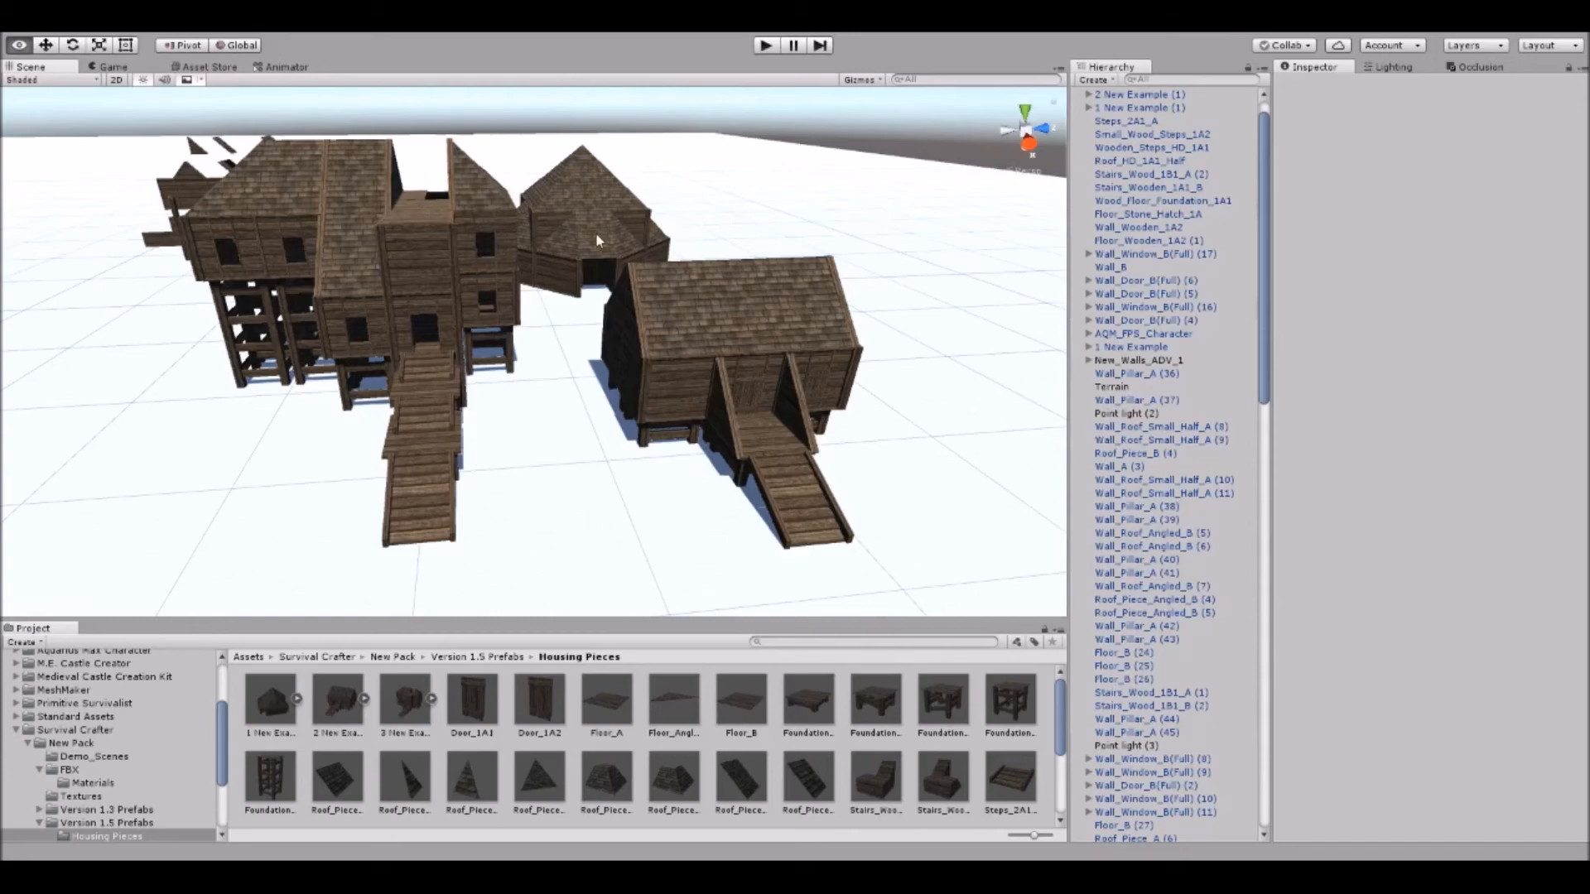
Examine the example wooden buildings in the scene, including the stilted multi-storey house and the smaller house with the front ramp.
right_click_drag(610, 249, 534, 273)
scroll(538, 249, "up", 2)
middle_click_drag(553, 186, 530, 265)
scroll(530, 265, "up", 2)
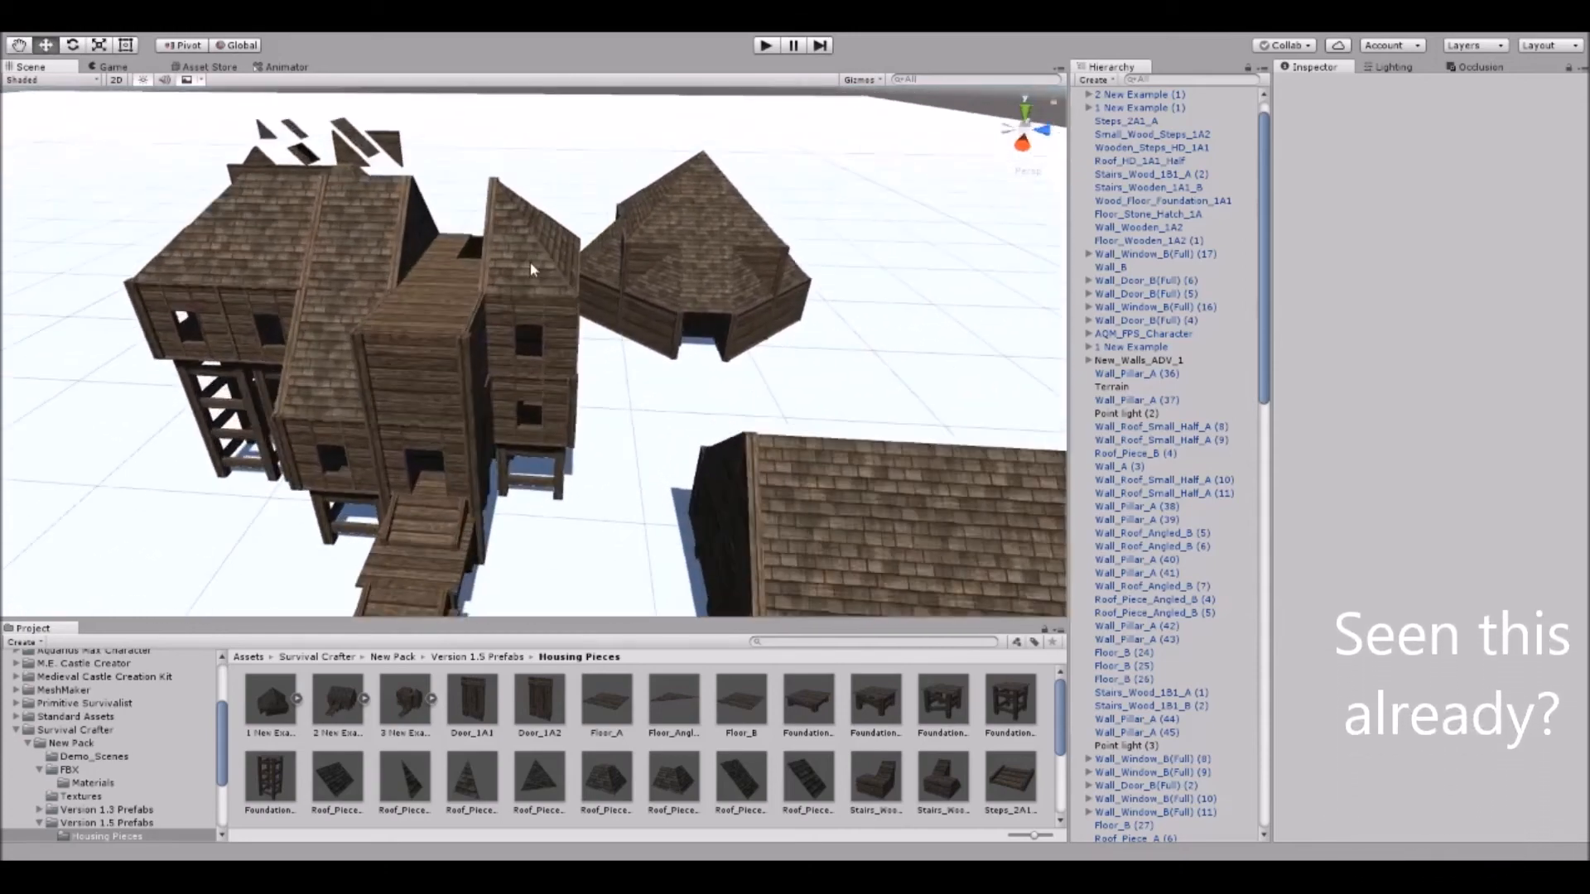
left_click(531, 264)
left_click(542, 203)
right_click_drag(546, 204, 706, 323)
left_click(603, 163)
scroll(605, 174, "down", 3)
scroll(708, 327, "up", 3)
middle_click_drag(719, 340, 489, 245)
left_click(489, 245)
middle_click_drag(808, 331, 696, 338)
left_click(593, 277)
scroll(697, 338, "down", 2)
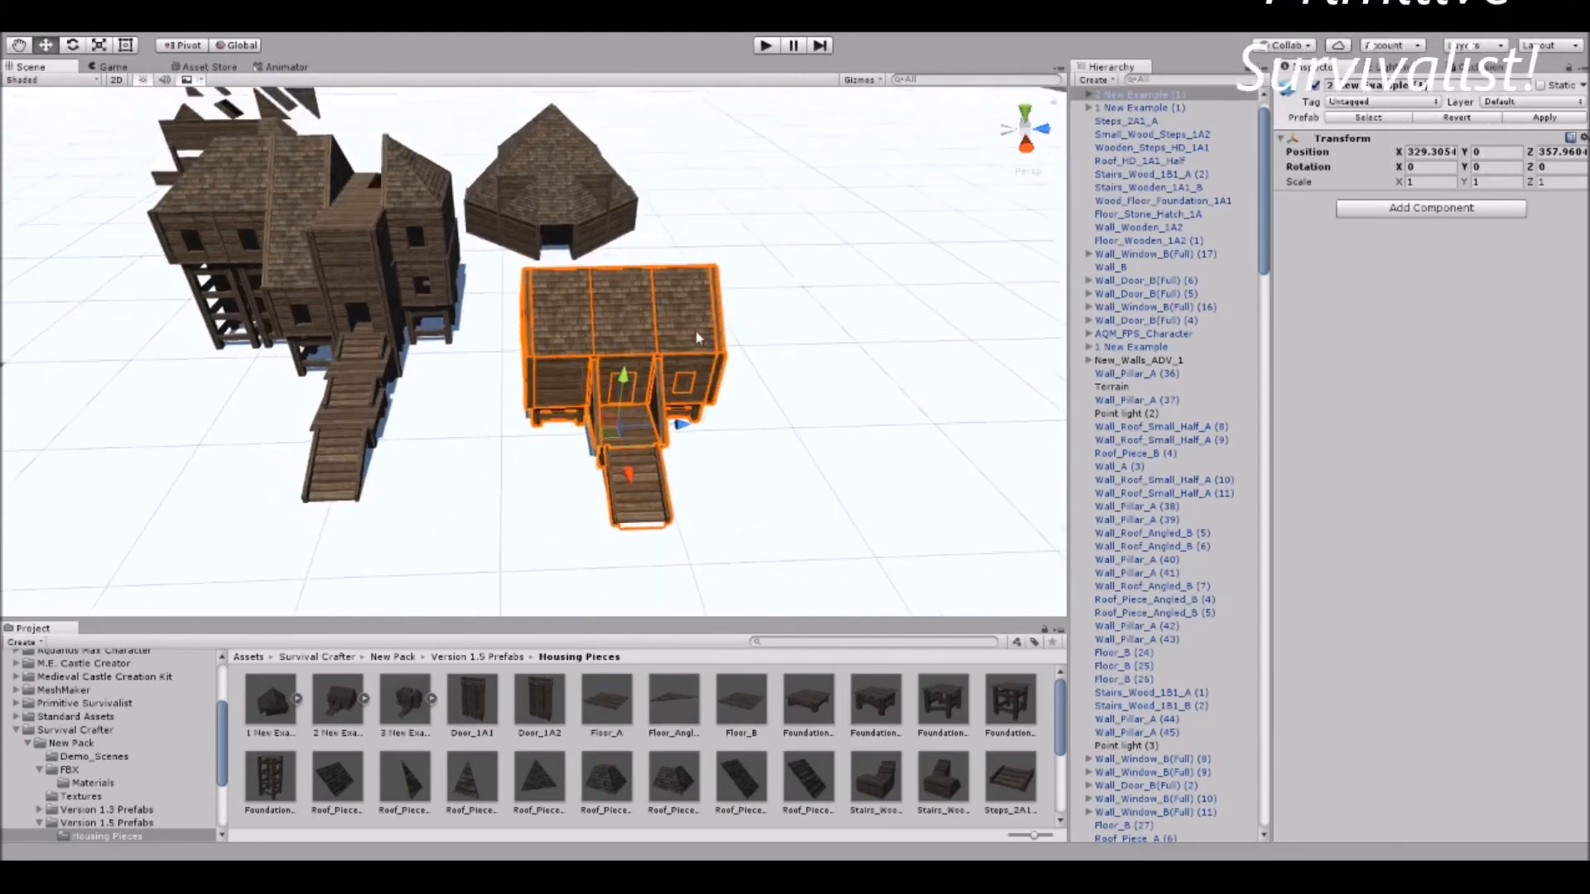
right_click_drag(697, 338, 689, 208)
left_click(669, 153)
right_click_drag(674, 152, 534, 241)
scroll(533, 242, "down", 1)
middle_click_drag(532, 242, 553, 265)
right_click_drag(553, 265, 630, 292)
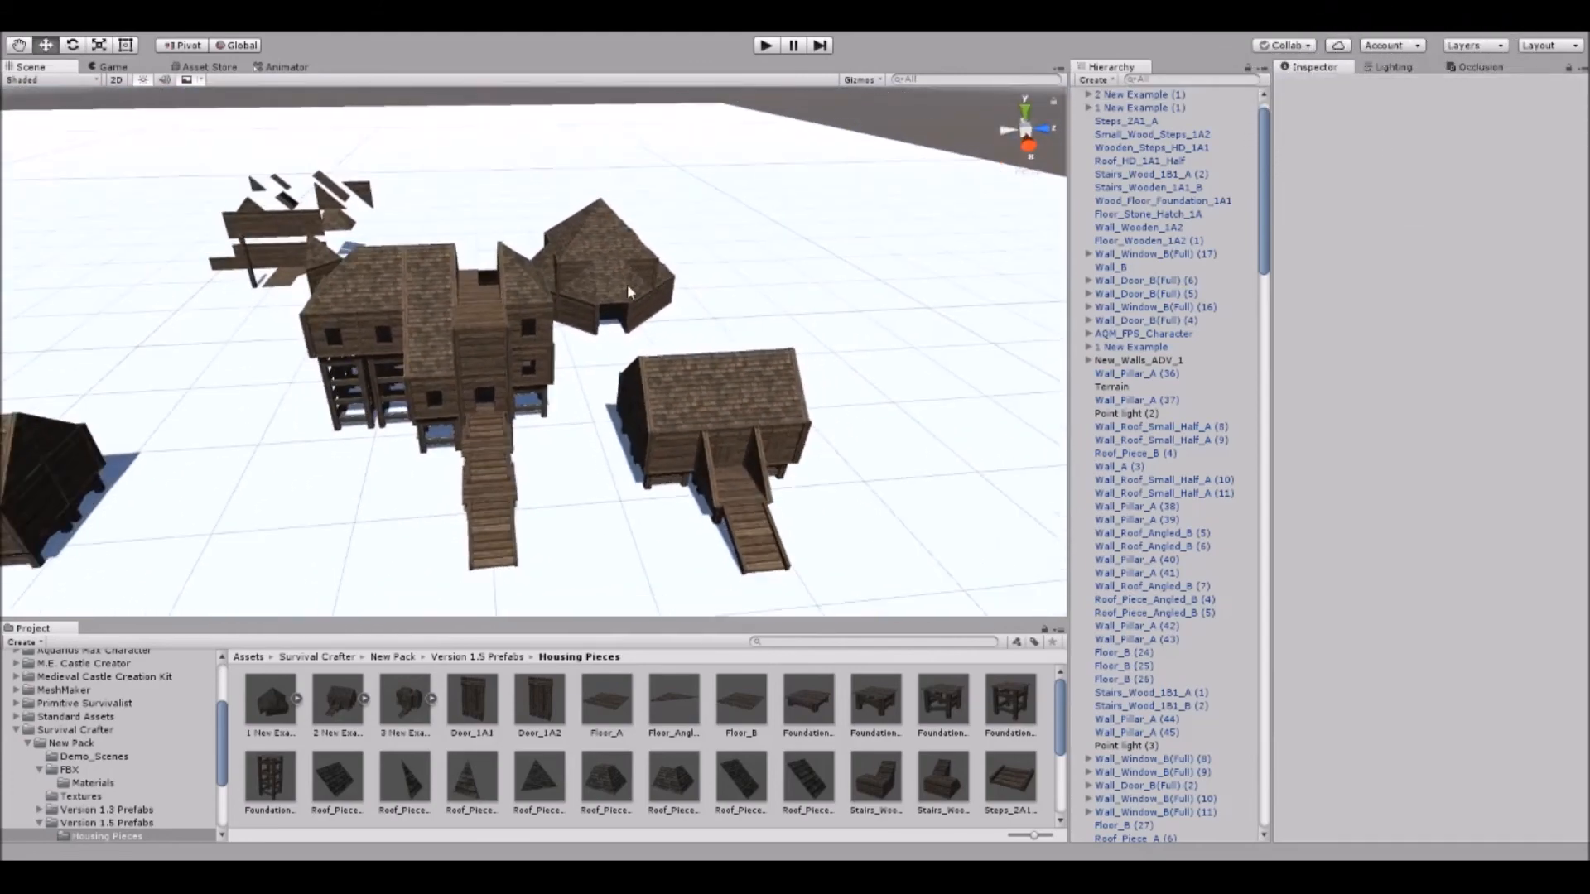
scroll(633, 274, "up", 3)
scroll(659, 261, "up", 1)
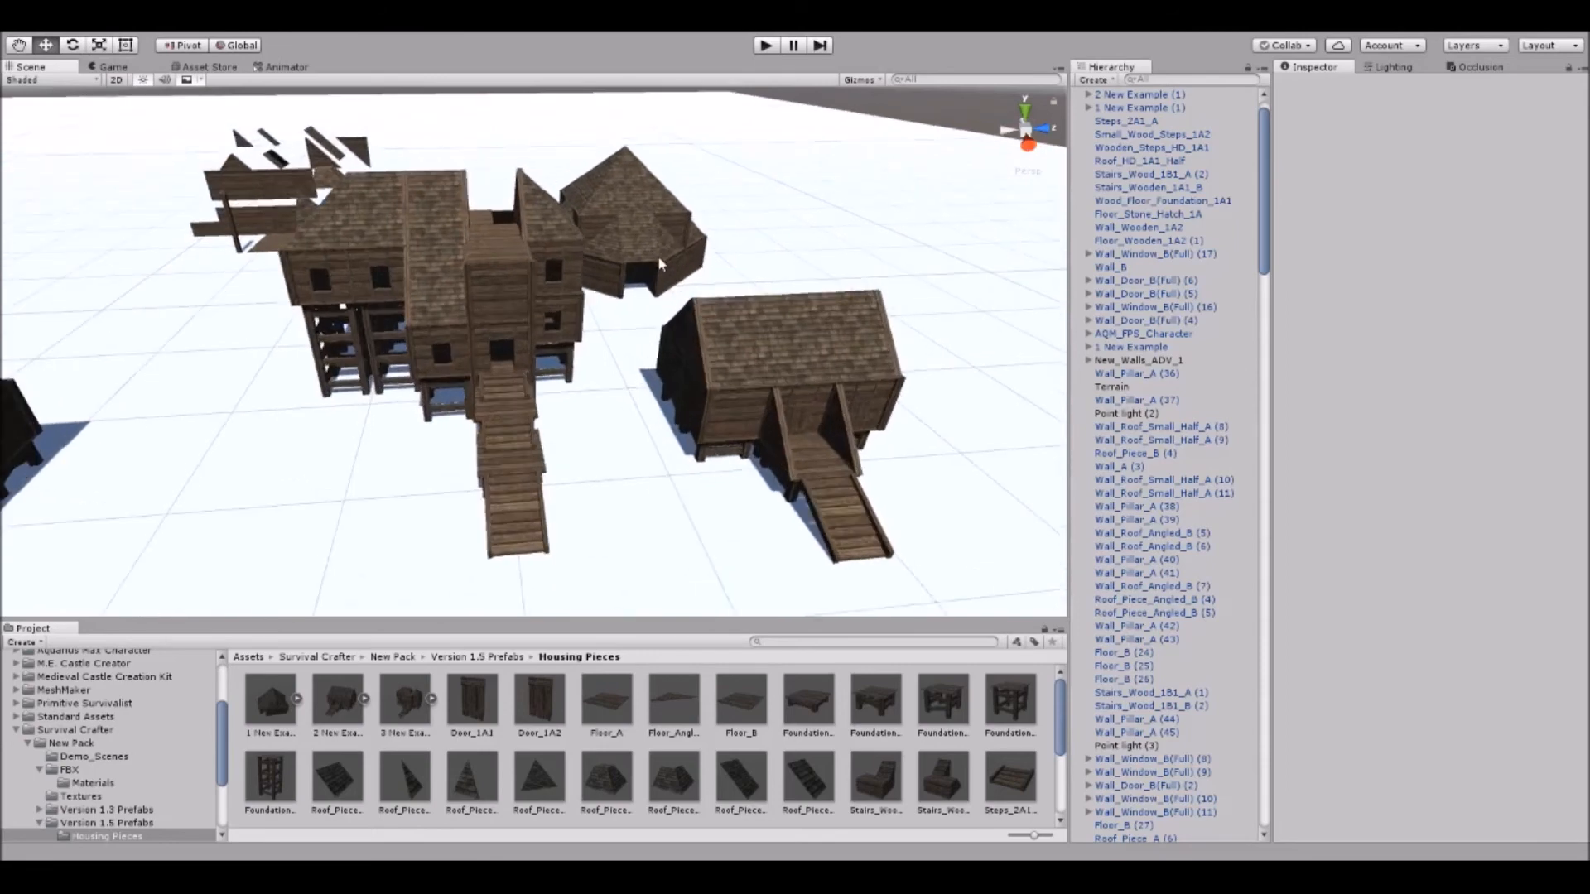
scroll(655, 265, "down", 2)
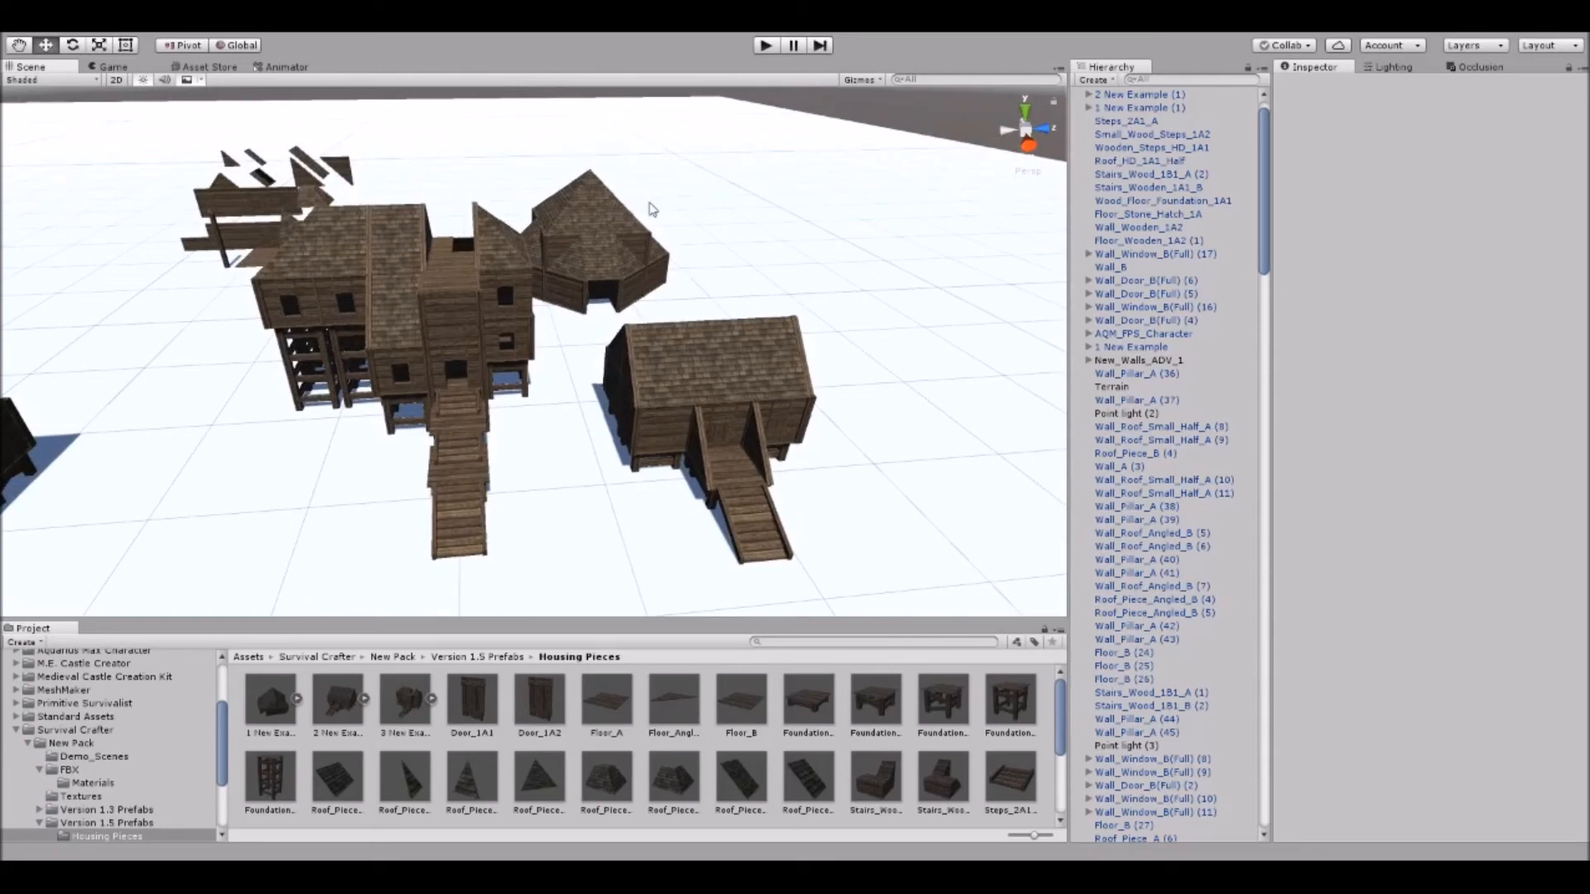
scroll(651, 207, "up", 1)
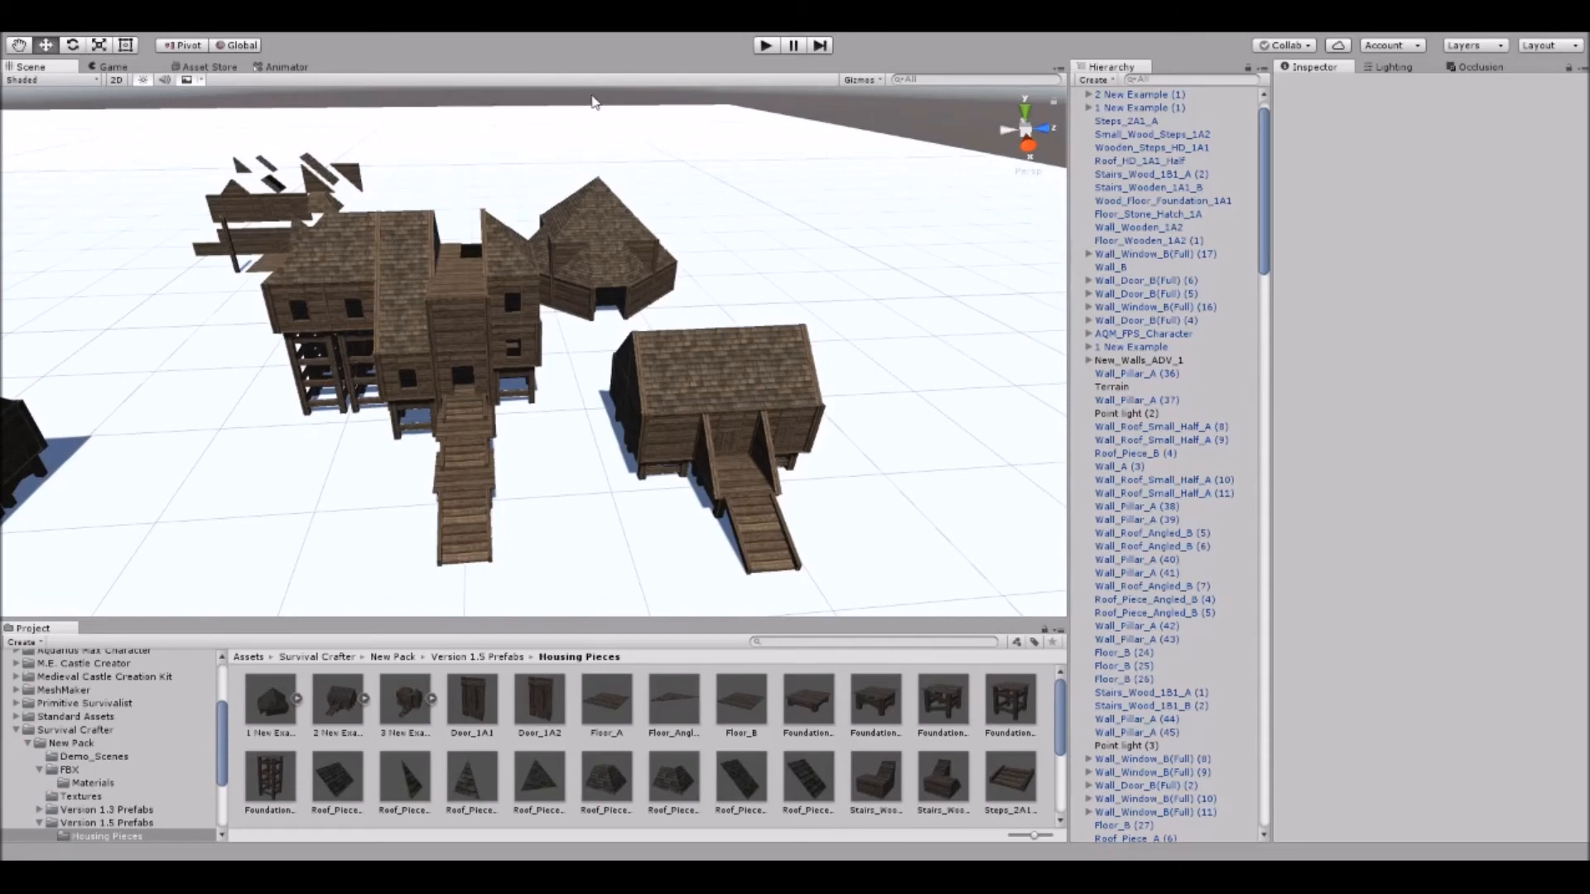
left_click_drag(596, 105, 584, 92, "alt")
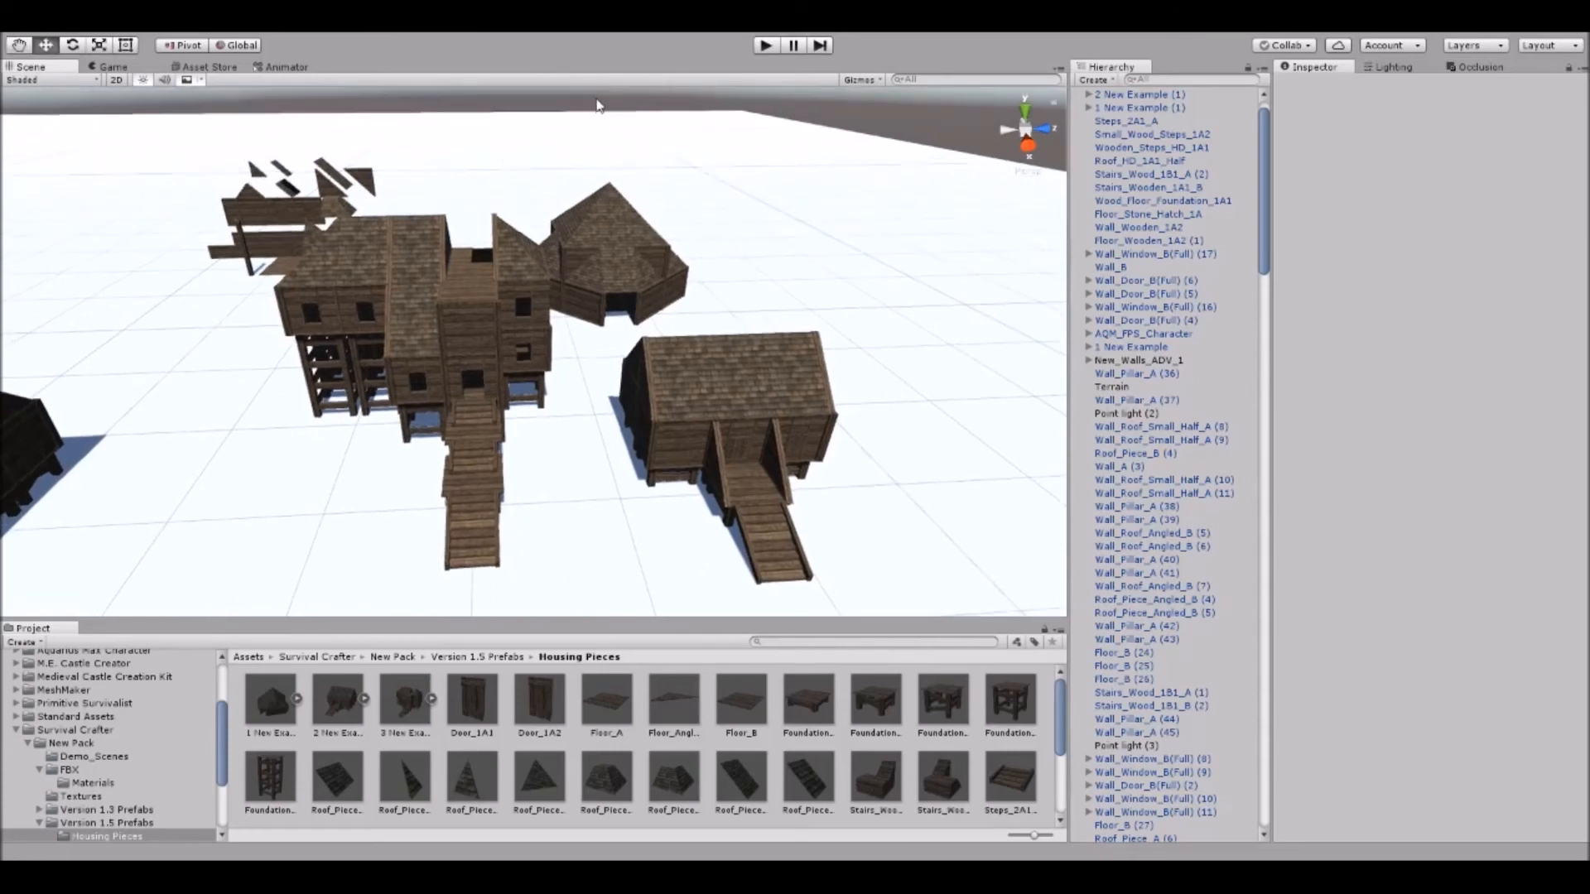
scroll(644, 157, "up", 2)
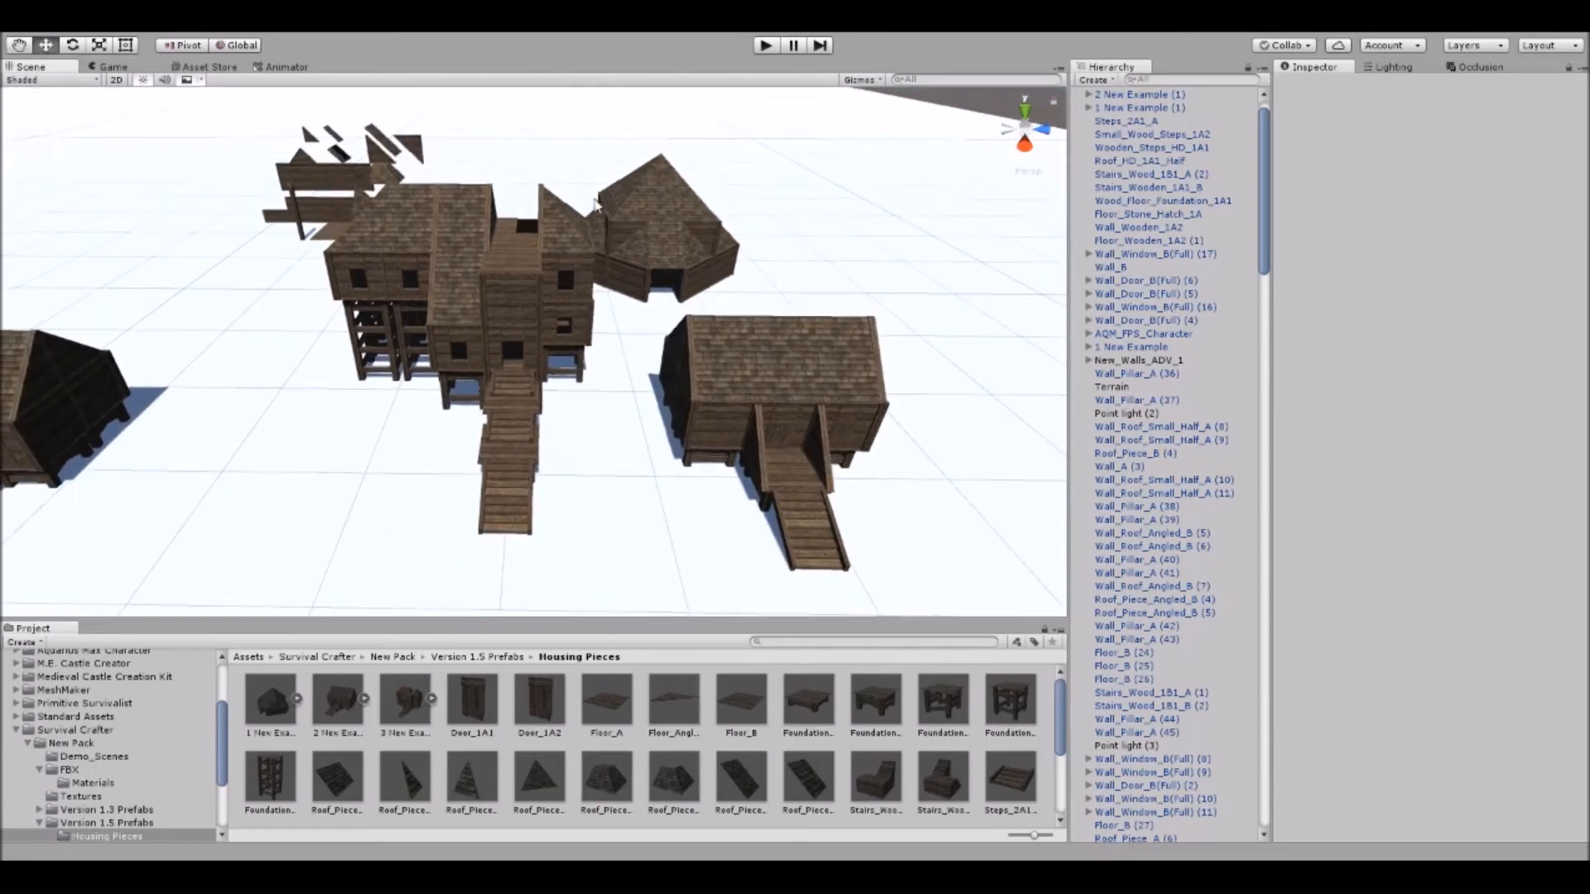
right_click_drag(652, 213, 657, 200)
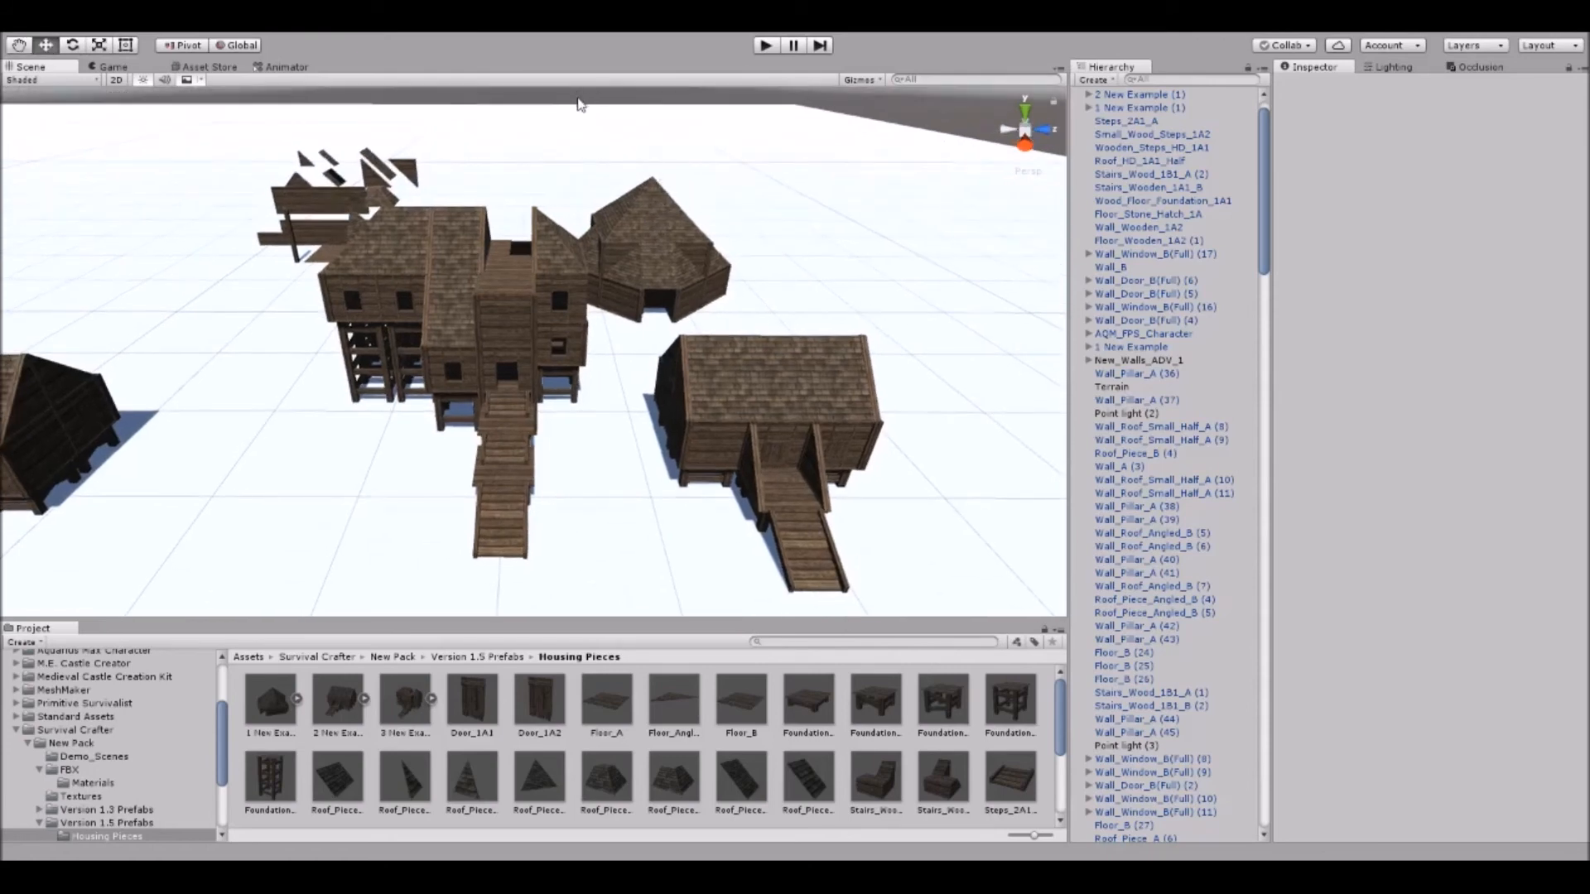
mouse_move(607, 125)
right_mouse_down()
mouse_move(626, 147)
mouse_move(603, 152)
right_mouse_up()
Select the 1 New Example house and inspect its angled roof pieces, walls and entrance up close.
middle_click_drag(300, 245, 580, 262)
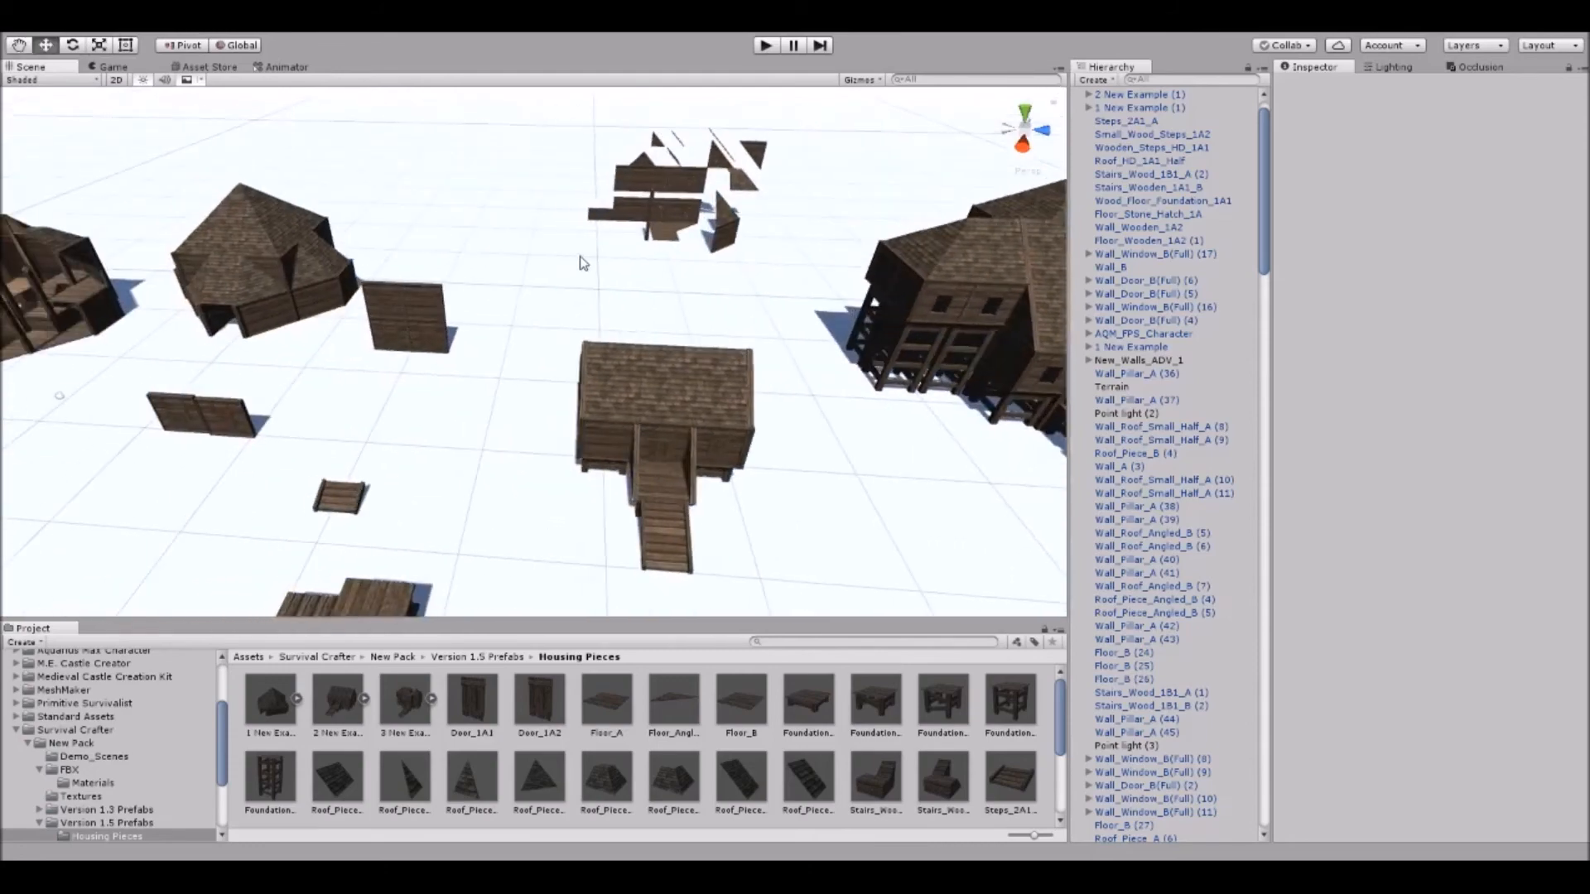
scroll(584, 265, "up", 2)
right_click_drag(578, 253, 418, 220)
middle_click_drag(418, 220, 514, 312)
scroll(496, 303, "up", 5)
right_click_drag(389, 290, 493, 260)
middle_click_drag(493, 260, 573, 335)
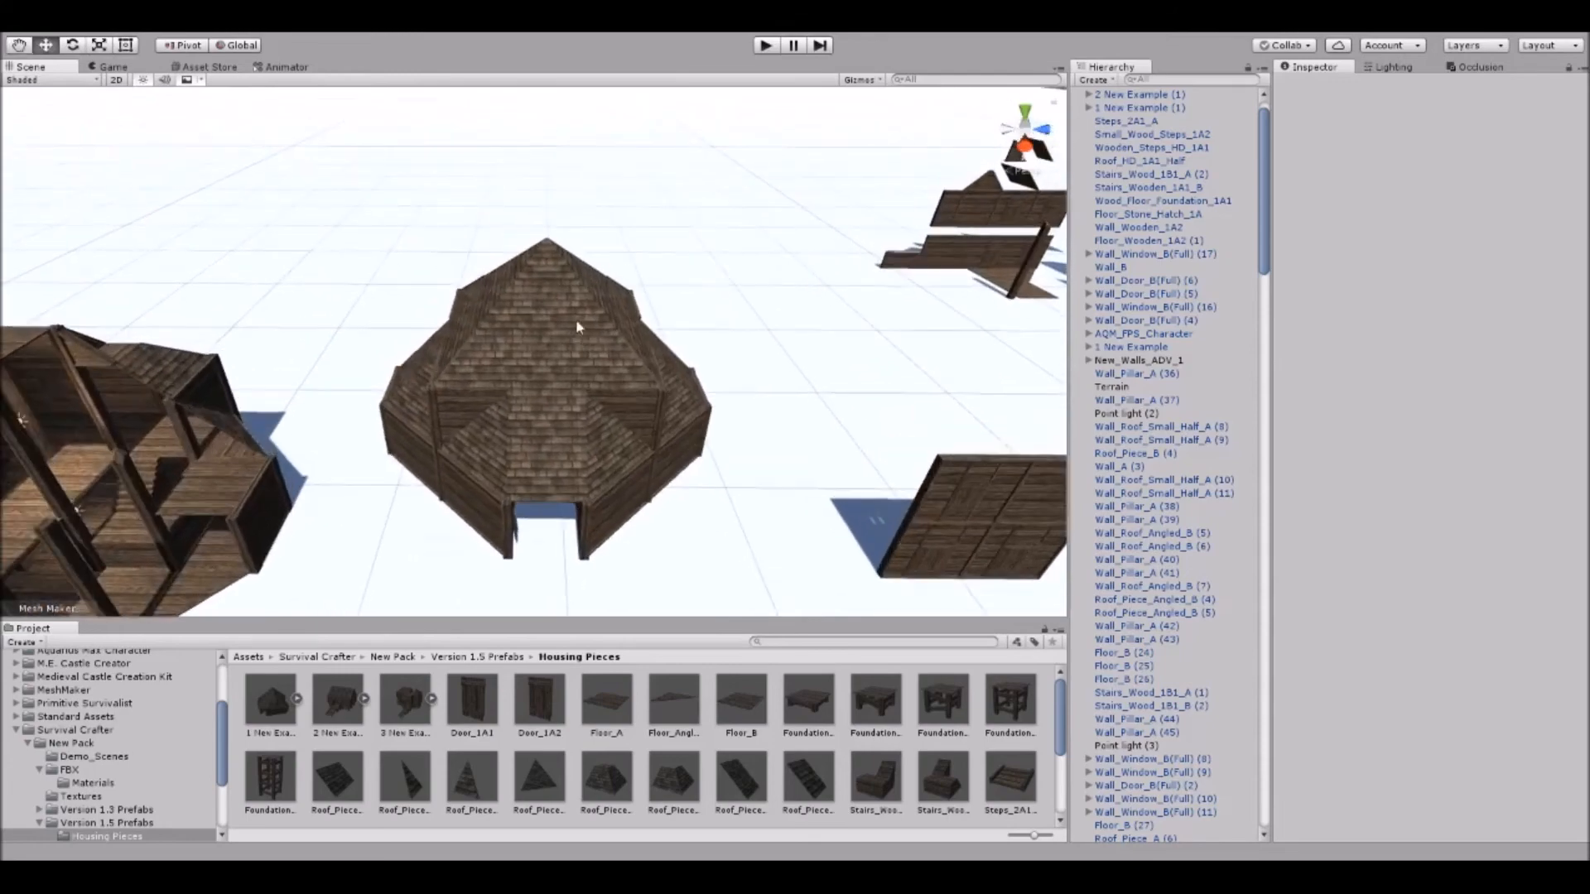
left_click(536, 282)
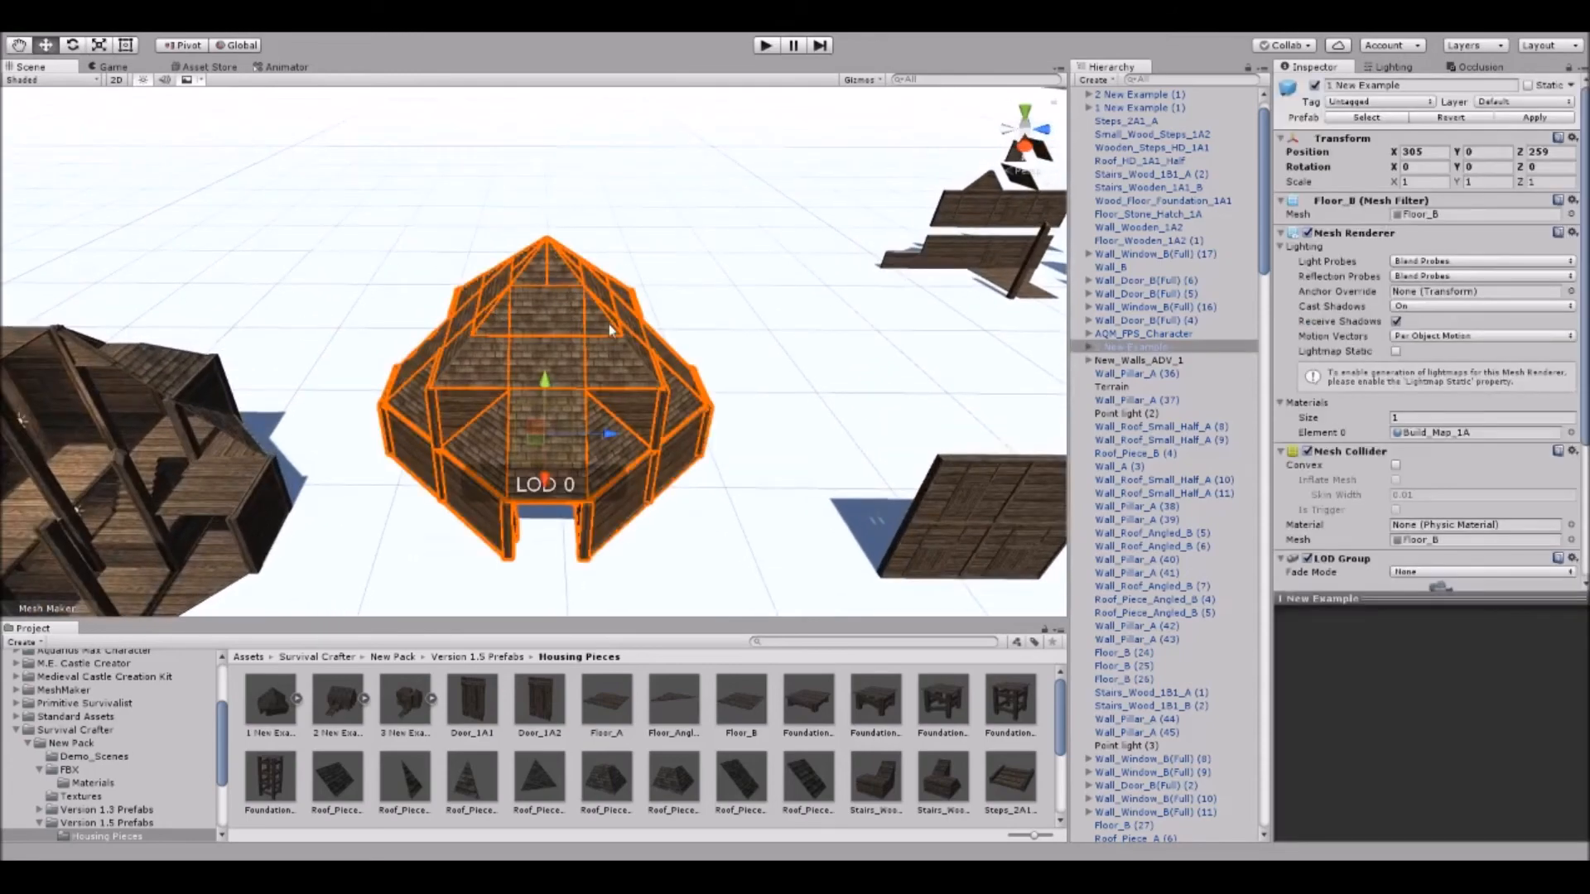
scroll(599, 333, "up", 6)
middle_click_drag(565, 316, 472, 195)
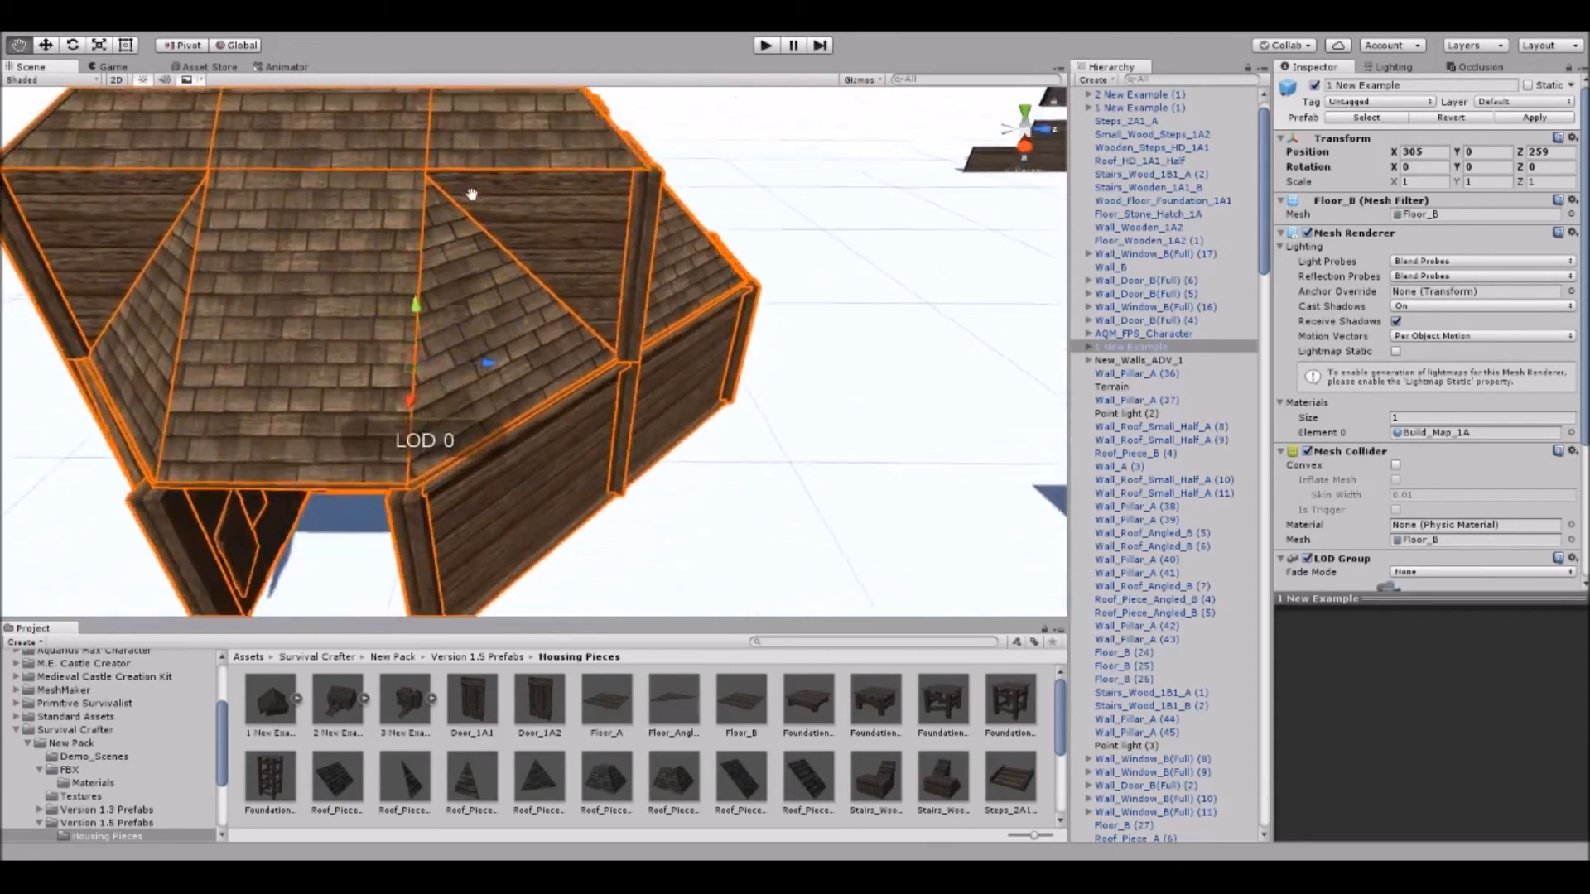
Inspect the inside of the neighbouring open-framed house, including its floors, pillars and stairs.
scroll(472, 195, "down", 5)
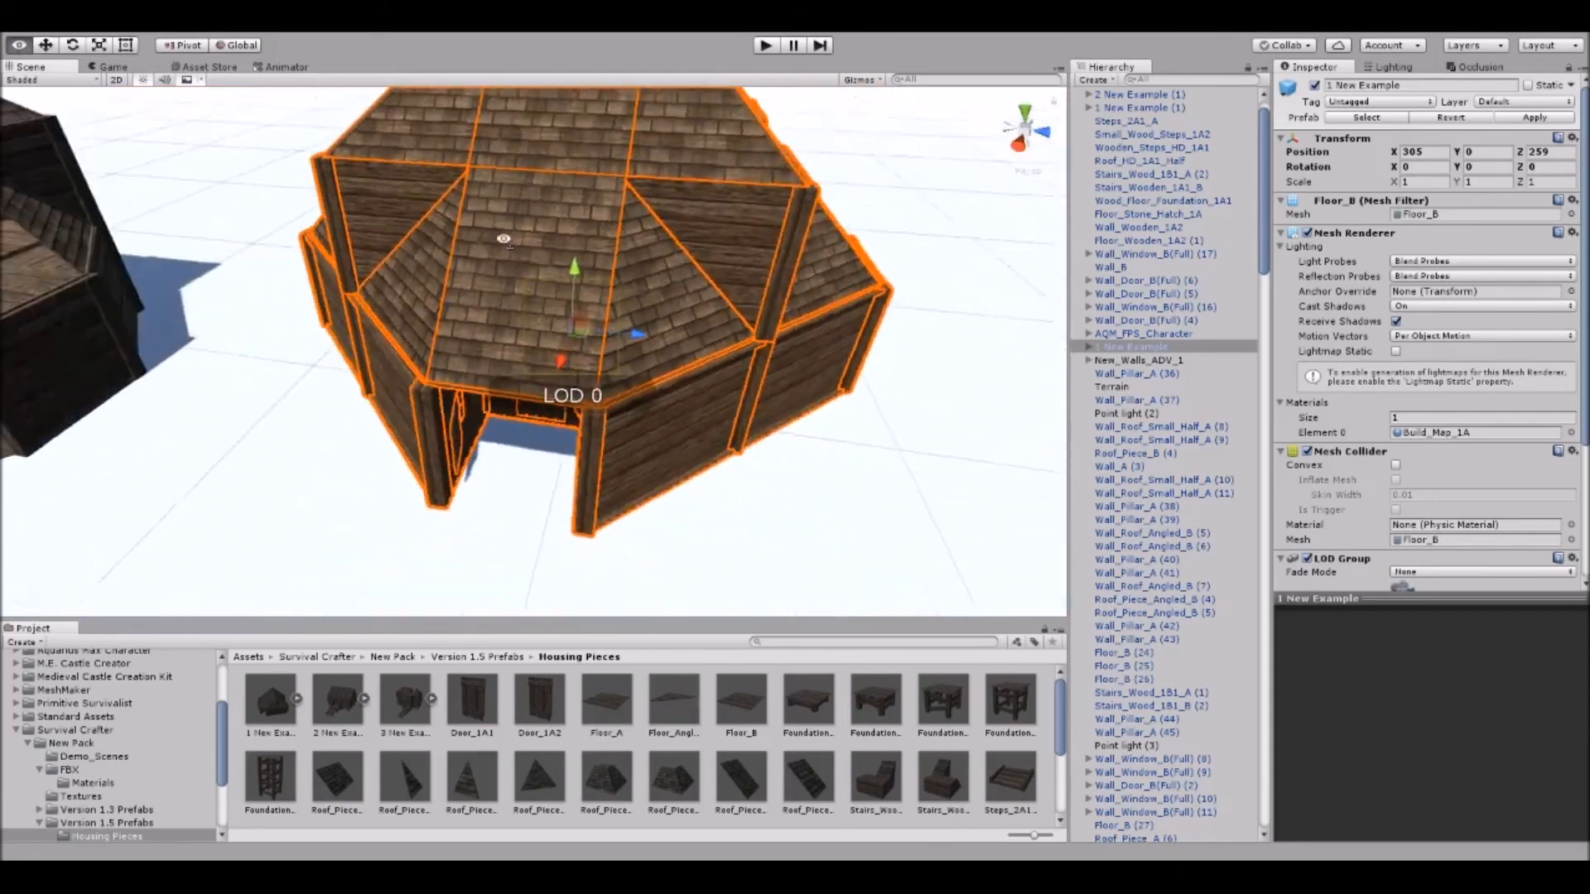
right_click_drag(472, 194, 319, 161)
scroll(332, 157, "down", 2)
middle_click_drag(331, 157, 524, 168)
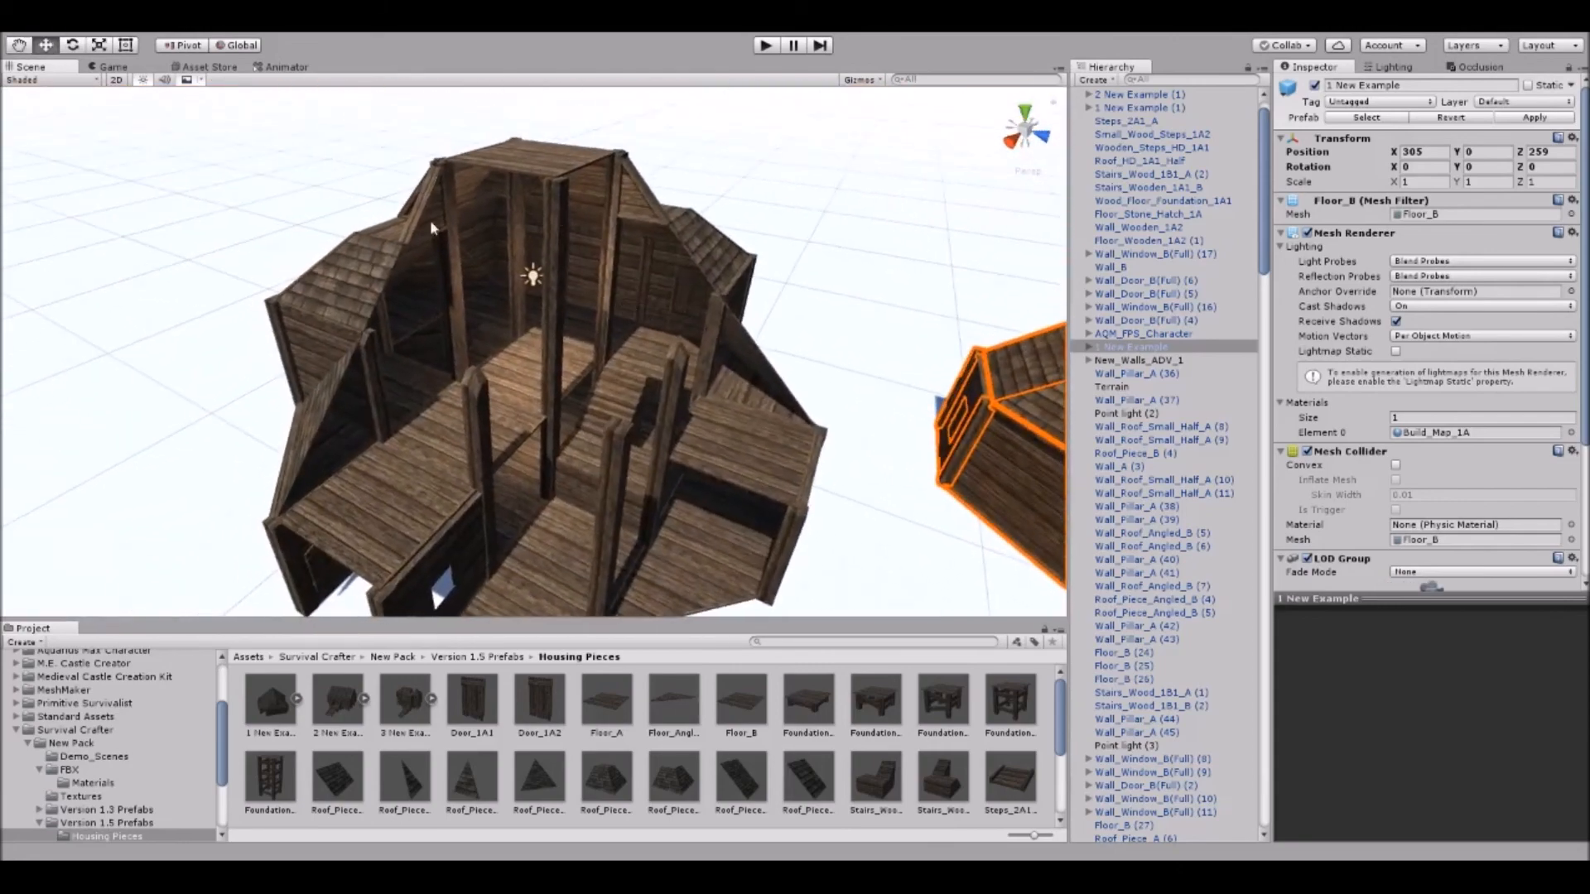
scroll(586, 331, "up", 2)
middle_click_drag(589, 337, 550, 282)
scroll(548, 273, "up", 3)
middle_click_drag(497, 133, 550, 265)
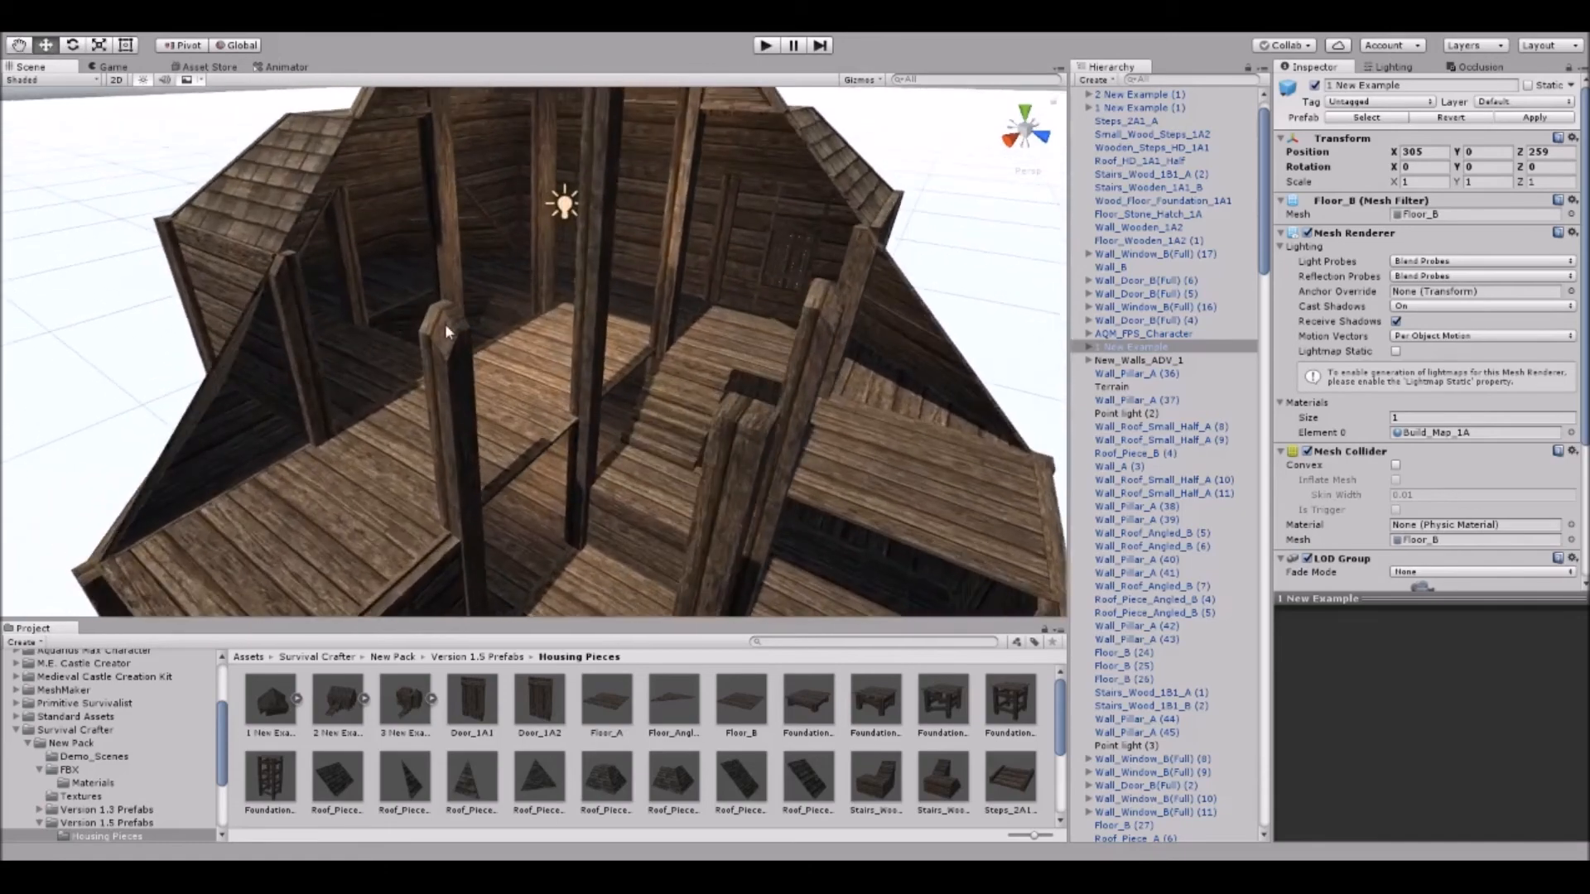
Select an angled pillar on the open-framed house's upper floor and examine the surrounding stairs and floor pieces.
left_click(440, 323)
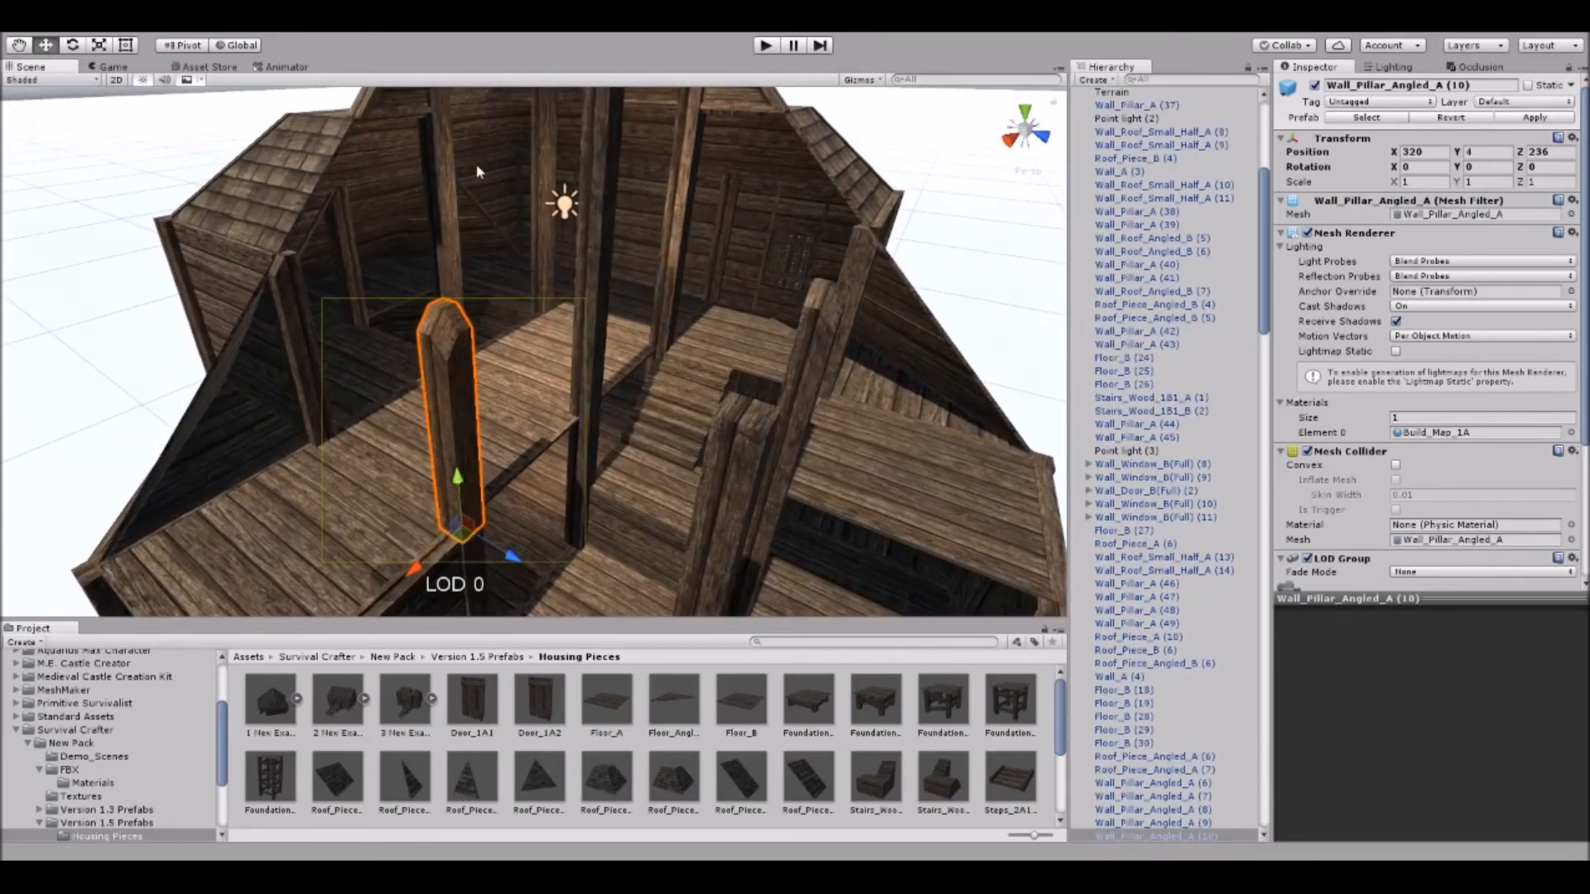
middle_click_drag(483, 171, 401, 189)
left_click(834, 142)
middle_click_drag(445, 492, 568, 406)
scroll(568, 406, "up", 5)
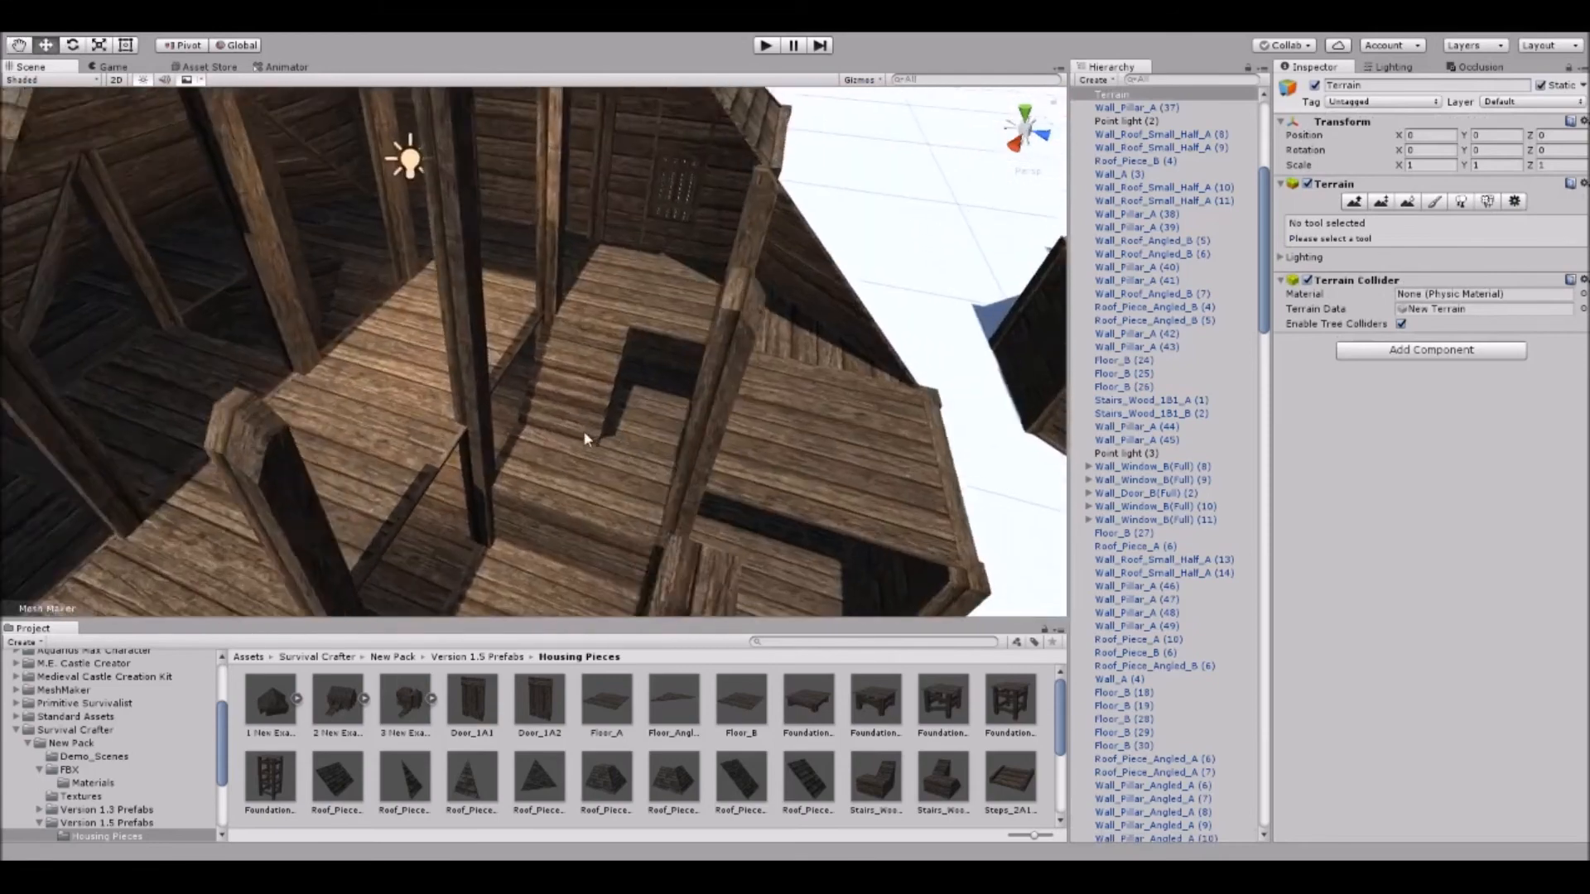
left_click(539, 392)
right_click_drag(539, 391, 571, 439)
mouse_move(575, 420)
left_mouse_down()
mouse_move(588, 439)
mouse_move(586, 409)
left_mouse_up()
right_click_drag(586, 409, 554, 188)
left_click(660, 191)
scroll(554, 188, "down", 3)
Run the scene in play mode and walk through the rooms of the open-framed house.
left_click(770, 48)
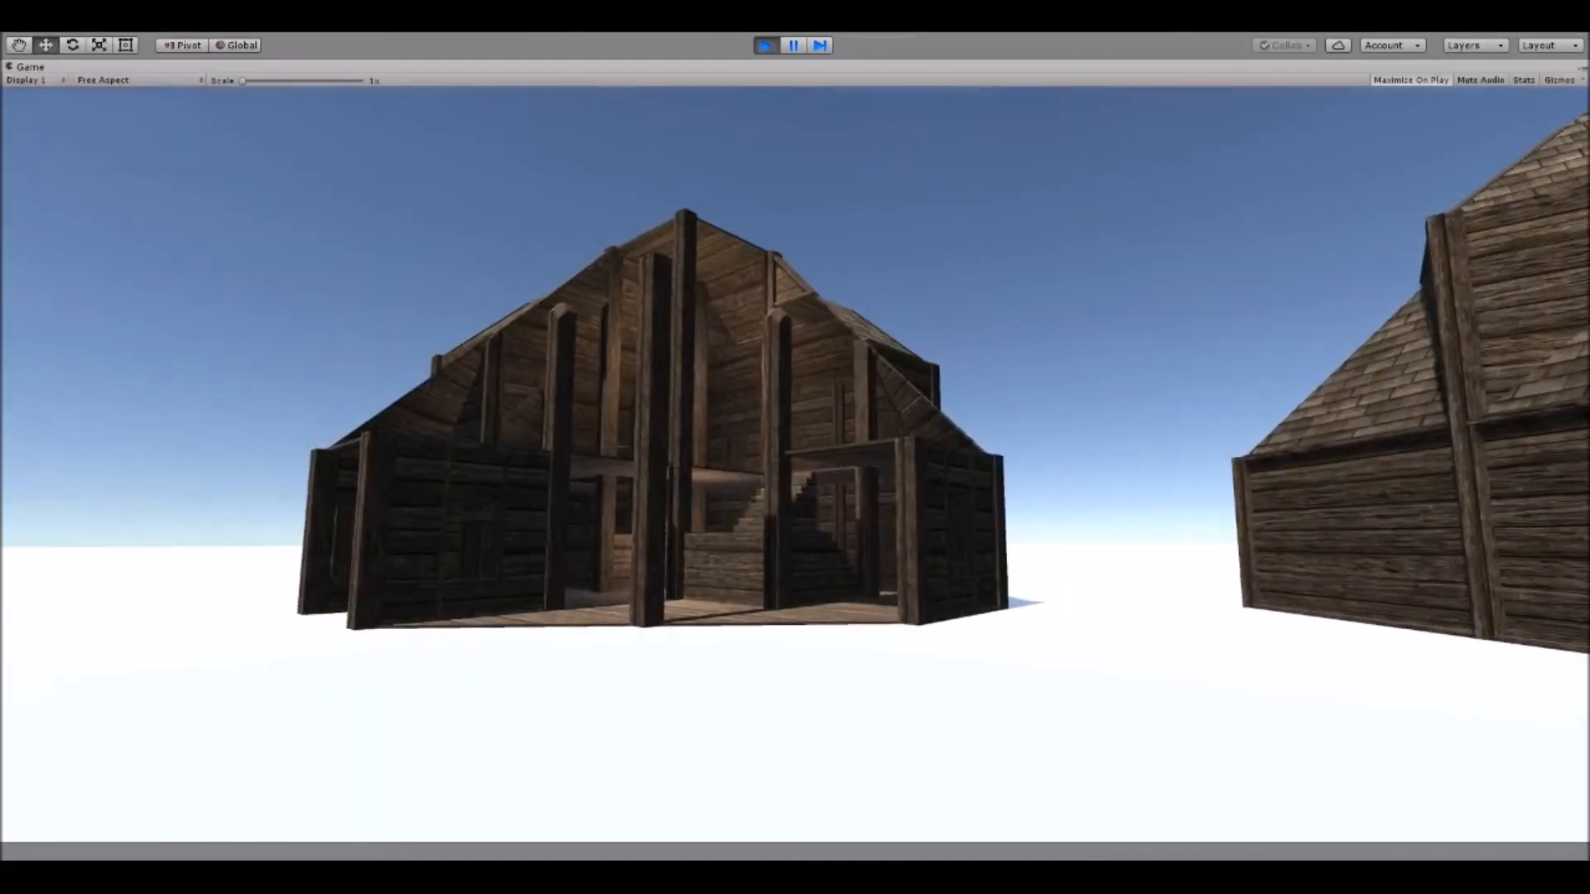
key("w")
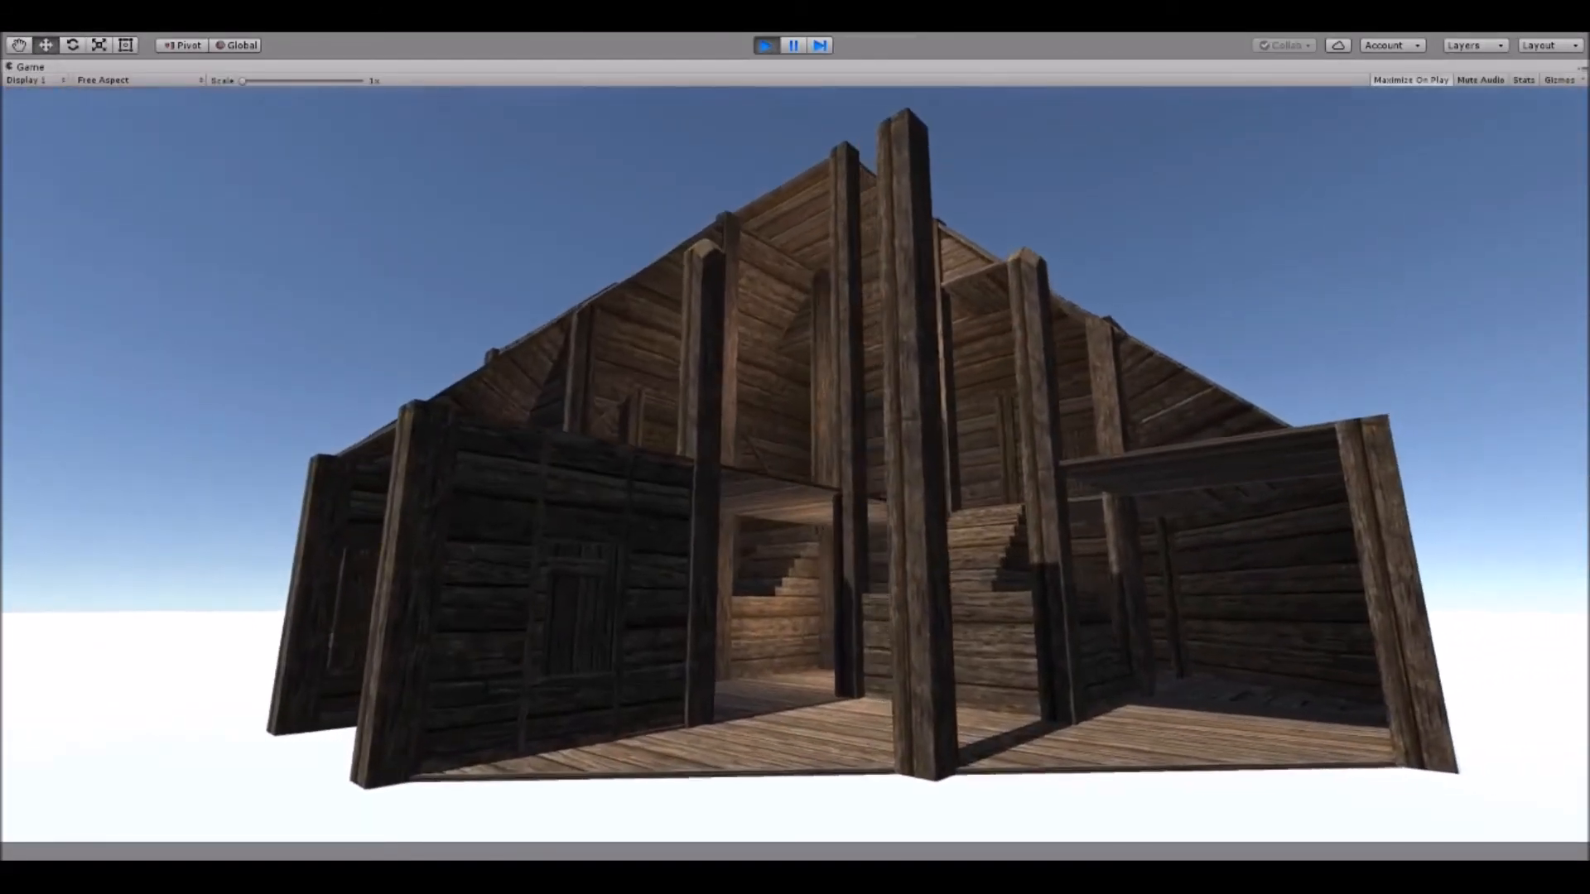
key("w")
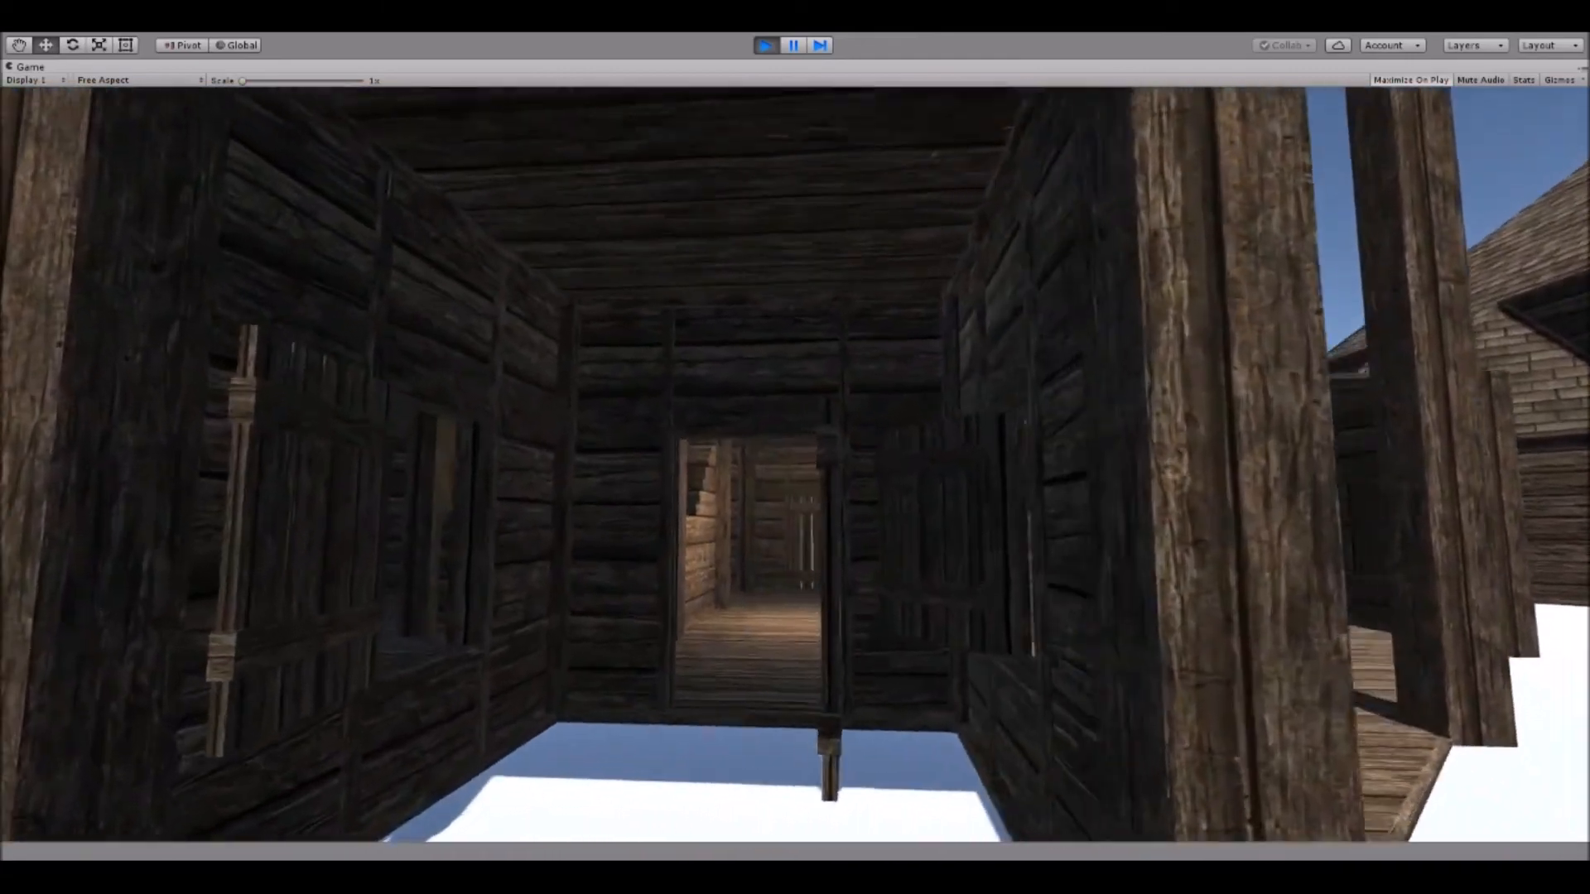
key("w")
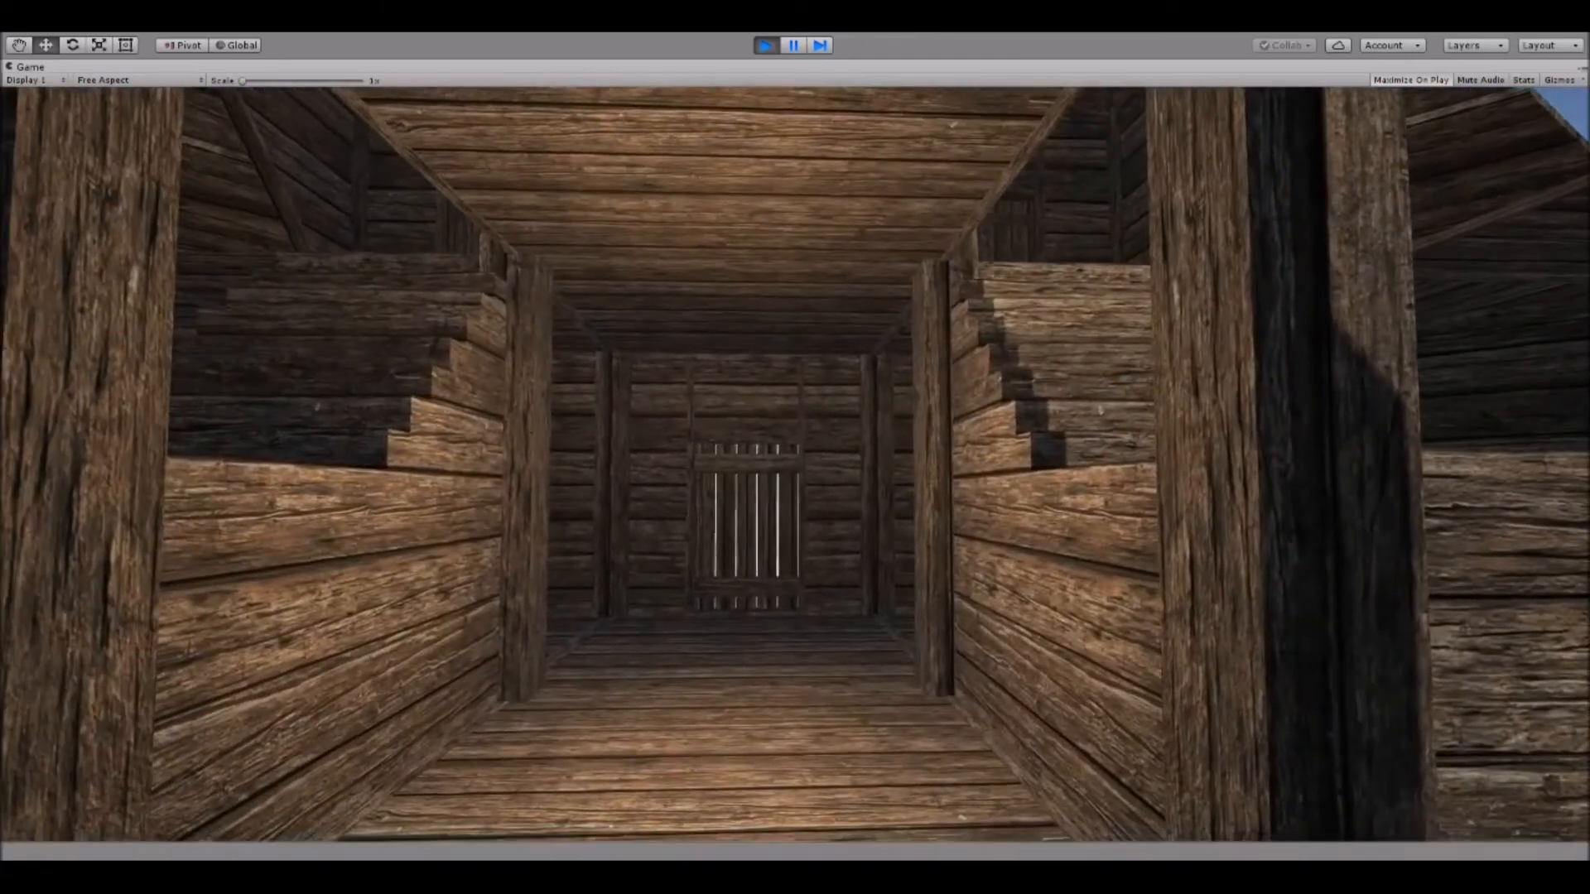
key("w")
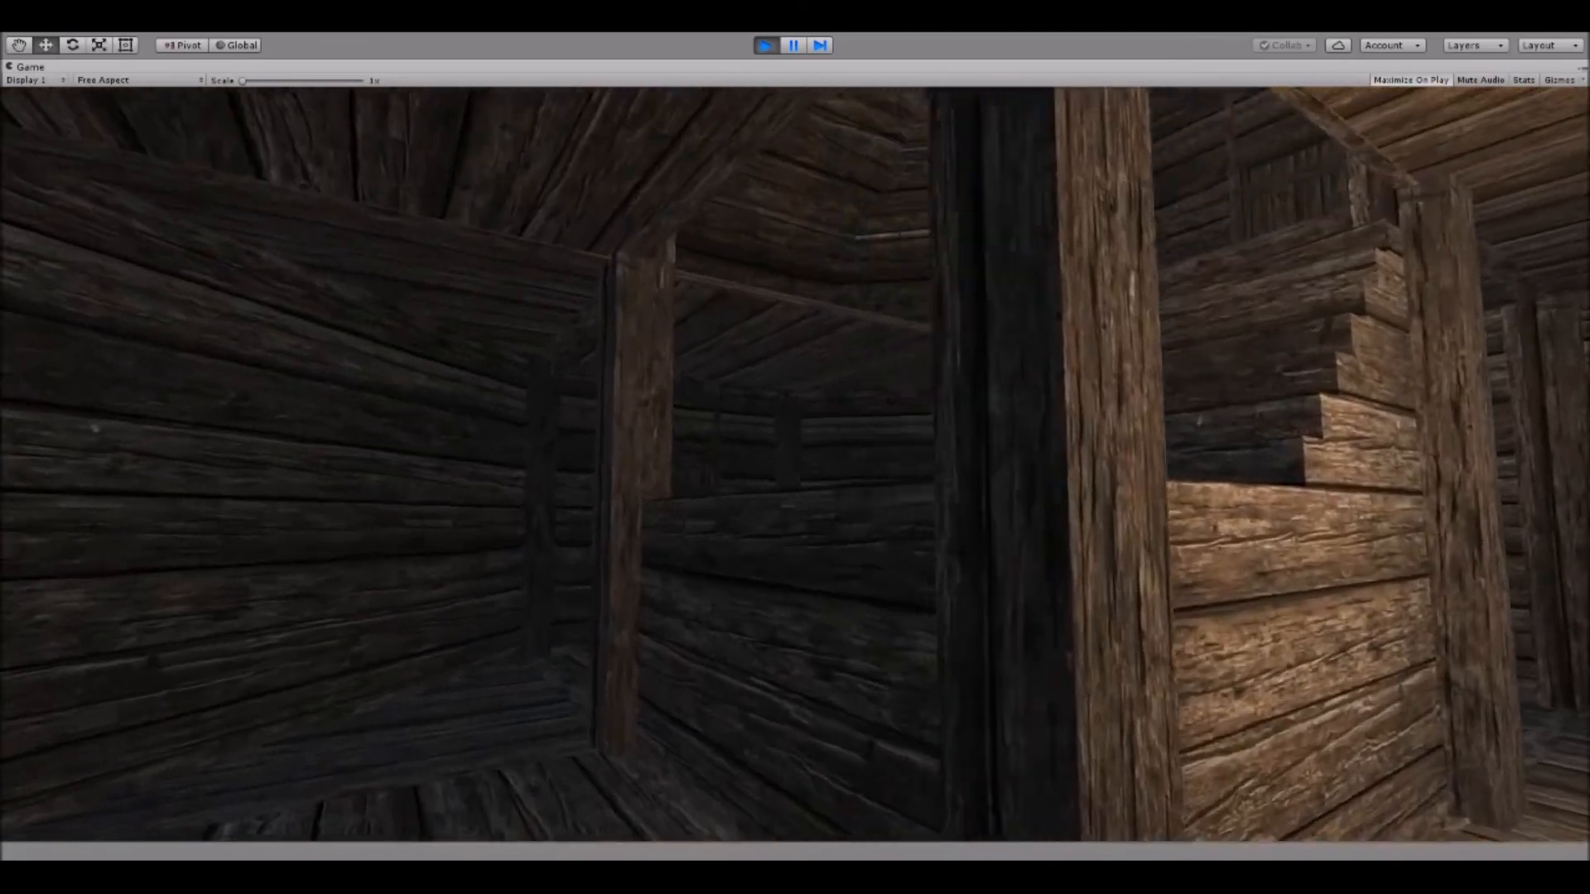
key("w")
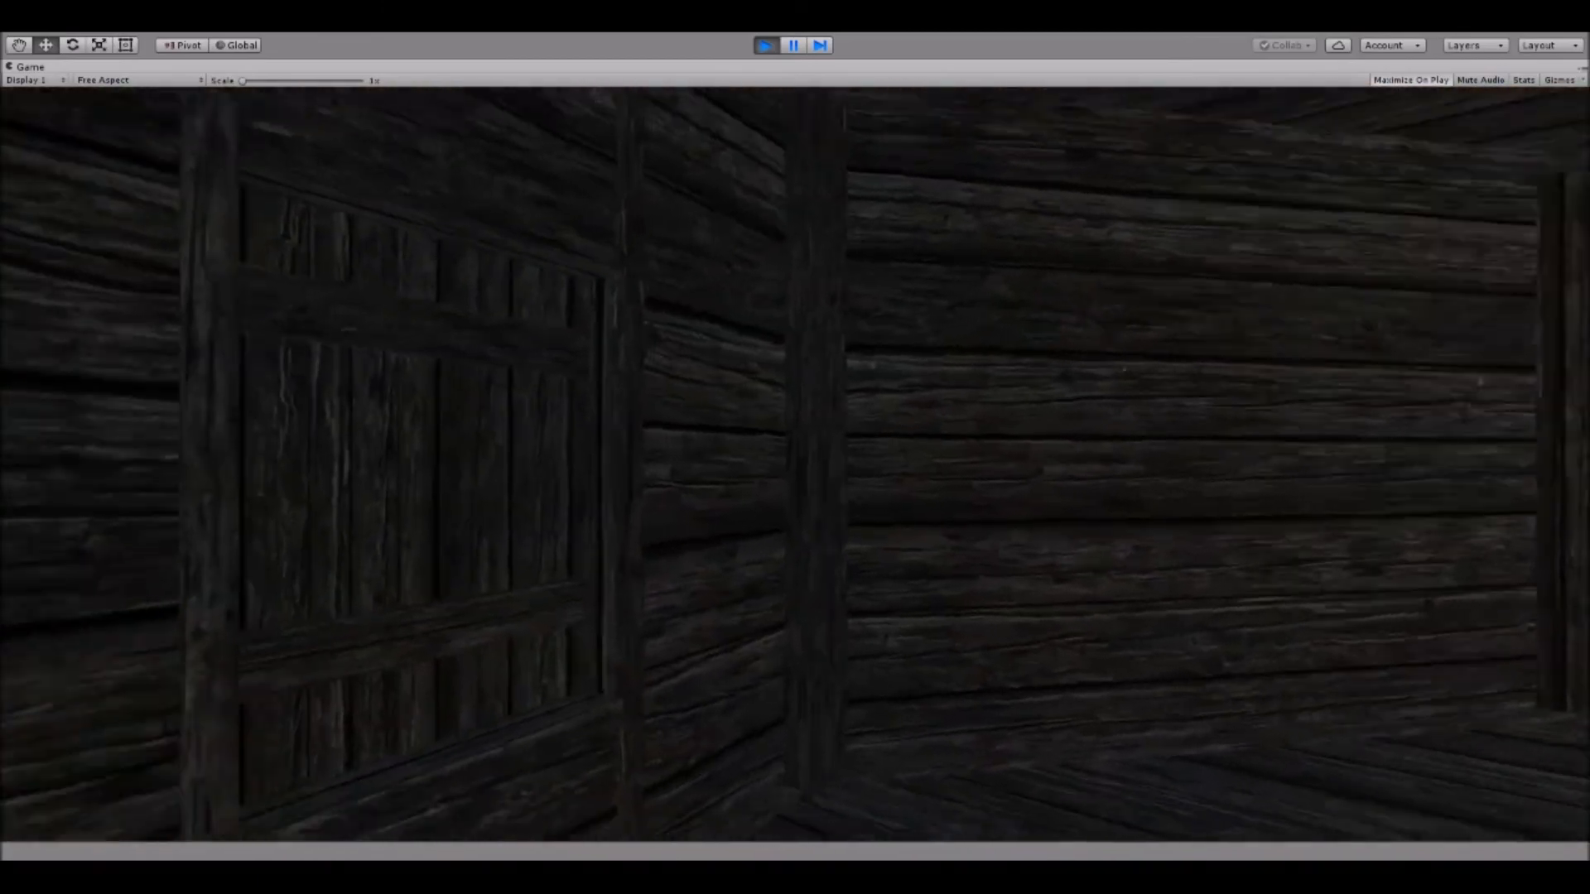
key("d")
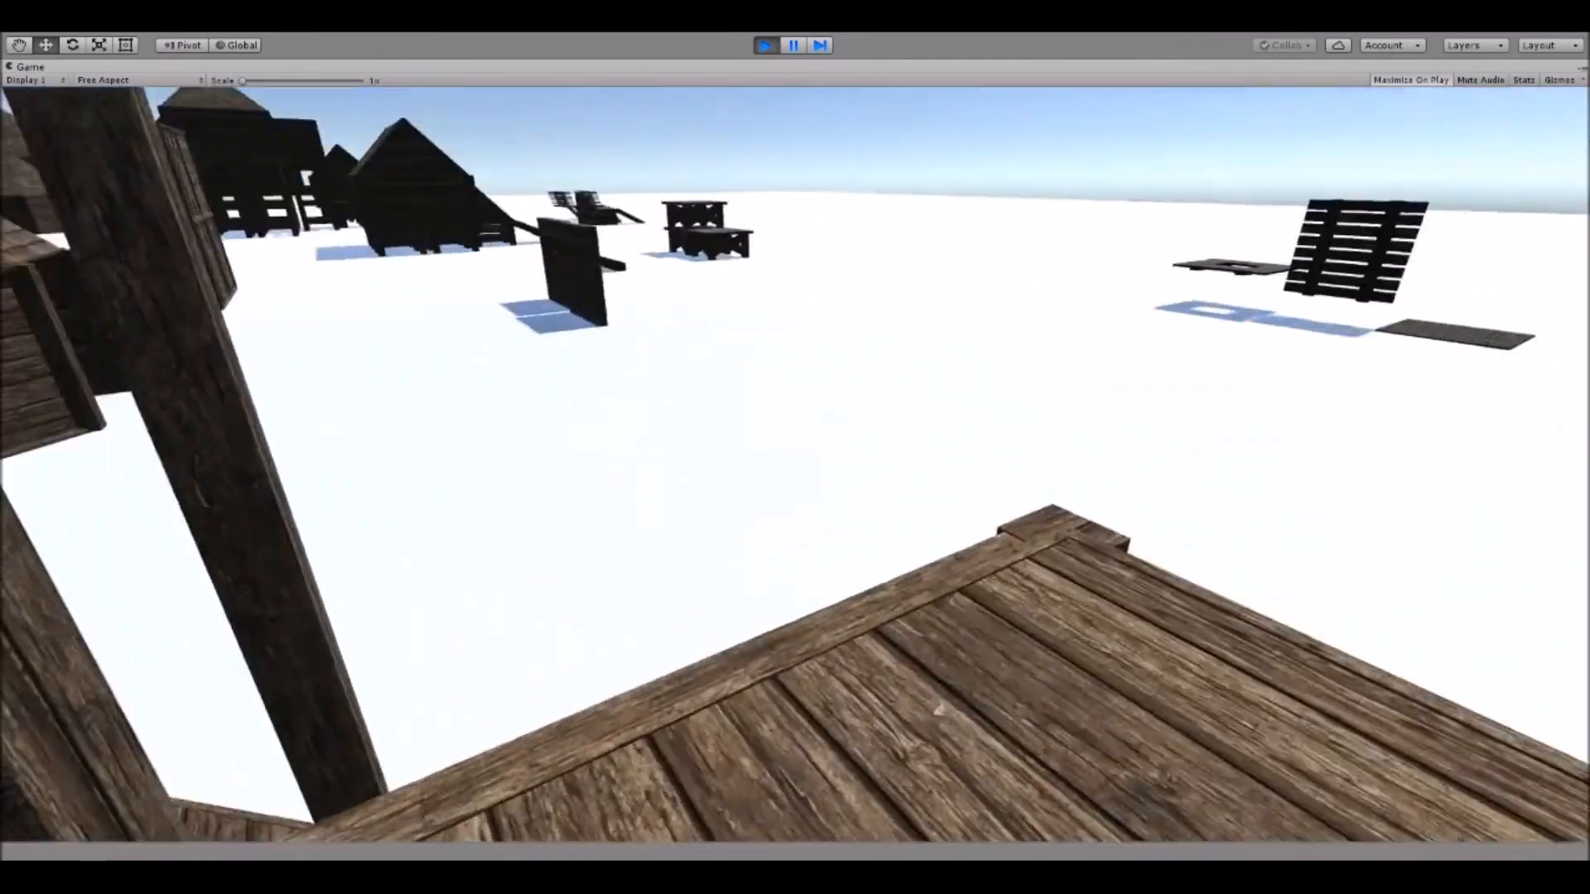
Leave the open-framed house's upper floor and walk over to the entrance of the fully roofed house.
key("w")
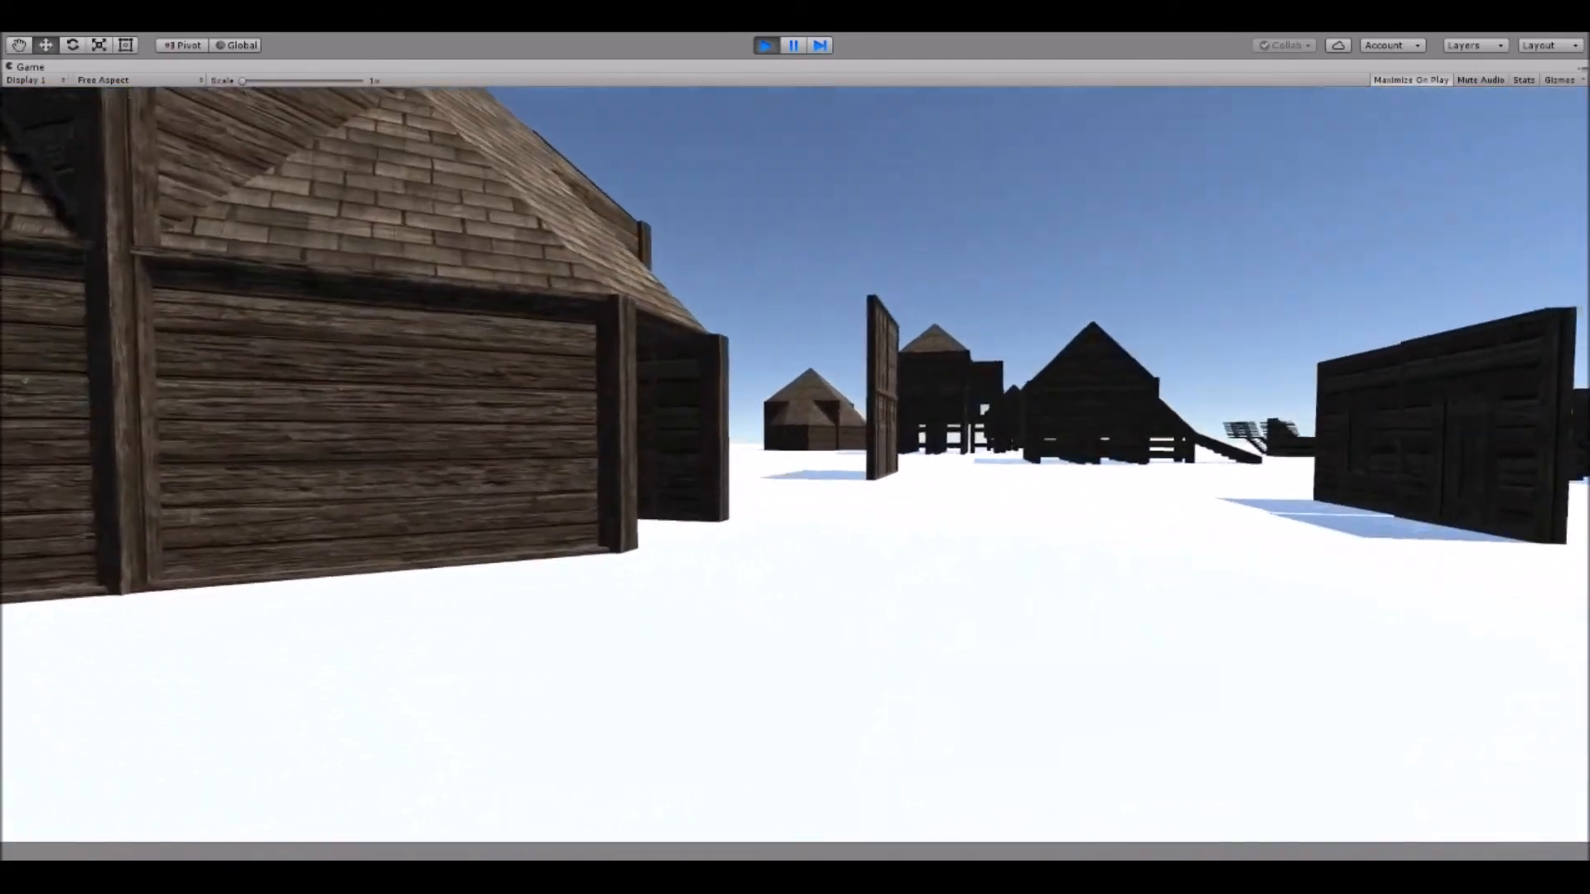
key("w")
key("w")
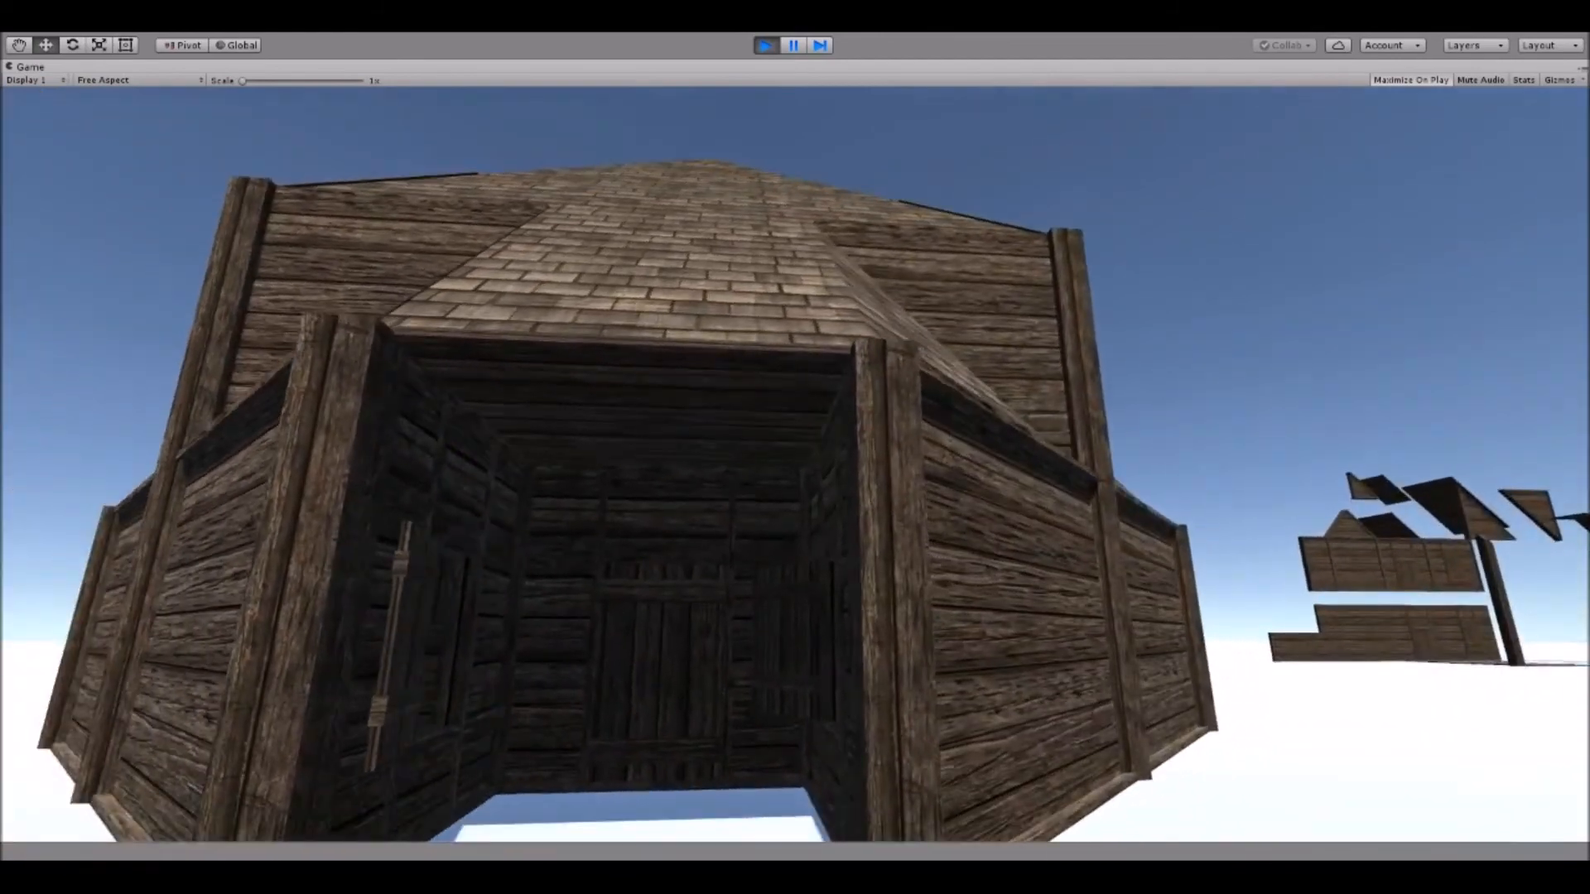
key("w")
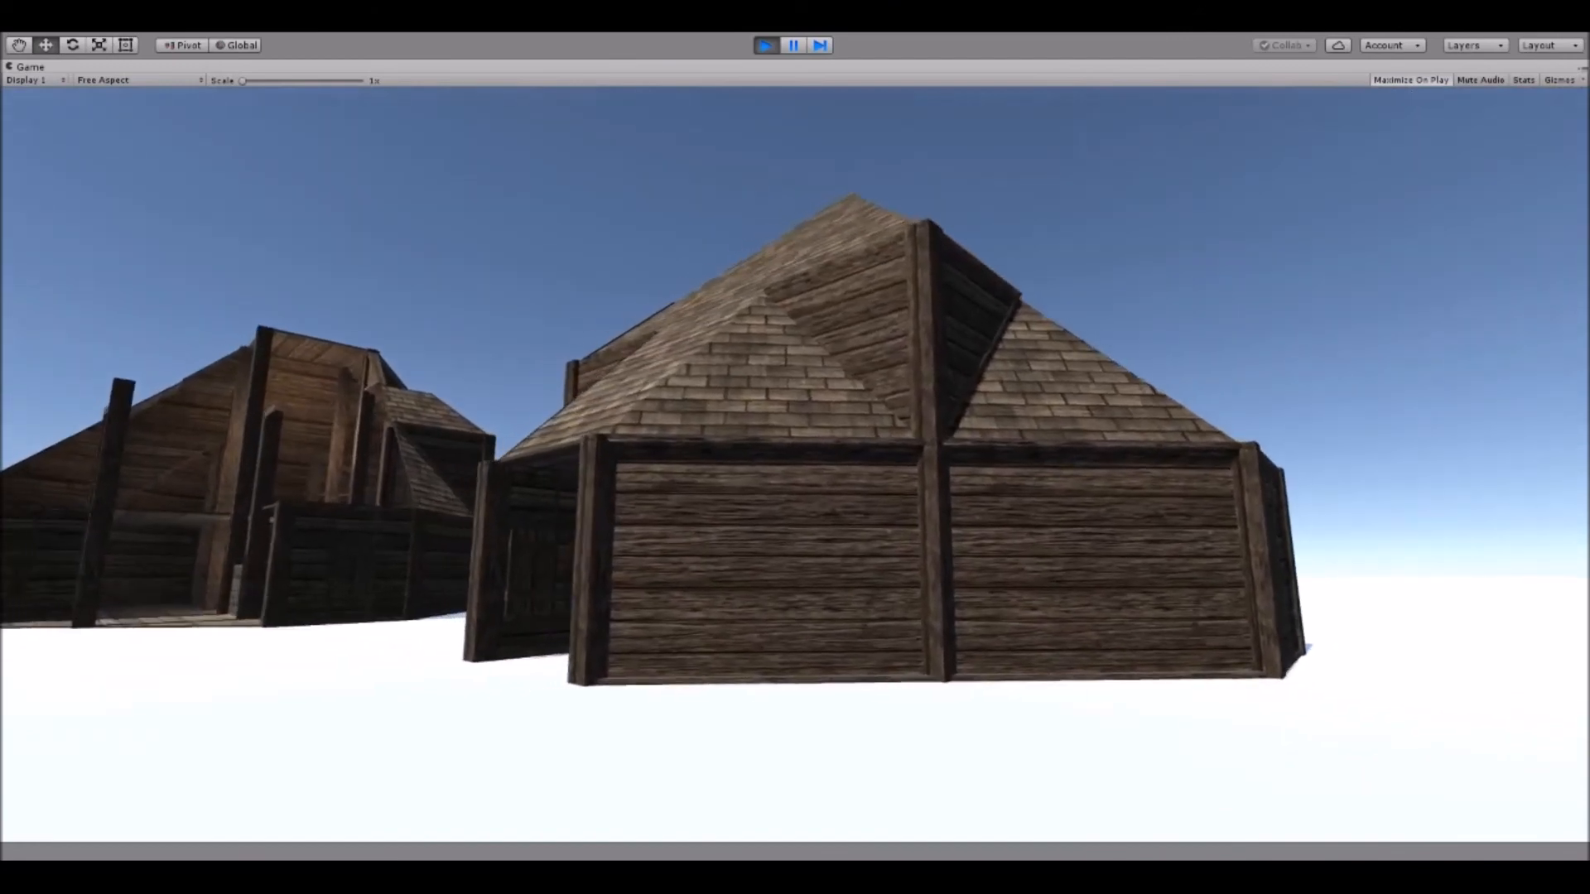
Walk around outside the fully roofed house to view its walls and roof, and head for the freestanding wall pieces.
key("s")
key("a")
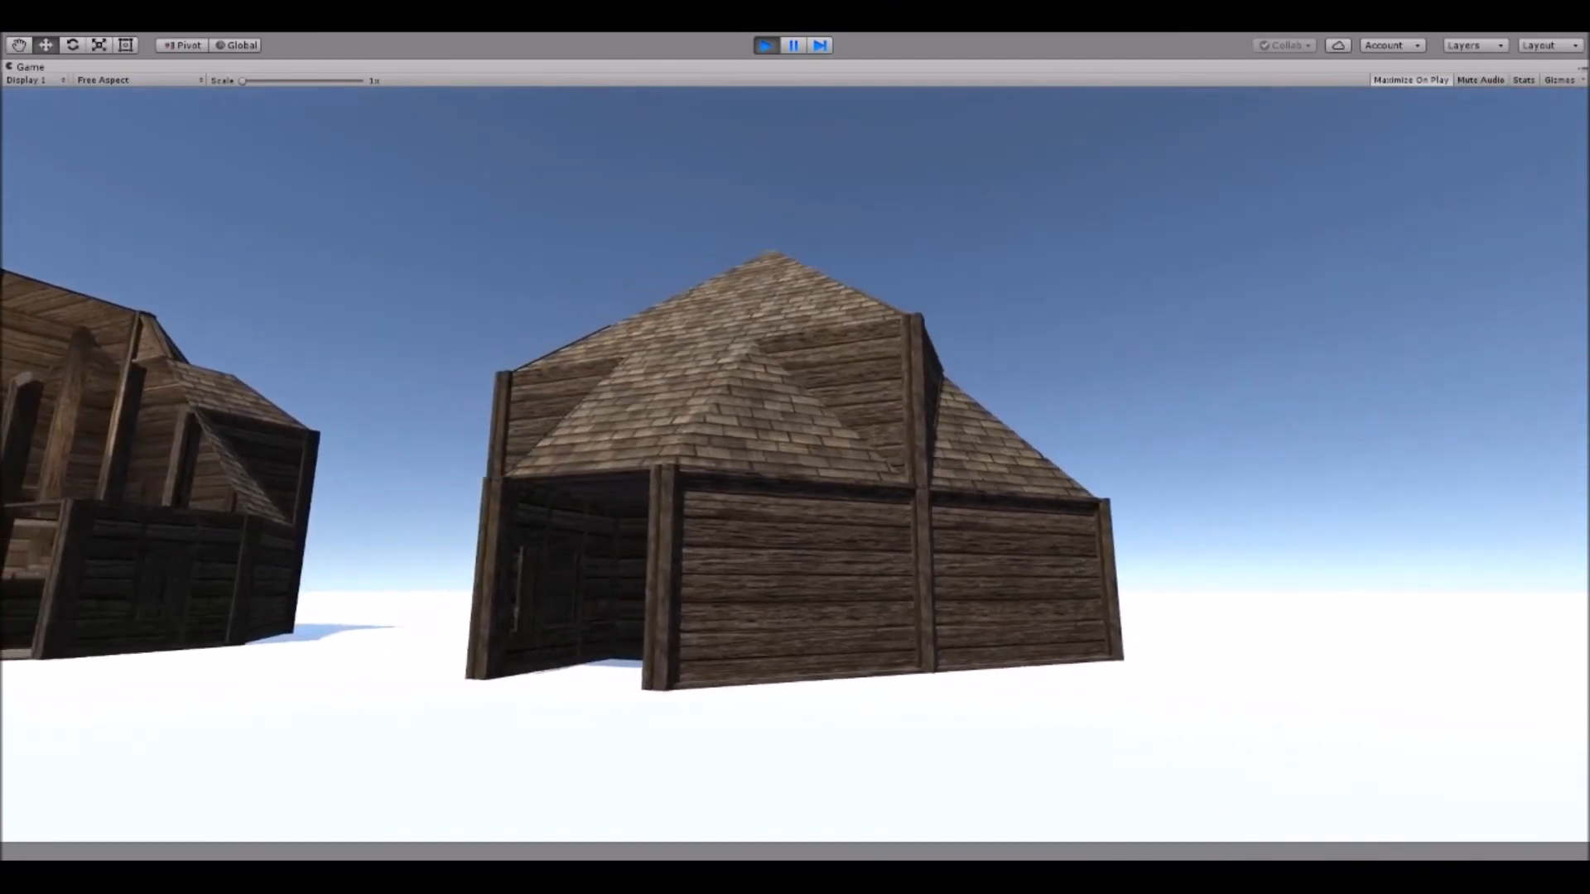
key("w")
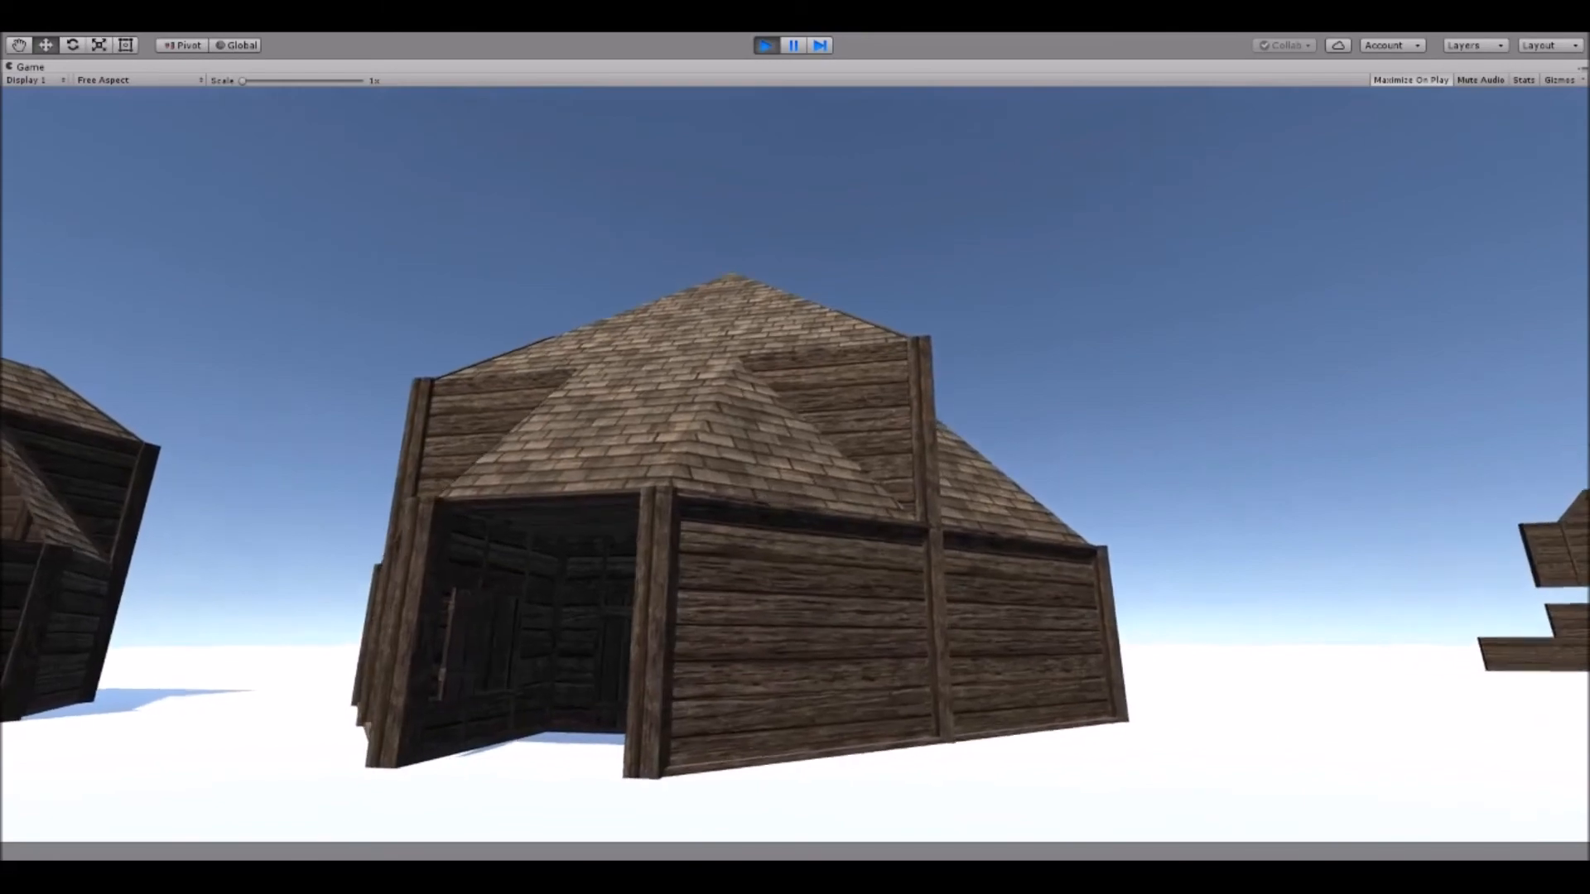
key("w")
key("d")
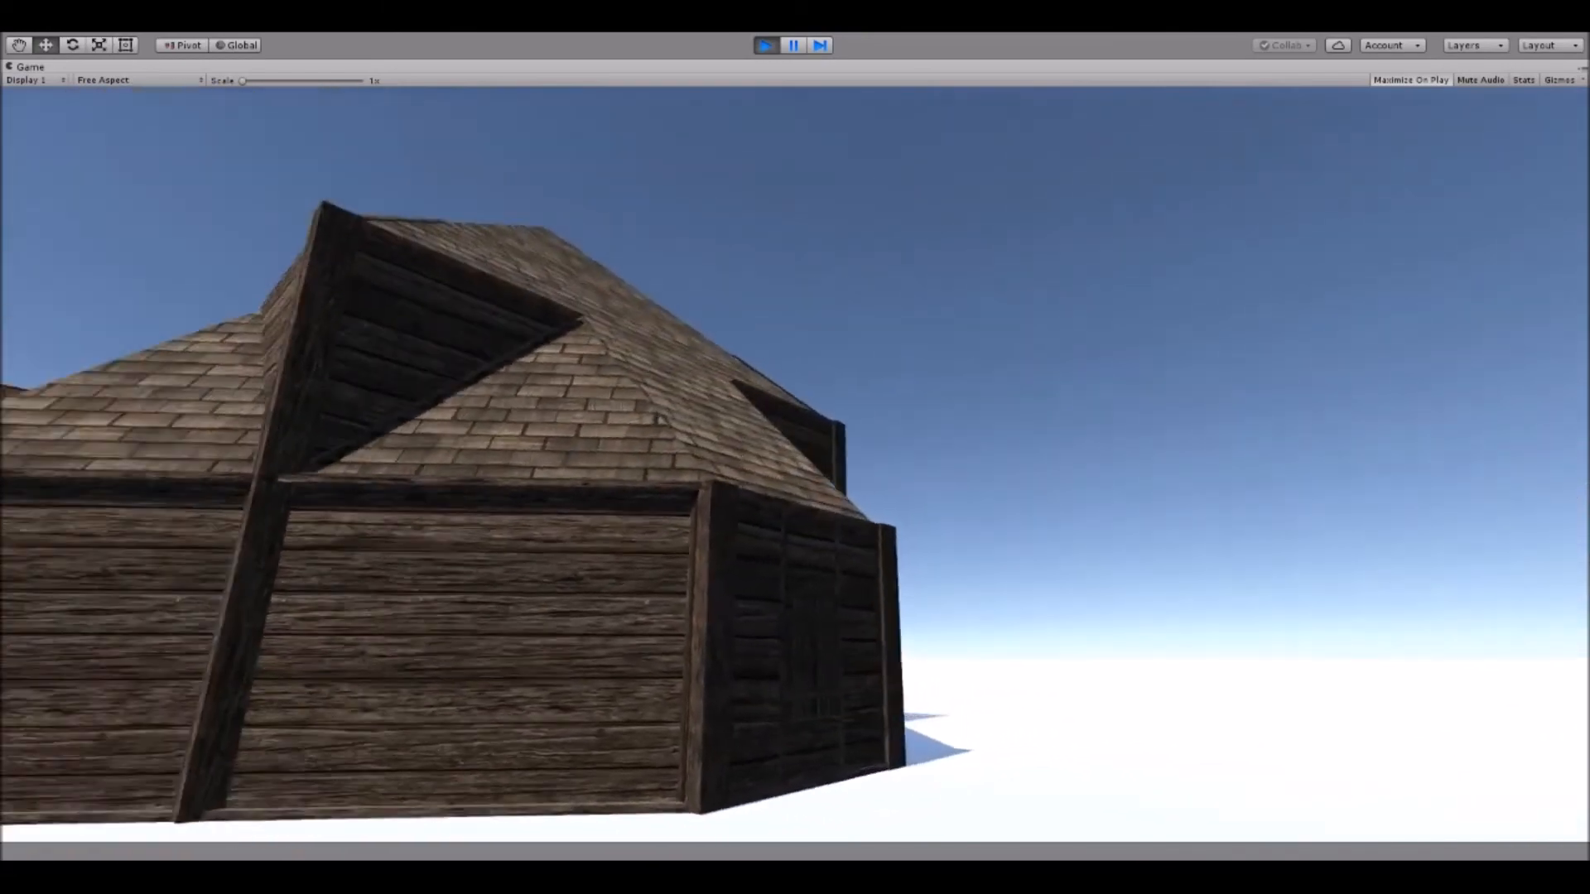
key("s")
key("d")
key("w")
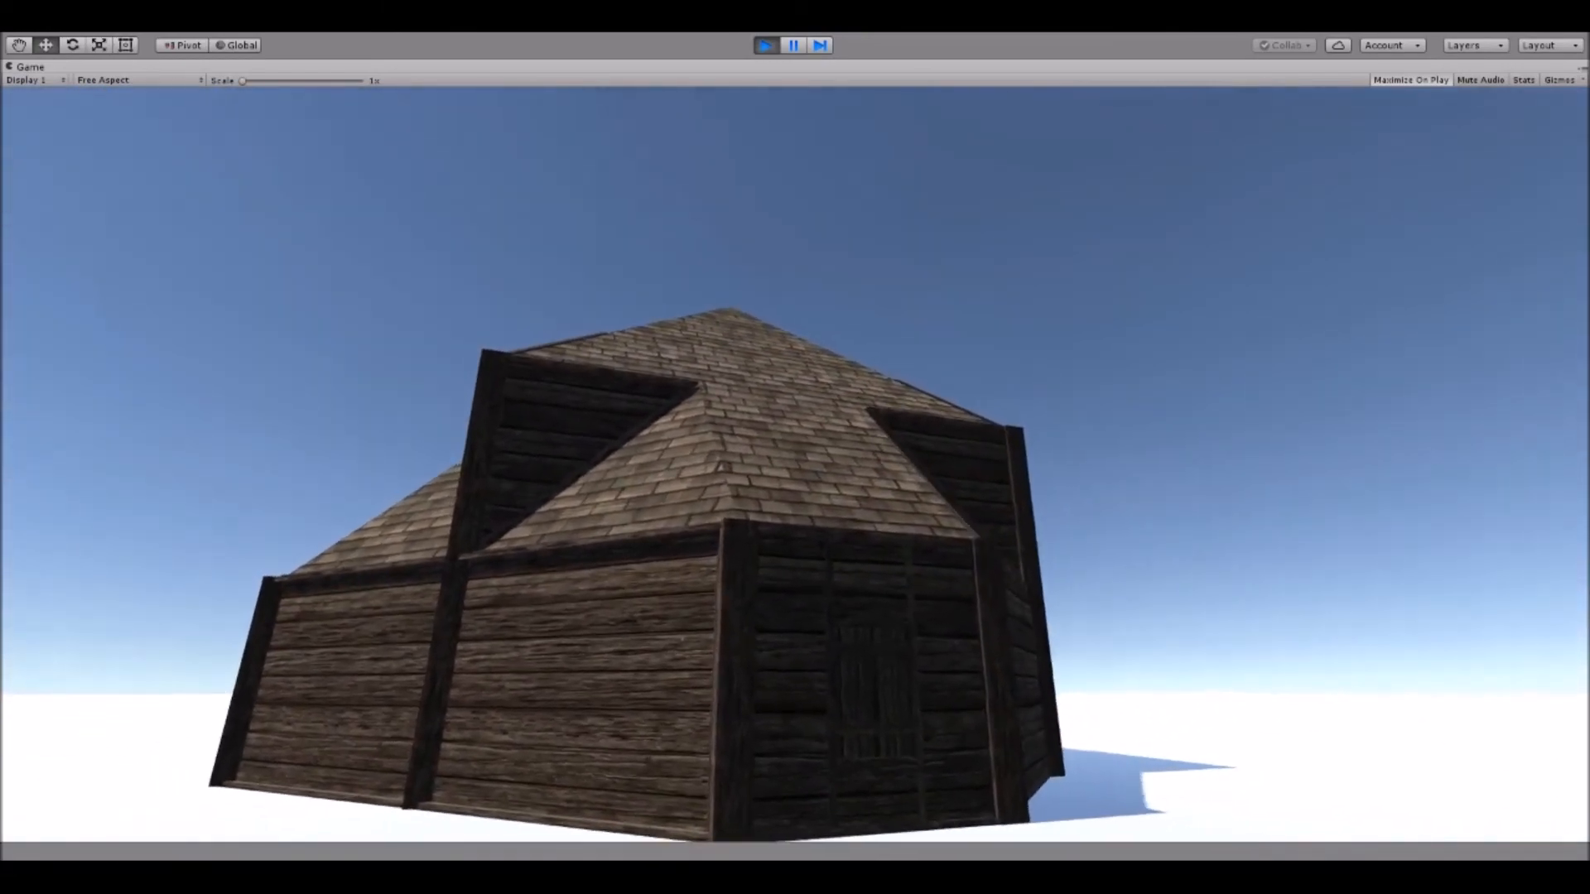
key("a")
key("a")
key("w")
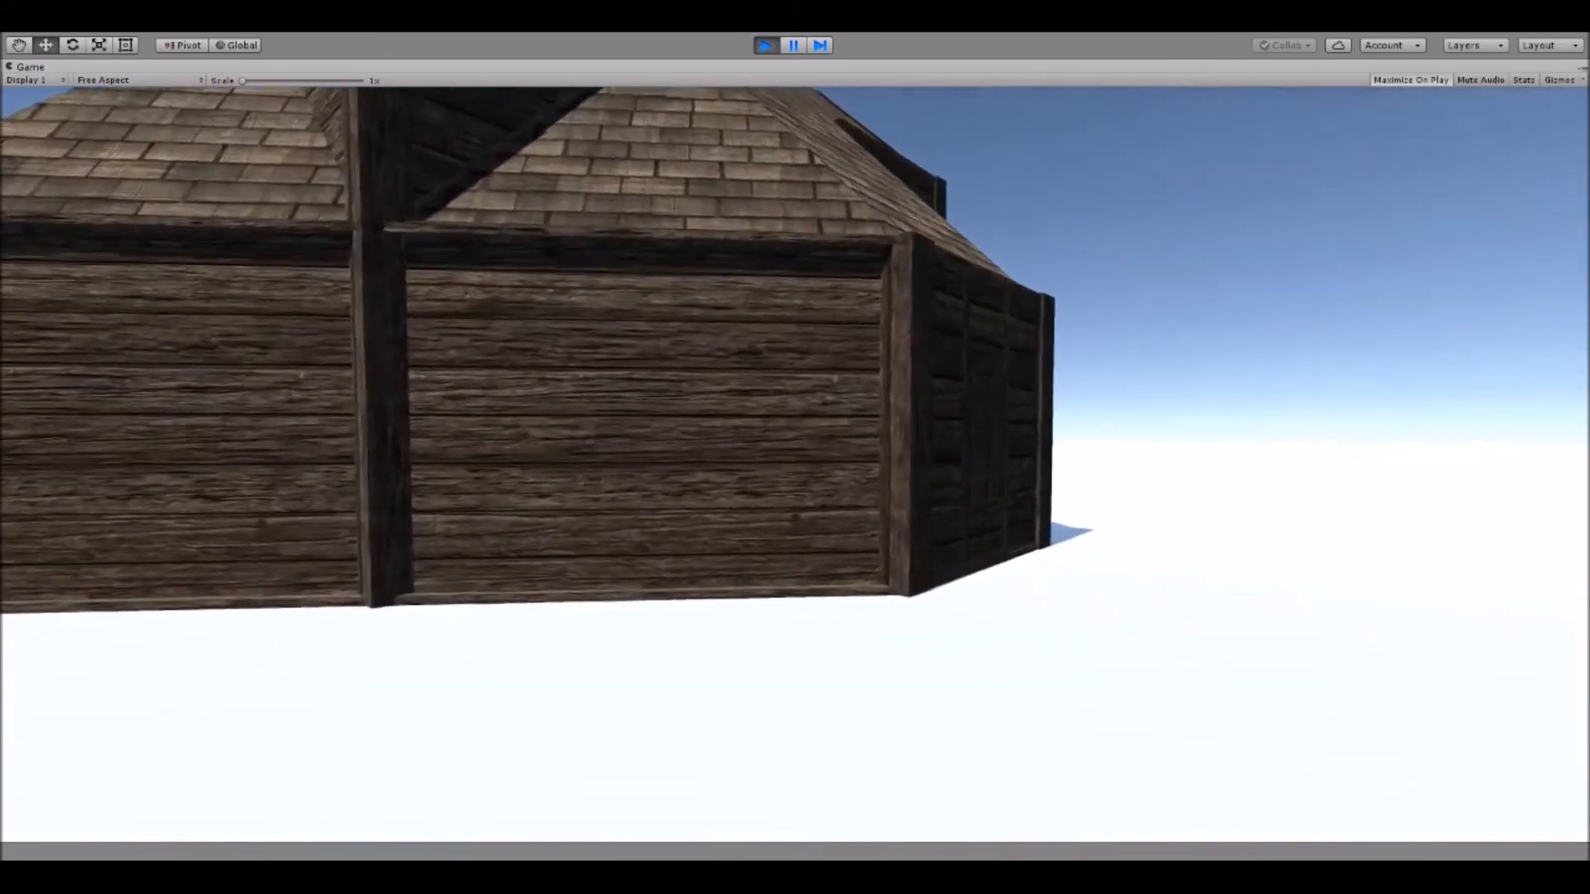
key("a")
key("a")
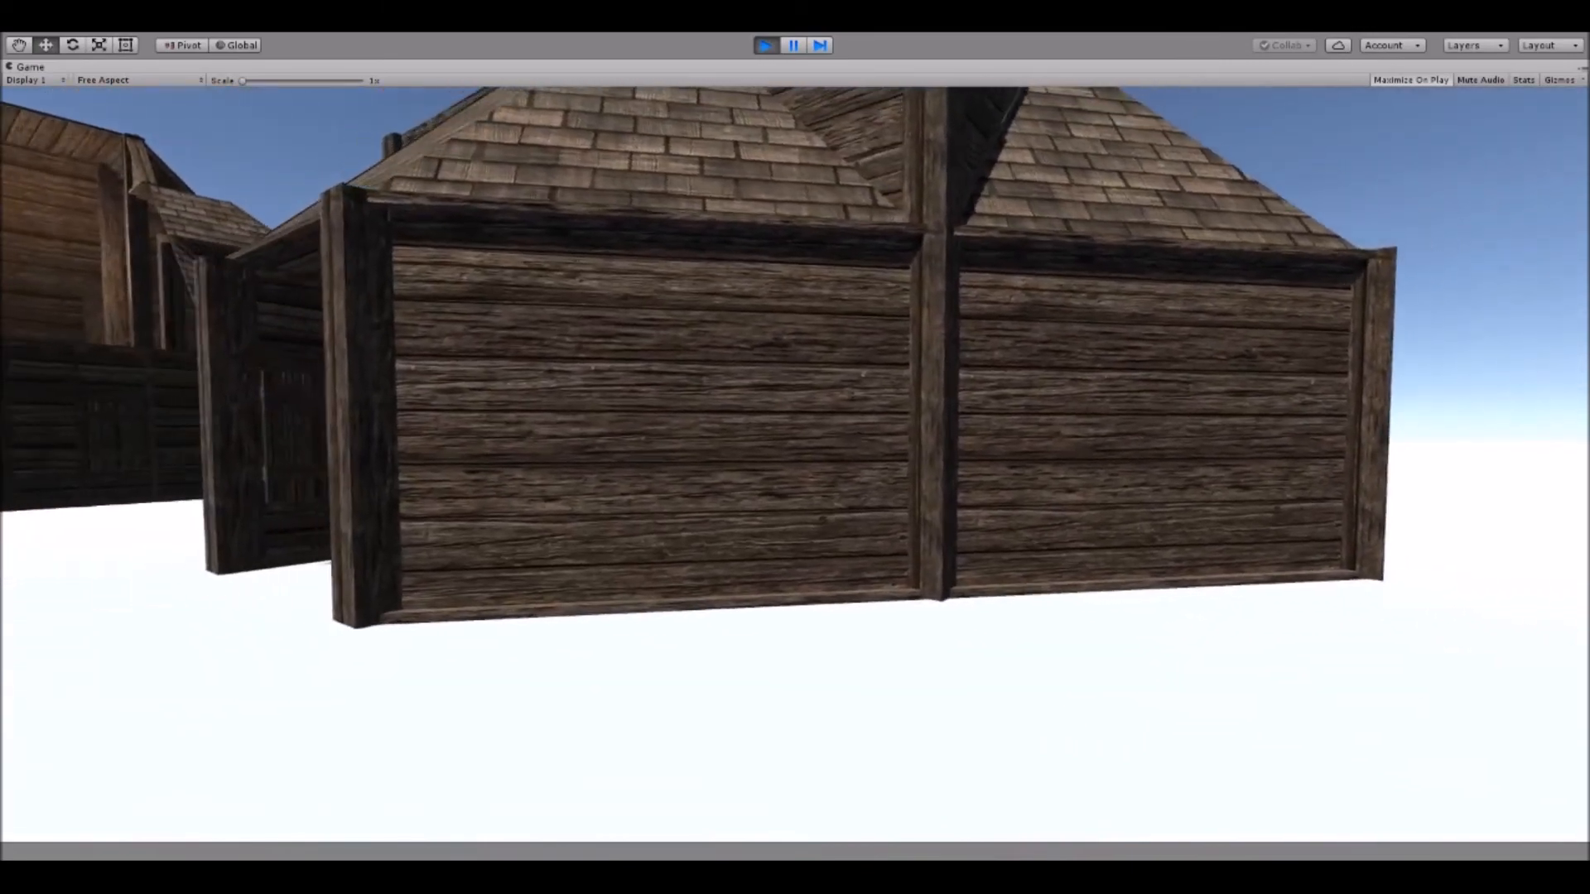
key("s")
key("w")
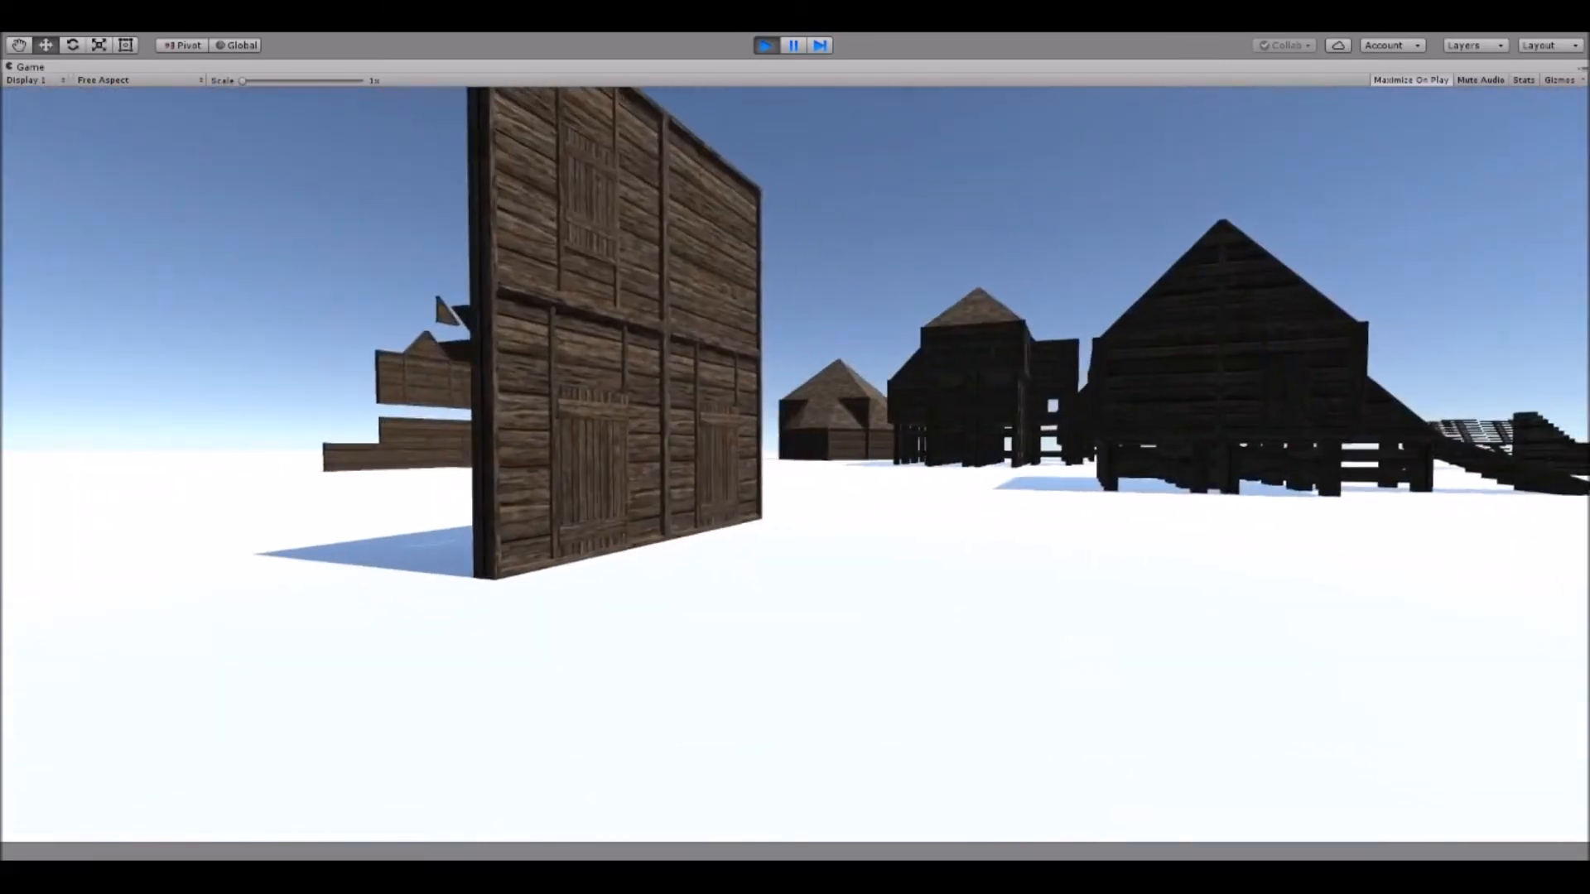
Walk from the freestanding wall pieces past the stilted houses and around to a gabled house's entrance stairs.
key("w")
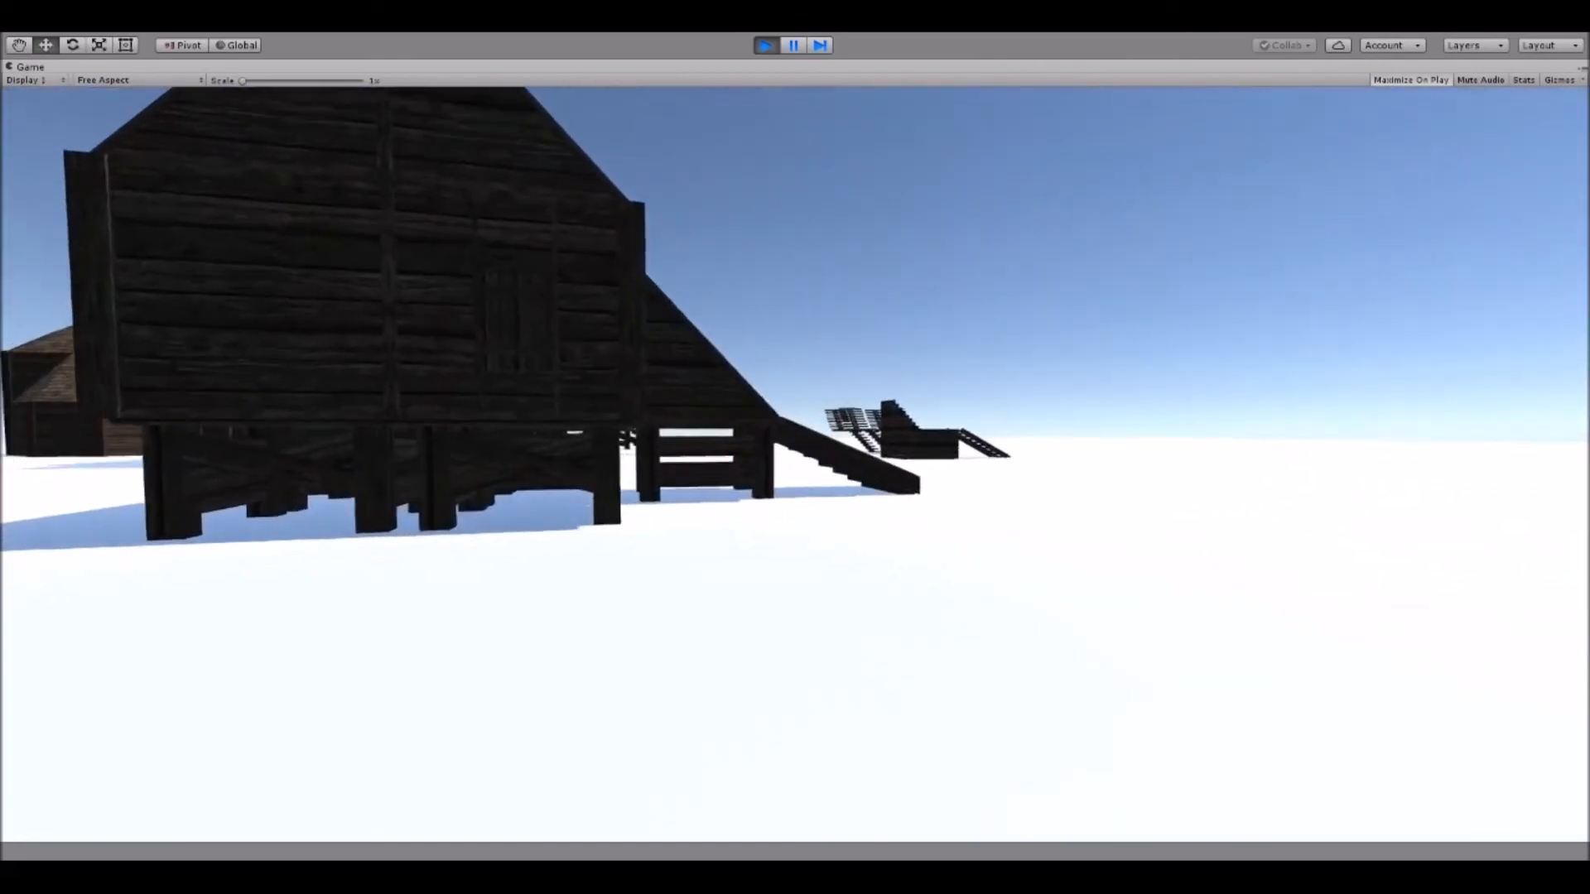
key("w")
key("d")
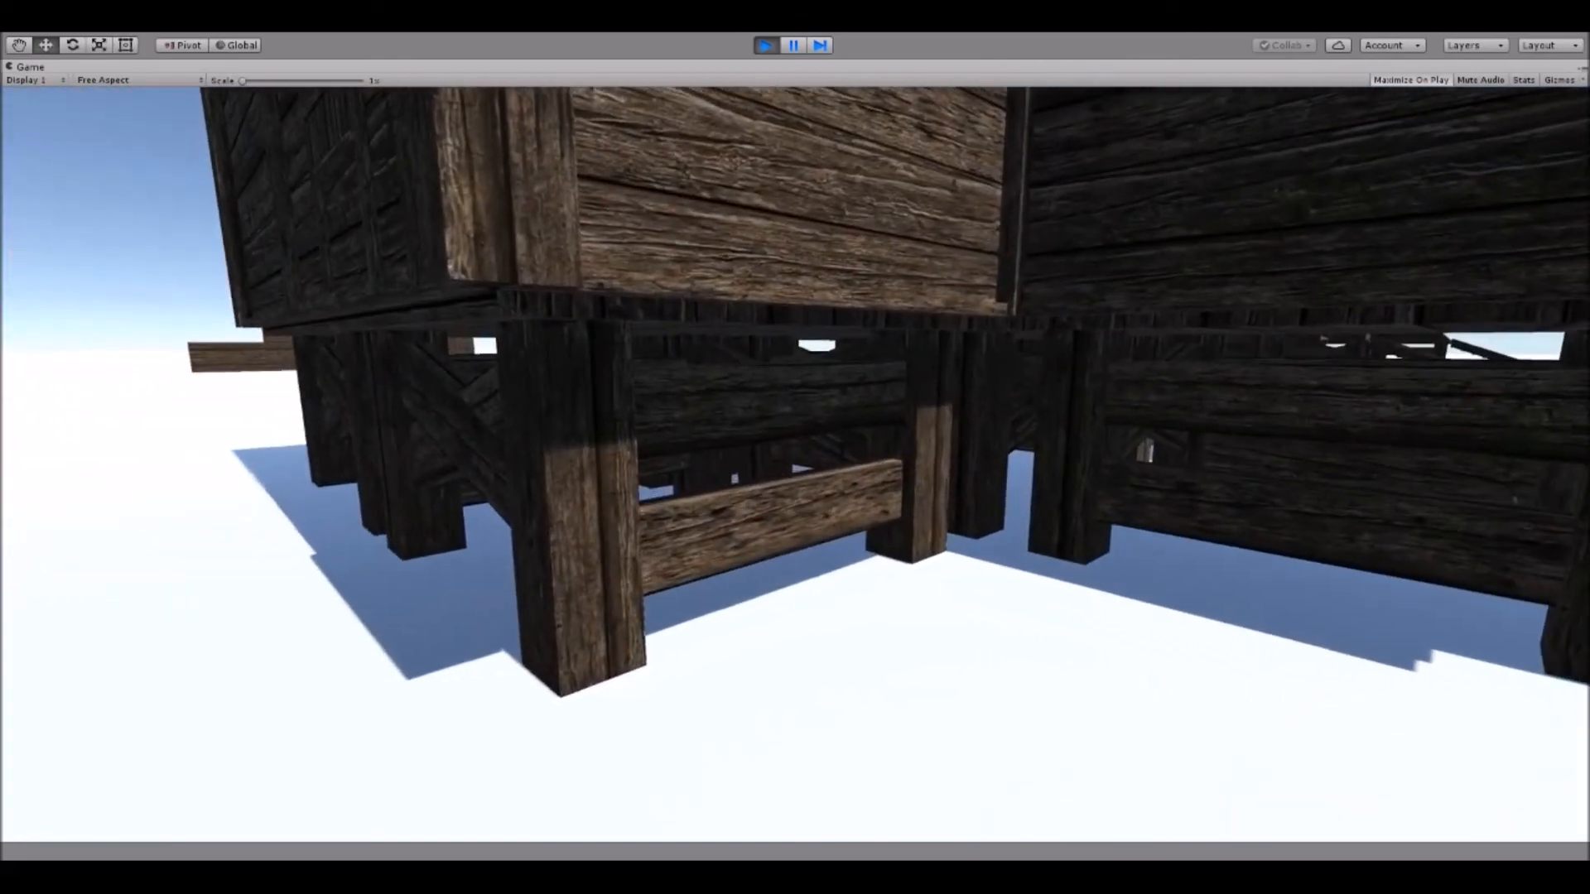
key("s")
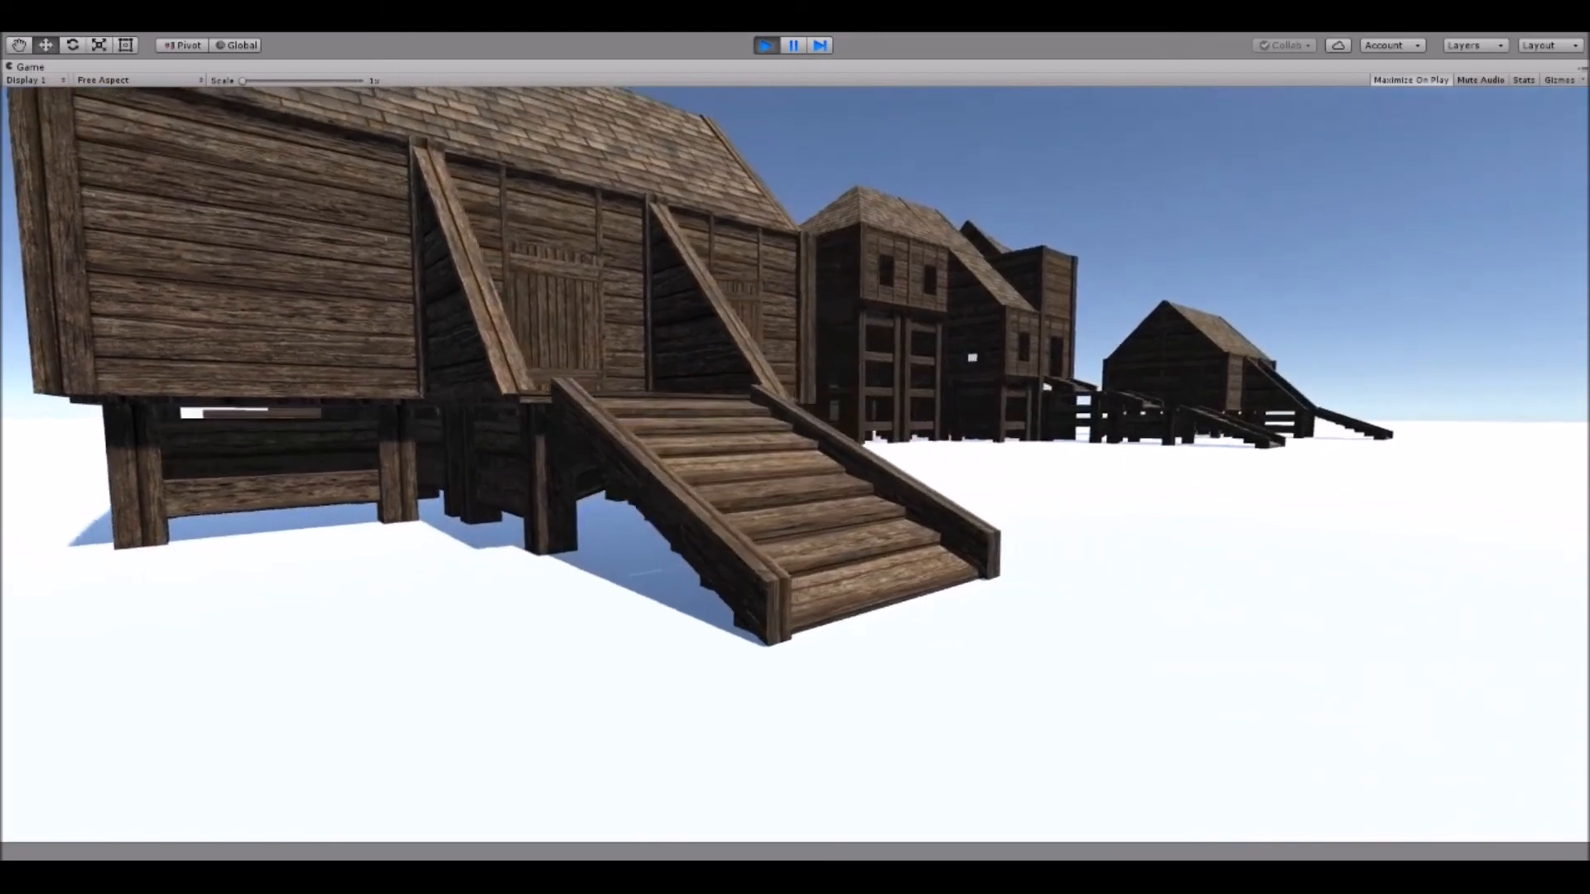
key("d")
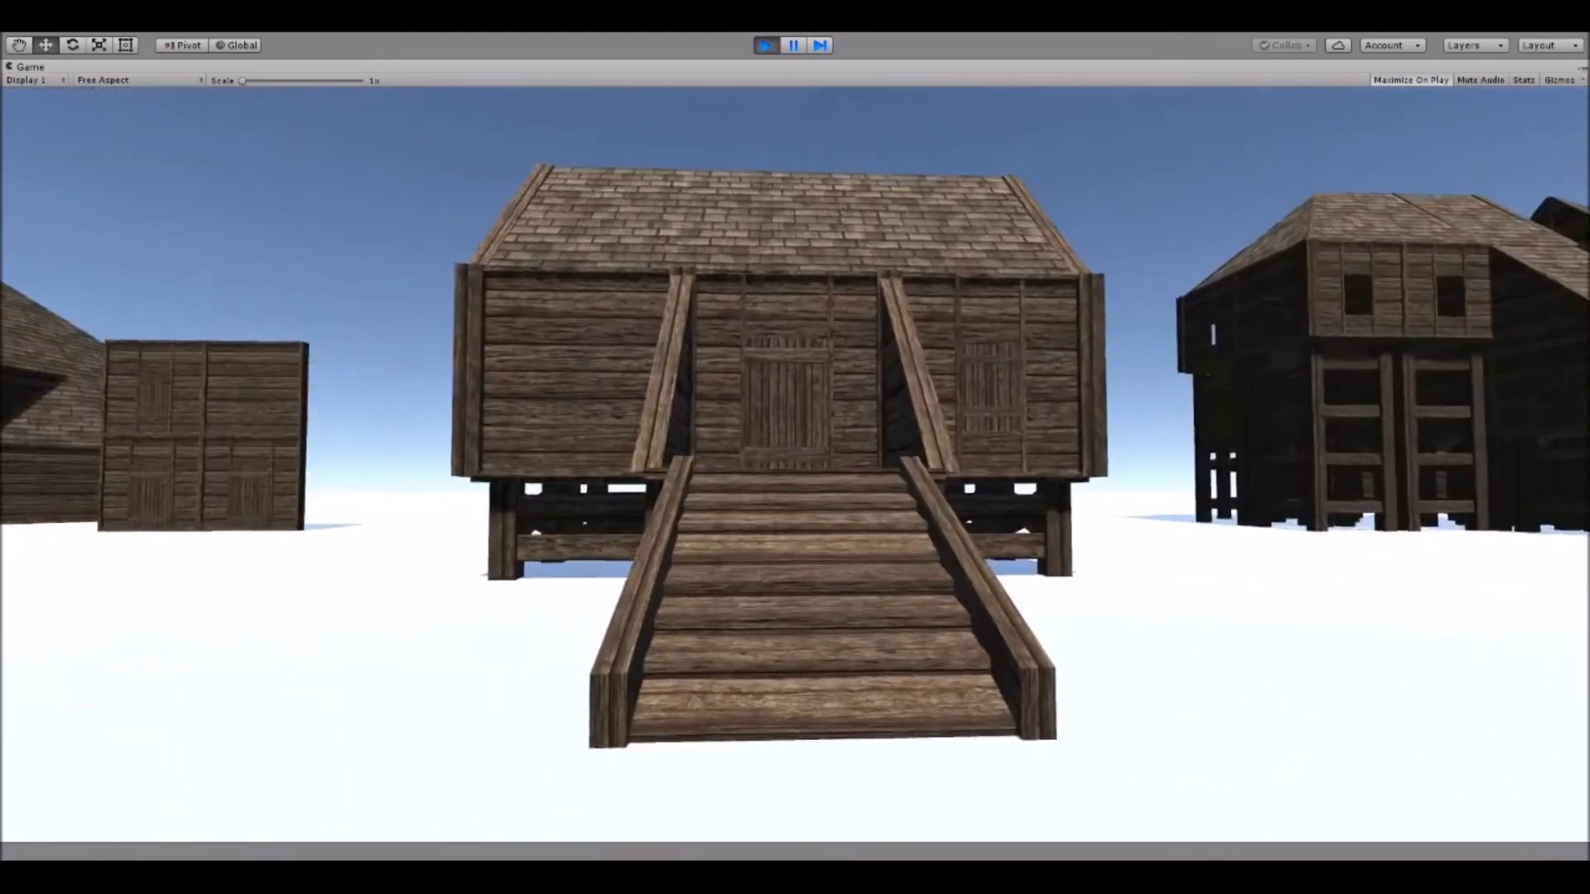
Climb the gabled house's entrance stairs to view its door and window wall, and circle around its side.
key("w")
key("d")
key("w")
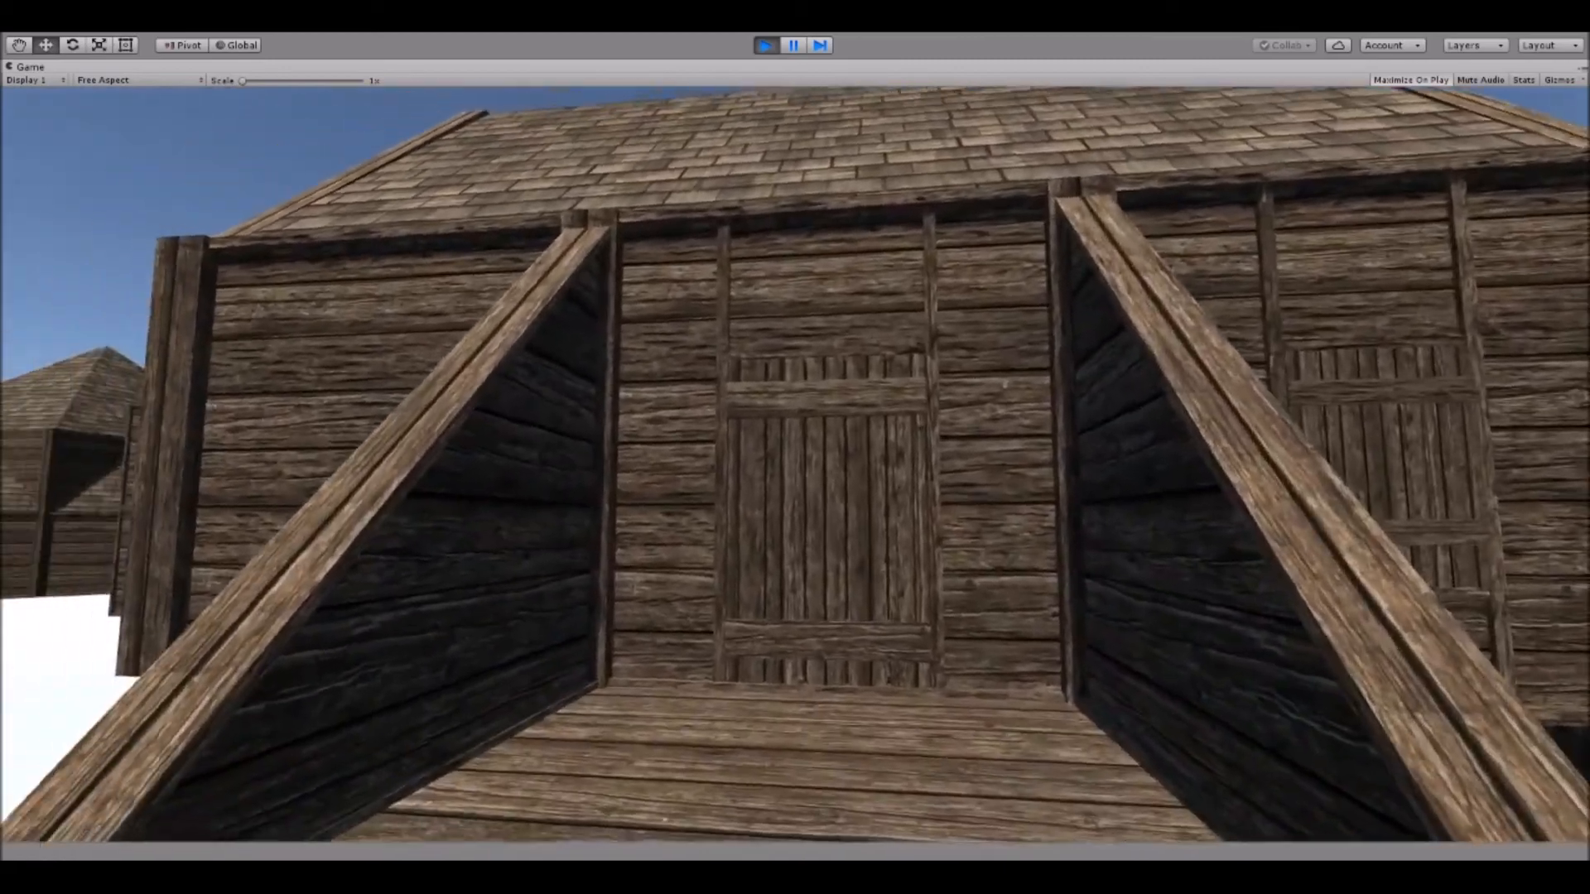
key("s")
key("d")
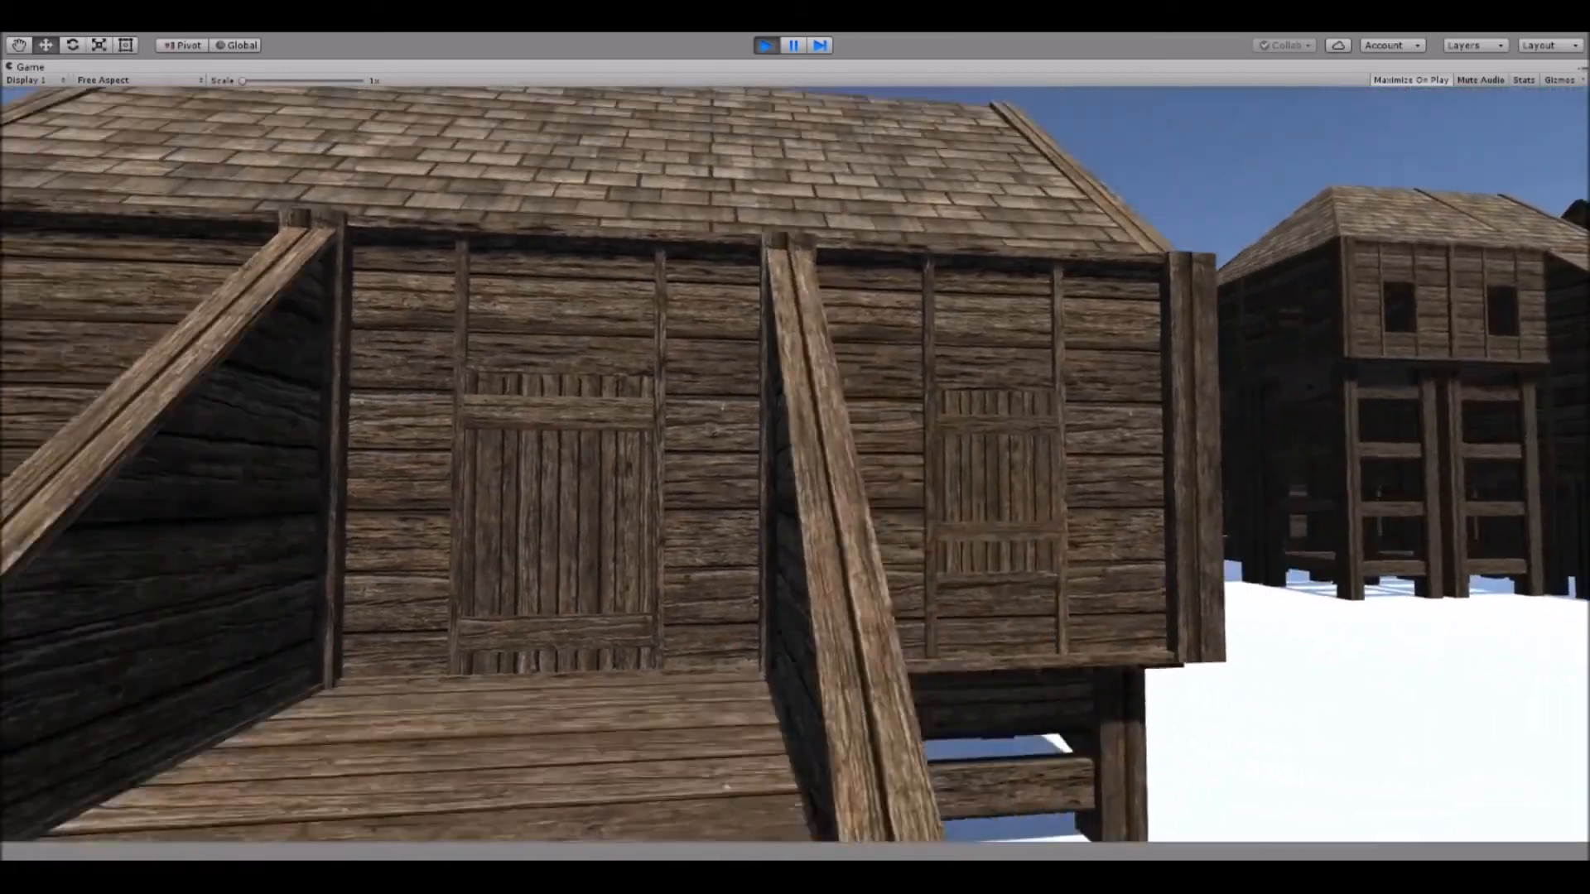
key("d")
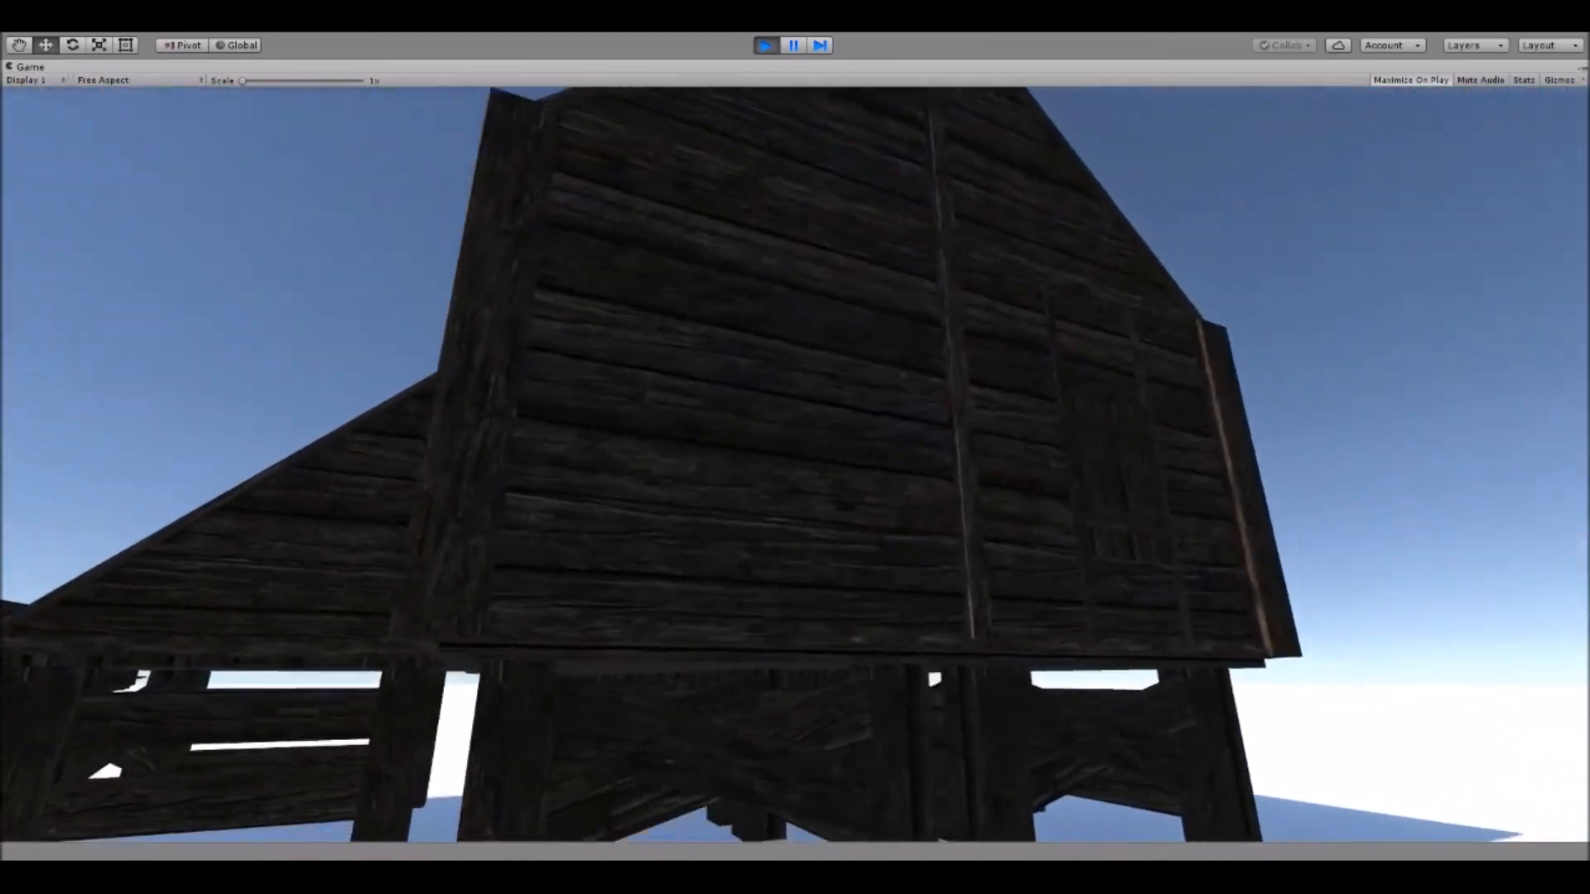
key("s")
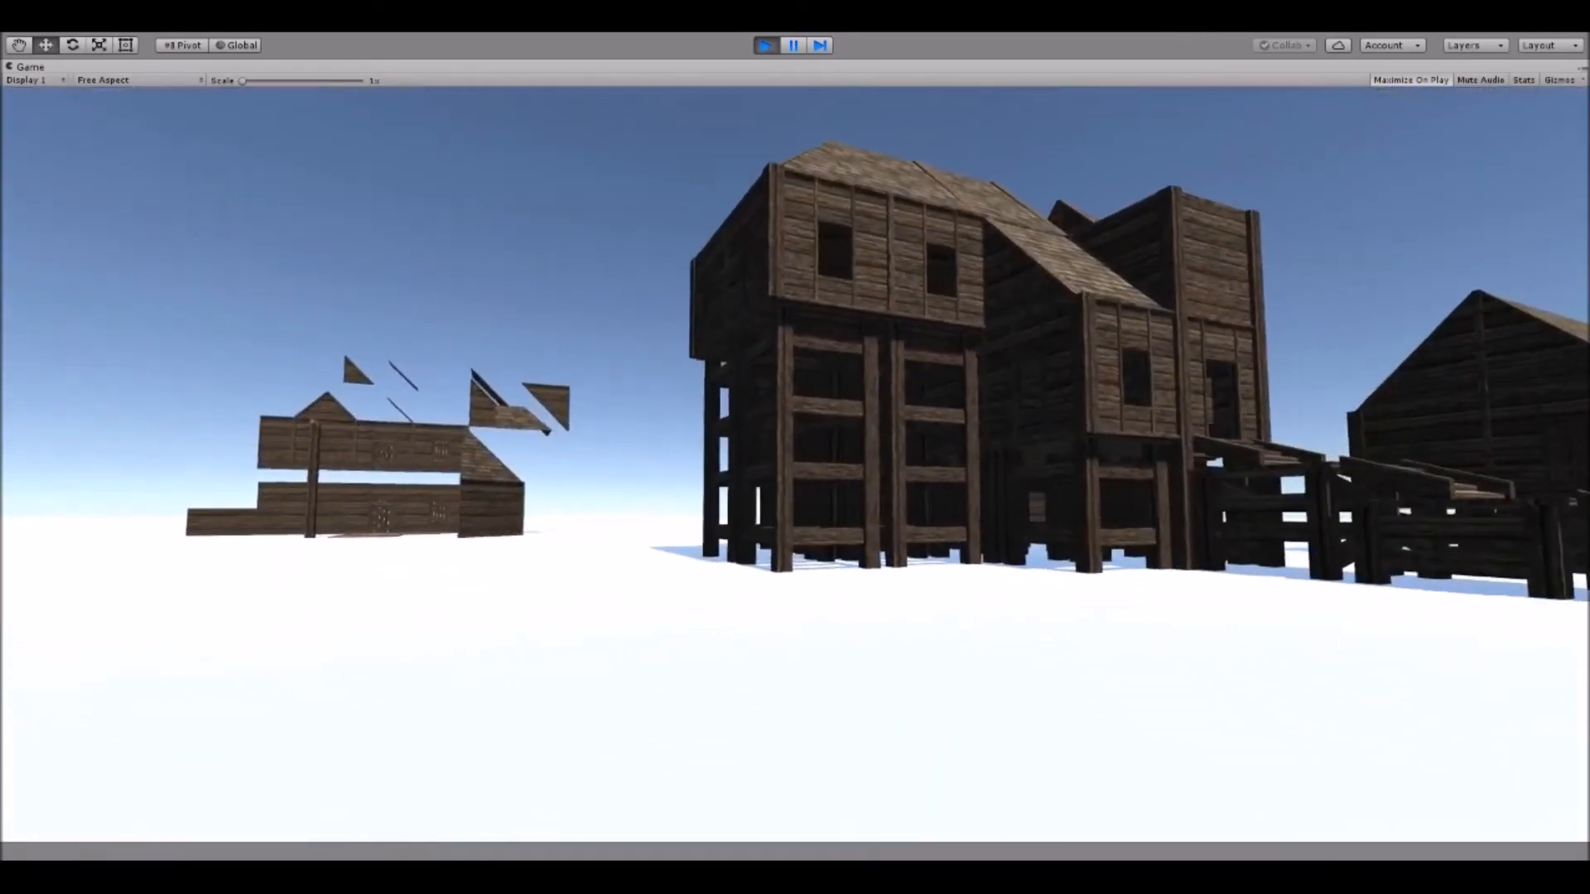
Walk over to the large multi-storey house and view its front wall and long entrance stairs.
key("w")
key("d")
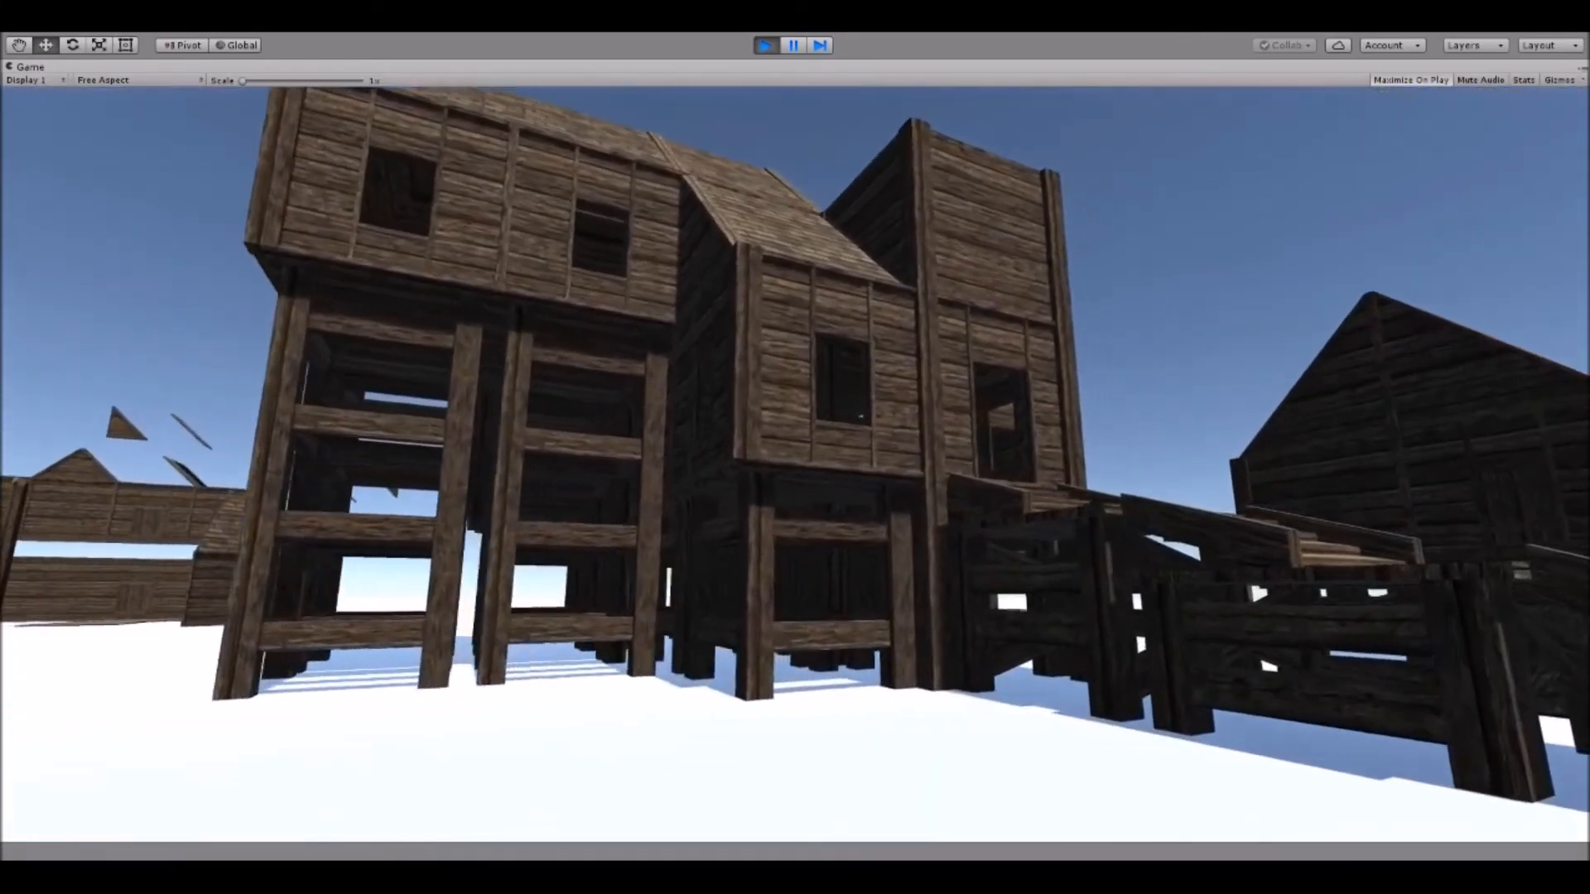
key("d")
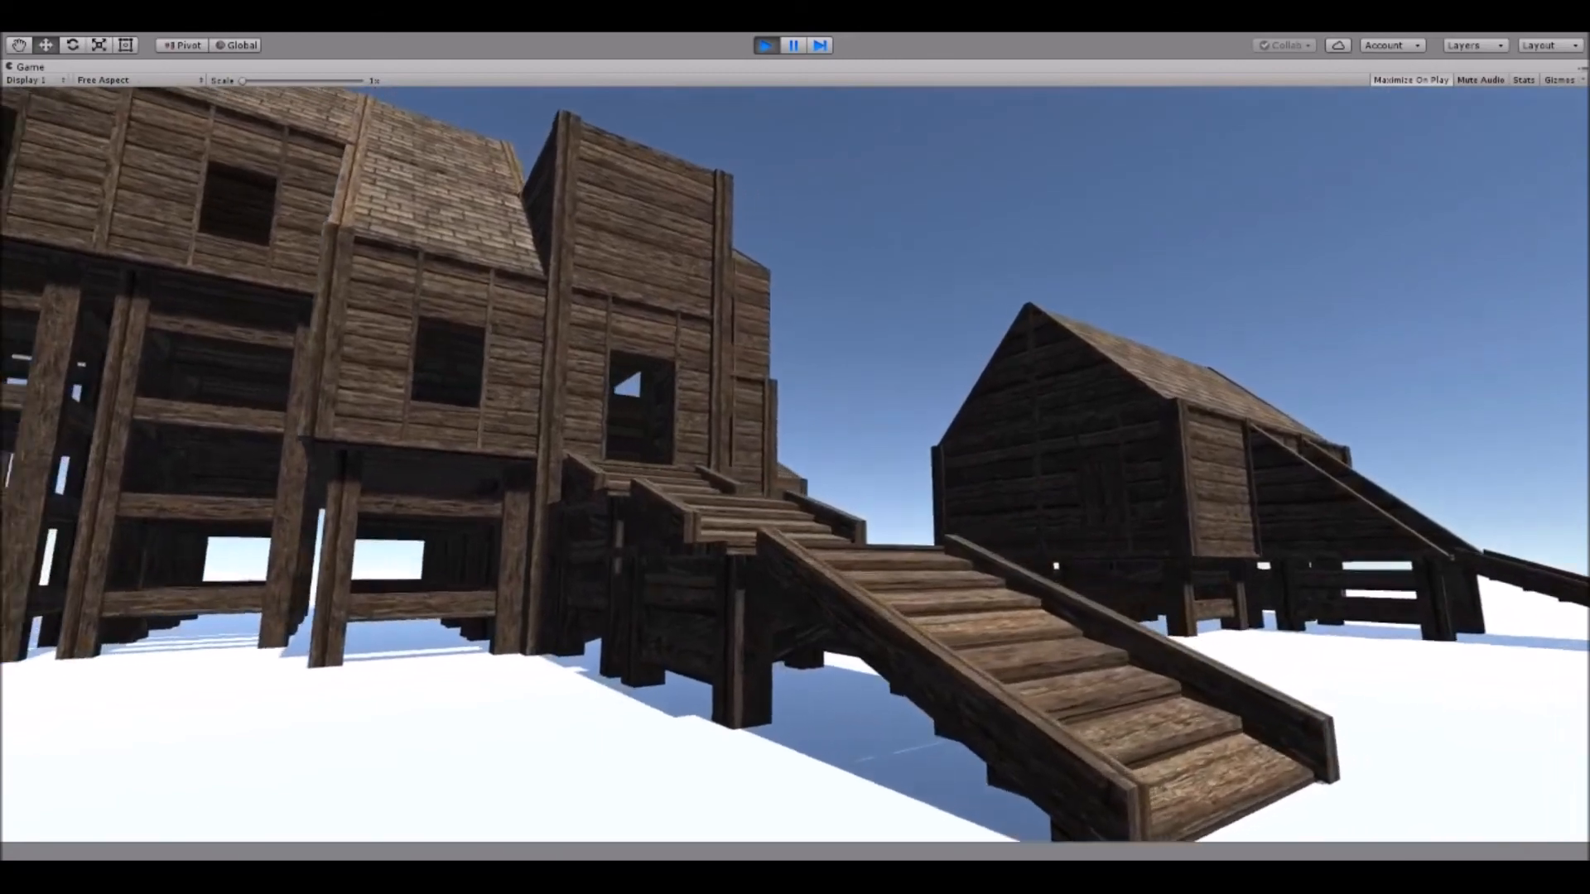
key("a")
key("w")
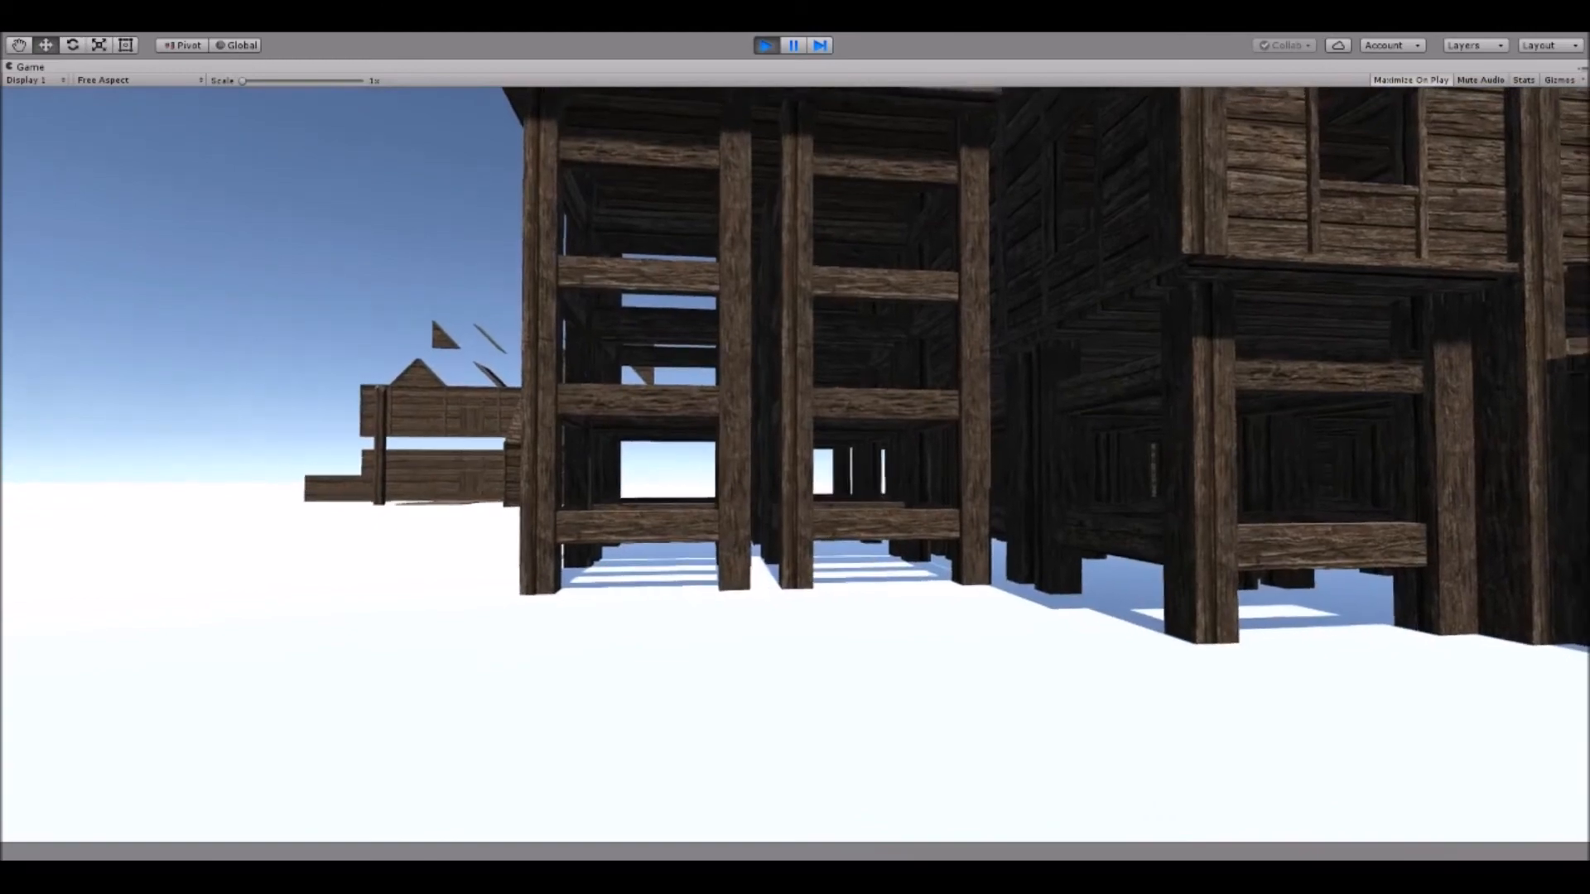
Examine the multi-storey house's stacked foundations and upper windows from the ground, and return to its entrance stairs.
key("d")
key("a")
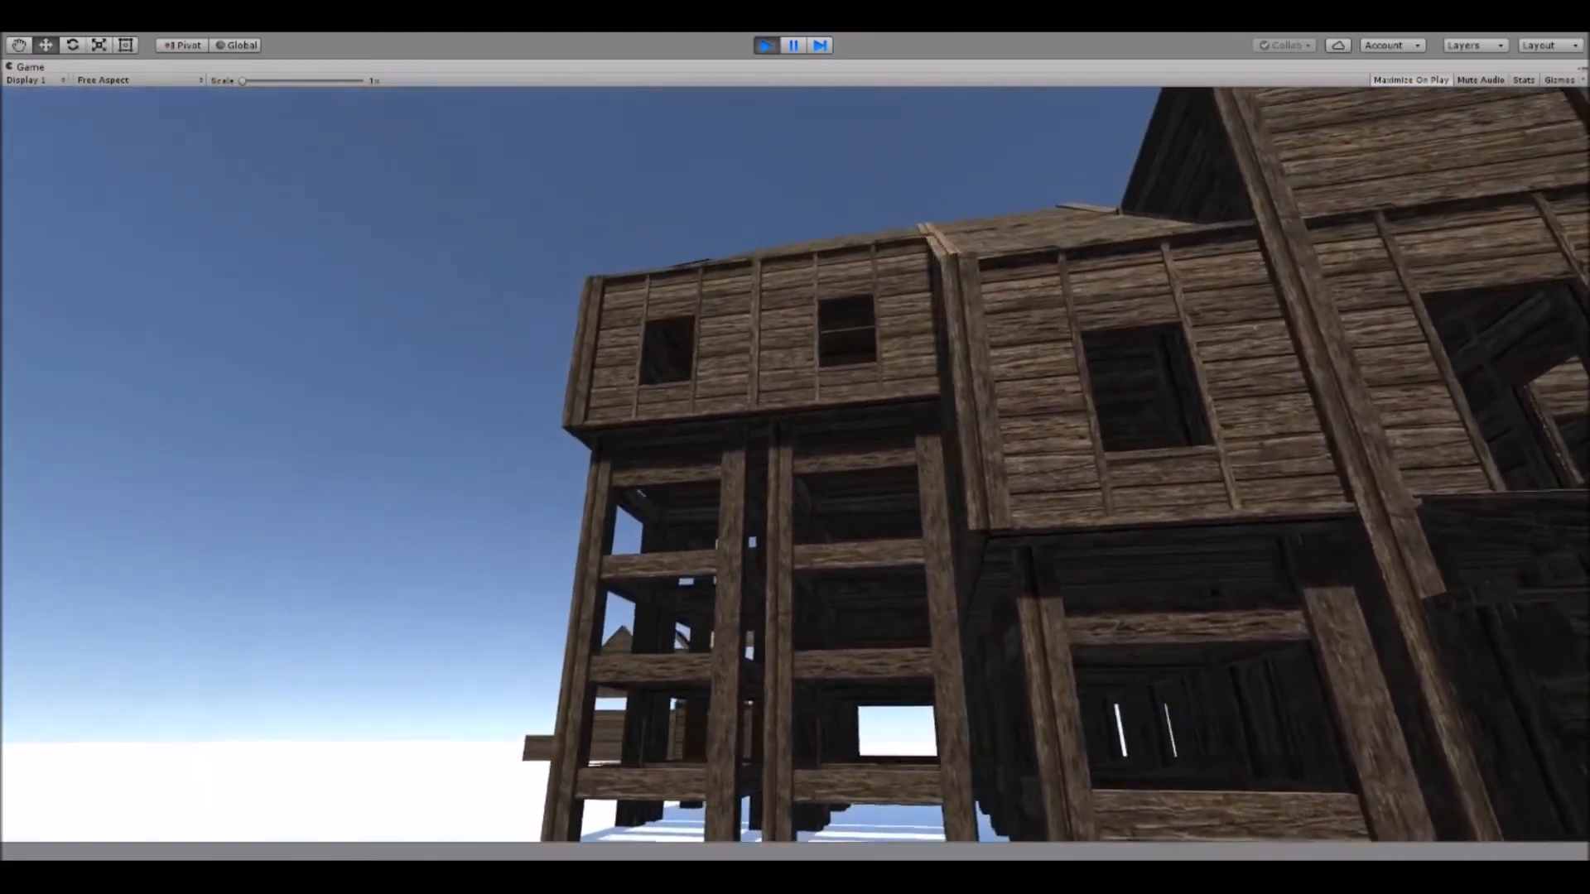
key("s")
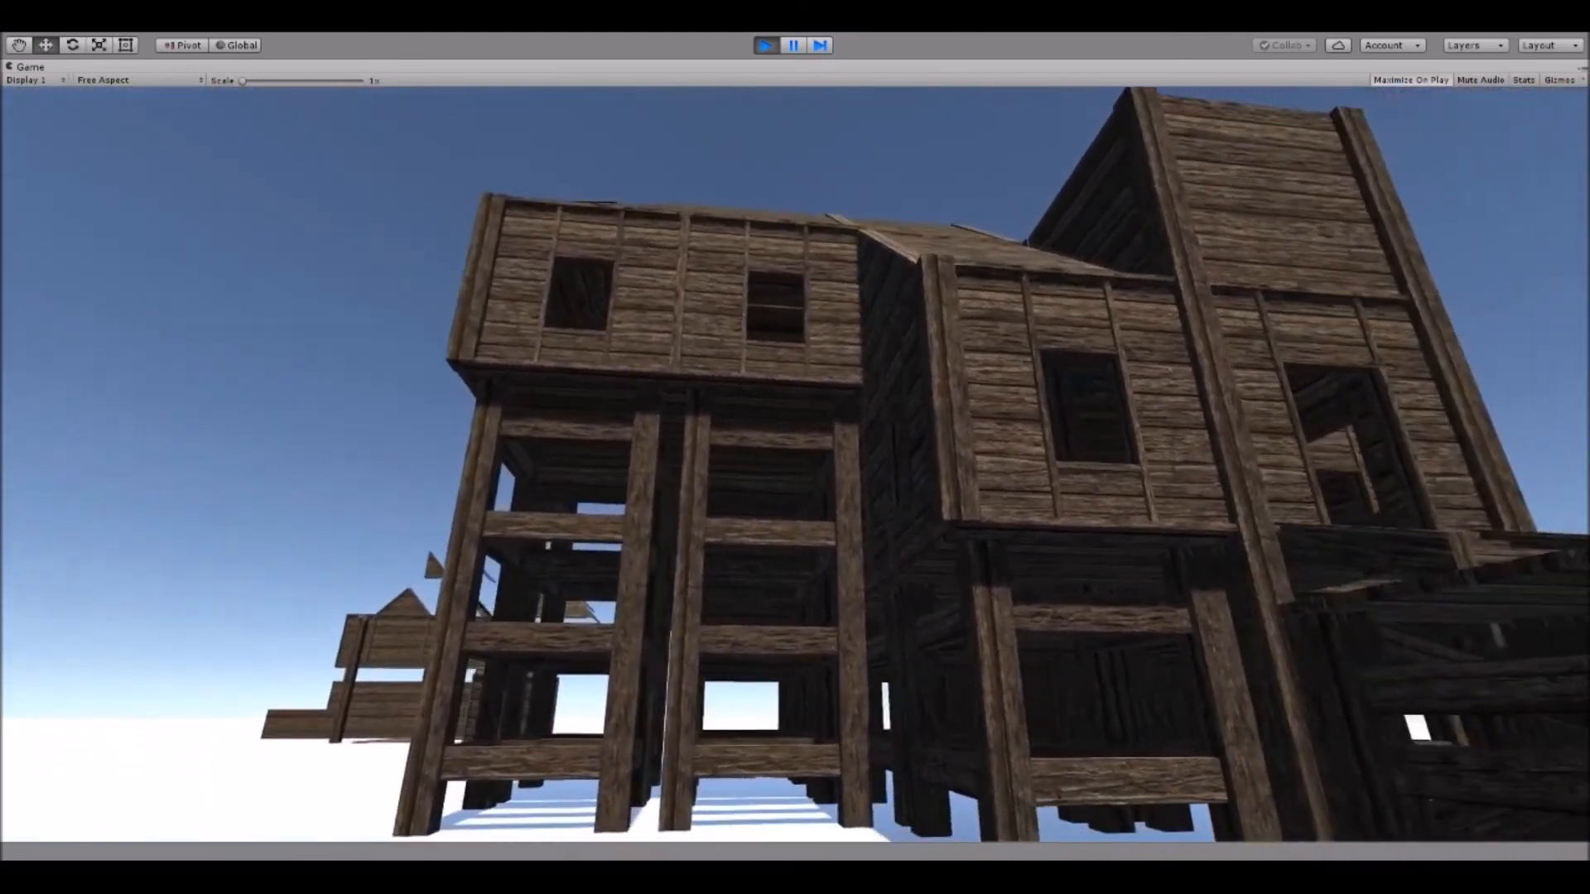
key("w")
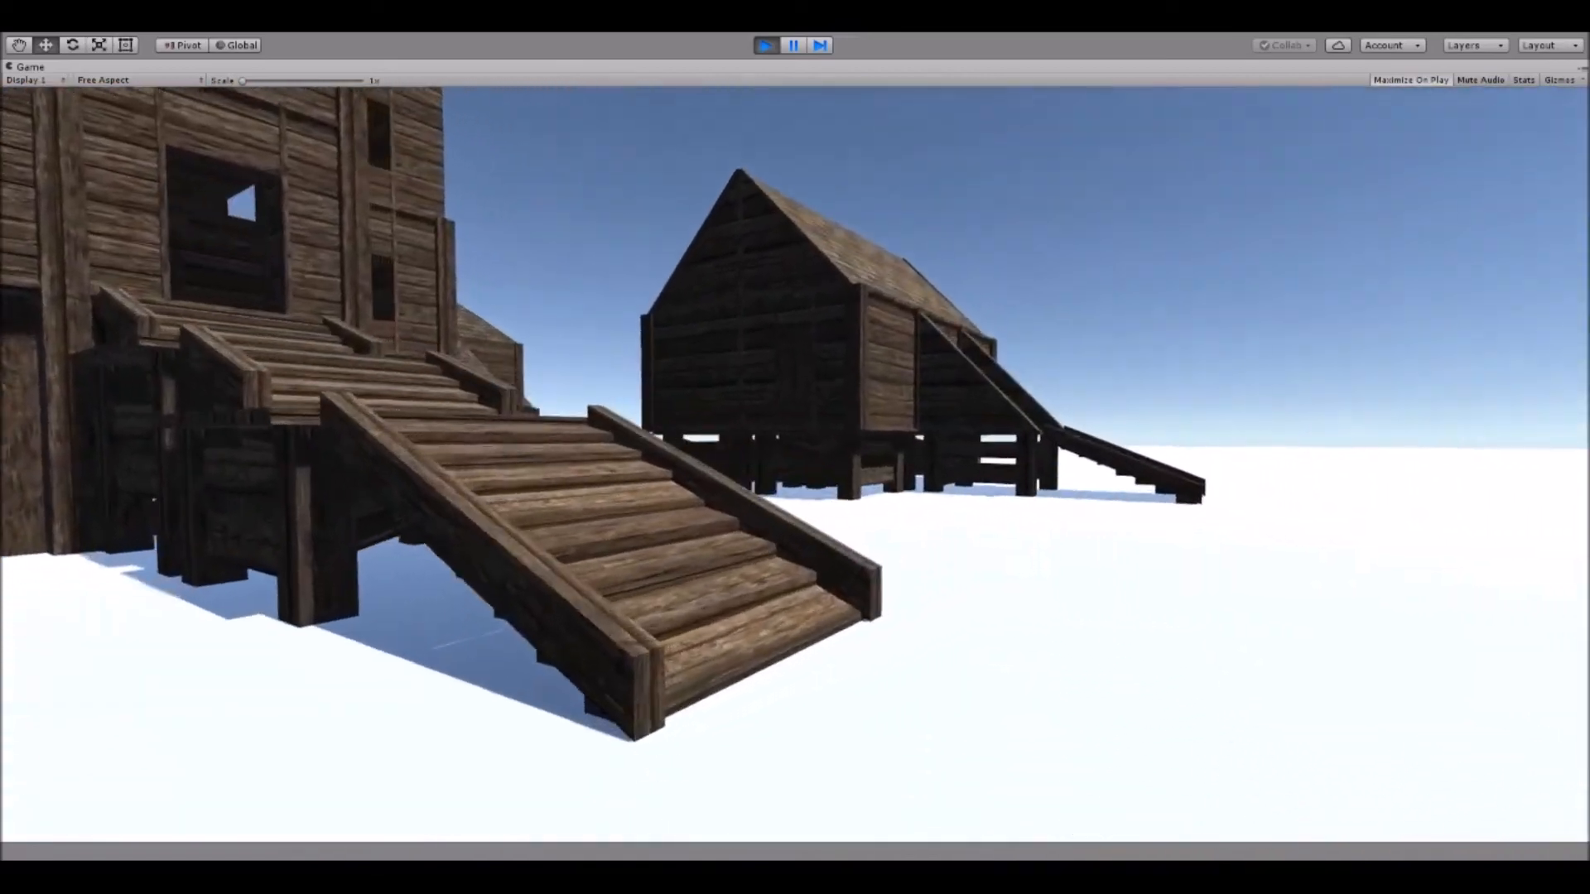
key("w")
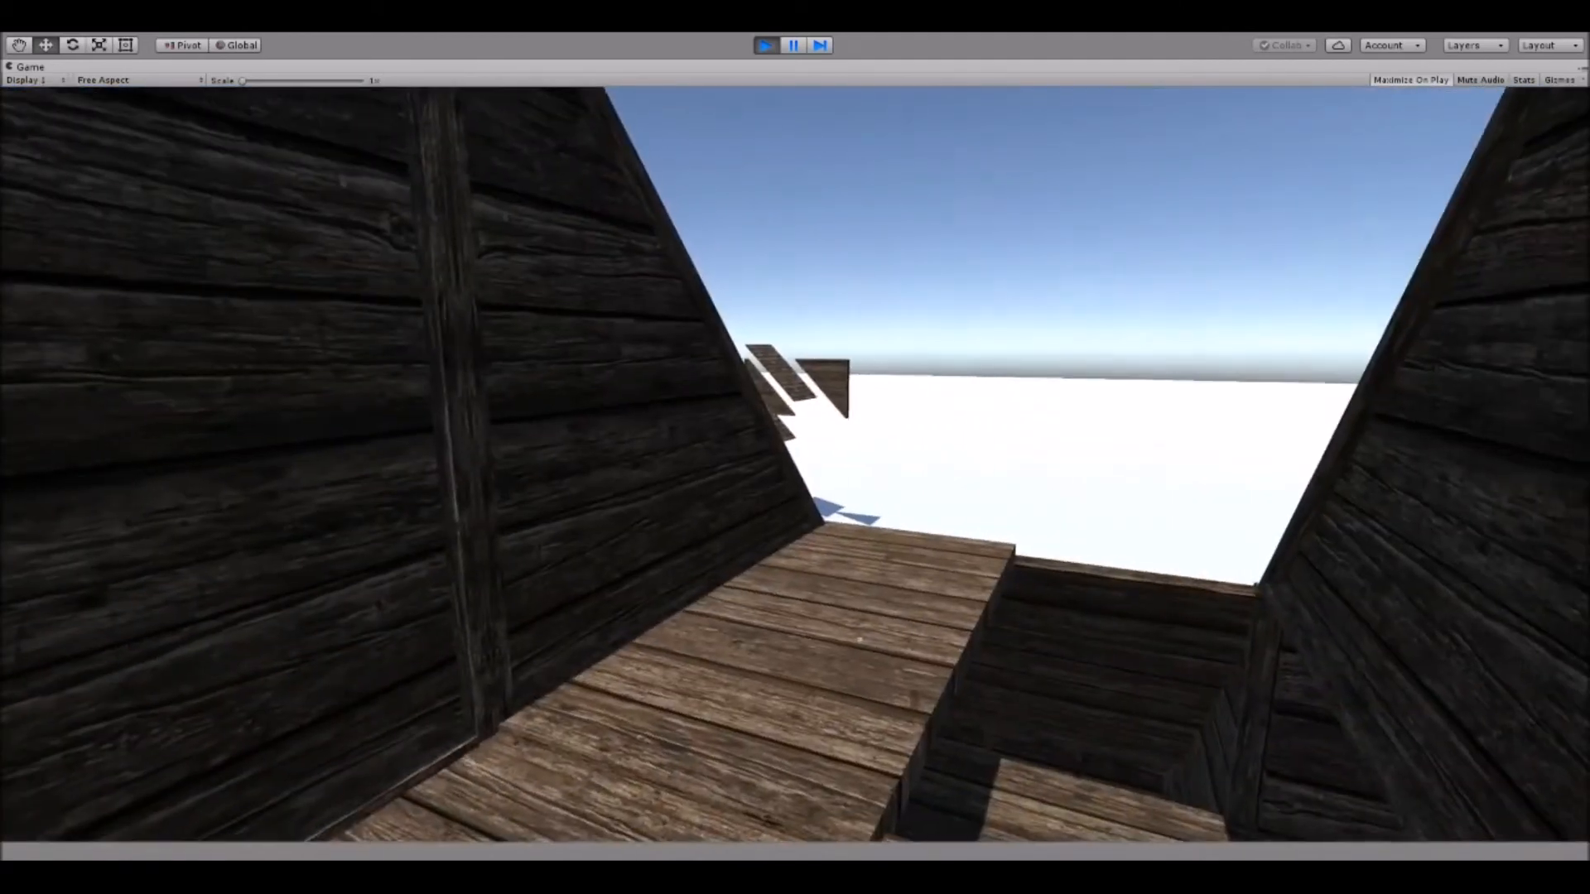
Walk through the multi-storey house's open upper level and look out over the neighbouring roofs.
key("w")
key("w")
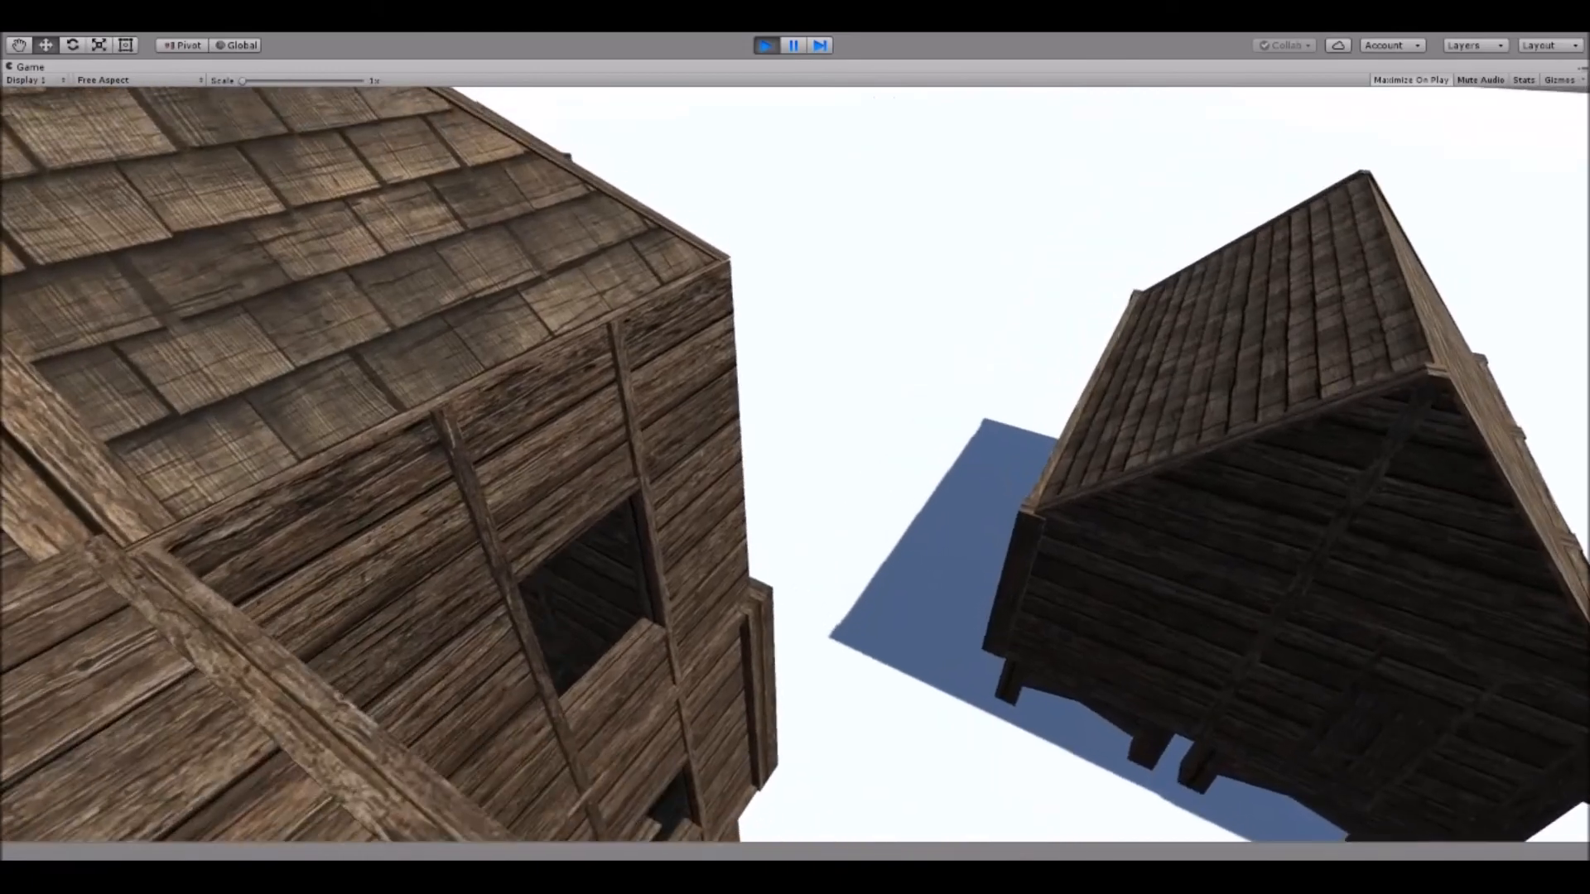
key("w")
key("w")
key("w")
key("w")
key("w")
Stop play mode and bring the example buildings and the empty ground beside them into the scene view.
key("Escape")
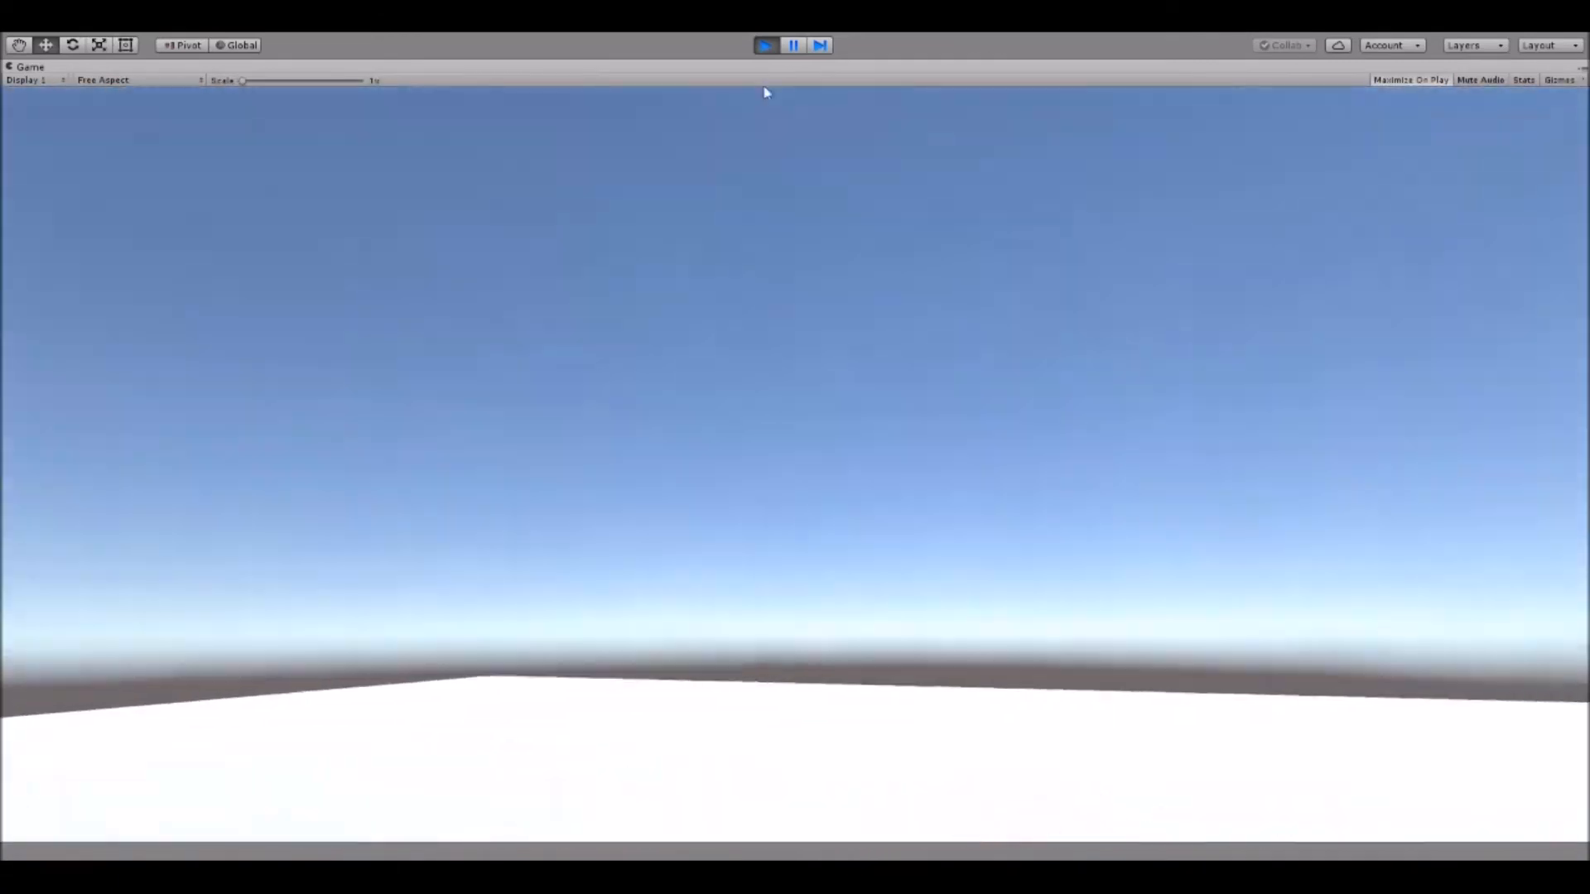
left_click(765, 45)
scroll(753, 280, "down", 5)
right_click_drag(754, 280, 692, 281)
left_click(745, 193)
scroll(848, 315, "down", 6)
middle_click_drag(944, 269, 530, 217)
scroll(624, 216, "up", 4)
middle_click_drag(795, 207, 422, 280)
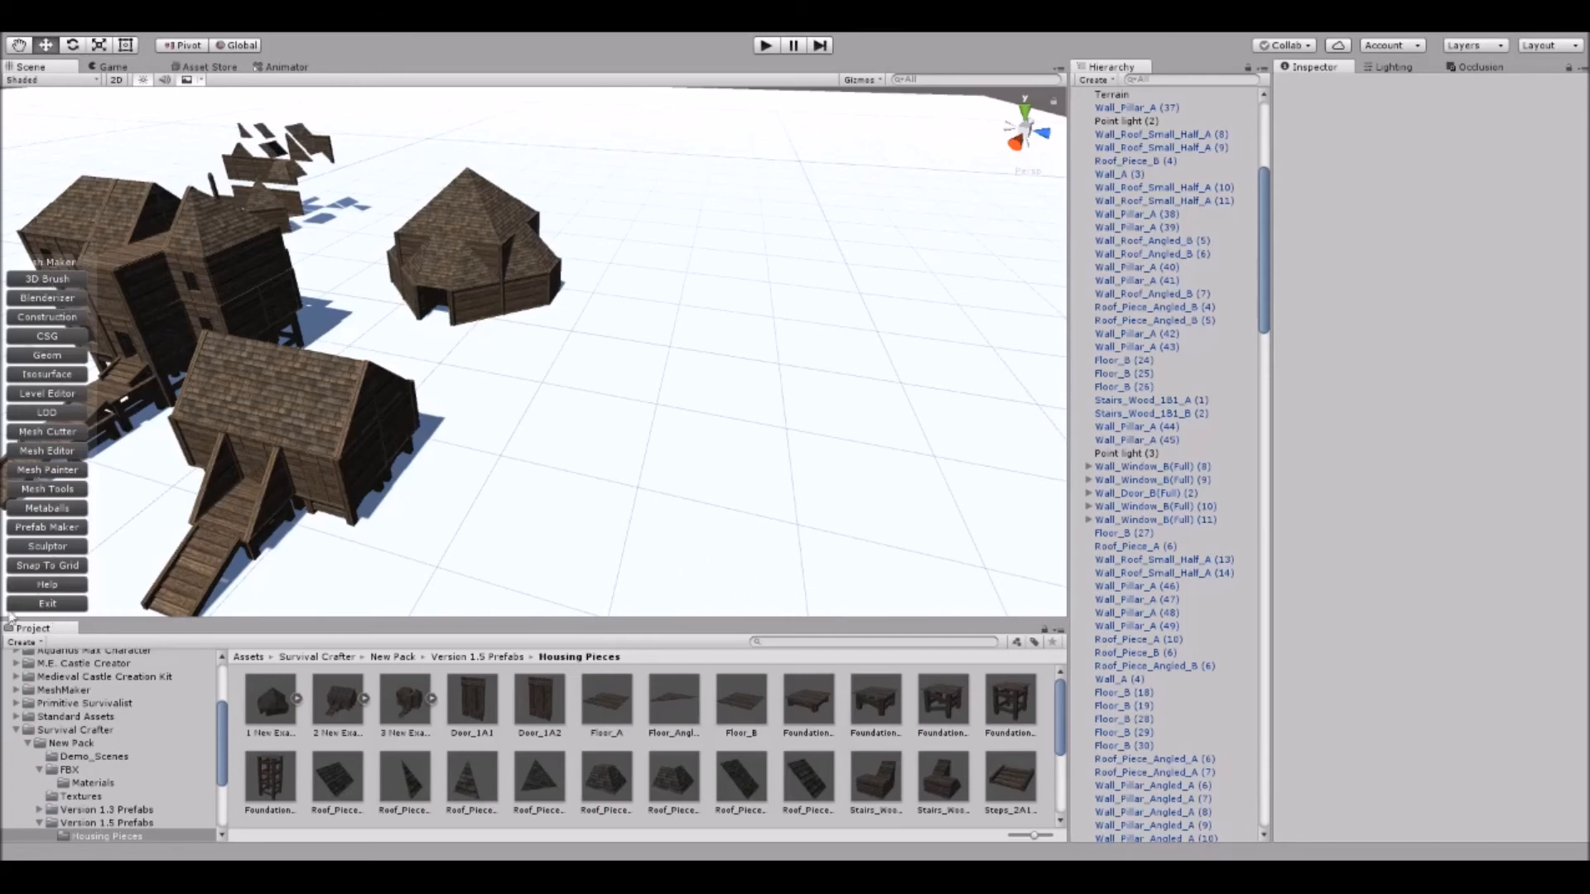
Close the Mesh Maker tool list and dock the Snap To Grid window above the scene hierarchy.
left_click(51, 604)
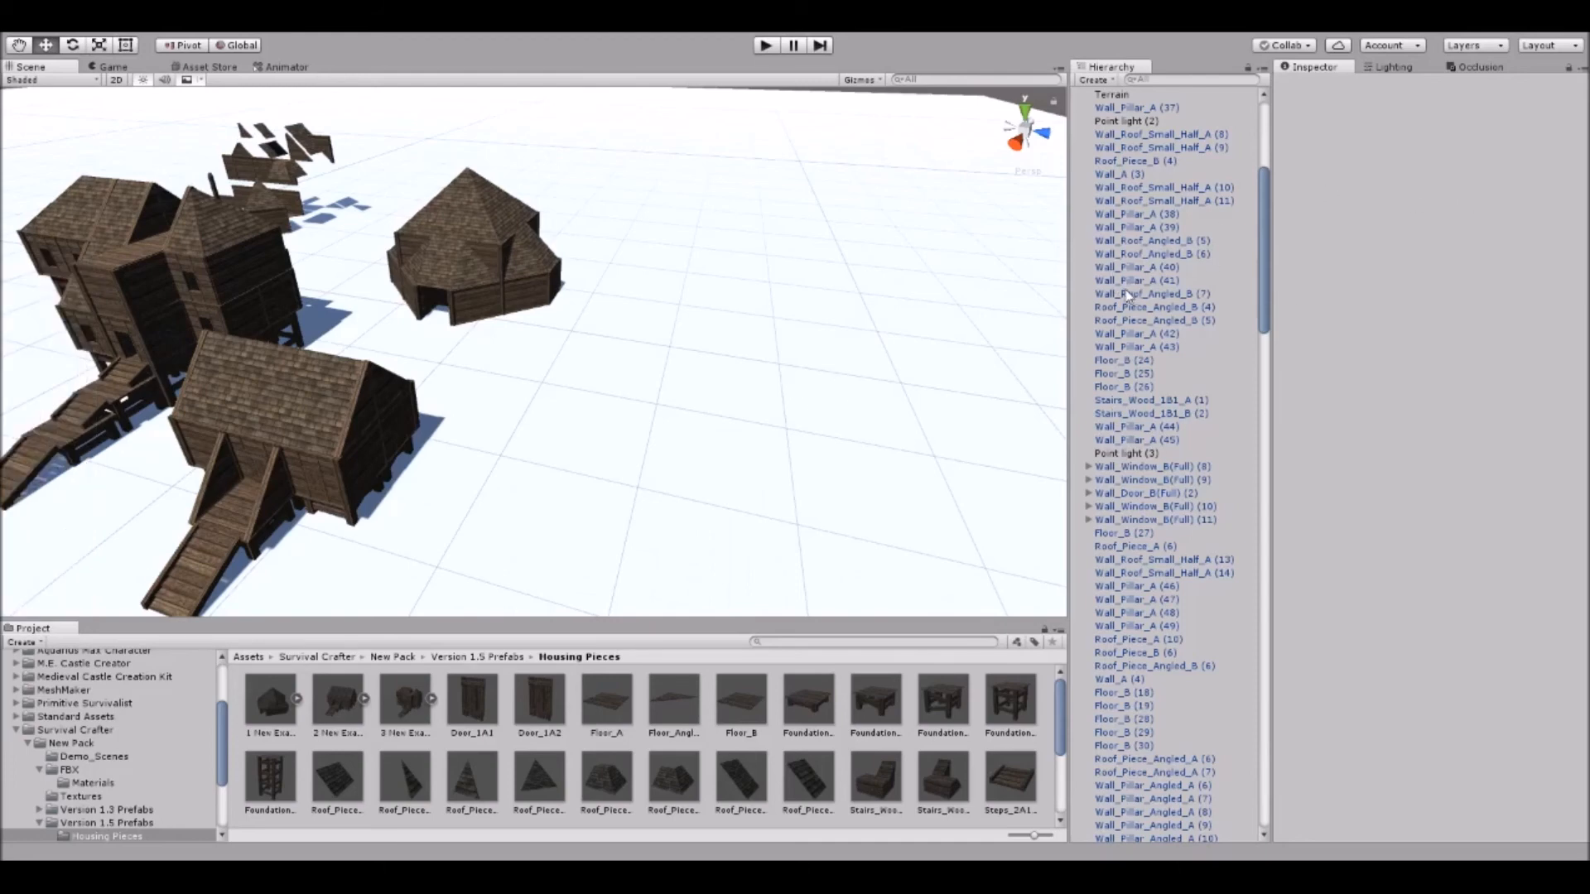
left_click_drag(1165, 242, 1149, 230)
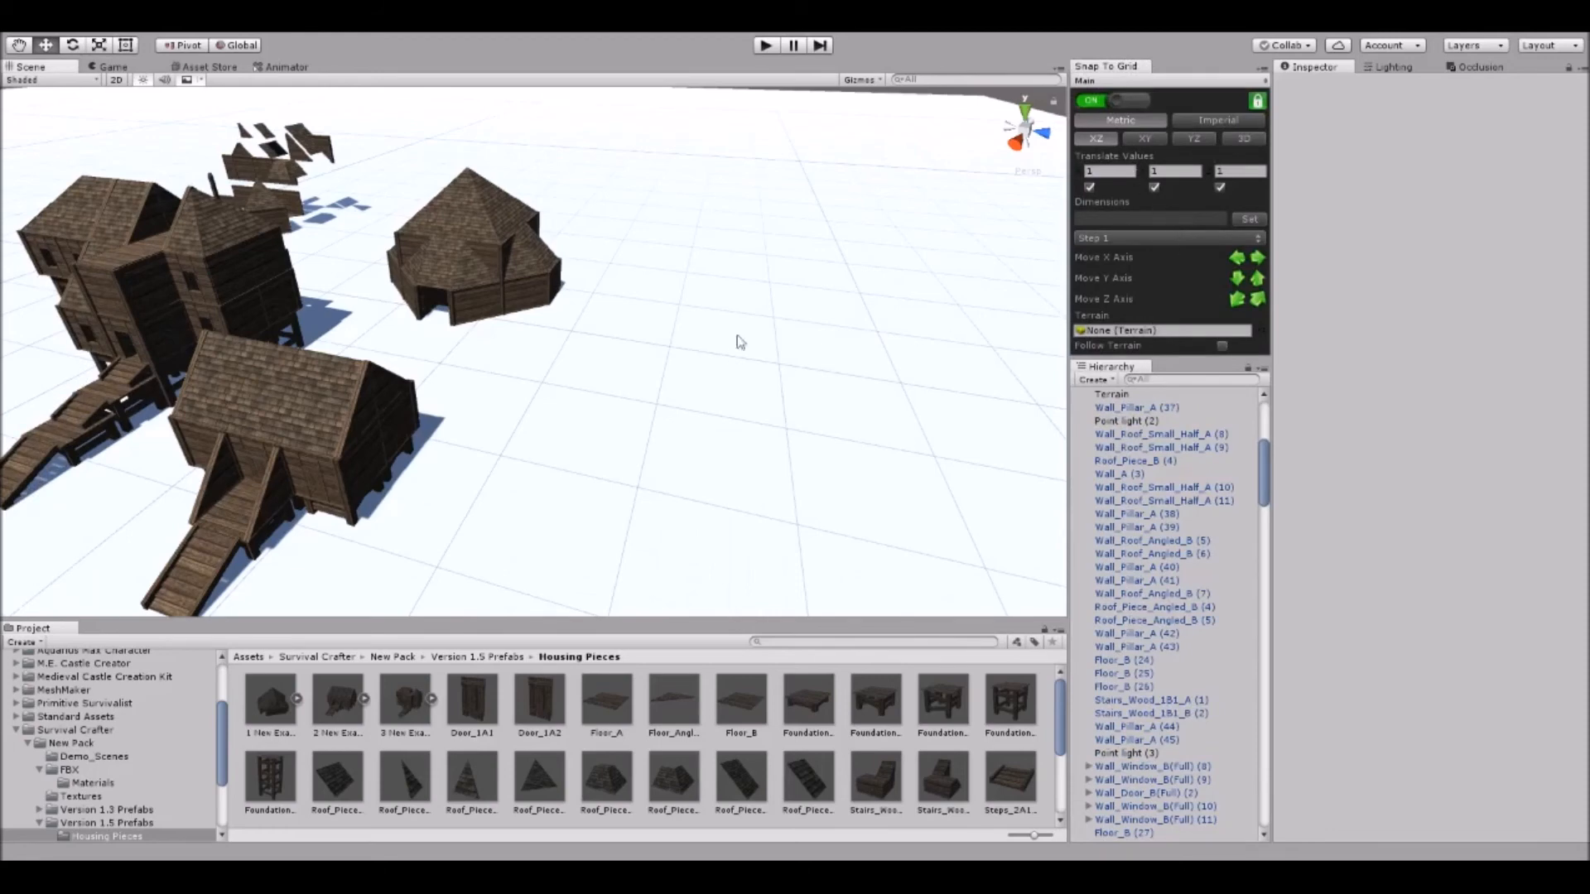
Examine the group of finished example buildings from several angles in the scene.
right_click_drag(696, 344, 820, 273)
right_click_drag(745, 331, 584, 453)
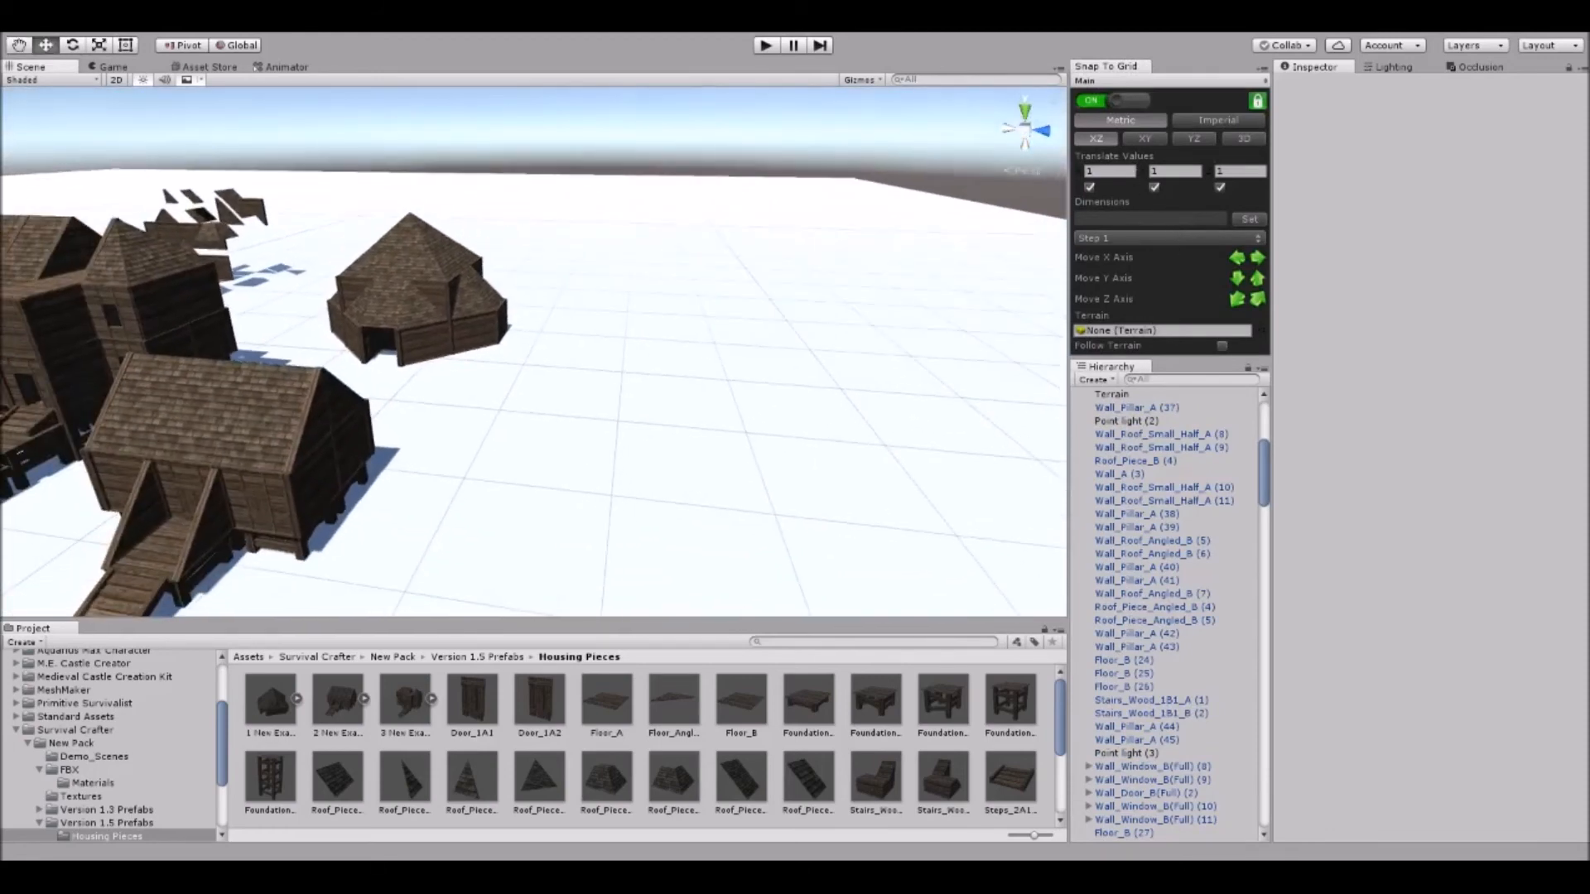
right_click_drag(853, 186, 838, 306)
left_click(564, 354)
scroll(557, 298, "up", 4)
right_click_drag(556, 298, 525, 305)
middle_click_drag(525, 305, 610, 340)
scroll(609, 340, "down", 4)
right_click_drag(588, 207, 621, 204)
left_click(692, 146)
middle_click_drag(621, 204, 609, 253)
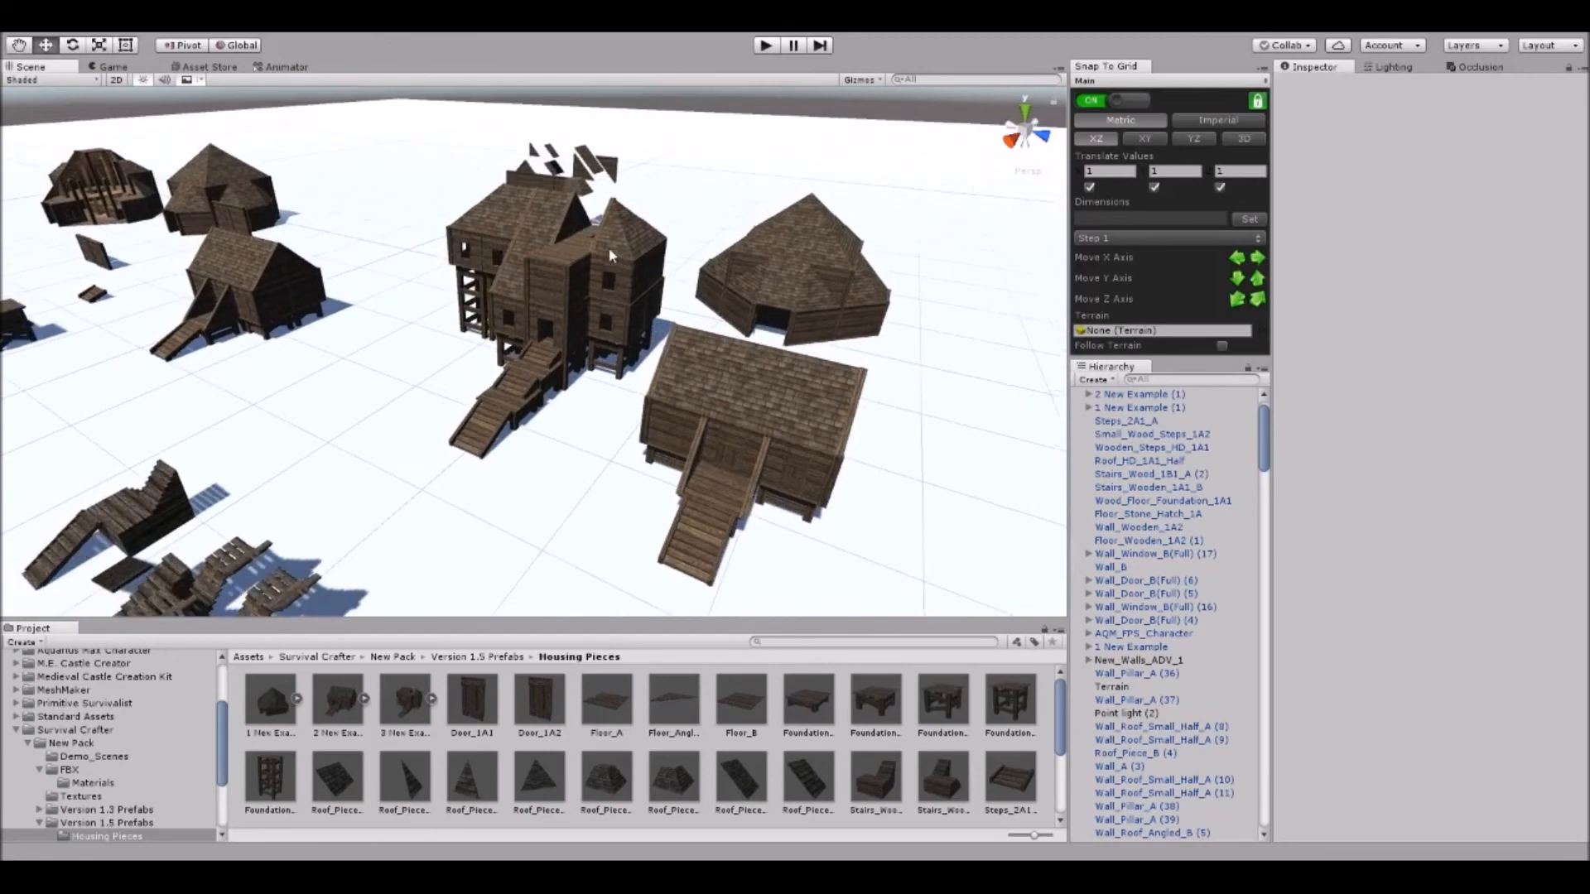
right_click_drag(609, 253, 619, 246)
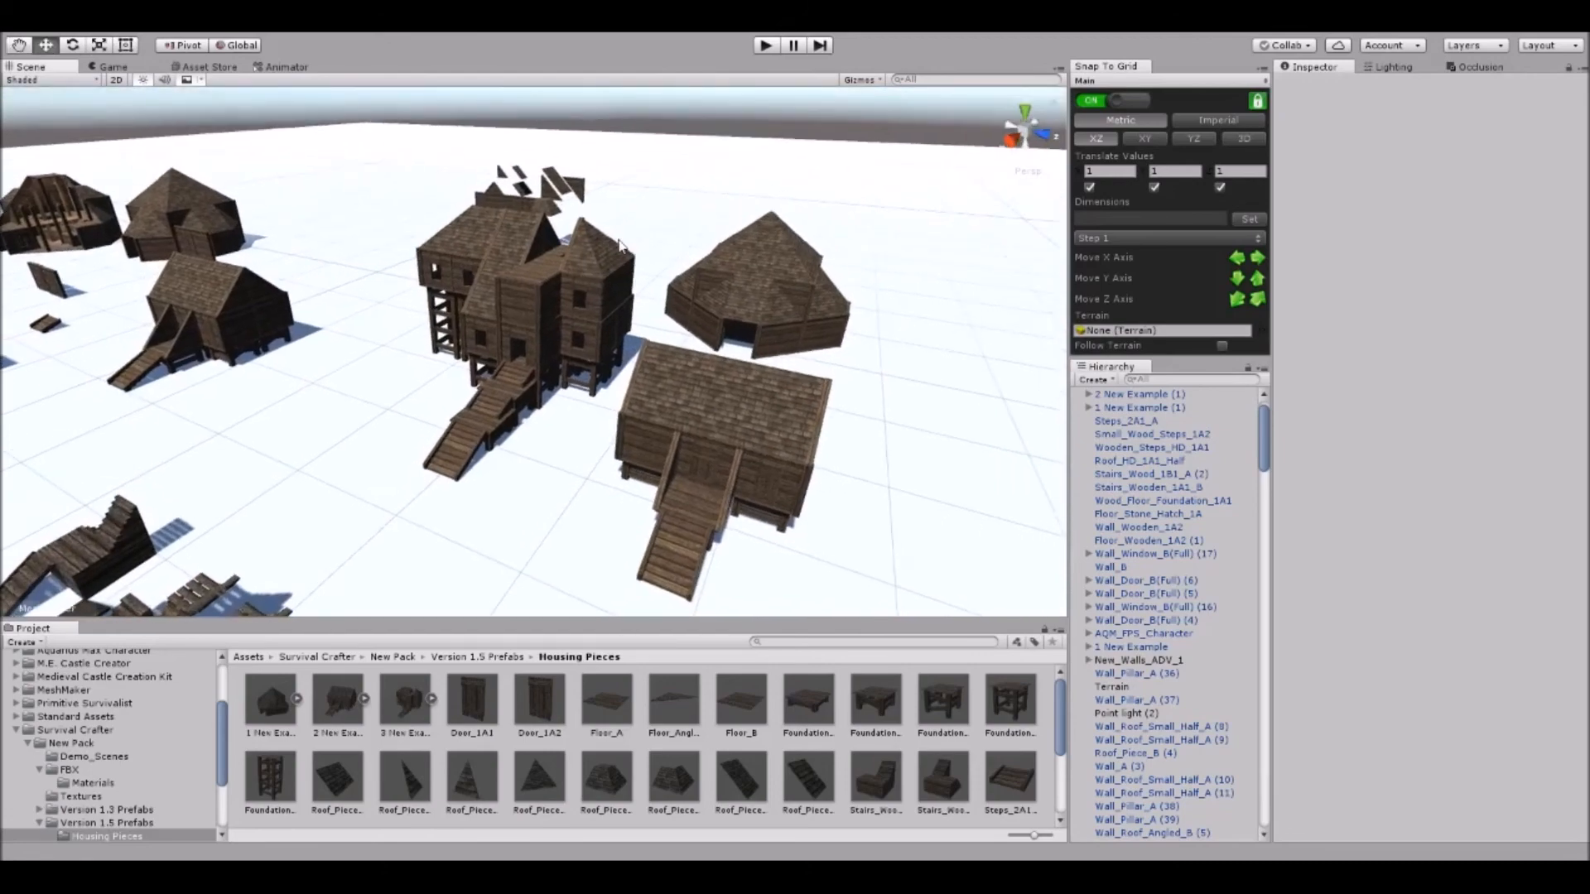
scroll(620, 246, "up", 2)
Select the 3 New Example building and examine it together with the neighbouring example houses.
left_click(566, 250)
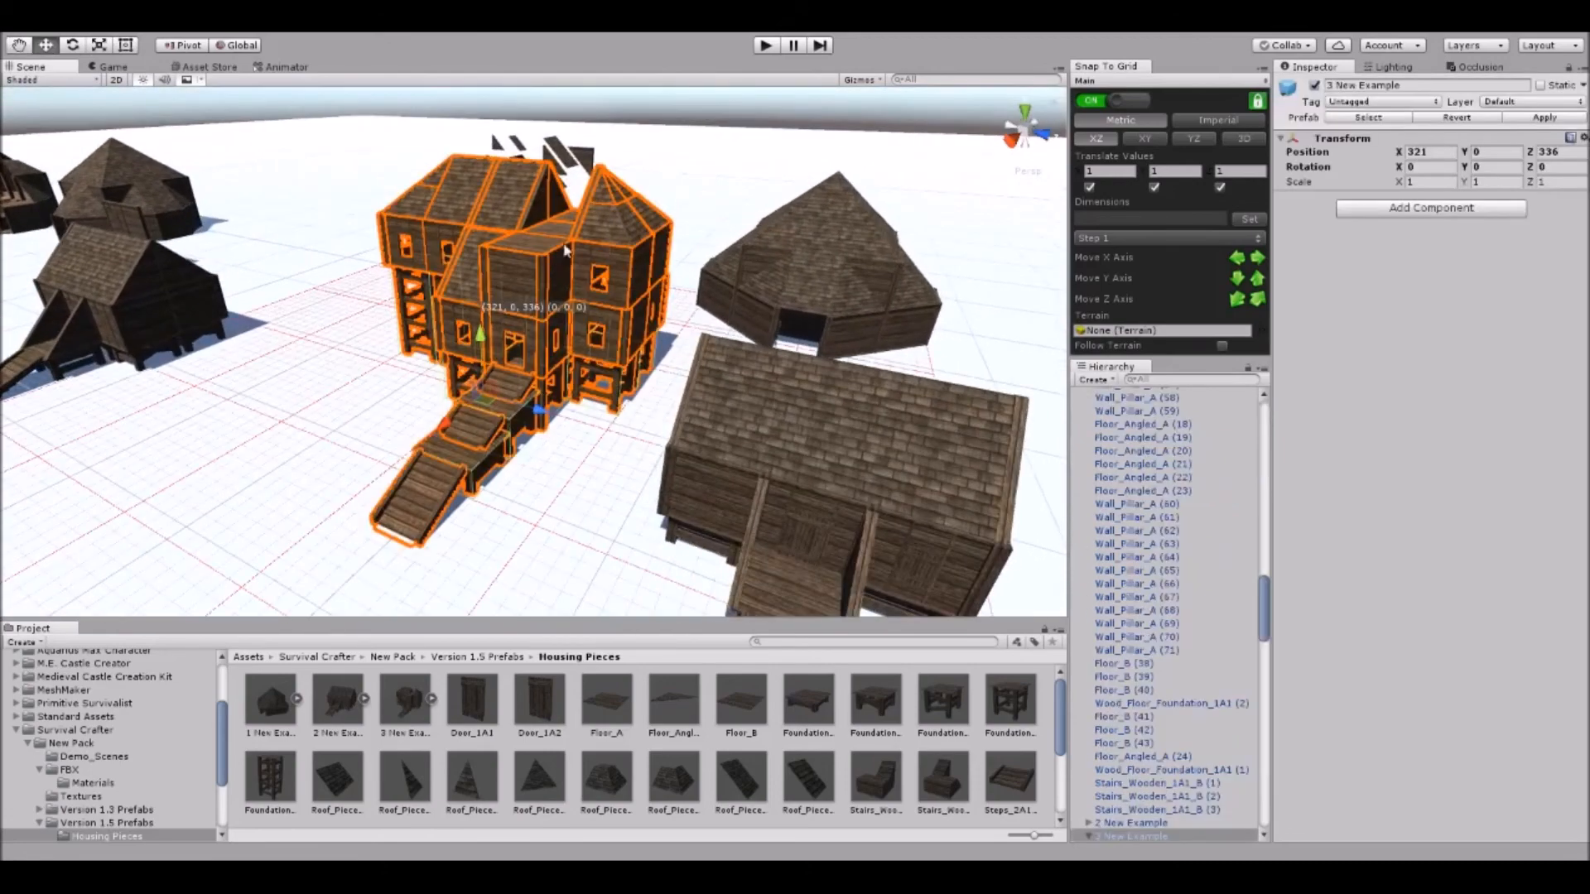
right_click_drag(464, 318, 629, 342)
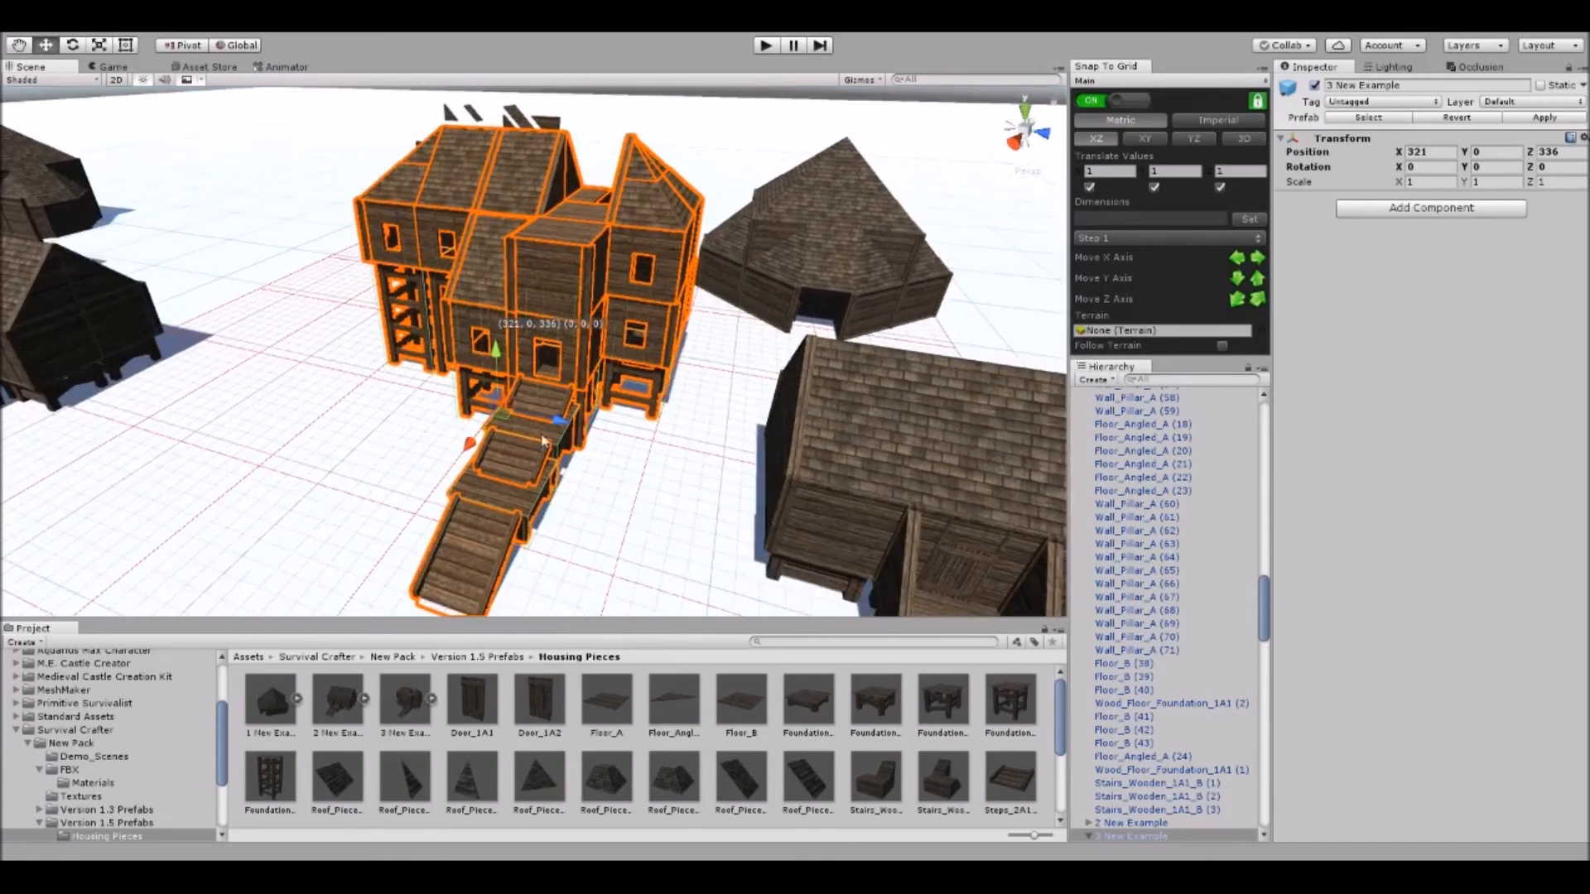
scroll(520, 401, "down", 4)
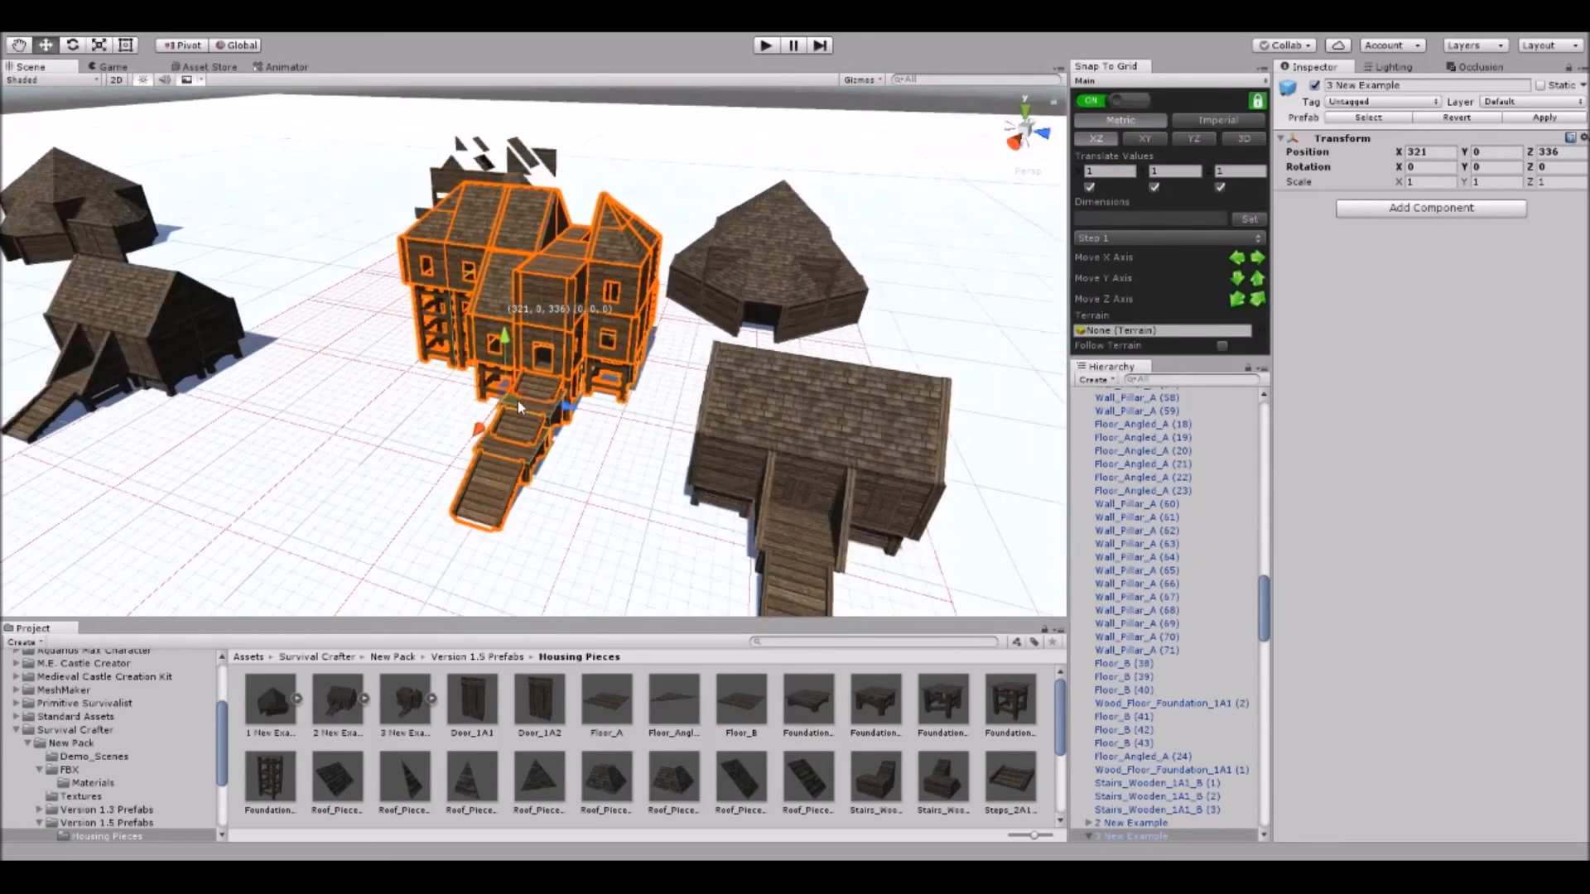
middle_click_drag(667, 354, 470, 326)
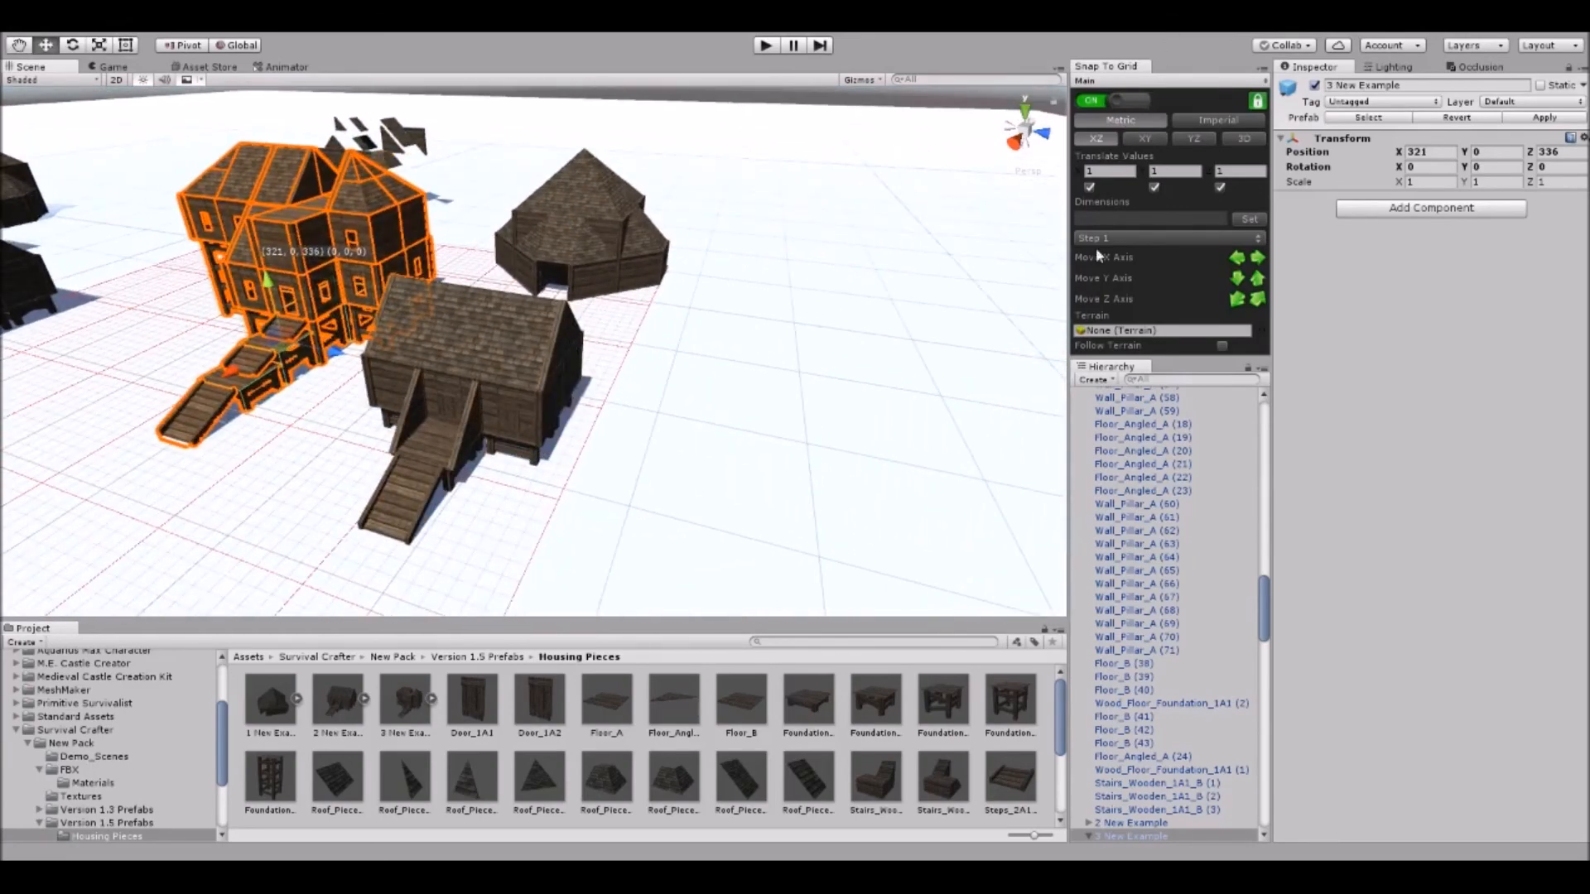
Deselect the building, go to the empty ground beside the houses and preview the foundation prefabs, ending with Foundation_A.
right_click_drag(610, 242, 609, 152)
left_click(763, 145)
right_click_drag(763, 146, 700, 190)
middle_click_drag(701, 191, 472, 220)
right_click_drag(472, 221, 599, 246)
middle_click_drag(599, 247, 625, 206)
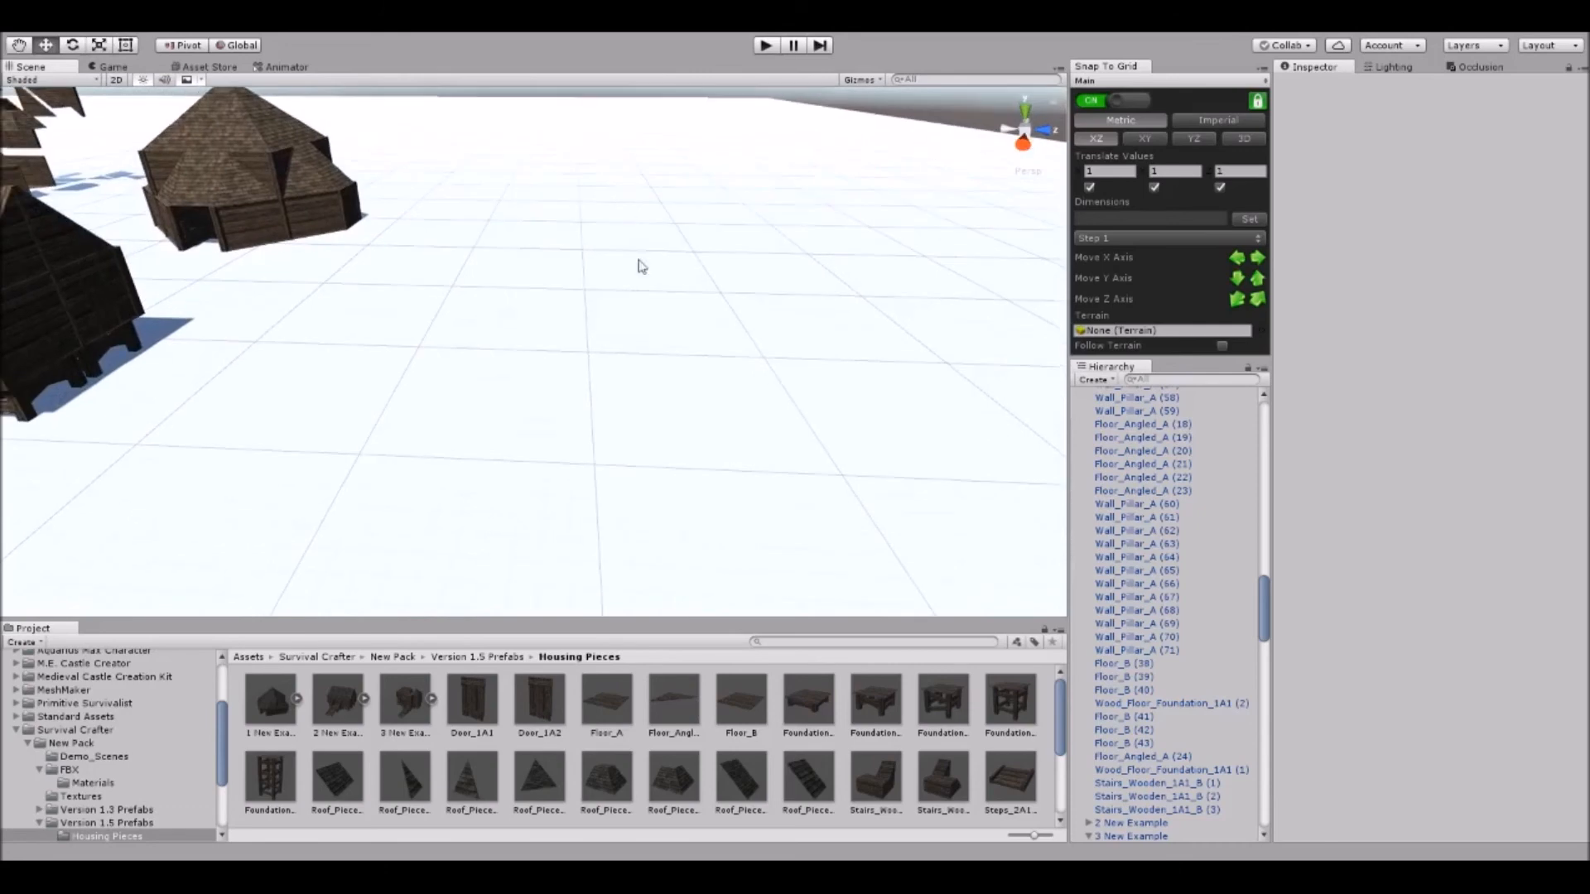
left_click(806, 713)
left_click(871, 702)
left_click(941, 704)
left_click(1007, 700)
left_click(816, 700)
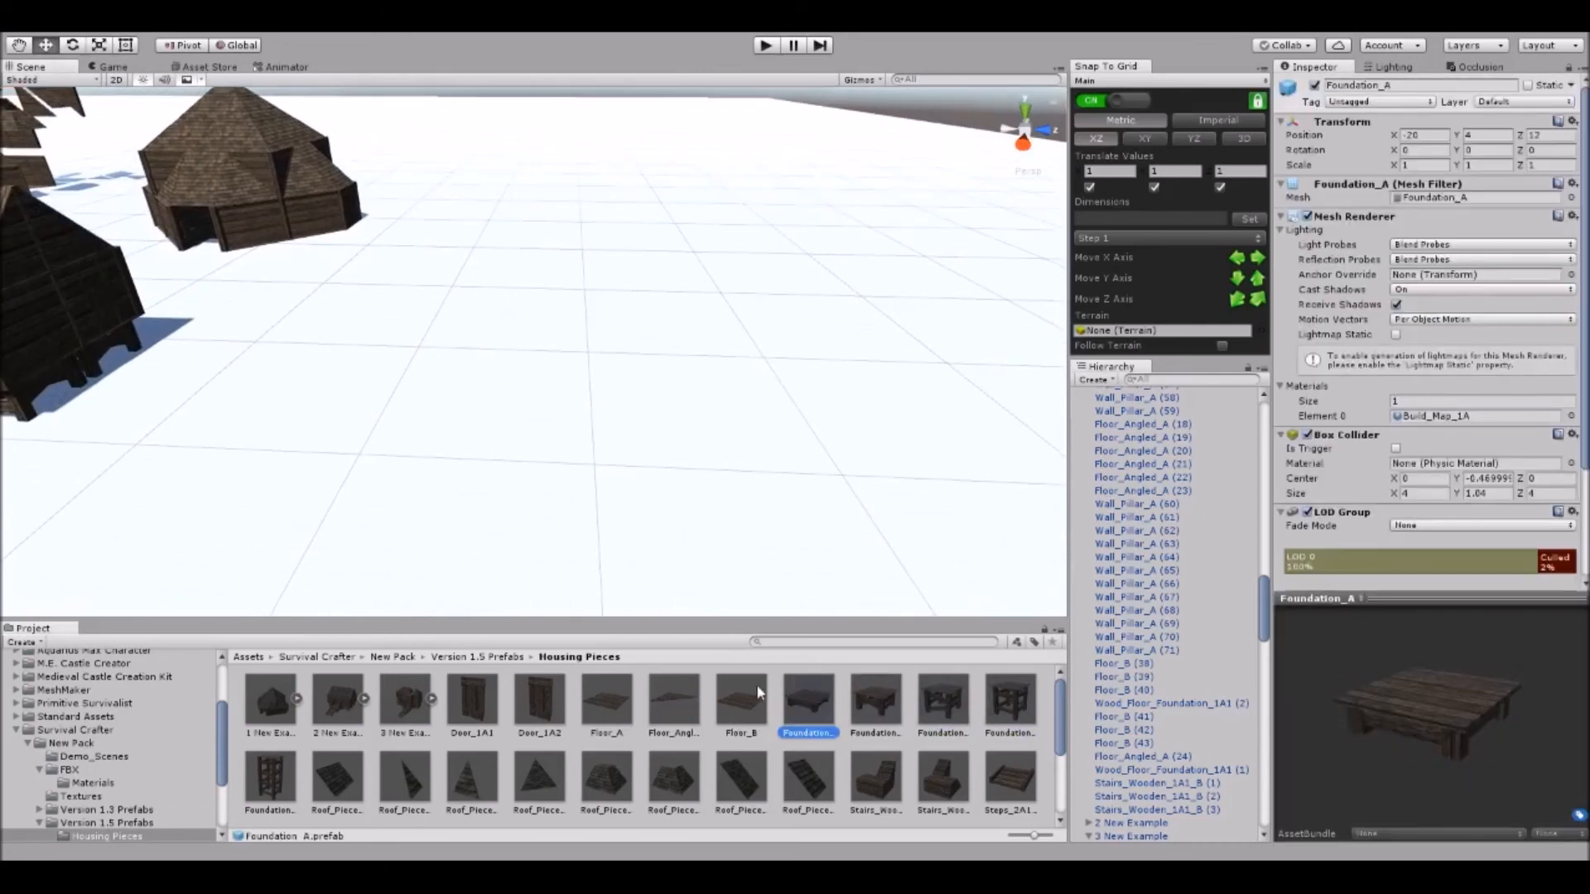
Place a Floor_B piece on the empty ground at 326, 0, 388 and examine its LOD Group settings.
left_click_drag(746, 704, 579, 433)
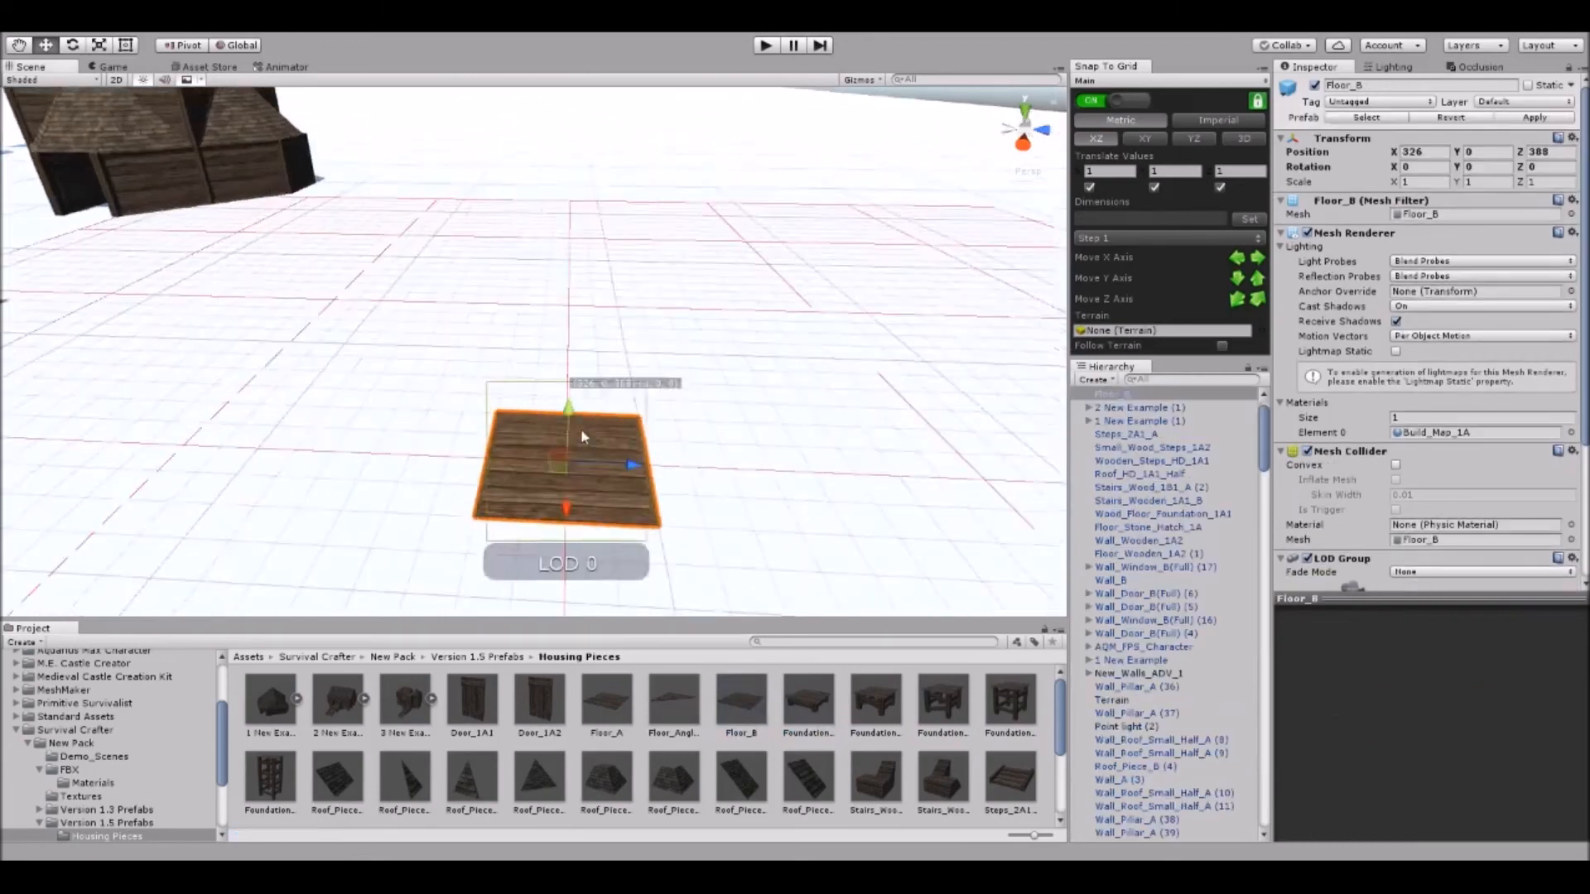
right_click_drag(569, 399, 514, 305)
middle_click_drag(514, 306, 649, 414)
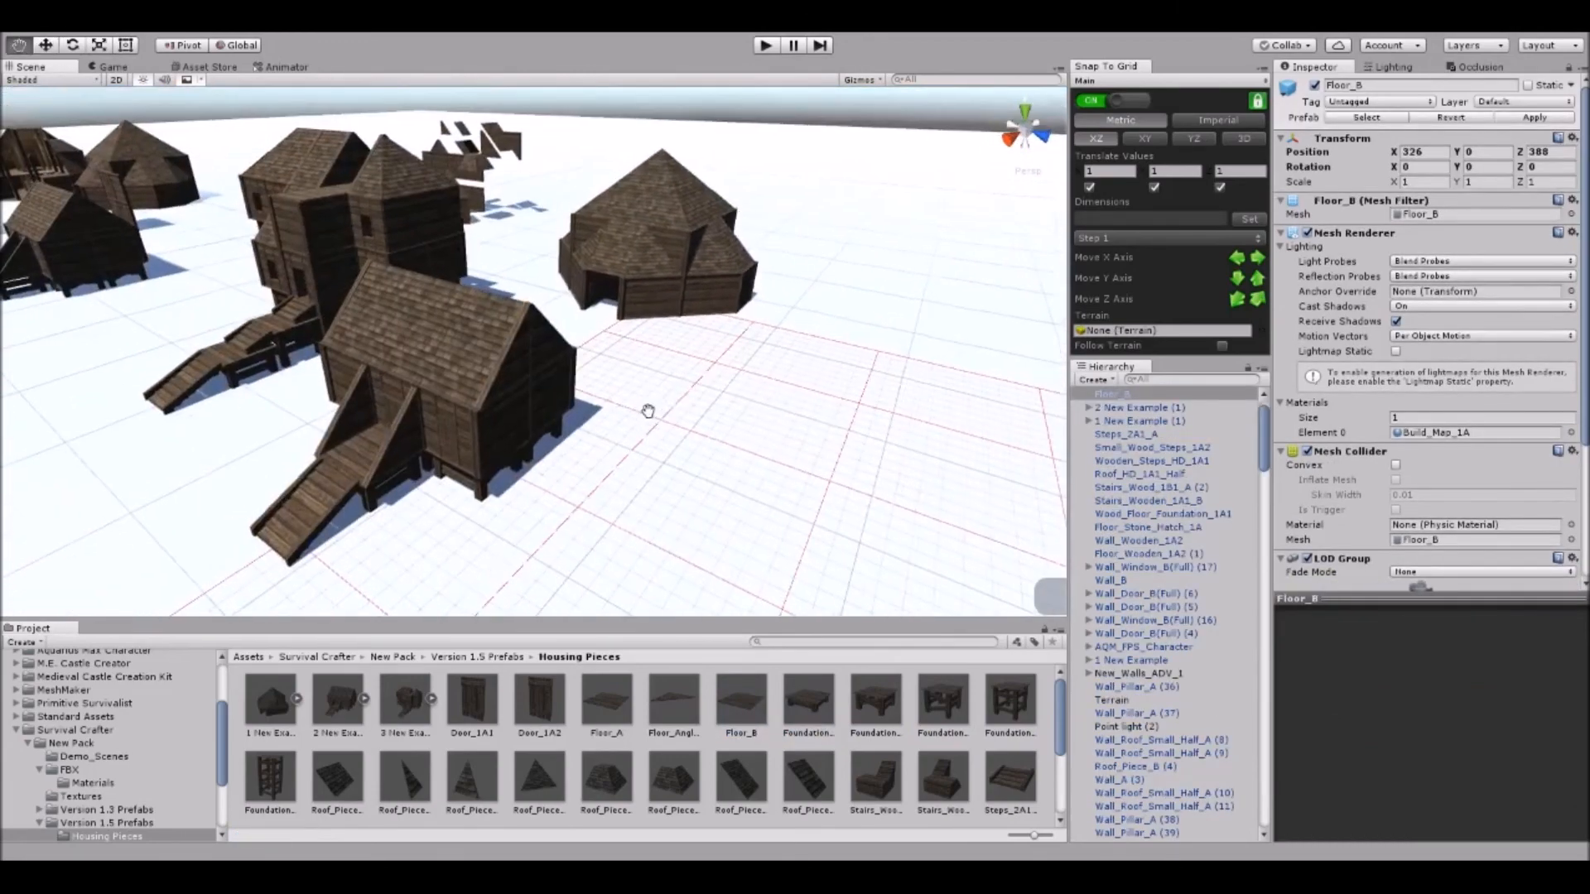
right_click_drag(390, 307, 489, 322)
middle_click_drag(489, 321, 526, 329)
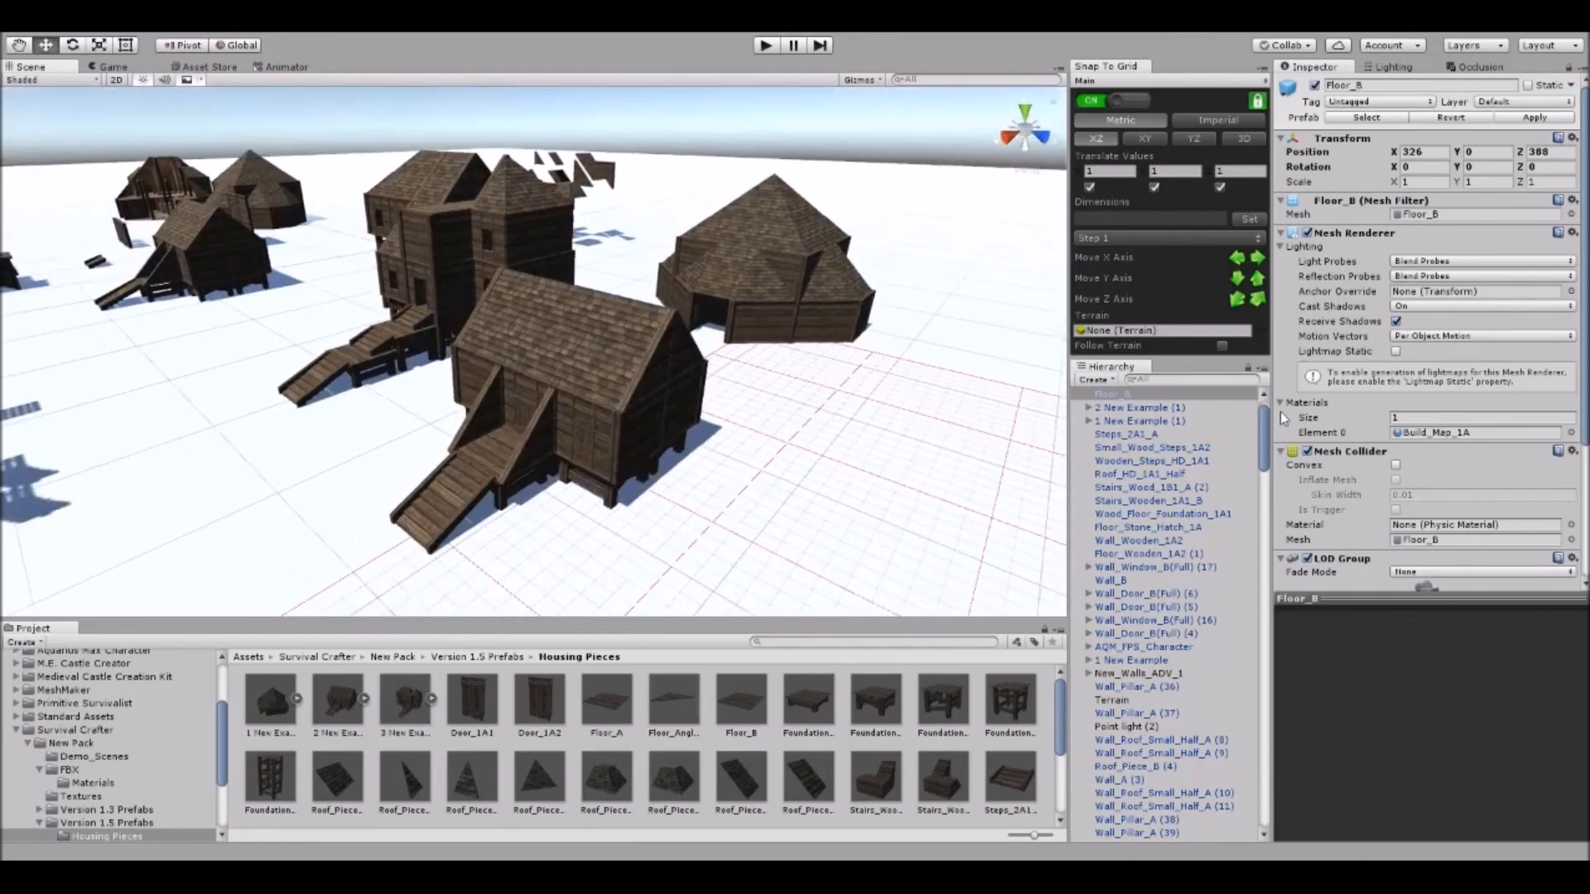
scroll(1375, 418, "down", 5)
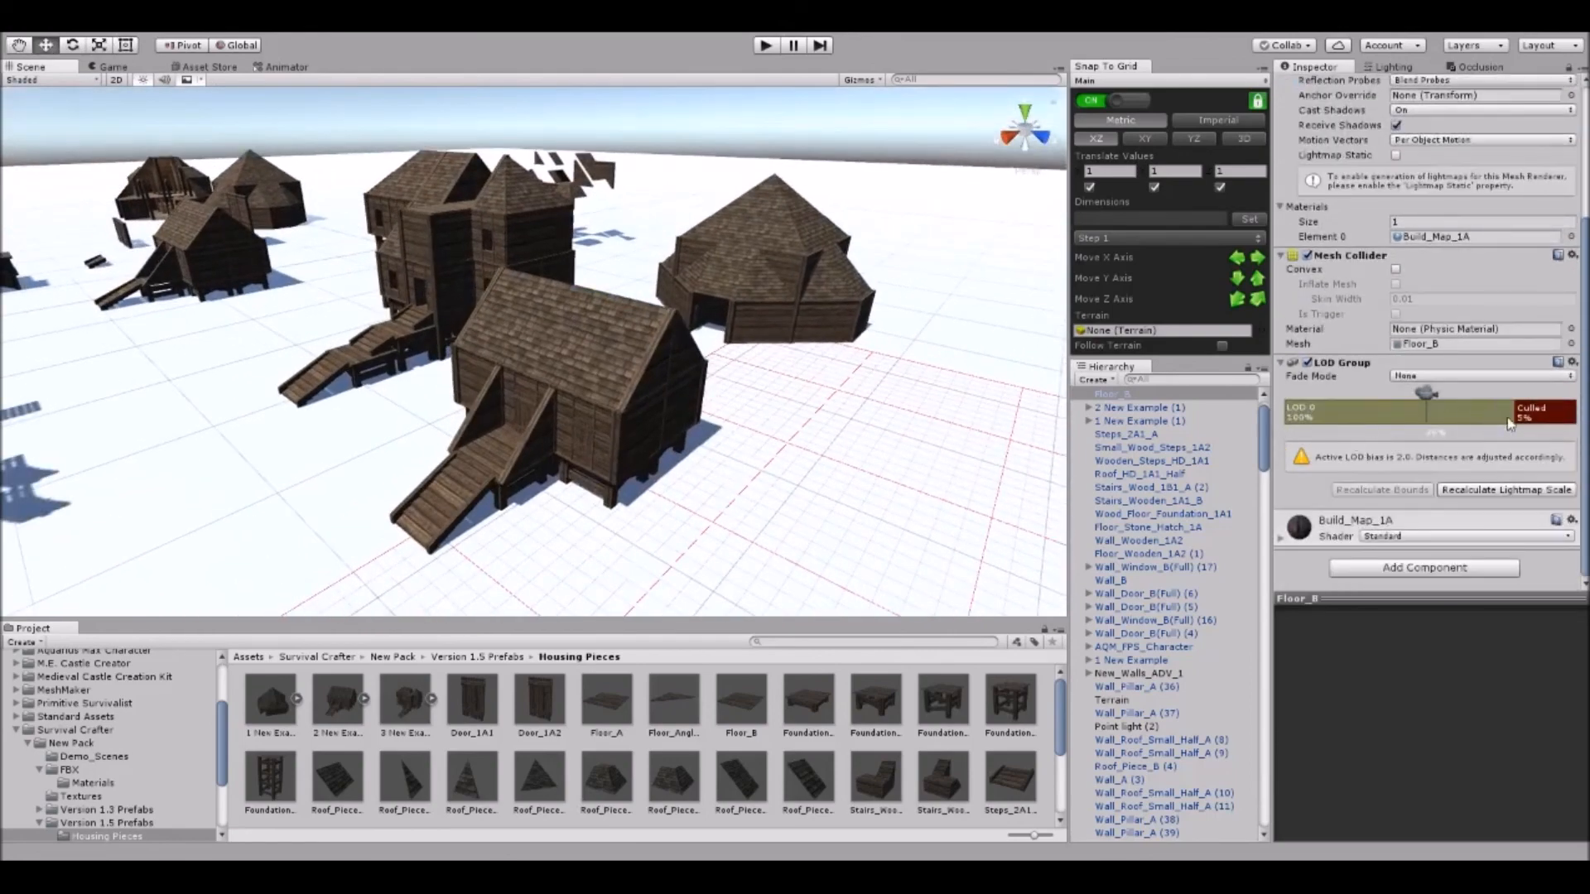
Place a Foundation_A piece on the ground beside the floor piece.
key("f")
right_click_drag(697, 438, 382, 278)
key("f")
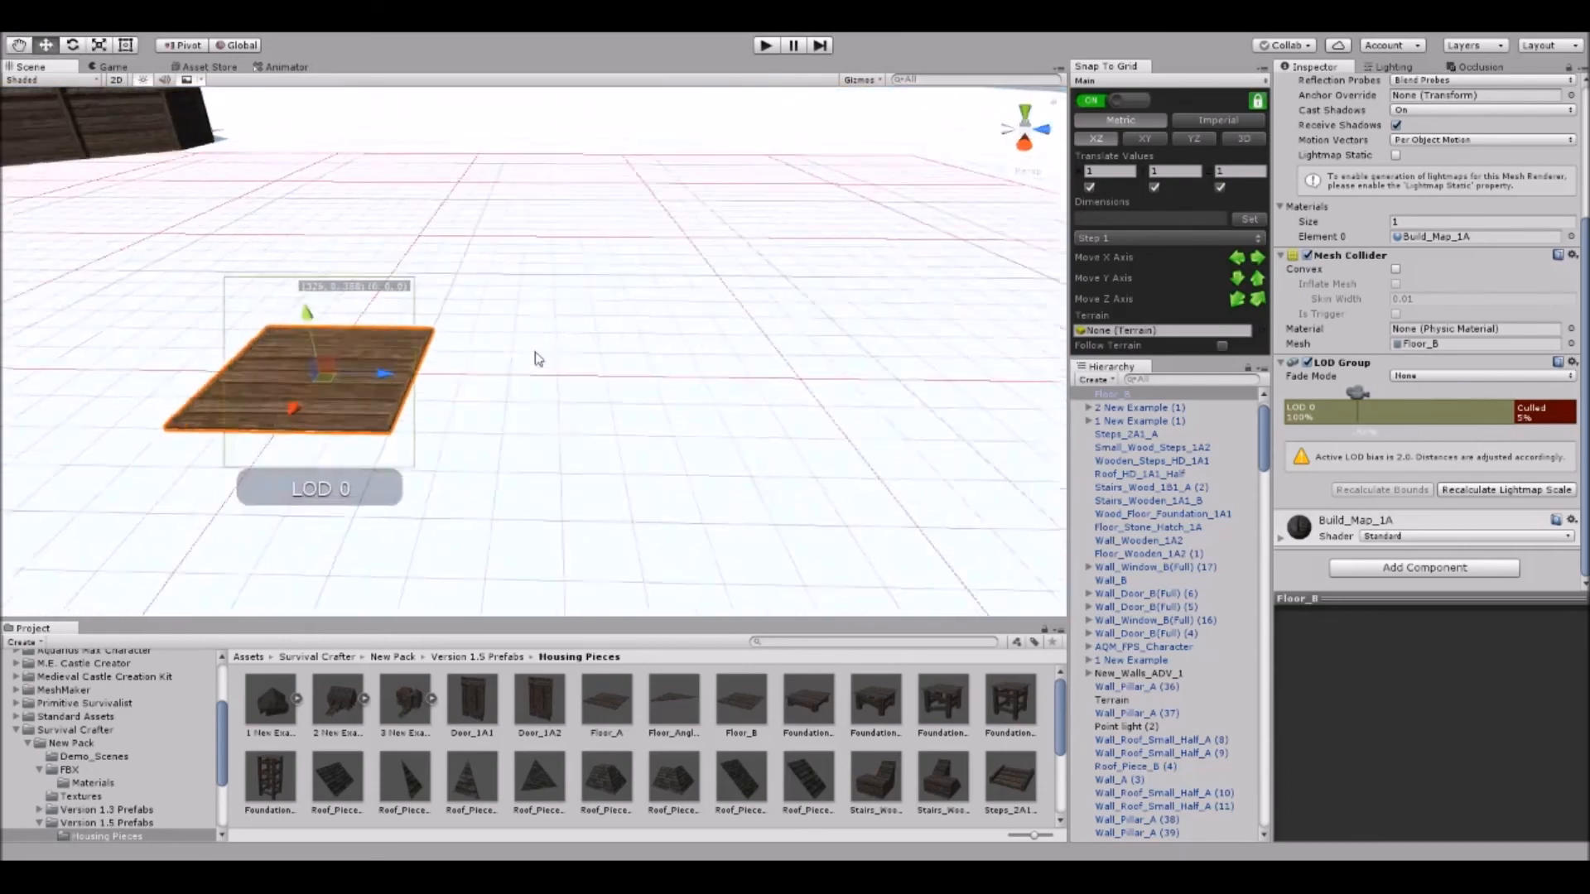
left_click_drag(786, 586, 656, 401)
key("f")
mouse_move(679, 450)
middle_mouse_down()
mouse_move(674, 415)
mouse_move(657, 455)
middle_mouse_up()
Select the terrain and raise a flat plateau on the open ground with Paint Height, brush size 5 and height 2.
scroll(654, 454, "down", 3)
right_click_drag(654, 454, 608, 365)
scroll(622, 442, "down", 4)
left_click(621, 440)
scroll(592, 335, "down", 5)
left_click(607, 364)
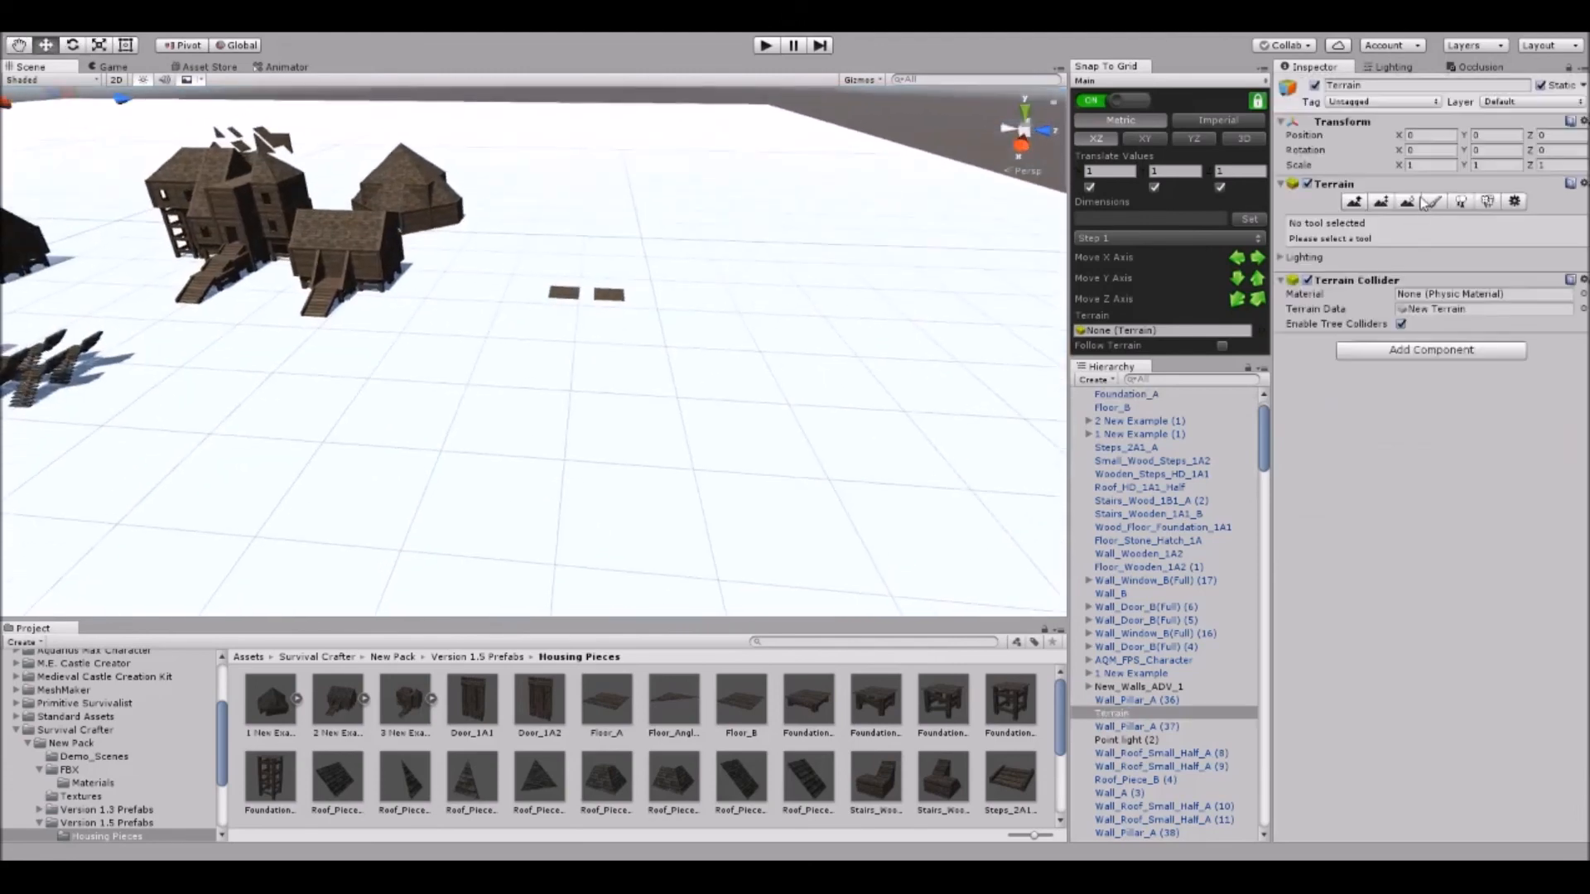
left_click(1380, 202)
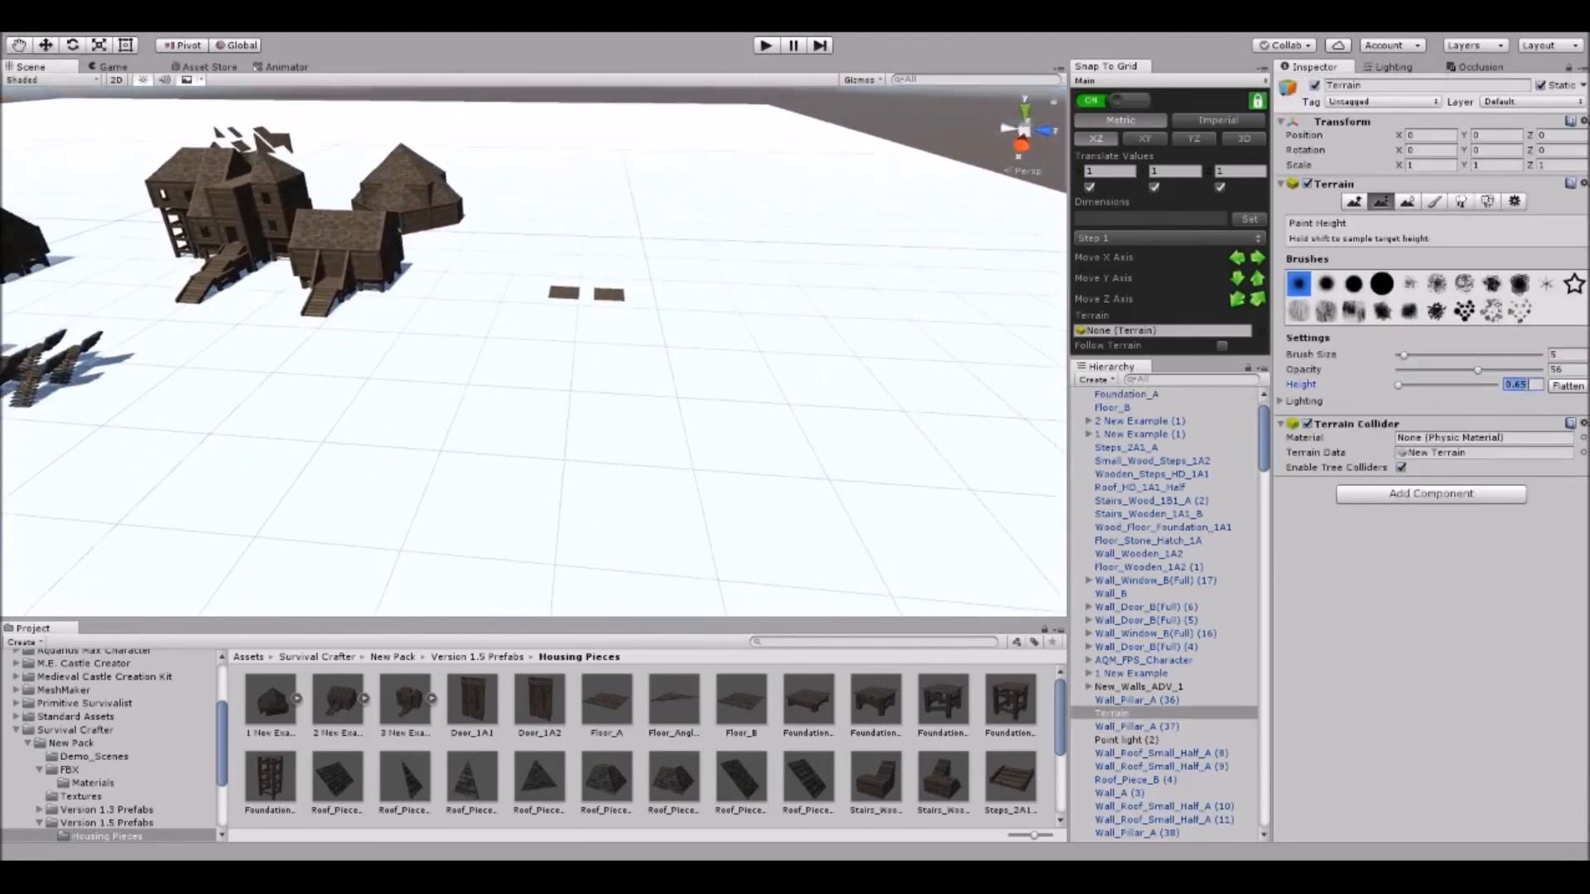
scroll(729, 388, "up", 5)
mouse_move(658, 344)
left_mouse_down()
mouse_move(620, 281)
mouse_move(568, 245)
mouse_move(538, 290)
mouse_move(461, 241)
mouse_move(433, 249)
mouse_move(625, 232)
mouse_move(384, 206)
mouse_move(451, 383)
mouse_move(494, 227)
left_mouse_up()
Add a grass texture to the terrain as its base layer with Paint Texture and check the plateau.
left_click(1435, 202)
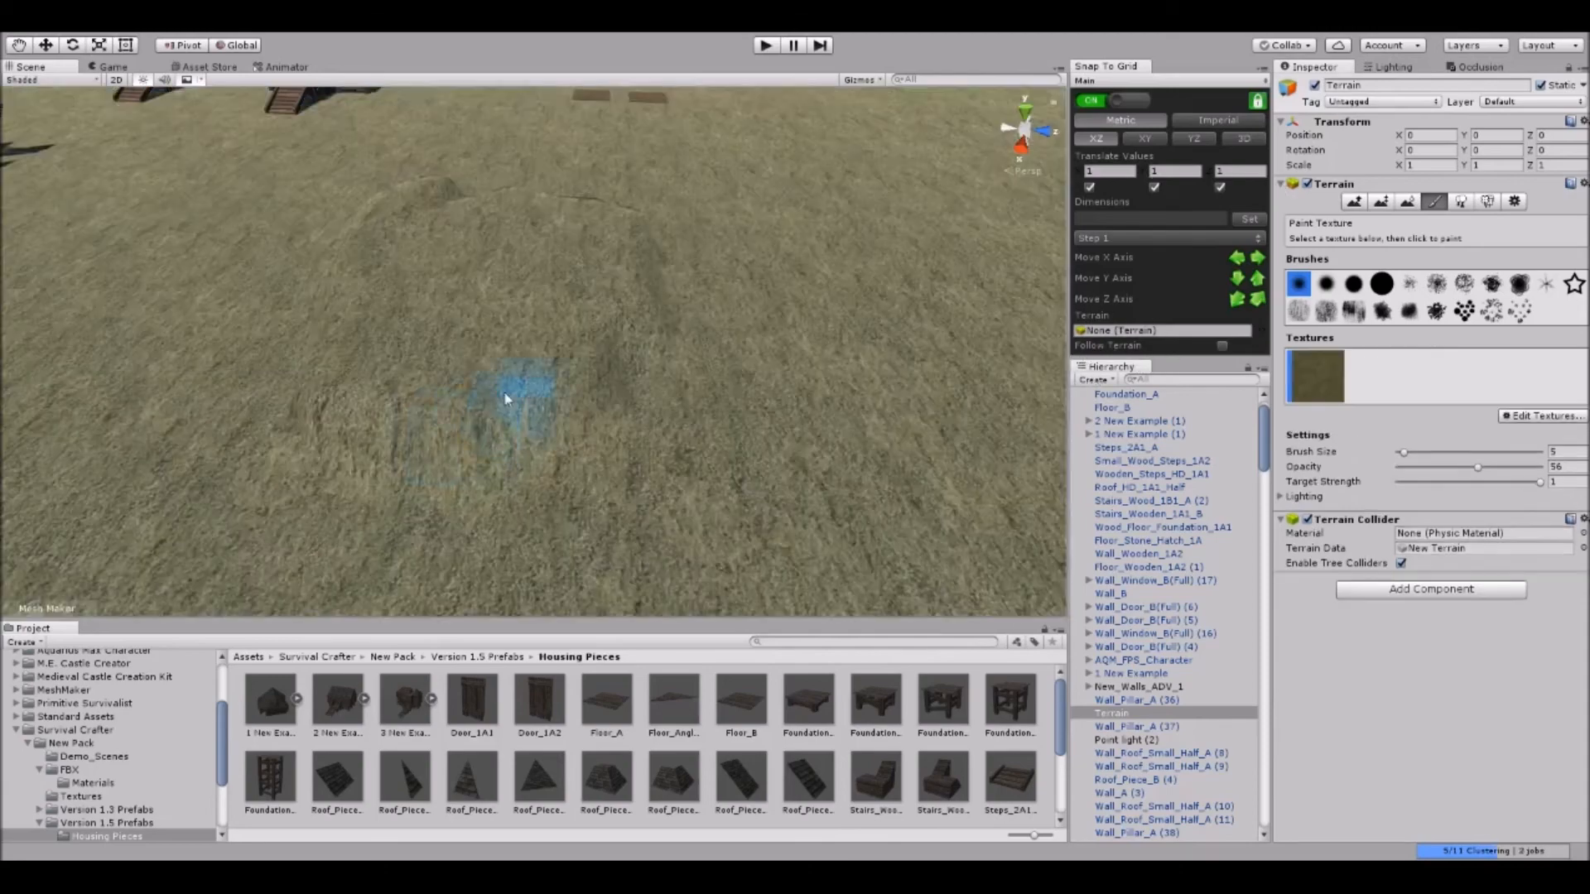
scroll(533, 356, "up", 5)
scroll(416, 260, "down", 8)
scroll(716, 432, "up", 7)
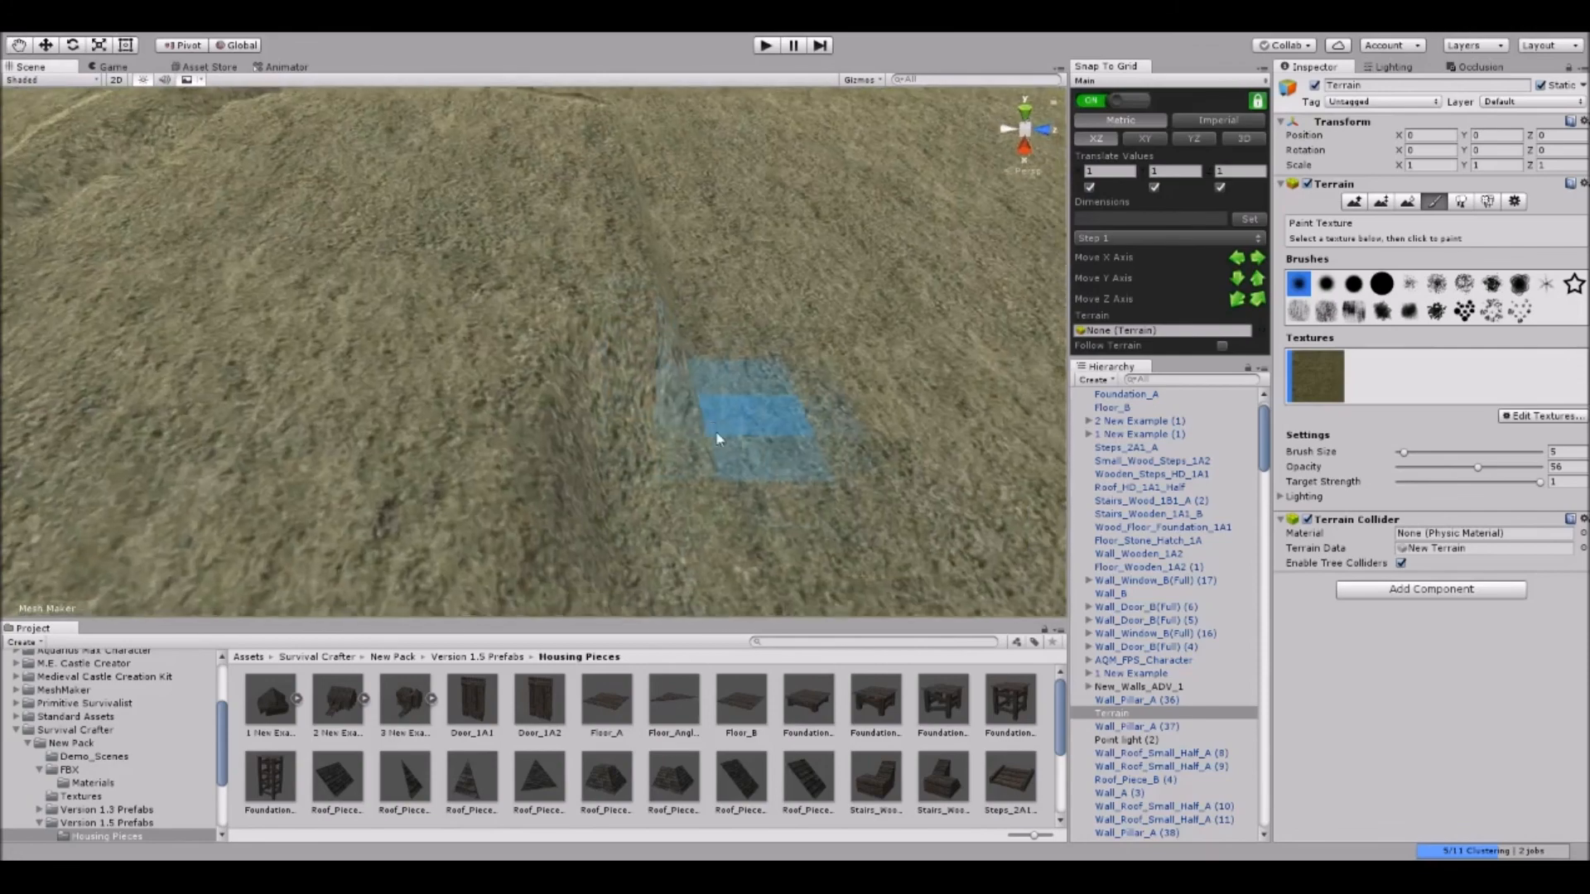
scroll(448, 360, "down", 3)
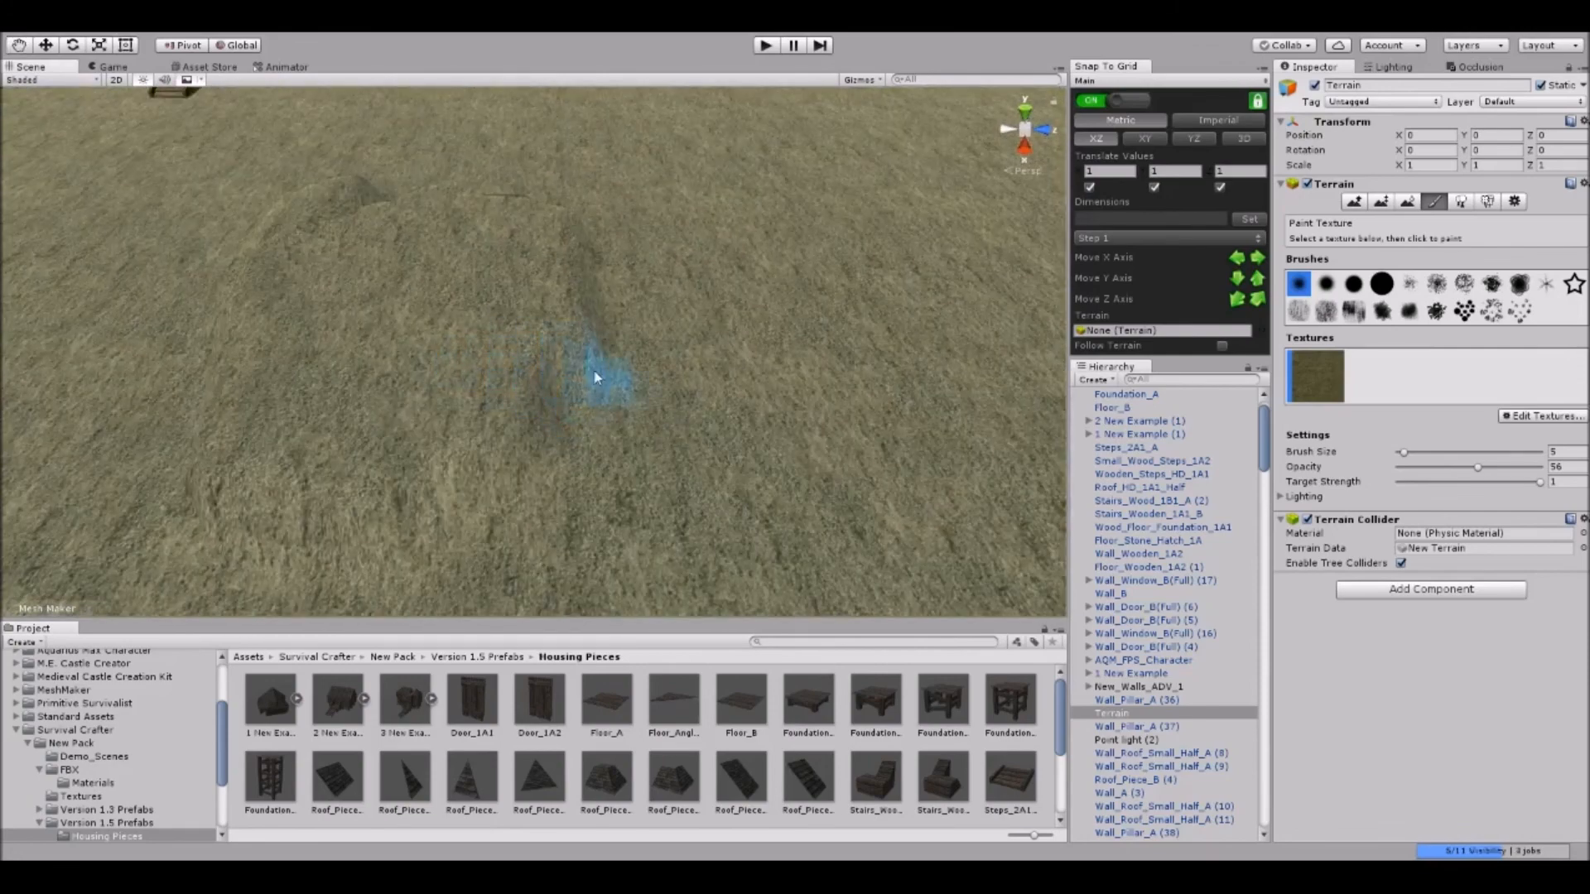
Touch up the plateau with Paint Height and soften its edges with Smooth Height at brush size 15.
left_click(1380, 202)
scroll(431, 331, "down", 4)
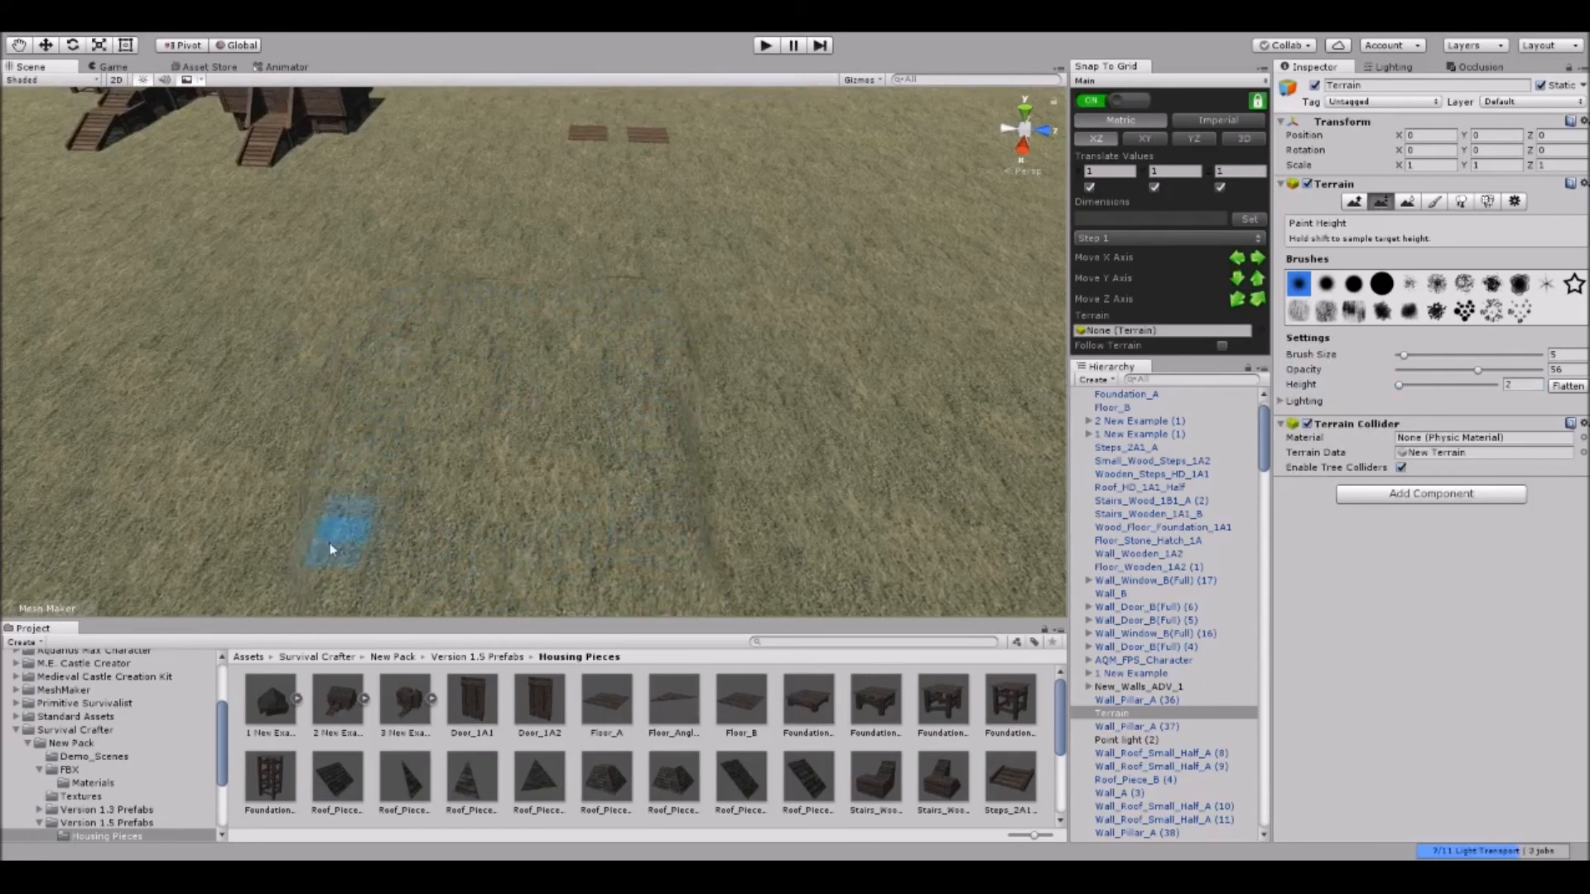
right_click_drag(466, 311, 500, 153)
middle_click_drag(500, 152, 489, 217)
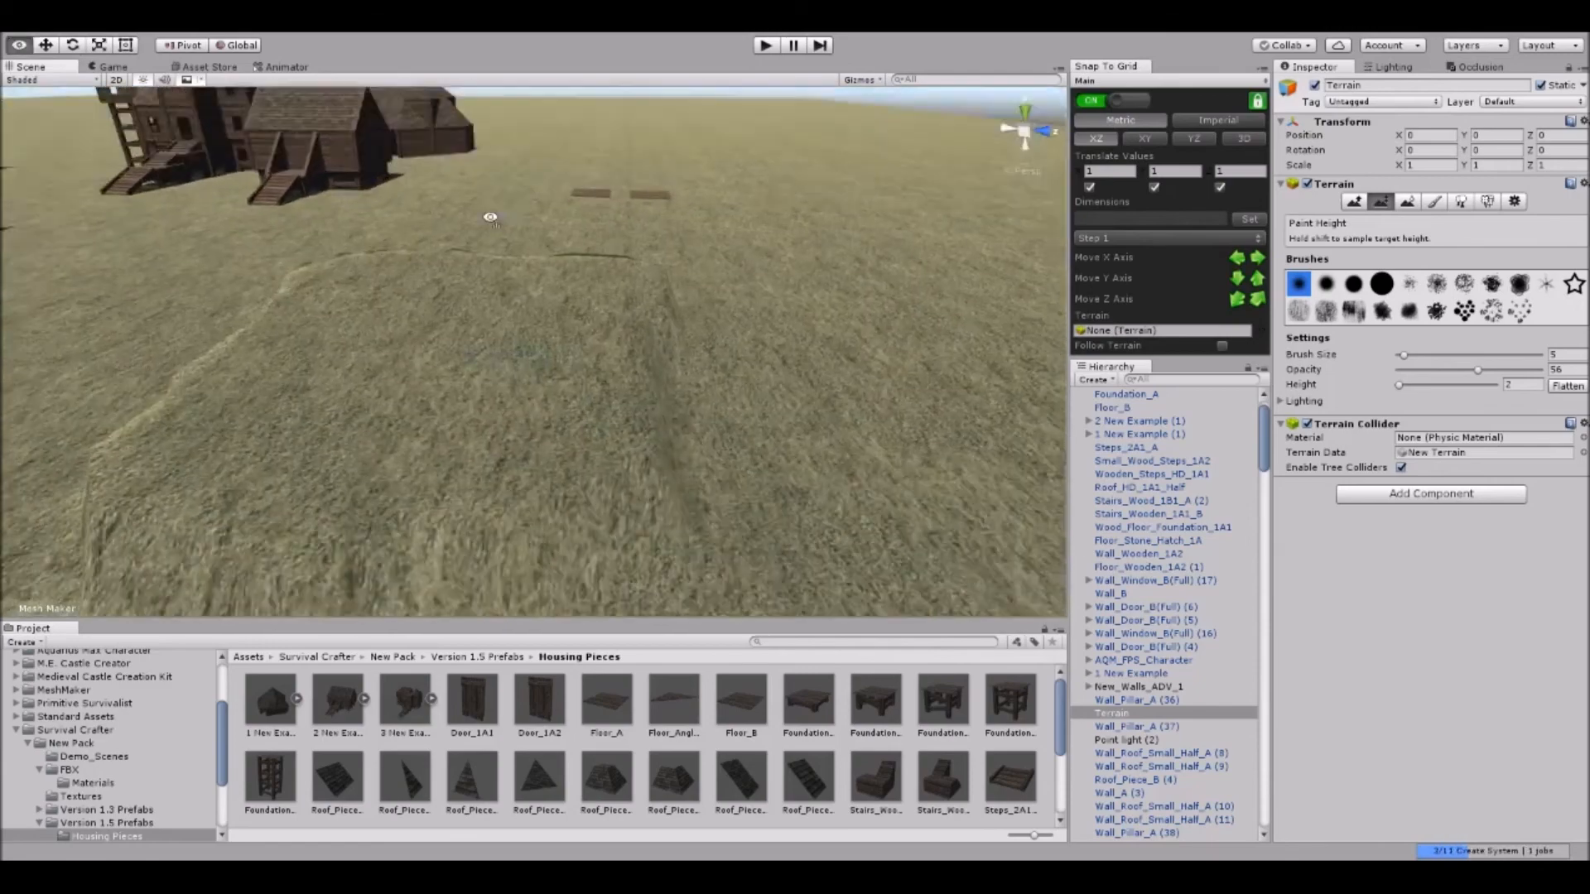
right_click_drag(489, 216, 519, 284)
left_click(1407, 202)
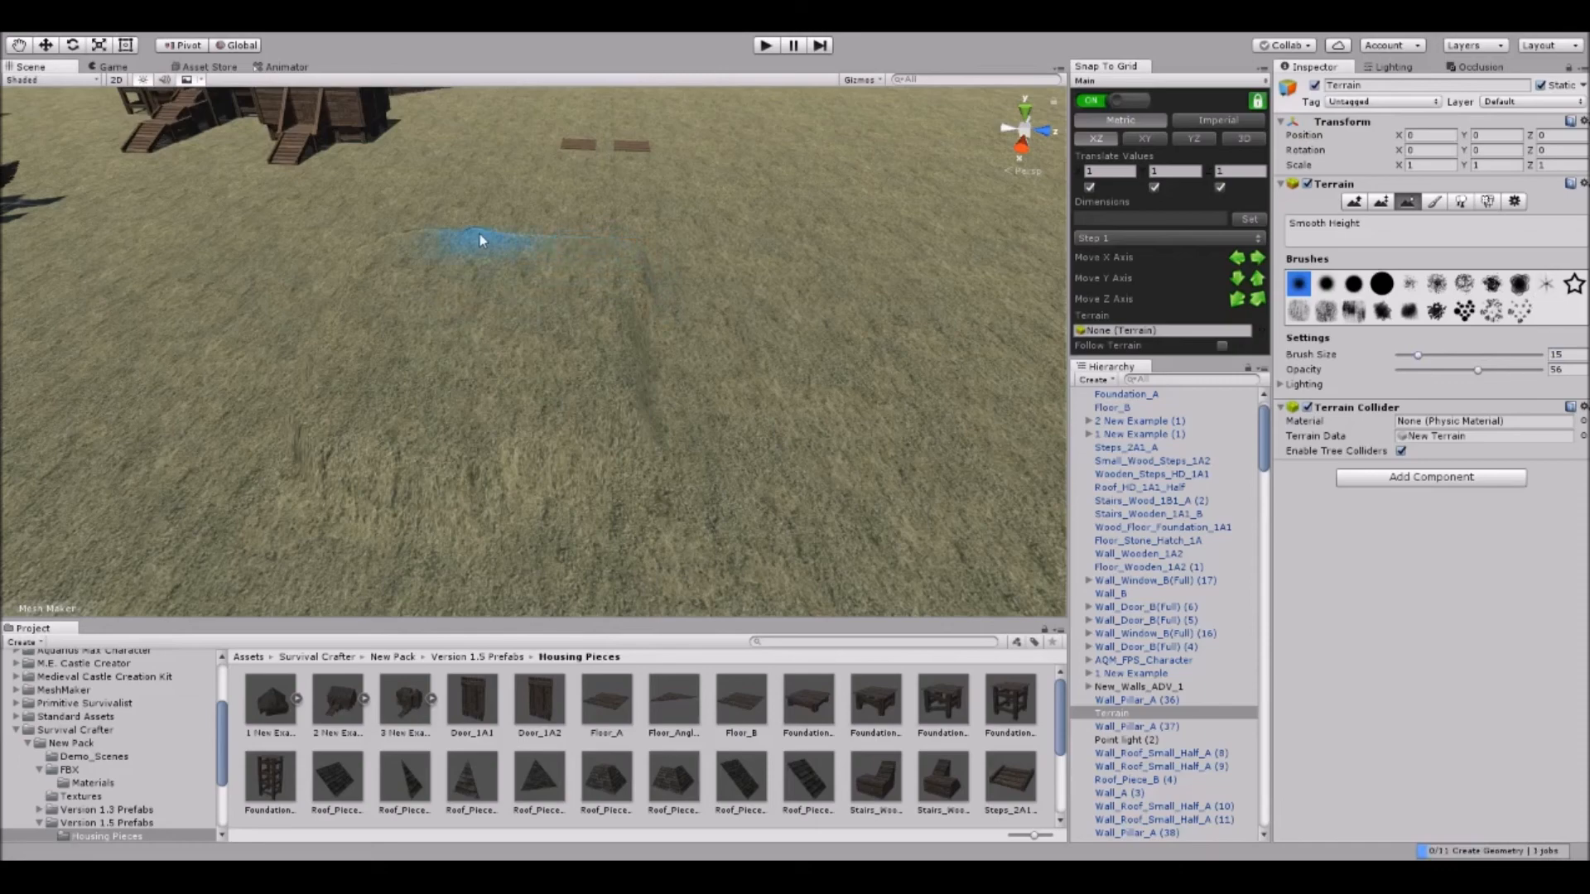
right_click_drag(639, 344, 599, 241)
key("w")
Add a brown dirt texture and paint it over the plateau's slopes with brush size 4.
left_click(1435, 202)
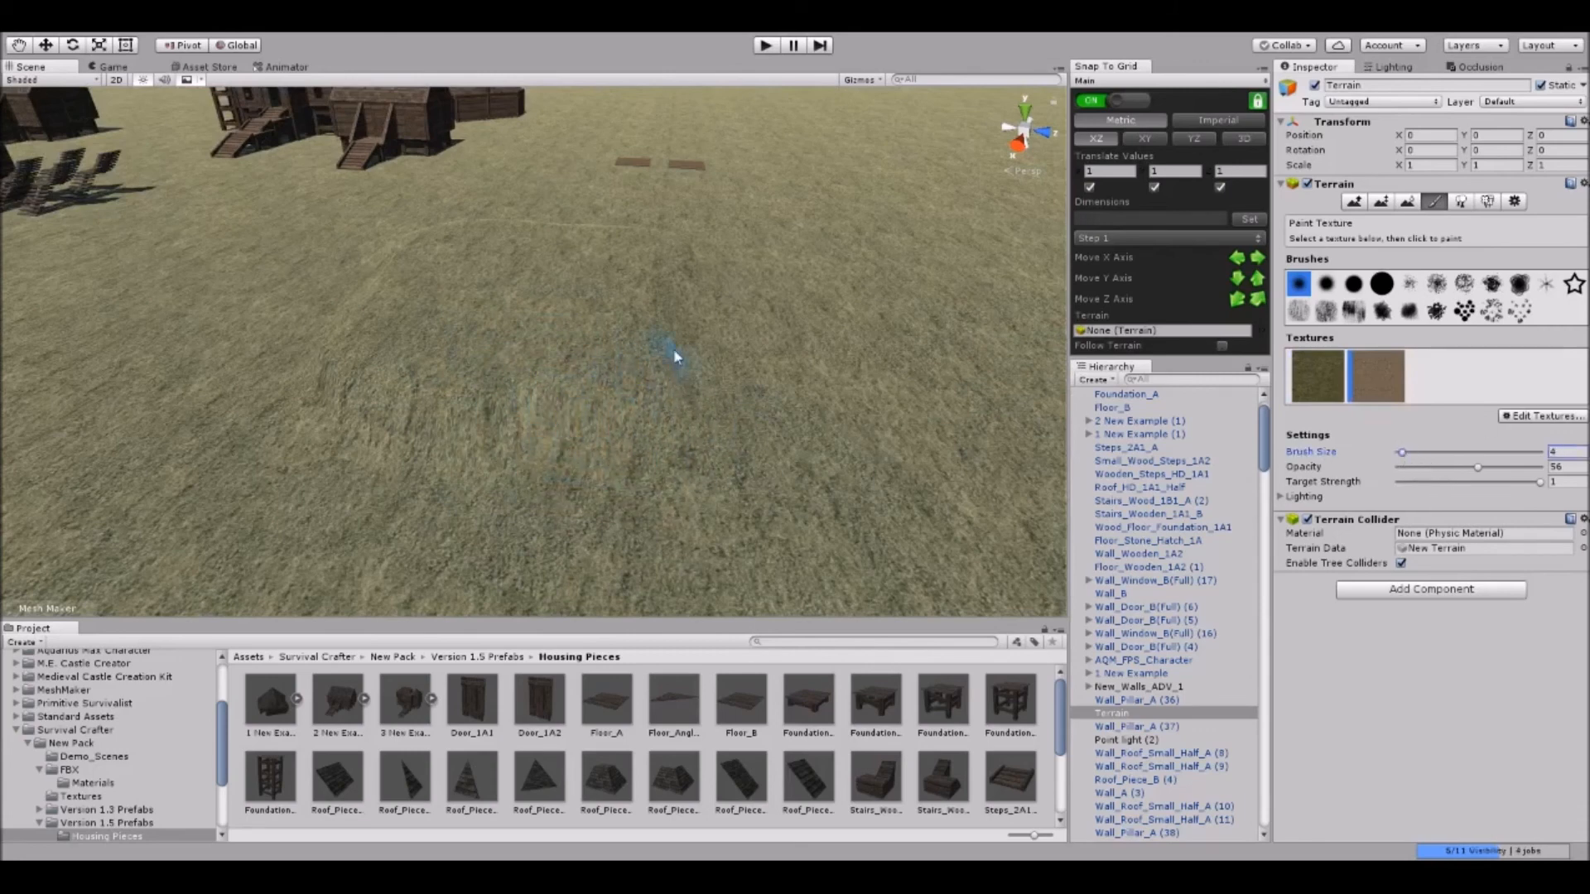
mouse_move(683, 346)
left_mouse_down()
mouse_move(554, 466)
mouse_move(497, 461)
mouse_move(414, 414)
left_mouse_up()
left_click_drag(414, 414, 583, 444, "alt")
middle_click_drag(584, 450, 650, 468)
mouse_move(781, 492)
left_mouse_down()
mouse_move(700, 526)
mouse_move(485, 474)
left_mouse_up()
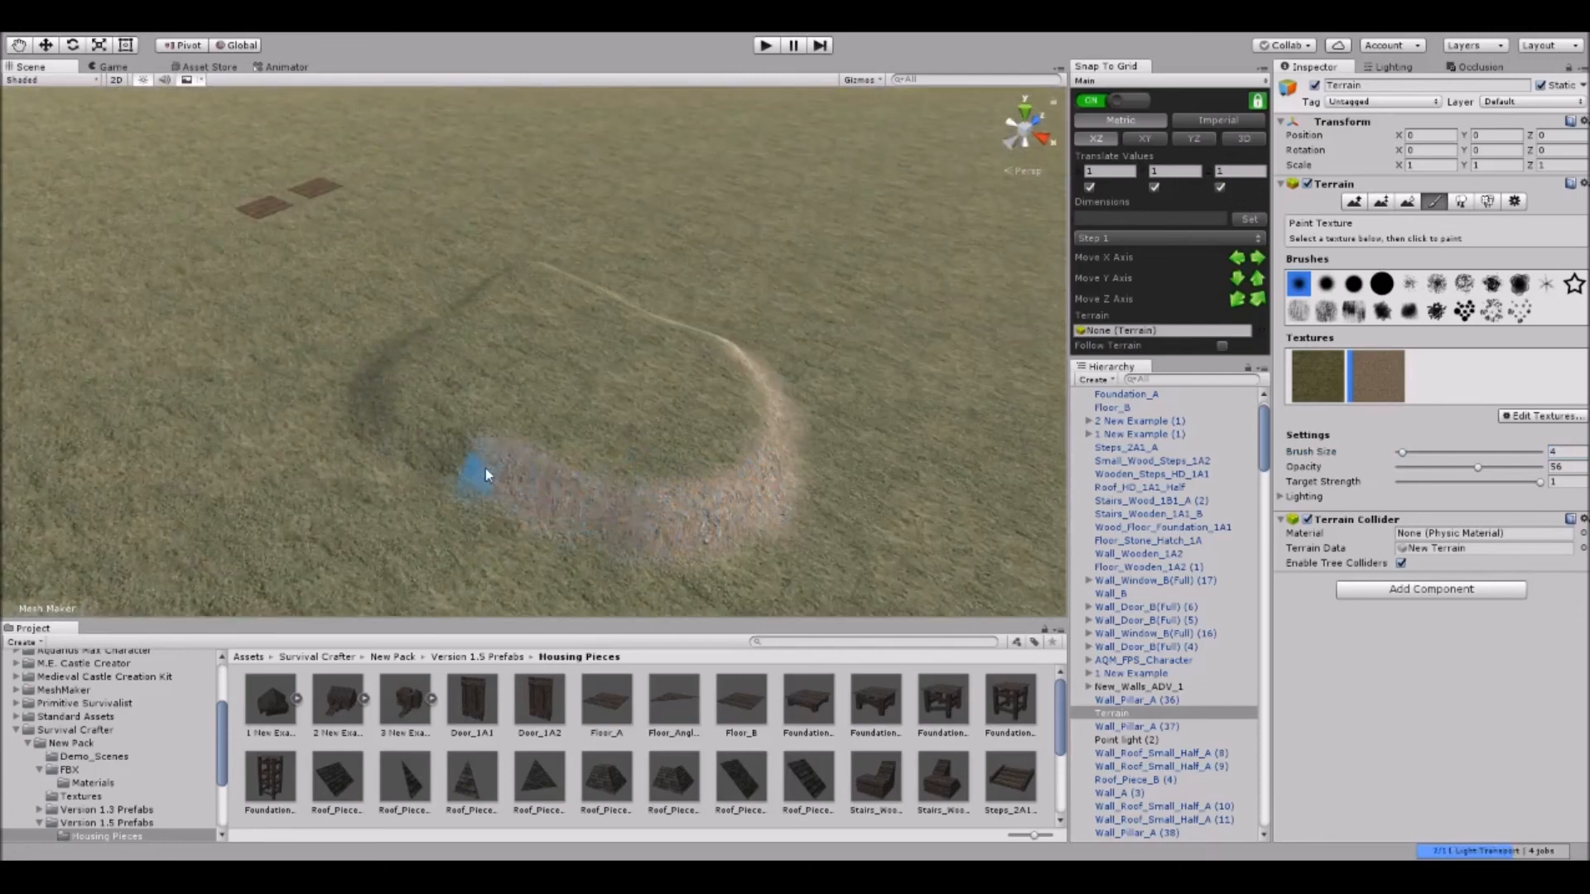
mouse_move(249, 379)
left_mouse_down("alt")
mouse_move(182, 419)
mouse_move(693, 456)
left_mouse_up("alt")
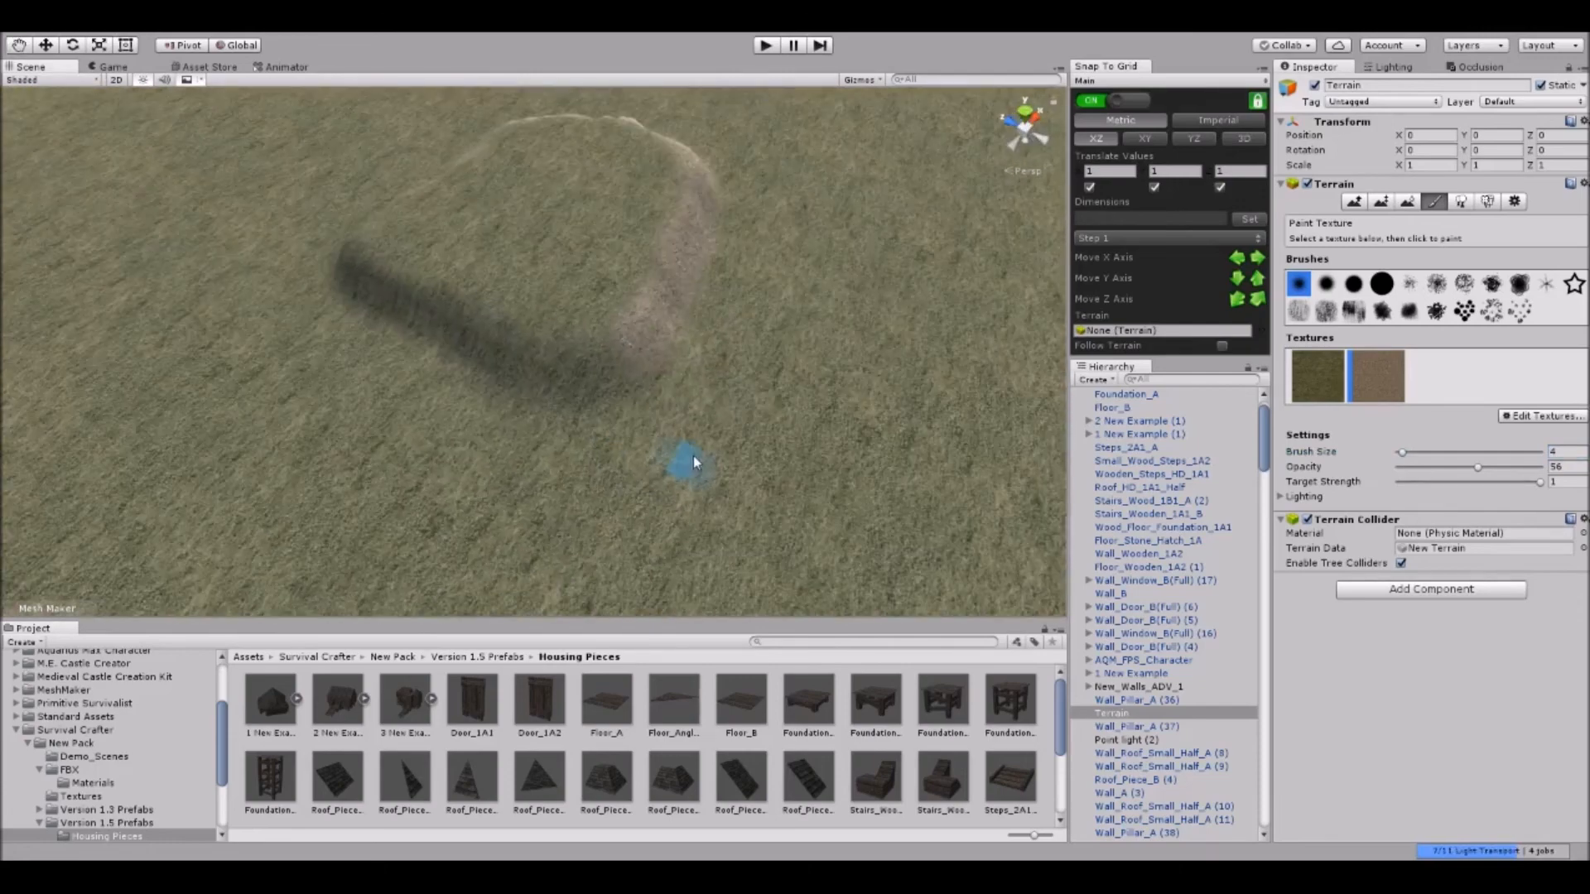
mouse_move(461, 347)
left_mouse_down("alt")
mouse_move(355, 320)
mouse_move(444, 372)
mouse_move(660, 364)
mouse_move(717, 331)
left_mouse_up("alt")
mouse_move(642, 365)
left_mouse_down("alt")
mouse_move(480, 258)
mouse_move(643, 284)
mouse_move(709, 326)
mouse_move(762, 232)
mouse_move(698, 248)
mouse_move(667, 332)
left_mouse_up("alt")
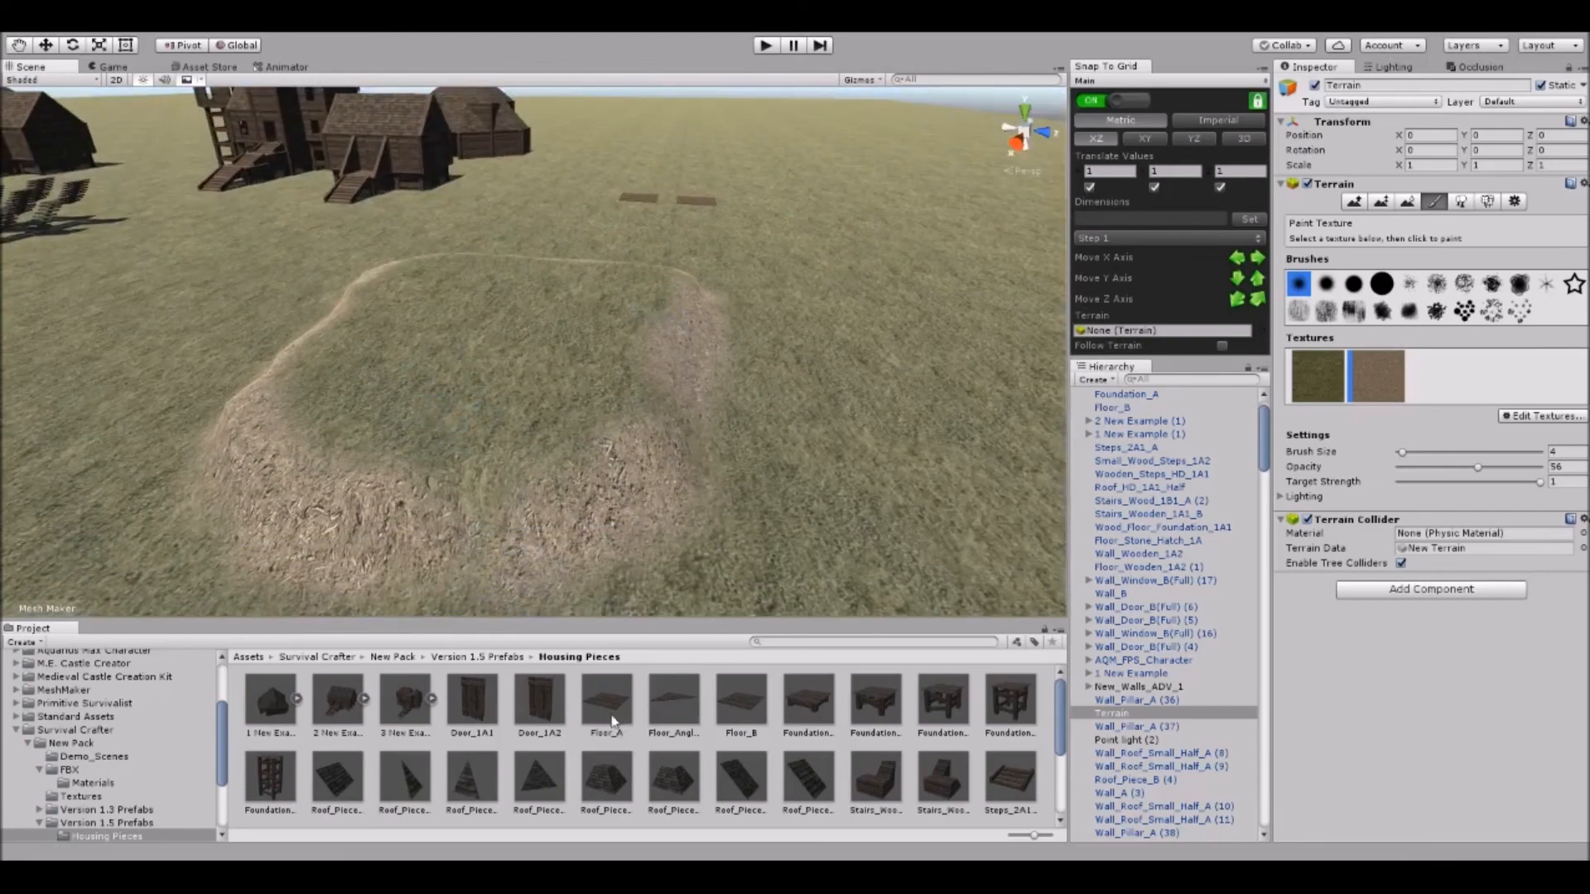
Place a Foundation_B piece on the plateau and move it along Z to its edge at 368, 2, 395.
left_click(941, 708)
left_click_drag(875, 704, 577, 359)
key("f")
mouse_move(627, 402)
right_mouse_down()
mouse_move(677, 419)
mouse_move(609, 397)
right_mouse_up()
key("w")
left_click_drag(528, 377, 773, 380)
Examine how the Foundation_B piece meets the plateau edge and the lower ground from the side and above.
right_click_drag(774, 380, 770, 274)
middle_click_drag(836, 389, 637, 329)
scroll(637, 329, "up", 3)
middle_click_drag(594, 397, 826, 398)
scroll(825, 397, "down", 3)
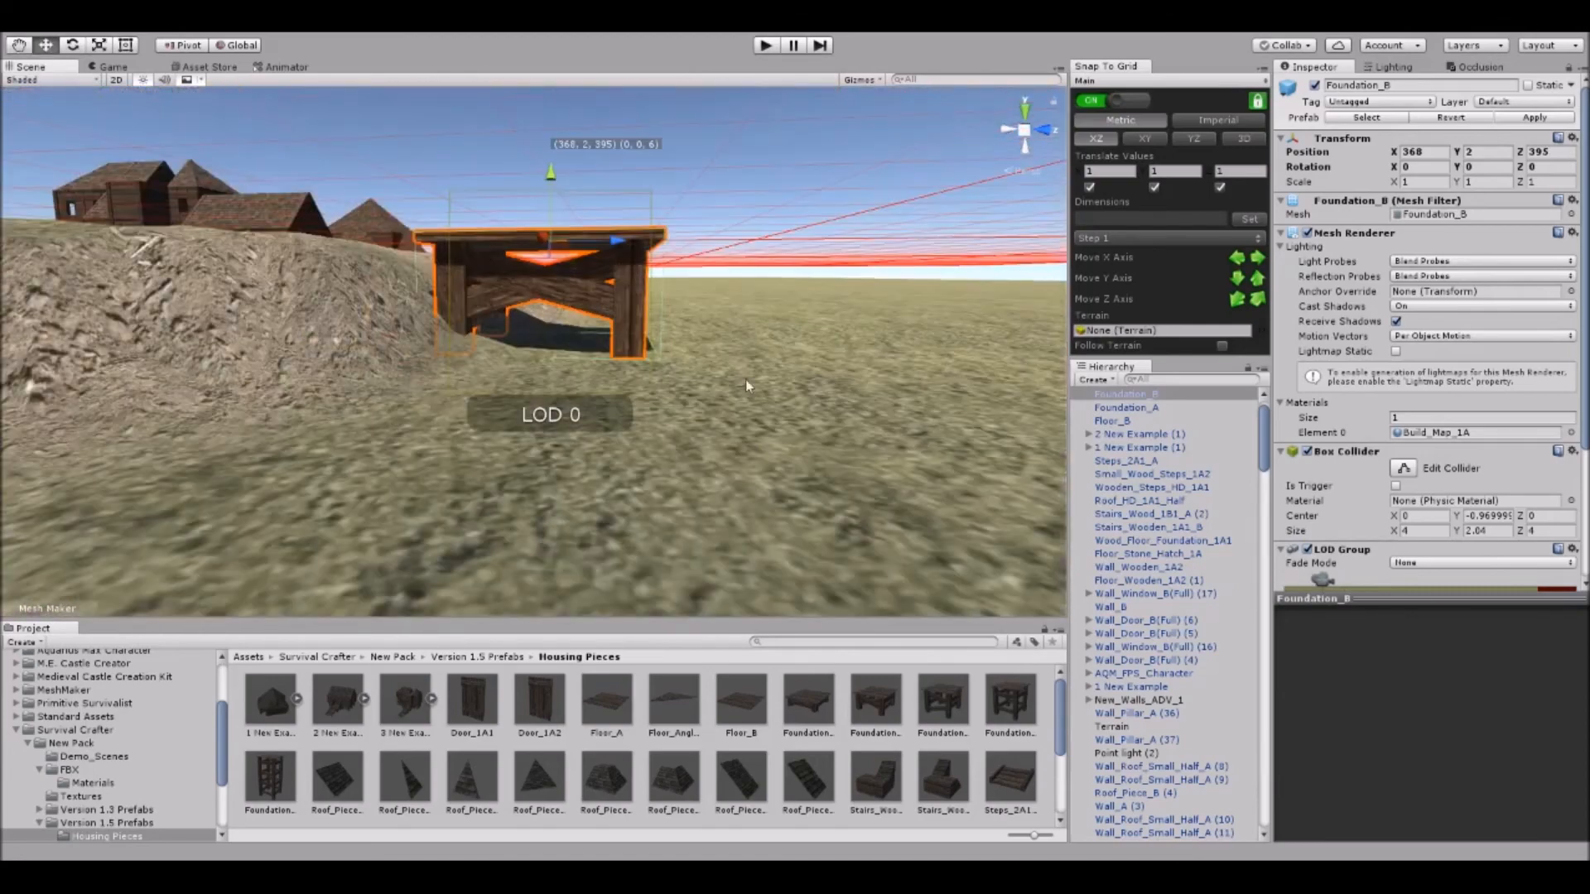
middle_click_drag(414, 248, 479, 320)
scroll(478, 319, "up", 3)
right_click_drag(478, 319, 575, 444)
scroll(575, 414, "down", 3)
middle_click_drag(470, 290, 560, 339)
scroll(561, 339, "down", 2)
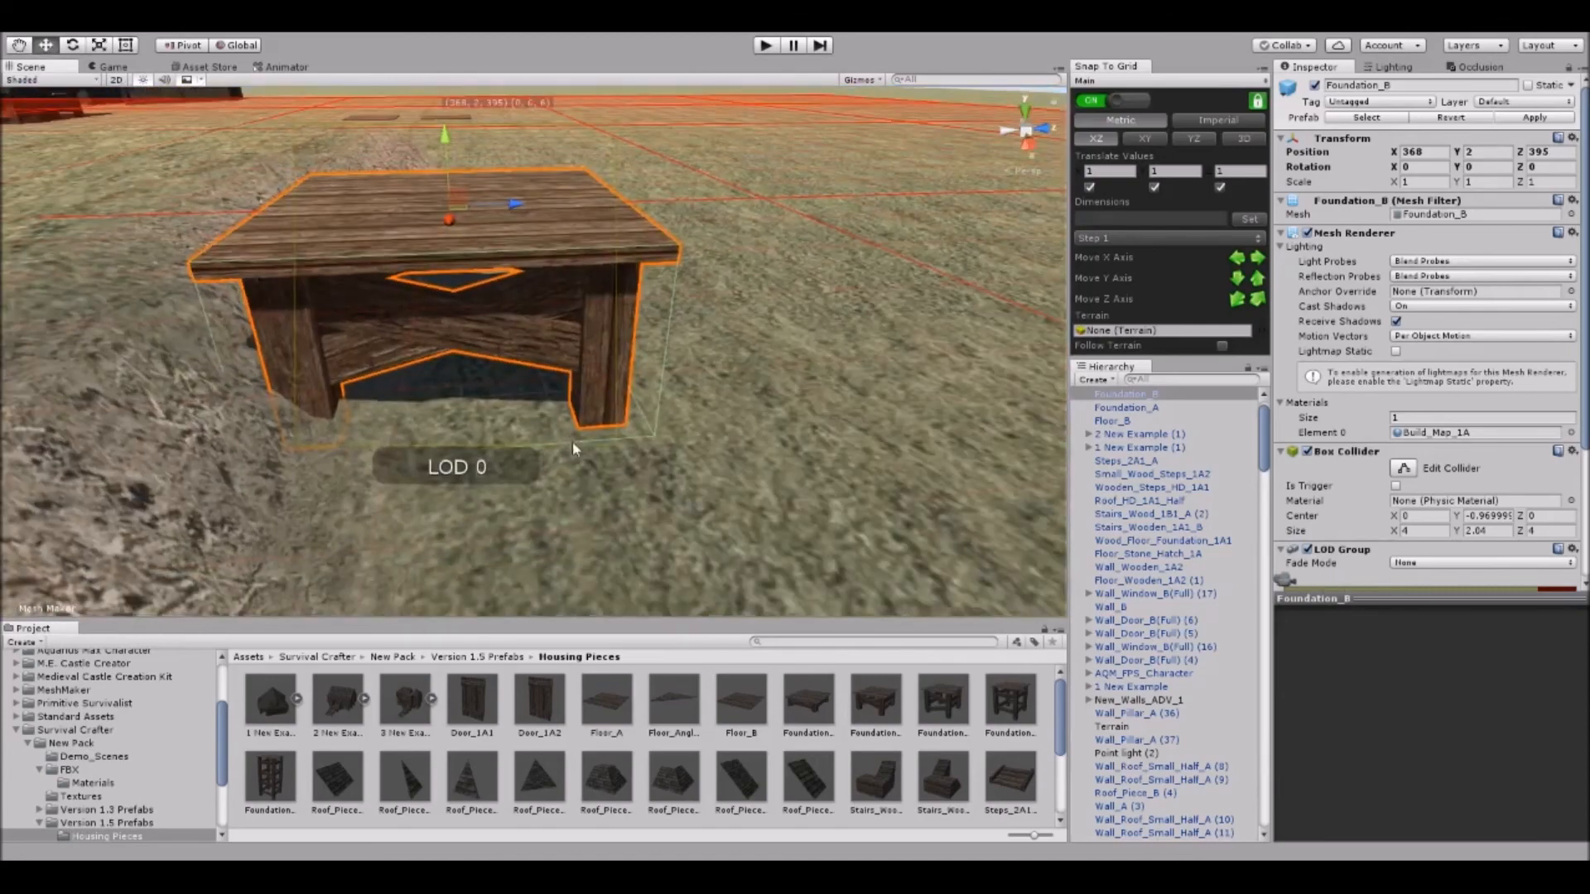
left_click_drag(777, 709, 750, 335)
left_click(778, 434)
right_click_drag(777, 434, 717, 324)
middle_click_drag(717, 324, 702, 313)
right_click_drag(702, 313, 743, 406)
left_click(726, 405)
key("Delete")
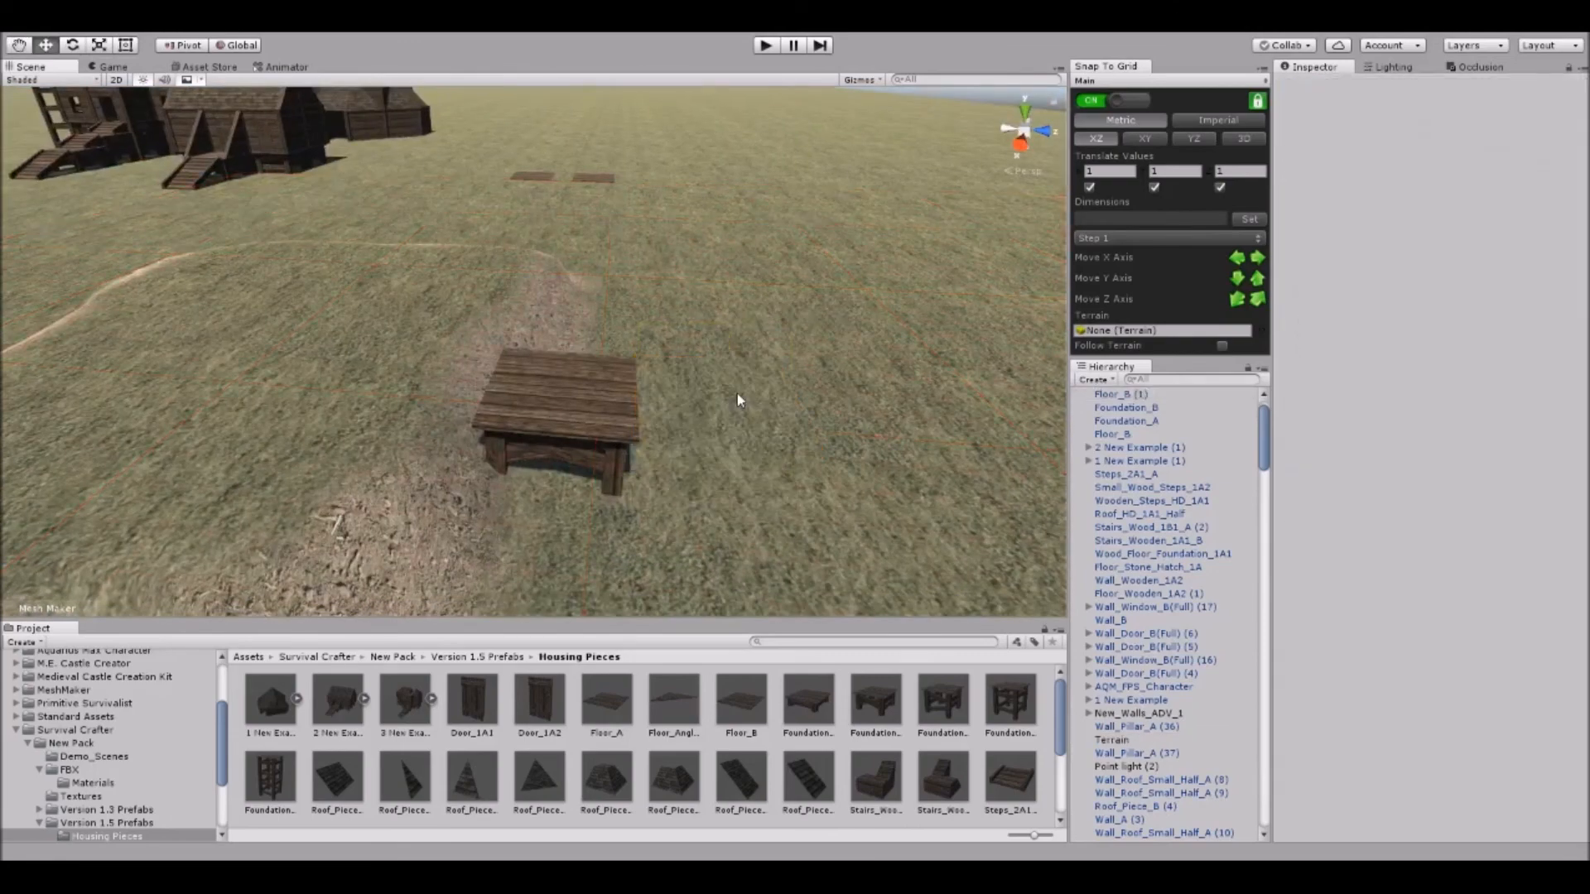
Place Foundation_C, Foundation_D and Foundation_E in a row beside the Foundation_B piece to compare their heights.
left_click_drag(943, 701, 757, 473)
left_click_drag(750, 402, 762, 304)
right_click_drag(767, 310, 845, 394)
left_click_drag(1005, 697, 691, 236)
right_click_drag(690, 236, 674, 309)
left_click_drag(256, 787, 683, 353)
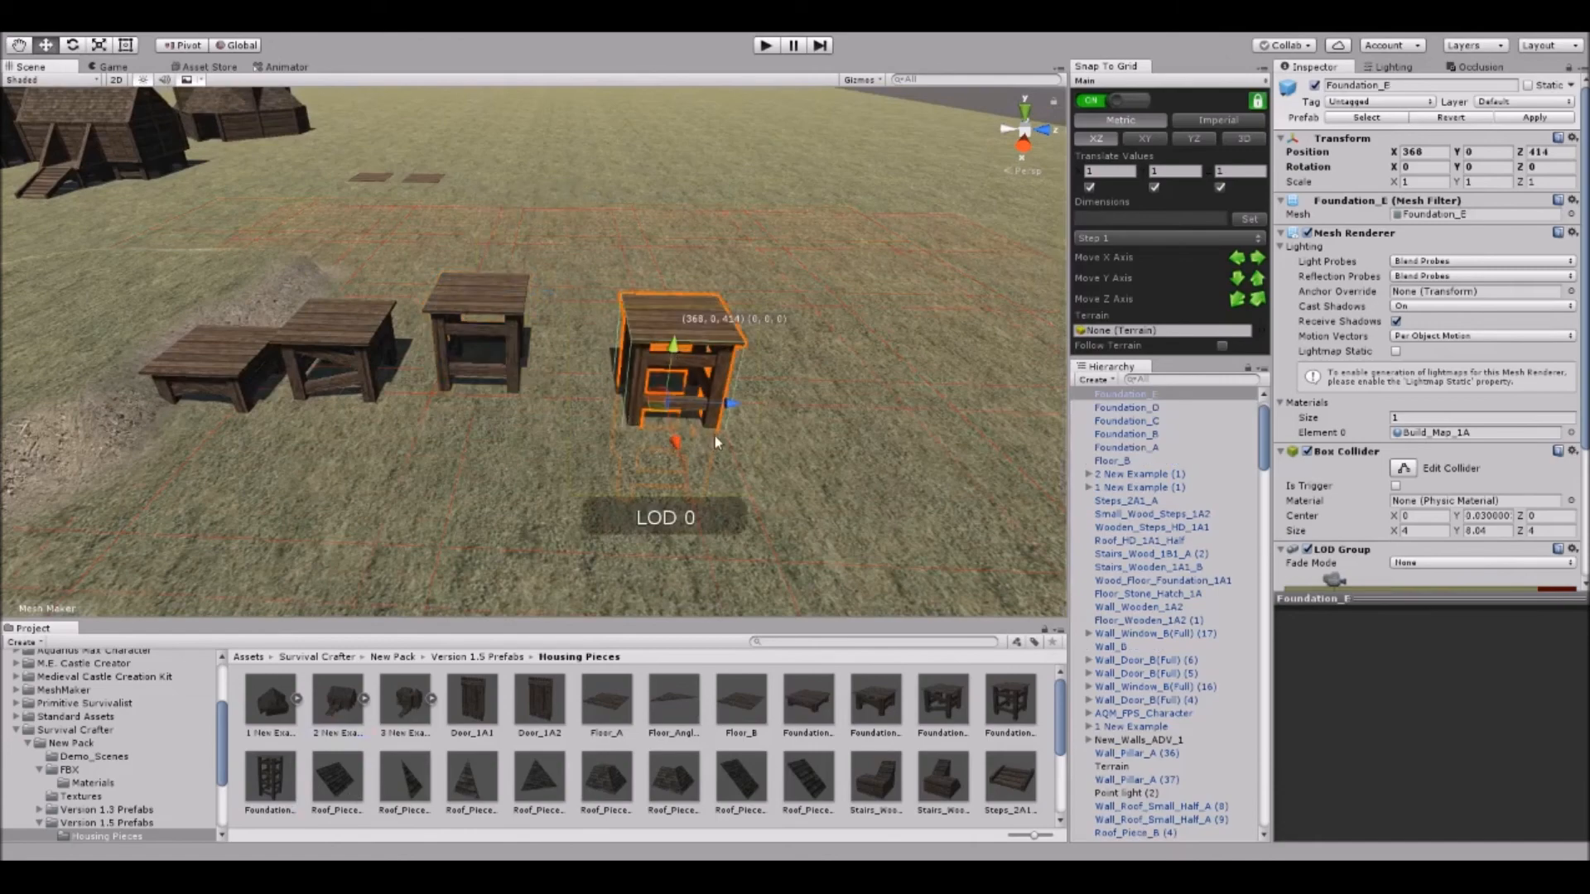
Raise the Foundation_E piece, return it to height 0, and compare the foundations with the example house's stepped entrance.
left_click_drag(677, 351, 685, 276)
mouse_move(105, 321)
middle_mouse_down()
mouse_move(426, 345)
mouse_move(83, 335)
middle_mouse_up()
left_click_drag(657, 267, 664, 350)
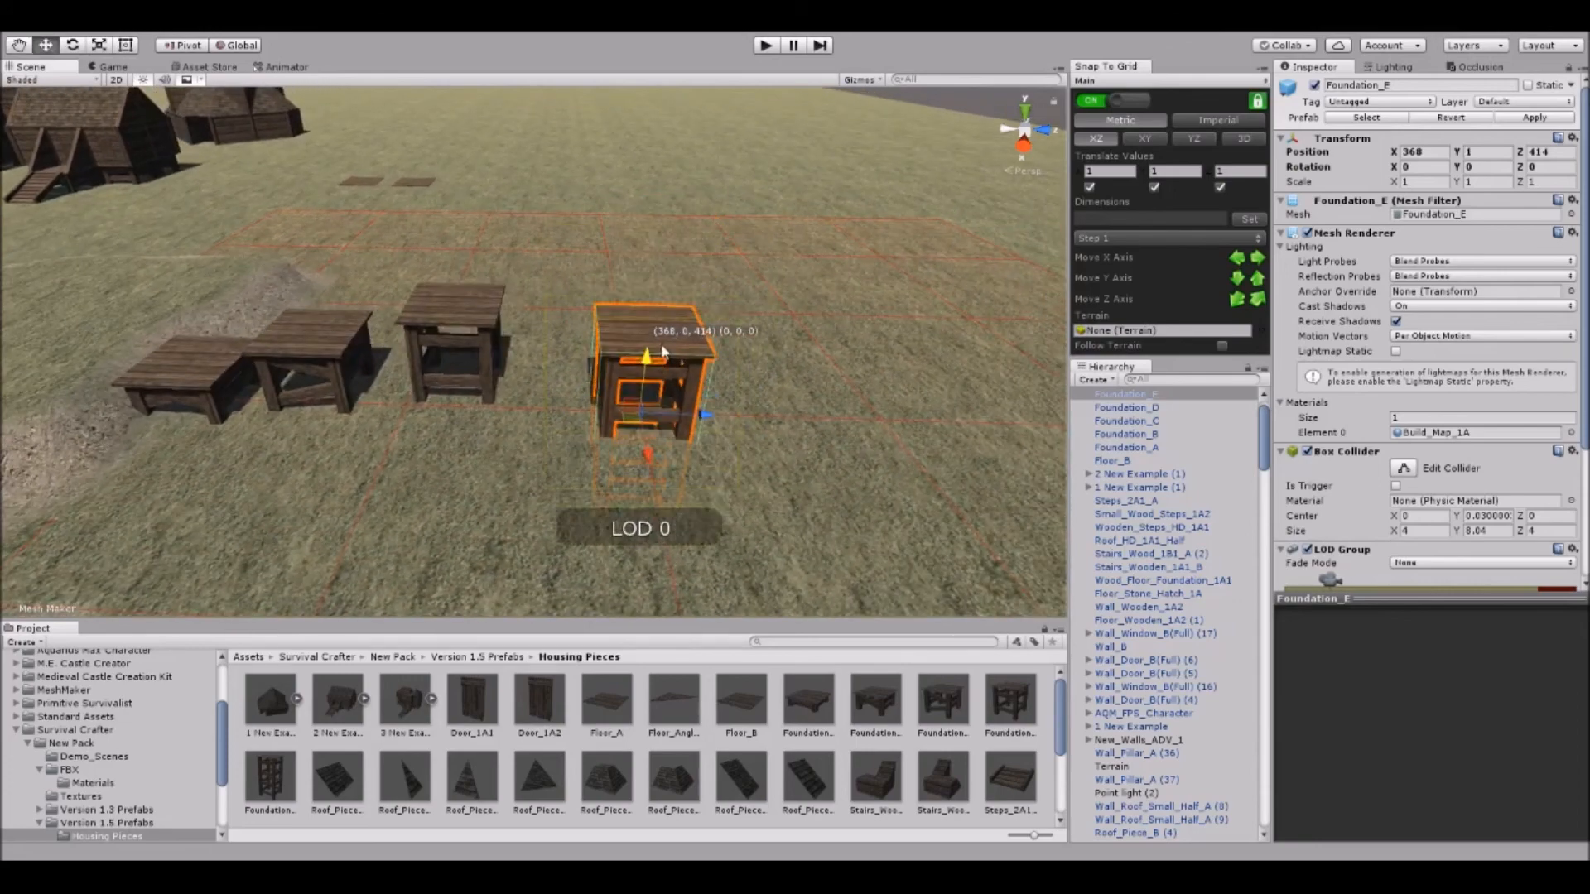
mouse_move(567, 353)
middle_mouse_down()
mouse_move(617, 348)
mouse_move(596, 354)
middle_mouse_up()
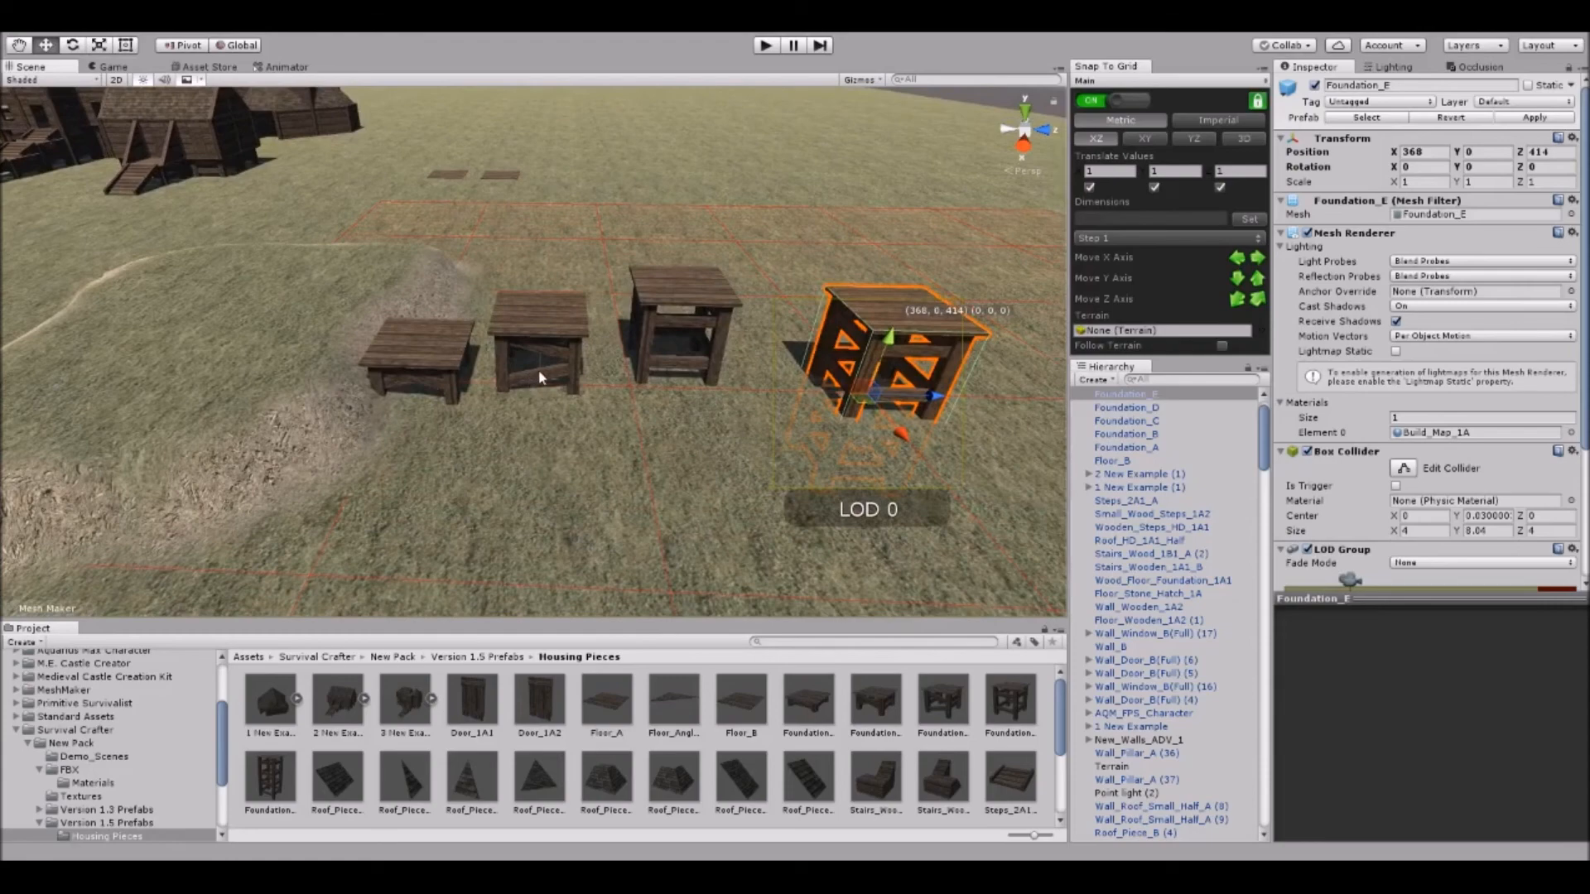
right_click_drag(608, 311, 650, 291)
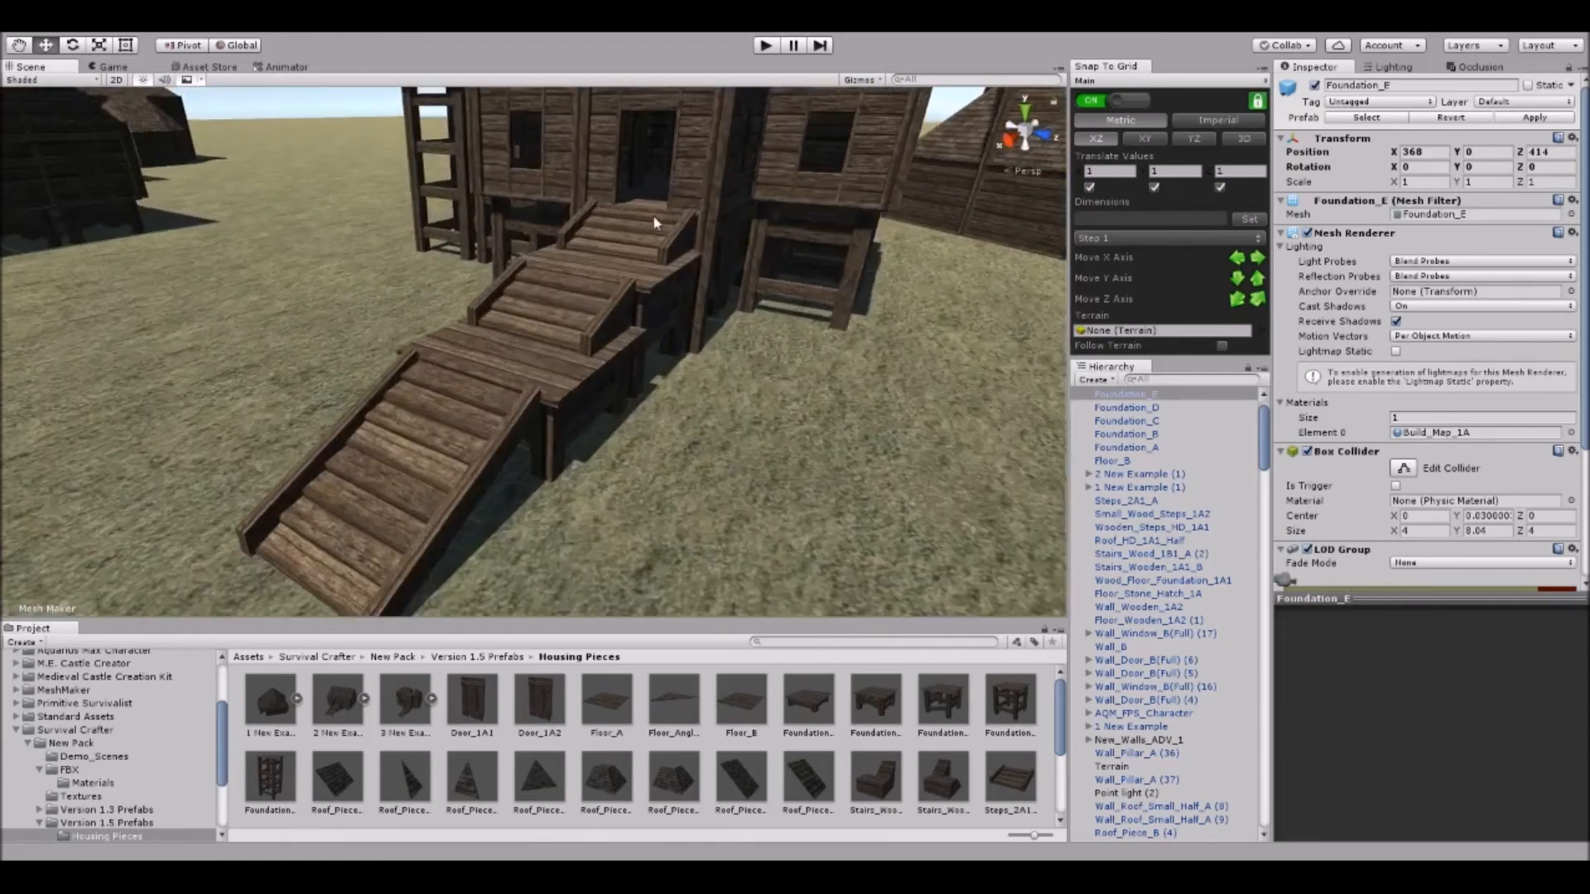
middle_click_drag(675, 240, 485, 278)
right_click_drag(485, 278, 580, 270)
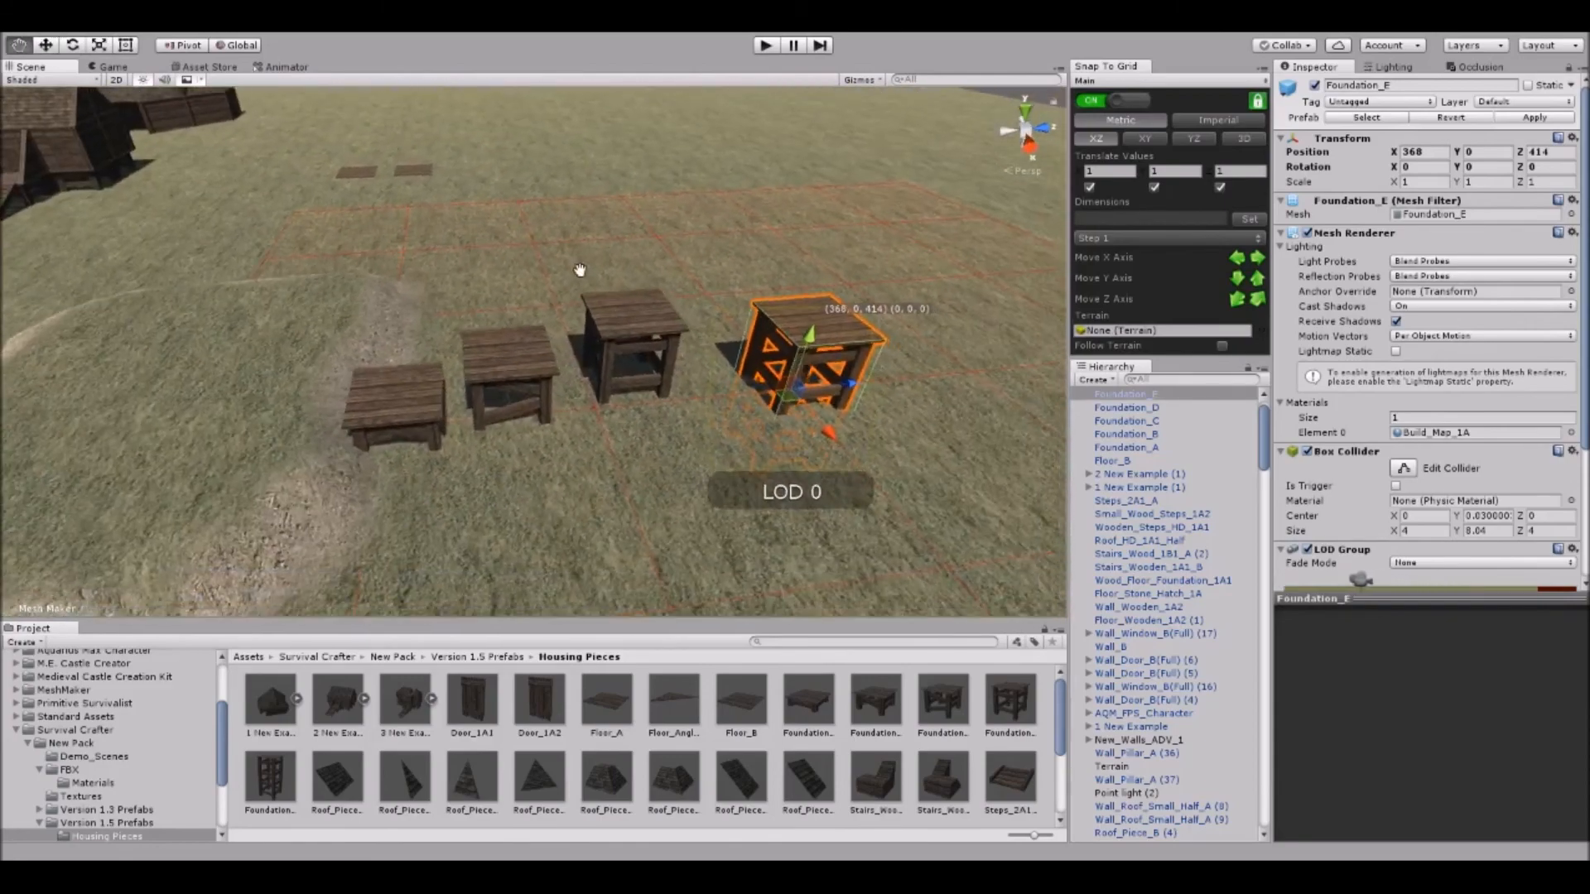
Delete the Foundation_E, Foundation_D and Foundation_C pieces from the row.
key("Delete")
left_click(637, 327)
right_click_drag(636, 326, 544, 321)
key("Delete")
left_click(553, 340)
key("Delete")
Select the remaining Foundation_B piece and shift it along Z further into the plateau's edge.
scroll(551, 334, "up", 3)
middle_click_drag(505, 357, 881, 379)
left_click(603, 315)
scroll(547, 280, "down", 2)
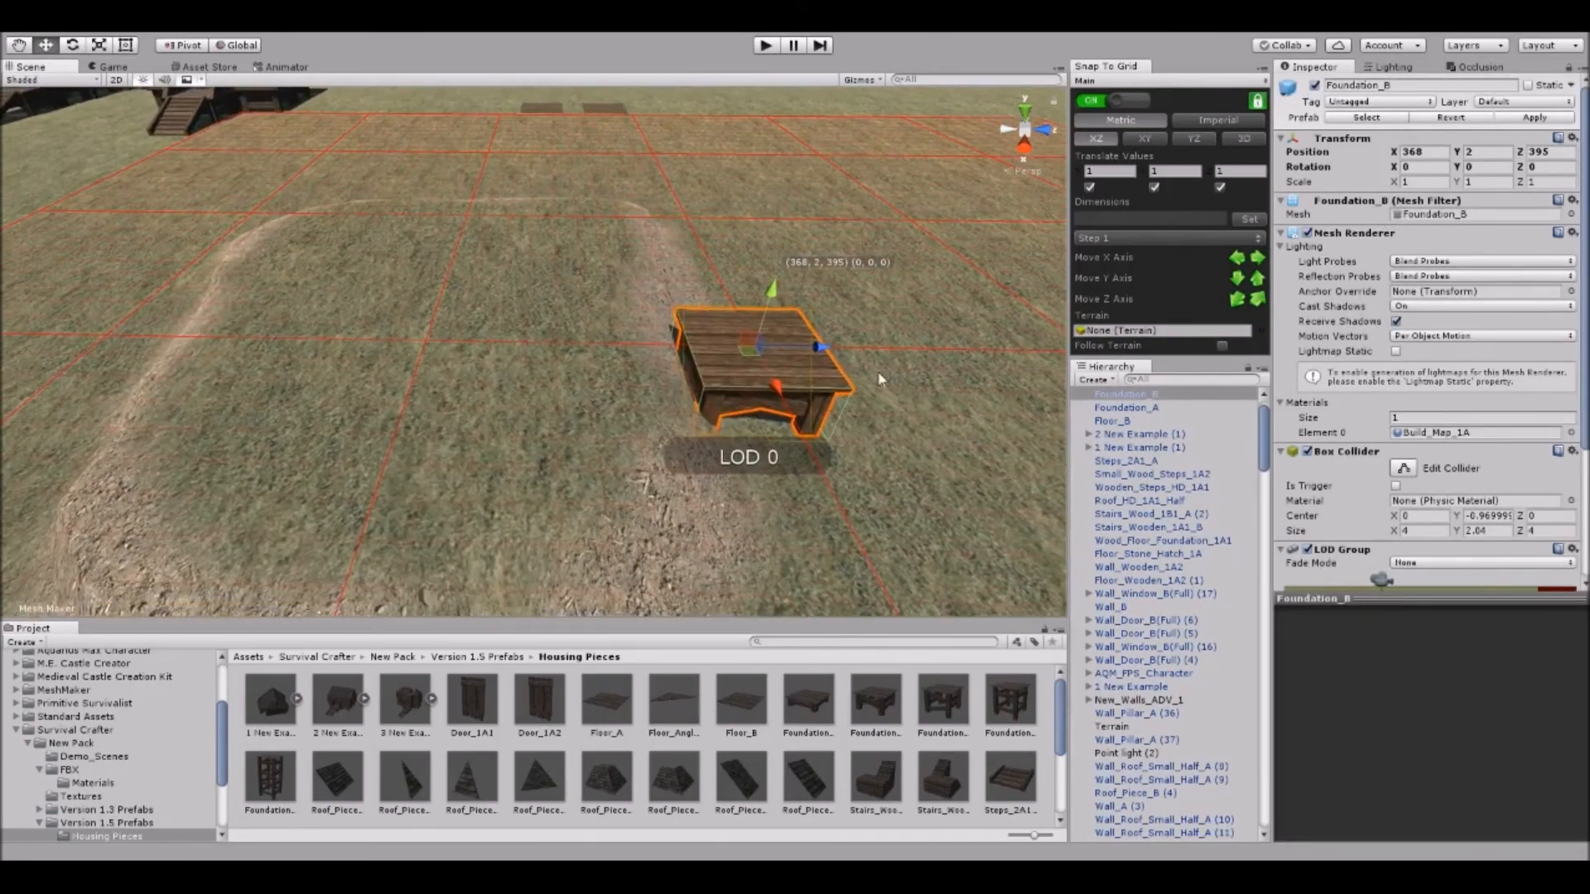
left_click_drag(818, 348, 767, 367)
Place a Floor_B piece beside the foundation at 368, 2, 389 and duplicate it into a two-by-two floor on the plateau.
left_click_drag(745, 708, 538, 356)
scroll(529, 364, "up", 2)
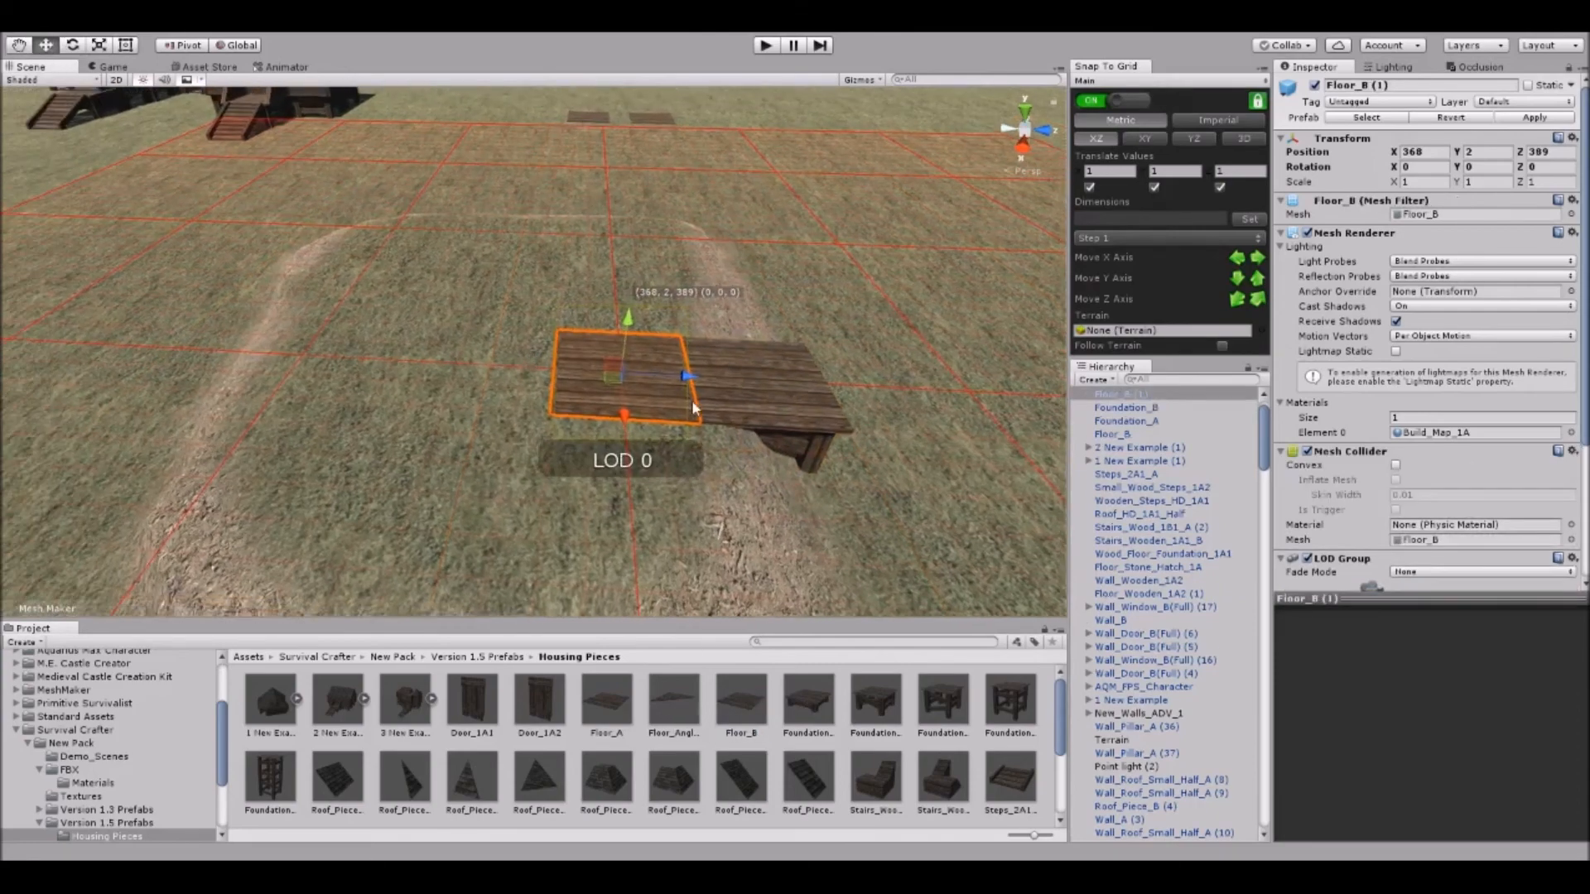
key("ctrl+d")
left_click_drag(690, 387, 811, 322)
key("ctrl+d")
key("ctrl+d")
left_click_drag(703, 317, 691, 308)
Go to the gabled 2 New Example house and select its pieces to examine how its walls and roof are assembled.
right_click_drag(690, 298, 560, 242)
middle_click_drag(561, 242, 558, 405)
scroll(546, 292, "up", 3)
scroll(561, 344, "up", 4)
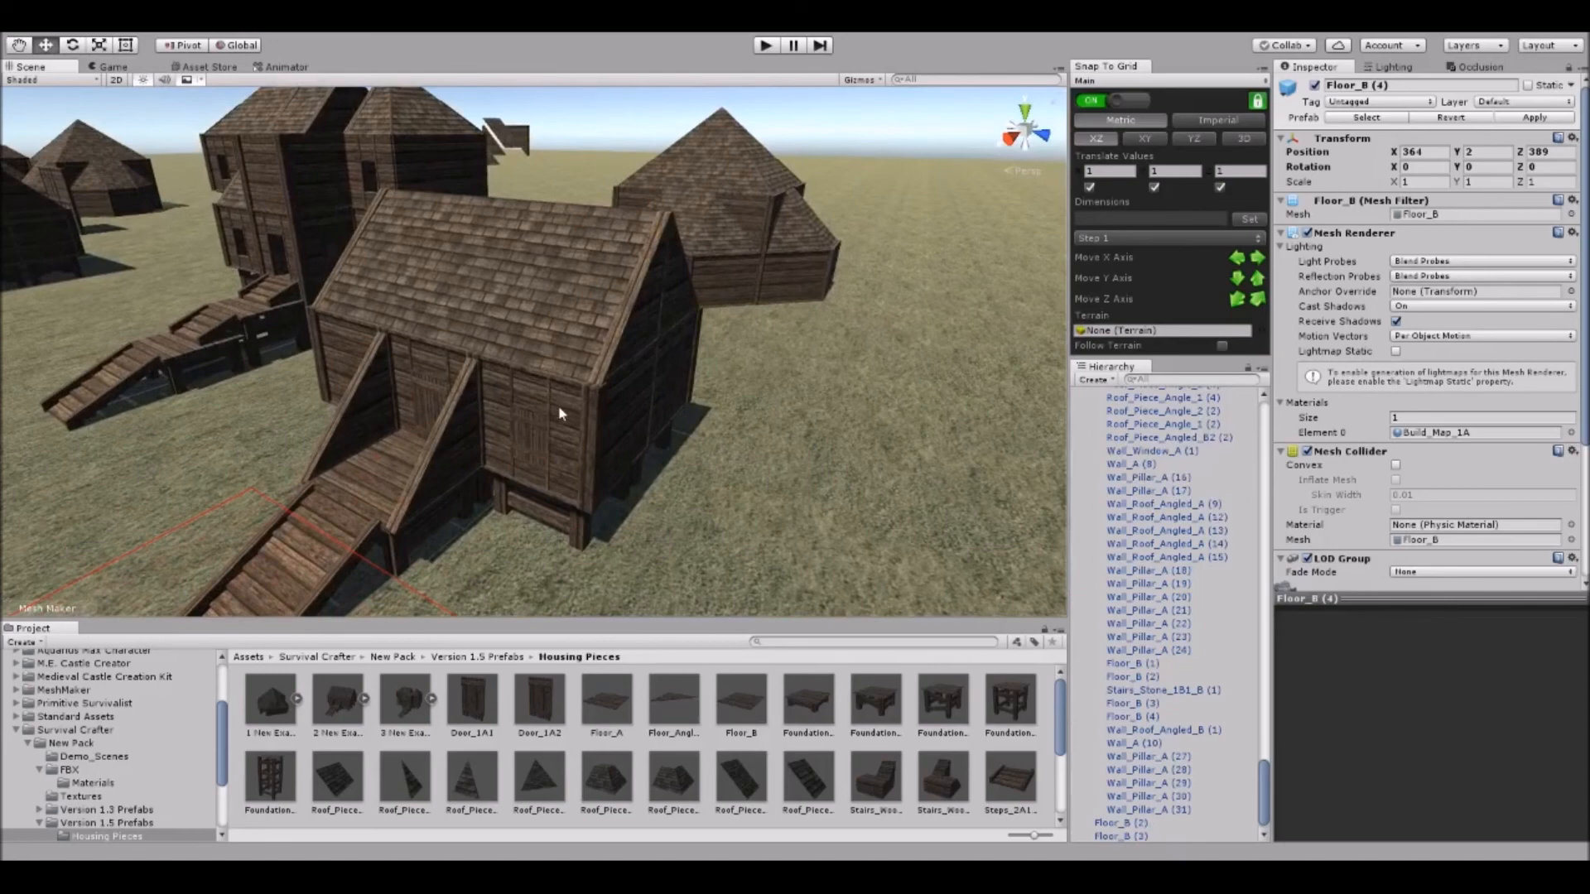
left_click(623, 390)
left_click(623, 389)
left_click(579, 269)
scroll(672, 276, "up", 3)
middle_click_drag(674, 276, 577, 388)
left_click(679, 341)
mouse_move(529, 396)
left_mouse_down()
mouse_move(745, 451)
mouse_move(530, 393)
left_mouse_up()
left_click(596, 339)
right_click_drag(603, 331, 438, 298)
Lift the house's Roof_Piece_B section to Y 10, examine its underside, and undo the move.
left_click(505, 262)
left_click_drag(487, 374, 492, 253)
right_click_drag(492, 253, 568, 272)
middle_click_drag(569, 271, 542, 244)
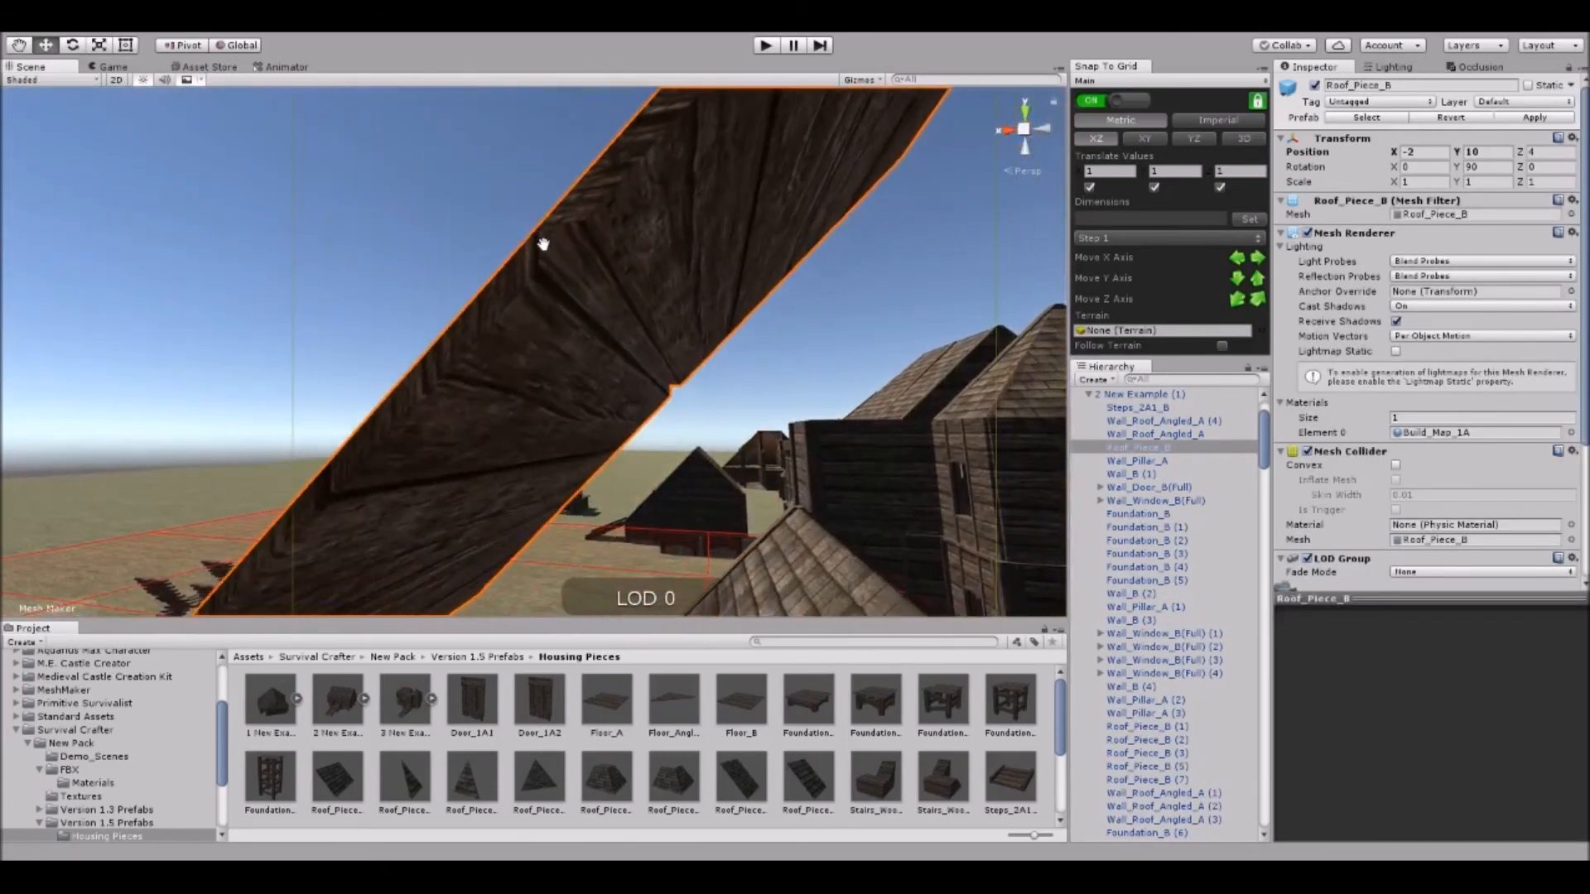
right_click_drag(577, 271, 518, 259)
scroll(518, 258, "down", 4)
middle_click_drag(522, 261, 542, 373)
right_click_drag(542, 373, 583, 405)
scroll(584, 406, "down", 3)
middle_click_drag(571, 331, 594, 372)
right_click_drag(593, 373, 670, 351)
key("ctrl+z")
Remove the Snap To Grid window from the layout while facing the house's front wall.
middle_click_drag(670, 351, 657, 330)
scroll(594, 372, "up", 4)
right_click_drag(657, 330, 749, 342)
scroll(750, 341, "down", 4)
scroll(657, 344, "up", 4)
middle_click_drag(656, 344, 709, 290)
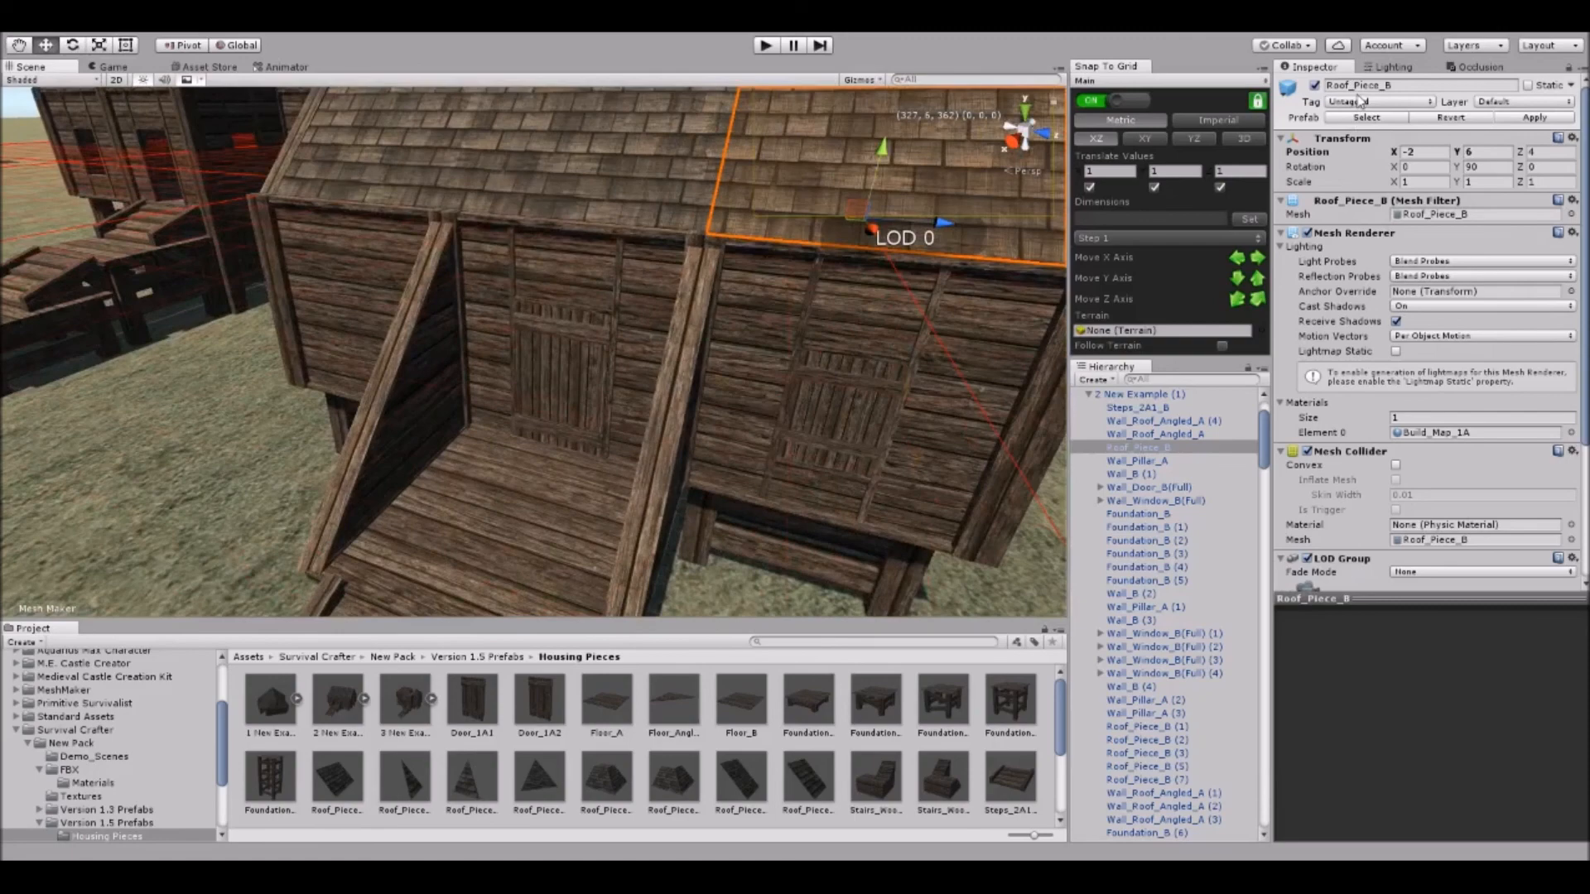
left_click_drag(1128, 68, 799, 334)
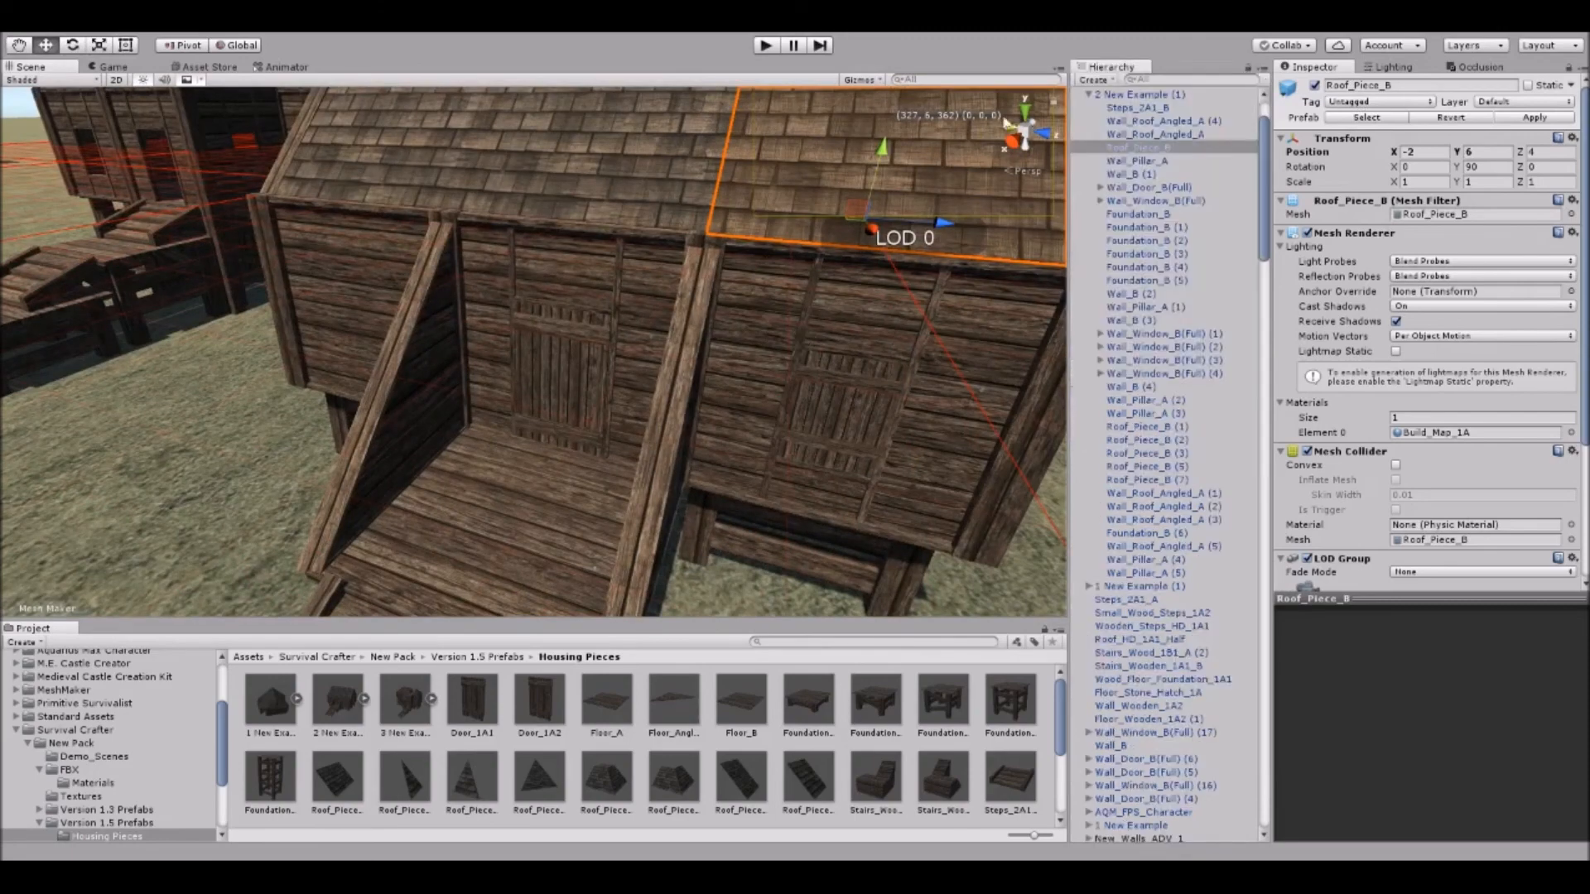
Select Door_1A2 in the house's front wall and swing it open to about -86 degrees around Y.
left_click(896, 186)
scroll(515, 293, "up", 3)
left_click(573, 351)
left_click(578, 341)
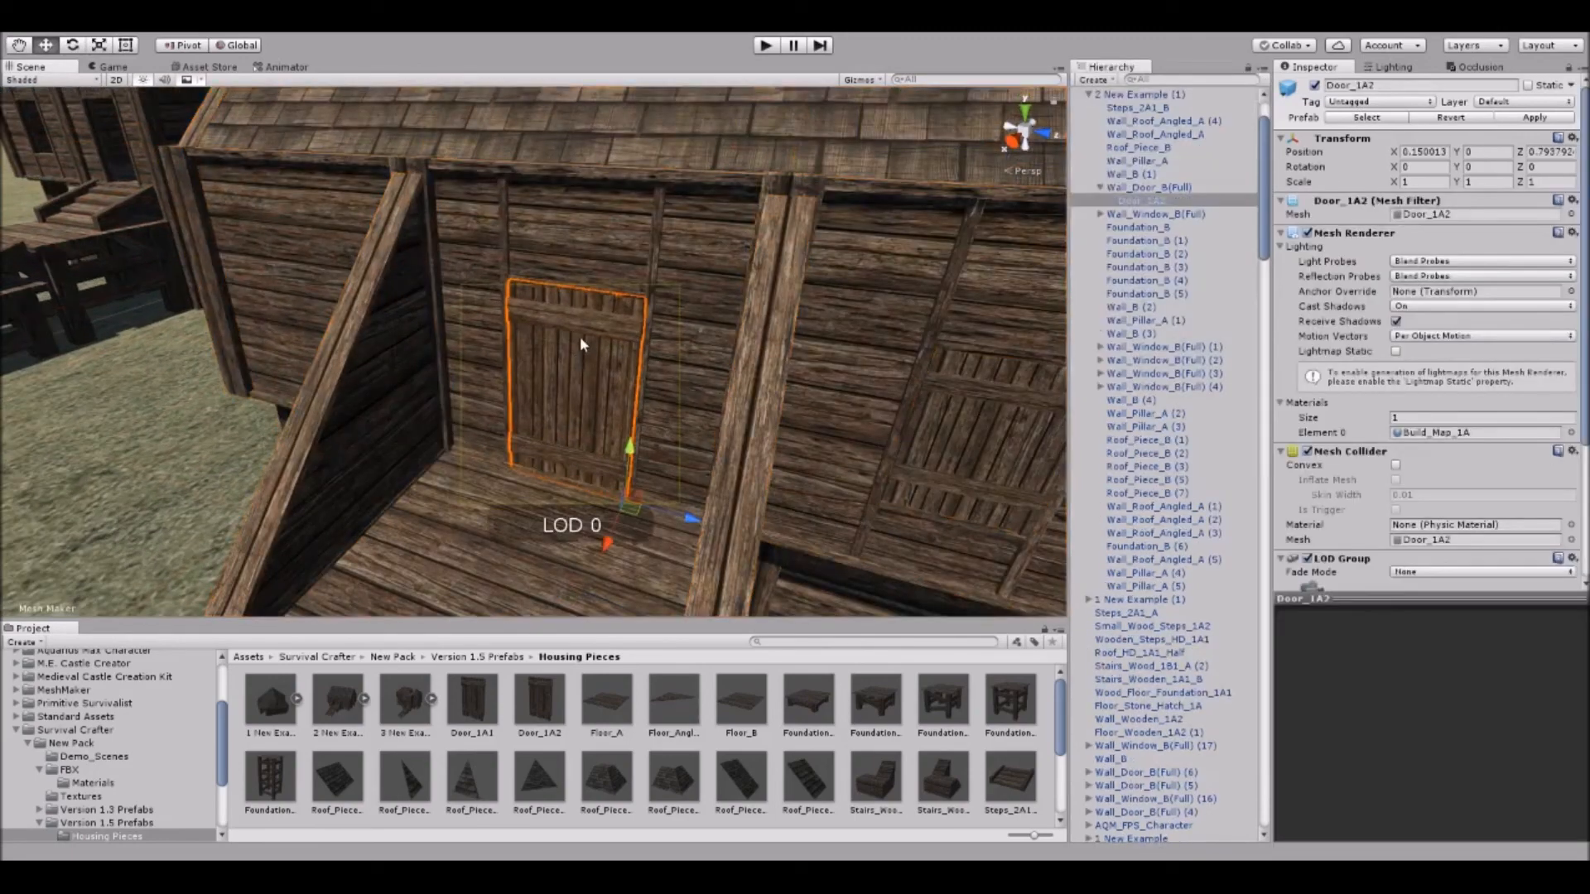
right_click_drag(580, 337, 582, 356)
key("e")
left_click_drag(618, 529, 797, 536)
right_click_drag(798, 536, 898, 537)
middle_click_drag(900, 543, 791, 540)
Select the shutter of the window beside the door, rotate it, and undo the rotation.
left_click(725, 349)
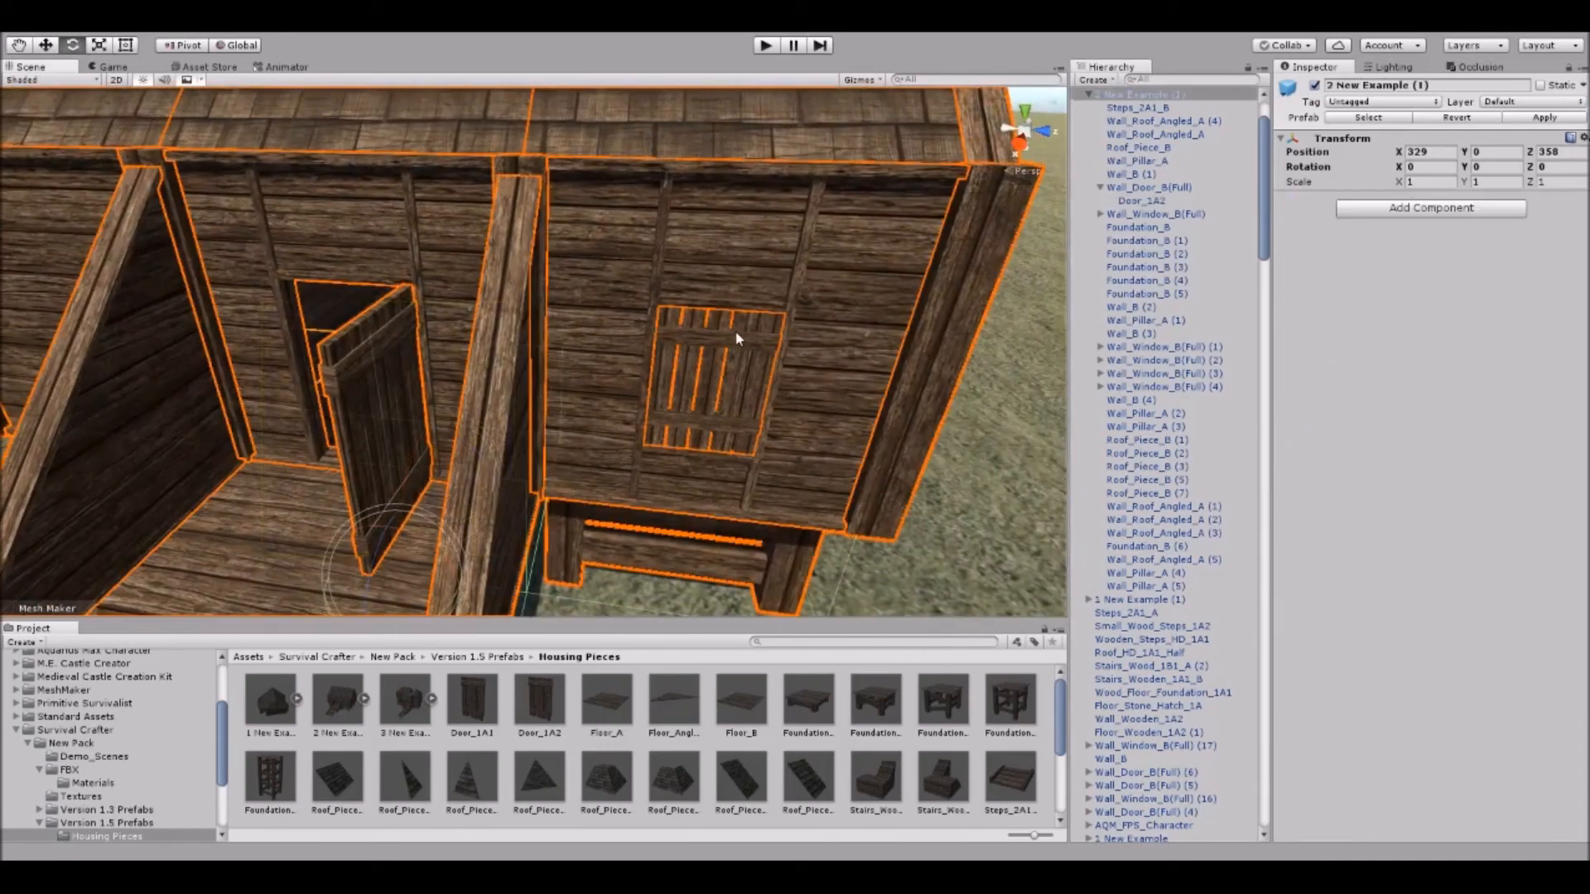
left_click(737, 334)
left_click_drag(669, 495, 611, 496)
right_click_drag(610, 497, 660, 442)
scroll(660, 442, "down", 3)
key("ctrl+z")
key("ctrl+z")
key("ctrl+z")
key("ctrl+z")
key("ctrl+z")
key("ctrl+z")
key("ctrl+z")
key("ctrl+z")
key("ctrl+z")
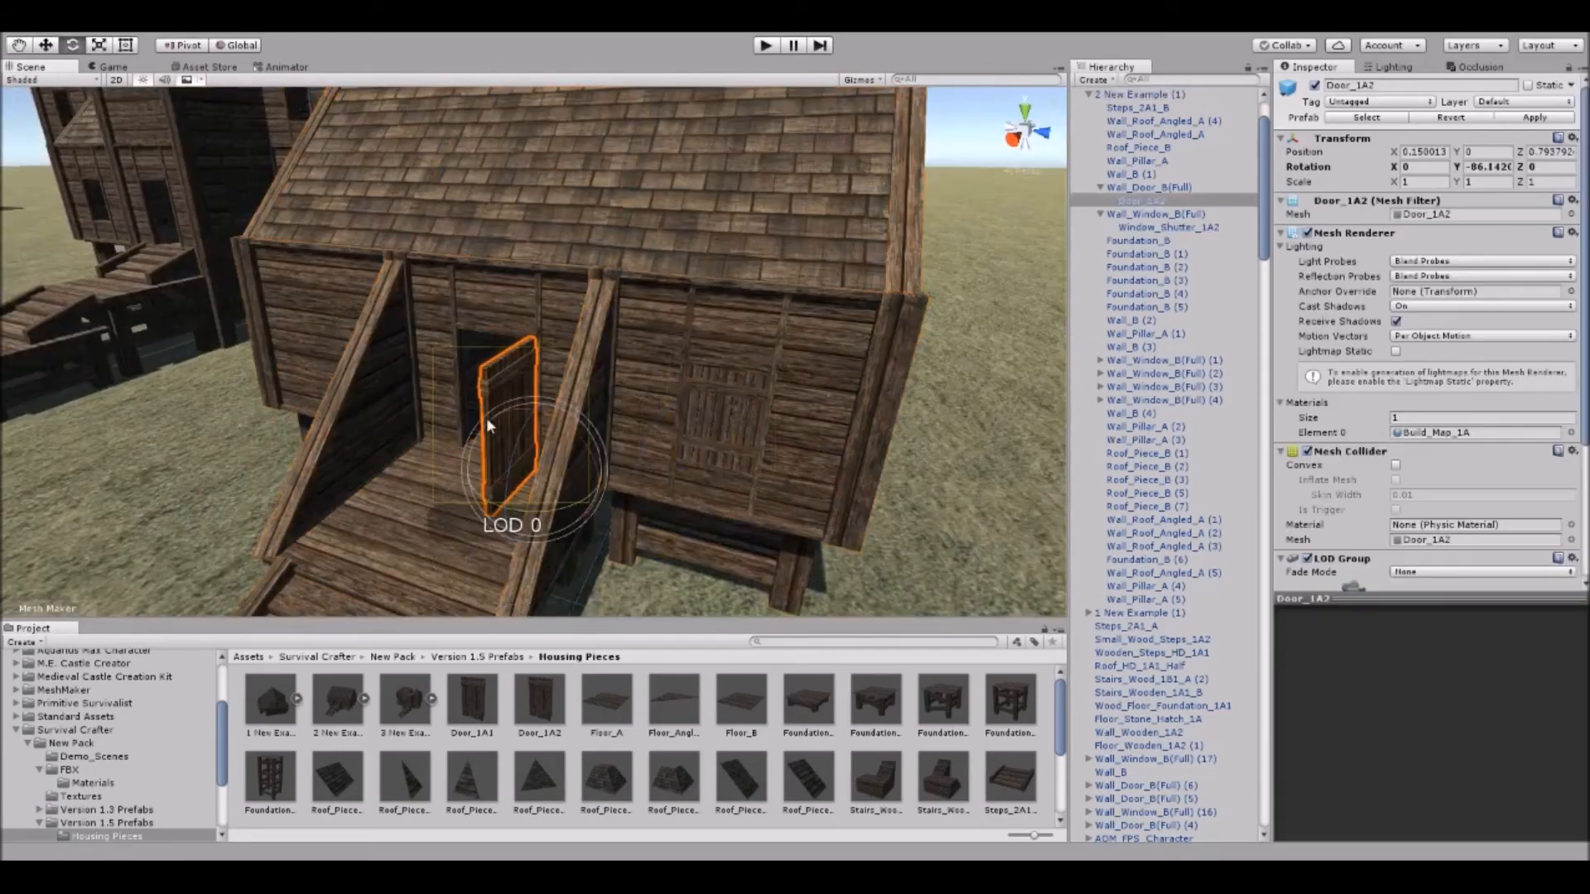
Deselect the door, return to the plank platform on the terrain plateau, and reopen the Snap To Grid tool.
right_click_drag(518, 406, 760, 409)
left_click(660, 243)
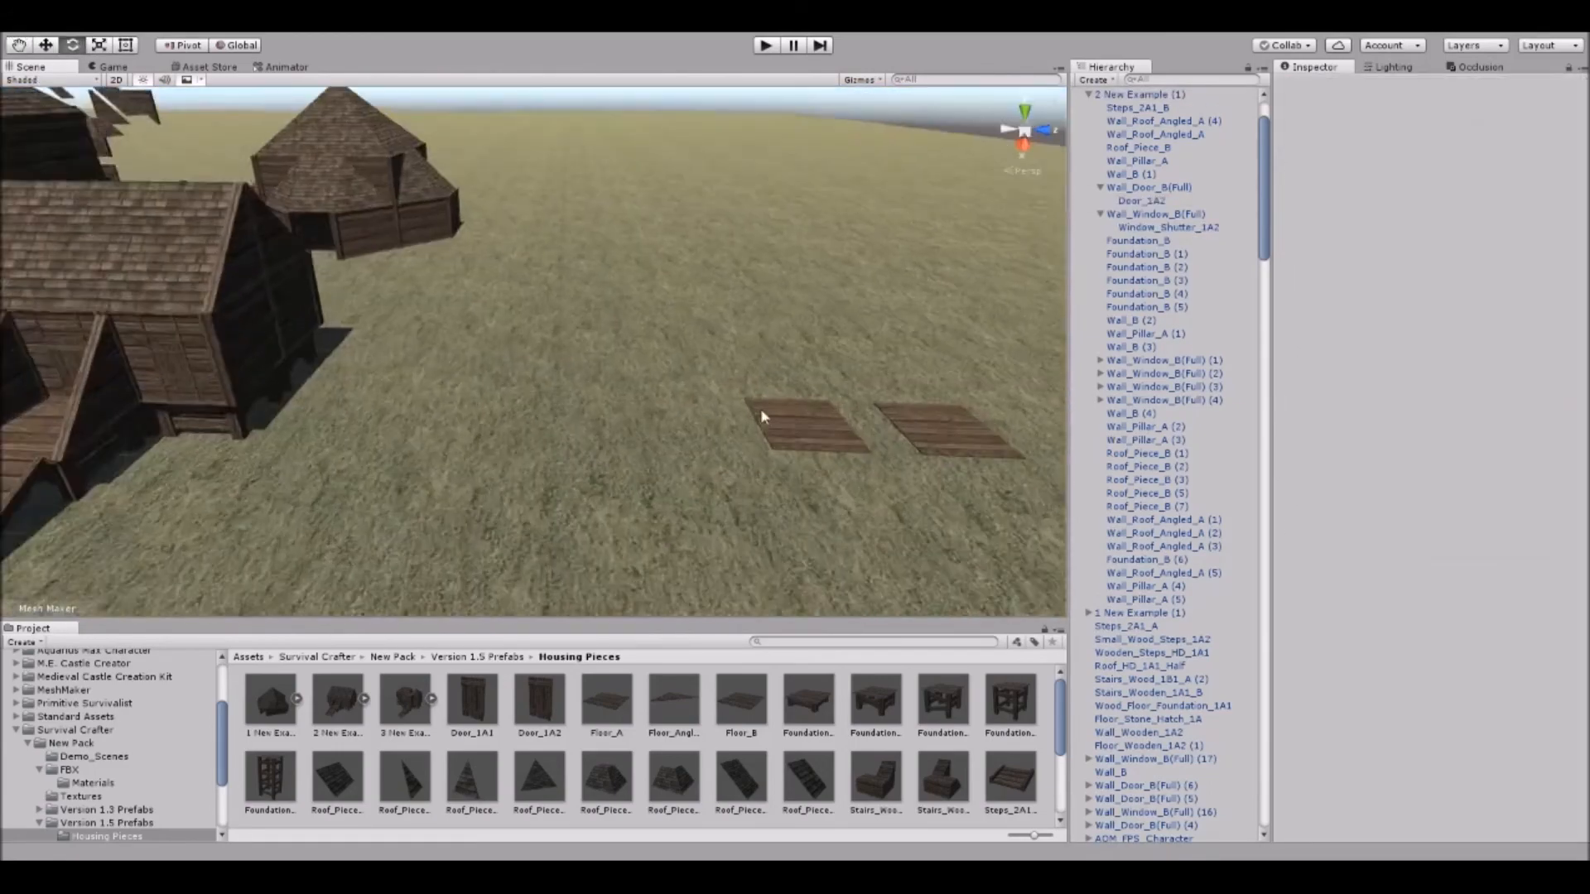
middle_click_drag(760, 409, 543, 300)
scroll(544, 300, "down", 6)
scroll(581, 300, "up", 5)
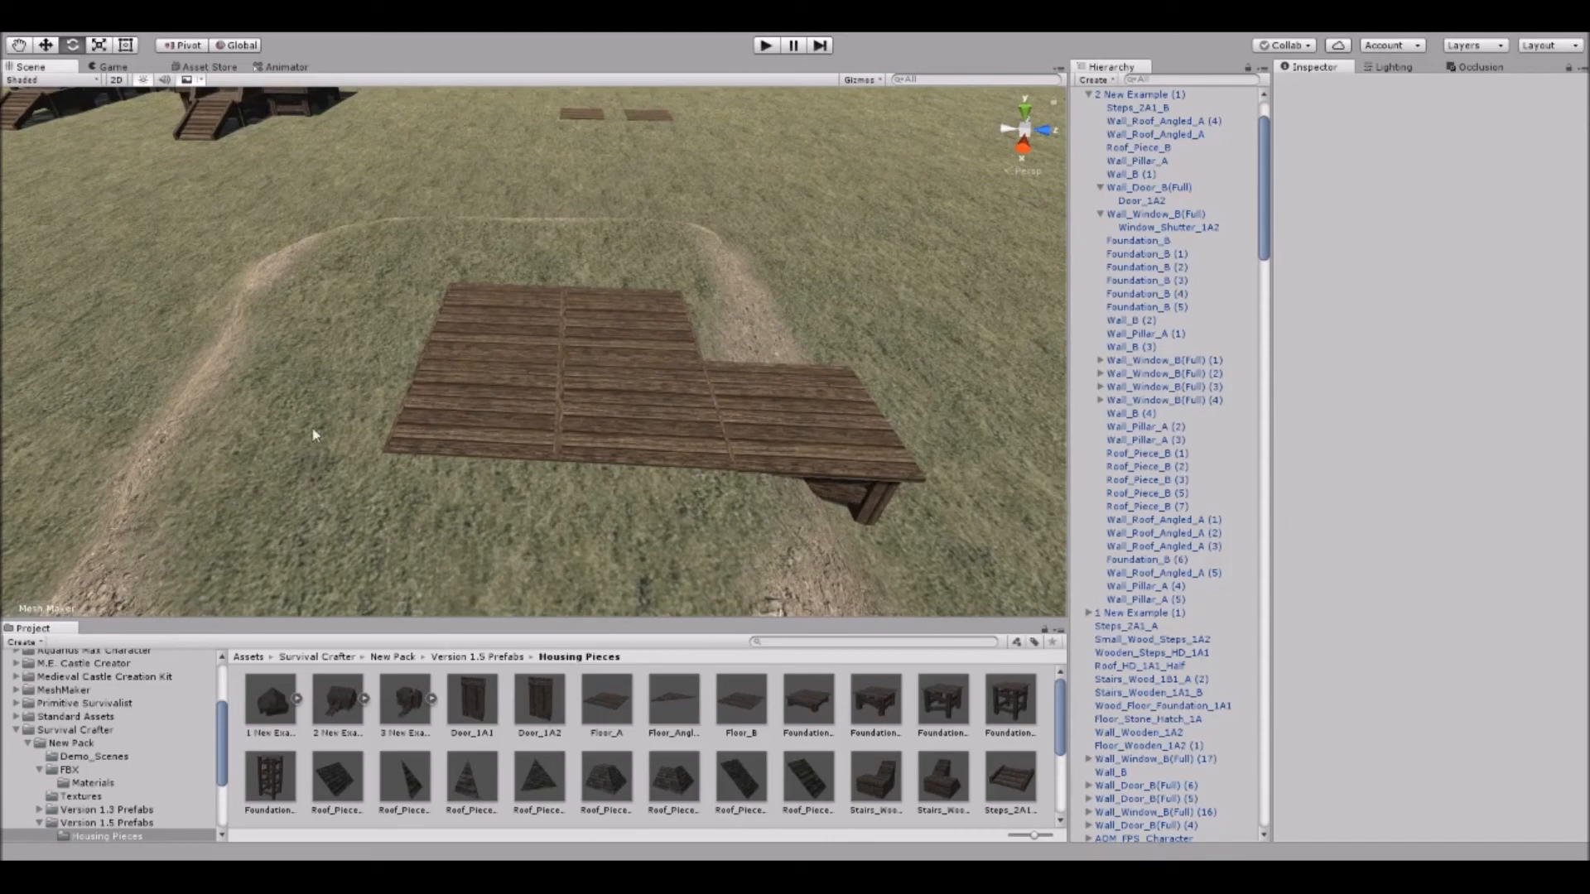
left_click(48, 608)
left_click(46, 566)
scroll(700, 251, "up", 2)
Duplicate the two end Floor_B tiles, shift the copies outward to Z 381, and delete them.
right_click_drag(700, 251, 706, 316)
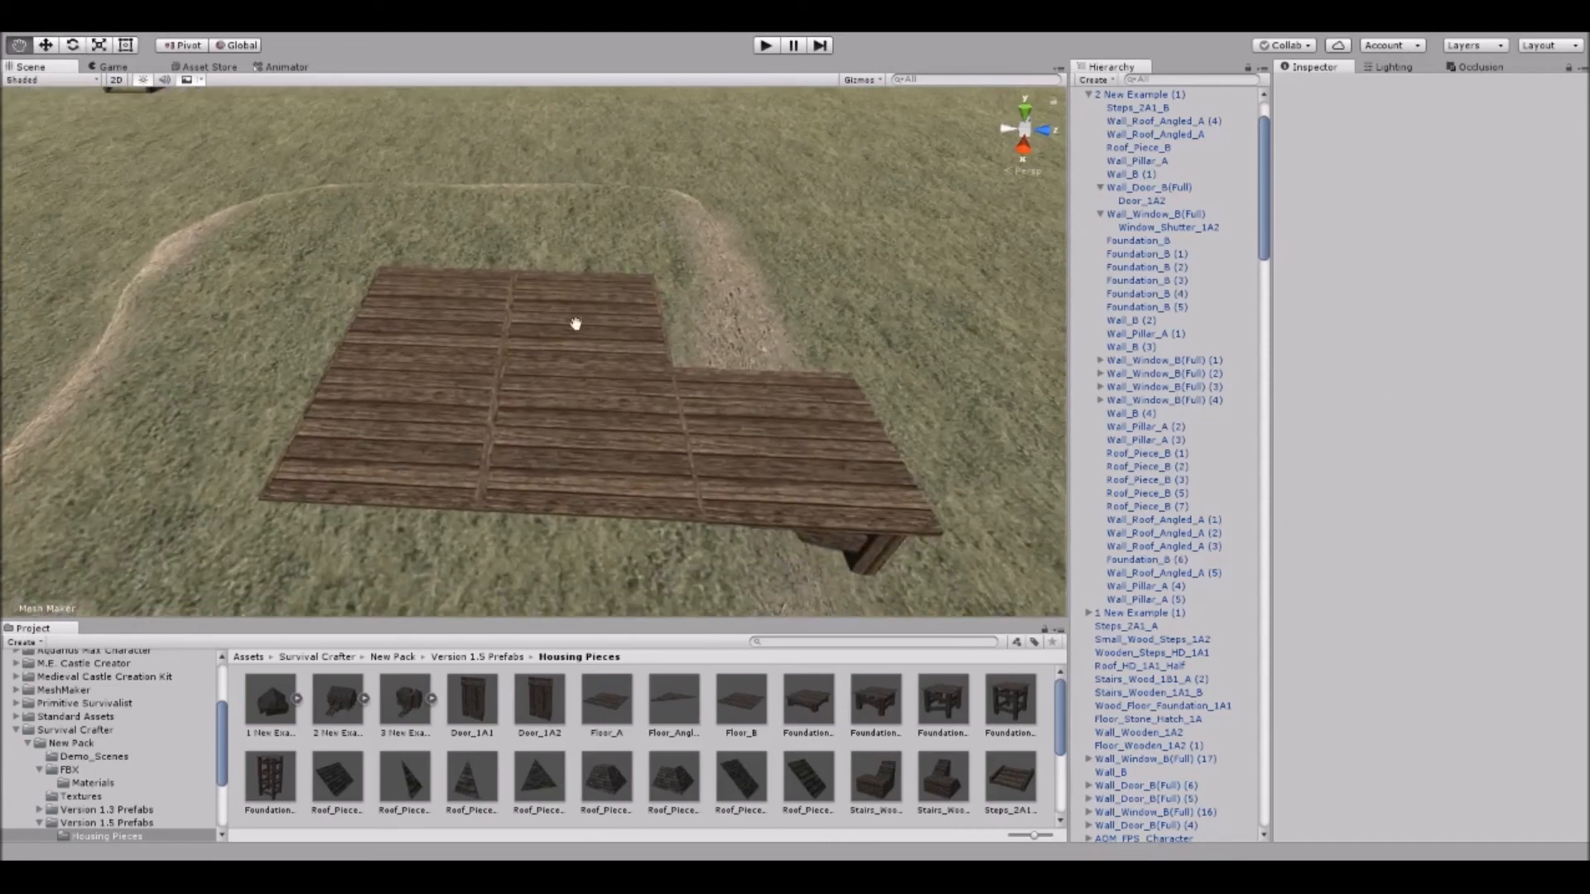
middle_click_drag(577, 332, 599, 313)
scroll(599, 312, "up", 2)
right_click_drag(600, 312, 599, 275)
left_click(582, 277)
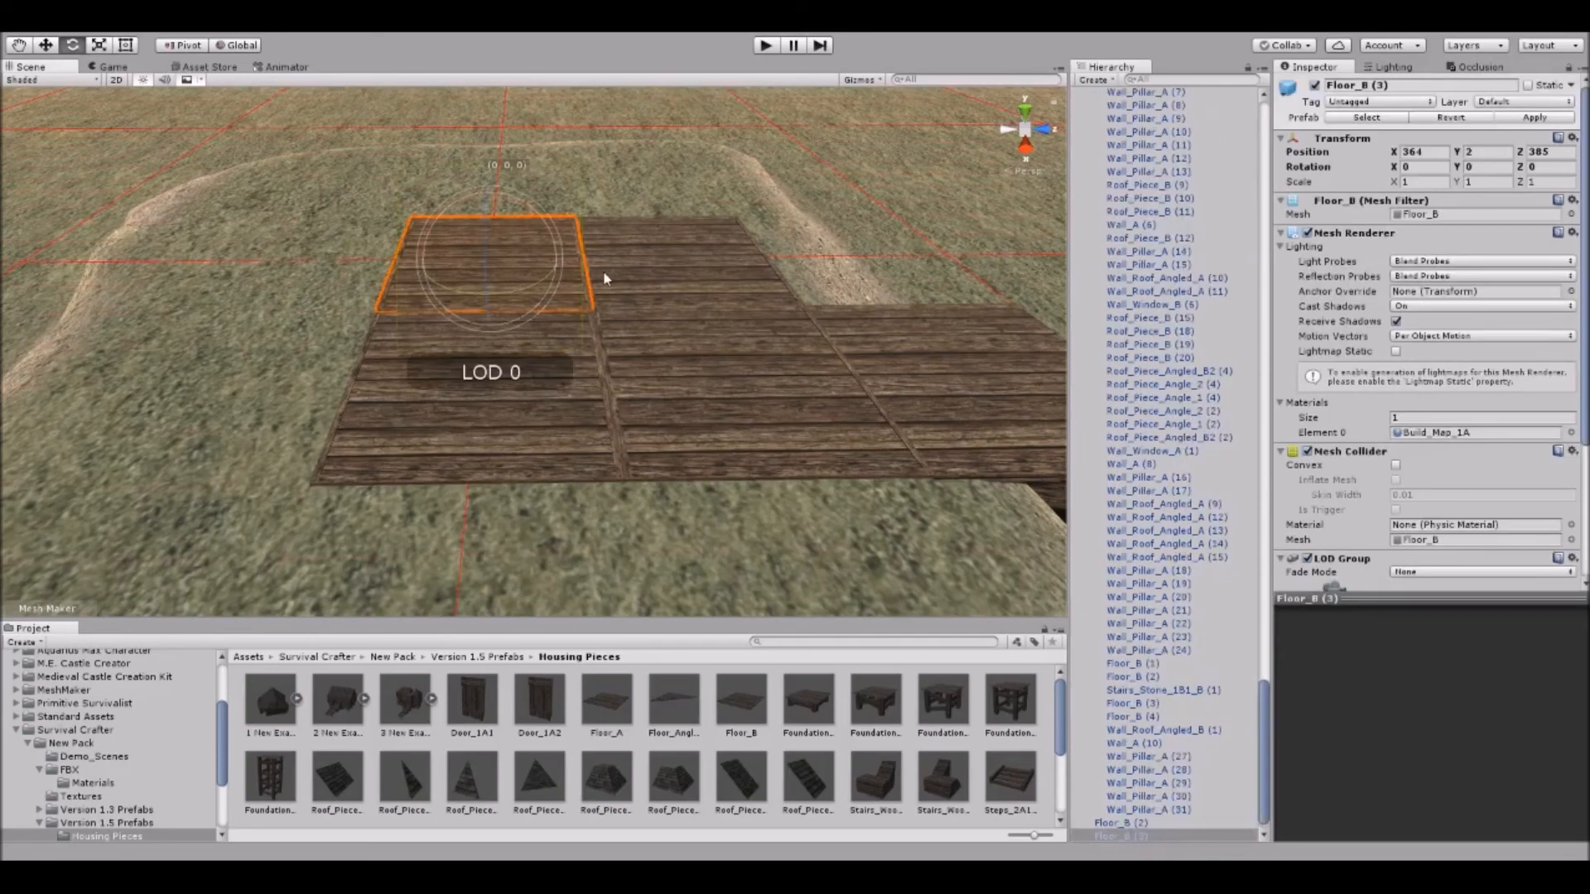
left_click(451, 404, "shift")
scroll(452, 402, "down", 3)
right_click_drag(619, 364, 589, 362)
key("w")
key("ctrl+d")
left_click_drag(608, 355, 436, 362)
middle_click_drag(774, 342, 713, 353)
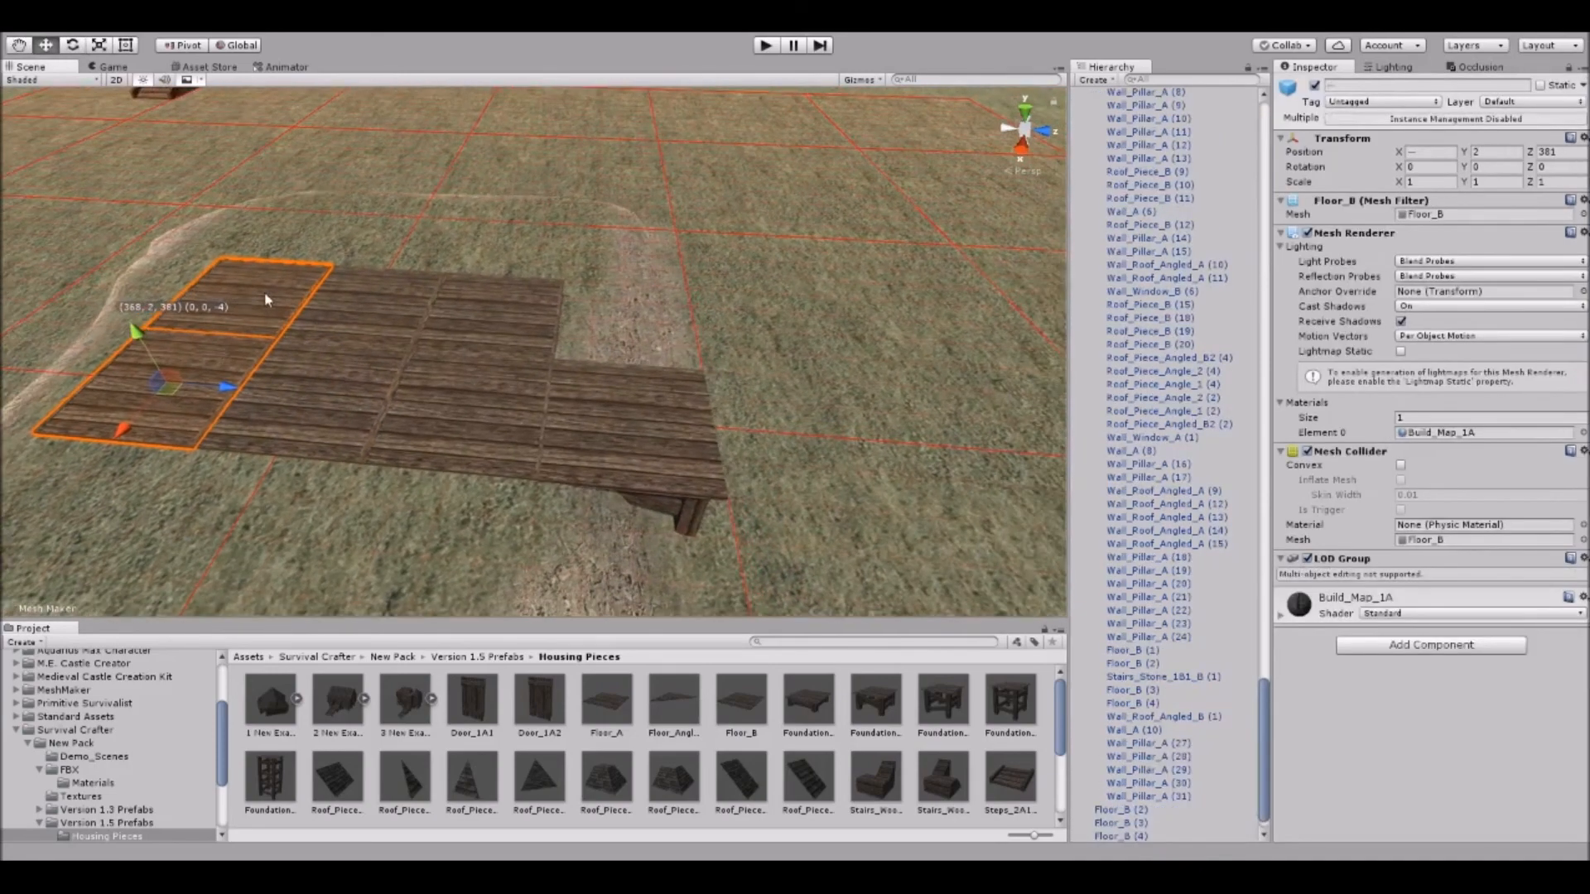
key("Delete")
Duplicate the Foundation_B piece one tile back to fill the notch beside the floor, and select both foundations.
scroll(467, 311, "up", 1)
middle_click_drag(468, 311, 375, 315)
left_click(608, 470)
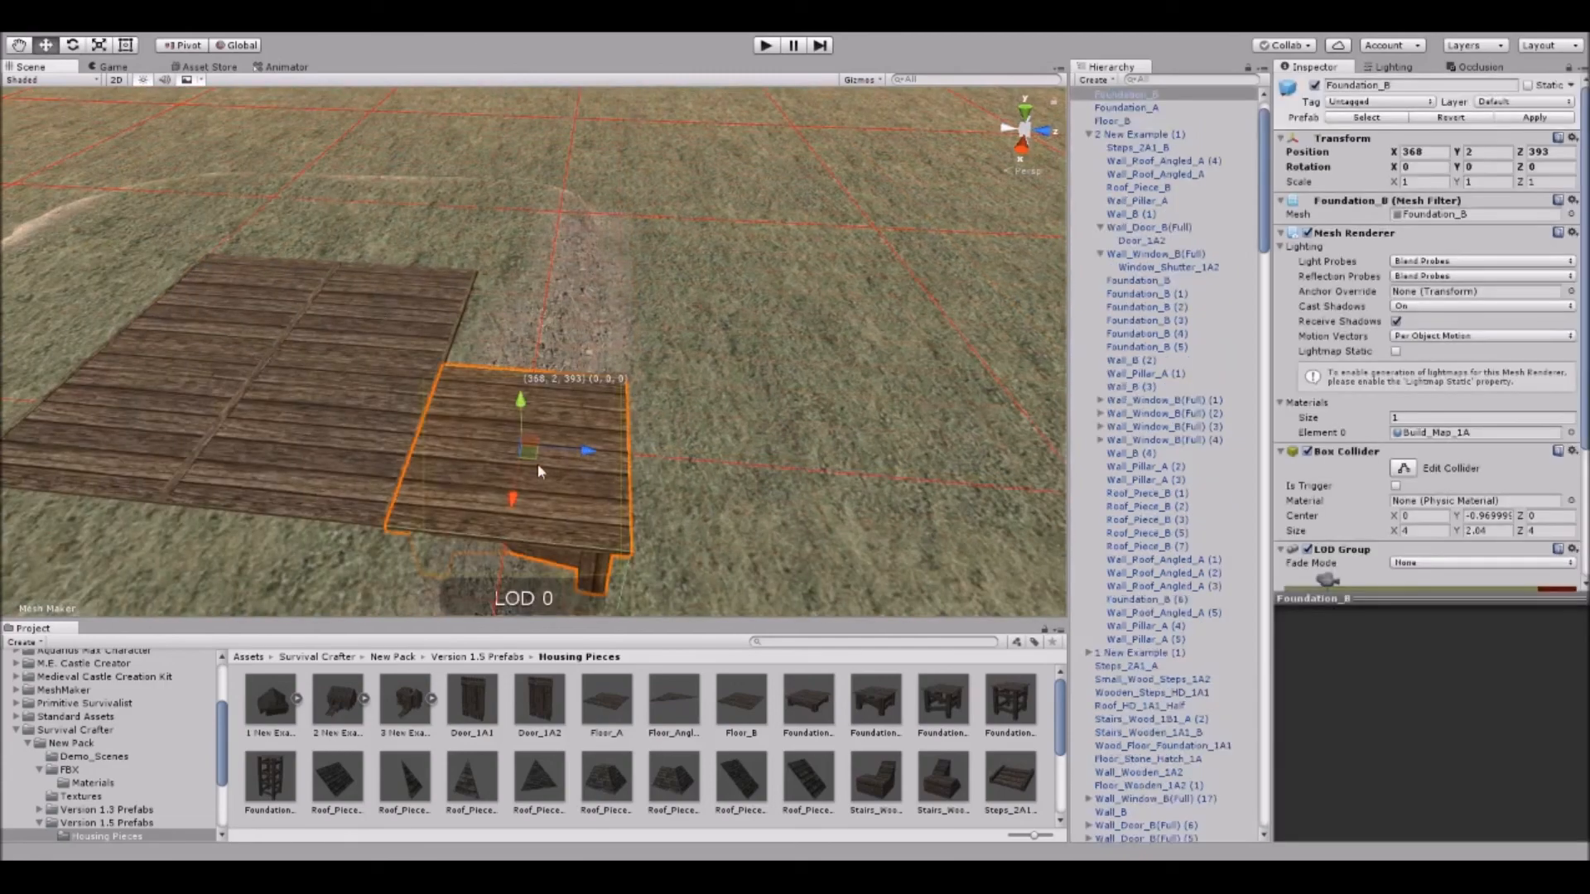
key("ctrl+d")
left_click_drag(522, 474, 549, 339)
left_click(574, 471, "shift")
Duplicate the selected pair of foundations one tile outward to Z 397, then deselect them.
right_click_drag(575, 443, 568, 405)
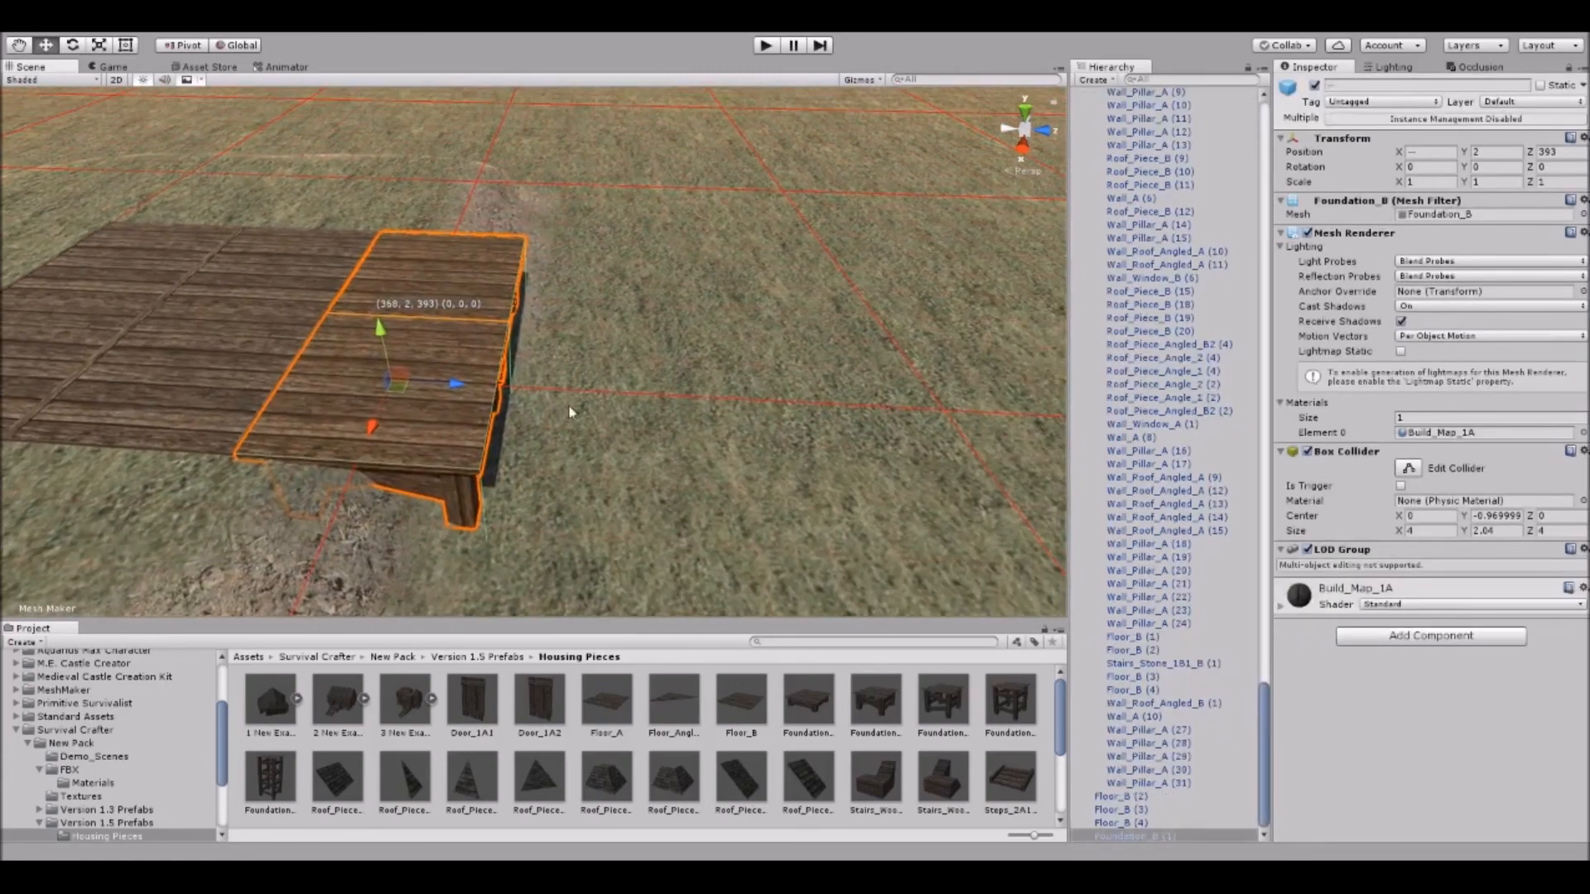
key("ctrl+d")
left_click_drag(456, 385, 664, 400)
left_click(854, 441)
Duplicate the two front Foundation_B pieces one tile forward to X 372, extending the platform past the slope.
right_click_drag(764, 397, 710, 360)
left_click(631, 369)
left_click(716, 363, "shift")
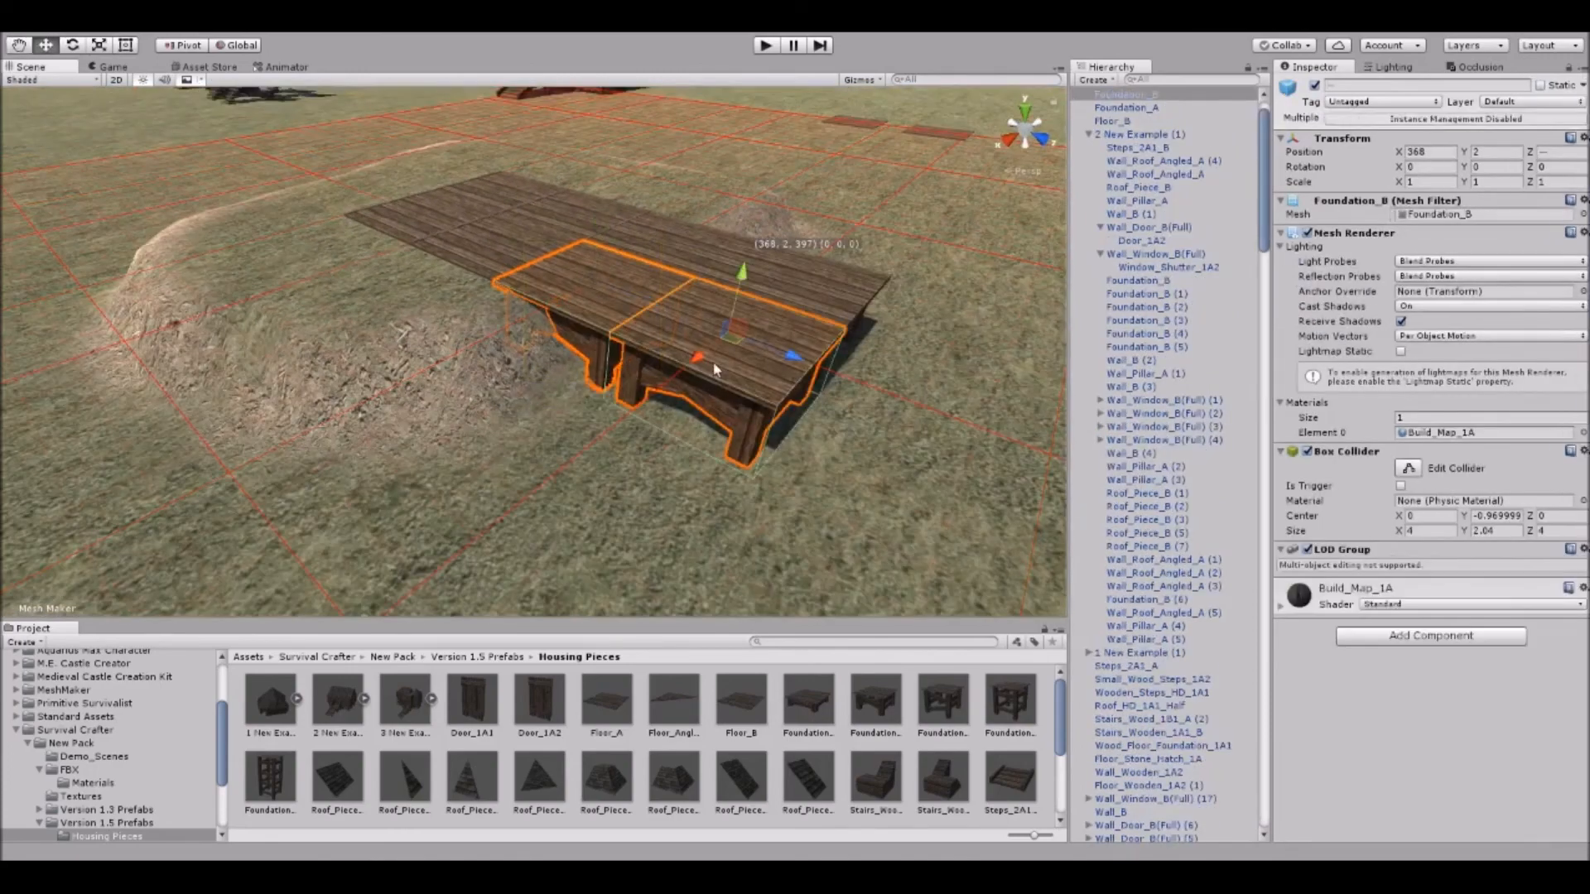
key("ctrl+d")
left_click_drag(555, 313, 442, 365)
left_click(298, 400)
right_click_drag(414, 437, 612, 356)
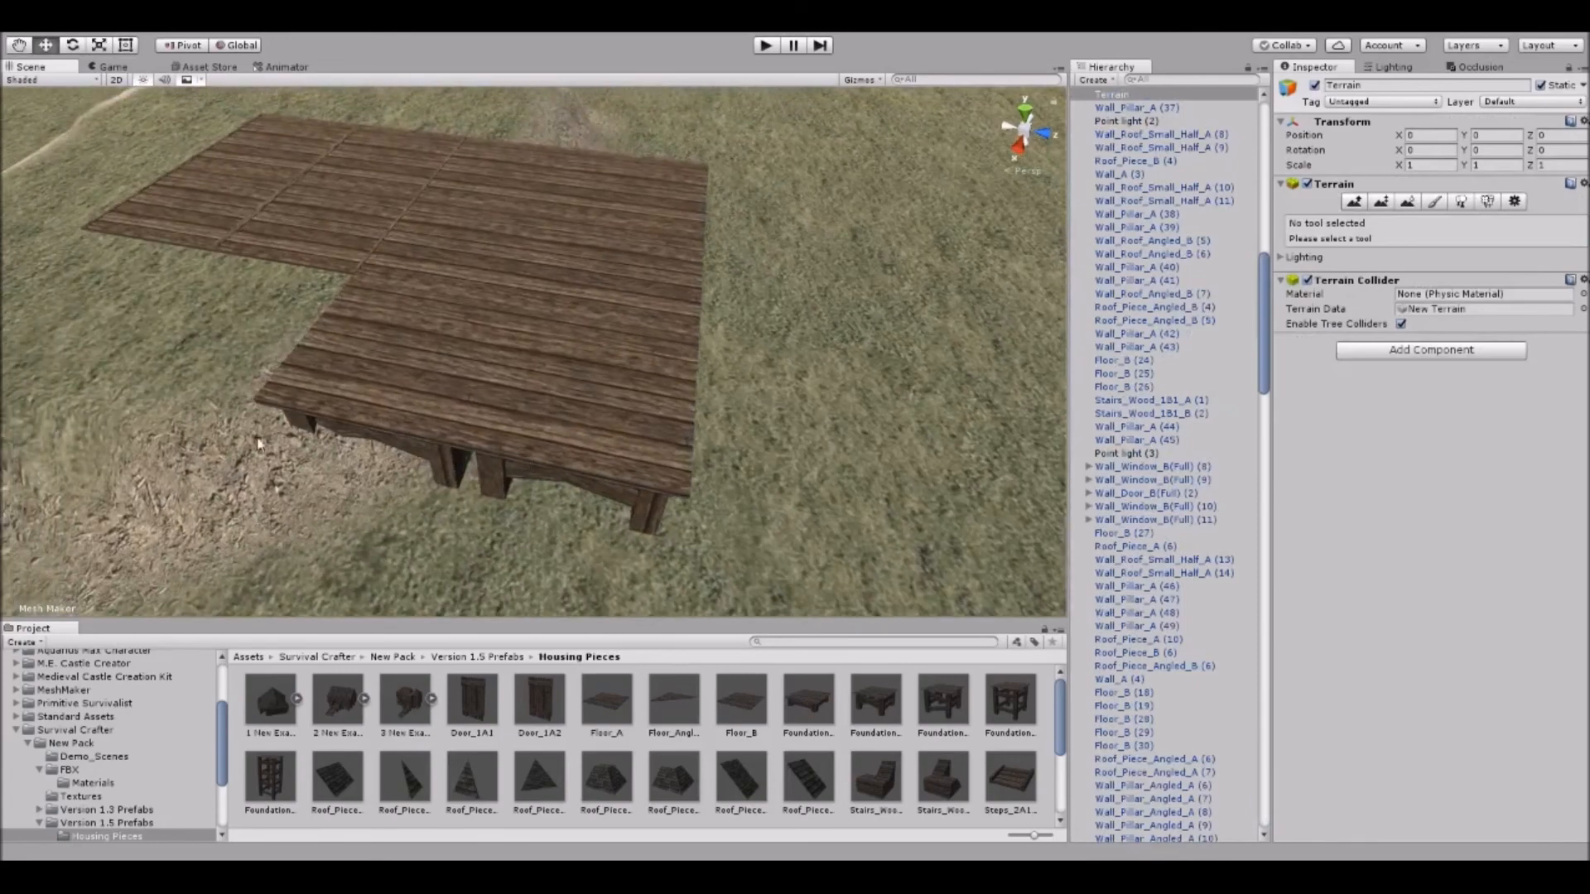
Place the Stairs_Wood_1B1_A_B piece beside the front foundations at X 372, Y 0, Z 401.
right_click_drag(379, 286, 410, 242)
scroll(425, 255, "down", 3)
middle_click_drag(320, 397, 314, 350)
right_click_drag(313, 351, 504, 565)
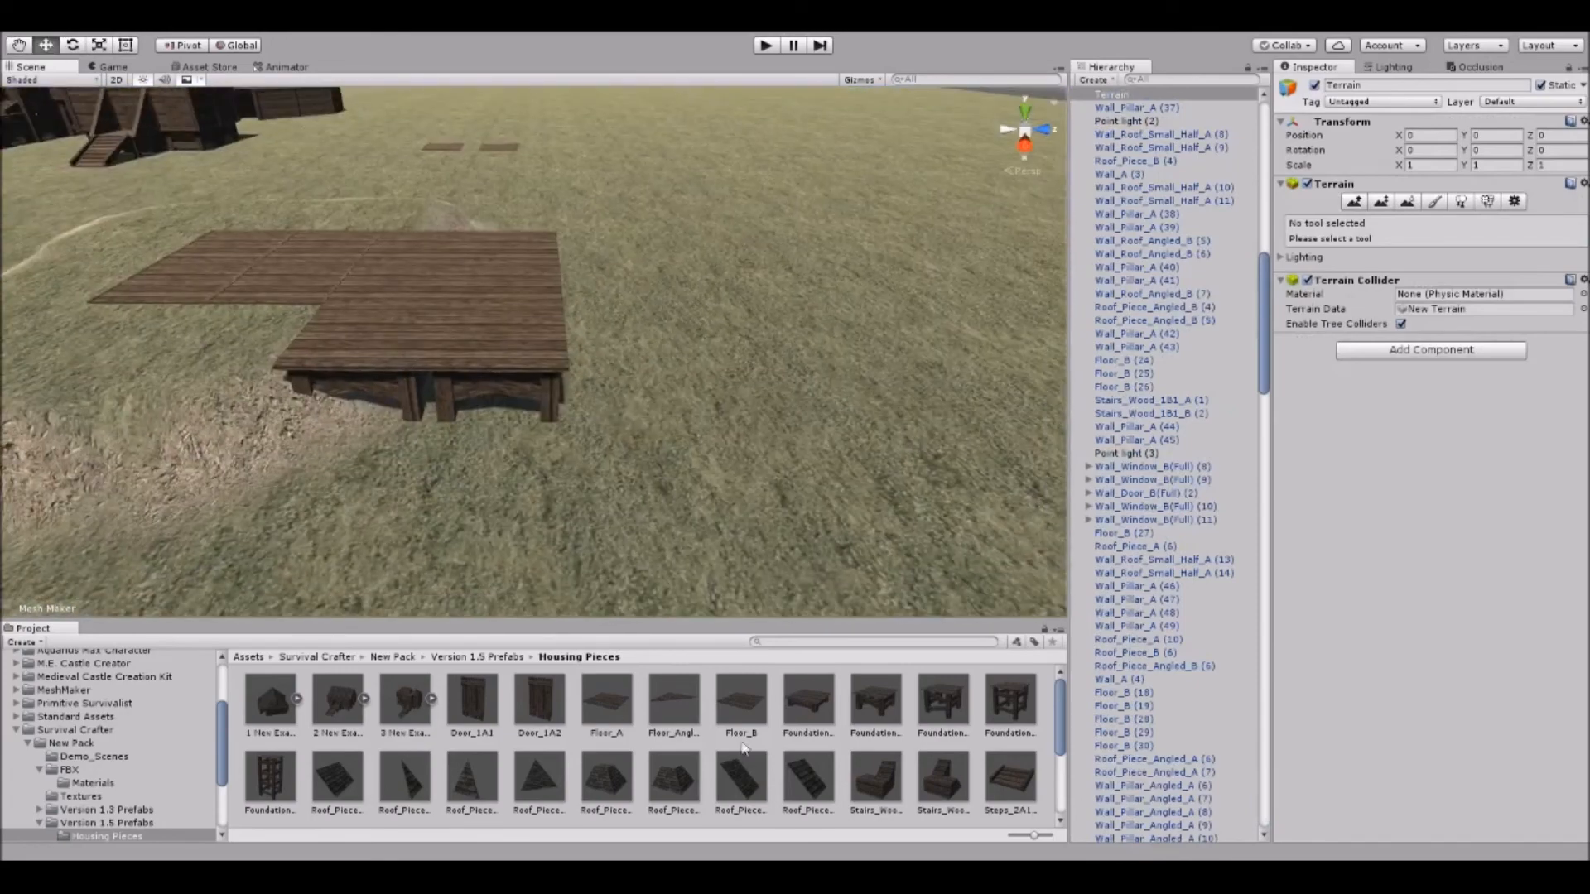
scroll(743, 748, "down", 1)
left_click_drag(874, 745, 618, 390)
scroll(80, 775, "down", 2)
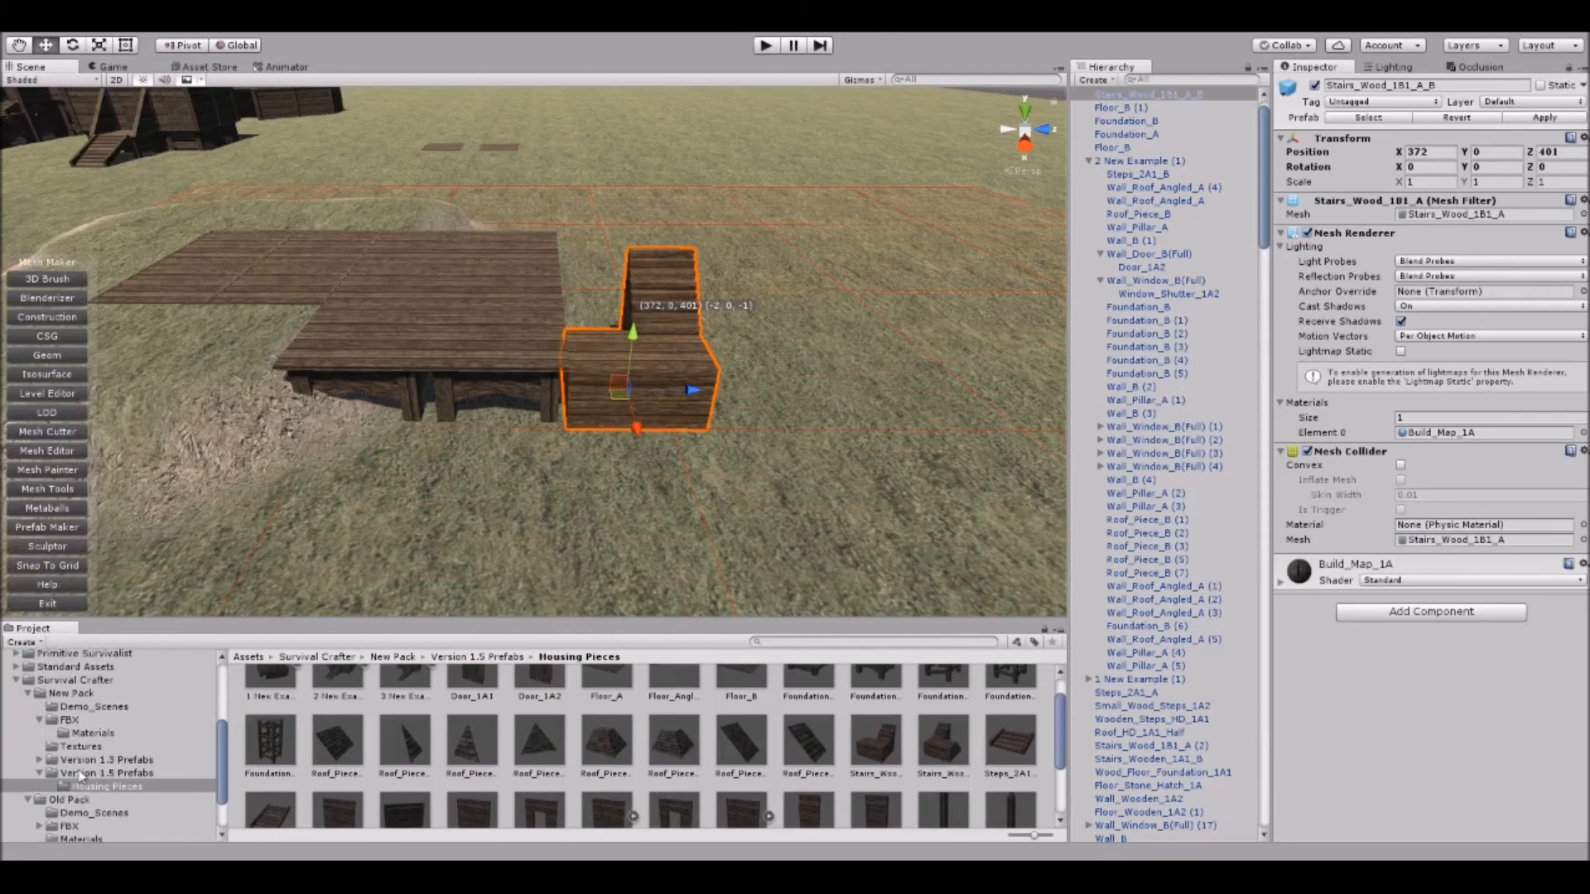
Try to rotate the stairs piece beside the platform, and delete it from the scene.
scroll(706, 487, "up", 4)
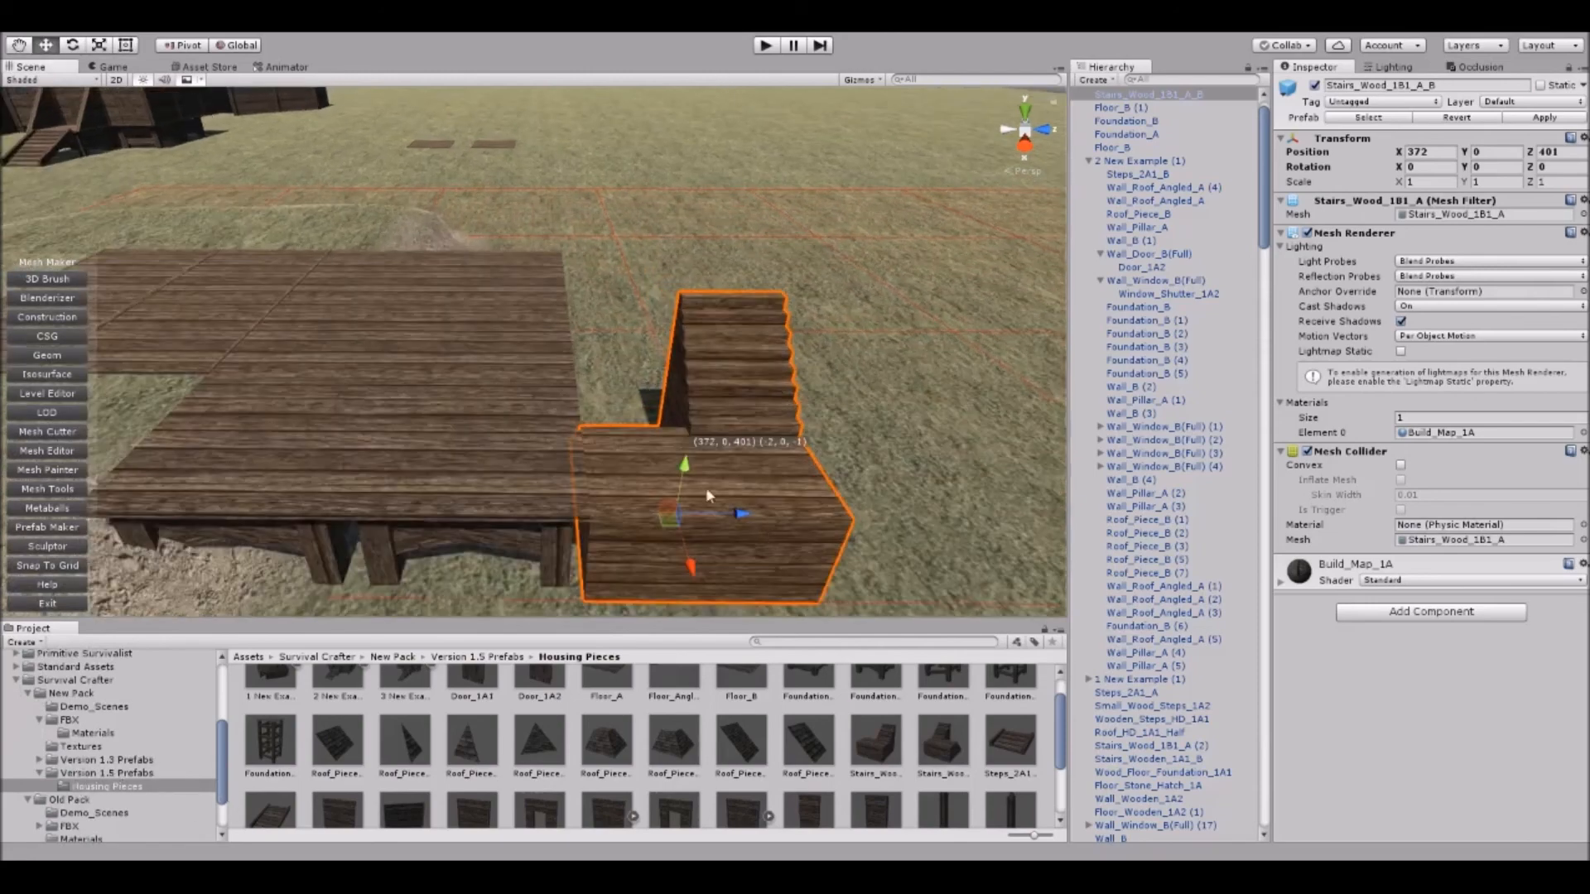
scroll(678, 519, "down", 2)
key("e")
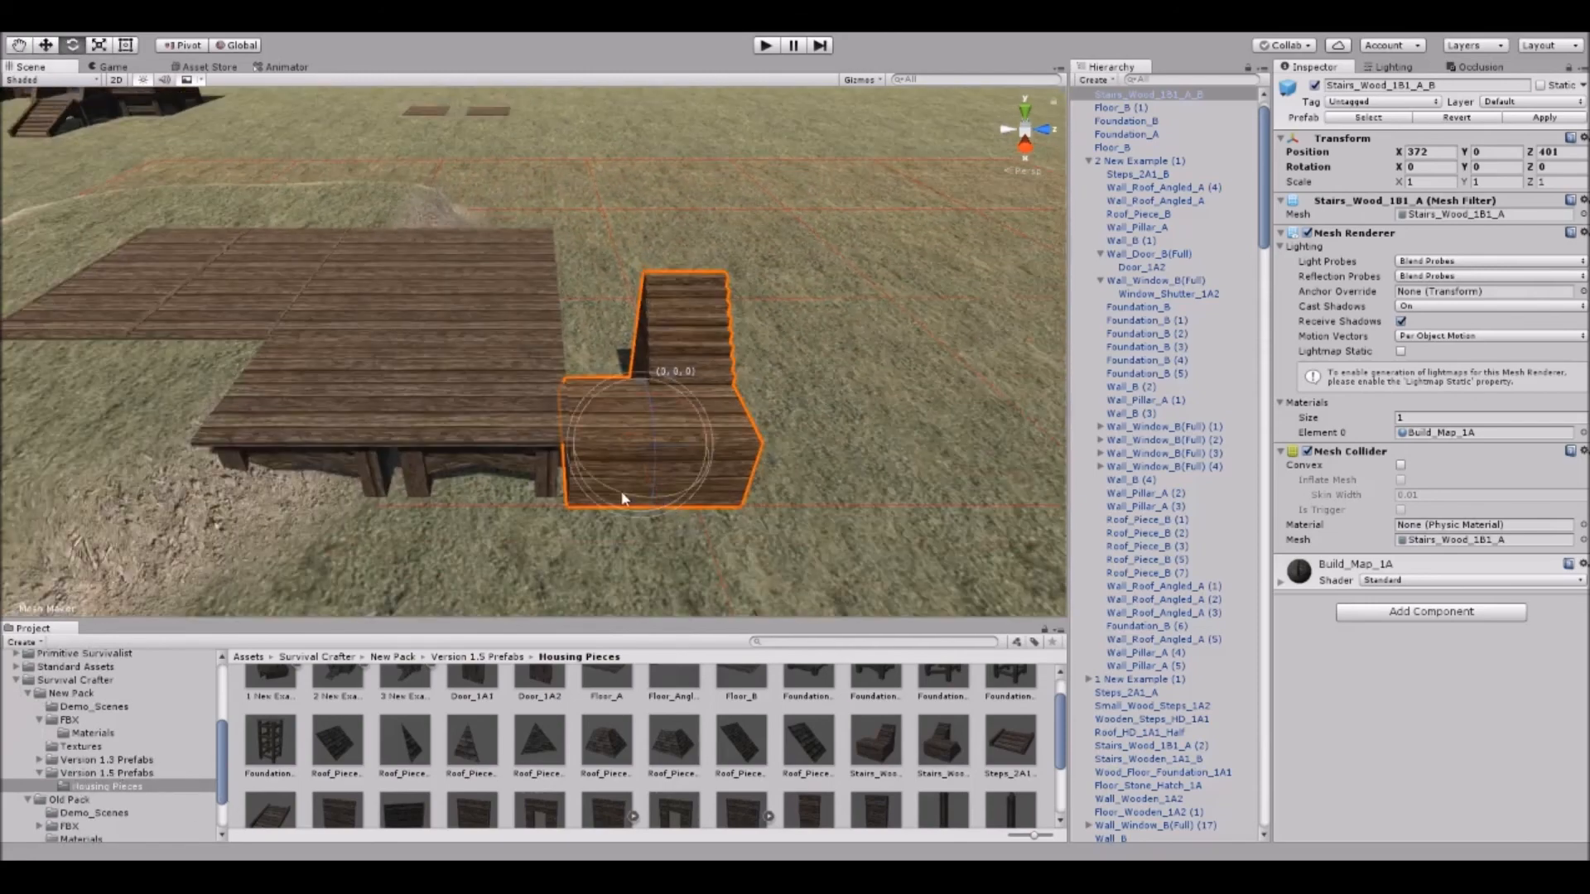
left_click_drag(768, 510, 823, 406)
right_click_drag(683, 419, 623, 372)
right_click_drag(590, 433, 484, 361)
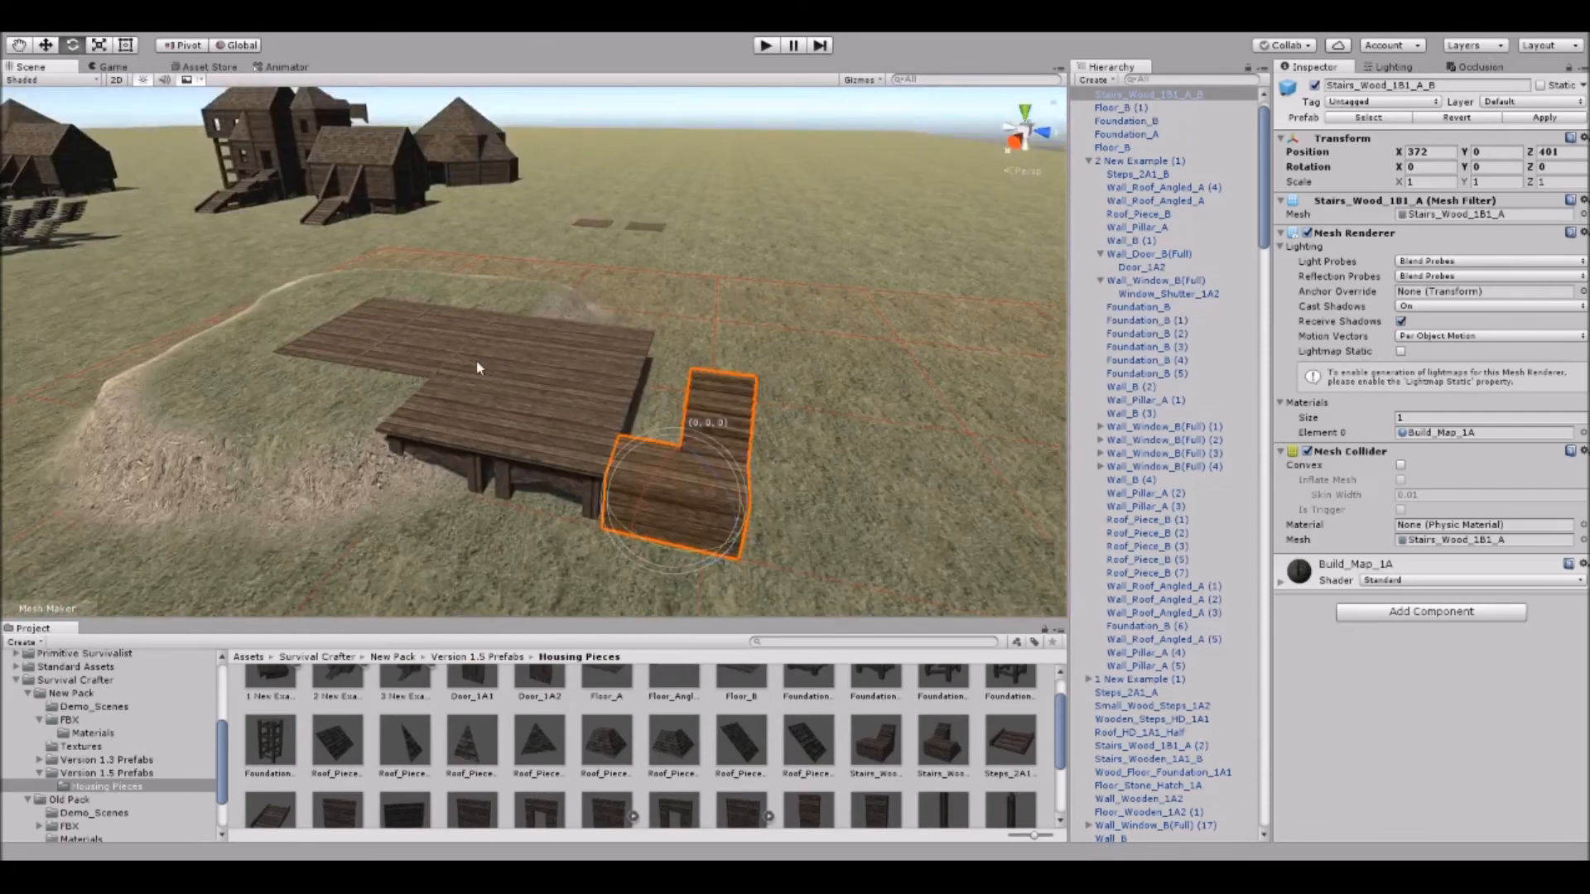
key("Delete")
Examine the extended L-shaped platform from several angles against the example houses.
right_click_drag(648, 409, 593, 207)
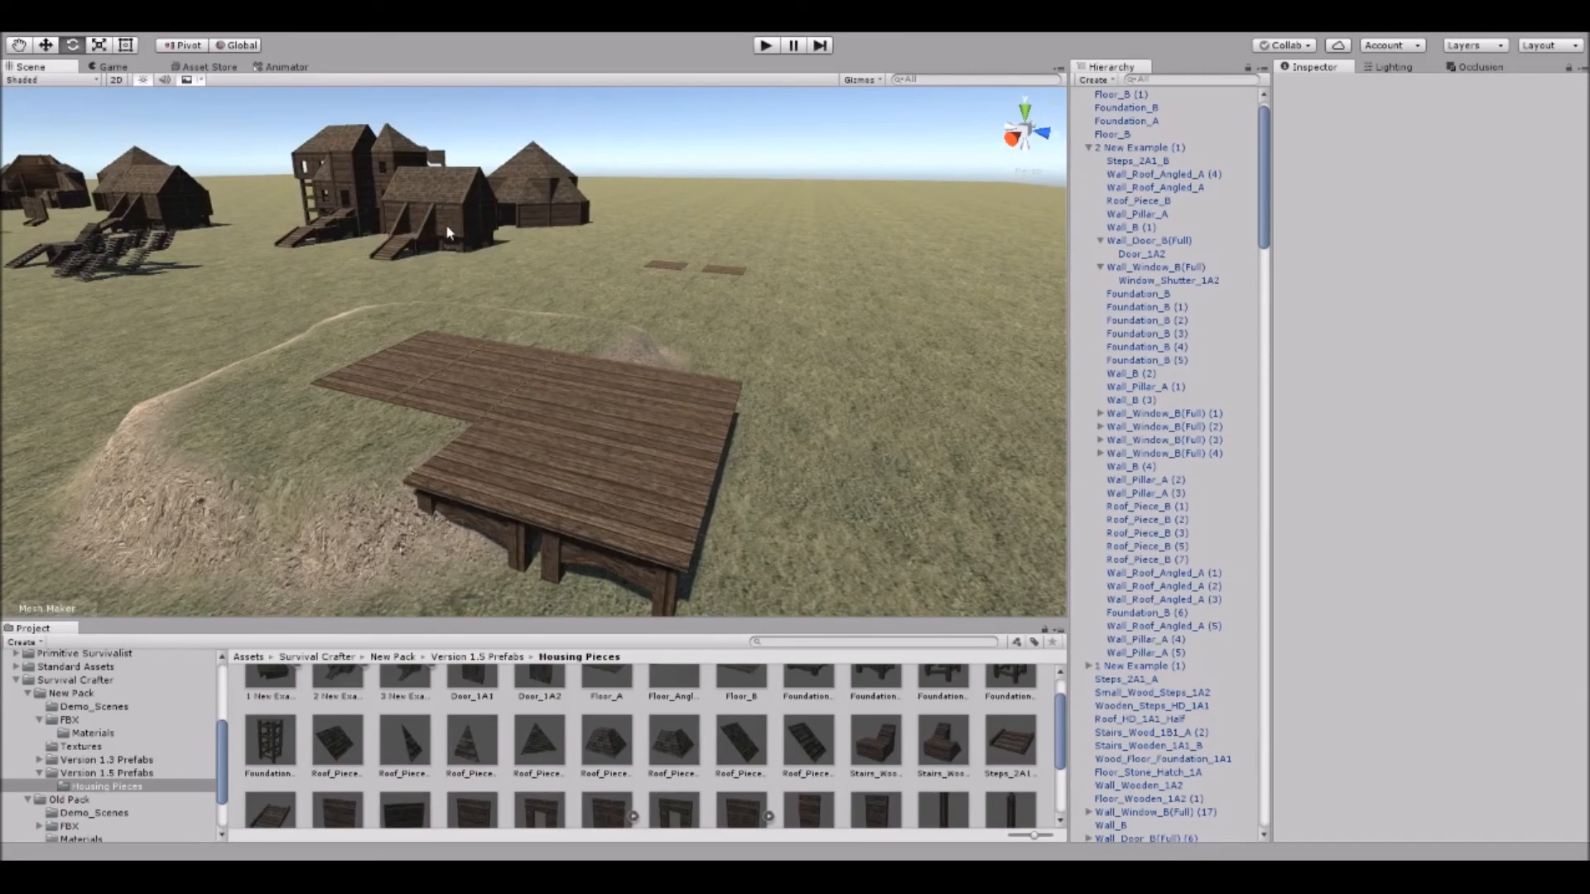
right_click_drag(453, 409, 351, 376)
middle_click_drag(352, 376, 448, 398)
mouse_move(447, 397)
right_mouse_down()
mouse_move(405, 472)
mouse_move(445, 391)
right_mouse_up()
scroll(445, 391, "up", 3)
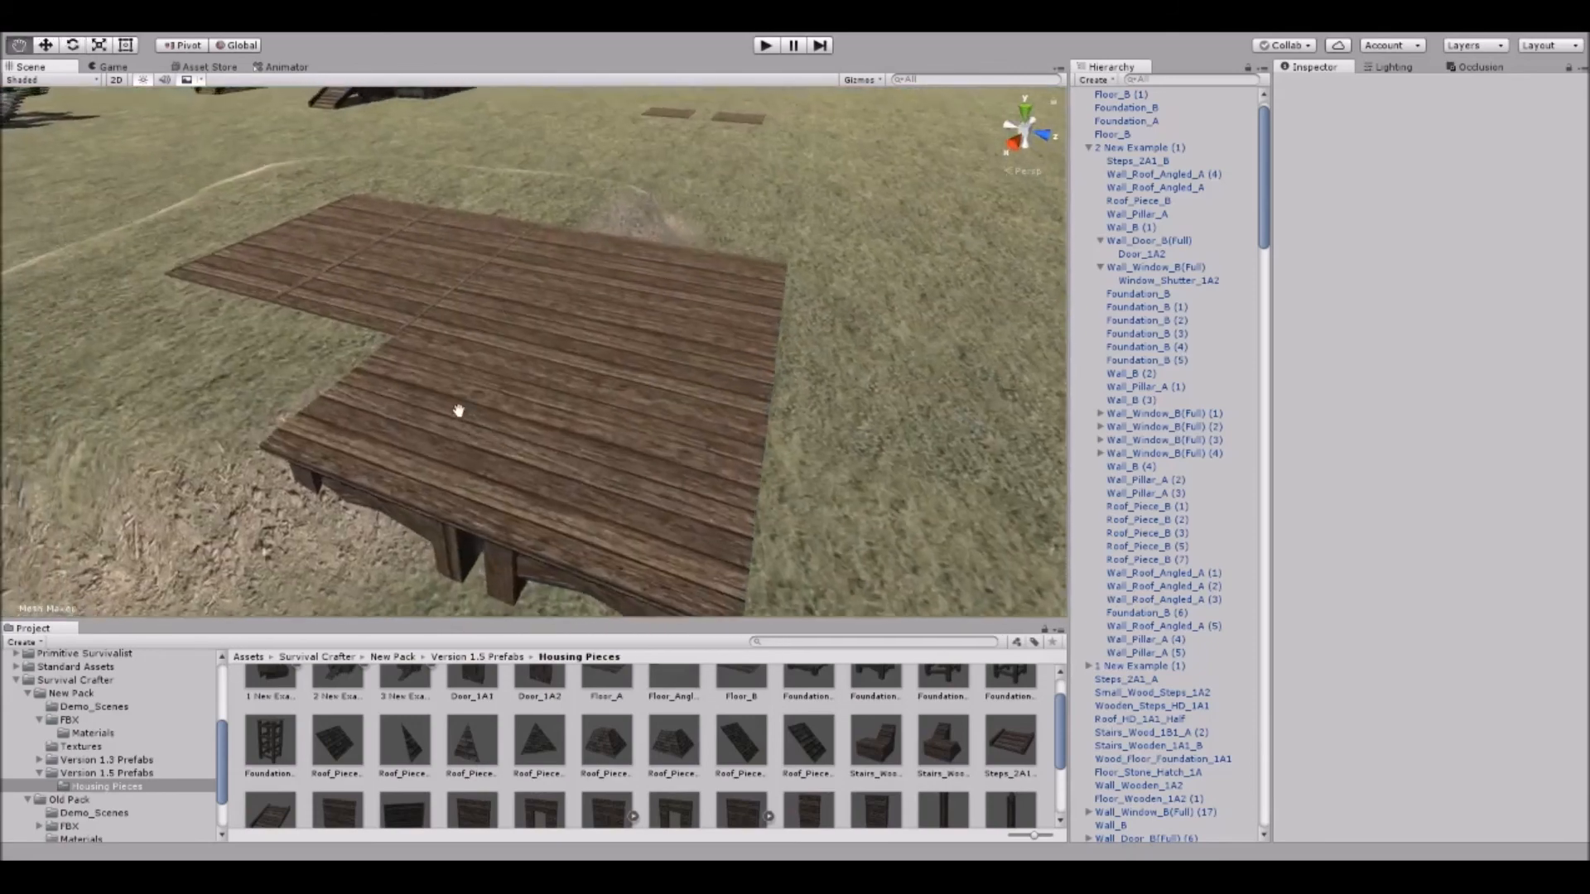
middle_click_drag(459, 410, 486, 386)
scroll(486, 387, "down", 3)
right_click_drag(589, 417, 621, 435)
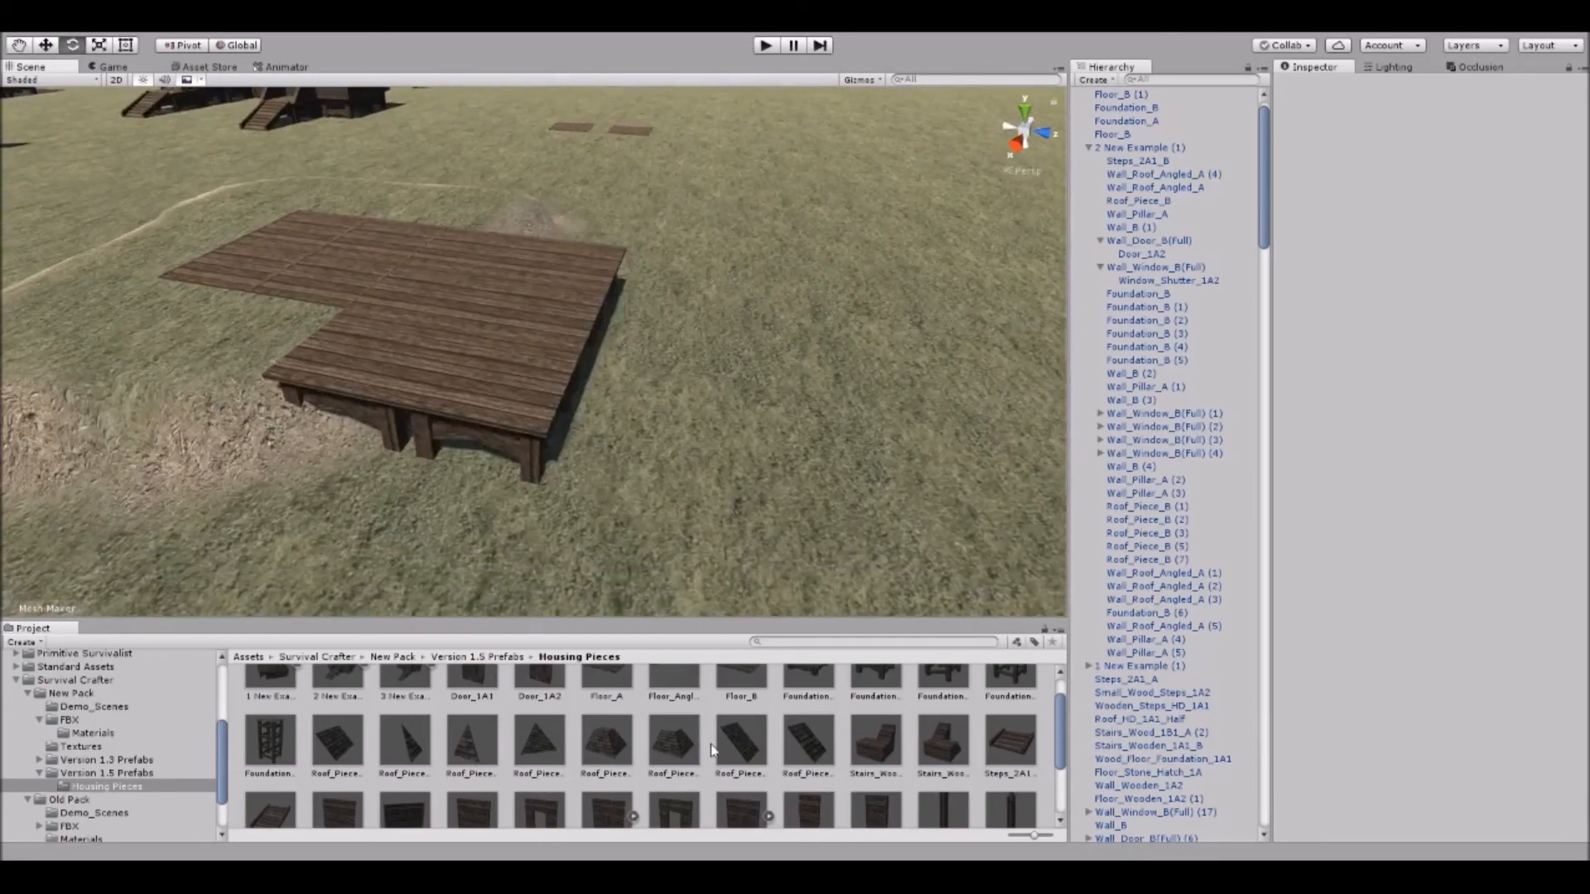
Preview the 1 New Example prefab and look through the whole set of Housing Pieces prefabs.
scroll(713, 750, "up", 1)
left_click(265, 702)
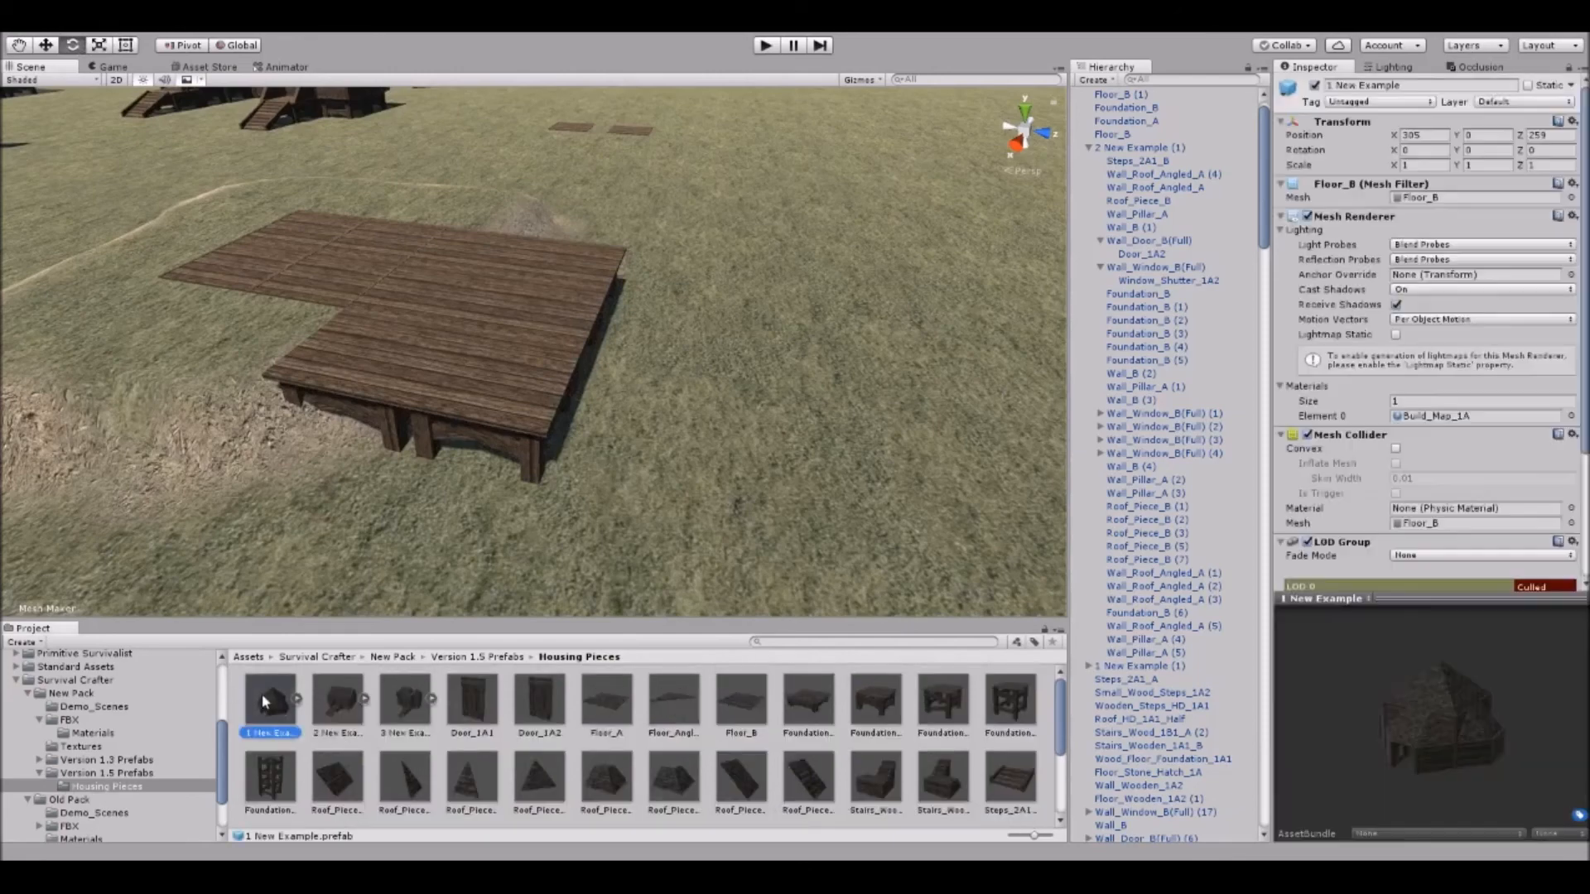
scroll(686, 747, "down", 2)
key("ctrl+a")
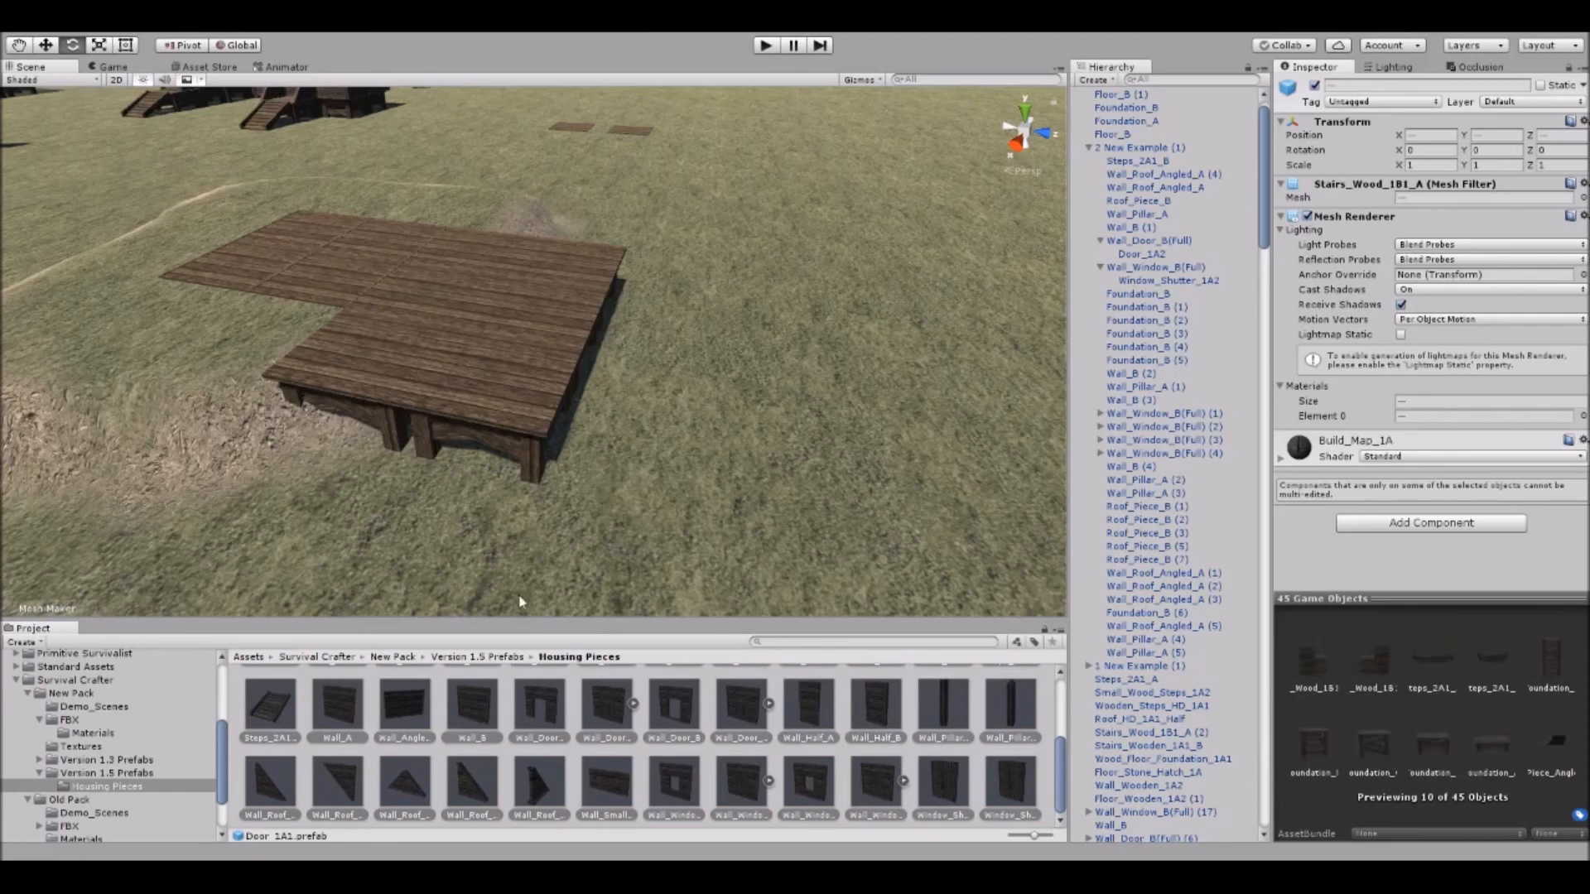
left_click(779, 760)
scroll(718, 727, "up", 3)
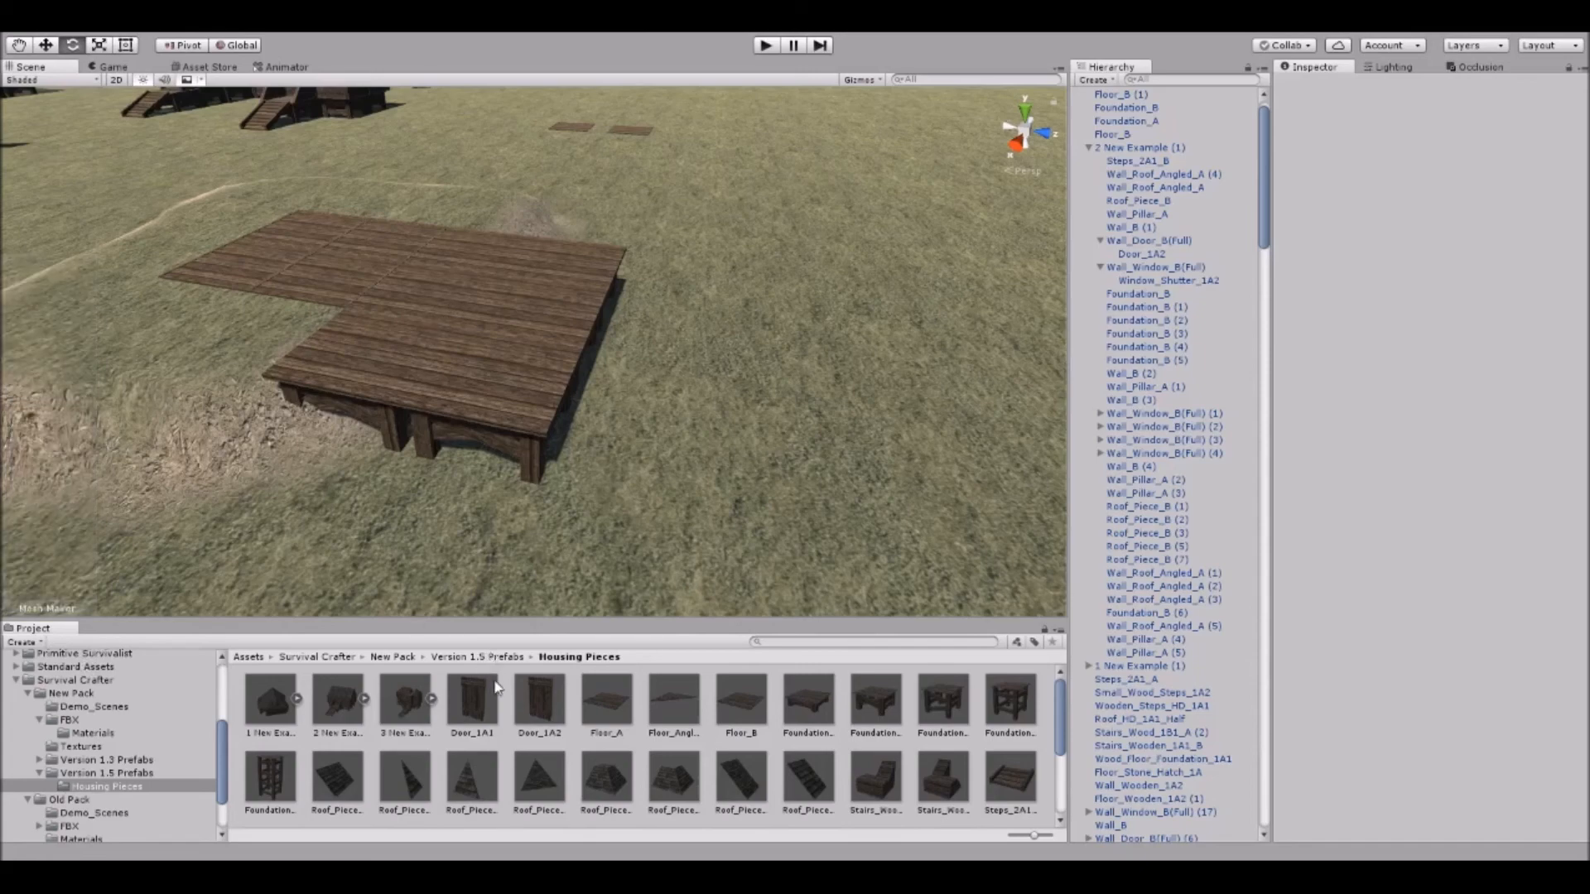
Browse the Primitive Survivalist prefabs to the Cliff Rocks (Large) folder and preview Cliff_Rock_1A1_Flat_Small.
right_click_drag(510, 354, 550, 341)
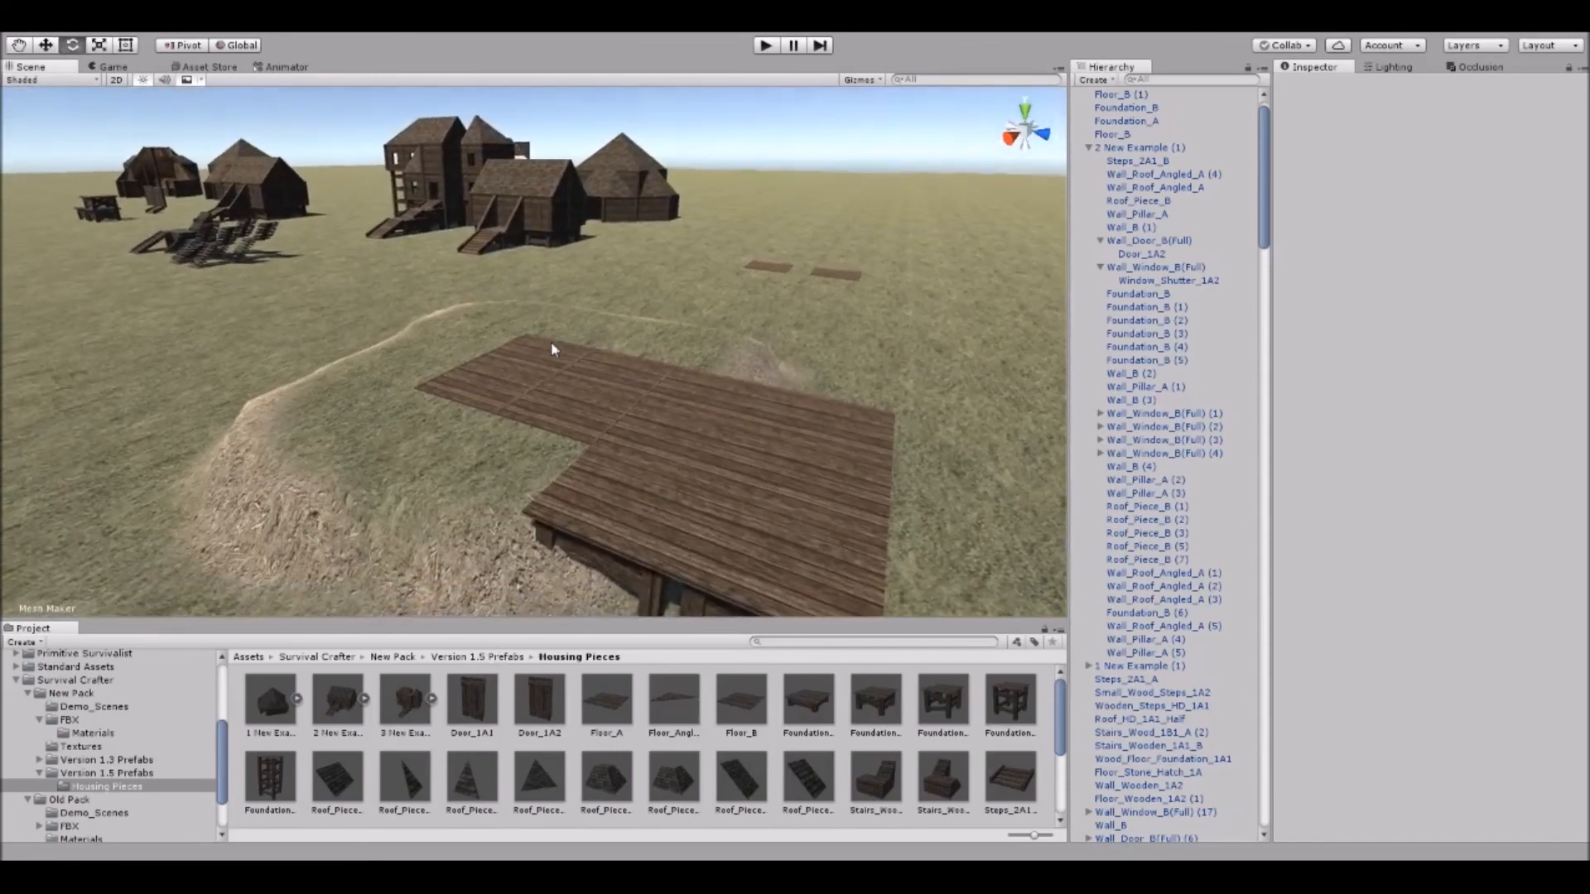
scroll(553, 342, "down", 2)
middle_click_drag(536, 331, 535, 332)
scroll(534, 330, "down", 2)
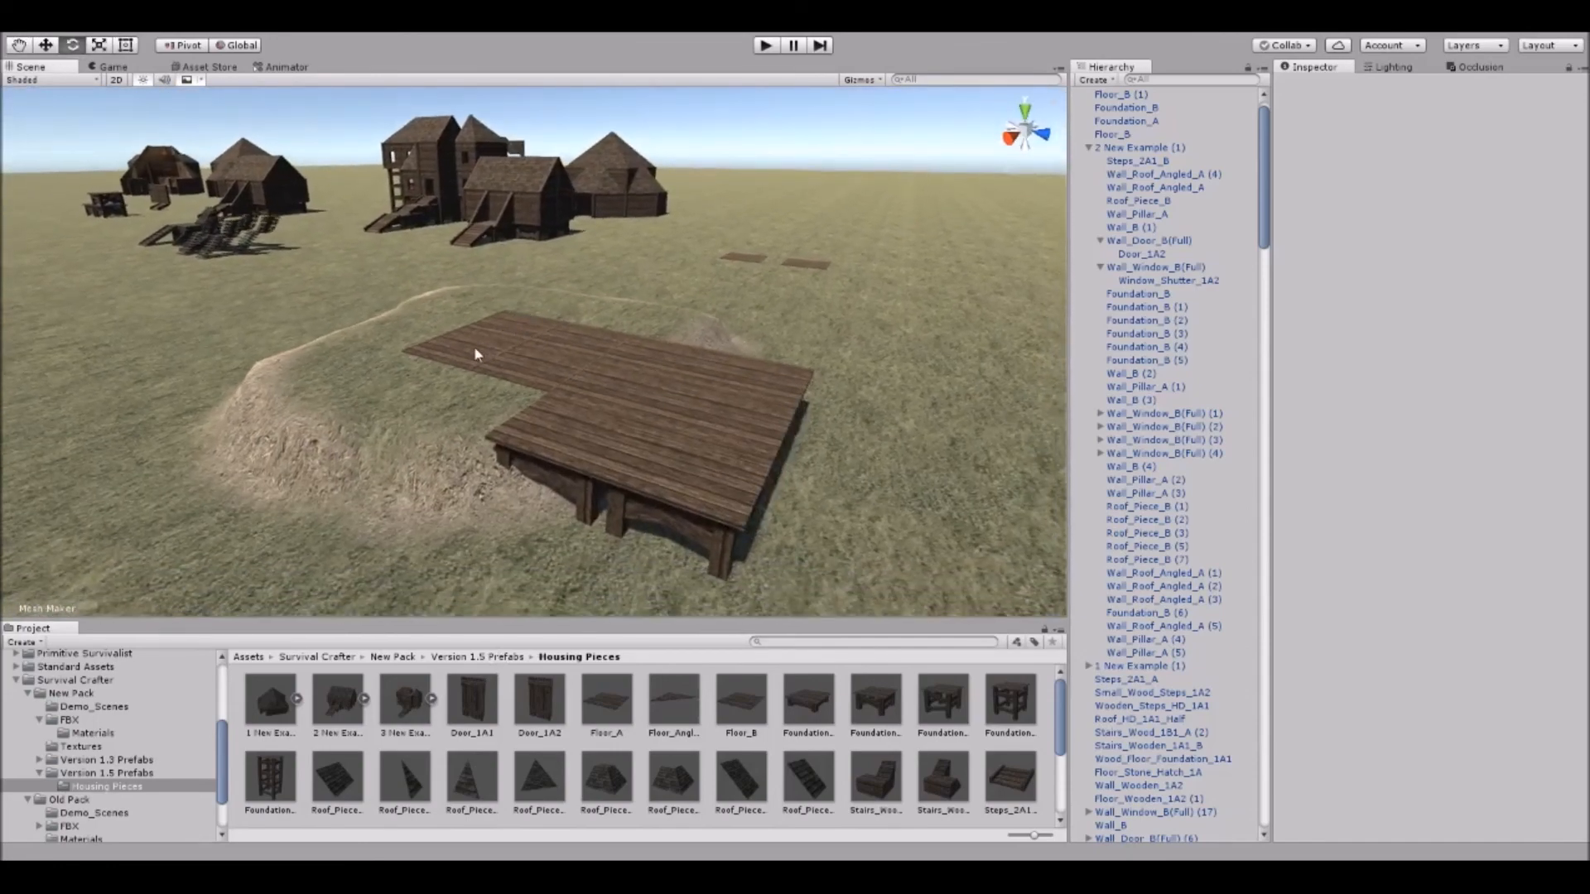
left_click(48, 608)
left_click(123, 655)
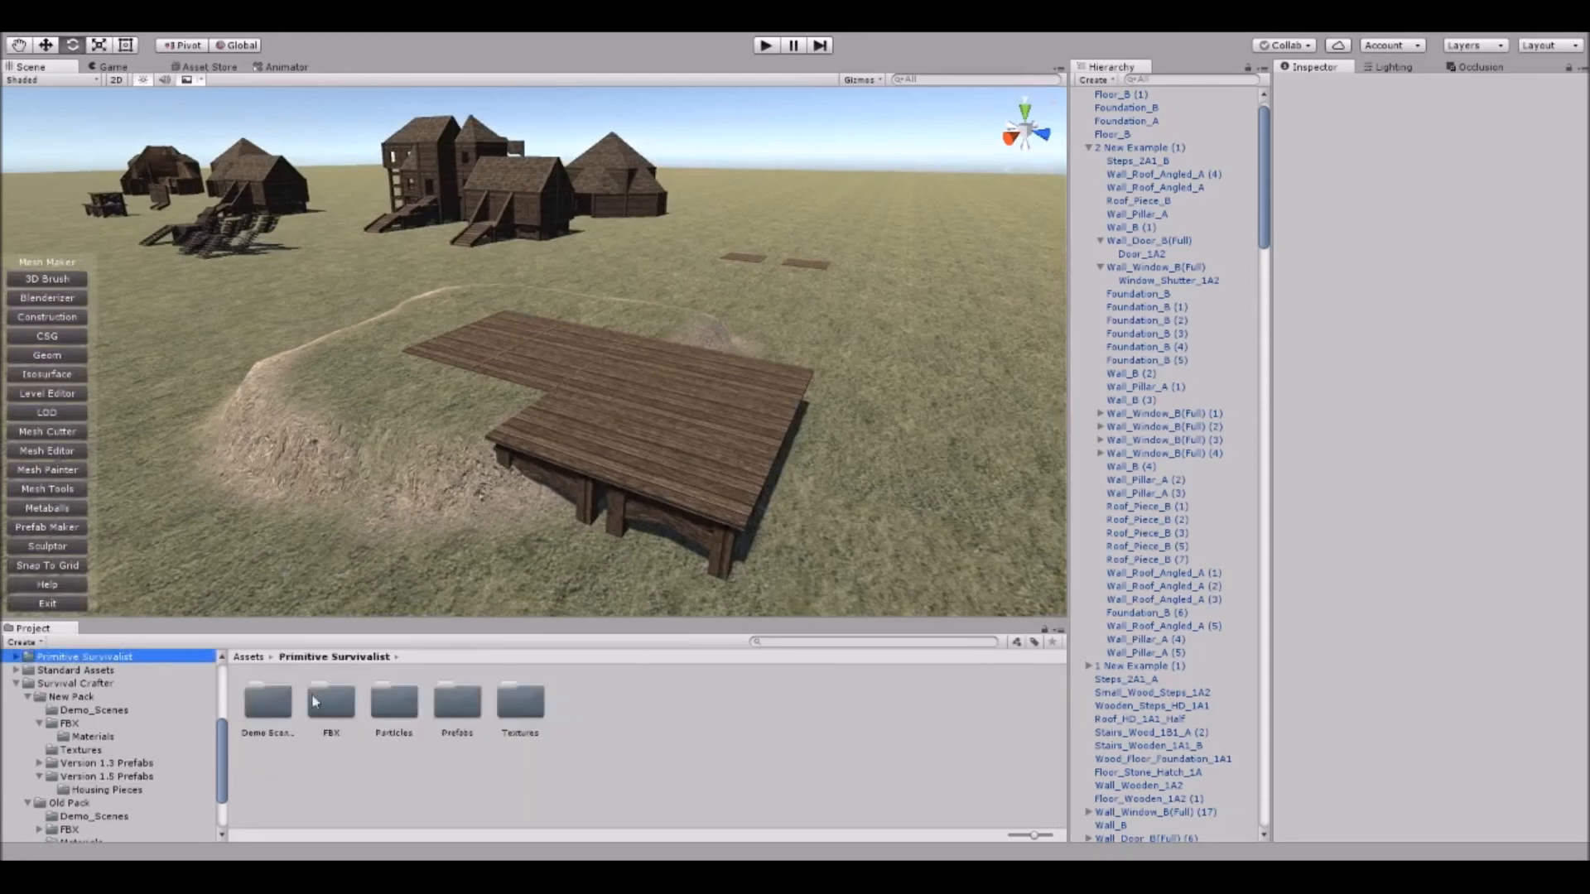
left_click(447, 705)
double_click(447, 706)
double_click(394, 704)
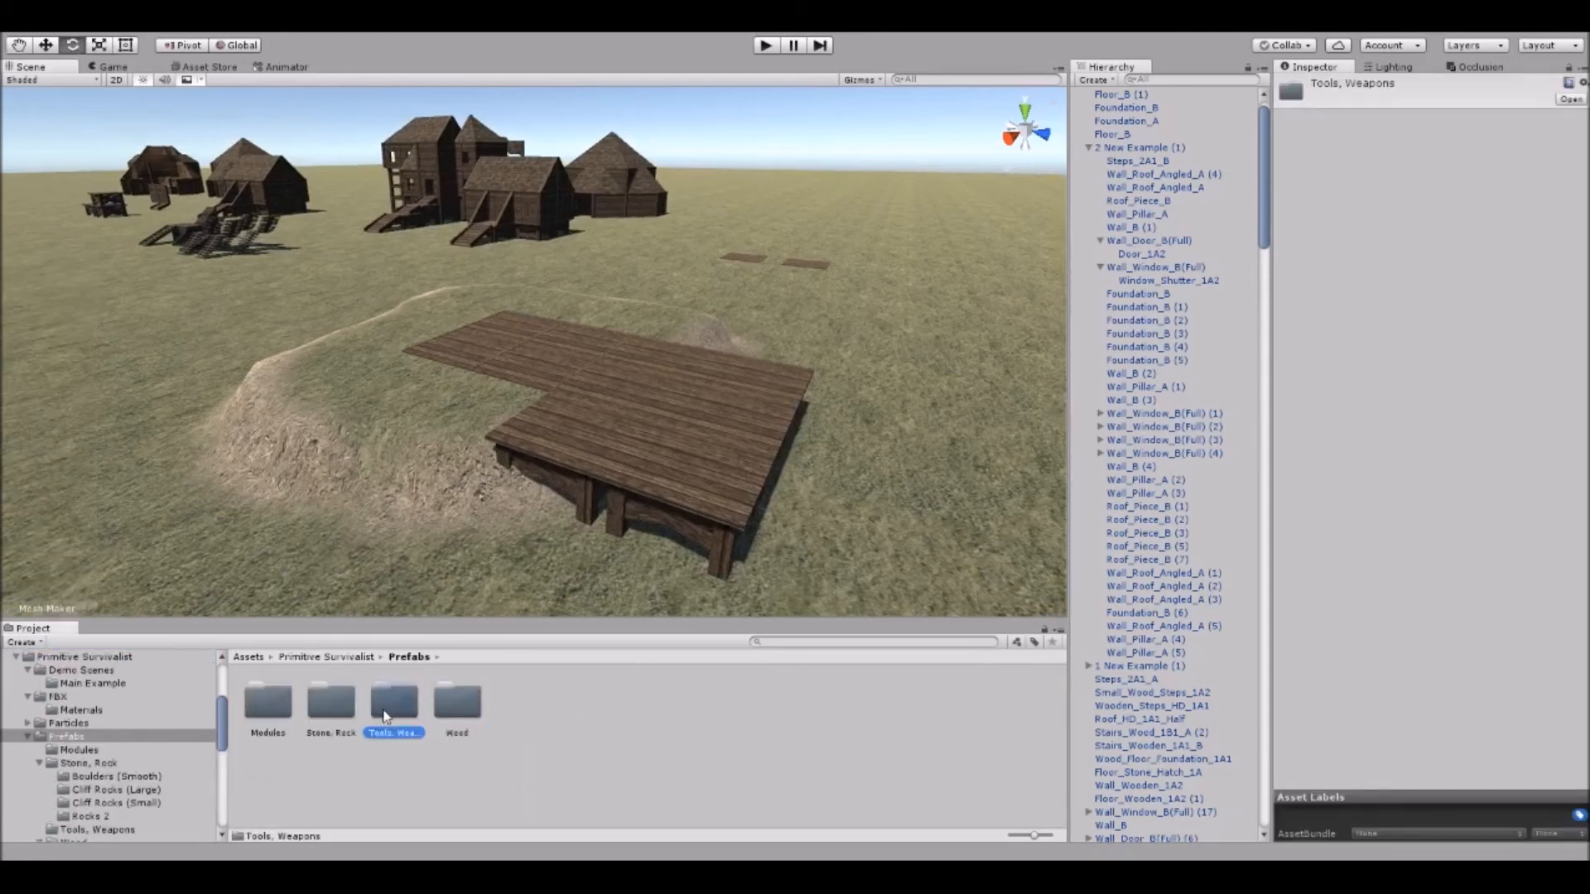
left_click(138, 776)
left_click(47, 788)
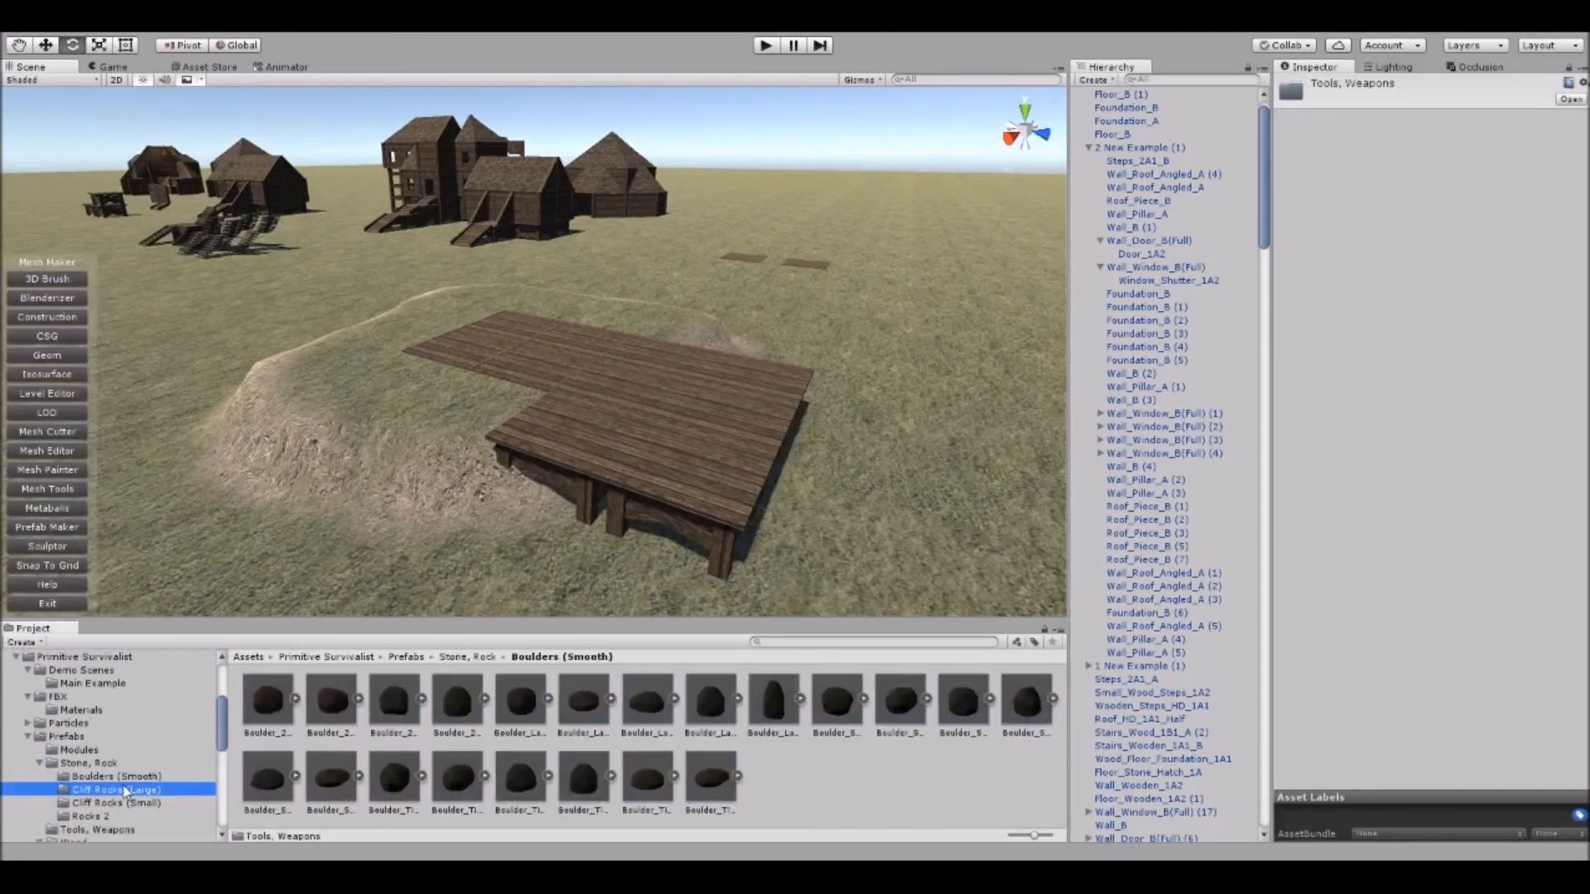
left_click(452, 717)
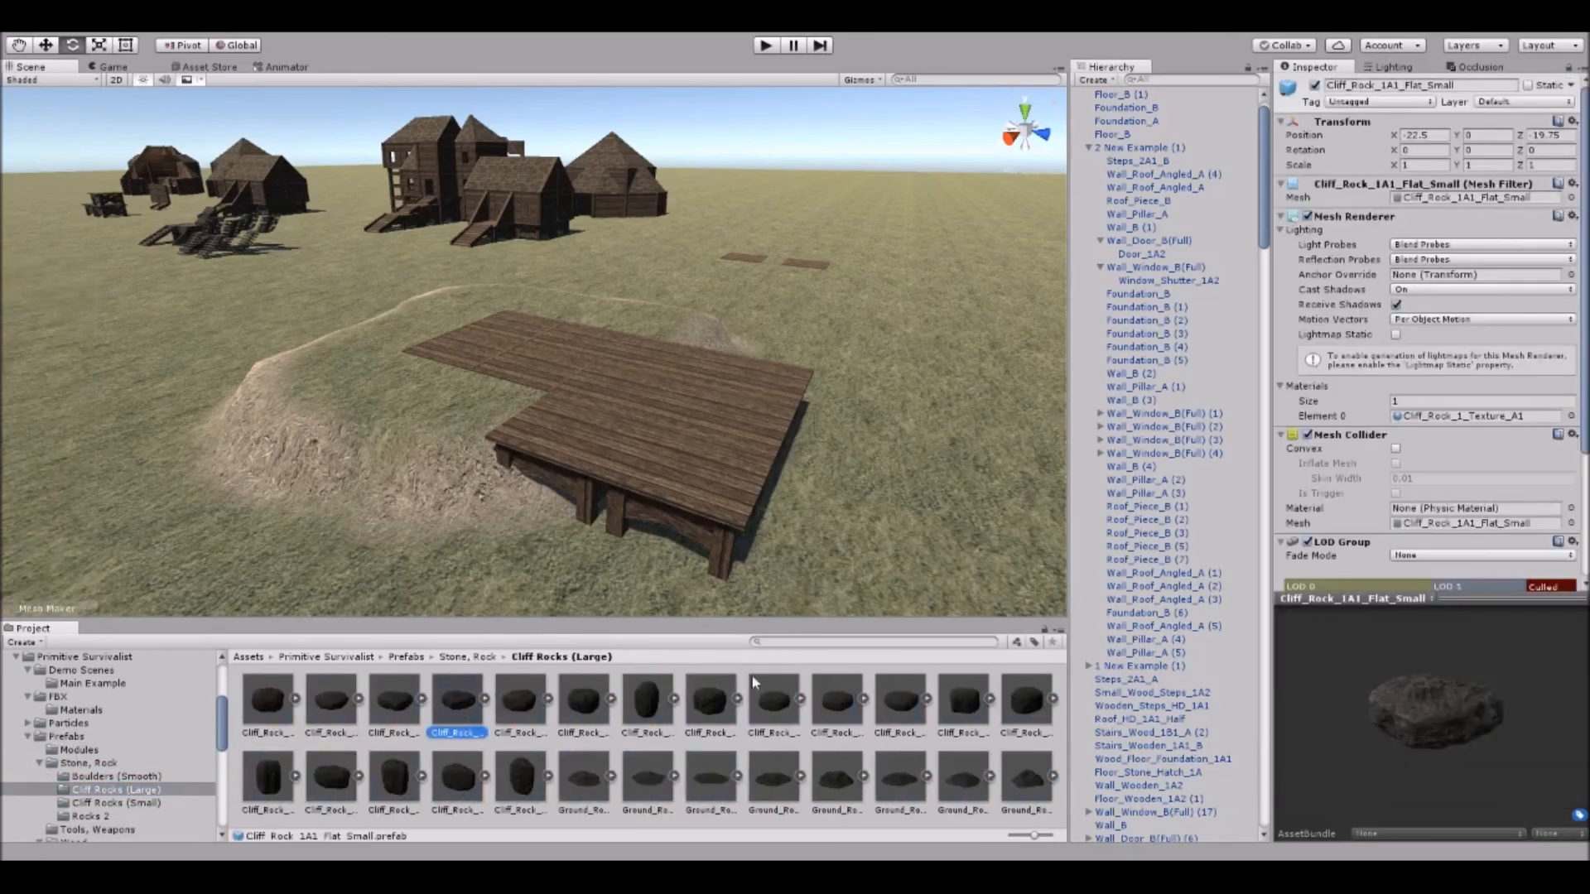
Place a large cliff rock in the scene near the platform, inspect it, and delete it.
left_click_drag(483, 702, 592, 380)
scroll(591, 381, "up", 3)
scroll(591, 384, "up", 3)
scroll(593, 396, "down", 4)
mouse_move(593, 396)
right_mouse_down()
mouse_move(639, 365)
mouse_move(603, 385)
mouse_move(618, 403)
right_mouse_up()
left_click(732, 96)
right_click_drag(672, 179, 498, 299)
scroll(606, 247, "down", 4)
left_click(589, 255)
key("Delete")
right_click_drag(679, 316, 746, 269)
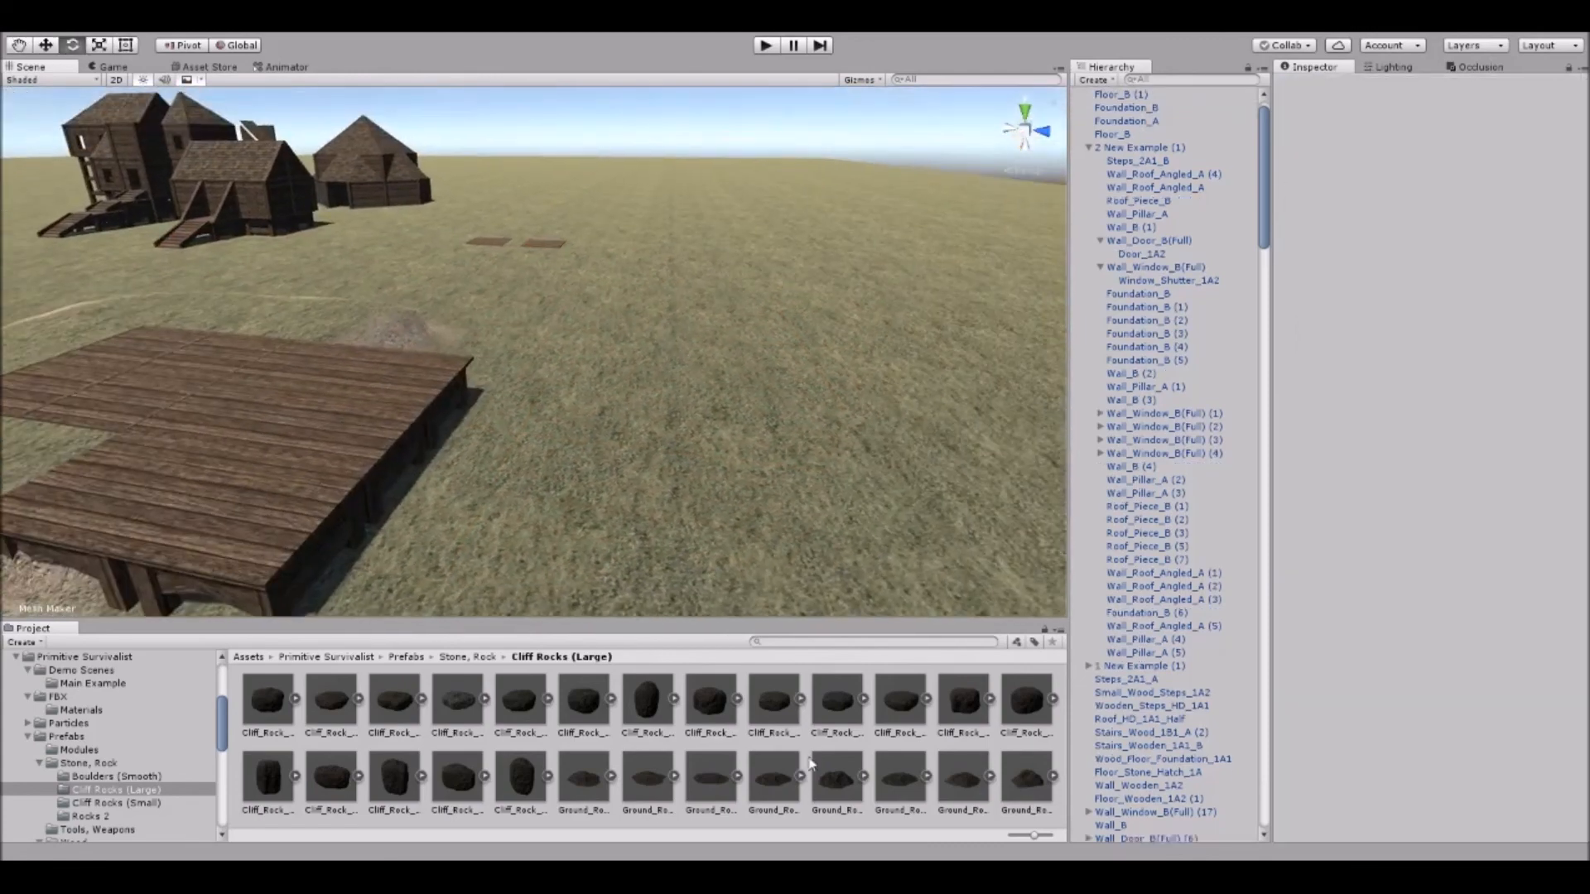
Place several rocks from the Cliff Rocks (Small) folder on the open grass beside the platform.
left_click(132, 779)
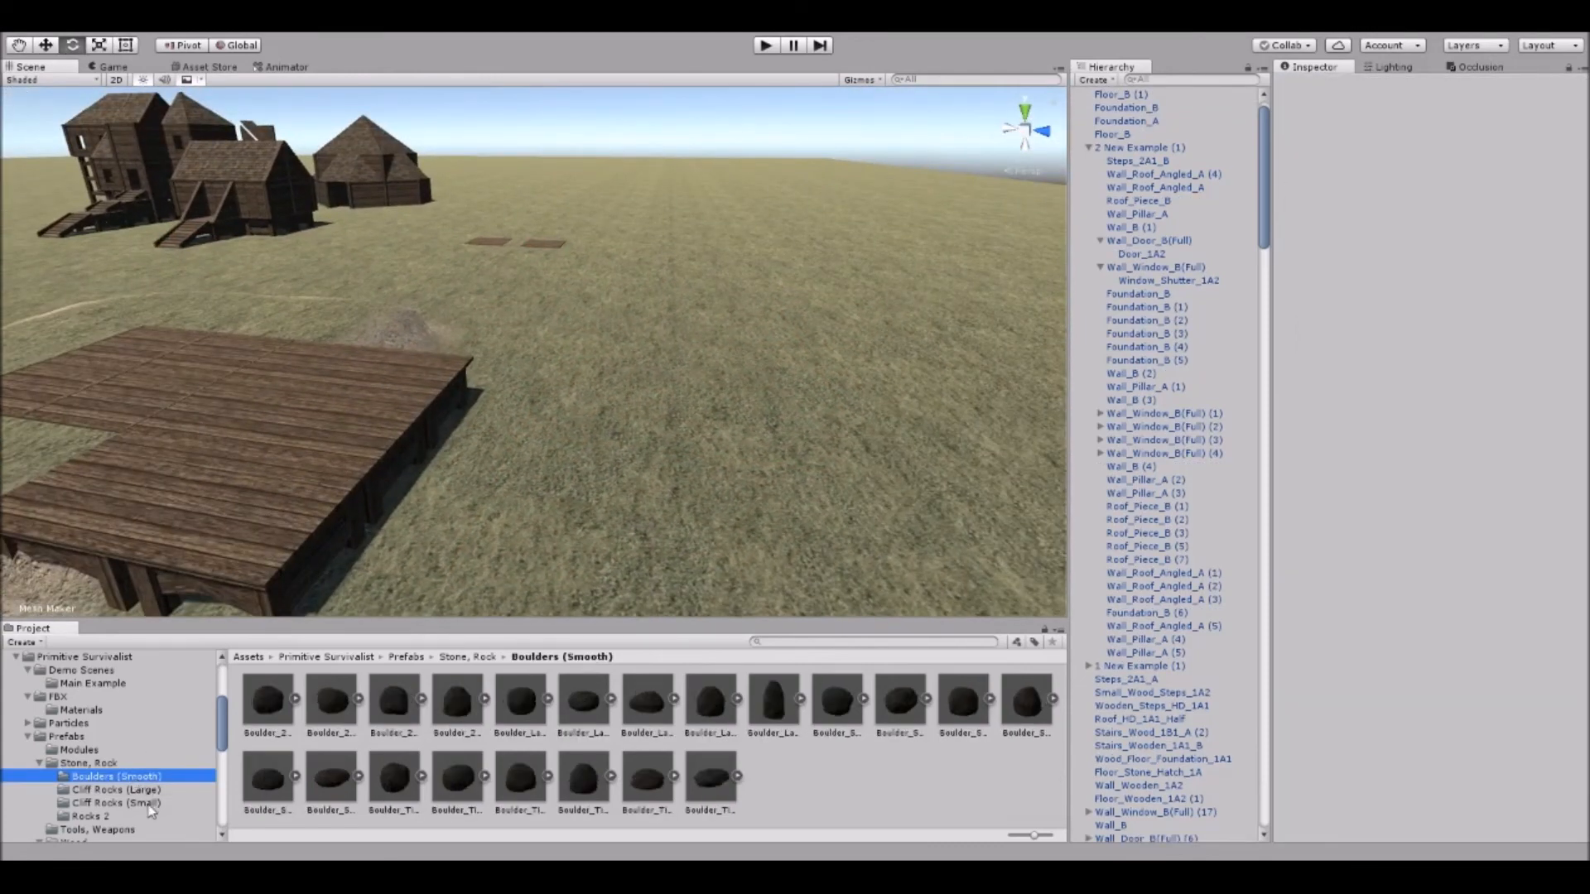
left_click(150, 804)
scroll(646, 745, "down", 1)
left_click_drag(808, 755, 625, 414)
left_click_drag(896, 778, 794, 389)
key("f")
left_click_drag(1024, 777, 694, 454)
left_click_drag(950, 779, 786, 451)
scroll(598, 707, "down", 1)
left_click_drag(590, 737, 462, 356)
scroll(528, 758, "down", 1)
left_click_drag(565, 559, 522, 460)
Delete the placed small rocks together with the two loose wooden tiles lying on the grass behind the platform.
key("s")
mouse_move(447, 273)
right_mouse_down()
mouse_move(434, 257)
mouse_move(457, 265)
right_mouse_up()
left_click_drag(373, 220, 878, 527)
key("Delete")
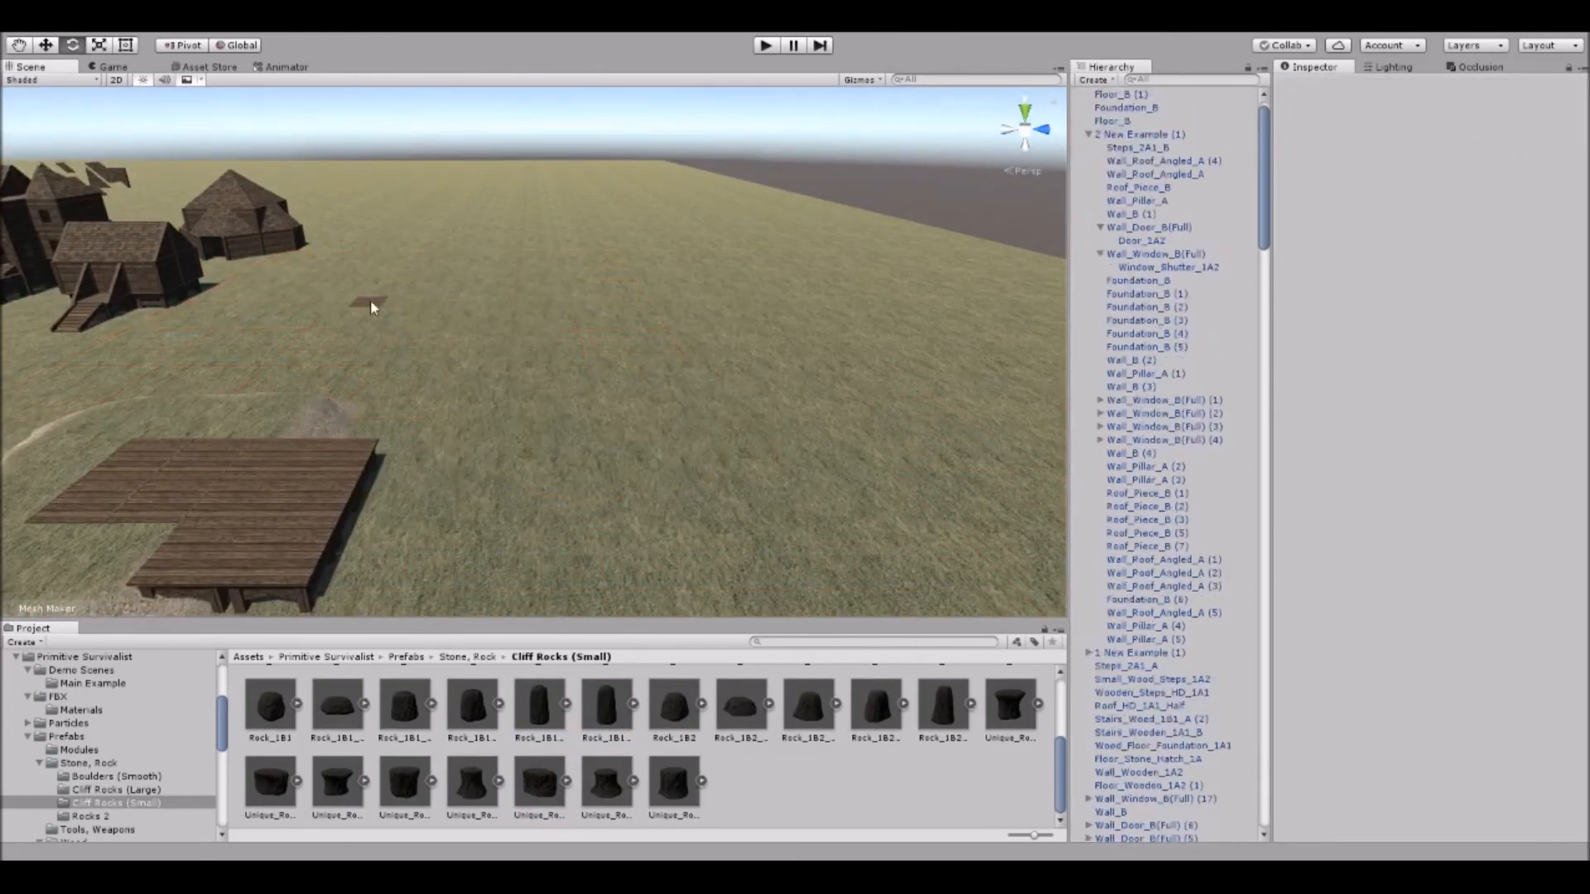
left_click(370, 302)
key("Delete")
Select the Foundation_B piece at the platform's front and locate its source prefab in the Housing Pieces folder.
right_click_drag(580, 306, 525, 321)
scroll(550, 286, "up", 5)
middle_click_drag(525, 321, 547, 291)
scroll(629, 322, "up", 2)
scroll(508, 320, "down", 4)
right_click_drag(659, 335, 550, 343)
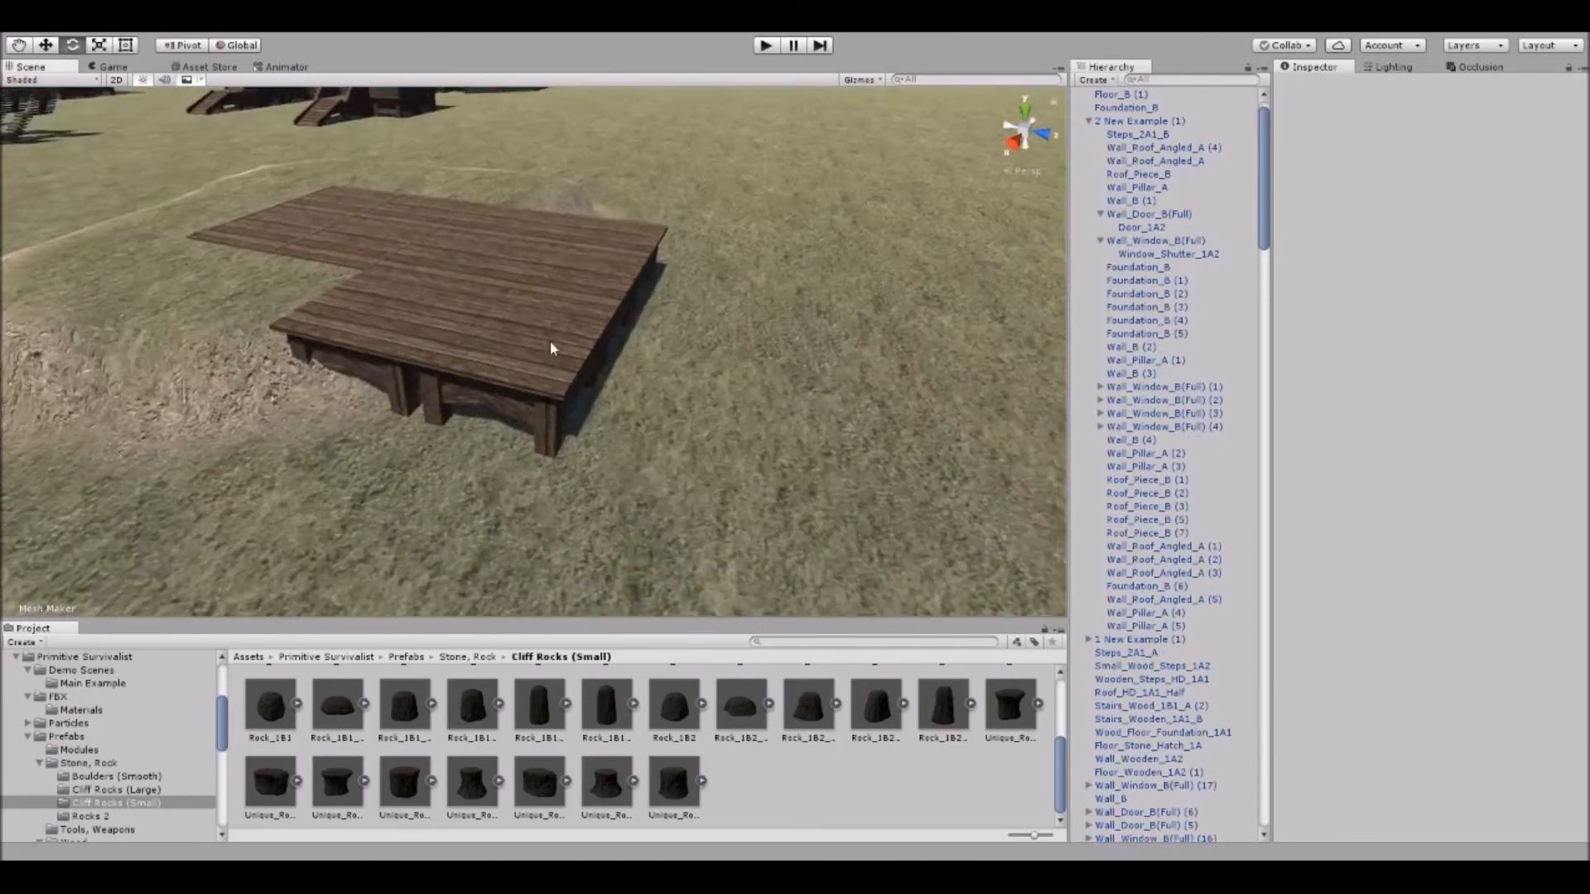
middle_click_drag(552, 349, 571, 365)
right_click_drag(513, 350, 515, 349)
left_click(490, 427)
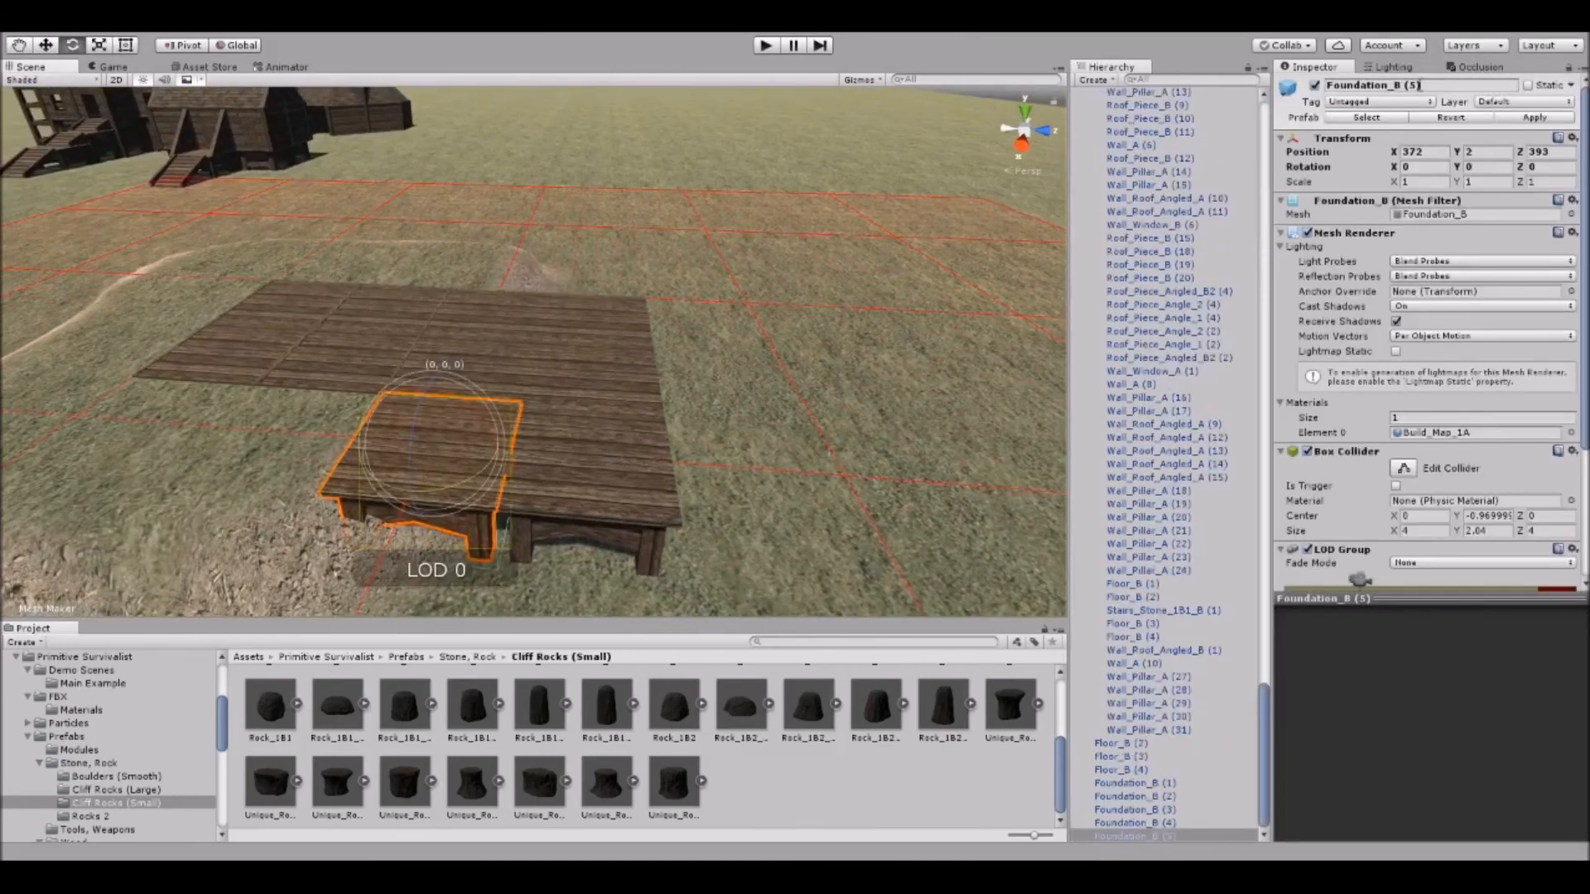
left_click(1367, 117)
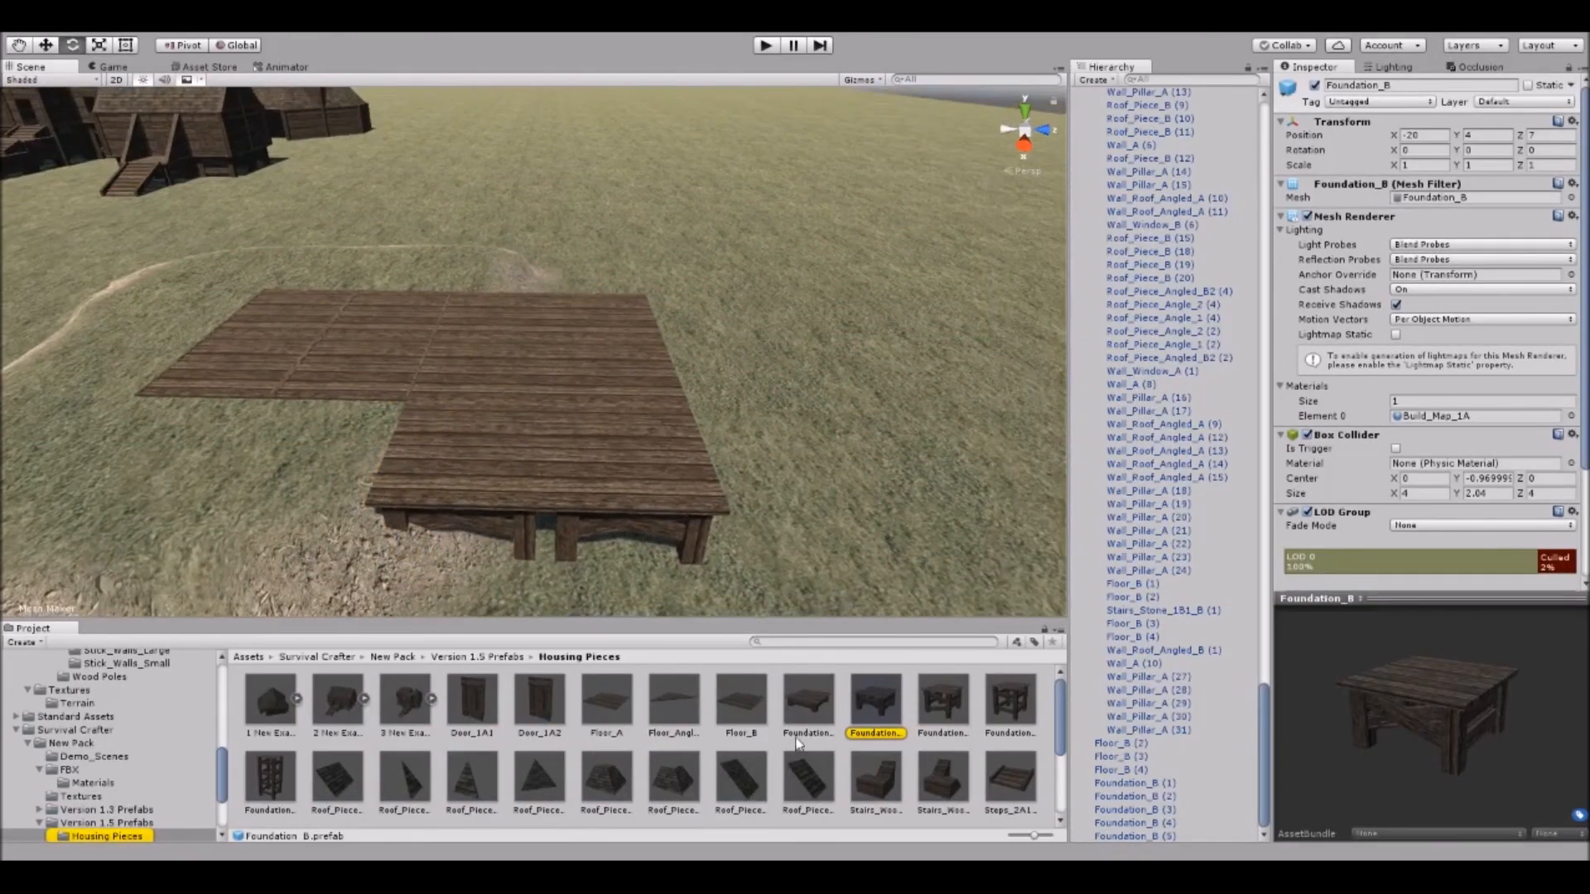
Try a wall prefab from the Housing Pieces on the platform's front foundations, and delete it.
scroll(636, 734, "down", 1)
scroll(528, 733, "down", 2)
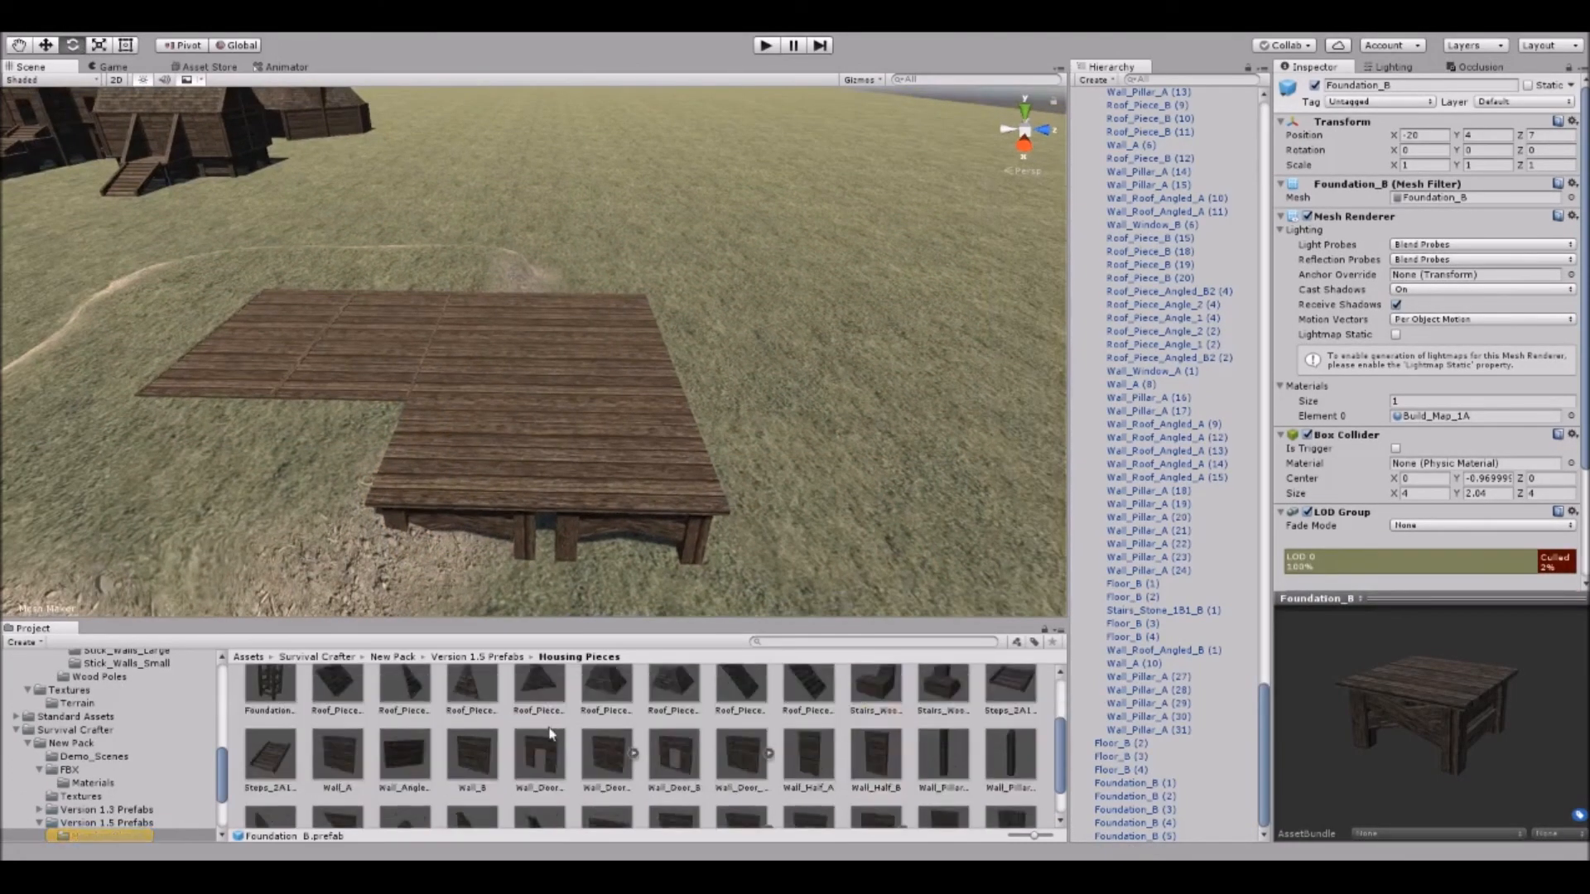
left_click_drag(747, 791, 586, 468)
key("Delete")
Place a Wall_Door_B piece on the front edge of the platform's outer foundation, and inspect it up close.
left_click_drag(677, 709, 644, 519)
left_click(941, 548)
right_click_drag(941, 548, 797, 489)
middle_click_drag(798, 489, 772, 462)
scroll(772, 461, "up", 3)
right_click_drag(772, 462, 793, 427)
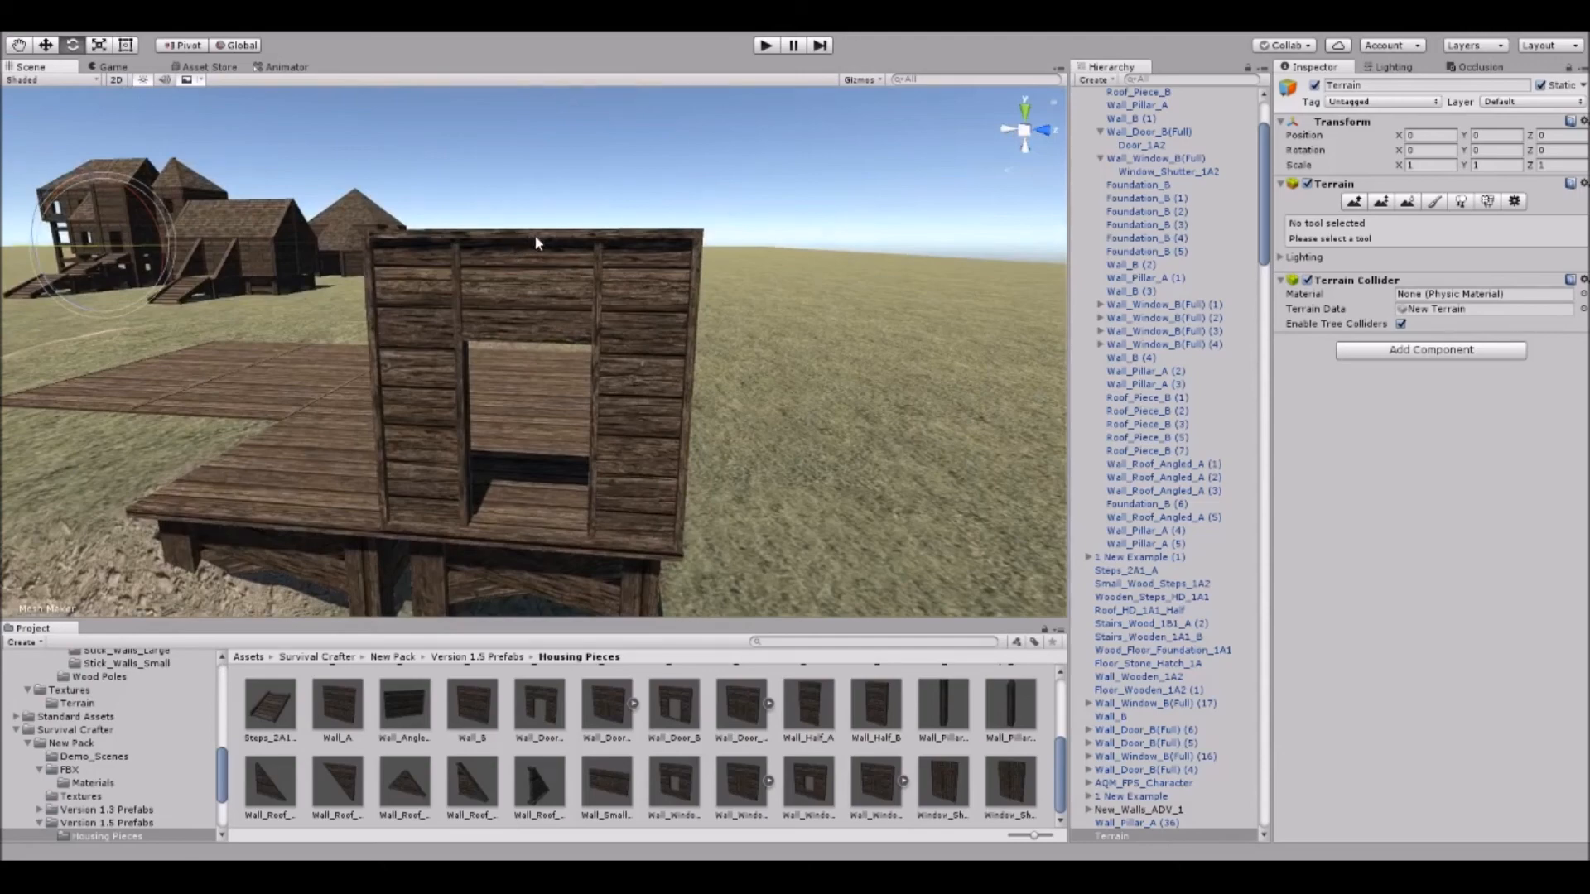
scroll(533, 253, "down", 3)
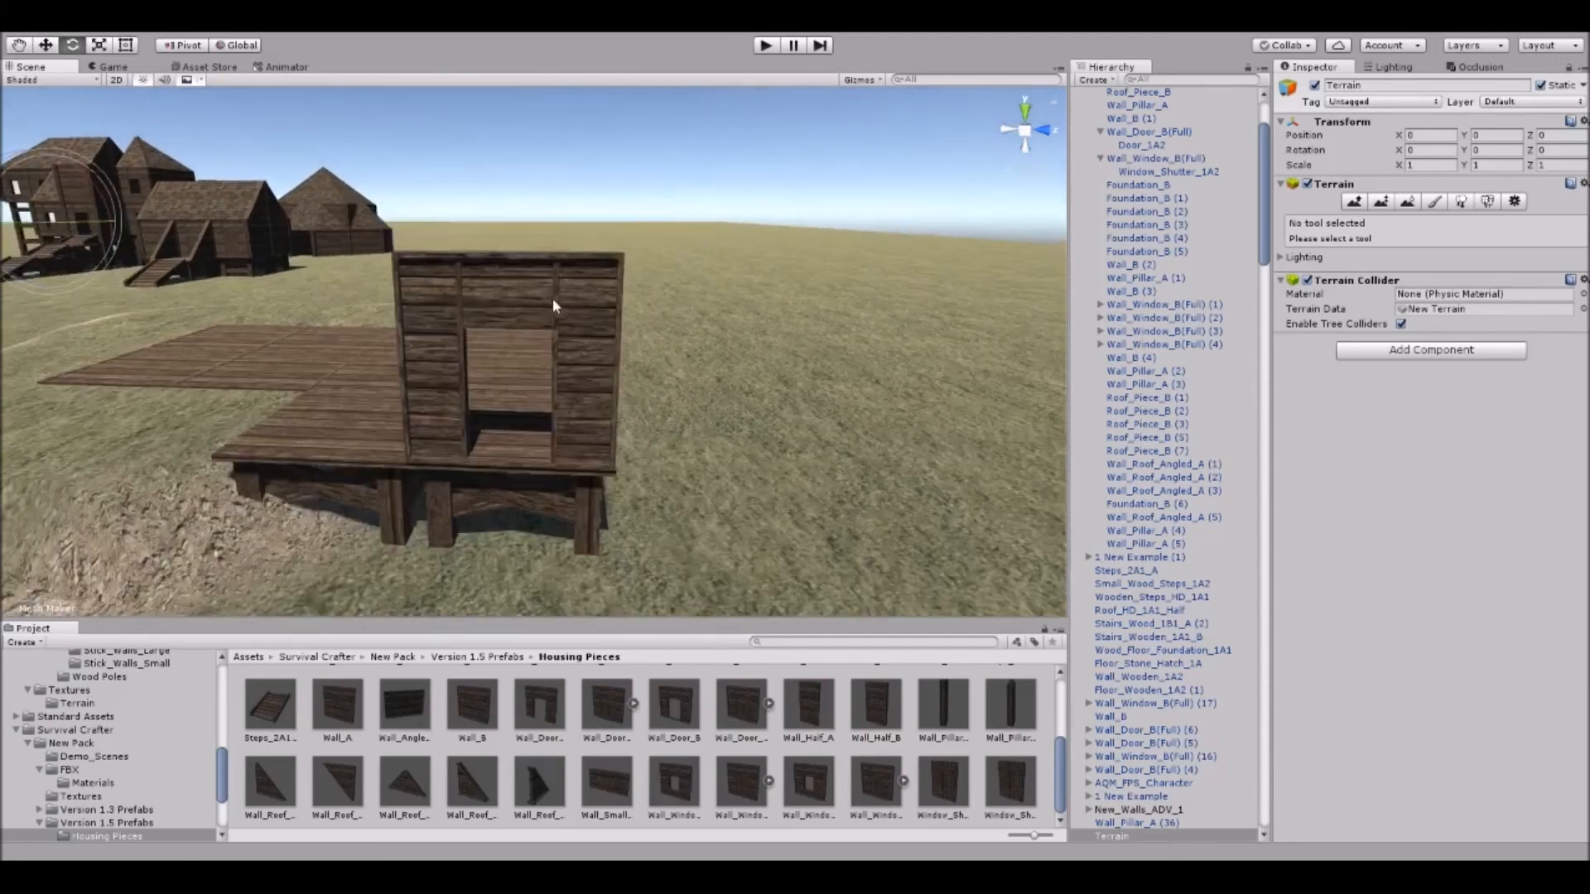
Snap the Wall_Door_B piece on the platform's front edge to the grid at position 374, 2, 397.
scroll(553, 309, "up", 2)
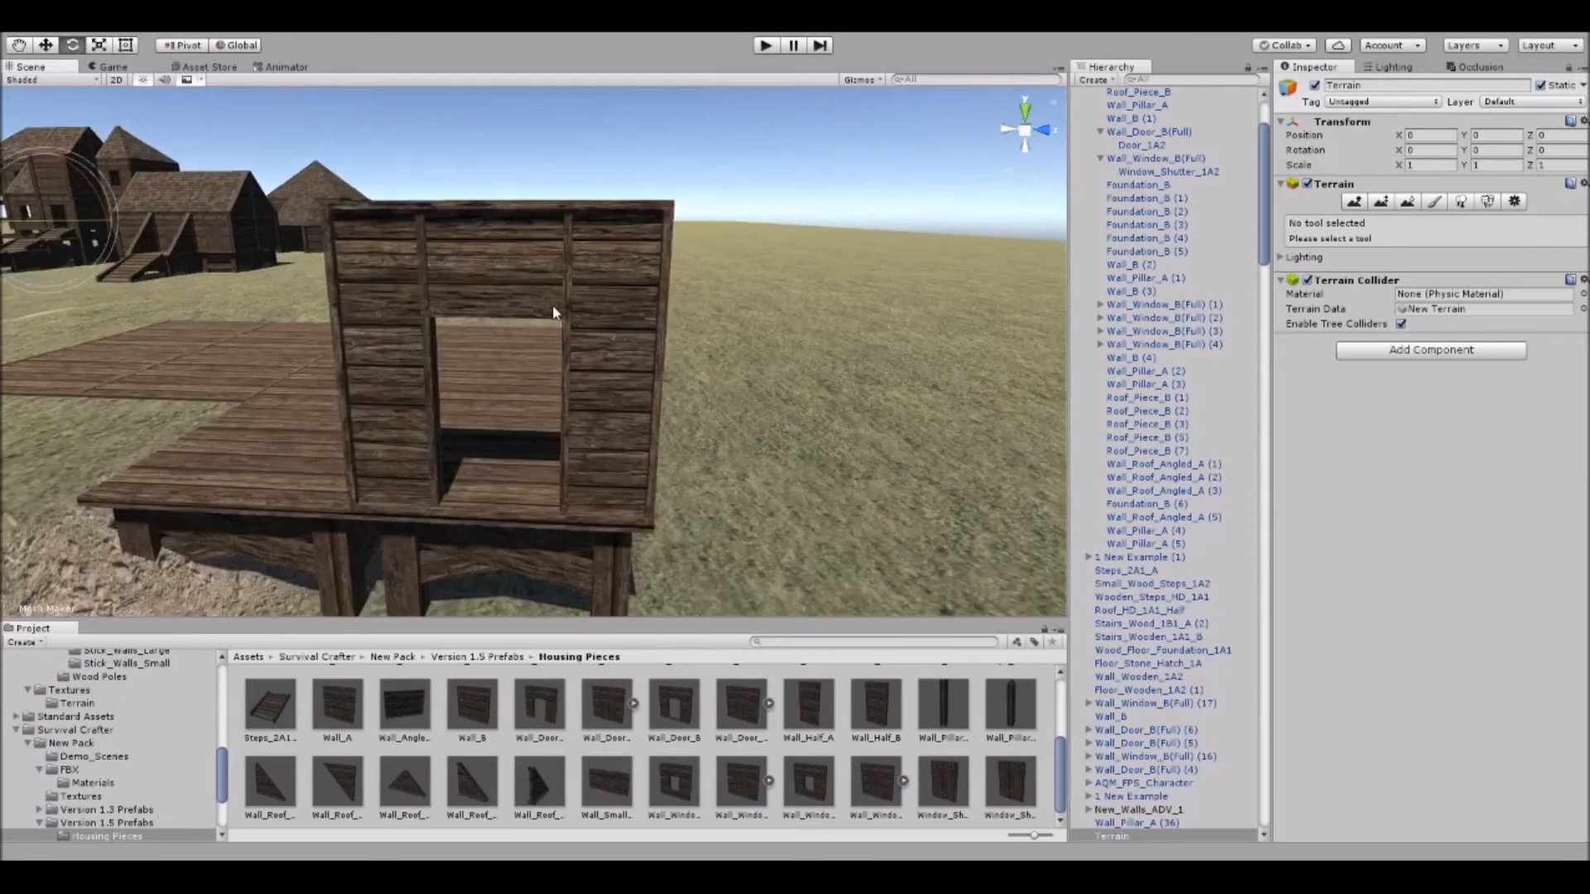
left_click(382, 221)
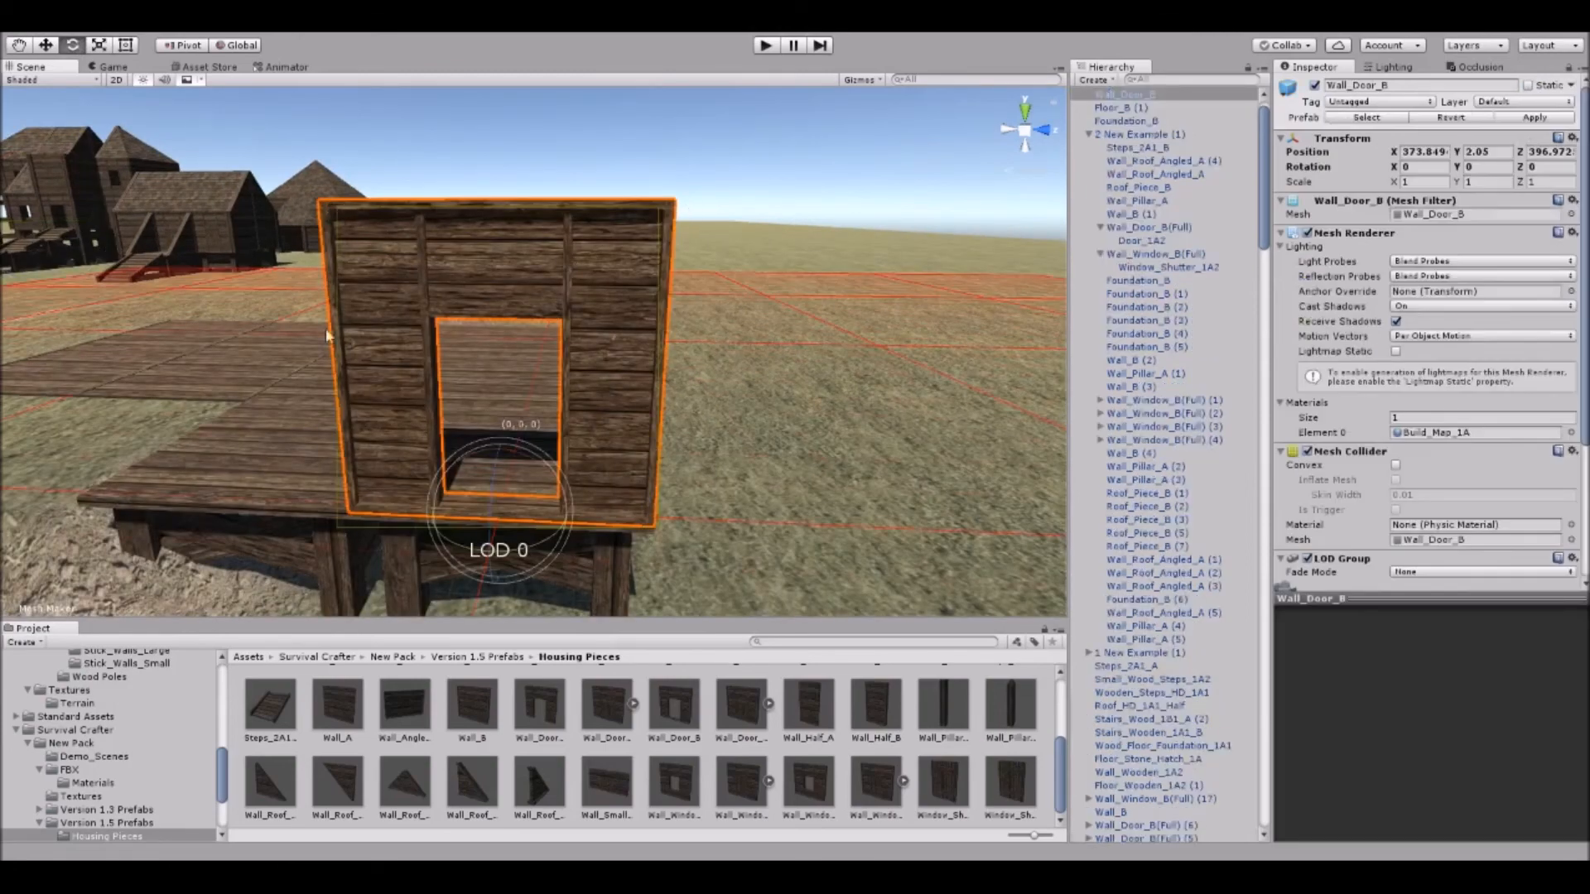
scroll(476, 313, "down", 2)
key("w")
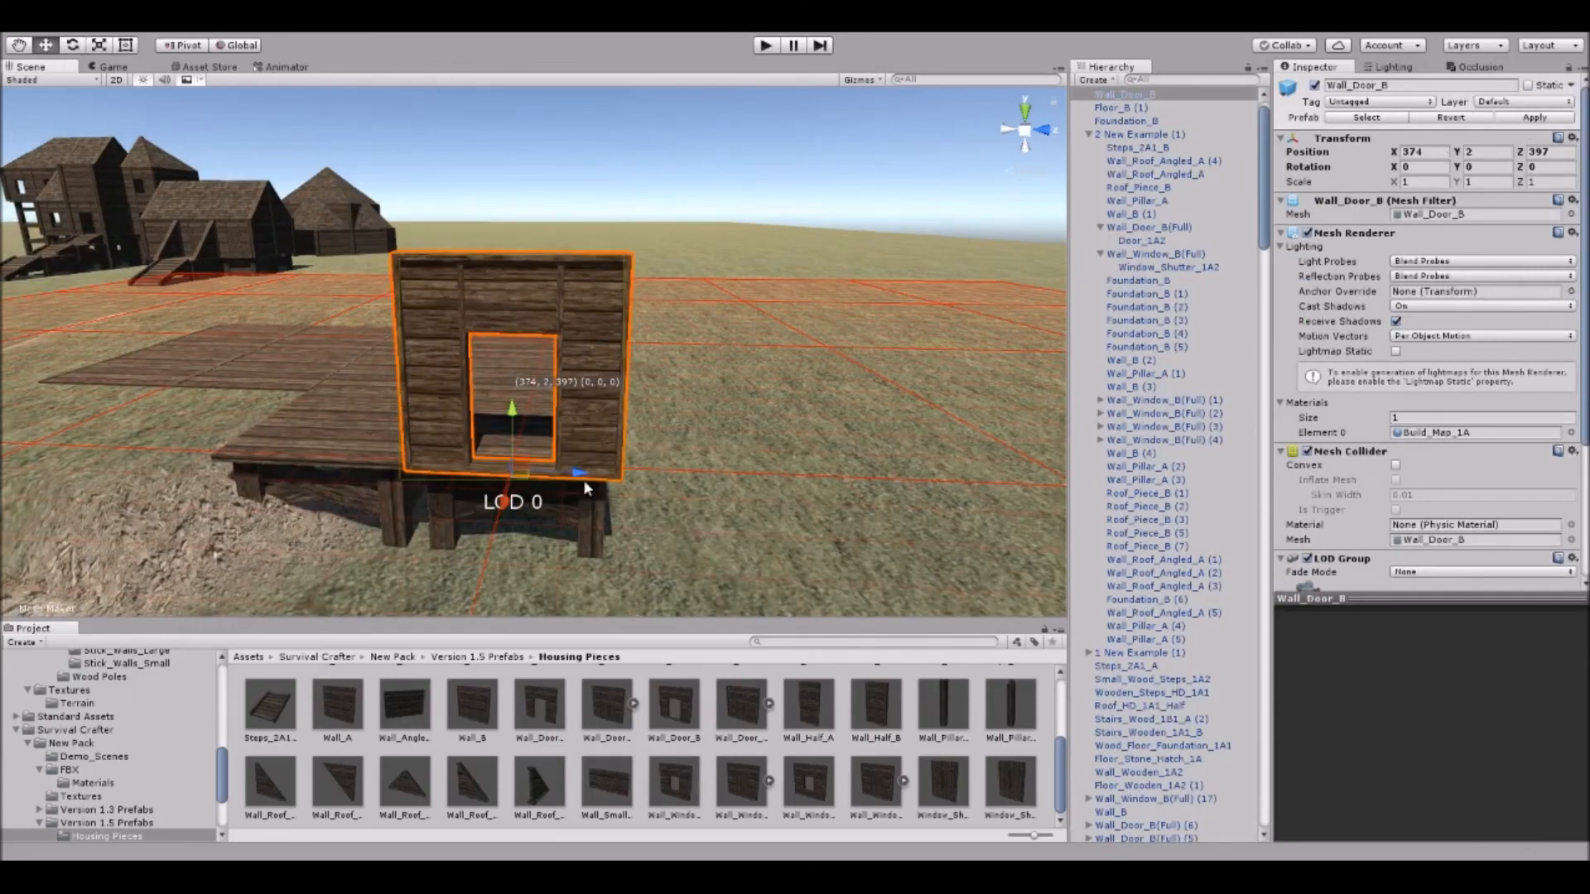
Duplicate the Wall_Door_B piece to 374, 2, 393 beside the original, and inspect the seam between them.
key("ctrl+d")
left_click_drag(546, 478, 384, 479)
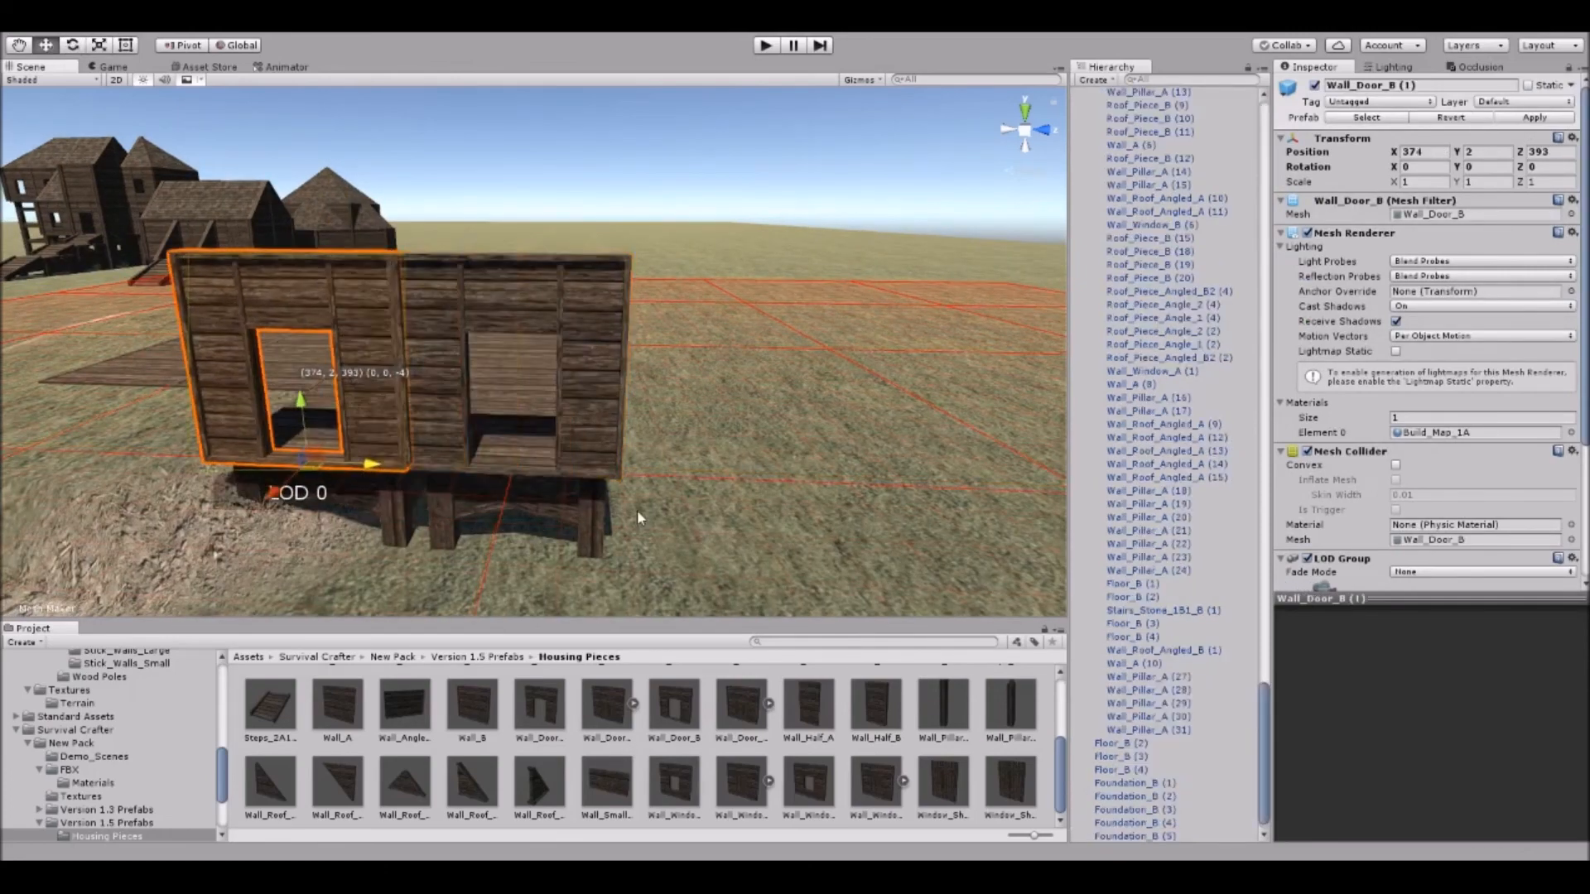
left_click(638, 518)
scroll(625, 408, "up", 10)
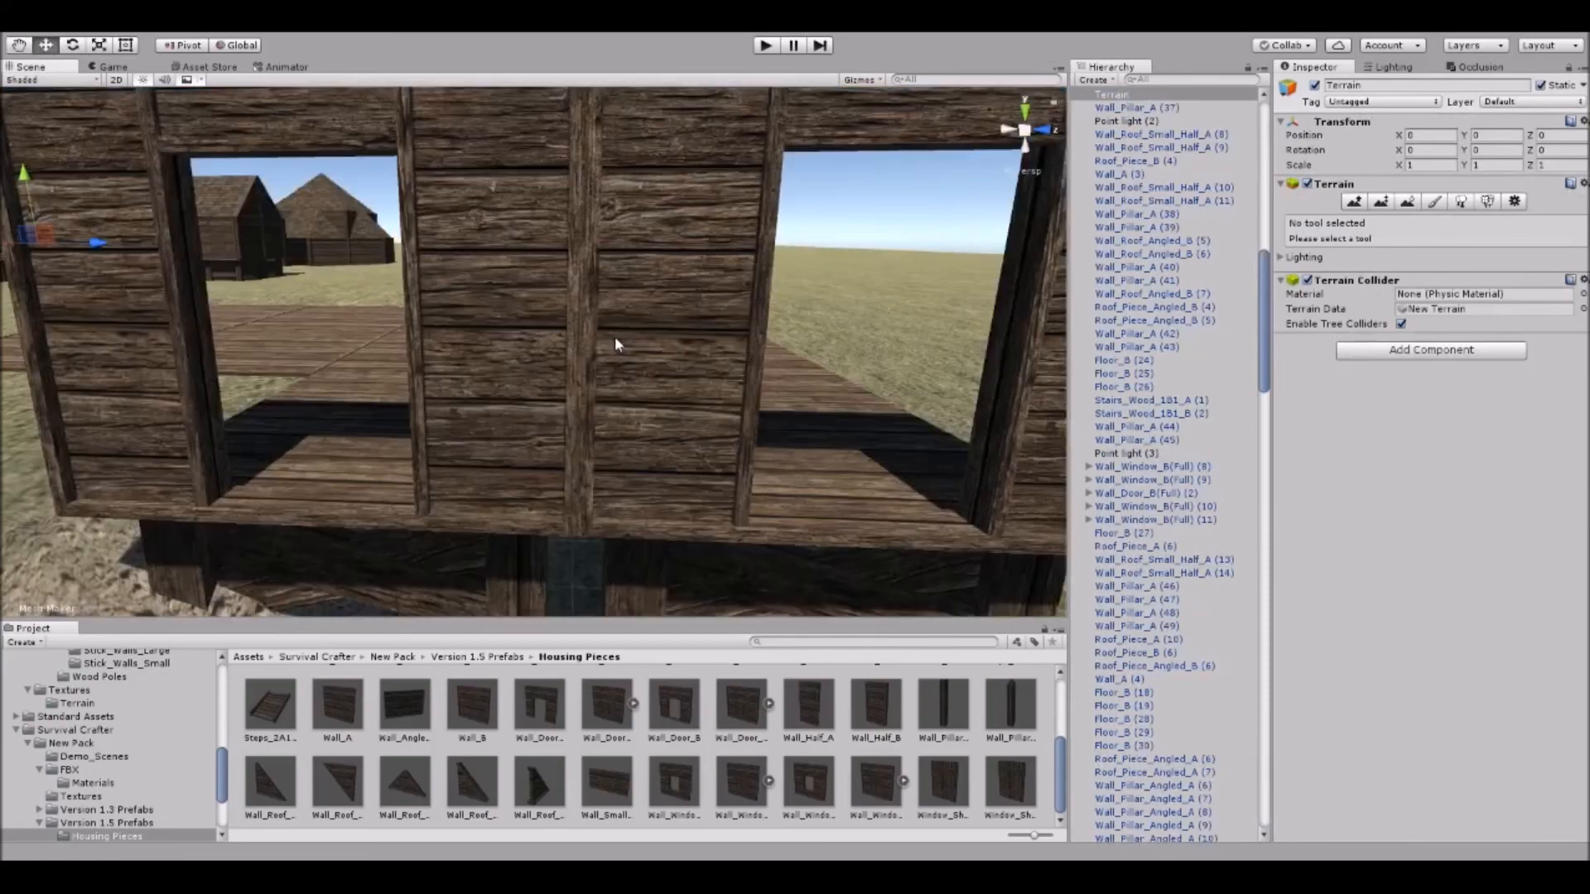
right_click_drag(614, 336, 571, 464)
scroll(630, 339, "down", 5)
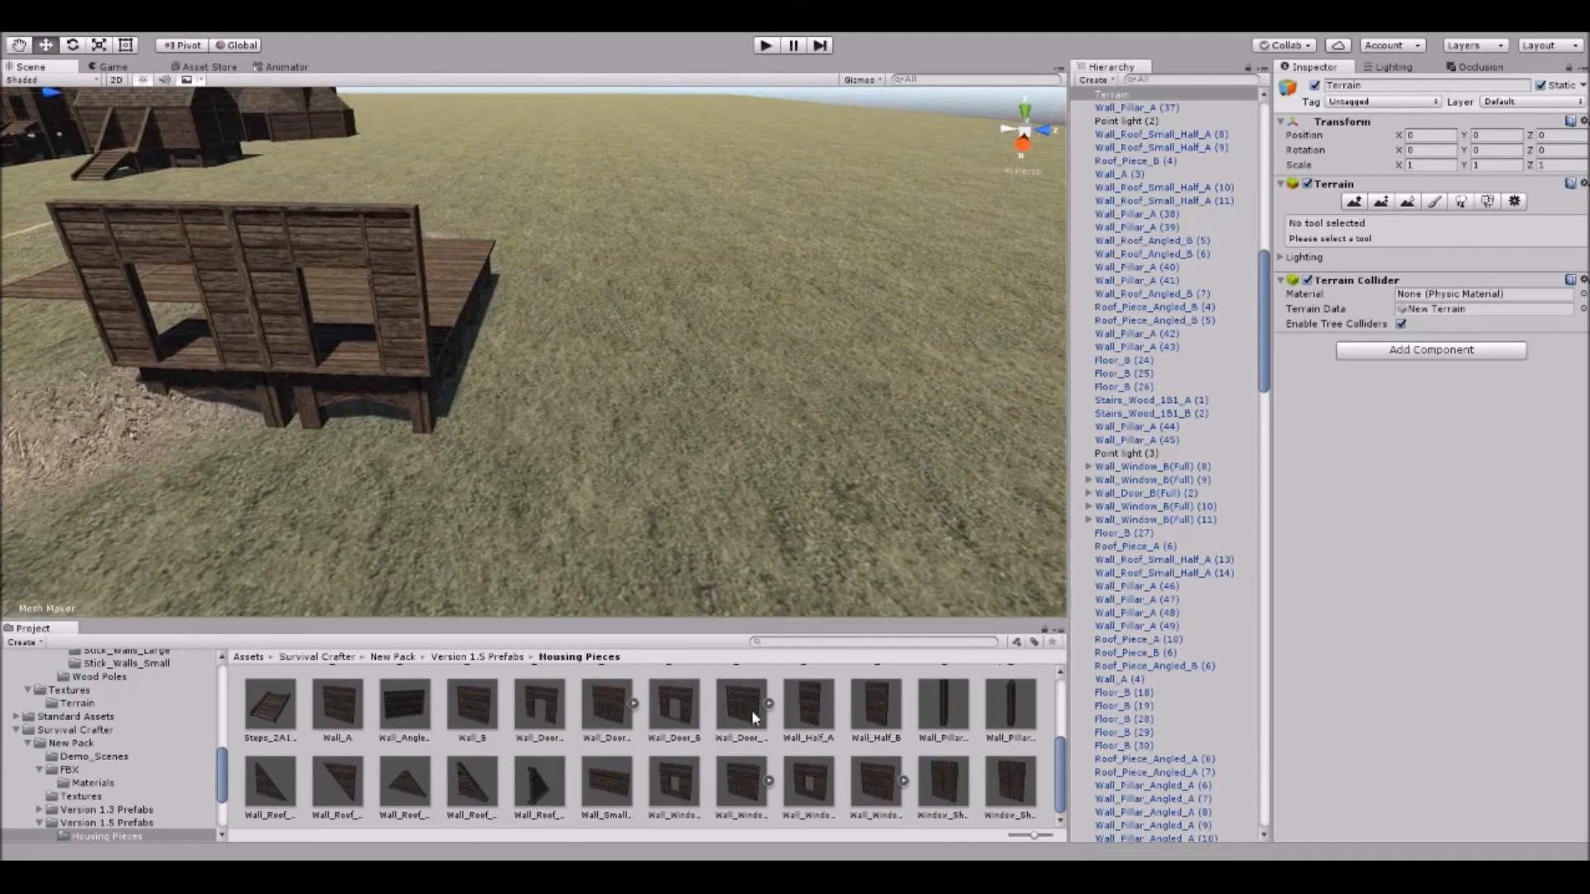
Add a Wall_Door_A prefab and stack it on top of the front door wall at 374, 6, 397.
left_click(673, 709)
left_click_drag(554, 719, 560, 434)
key("f")
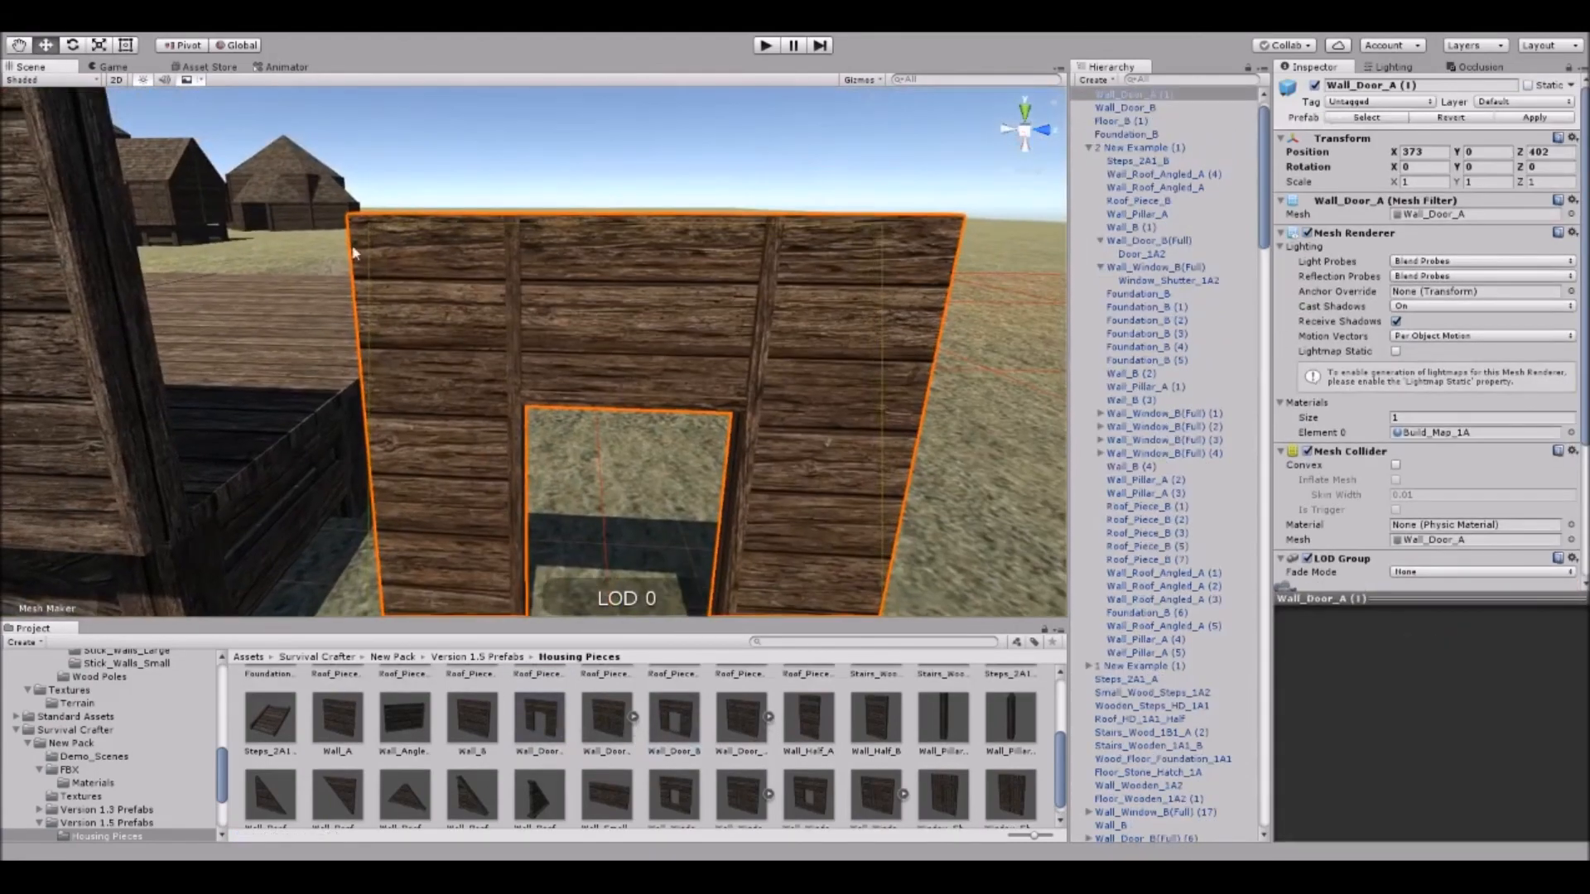
right_click_drag(737, 228, 468, 223)
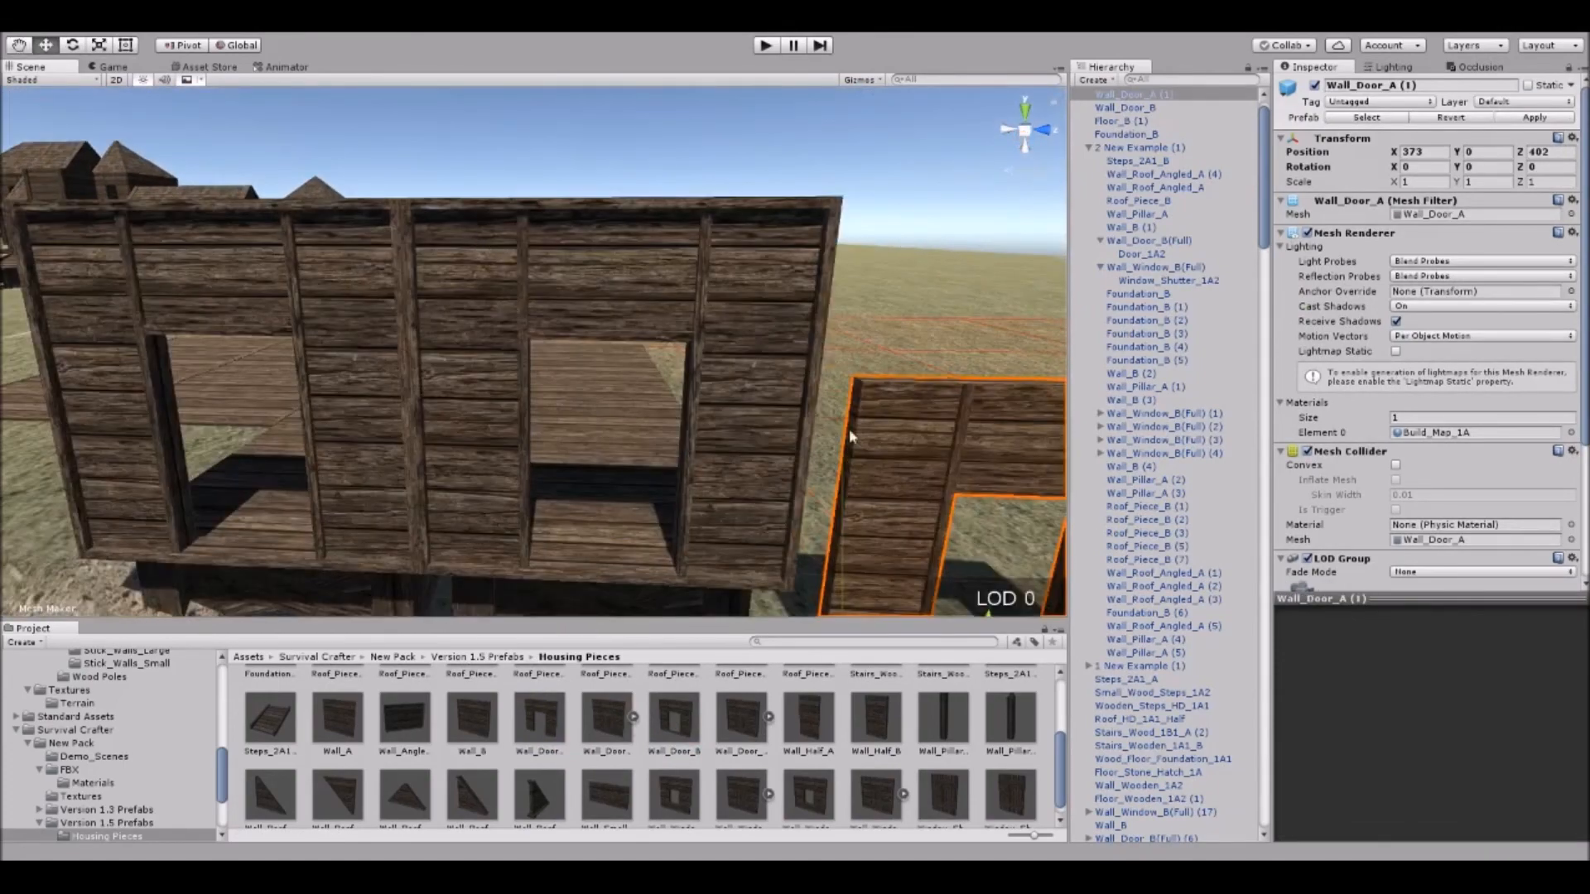
key("s")
right_click_drag(540, 317, 568, 342)
left_click_drag(841, 502, 649, 249)
right_click_drag(649, 248, 361, 405)
left_click_drag(423, 371, 411, 386)
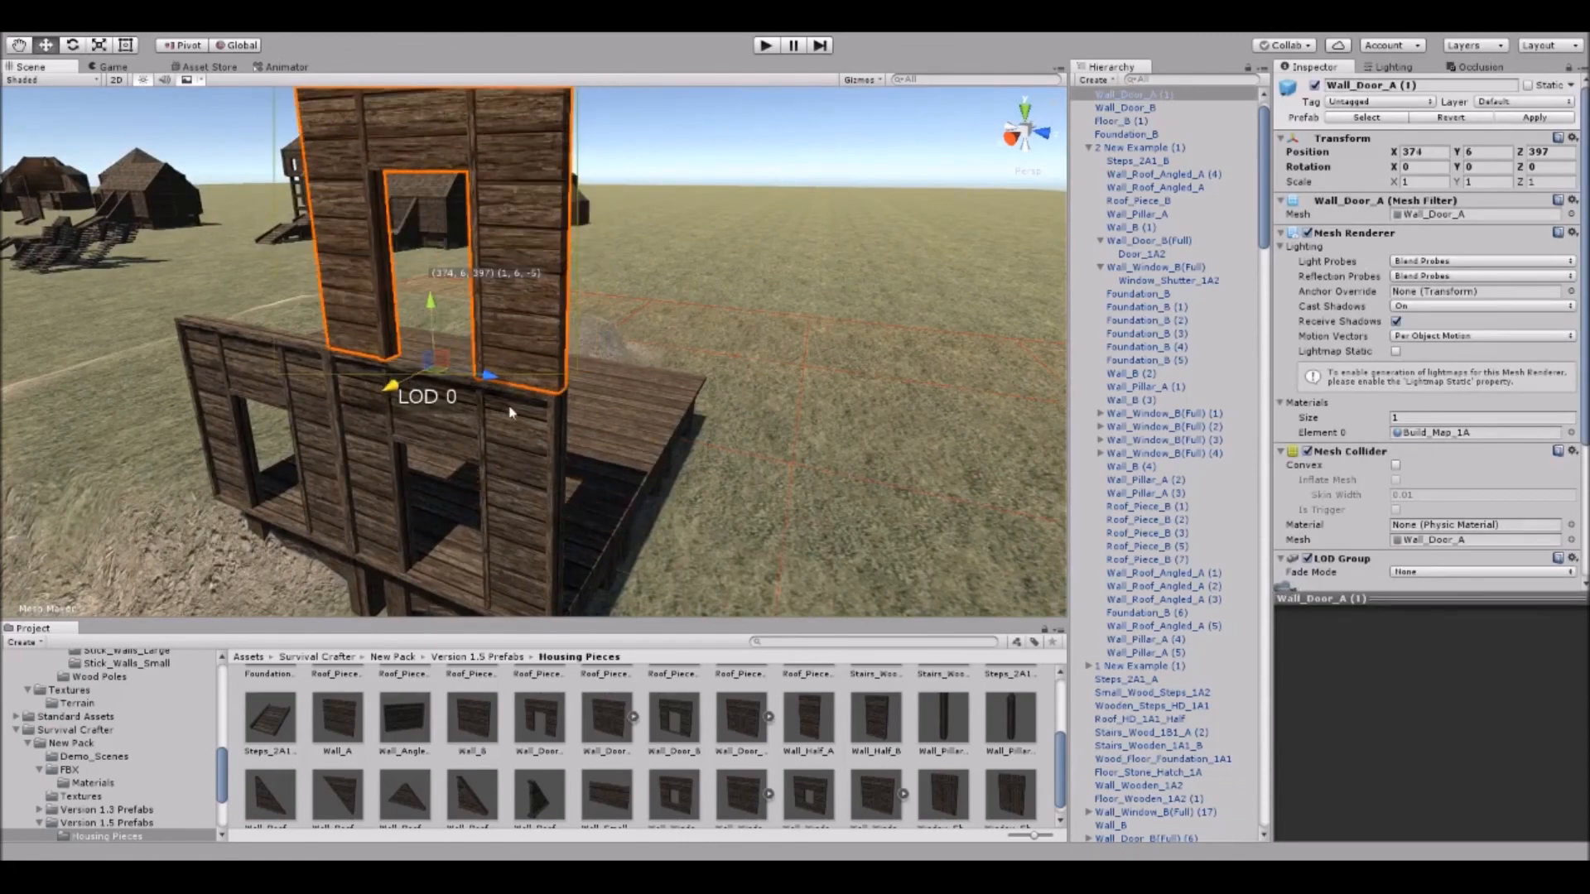
right_click_drag(650, 316, 667, 270)
left_click(601, 286)
Place a solid Wall_B piece on the platform's side edge so it meets the front door wall at the corner.
right_click_drag(601, 285, 668, 235)
right_click_drag(527, 424, 495, 234)
right_click_drag(673, 395, 579, 447)
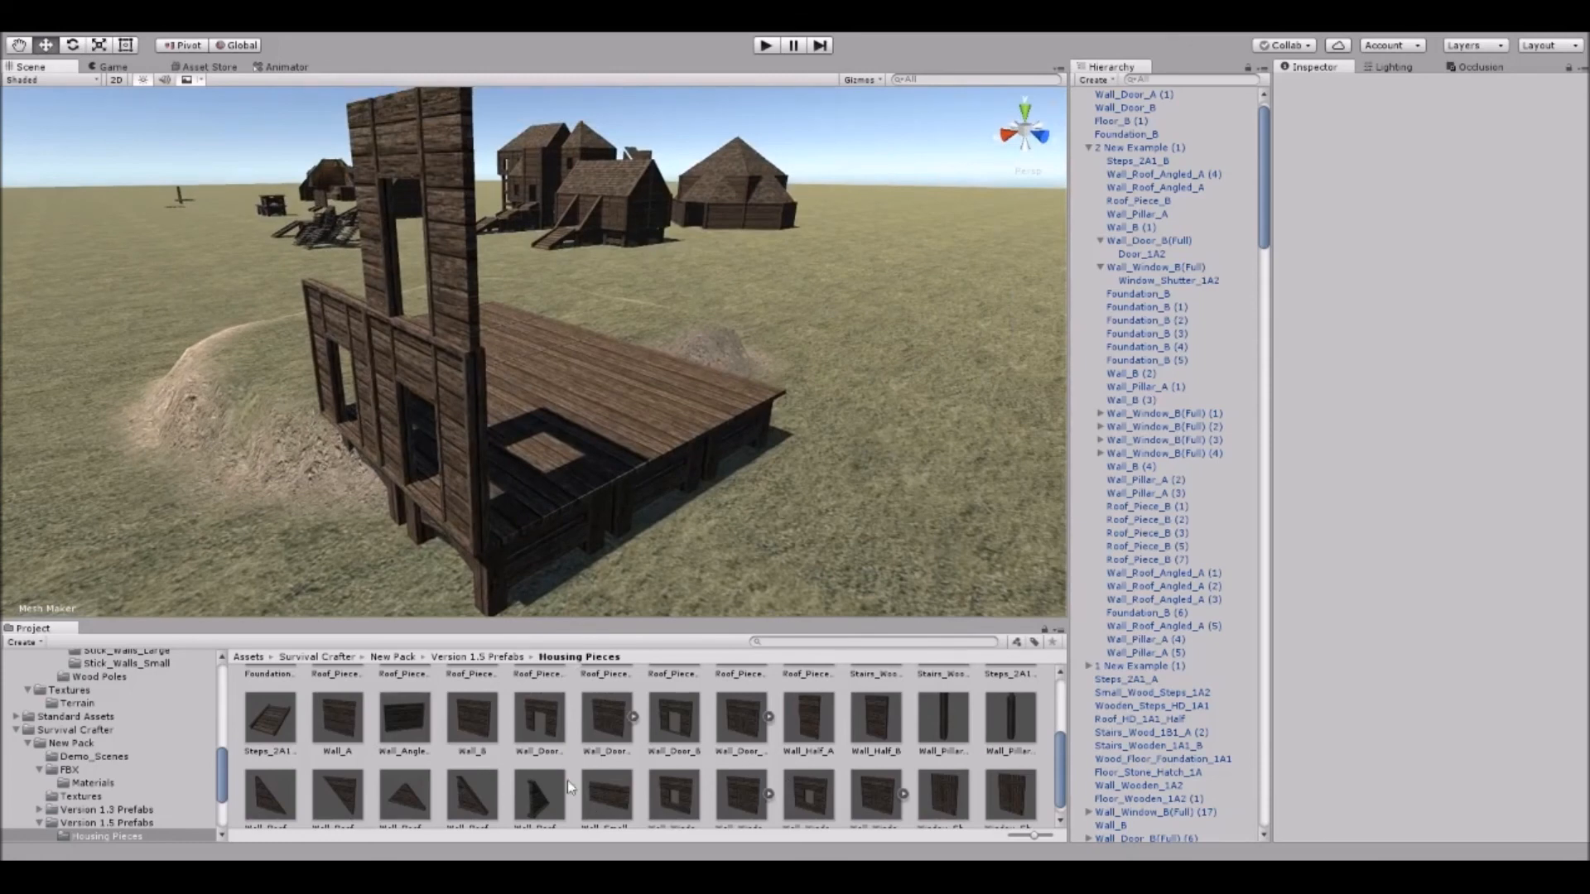
left_click_drag(472, 736, 786, 507)
key("w")
left_click(805, 525)
Place a Wall_Pillar_A prefab at the corner where the front door wall meets the solid side wall.
right_click_drag(779, 524, 737, 497)
middle_click_drag(720, 496, 726, 424)
right_click_drag(727, 423, 606, 464)
scroll(579, 472, "down", 4)
scroll(554, 383, "up", 4)
scroll(606, 463, "down", 3)
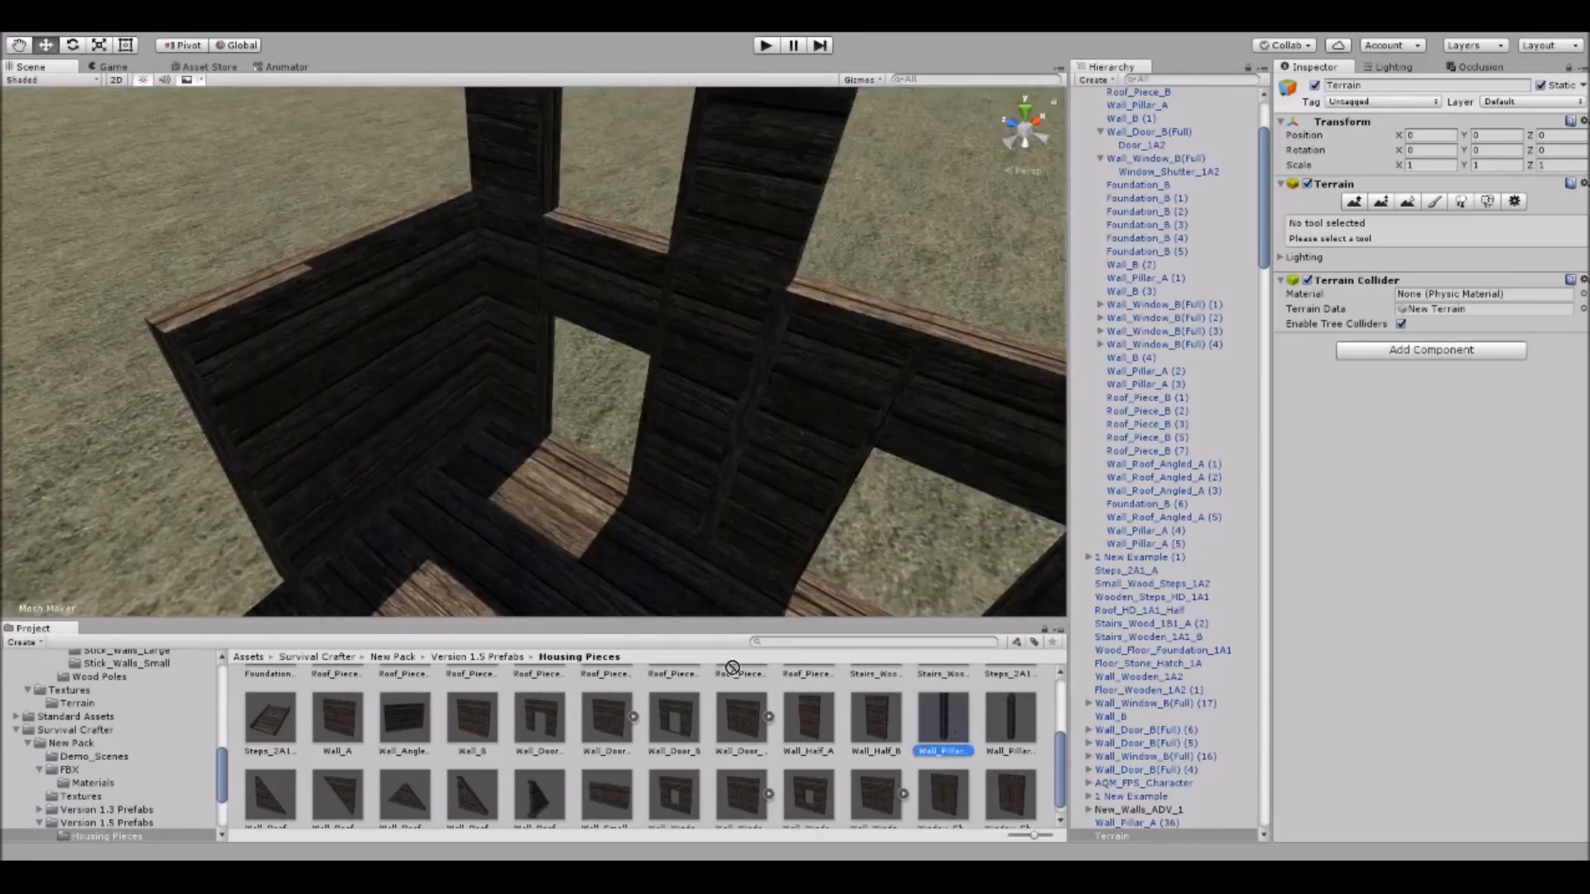
left_click_drag(732, 668, 496, 435)
right_click_drag(497, 435, 530, 394)
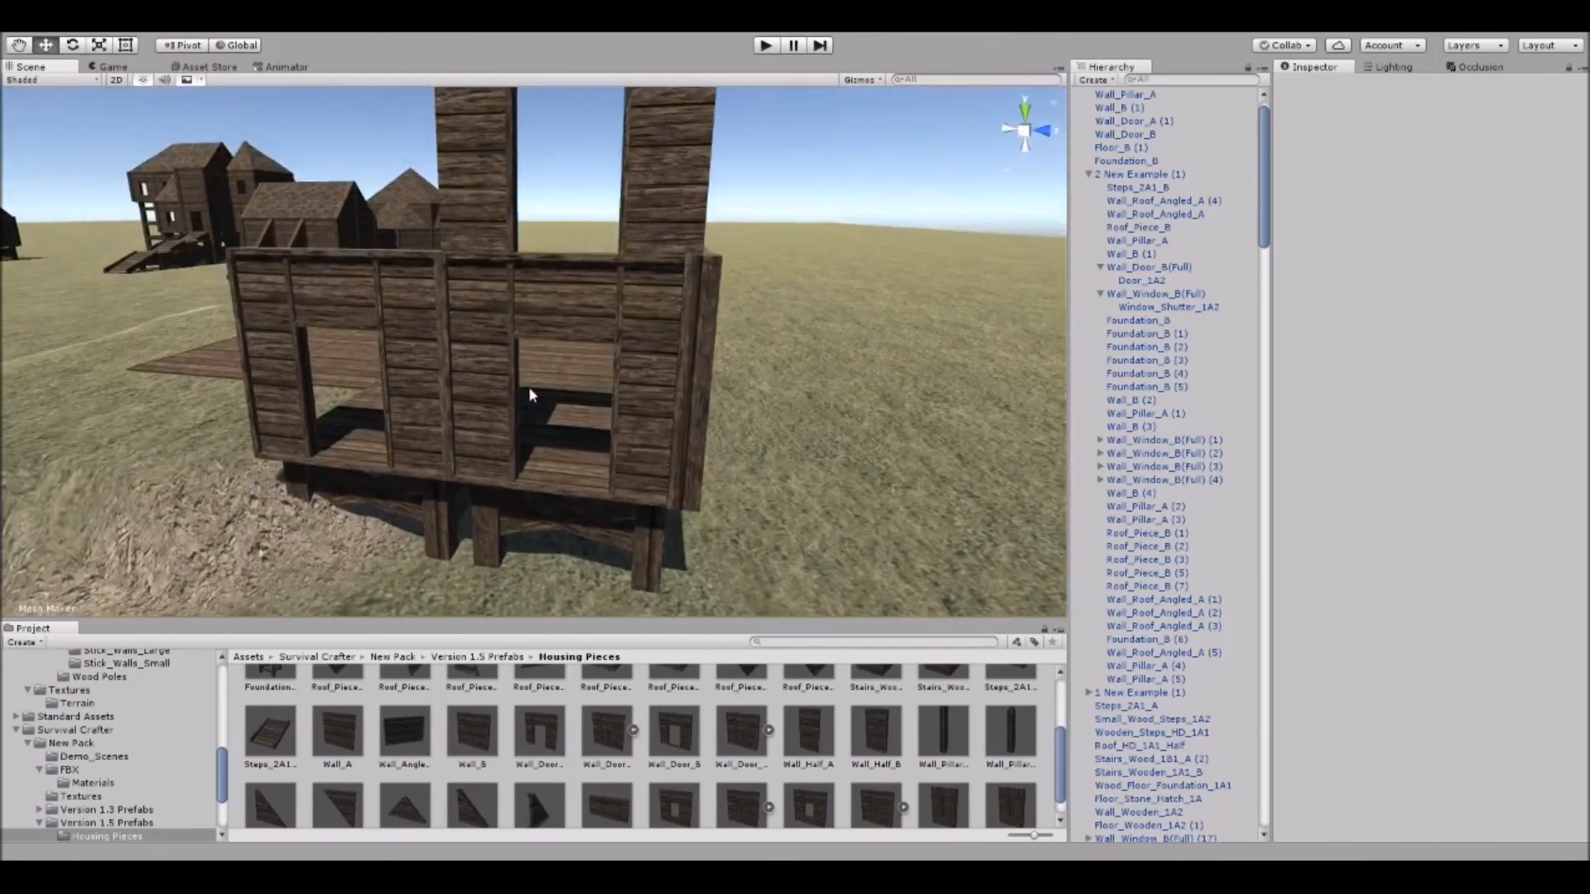
Duplicate the corner pillar onto the platform's other front corner and onto the inner corner of the L-shaped floor.
left_click(650, 371)
right_click_drag(651, 371, 720, 426)
key("ctrl+d")
left_click_drag(766, 390, 480, 411)
right_click_drag(480, 411, 746, 546)
key("ctrl+d")
left_click_drag(755, 577, 640, 459)
Duplicate the pillar onto the front and back corners at the far end of the floor's side wing.
key("ctrl+d")
left_click_drag(669, 394, 445, 483)
right_click_drag(445, 484, 419, 507)
key("ctrl+d")
left_click_drag(420, 507, 331, 346)
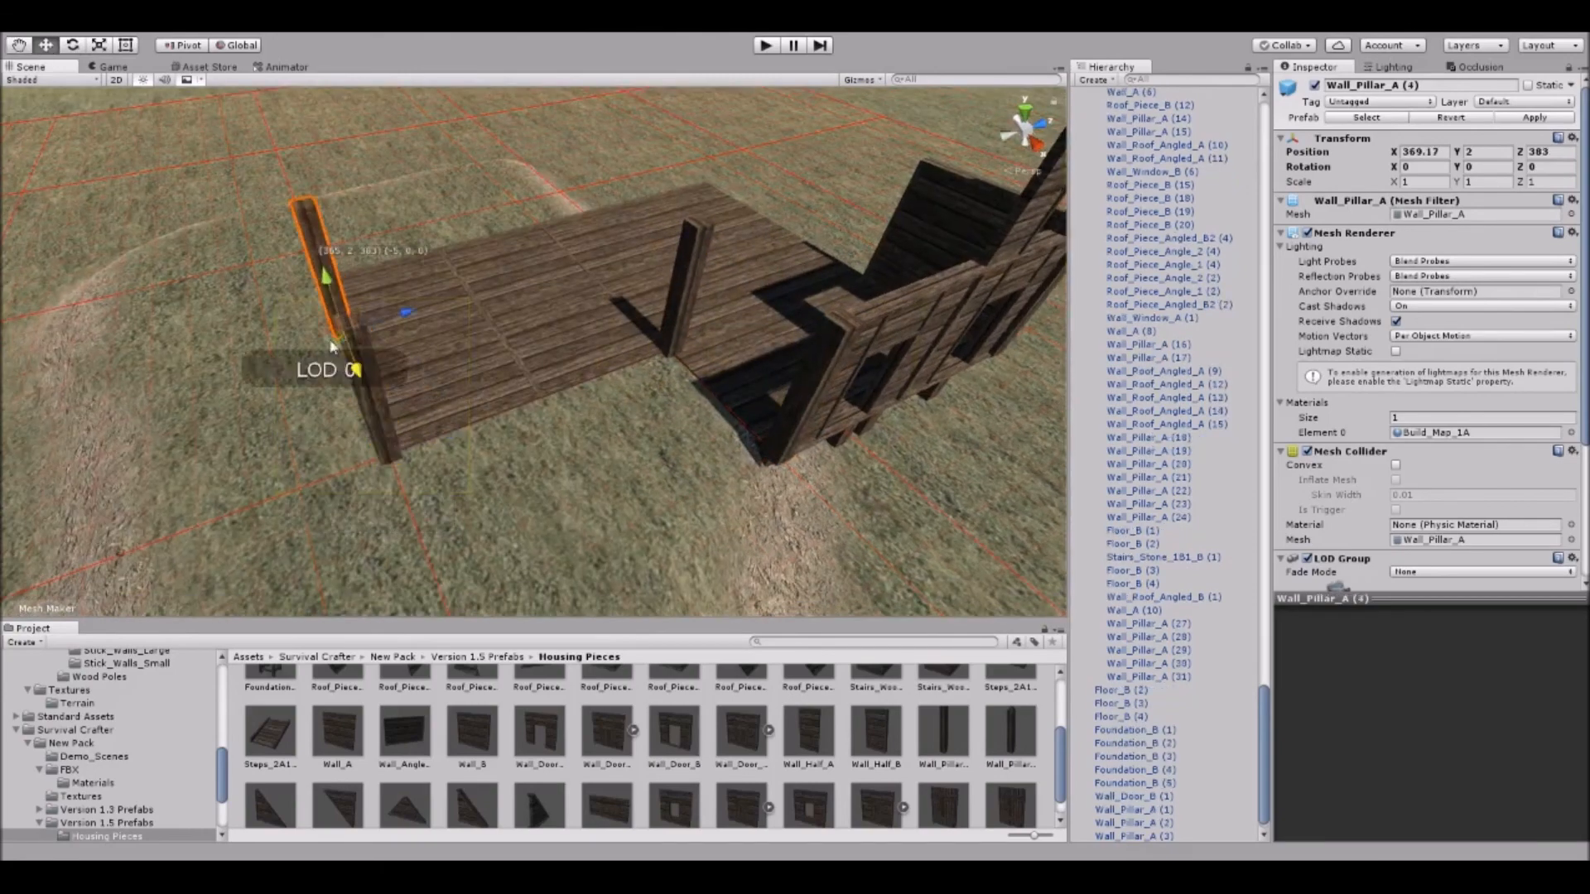
Duplicate the wing's back pillar onto the opposite back corner of the platform at 362, 2, 399.
right_click_drag(383, 285, 273, 331)
key("ctrl+d")
left_click_drag(273, 332, 379, 311)
right_click_drag(415, 466, 374, 508)
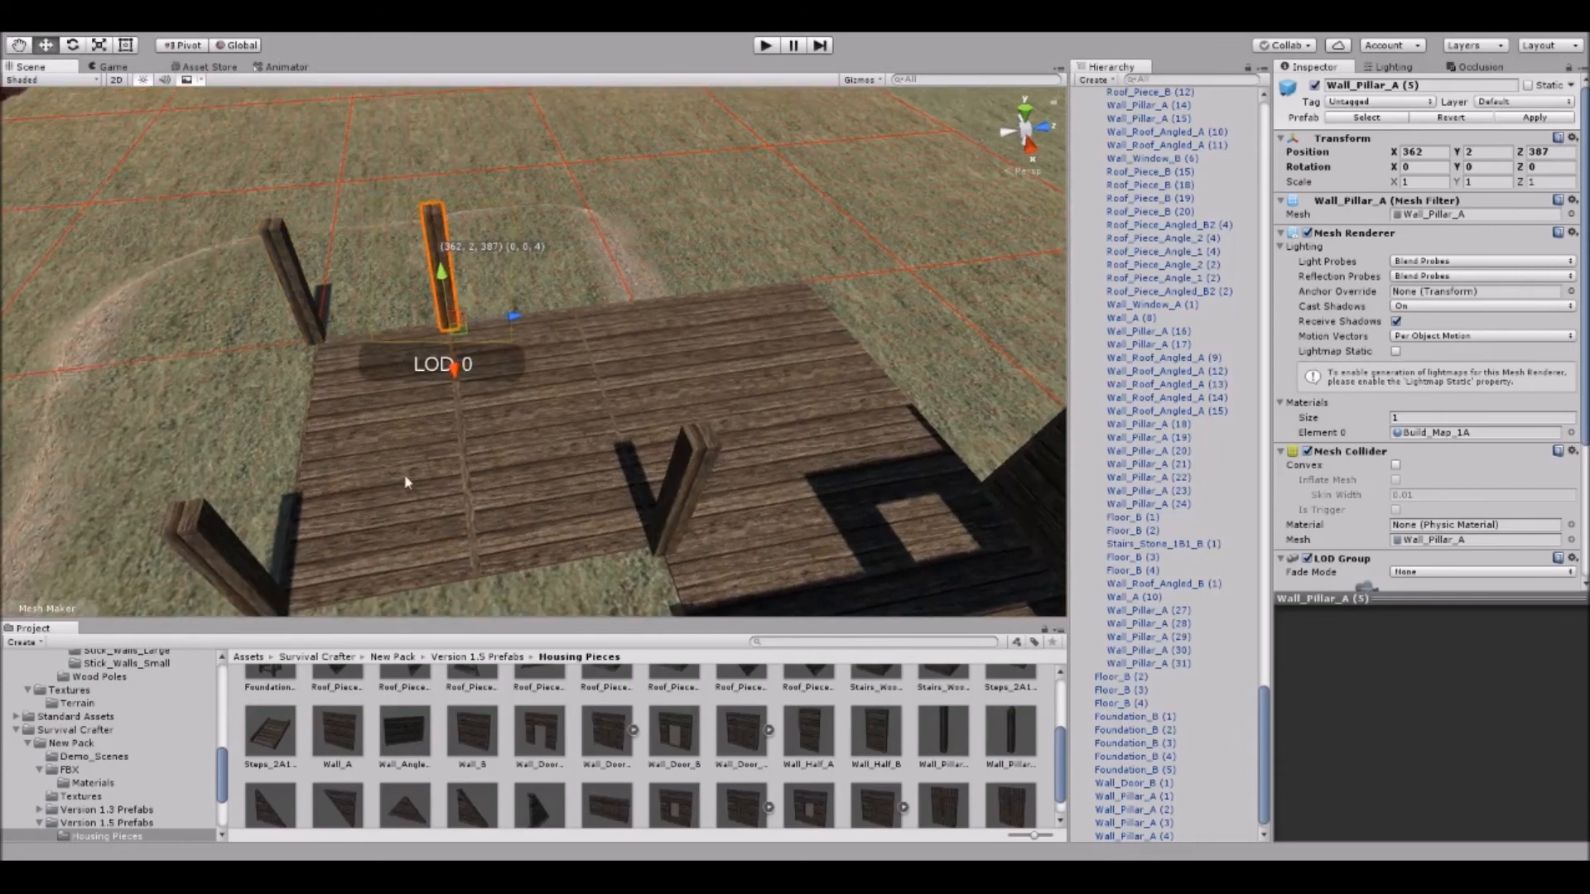
left_click_drag(521, 313, 863, 277)
right_click_drag(495, 304, 578, 255)
key("ctrl+d")
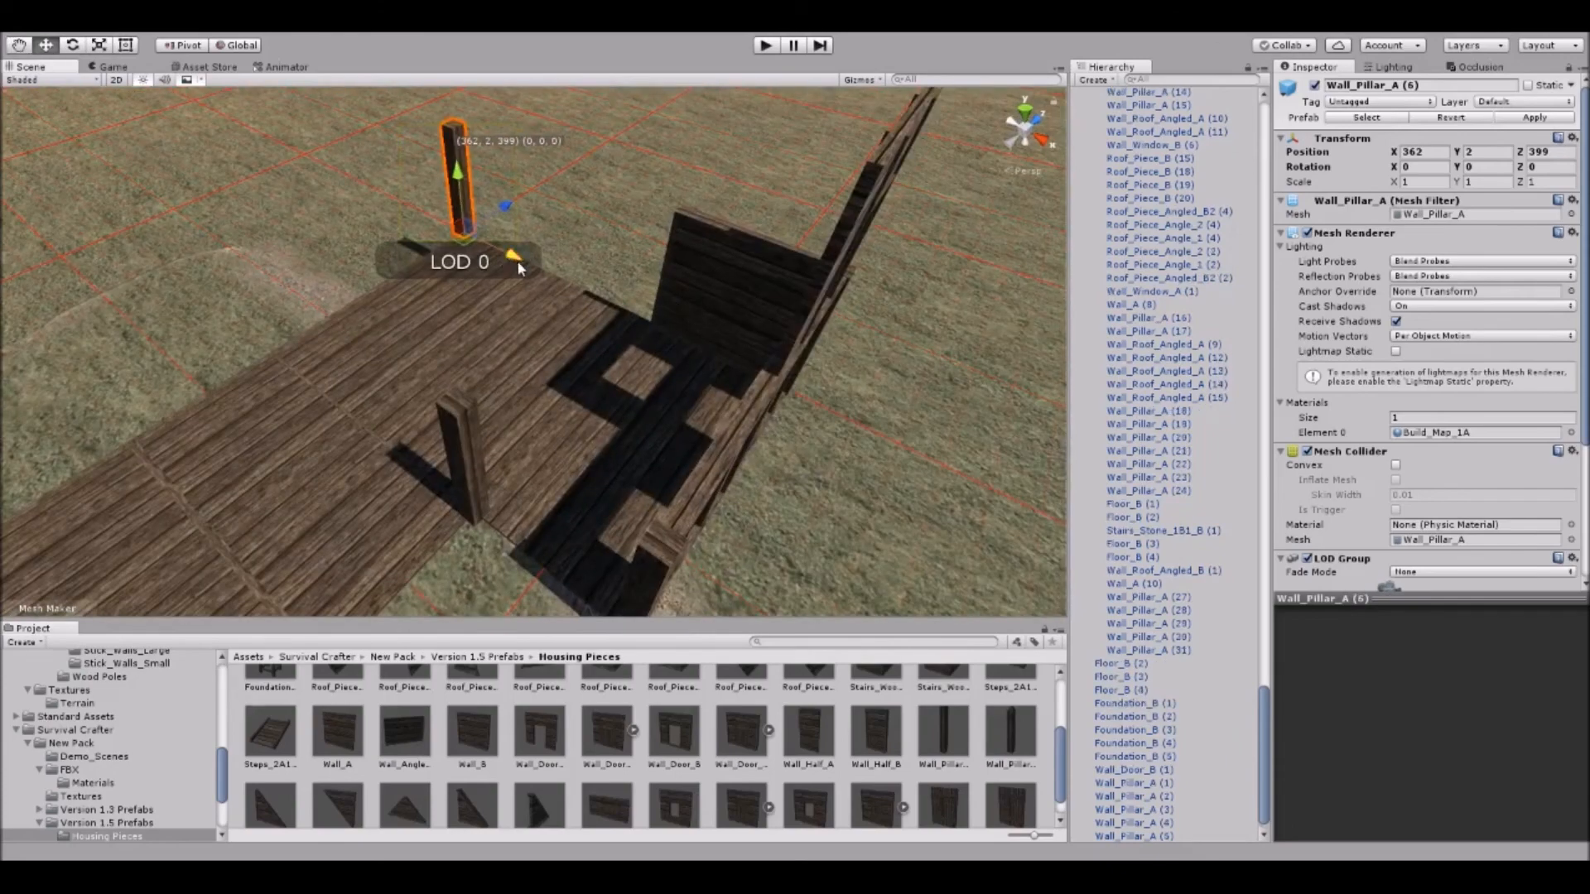
left_click_drag(513, 259, 587, 292)
key("Delete")
Delete the upper Wall_Door_A piece and the second Wall_Door_B piece from the front of the platform.
right_click_drag(620, 301, 393, 298)
left_click(523, 158)
key("Delete")
left_click(447, 371)
key("Delete")
Place a Wall_Window_B prefab in the front gap beside the doorway at 374, 2, 393.
scroll(646, 749, "down", 1)
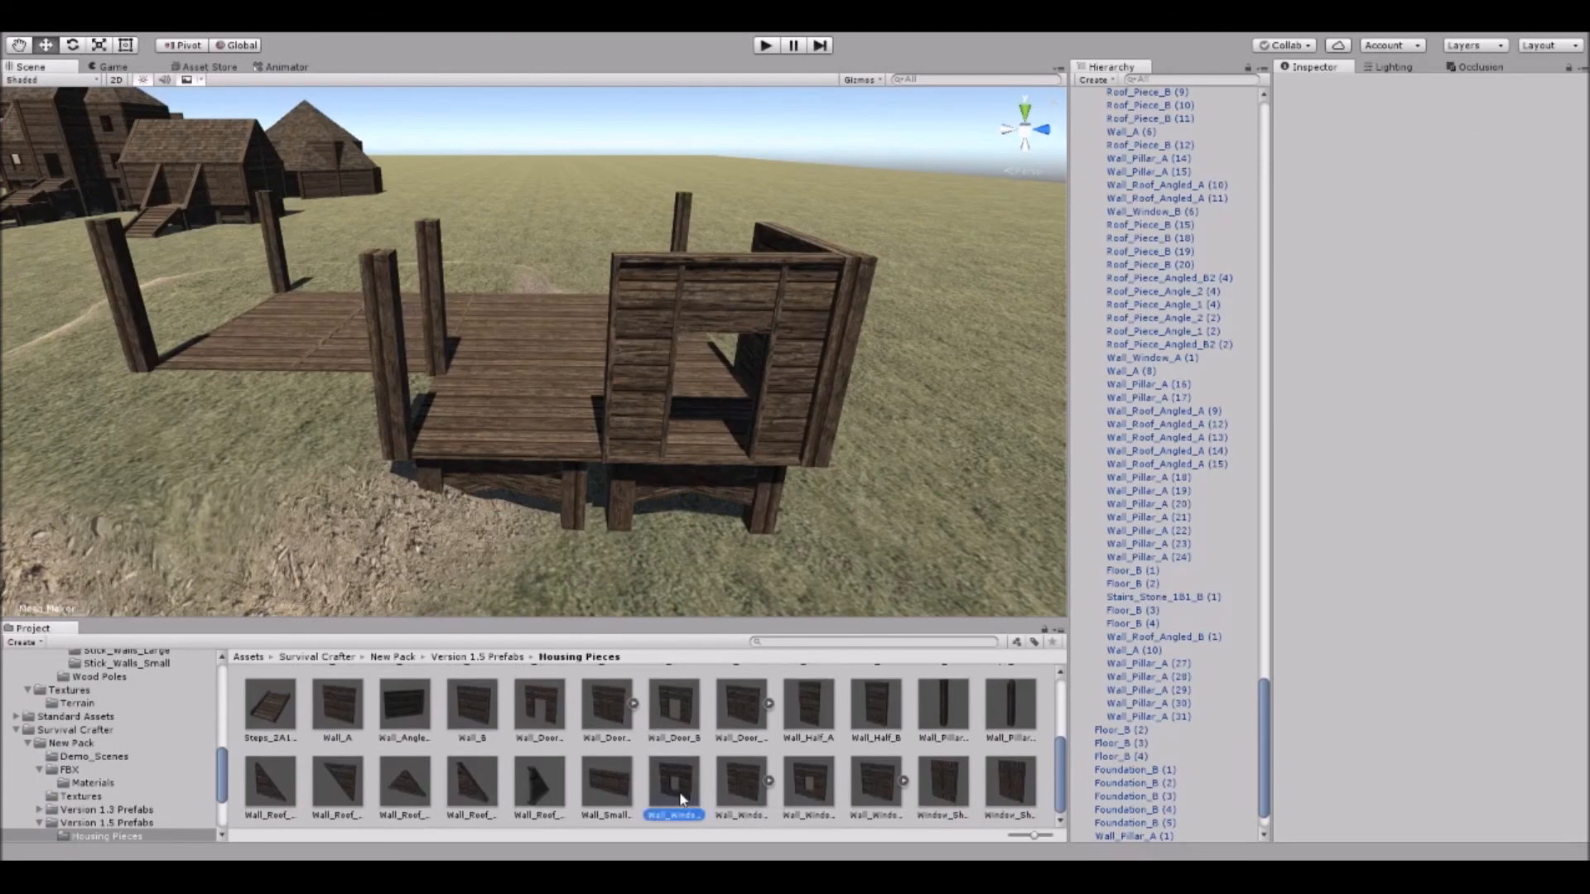
left_click(675, 786)
left_click_drag(816, 799, 528, 472)
right_click_drag(528, 472, 442, 432)
Duplicate the window wall to 372, 2, 391 rotated 90 degrees, and place another copy along the opposite side edge.
key("ctrl+d")
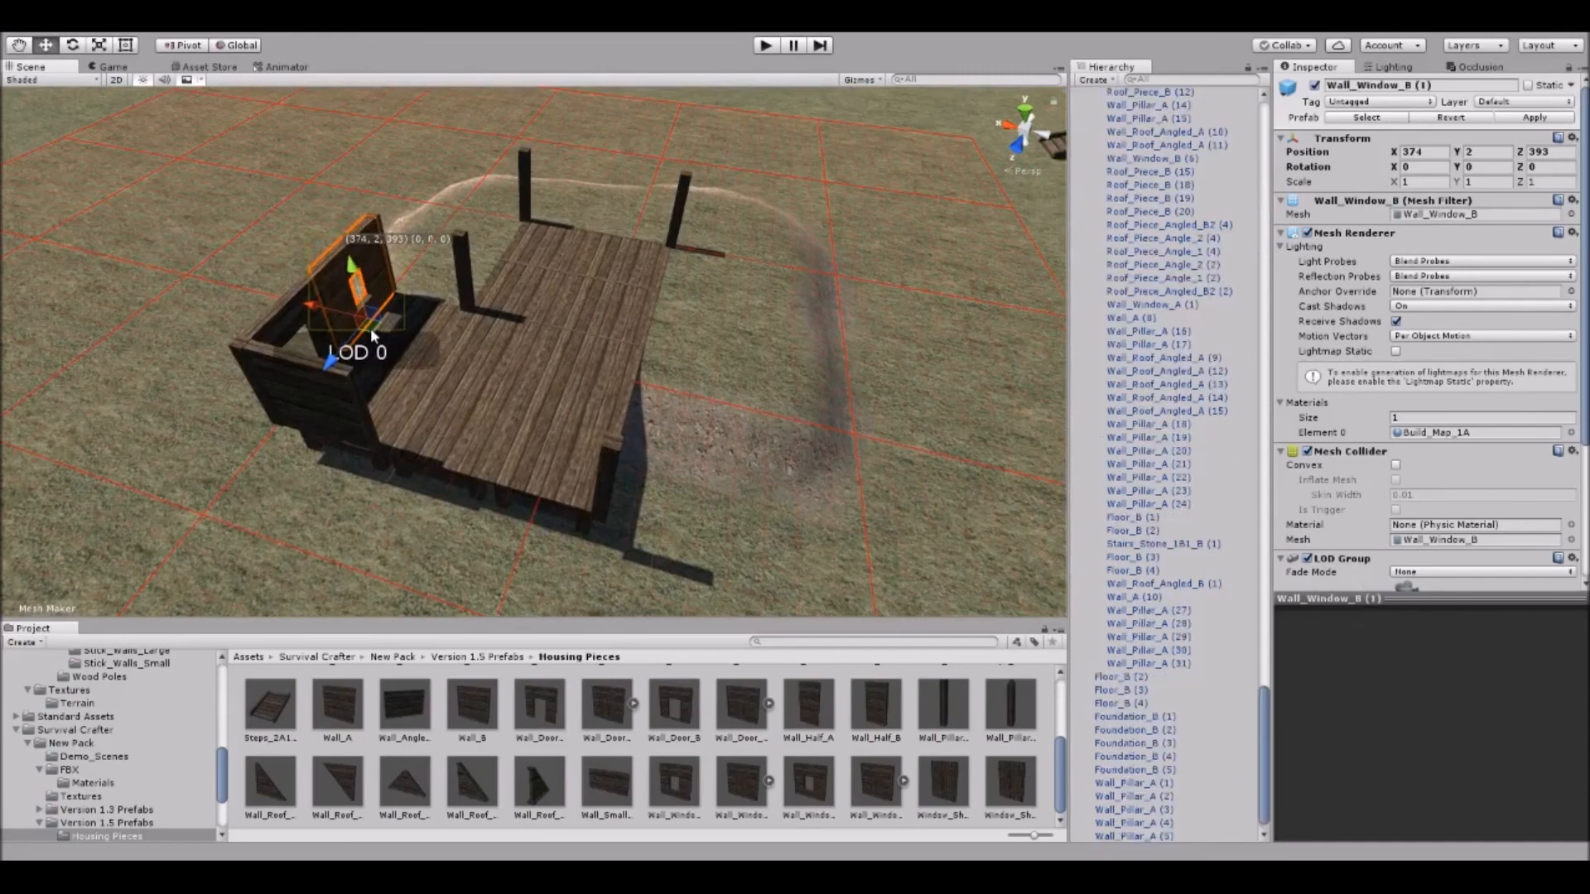
left_click_drag(370, 326, 429, 323)
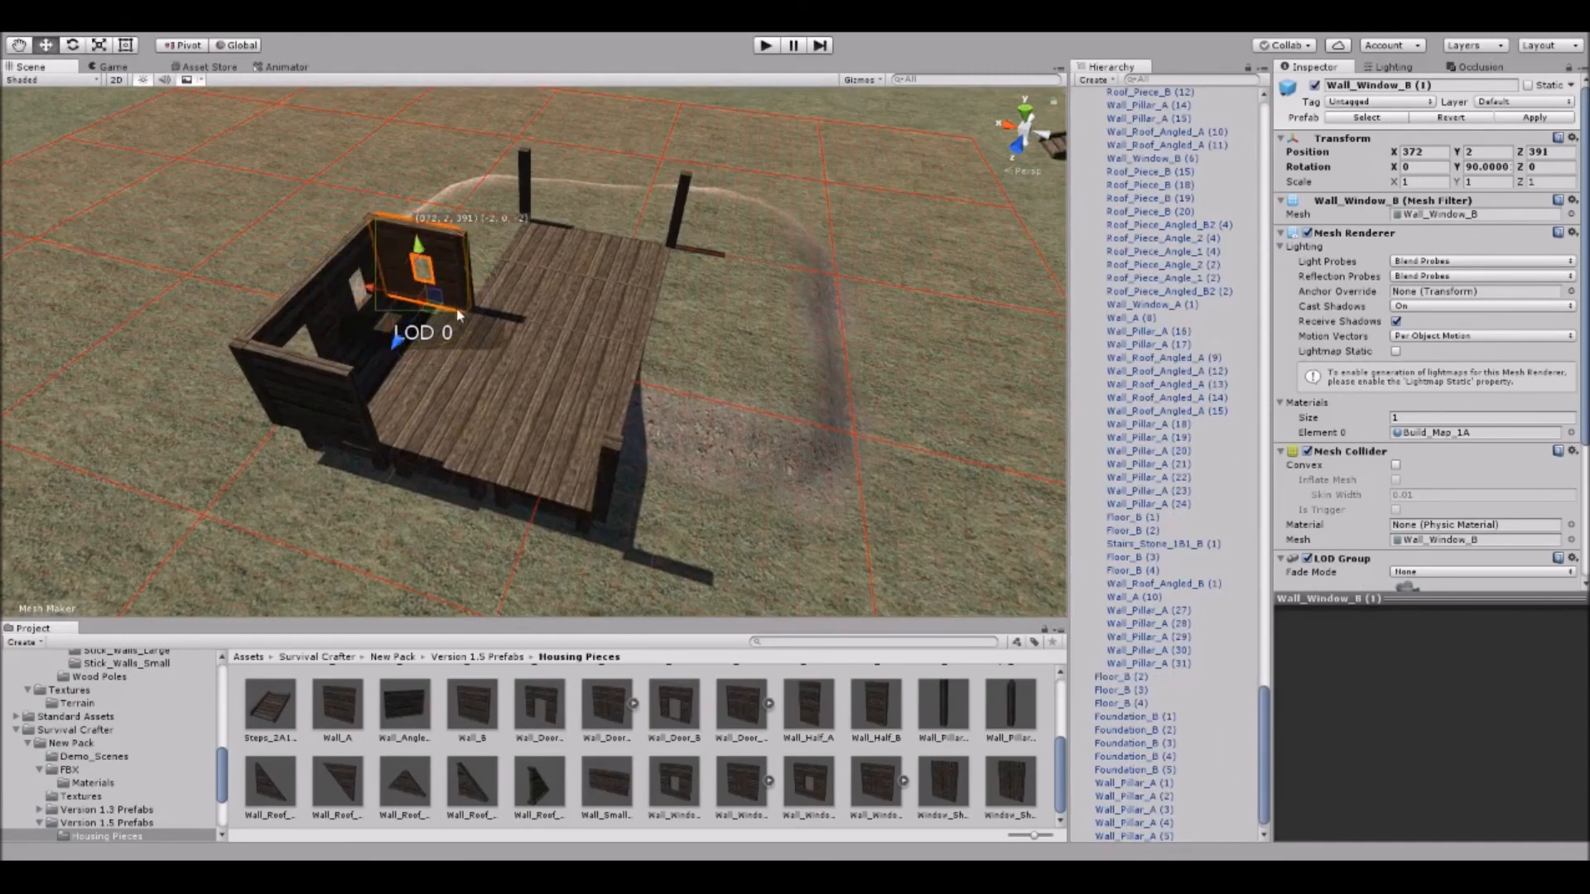
key("ctrl+d")
left_click_drag(458, 313, 632, 468)
Duplicate the side window wall, rotate the copy and fit it on the platform's back edge next to the corner pillar.
key("ctrl+d")
right_click_drag(689, 459, 540, 454)
key("e")
left_click_drag(525, 457, 751, 417)
left_click_drag(484, 431, 454, 445)
left_click(762, 364)
Duplicate the back window wall twice along the wing's back edge at X 362.
left_click_drag(762, 364, 491, 361, "alt")
left_click(427, 356)
right_click_drag(492, 361, 437, 364)
key("ctrl+d")
left_click_drag(359, 412, 690, 491)
key("ctrl+d")
Select the wing's two back window walls and place a duplicate pair along the wing's front edge.
left_click(677, 435, "shift")
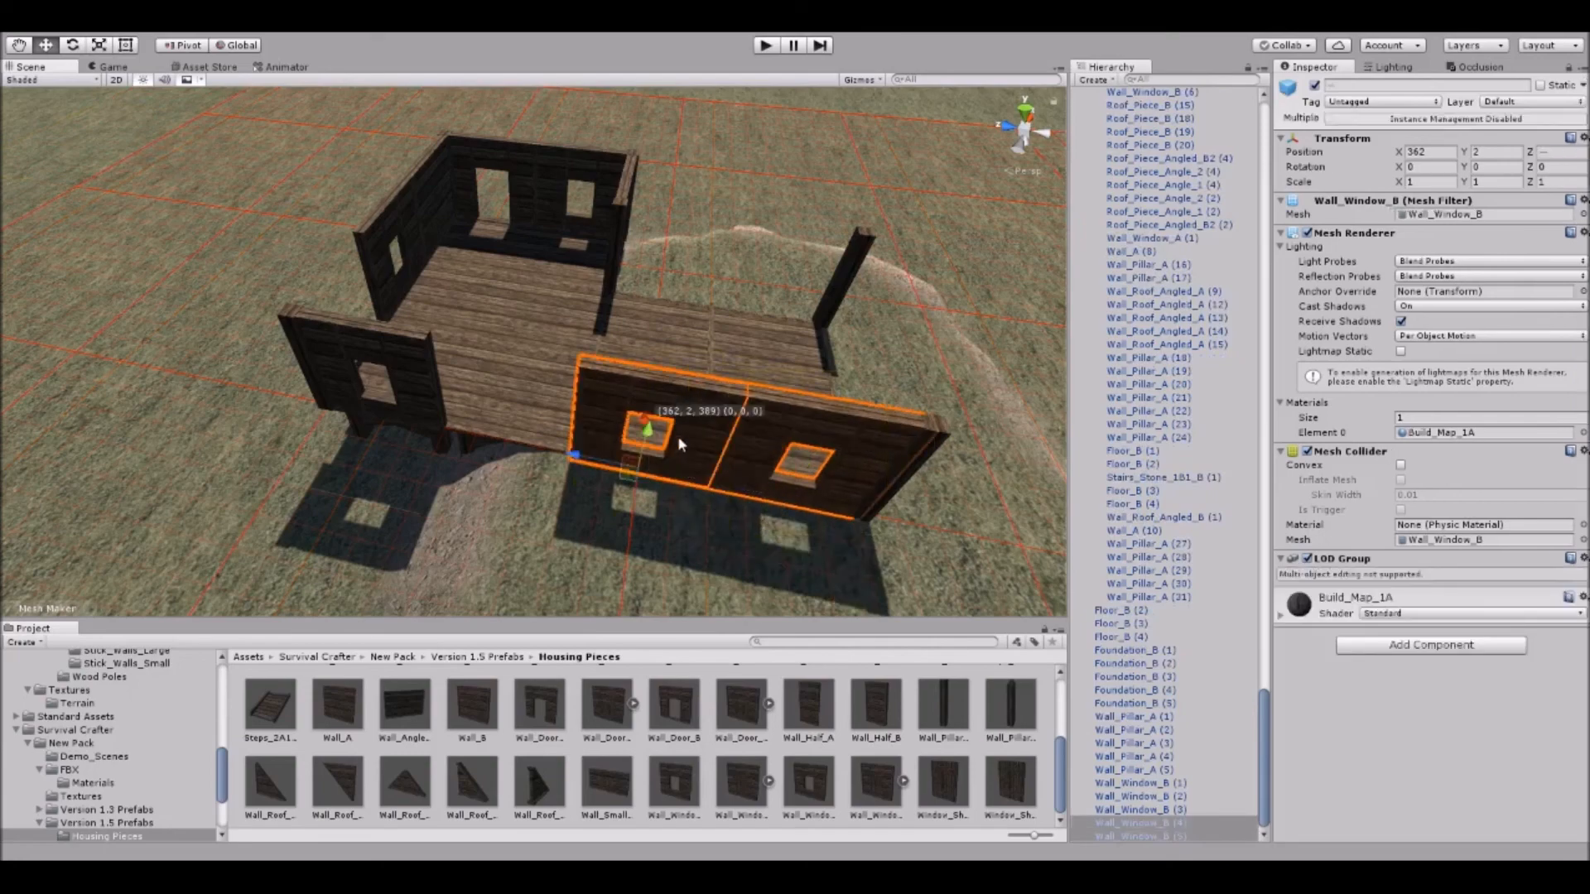
right_click_drag(786, 425, 563, 349)
left_click_drag(524, 342, 694, 361)
right_click_drag(713, 361, 838, 335)
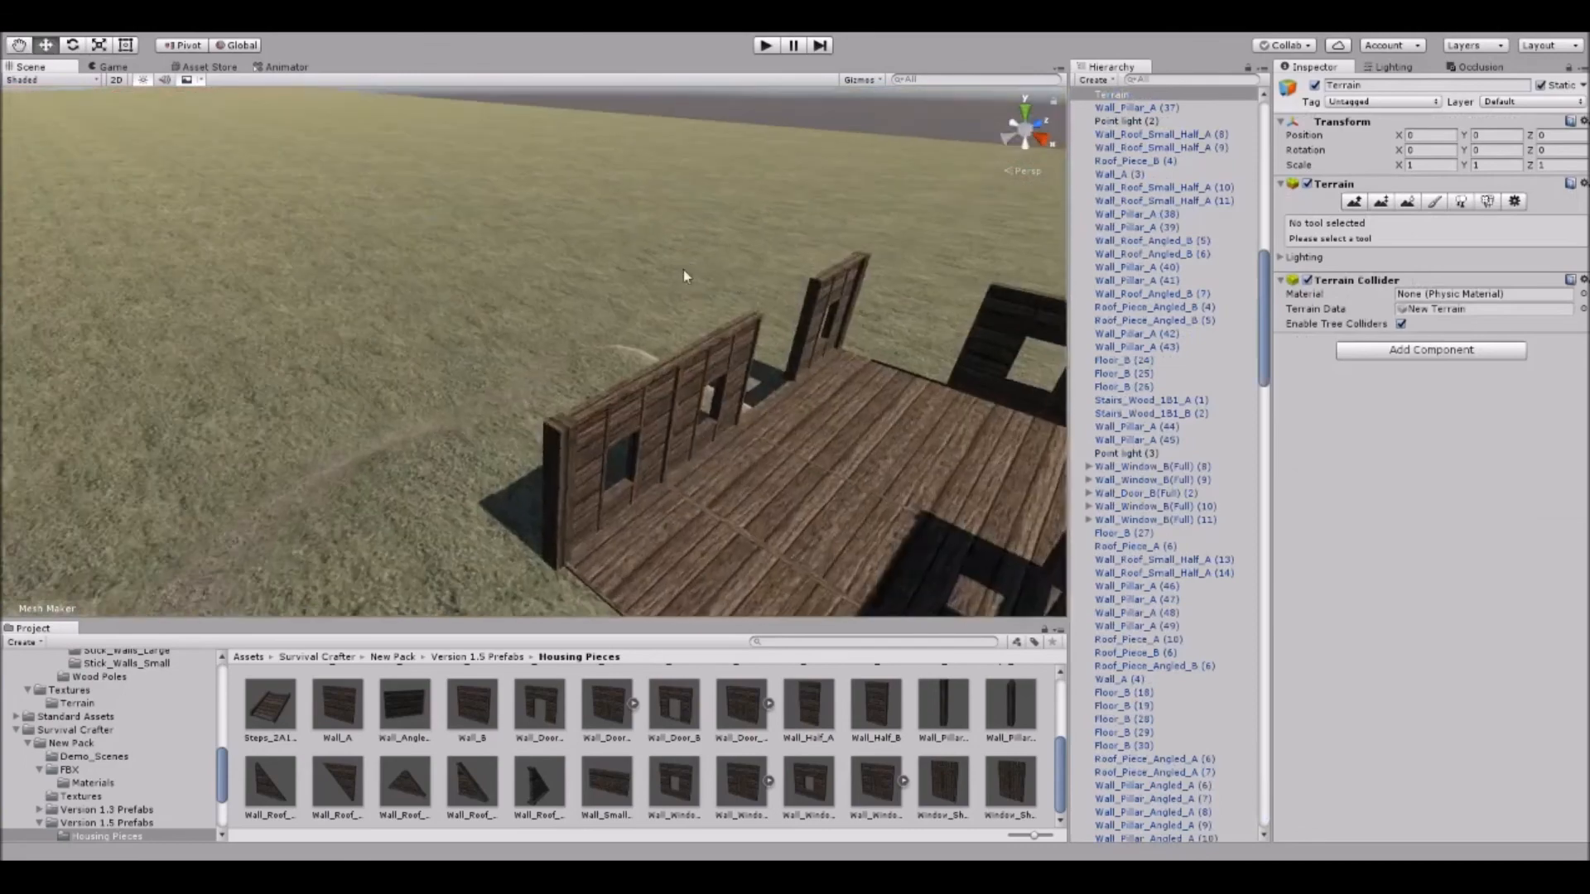
right_click_drag(683, 270, 639, 280)
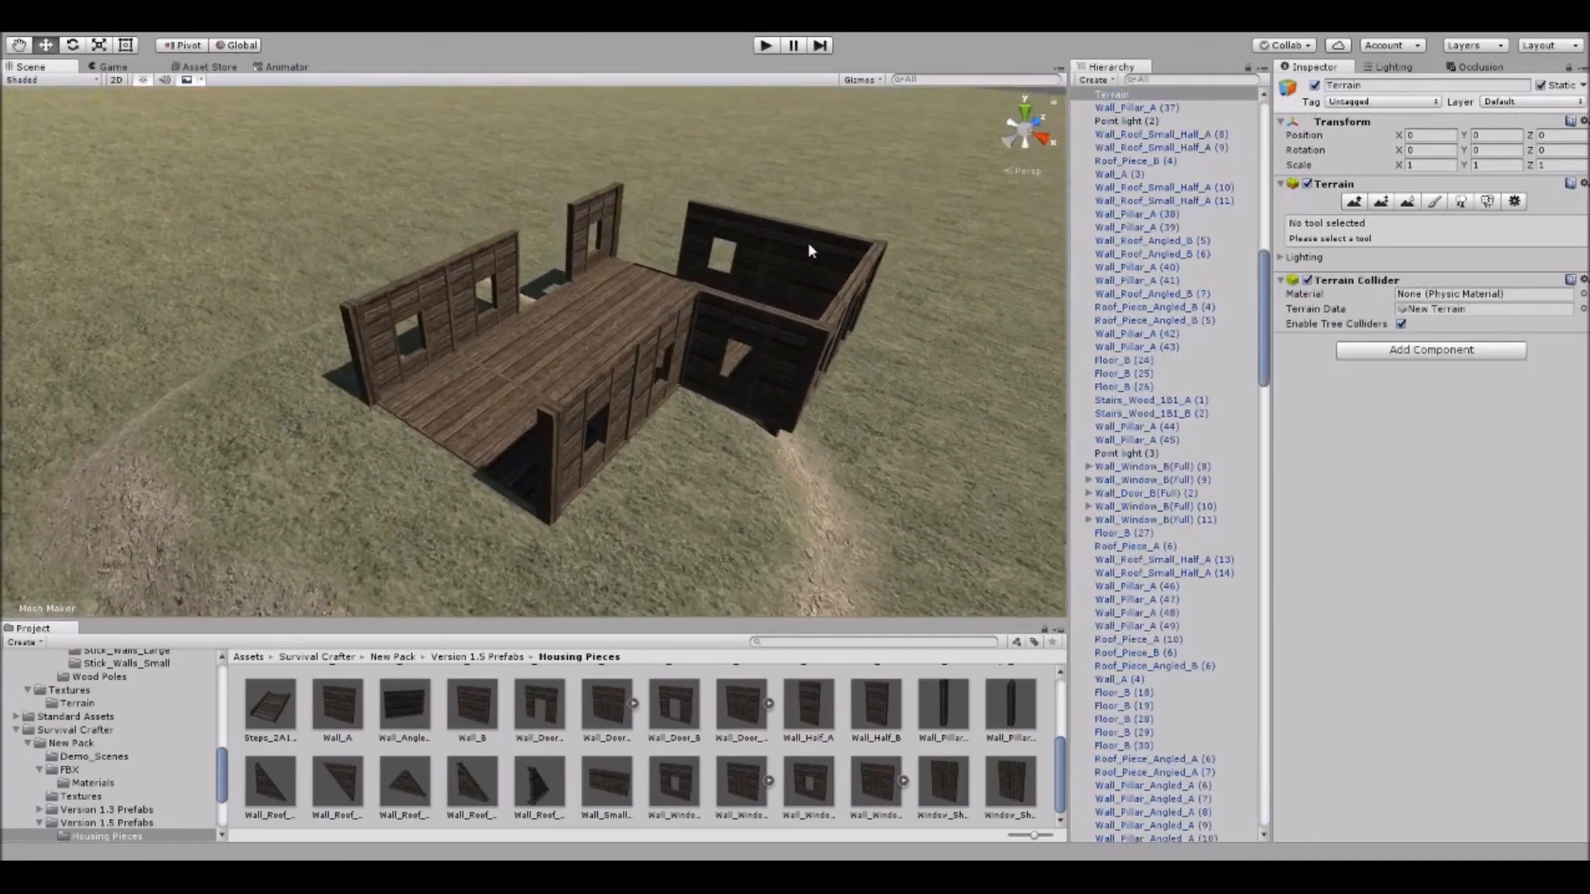
Duplicate the solid side Wall_B piece and use it to close the open end of the wing.
left_click(809, 246)
key("ctrl+d")
left_click_drag(809, 329, 434, 463)
left_click(600, 527)
Duplicate Wall_B to fill the remaining side gap, and fit another copy rotated -180 degrees in the back gap at 362, 2, 393.
scroll(683, 249, "up", 3)
middle_click_drag(683, 240, 612, 405)
right_click_drag(613, 405, 499, 411)
middle_click_drag(745, 414, 433, 348)
scroll(439, 197, "down", 4)
left_click(439, 196)
key("ctrl+d")
left_click_drag(464, 277, 578, 417)
key("ctrl+d")
left_click_drag(591, 477, 560, 364)
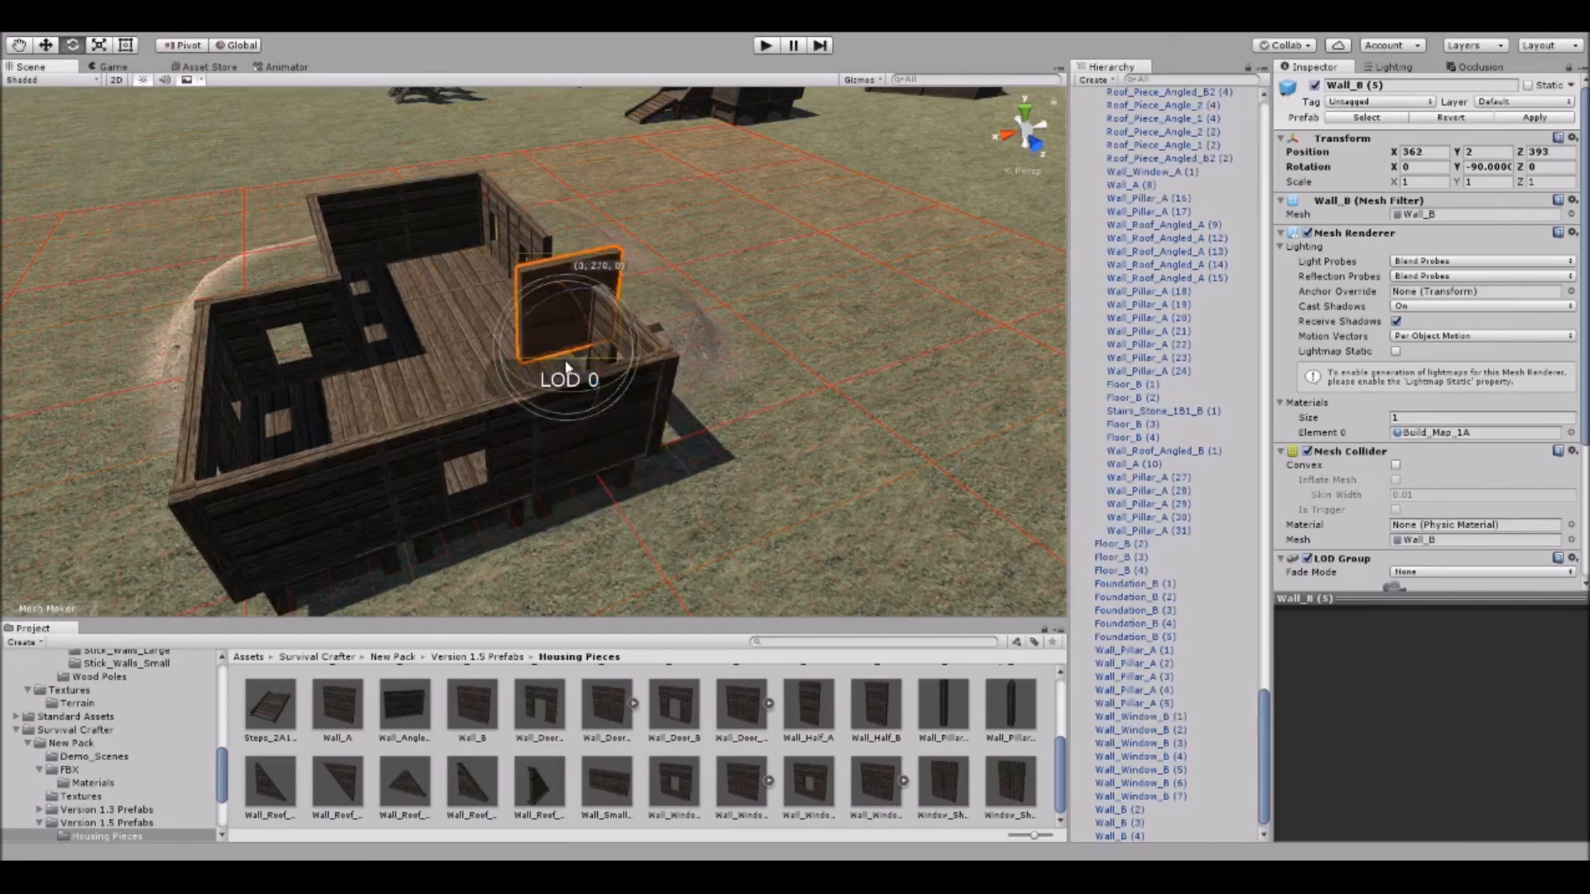
key("w")
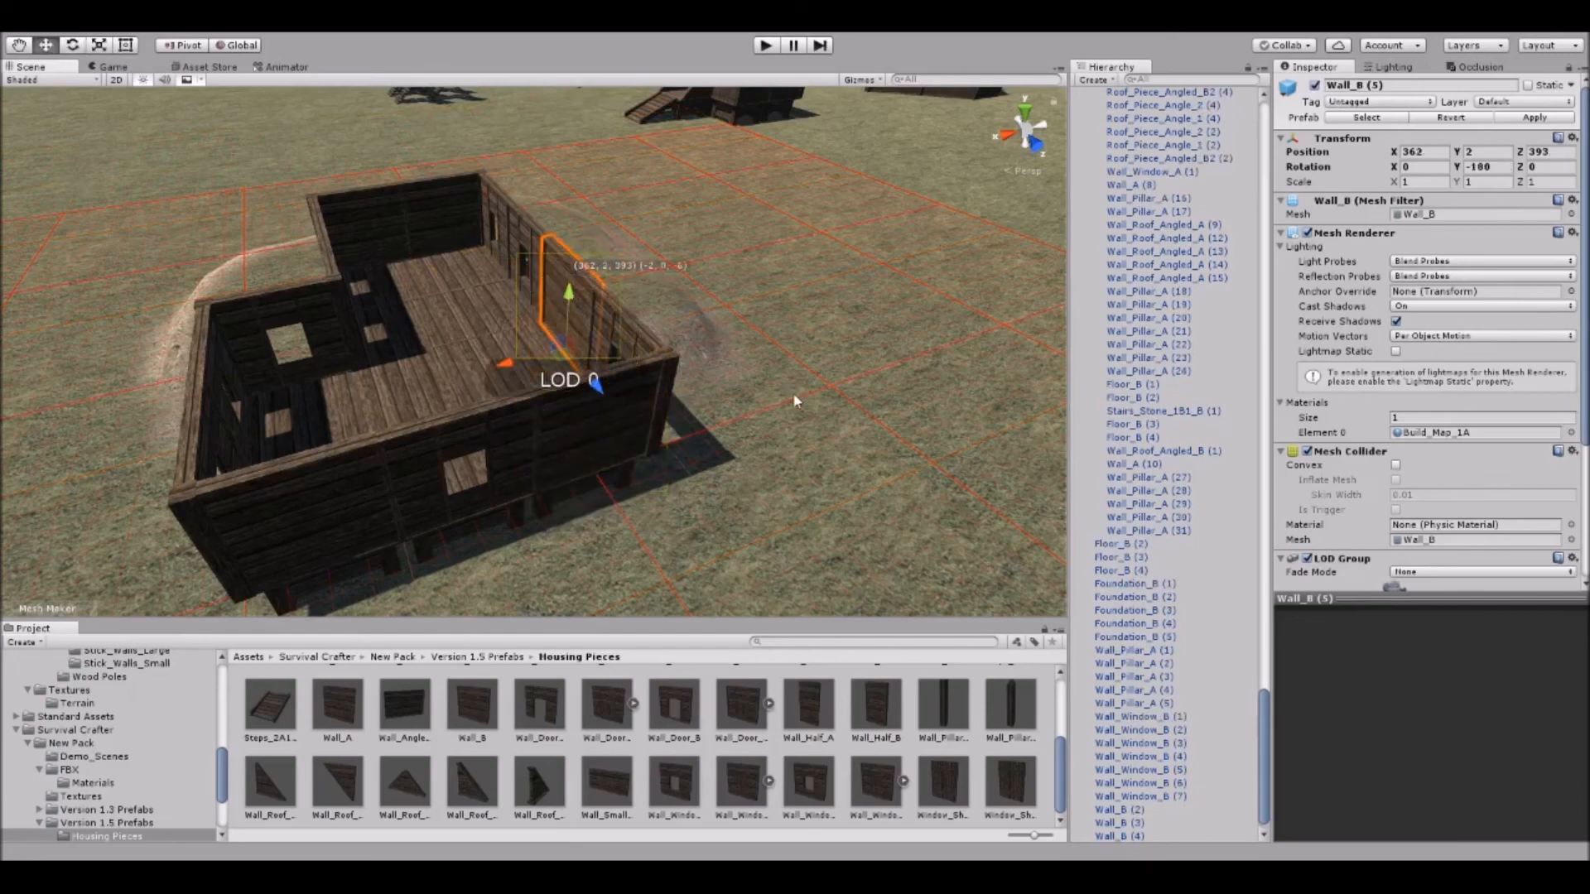
left_click(795, 395)
Examine the enclosed walls, corners and window openings from inside and outside the house.
middle_click_drag(548, 283, 593, 319)
scroll(592, 321, "up", 4)
left_click_drag(669, 357, 606, 370, "alt")
left_click_drag(609, 314, 543, 286, "alt")
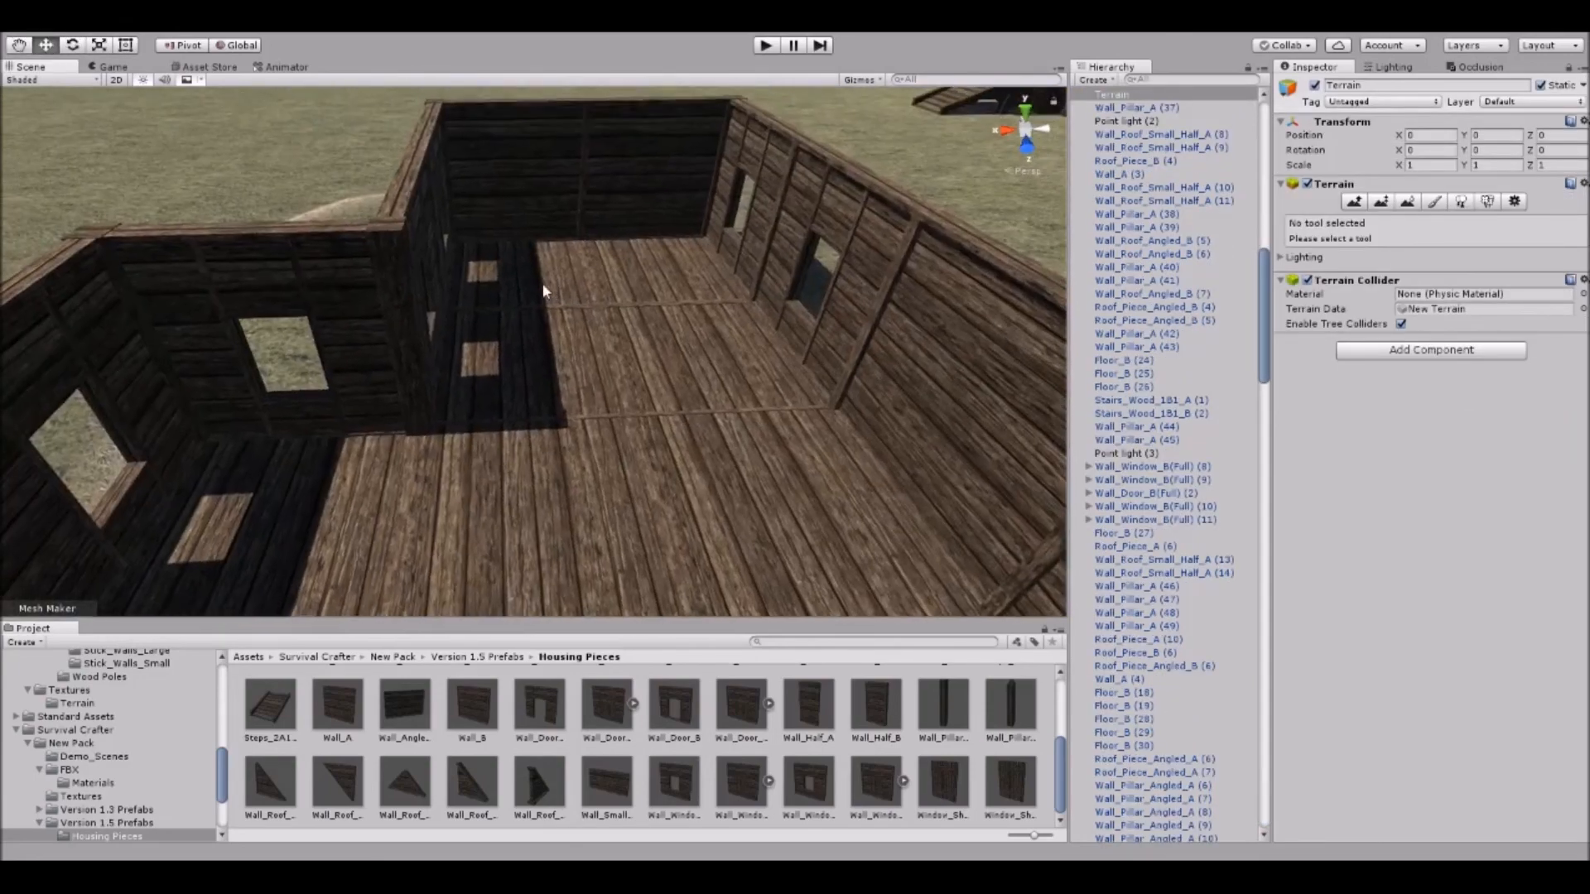
scroll(543, 286, "up", 3)
left_click_drag(432, 309, 763, 323, "alt")
scroll(763, 323, "down", 5)
left_click_drag(579, 388, 569, 346, "alt")
middle_click_drag(556, 365, 585, 335)
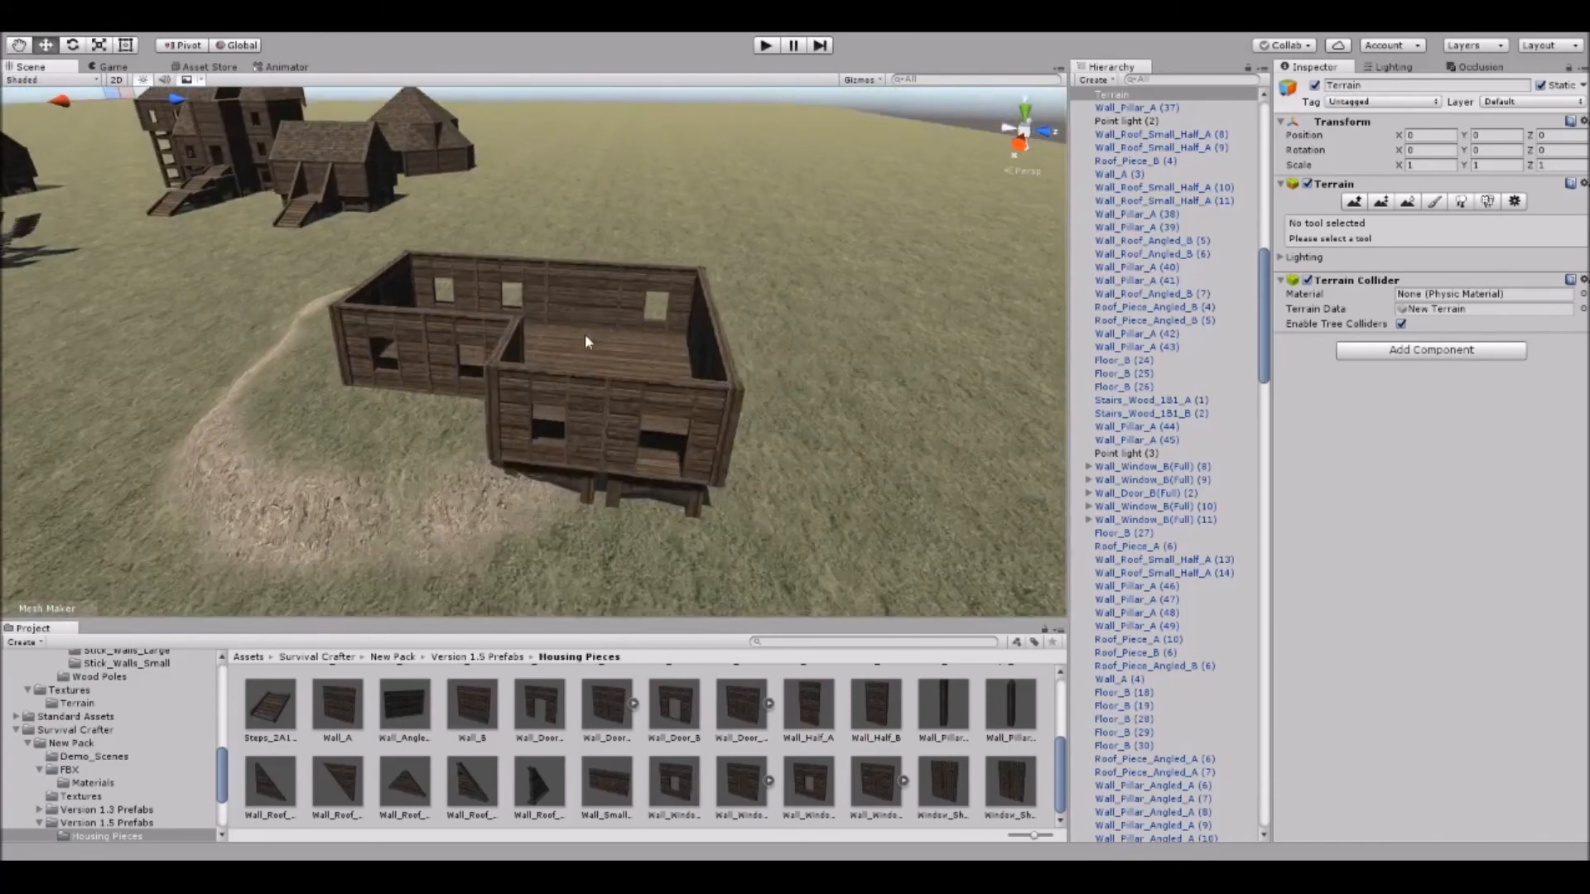
scroll(584, 335, "up", 2)
left_click_drag(618, 454, 655, 365, "alt")
middle_click_drag(657, 381, 663, 333)
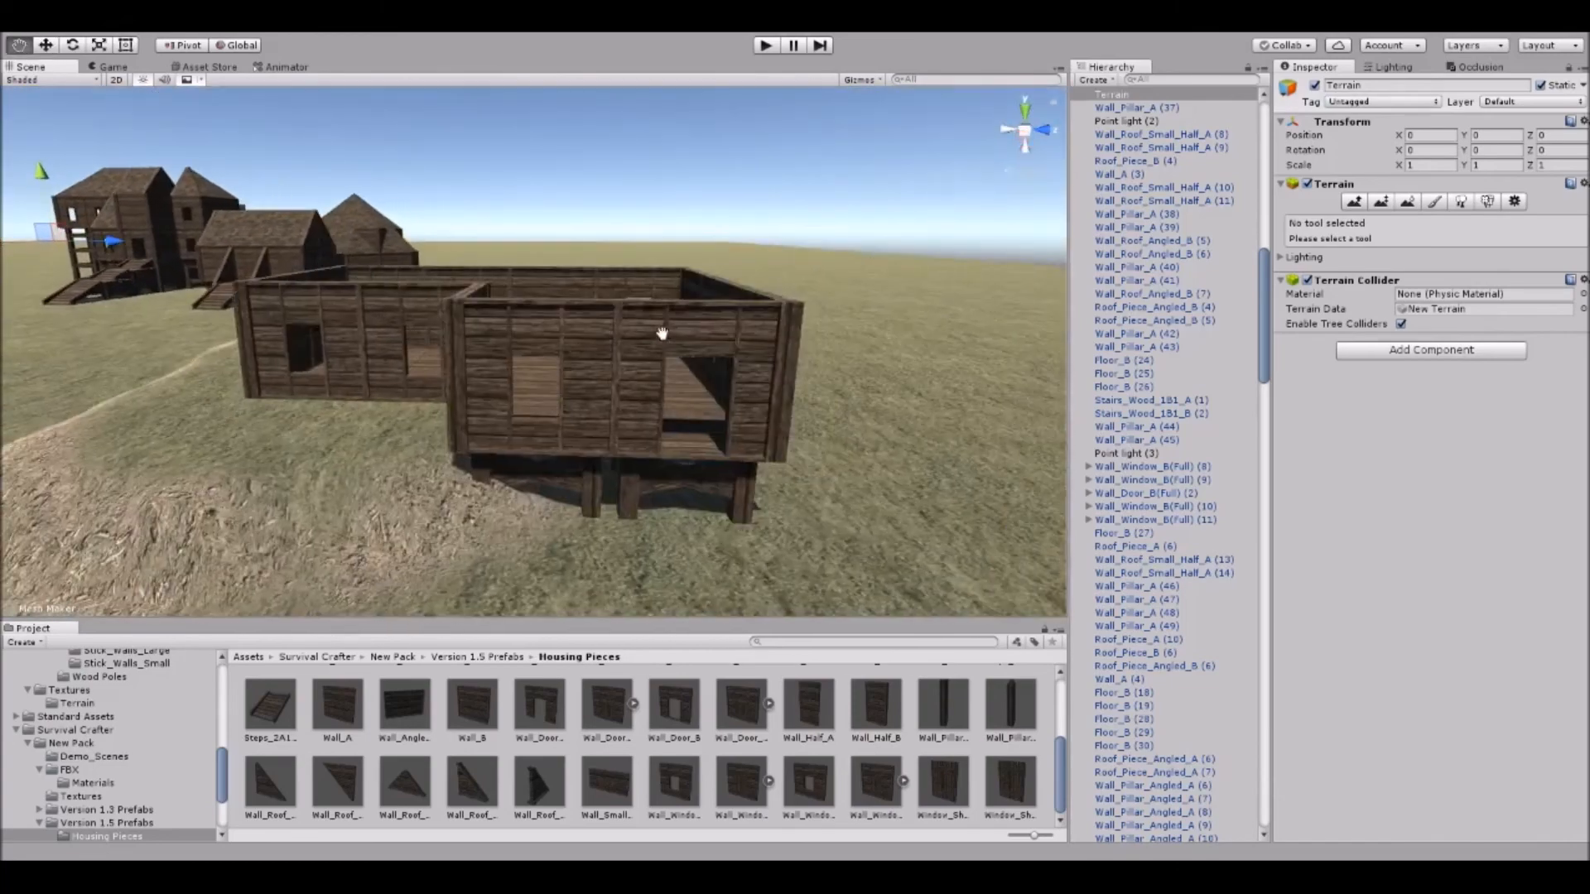
scroll(663, 334, "up", 3)
left_click_drag(663, 334, 607, 348, "alt")
scroll(607, 348, "down", 3)
Duplicate the foundation beneath the doorway and set the copy directly in front of the door as a landing.
middle_click_drag(621, 315, 581, 374)
left_click_drag(581, 374, 623, 335, "alt")
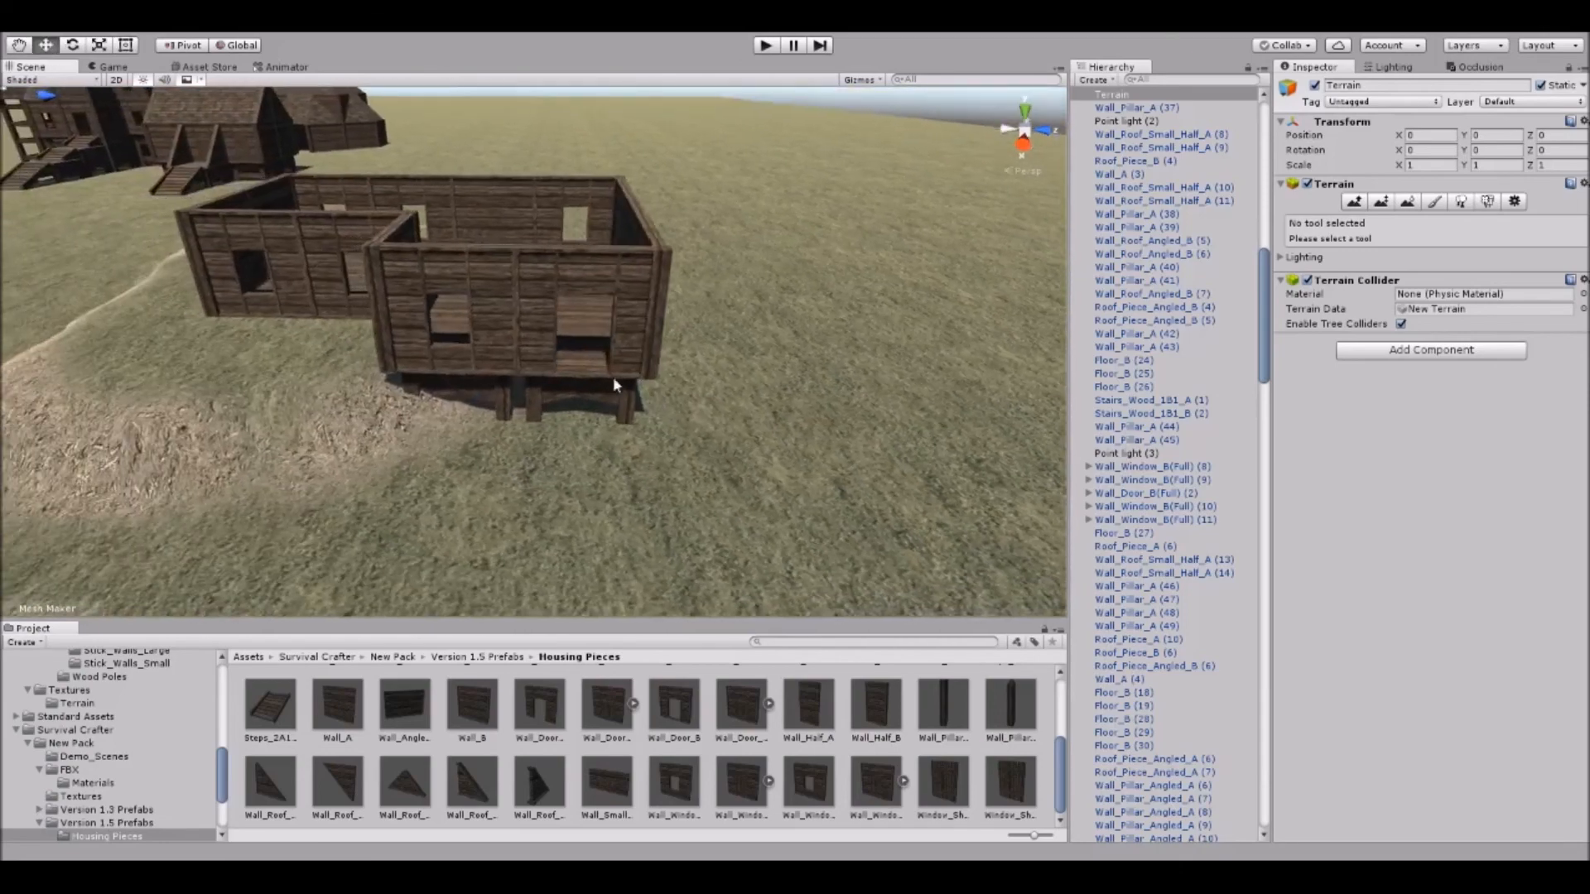
middle_click_drag(622, 335, 649, 447)
left_click_drag(650, 452, 446, 338, "alt")
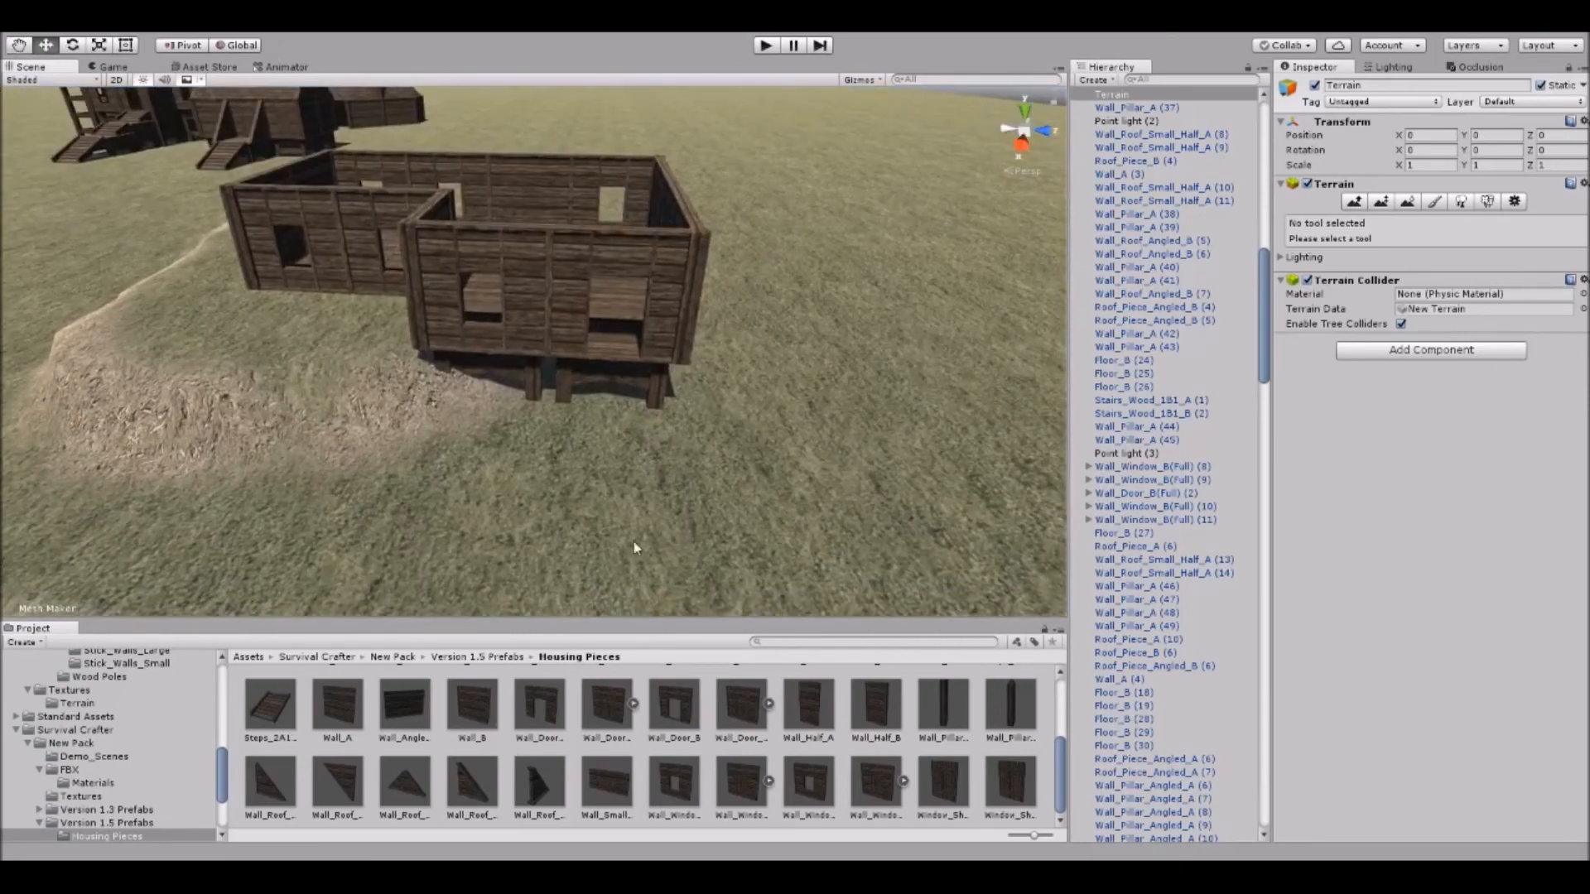
left_click(649, 390)
left_click_drag(649, 389, 624, 411)
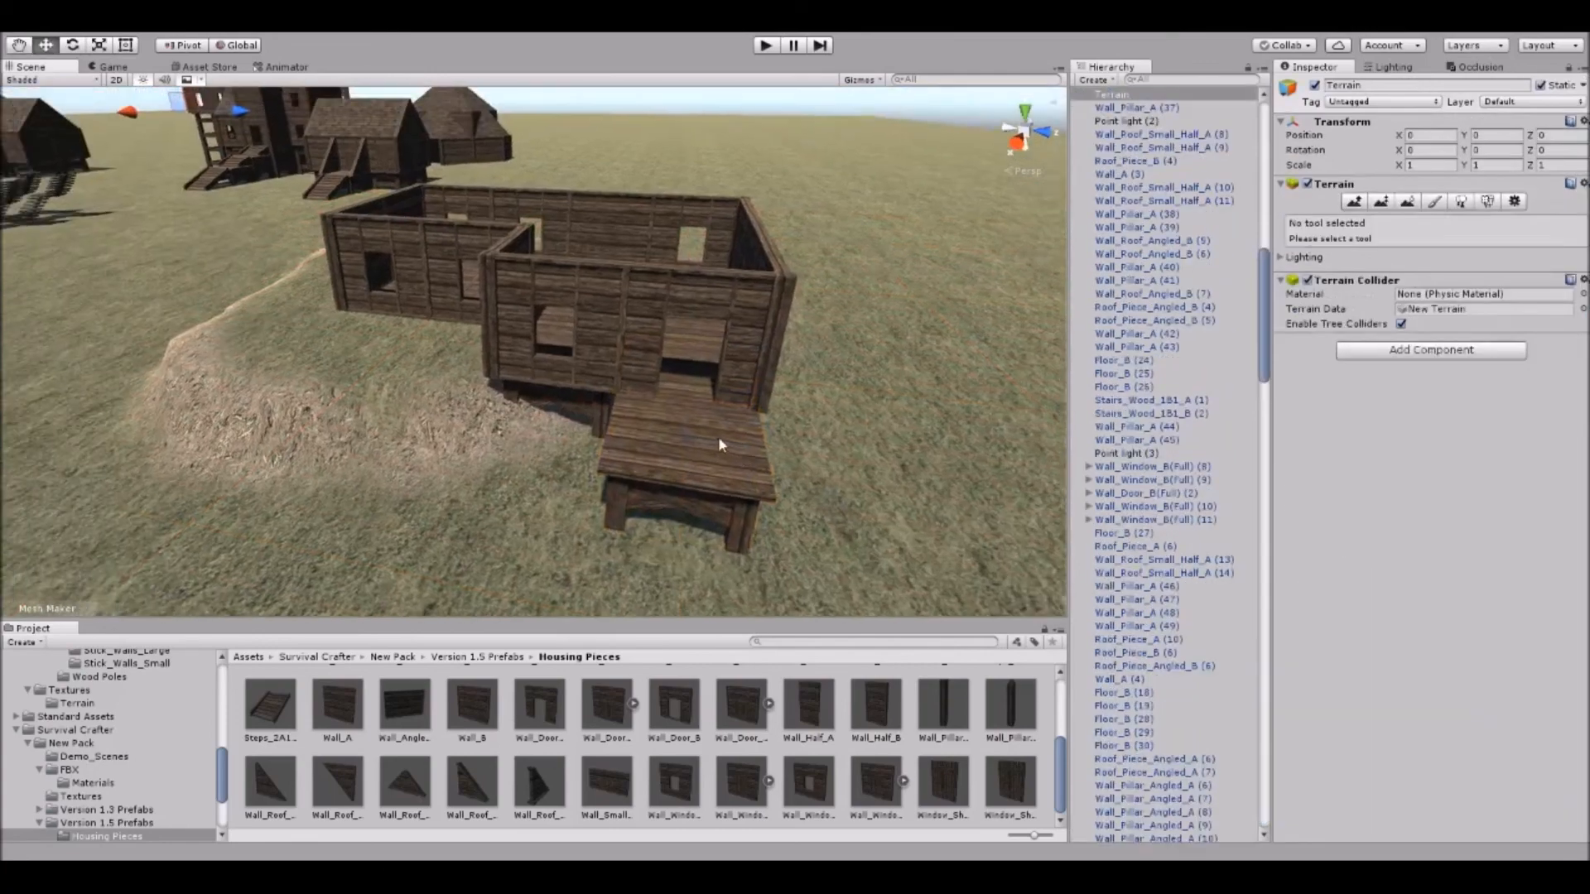
Add a Steps_2A1_B prefab, rotate it and fit it against the side of the front landing.
right_click_drag(719, 439, 575, 402)
scroll(770, 760, "up", 3)
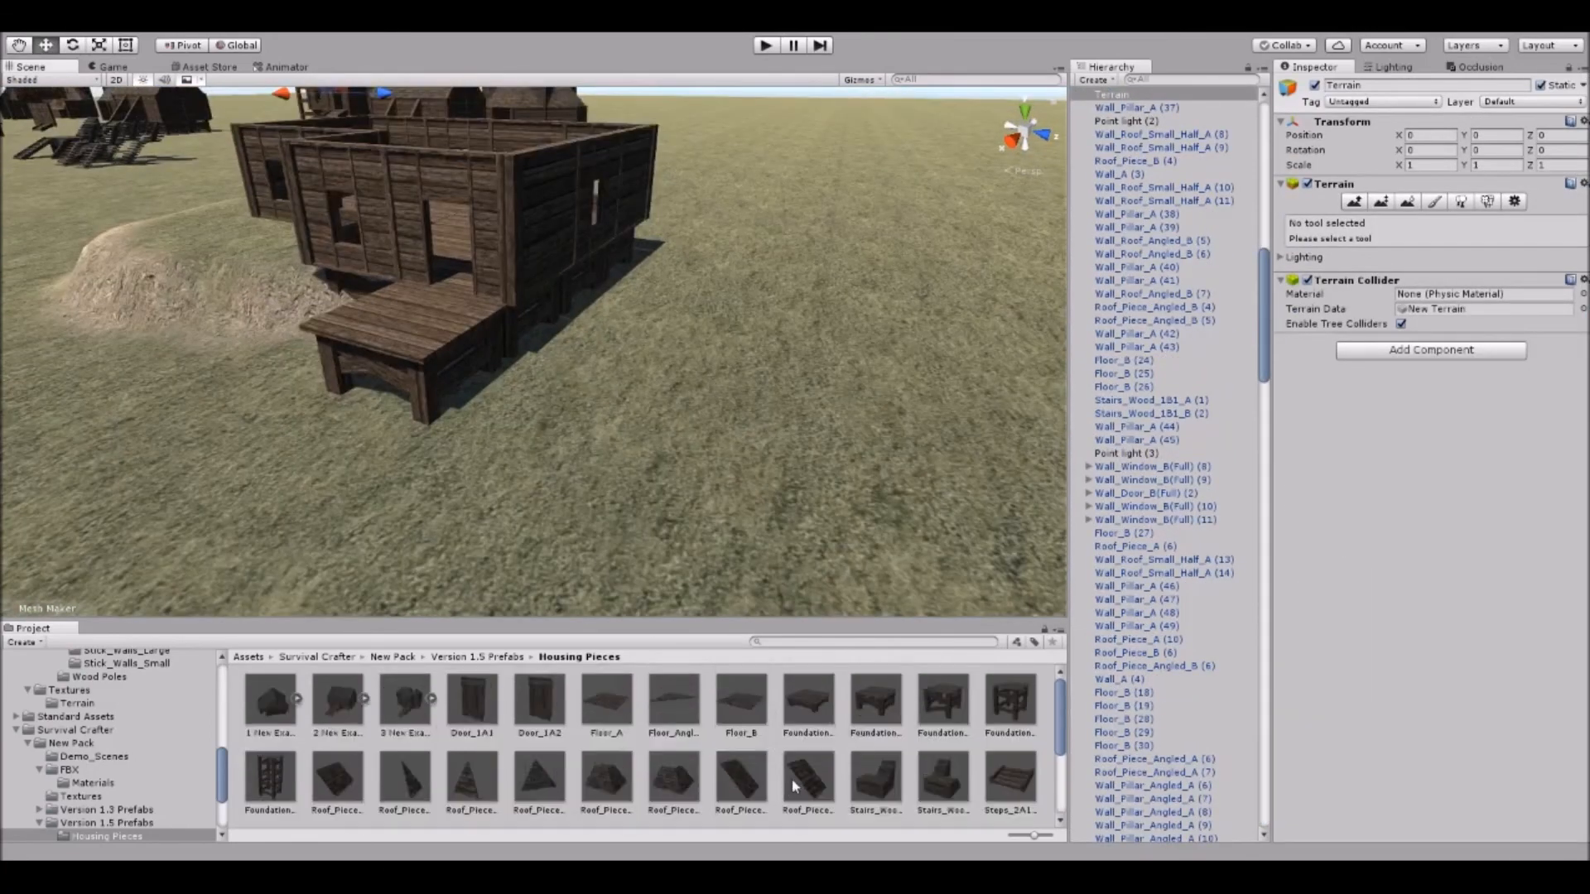
scroll(828, 744, "down", 1)
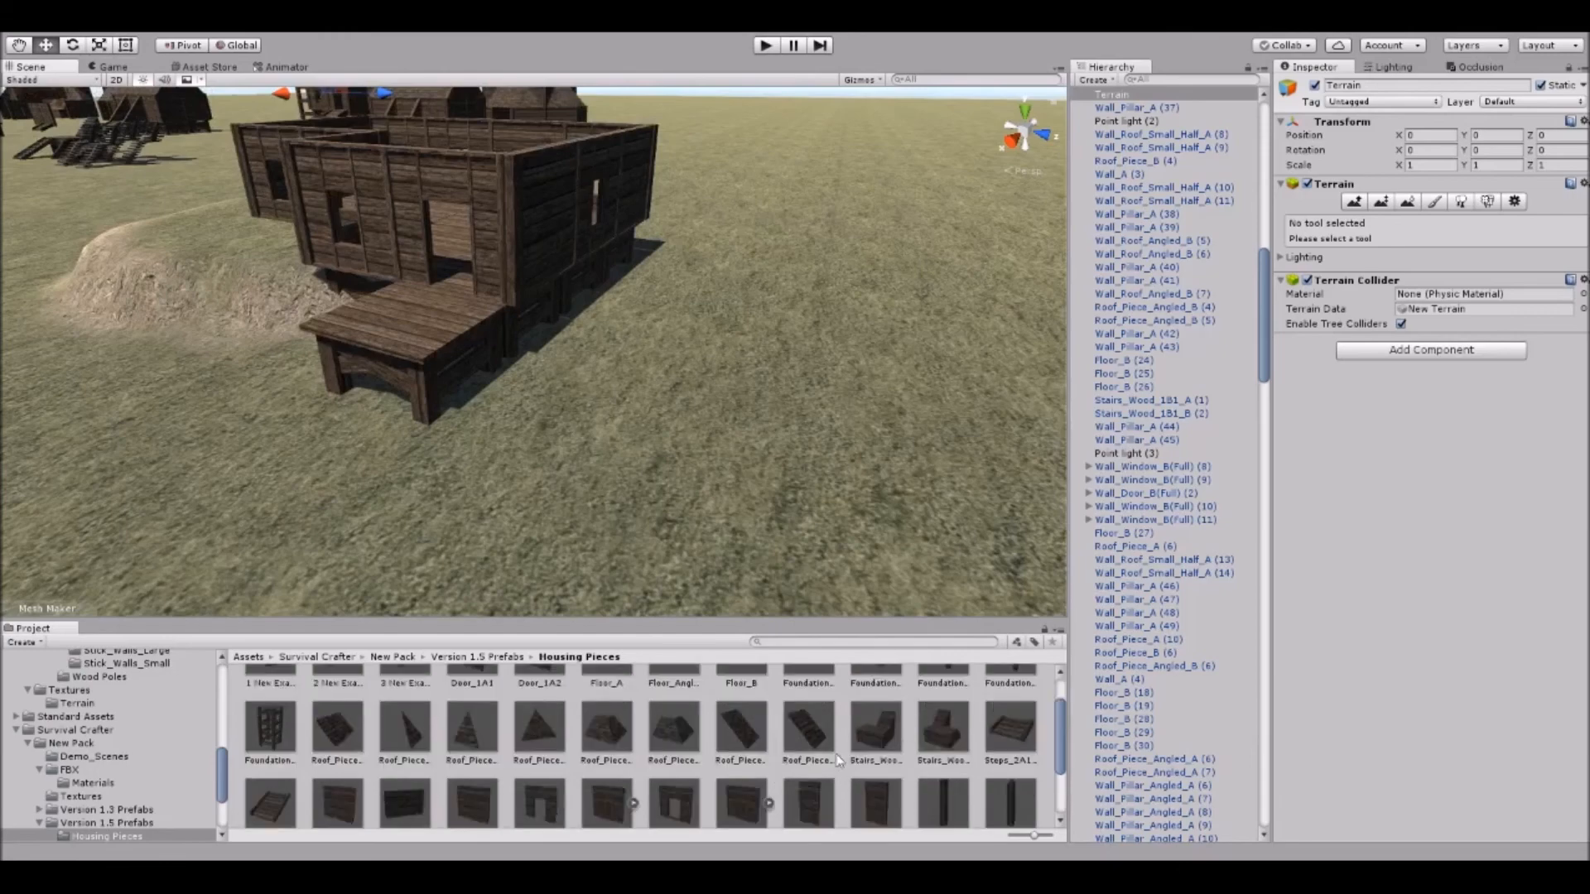
left_click_drag(262, 792, 851, 445)
key("e")
left_click_drag(633, 426, 474, 413)
left_click(500, 455)
Check up close how the steps meet the landing and the ground.
scroll(501, 453, "up", 5)
right_click_drag(502, 452, 543, 353)
middle_click_drag(543, 353, 591, 313)
left_click(456, 392)
right_click_drag(457, 393, 543, 387)
scroll(543, 387, "up", 3)
mouse_move(540, 390)
middle_mouse_down()
mouse_move(526, 379)
mouse_move(533, 390)
middle_mouse_up()
scroll(533, 392, "down", 3)
left_click(624, 189)
right_click_drag(530, 397, 533, 340)
Examine the whole roofless house, its landing and its interior from the front and from above.
scroll(532, 341, "down", 3)
middle_click_drag(490, 350, 558, 361)
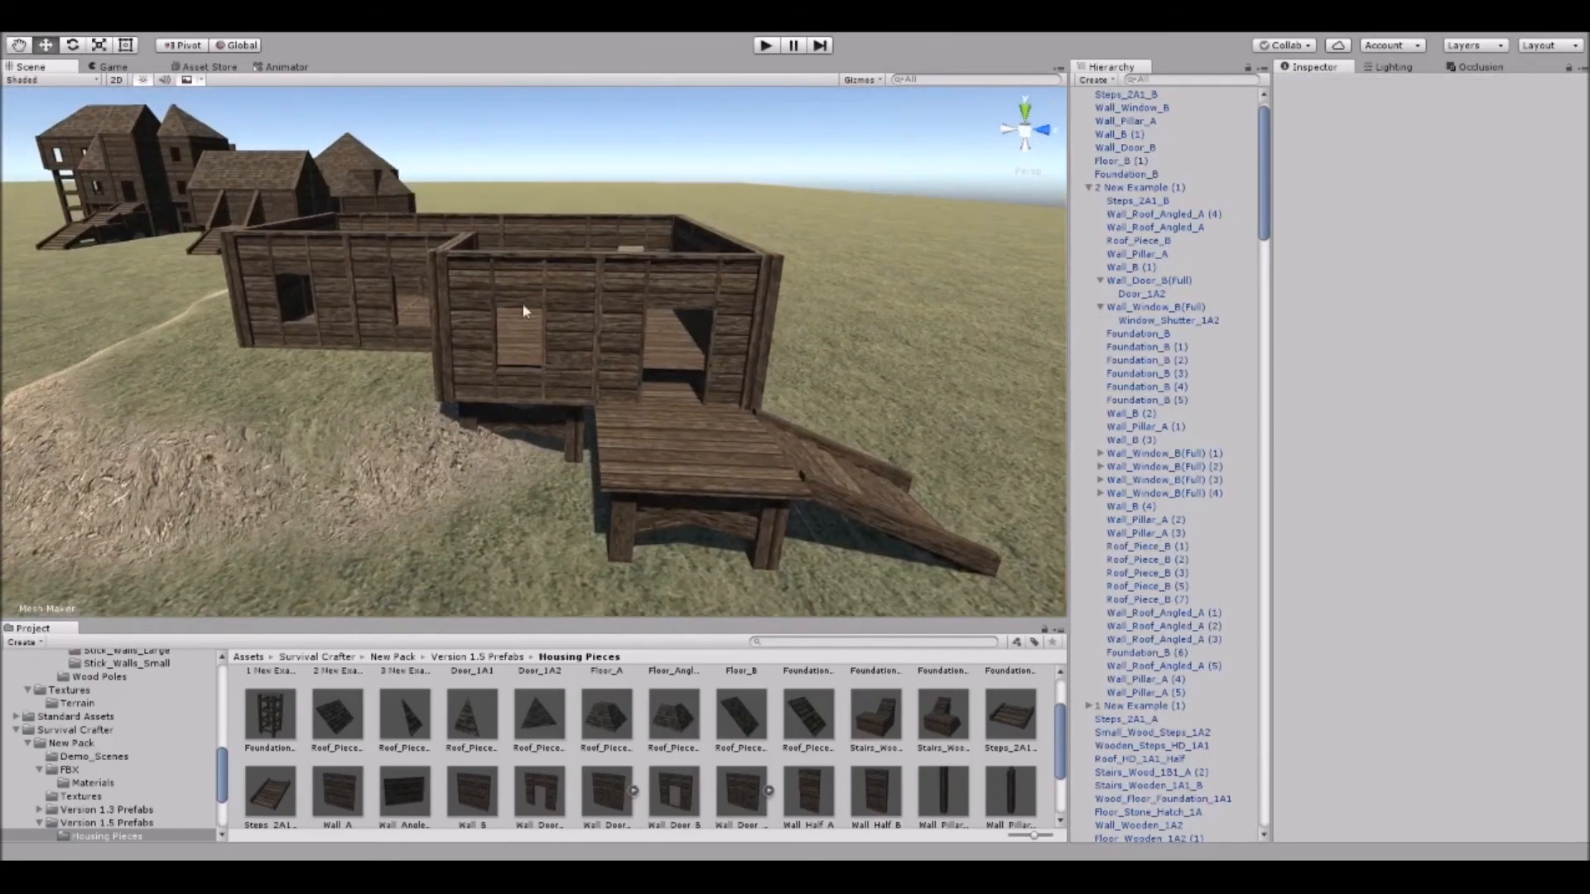
right_click_drag(530, 410, 575, 455)
middle_click_drag(565, 434, 610, 450)
right_click_drag(611, 451, 717, 401)
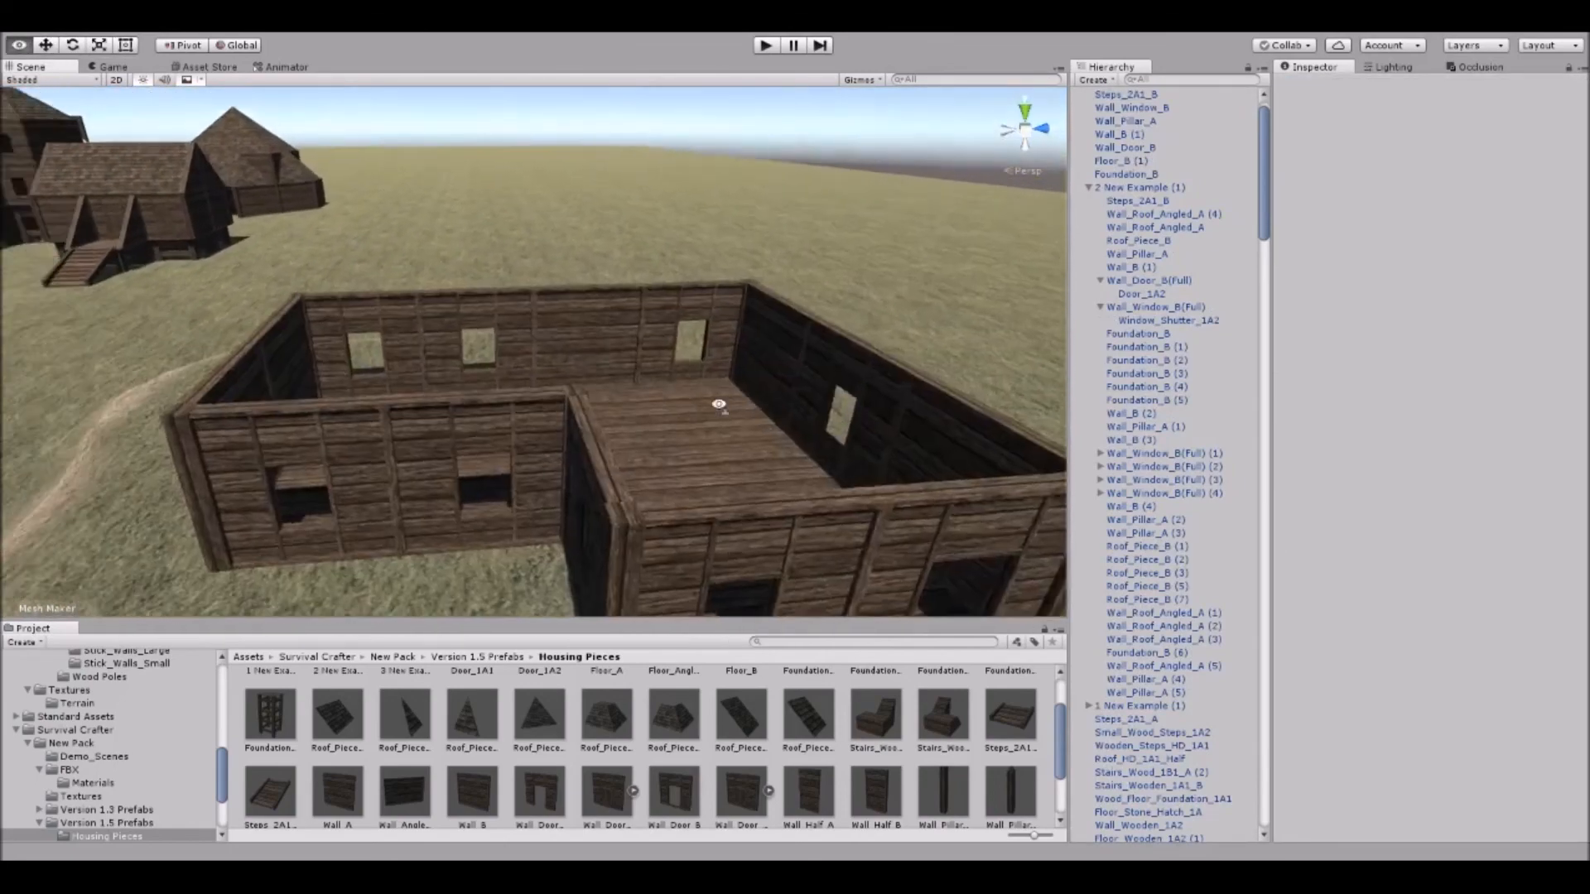
scroll(626, 430, "down", 3)
right_click_drag(626, 430, 620, 480)
middle_click_drag(613, 451, 594, 432)
right_click_drag(594, 433, 445, 389)
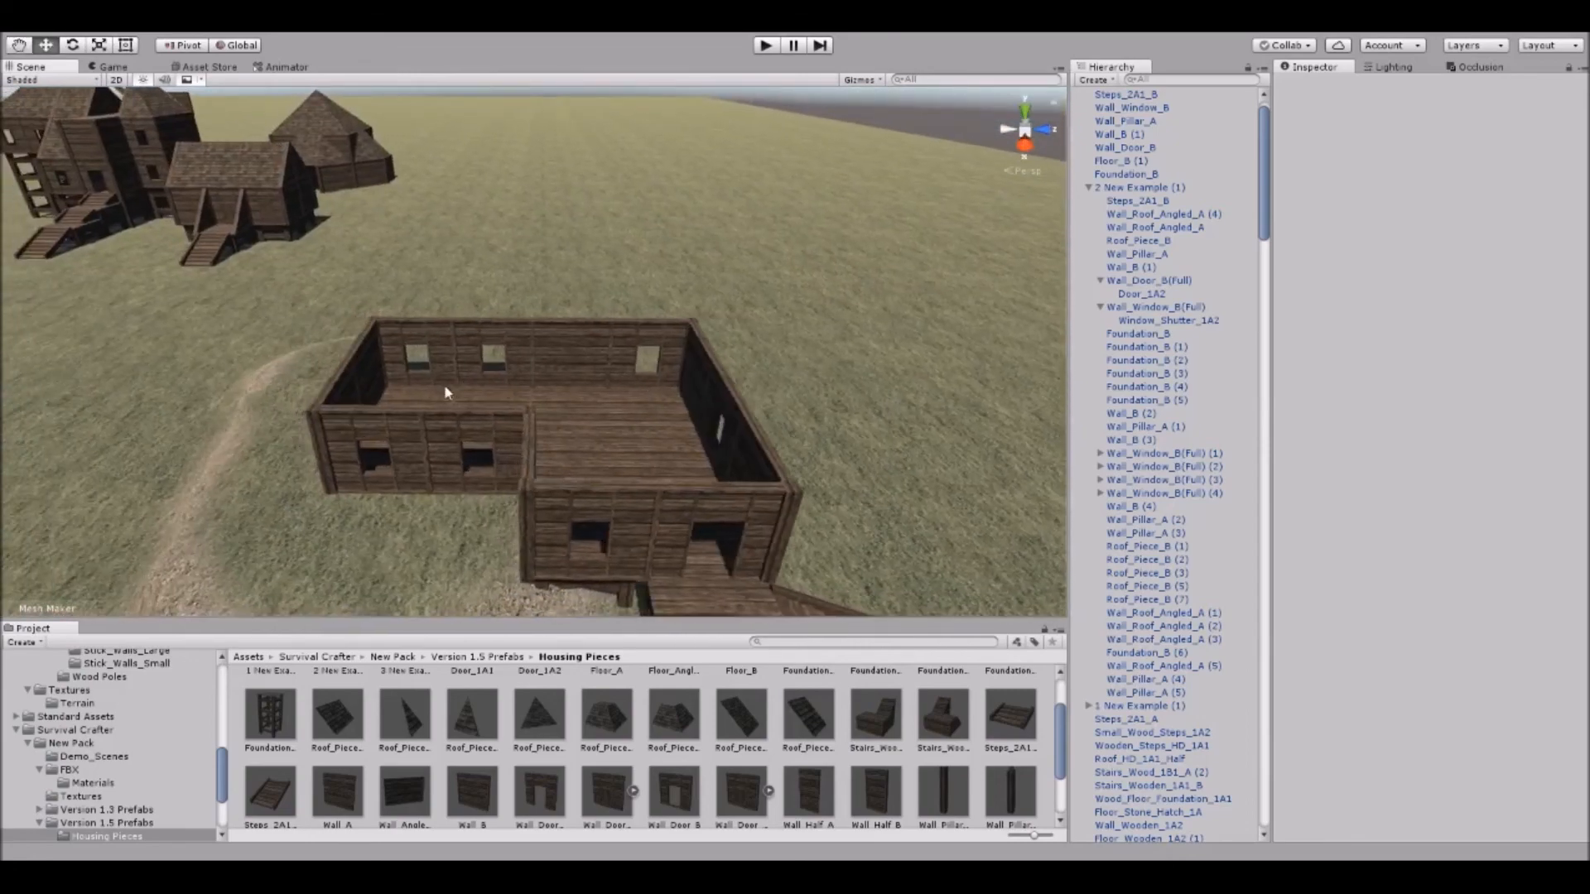
scroll(445, 379, "up", 6)
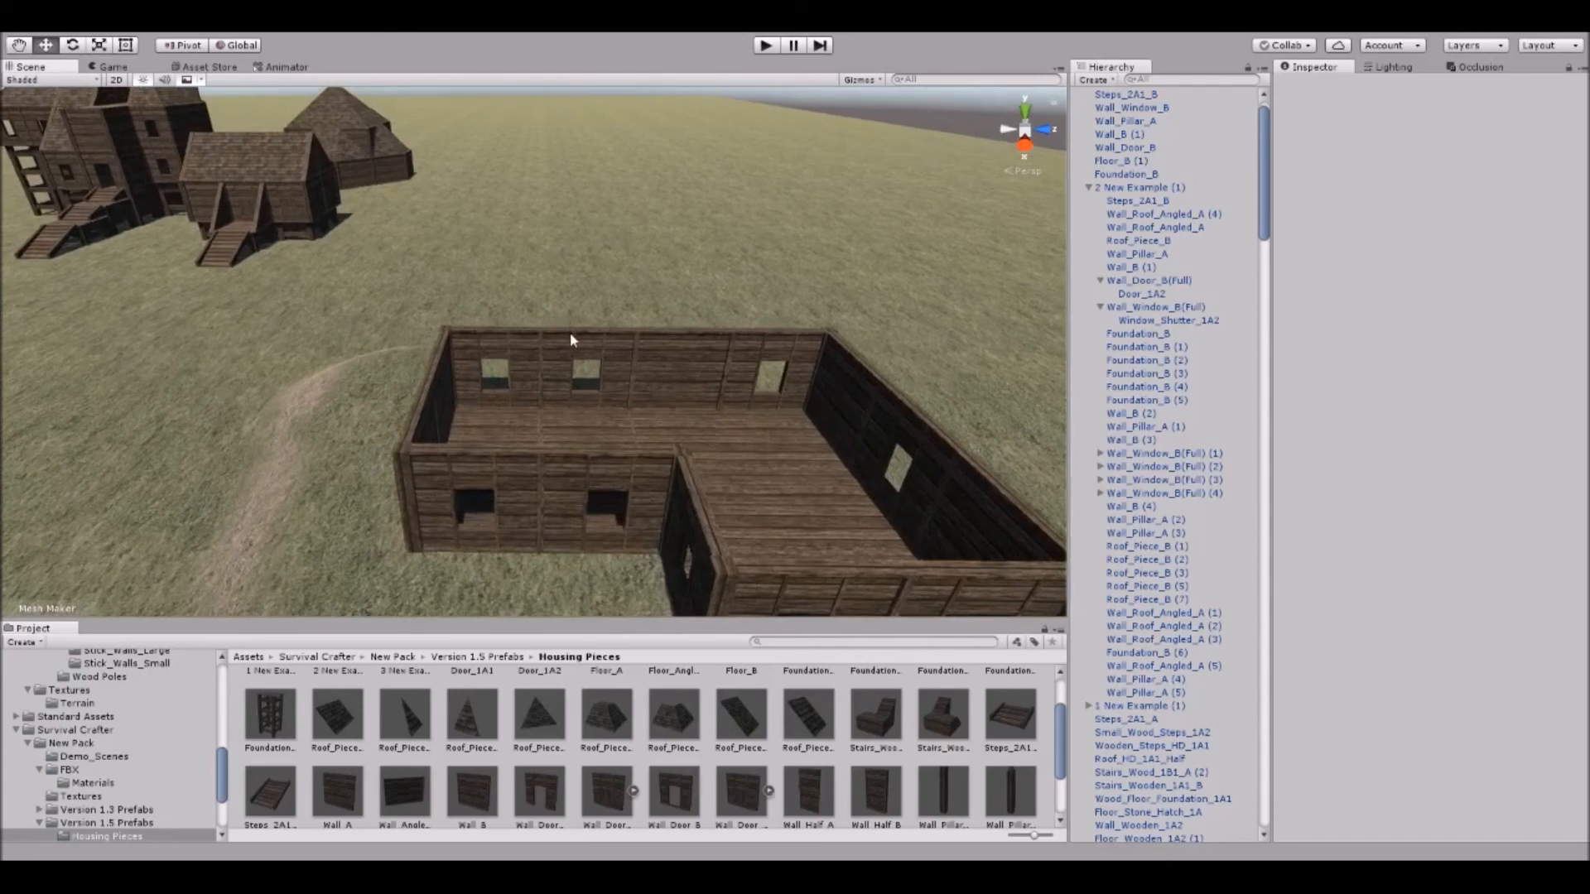
Add a Roof_Piece_B prefab, turn it to 90° about Y and place it on the side wing's wall at 368, 6, 389.
left_click_drag(730, 711, 665, 485)
key("e")
scroll(629, 465, "down", 3)
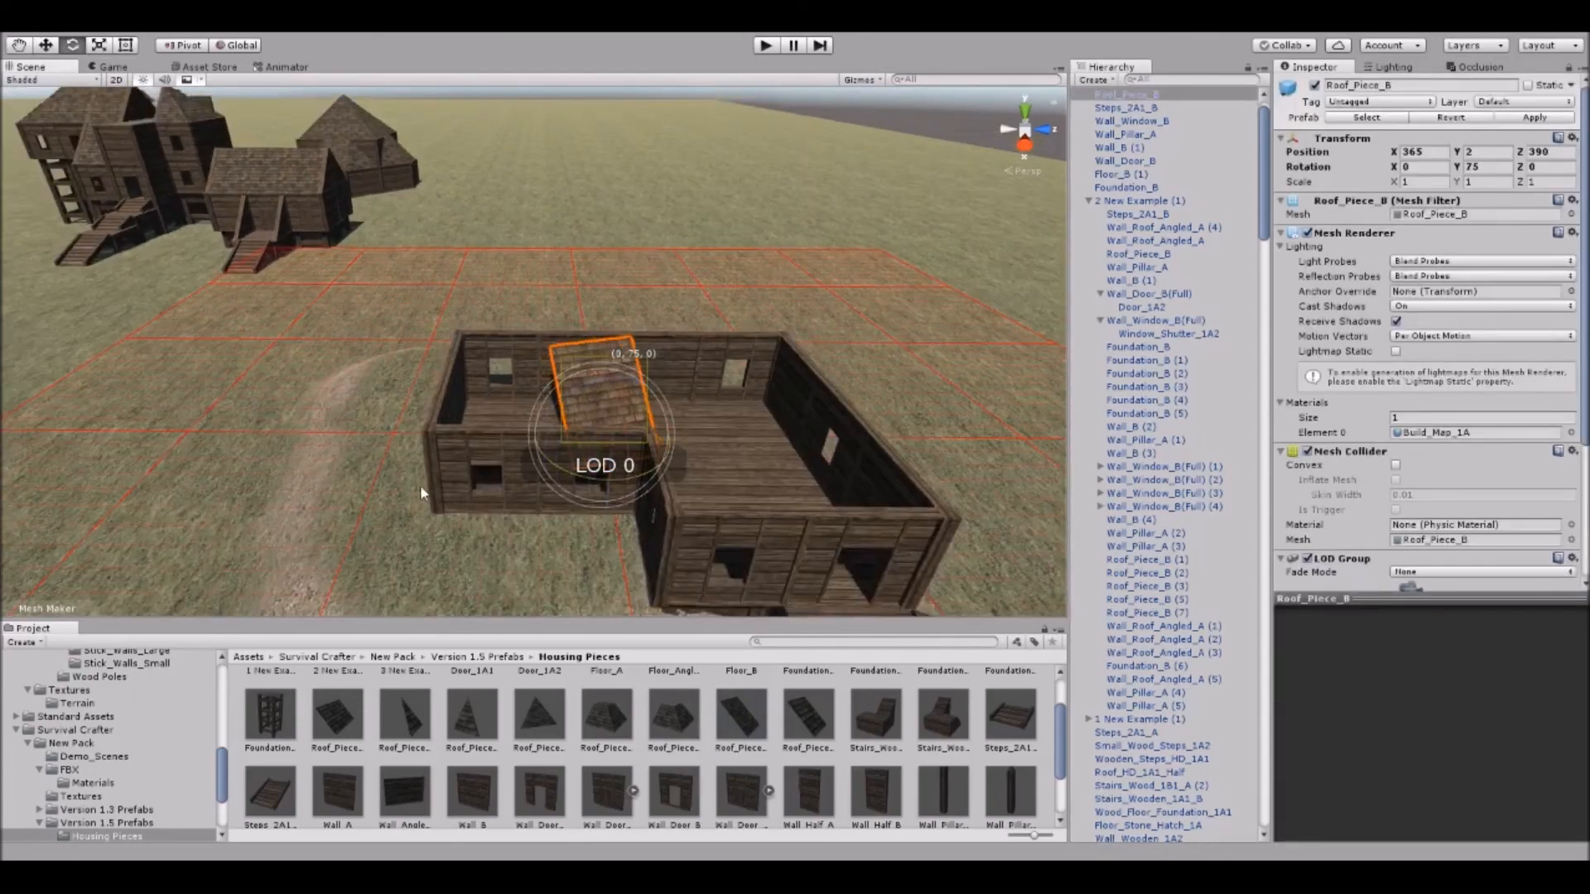
left_click_drag(610, 462, 591, 375)
scroll(589, 400, "up", 5)
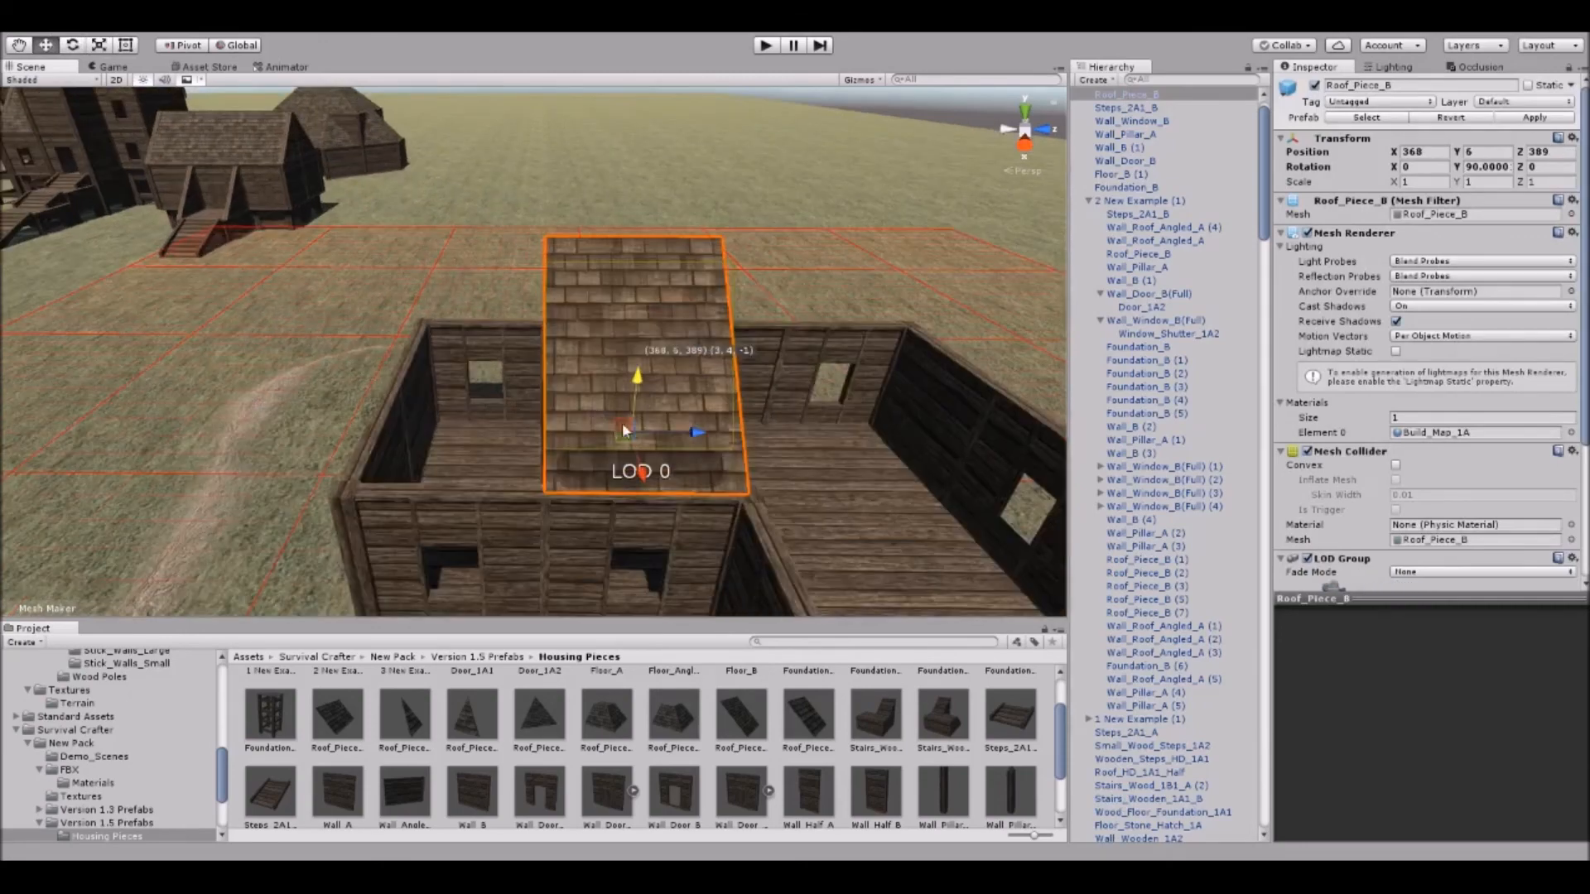
Duplicate the roof piece alongside itself, then copy the pair, turn the copies to -90° about Y and fit them as the opposite slope.
key("ctrl+d")
left_click_drag(703, 434, 545, 441)
left_click(646, 360, "shift")
left_click_drag(646, 359, 1073, 351, "alt")
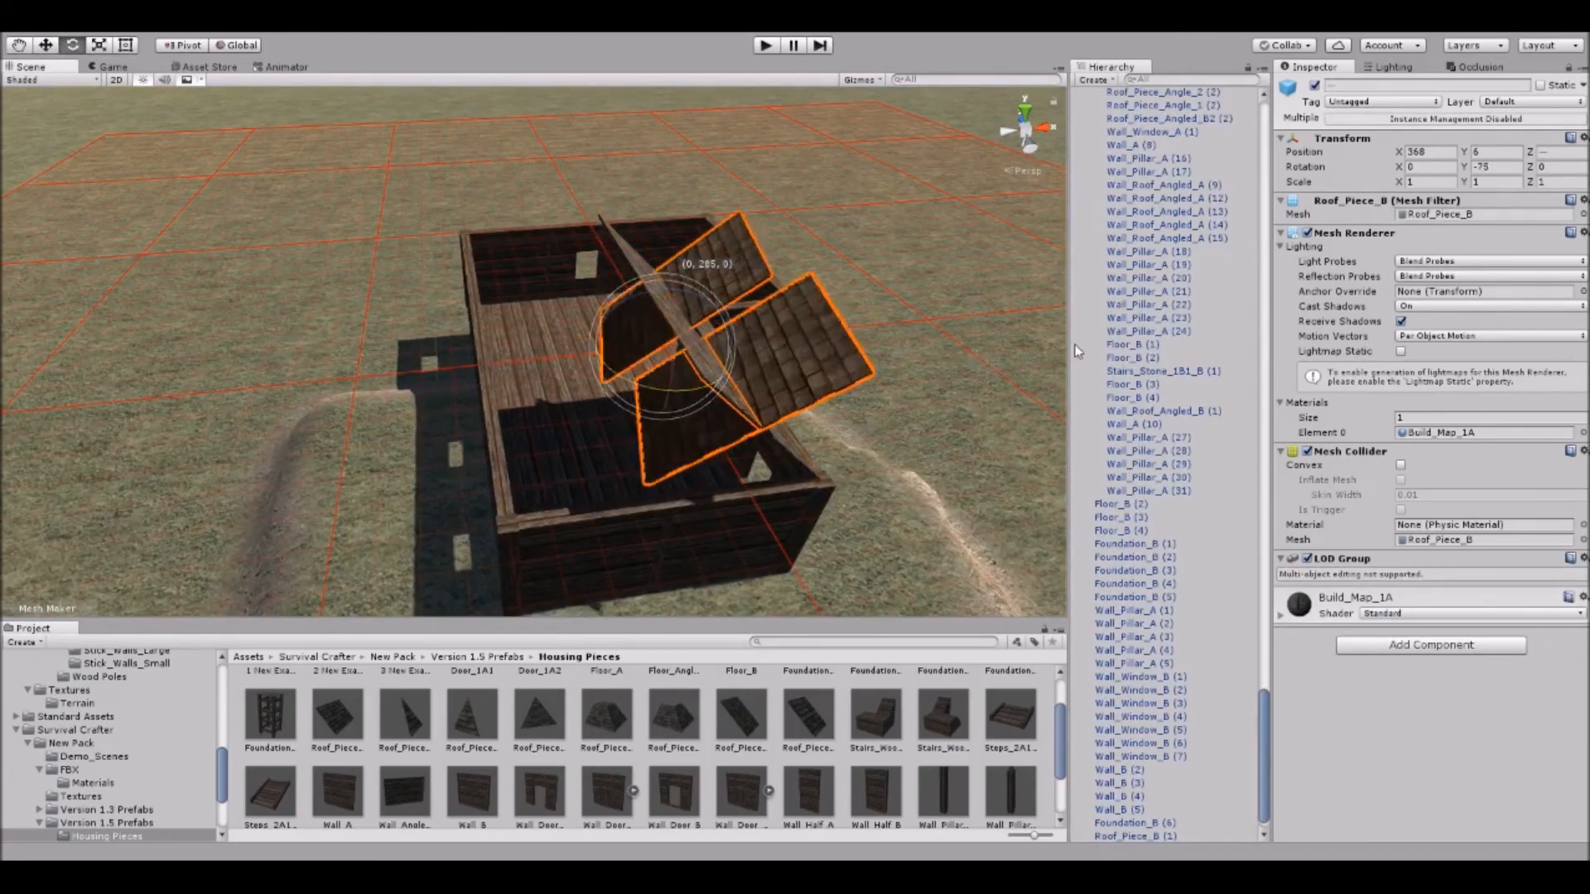
left_click_drag(149, 377, 51, 386)
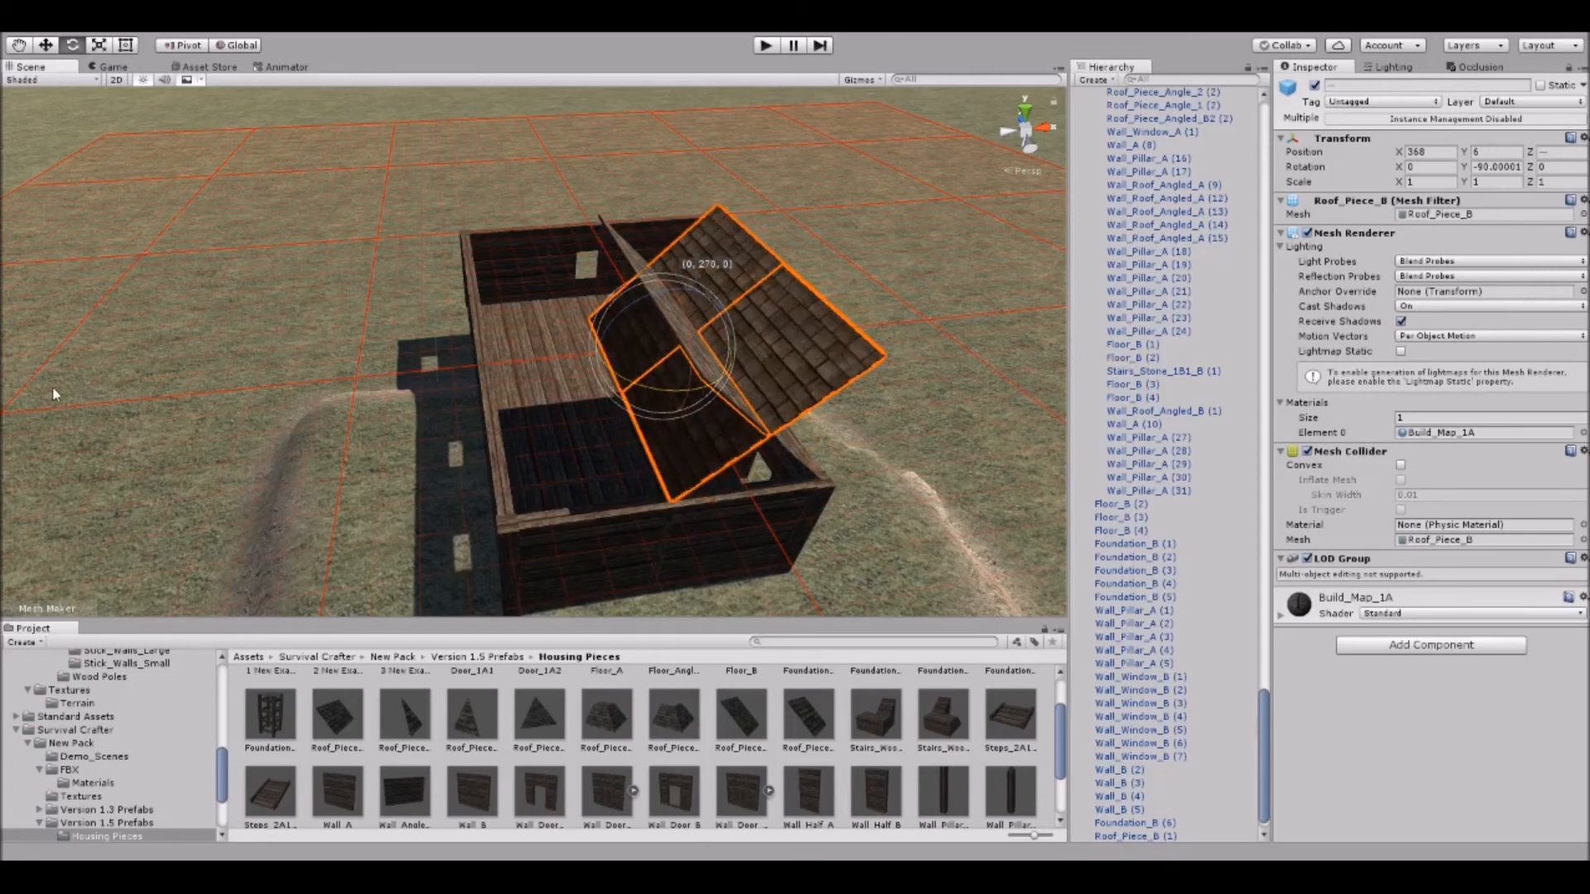
left_click_drag(694, 340, 608, 358)
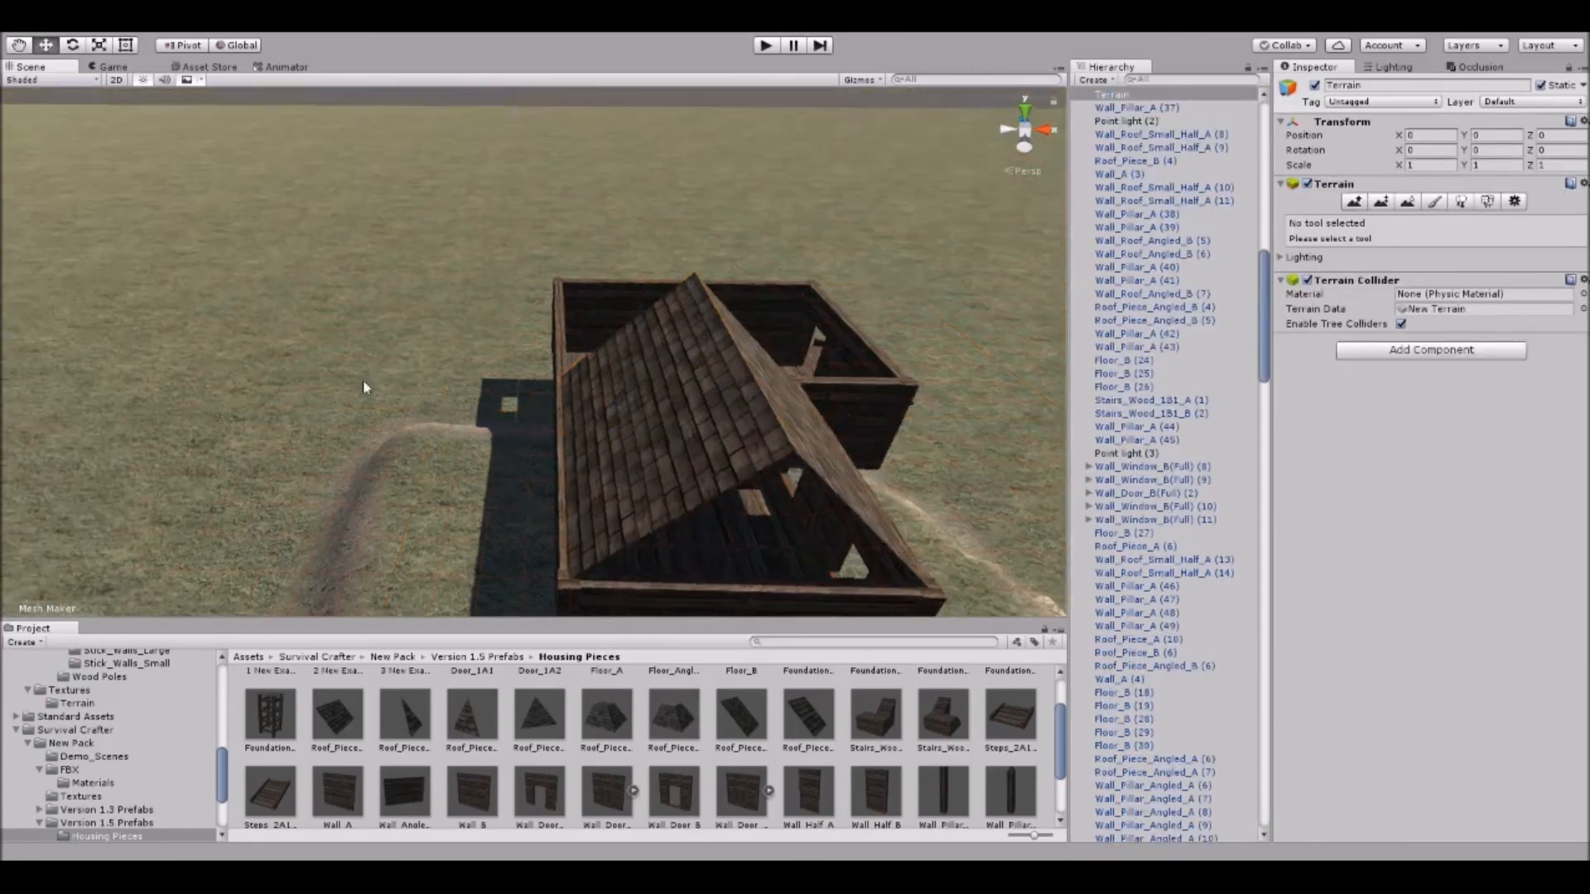
Fit a Wall_Roof_Angled_A prefab under the roof's outer end, then duplicate and rotate it to fill the other half of the gable.
right_click_drag(306, 353, 507, 303)
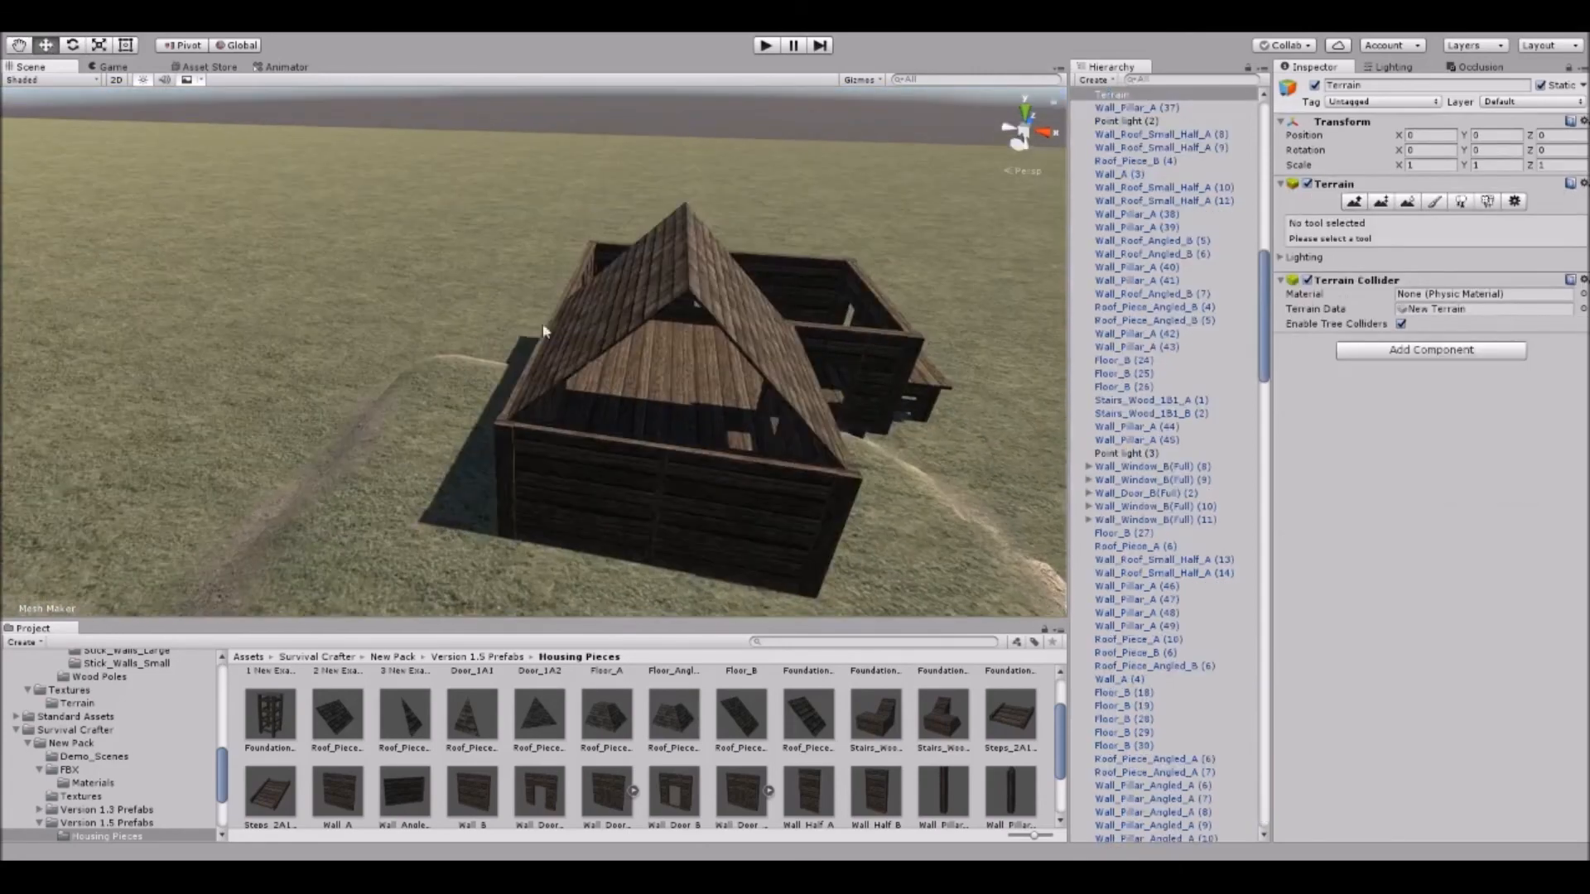
scroll(741, 760, "down", 2)
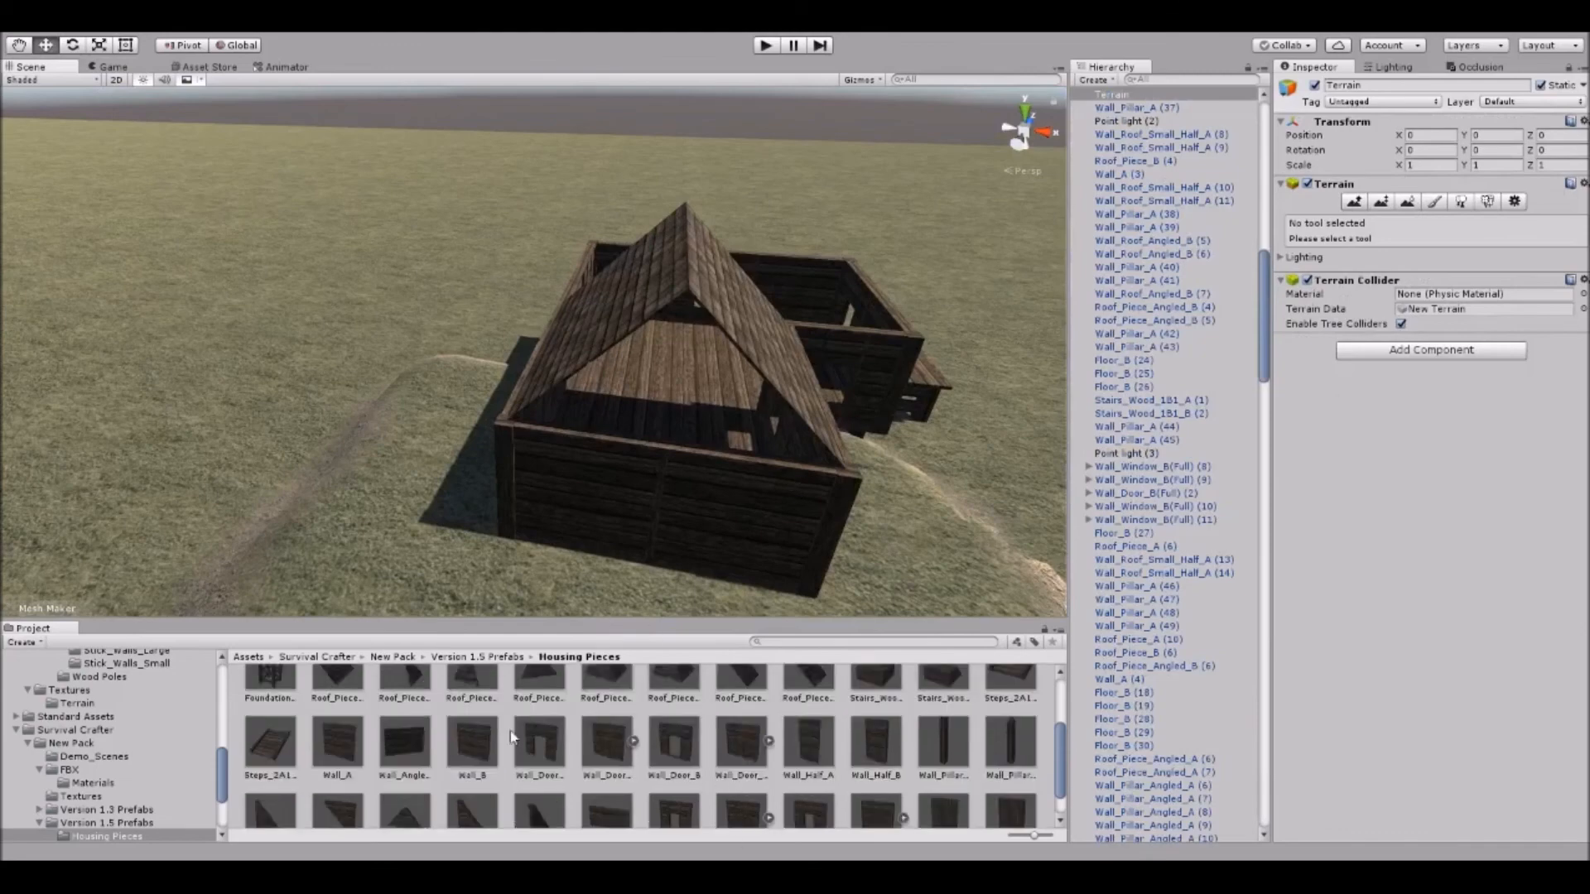
left_click_drag(461, 790, 401, 770)
left_click_drag(273, 797, 888, 474)
key("e")
key("w")
left_click_drag(735, 460, 1041, 450)
key("ctrl+d")
key("e")
key("w")
left_click_drag(655, 448, 823, 465)
Duplicate both gable halves and place the copies at the roof's inner end, facing the unroofed part of the house.
right_click_drag(823, 464, 575, 355)
middle_click_drag(574, 354, 451, 331)
right_click_drag(451, 331, 442, 403)
left_click(625, 213)
left_click(403, 298)
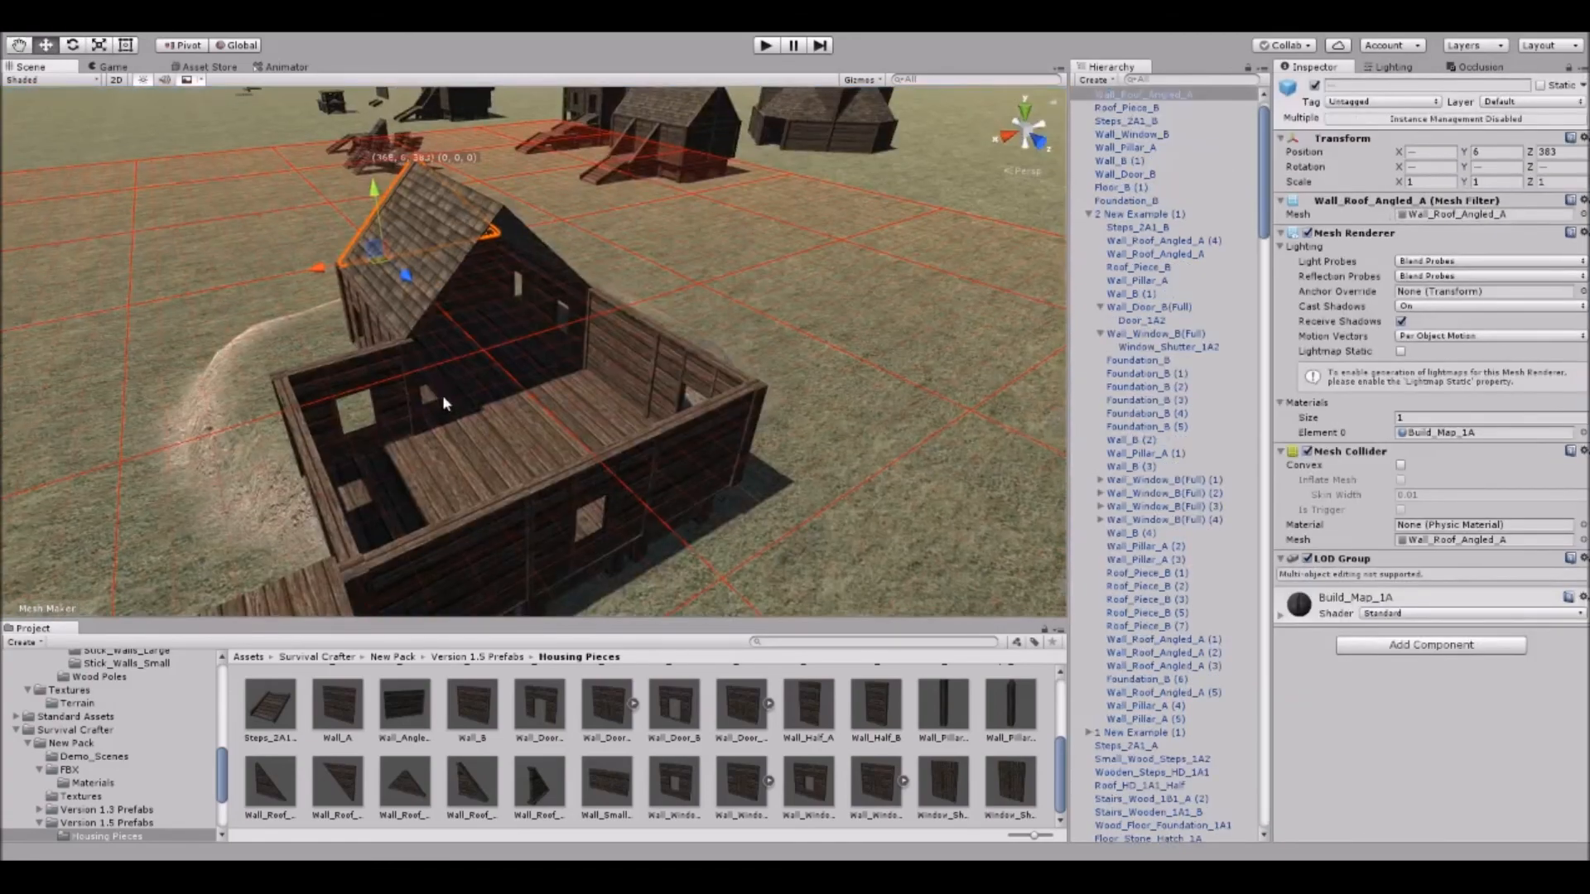
key("ctrl+d")
left_click_drag(407, 273, 659, 227)
left_click(541, 300)
Add a Wall_Window_A prefab as a second-storey wall directly above the door wall at 374, 6, 397.
middle_click_drag(660, 227, 633, 223)
left_click_drag(632, 223, 599, 305, "alt")
scroll(476, 309, "up", 7)
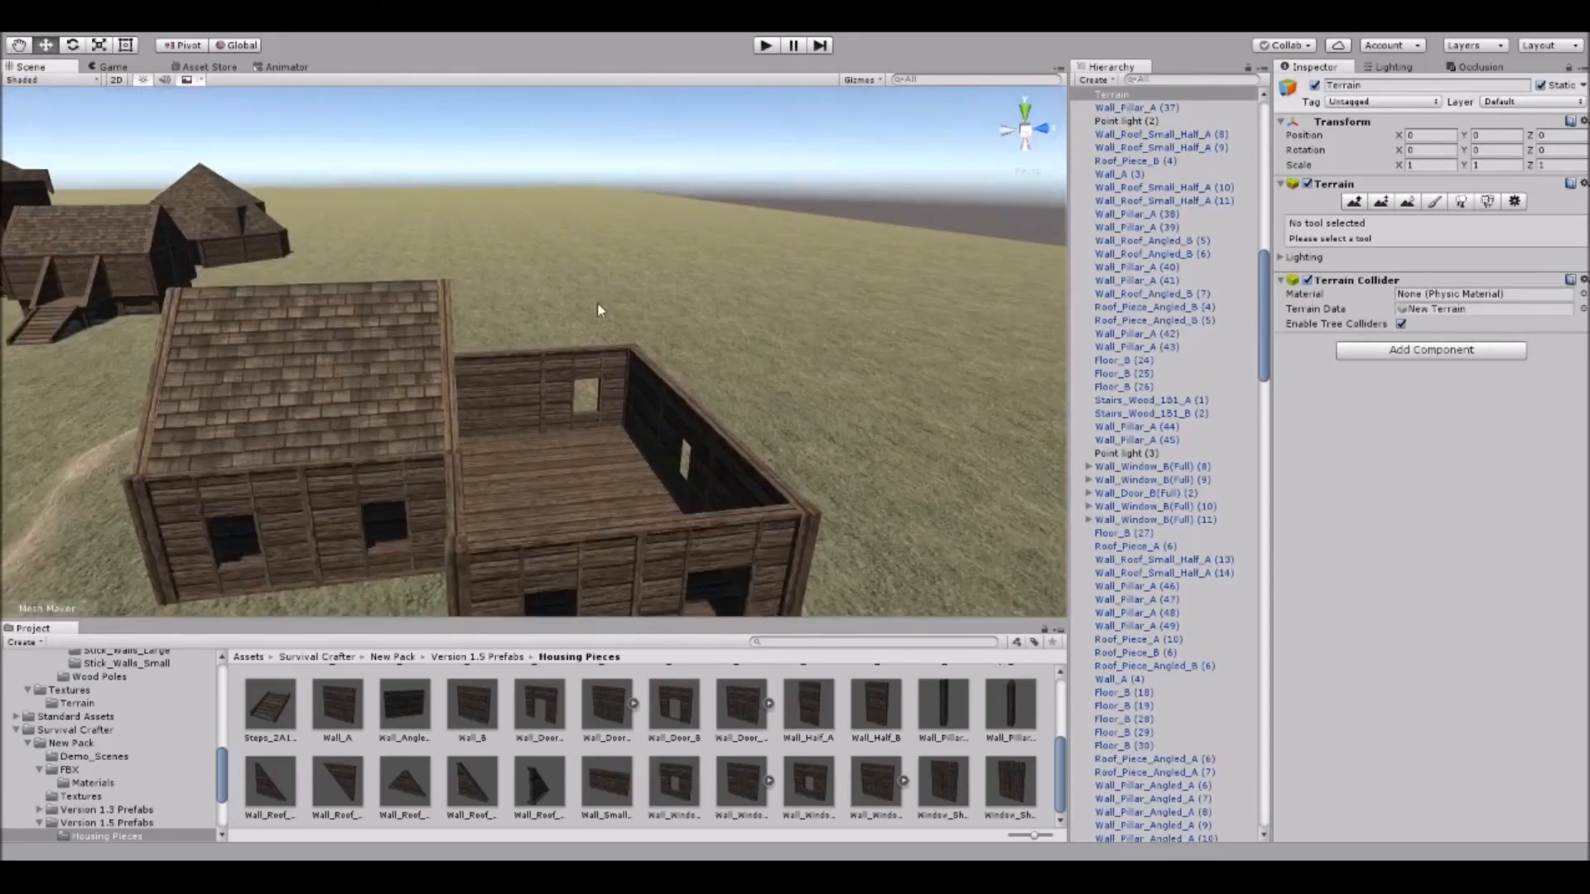
middle_click_drag(600, 305, 608, 306)
left_click_drag(607, 306, 628, 338, "alt")
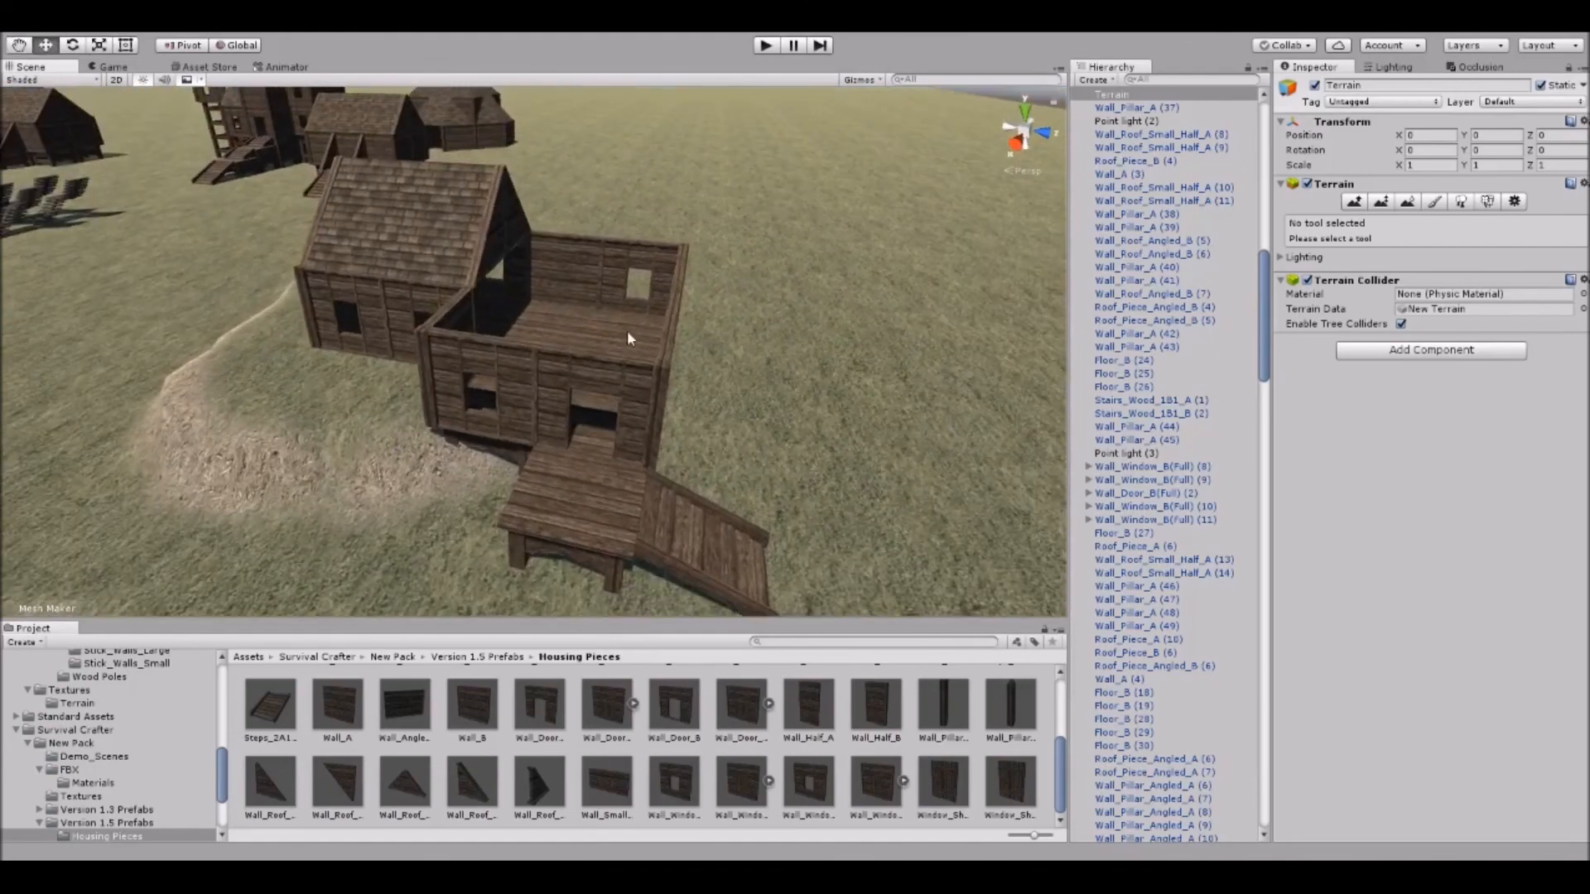
left_click(504, 371)
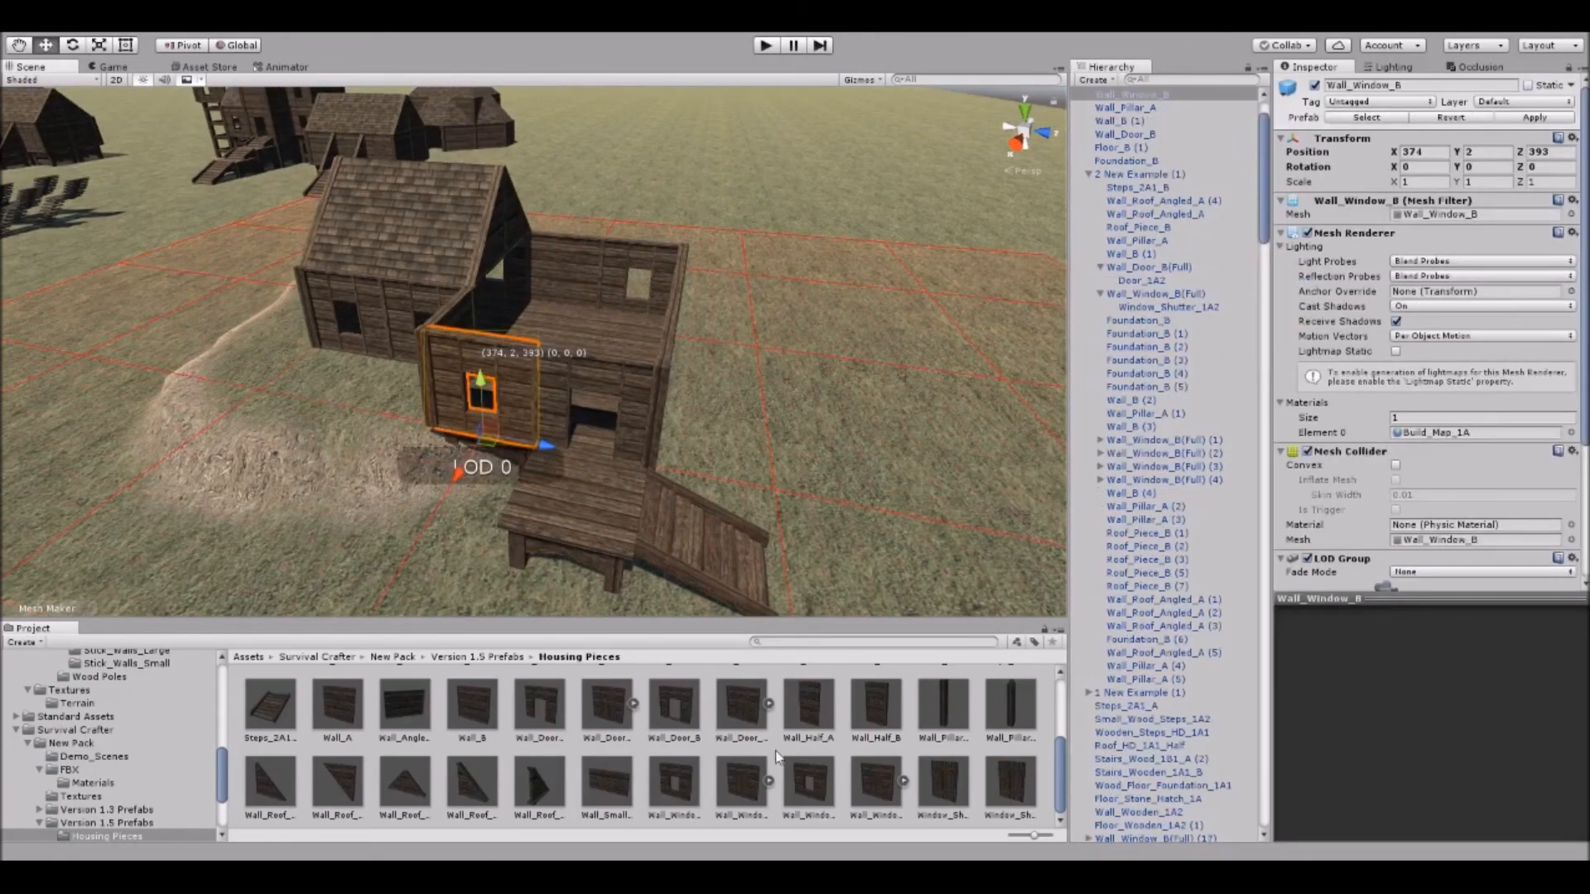
left_click(684, 778)
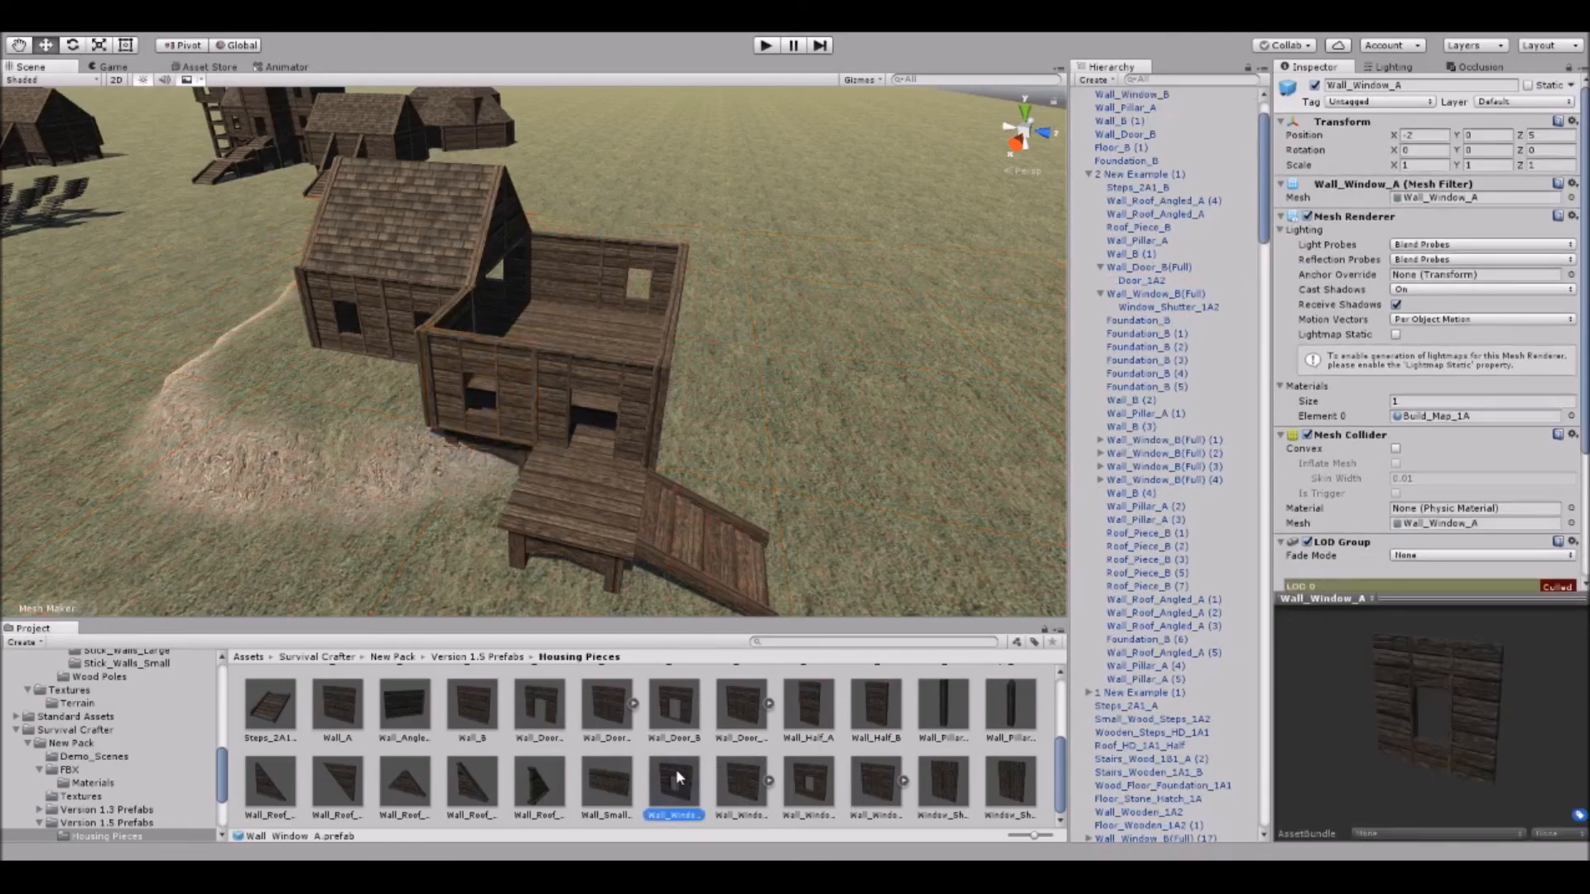
left_click_drag(602, 408, 598, 369)
key("w")
Duplicate the upper window wall, turn the copy to -90° about Y and move it outside the side wall to 368, 6, 403.
right_click_drag(621, 385, 331, 431)
key("d")
key("ctrl+d")
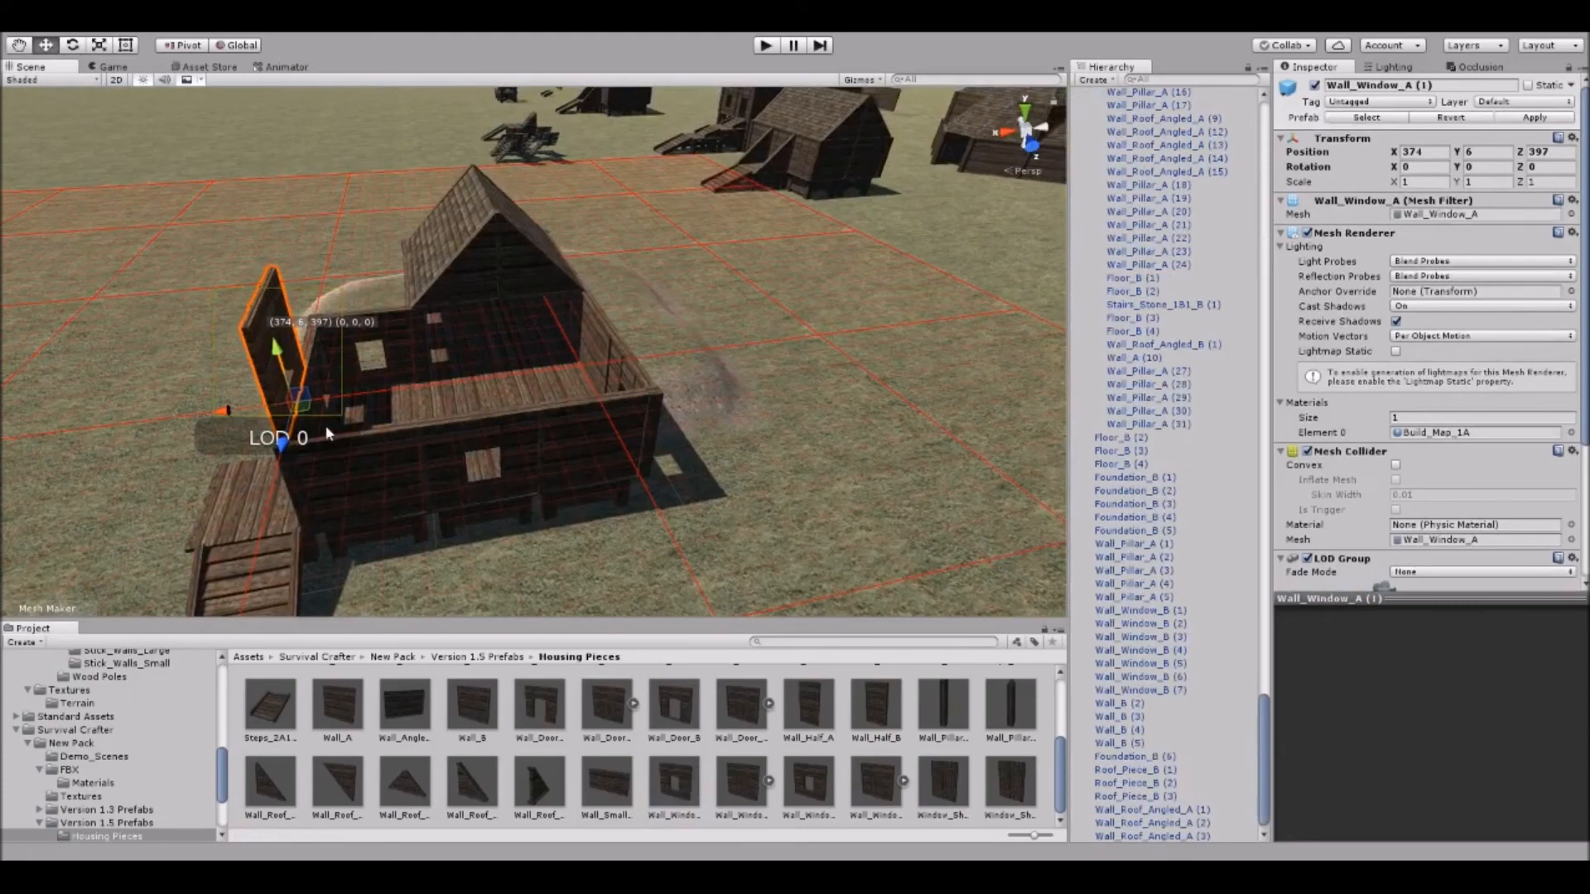
left_click_drag(305, 441, 527, 363)
left_click_drag(296, 412, 473, 423)
right_click_drag(441, 443, 673, 398)
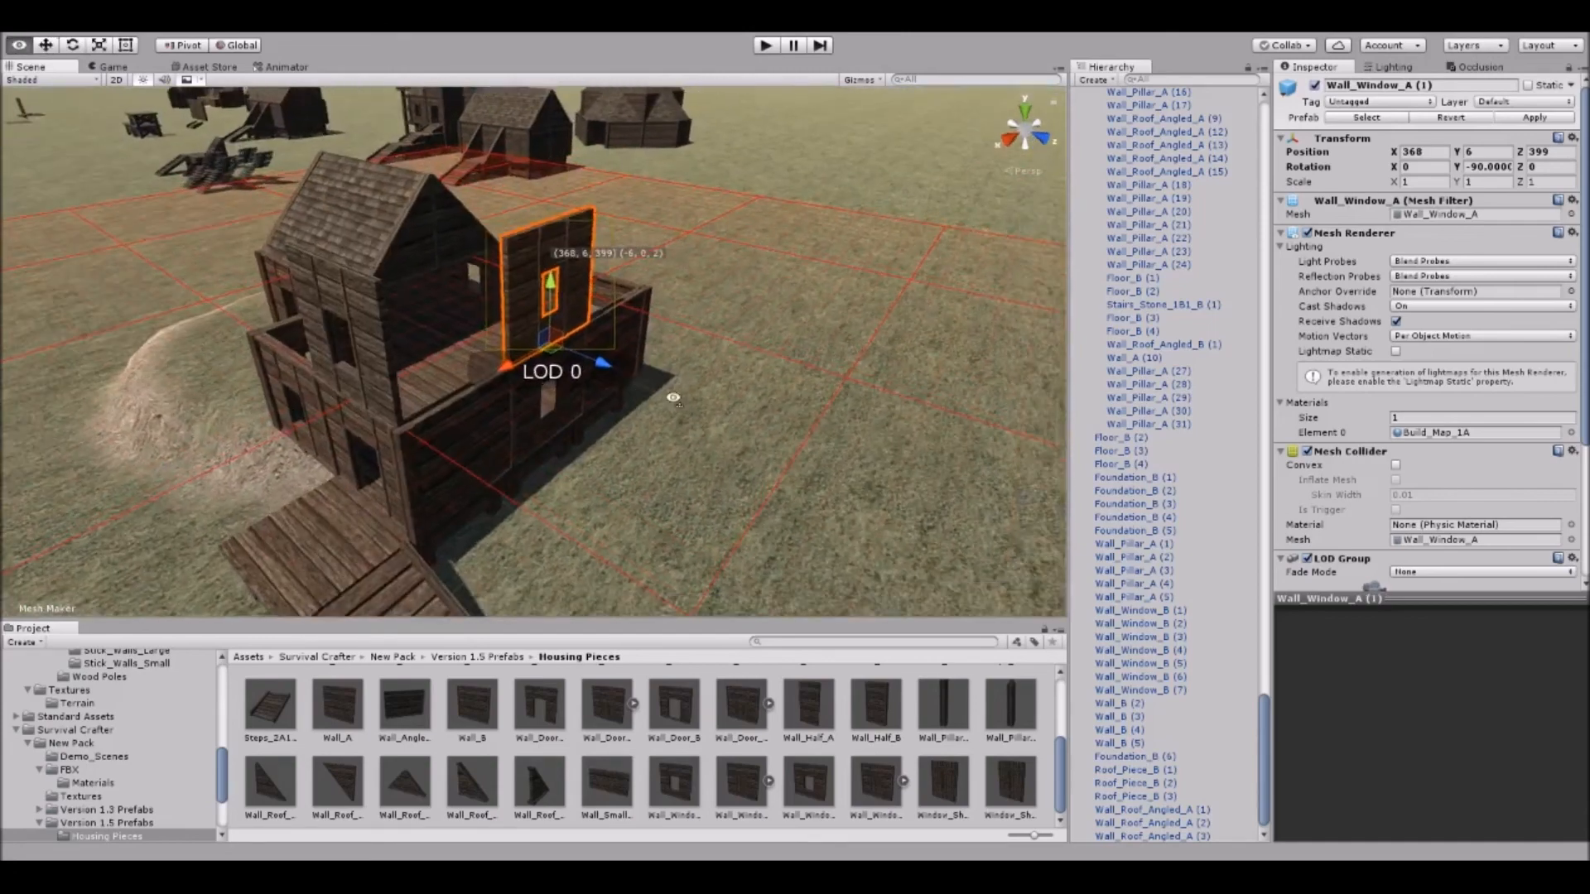
left_click_drag(604, 363, 702, 418)
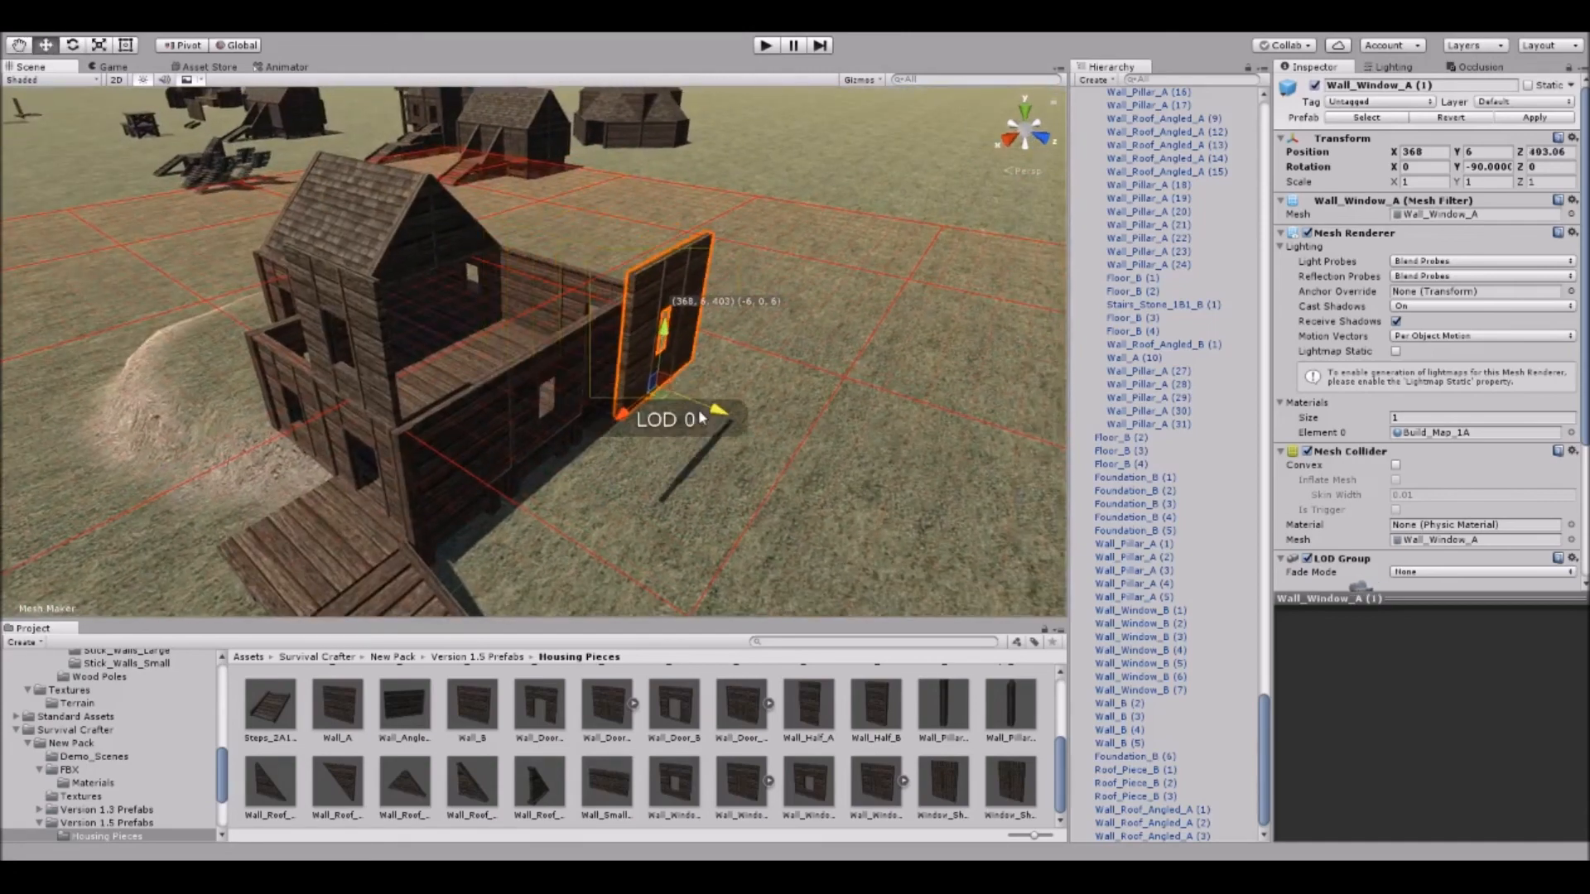
Duplicate a house foundation and set the copy on the ground outside the side wall at 368, 2, 401.
left_click(619, 466)
right_click_drag(619, 467, 755, 433)
middle_click_drag(755, 433, 736, 430)
right_click_drag(471, 400, 468, 333)
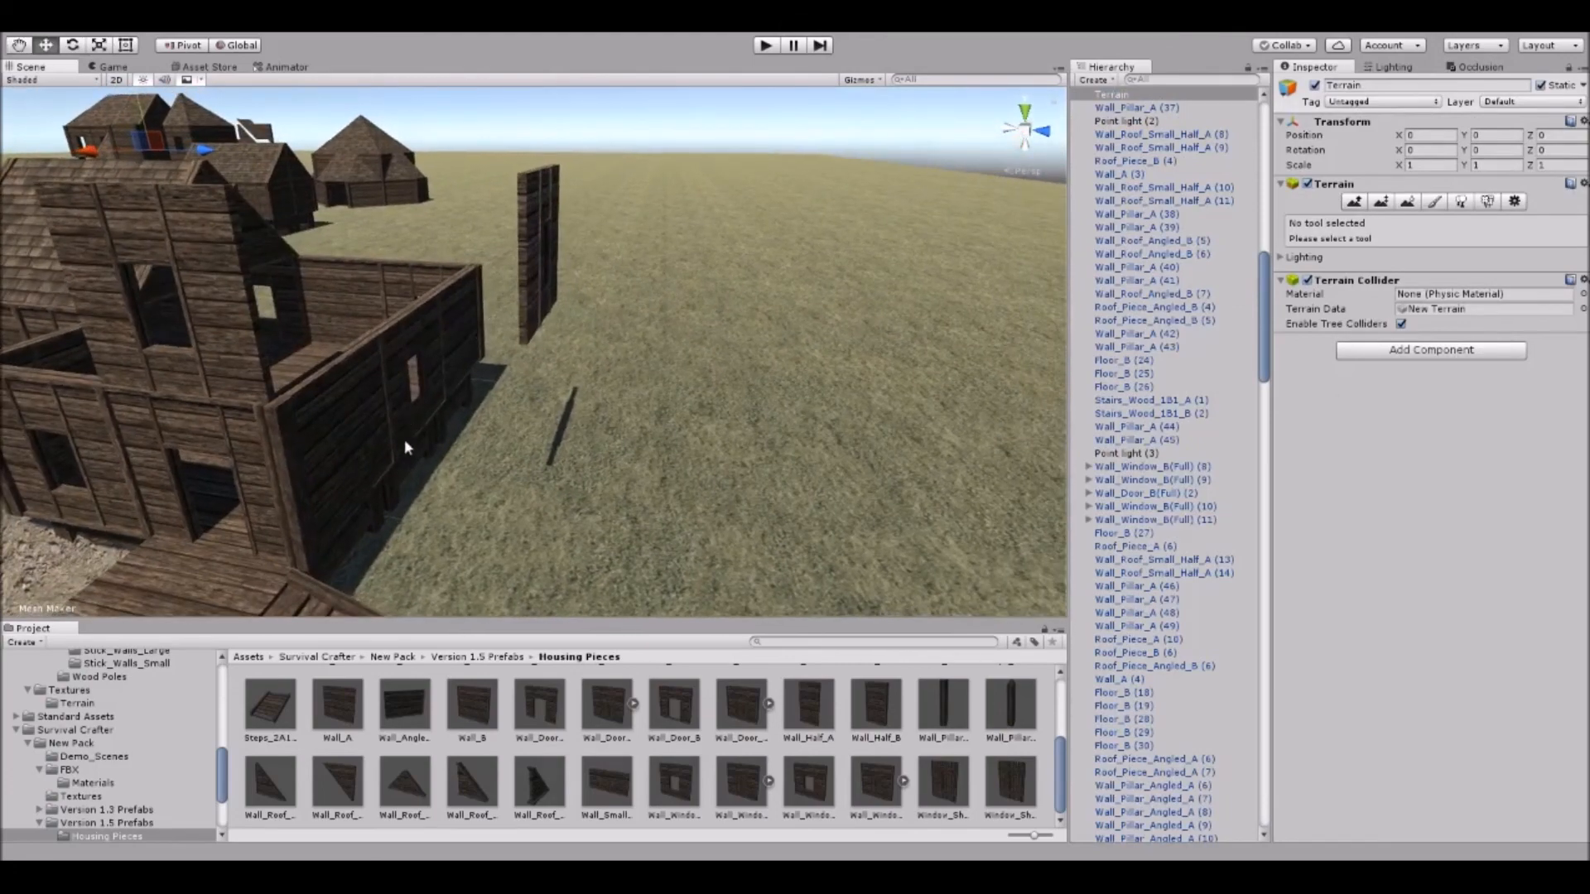
left_click(410, 440)
right_click_drag(419, 436, 426, 443)
key("ctrl+d")
left_click_drag(427, 439, 566, 471)
Add a Foundation_D prefab on top of the new outer foundation and raise it to 368, 6, 401.
scroll(745, 747, "up", 3)
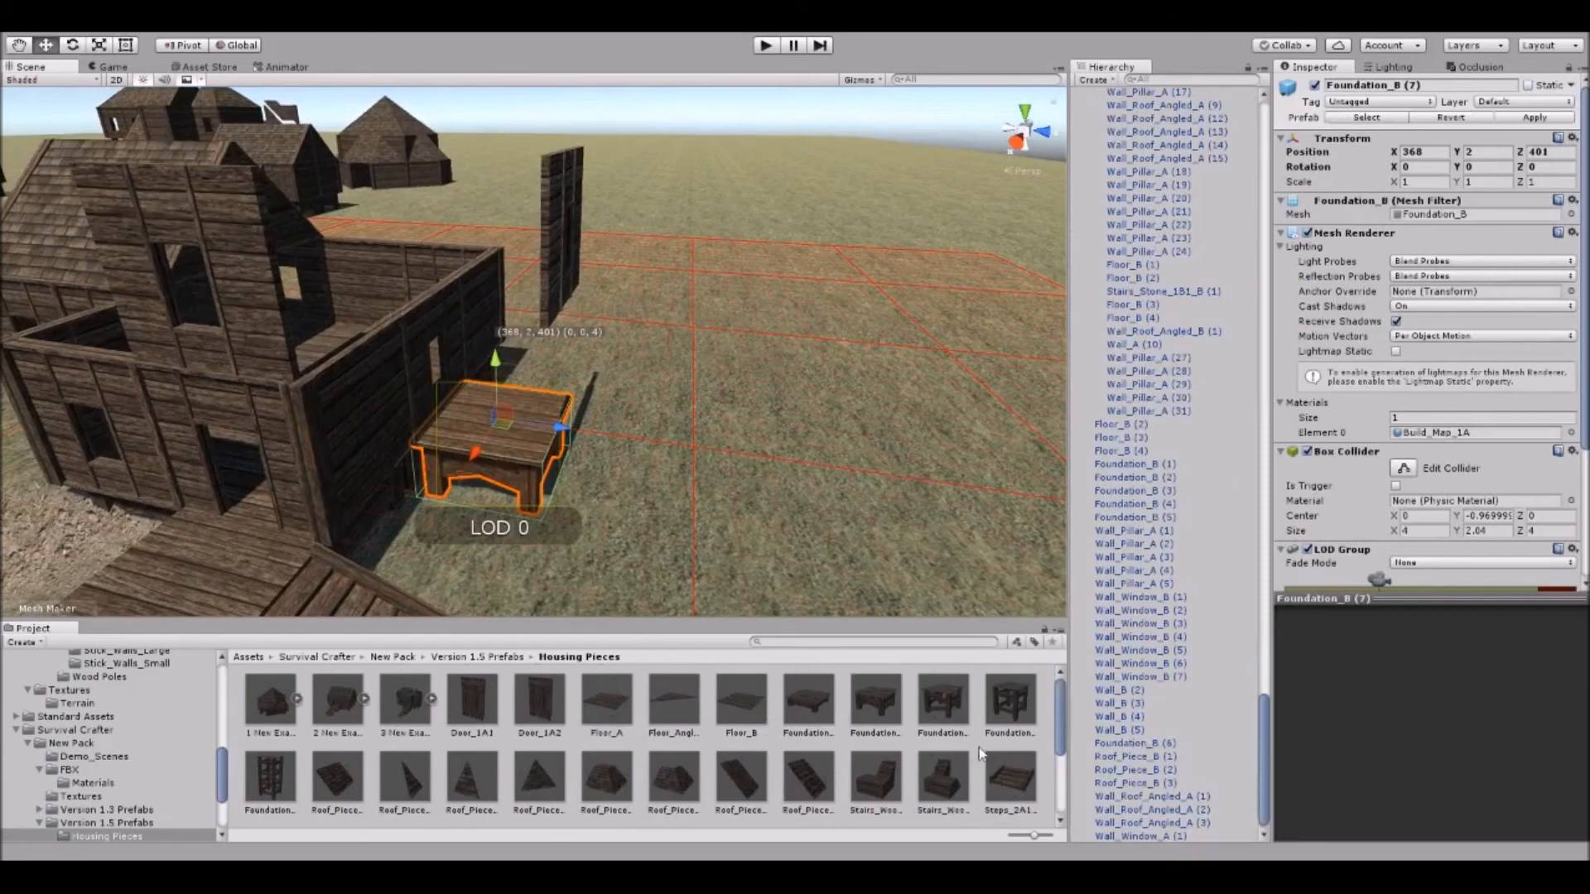
left_click_drag(1001, 714, 499, 265)
left_click(660, 449)
scroll(586, 385, "up", 3)
right_click_drag(660, 449, 624, 337)
scroll(584, 386, "up", 3)
scroll(625, 337, "down", 3)
left_click(578, 375)
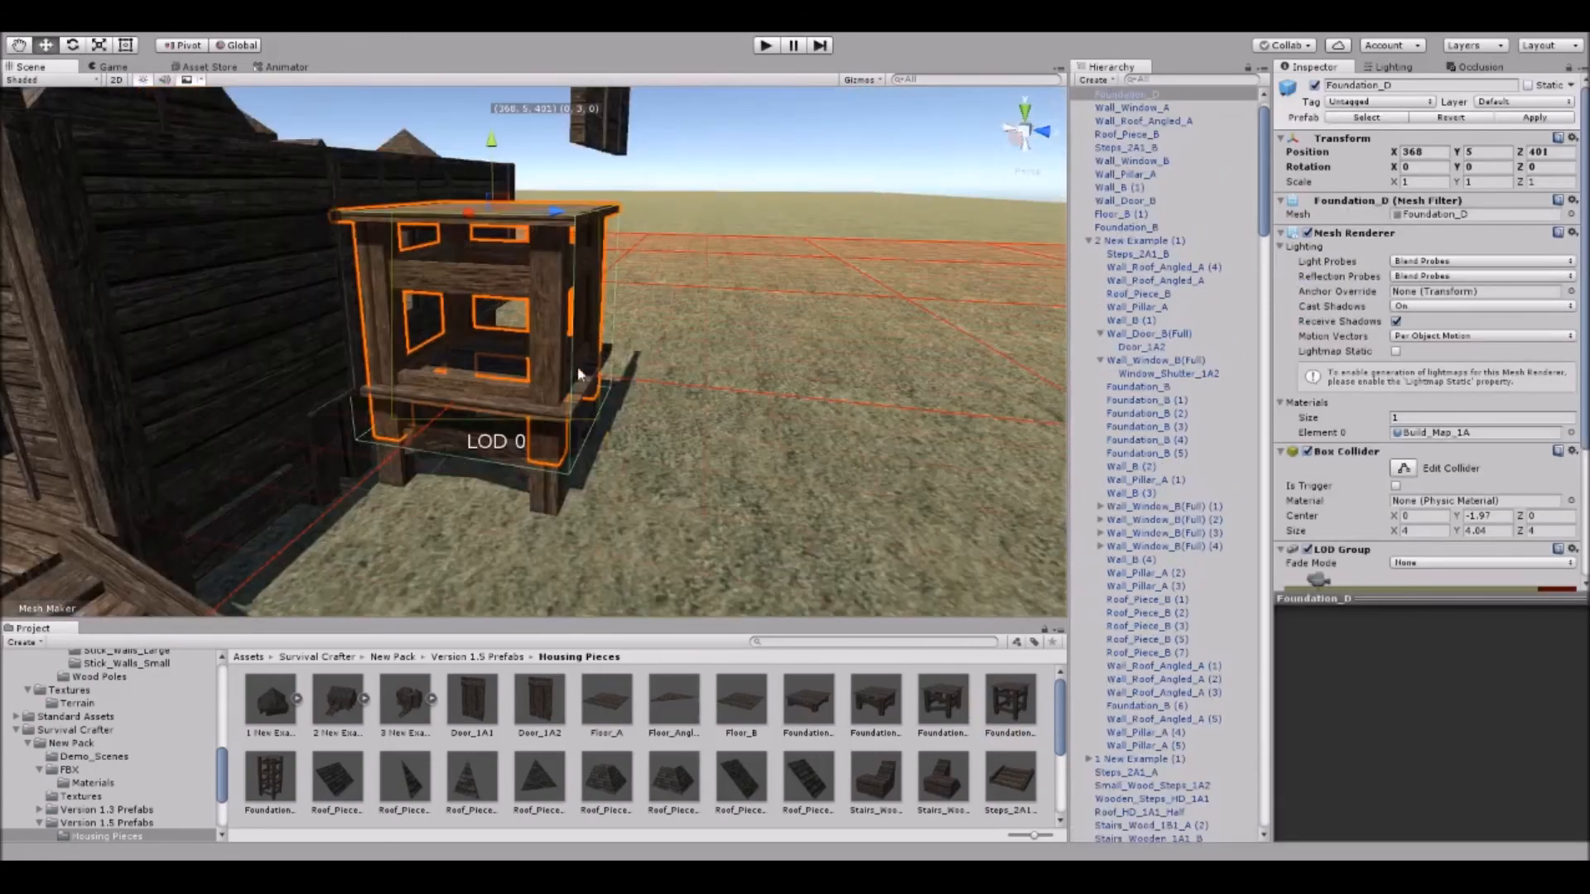
left_click(491, 143)
right_click_drag(491, 144, 644, 419)
Duplicate the stacked Foundation_B and Foundation_D and place the copies next to them to widen the raised side platform.
left_click(671, 327)
key("ctrl+d")
left_click_drag(664, 429, 730, 391)
left_click(766, 472)
right_click_drag(766, 472, 459, 371)
left_click(295, 237)
left_click_drag(328, 291, 358, 315)
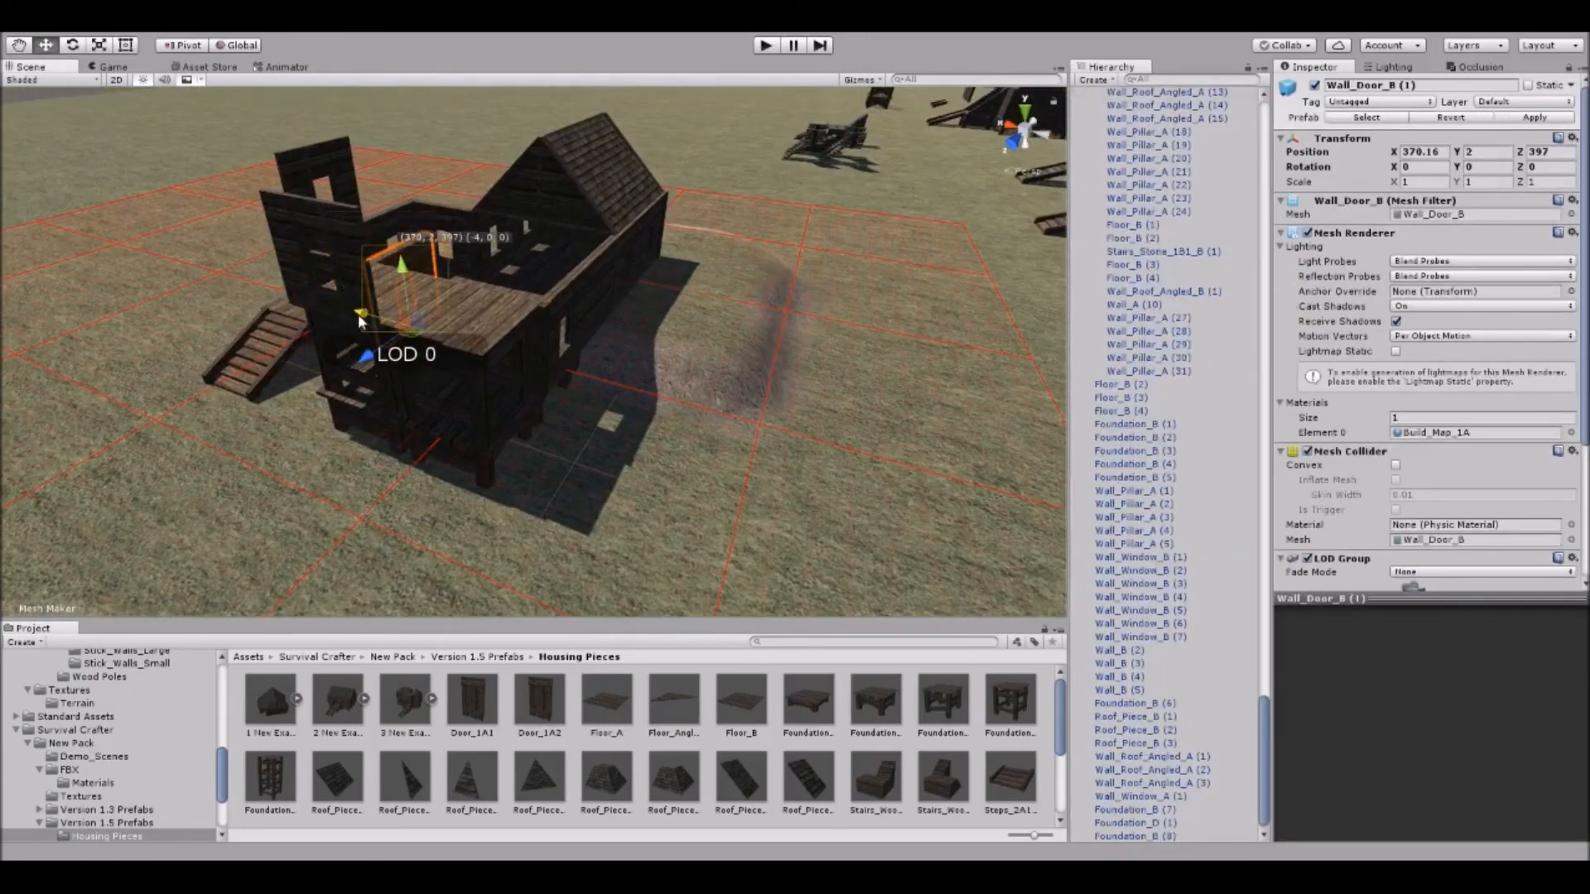
Duplicate the platform's outer window wall and place the copy beside it along the same edge.
left_click(334, 250)
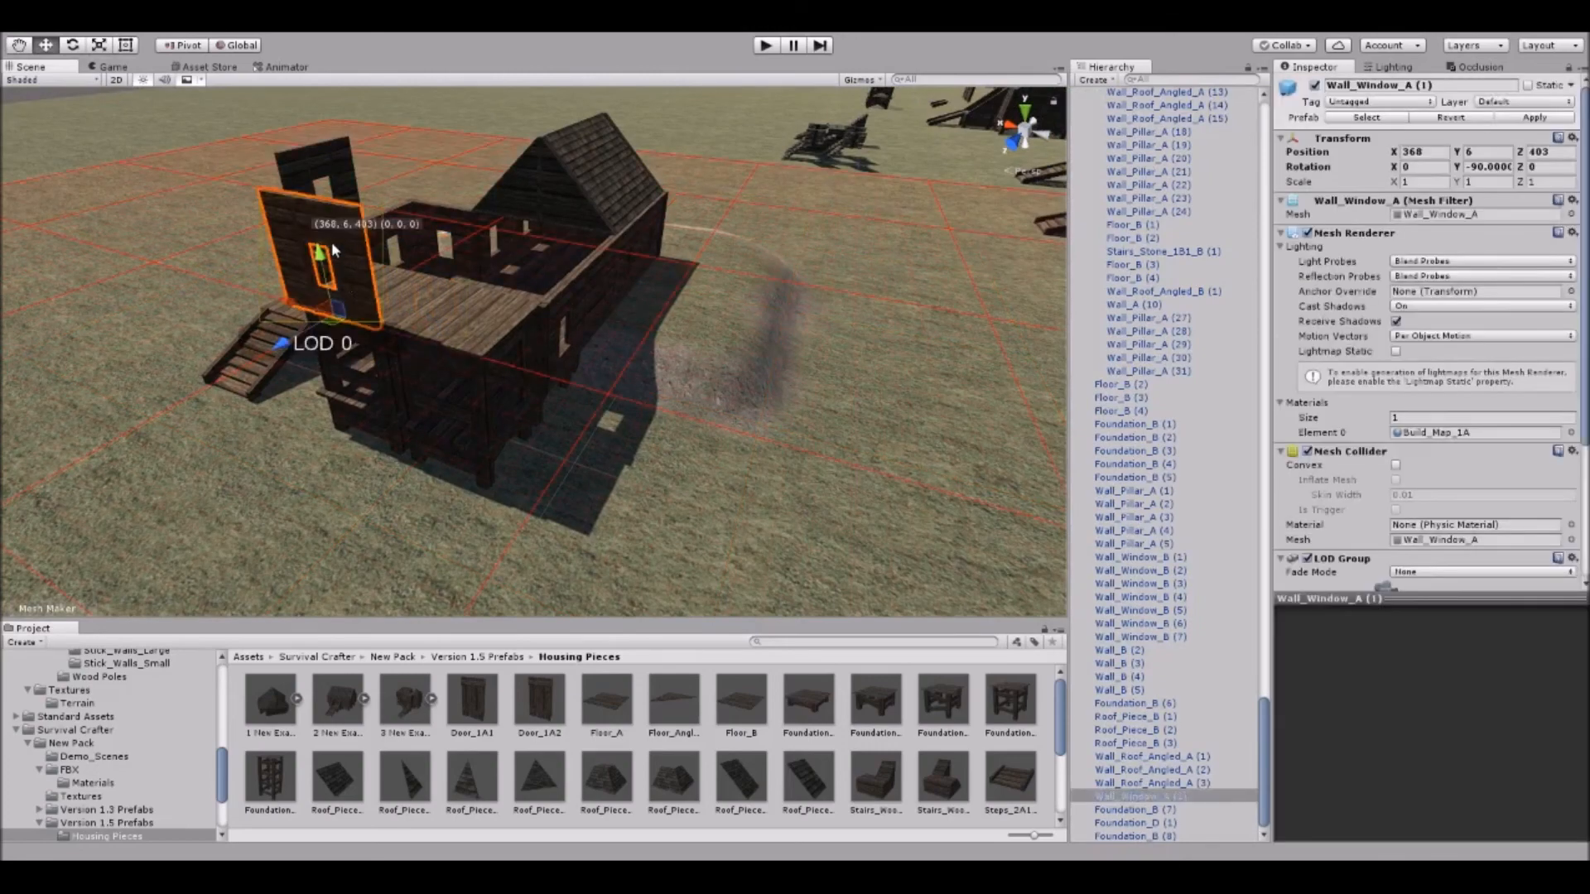
left_click_drag(283, 310, 371, 335)
left_click(505, 439)
Duplicate the ground-floor window wall at 362, 2, 397 and move the copy to the platform's end at 362, 6, 401.
right_click_drag(505, 439, 602, 454)
left_click(616, 439)
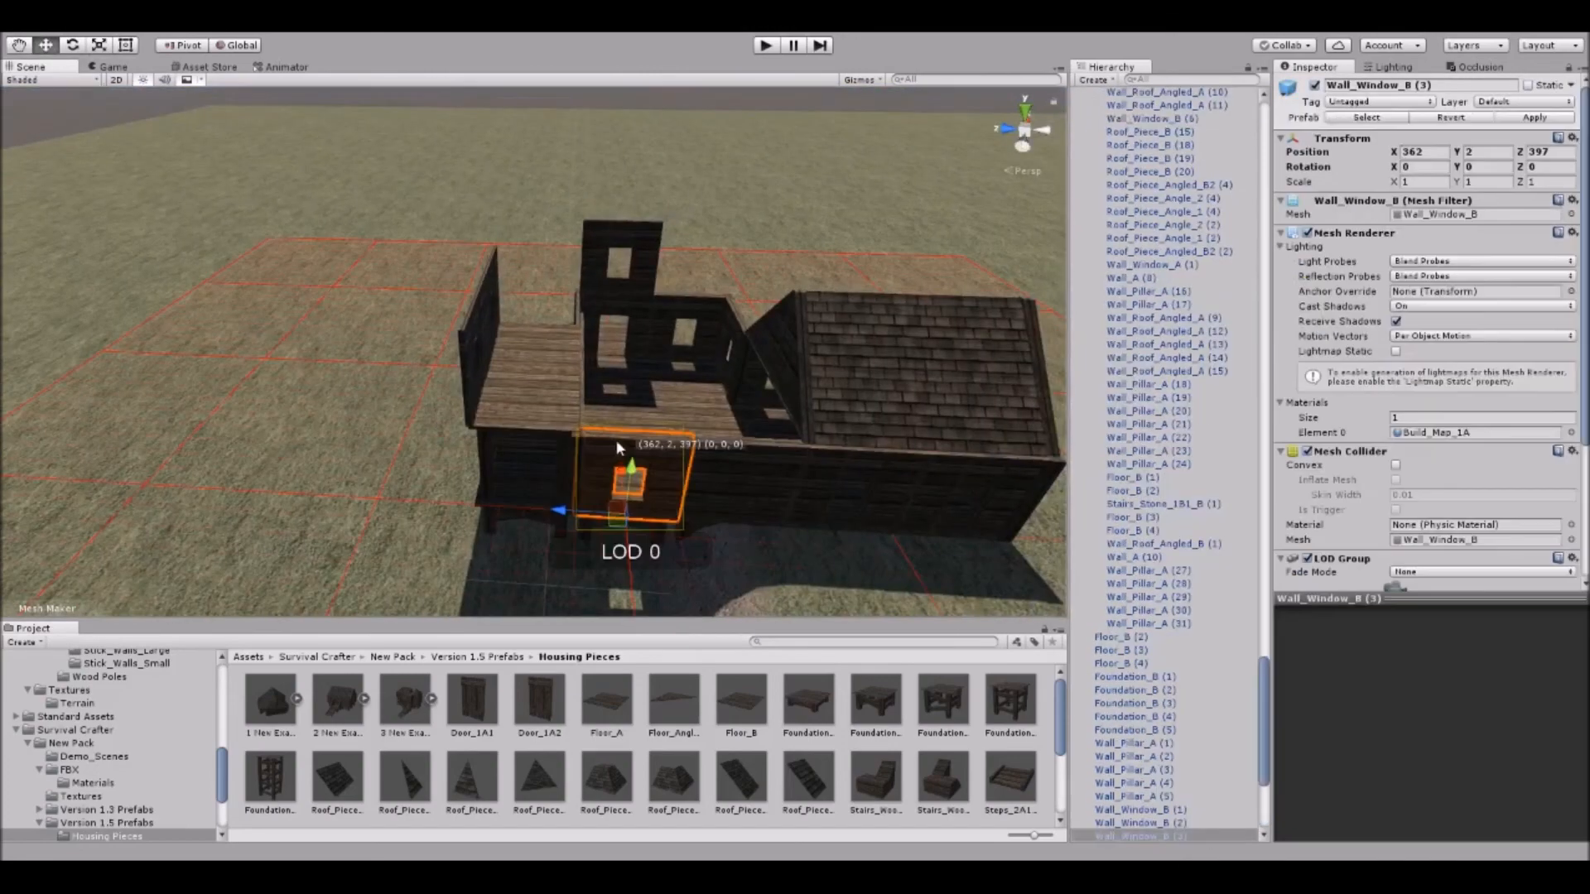
left_click_drag(638, 427, 506, 438)
scroll(538, 440, "up", 5)
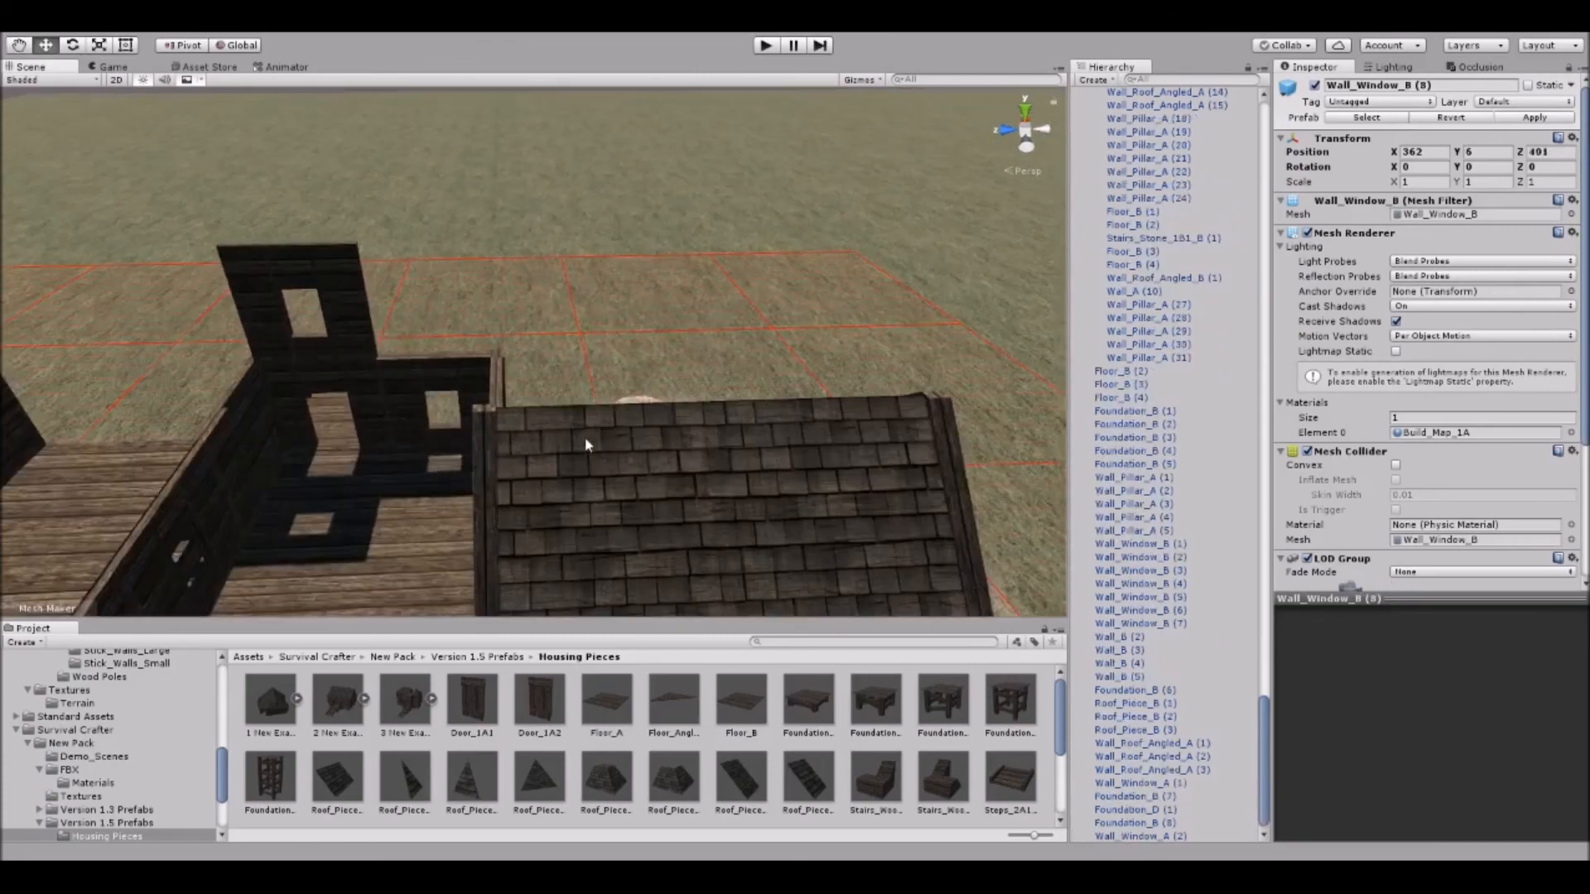
scroll(501, 453, "down", 5)
right_click_drag(636, 474, 709, 492)
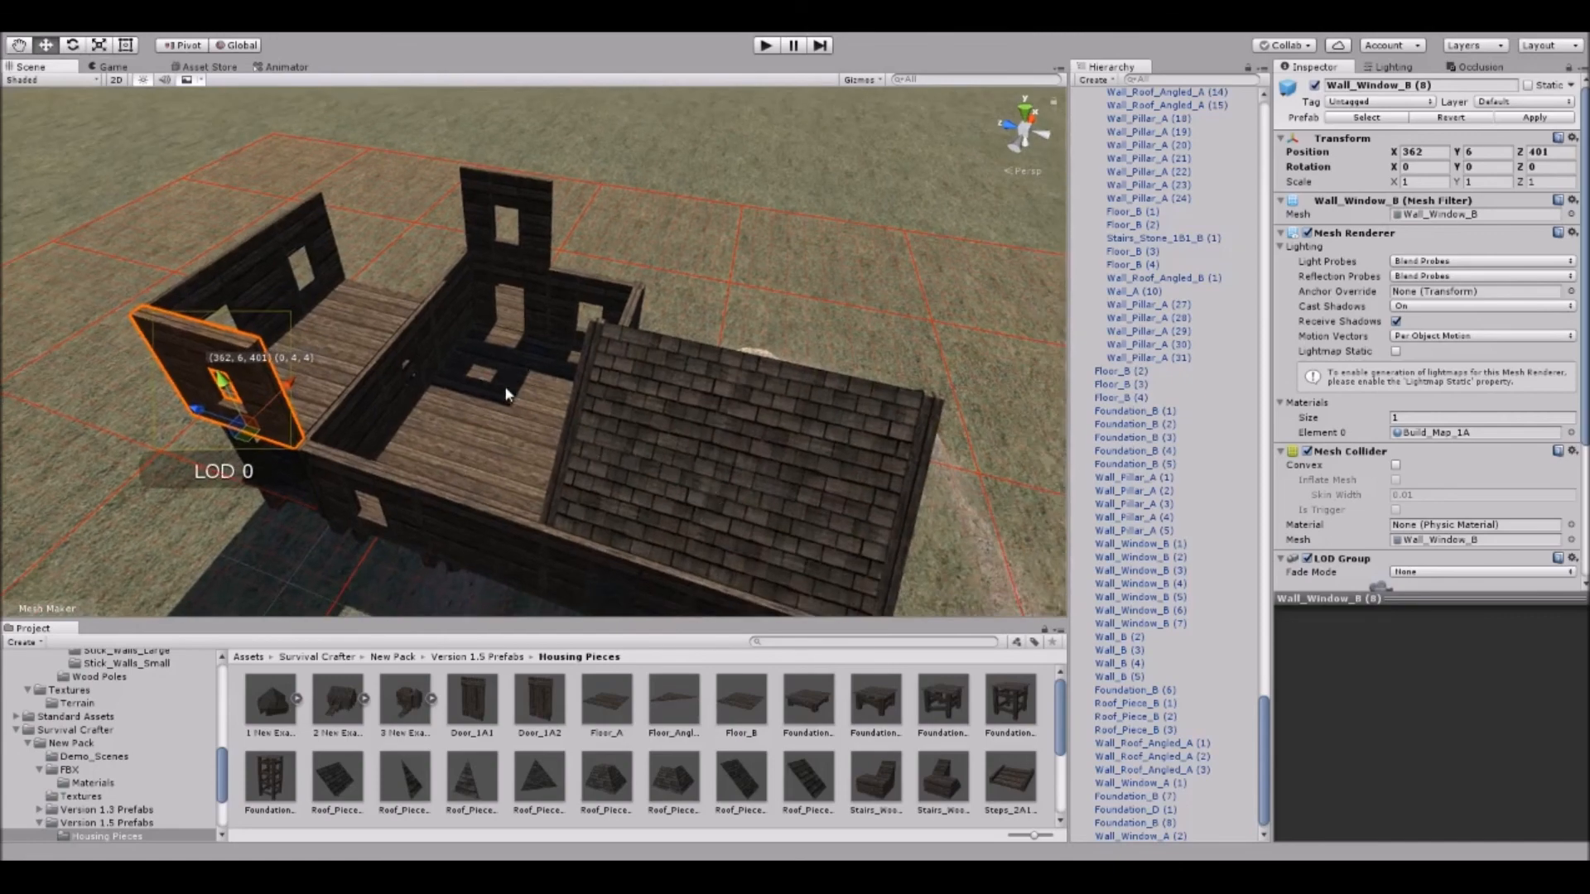
right_click_drag(469, 429, 546, 390)
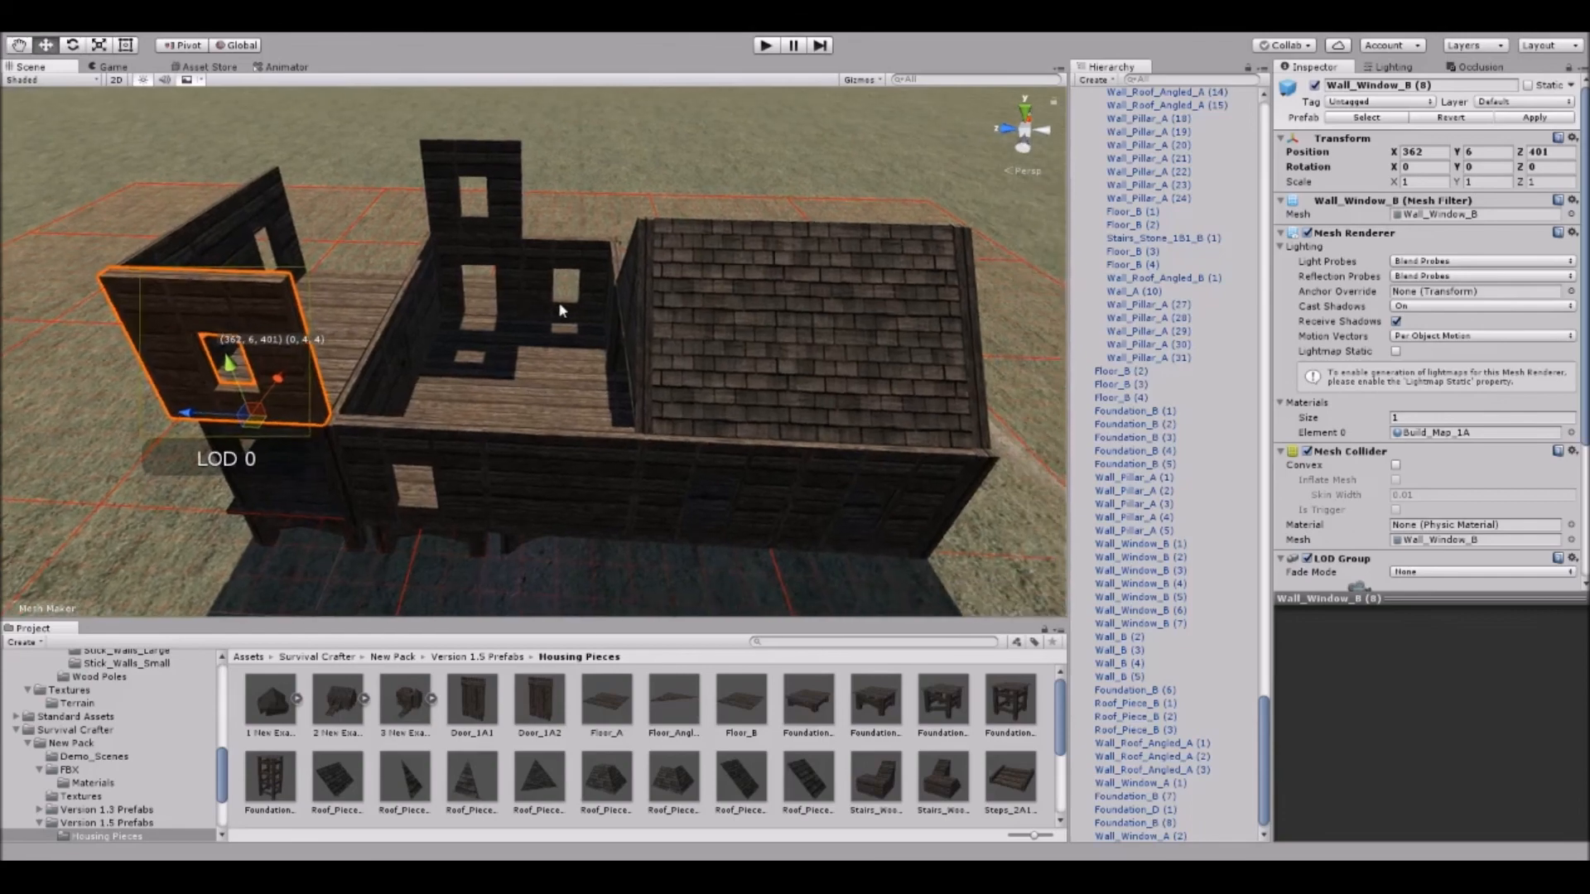
right_click_drag(511, 295, 546, 298)
Duplicate the platform's upper window wall, move the copy to 362, 6, 393 and turn it to -180° about Y.
left_click(351, 228)
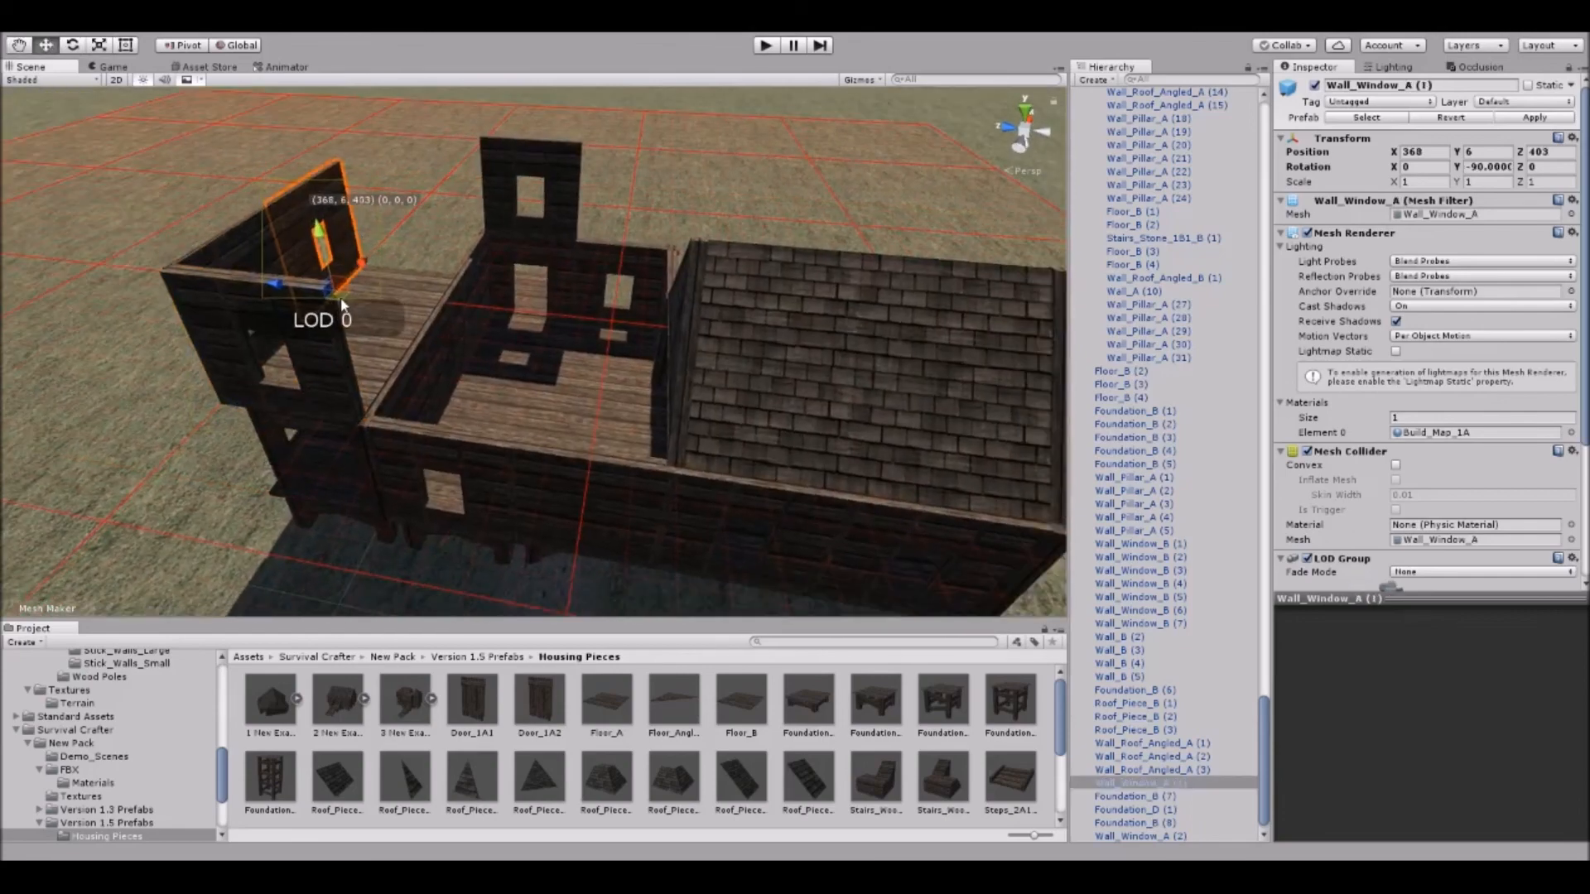
key("ctrl+d")
left_click_drag(331, 300, 598, 476)
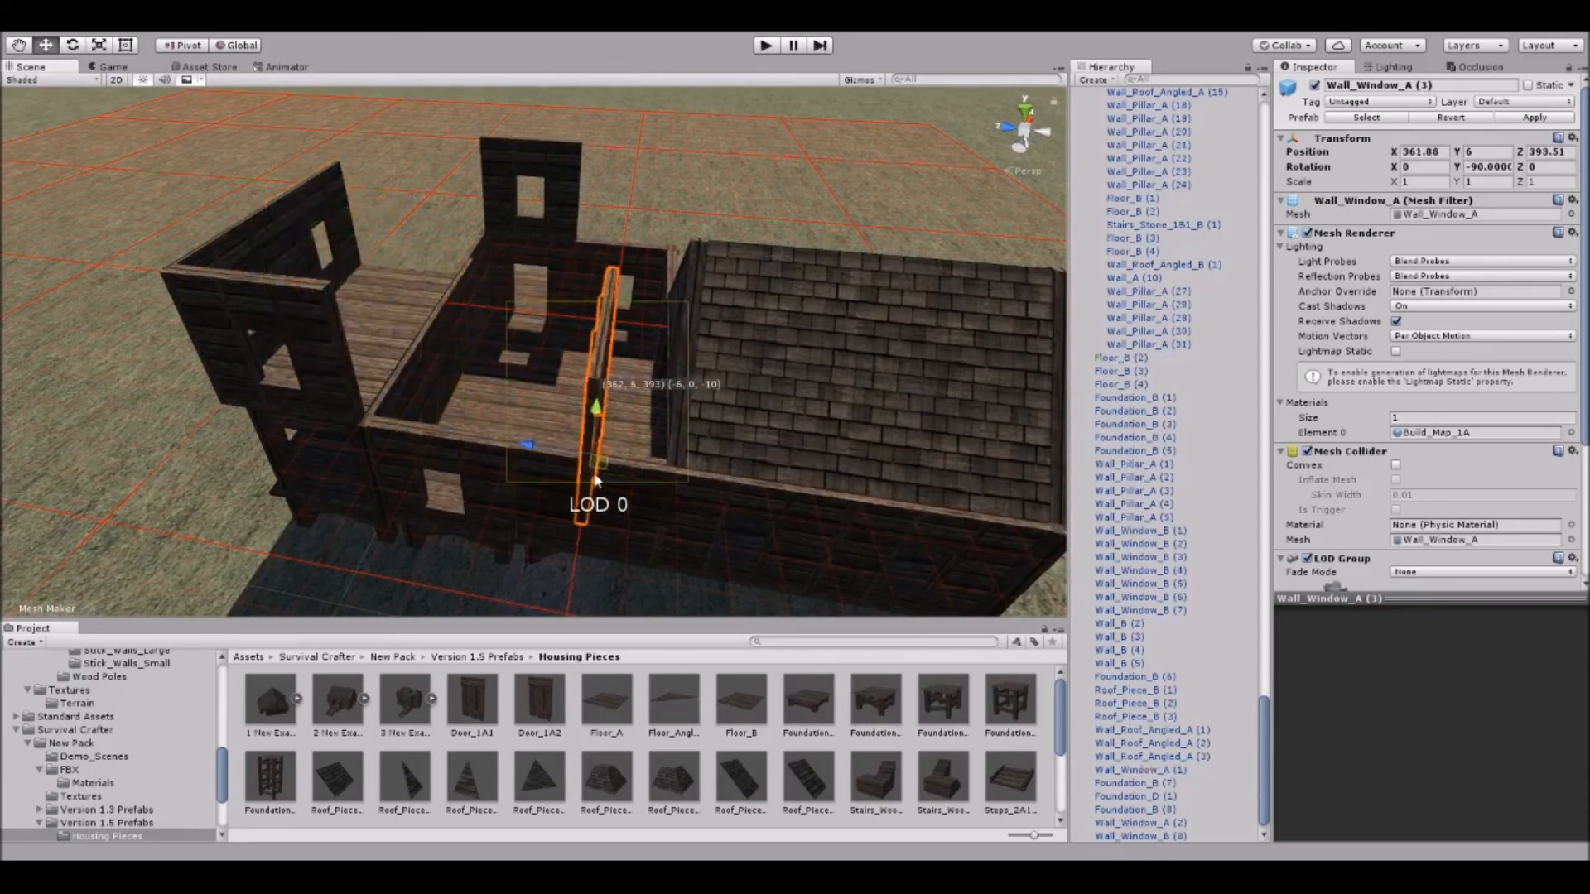
right_click_drag(597, 476, 593, 459)
key("e")
left_click_drag(575, 493, 805, 466)
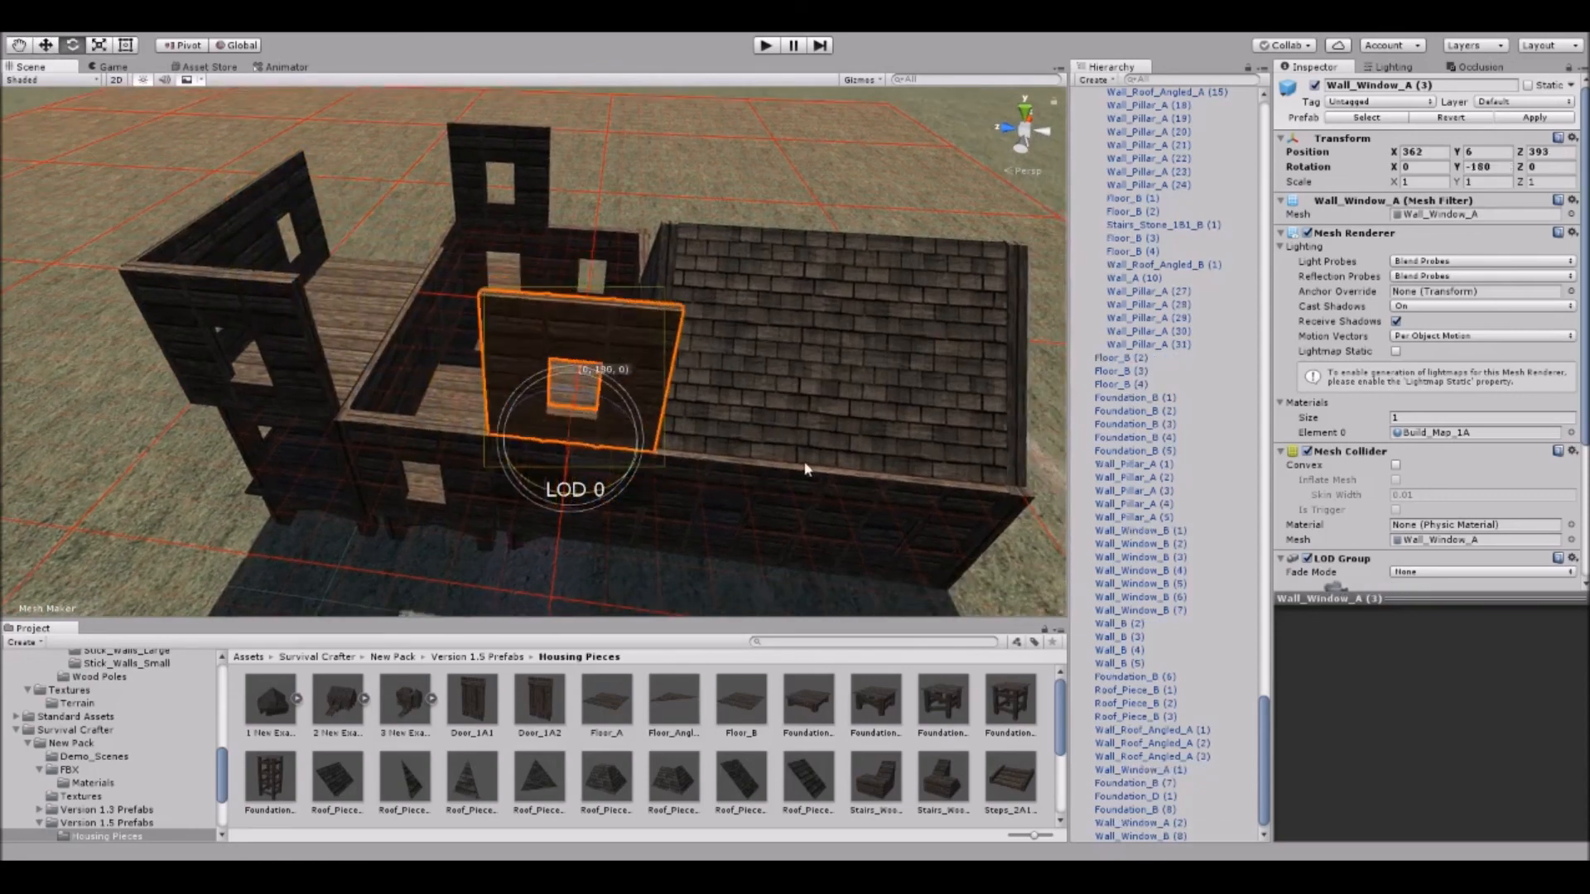
key("w")
Add a Wall_A prefab beside the platform on the upper floor, then duplicate and rotate it to close the corner toward the front window wall.
right_click_drag(703, 447, 443, 317)
left_click(486, 387)
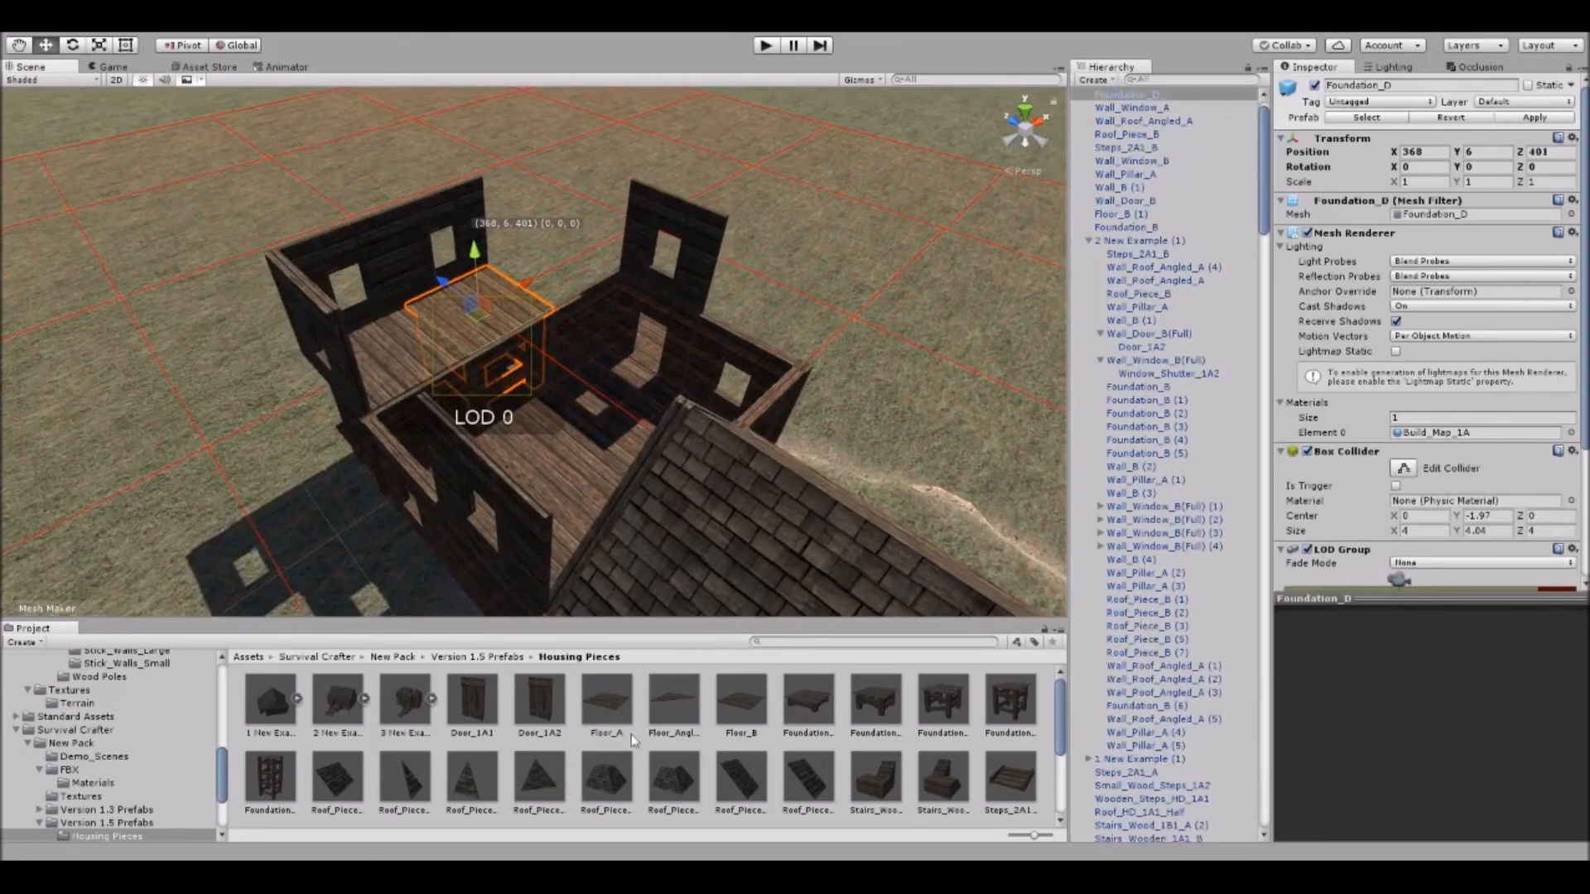
scroll(503, 684, "down", 3)
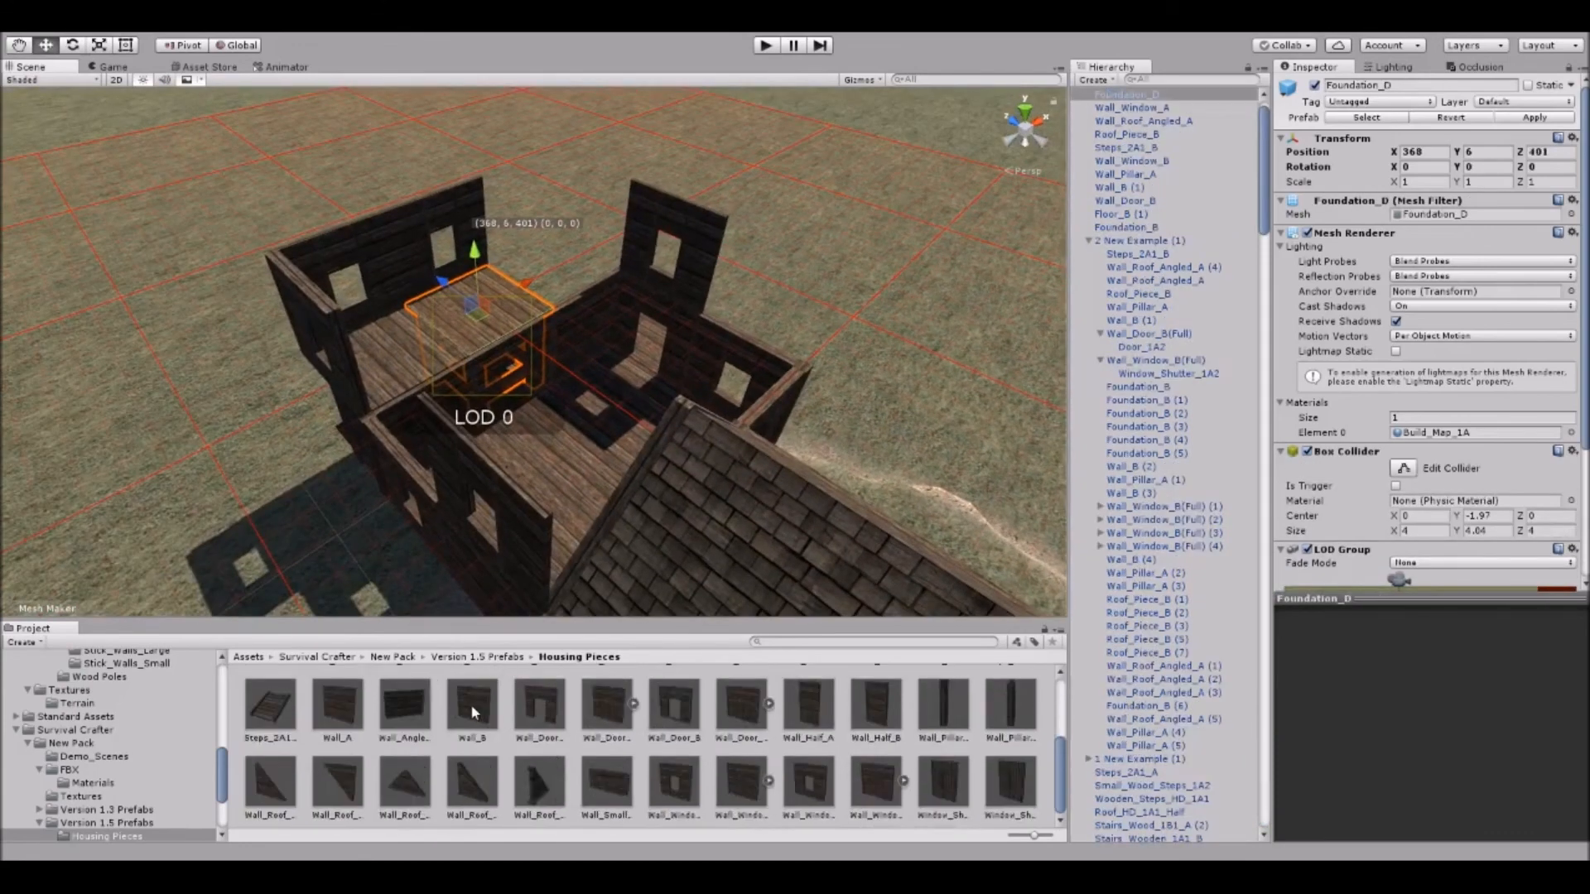
left_click(472, 706)
left_click(340, 708)
left_click_drag(339, 708, 514, 291)
right_click_drag(514, 291, 583, 320)
key("ctrl+d")
left_click_drag(570, 259, 819, 288)
key("ctrl+d")
key("e")
key("w")
Duplicate the solid upper walls and fit the copies into the remaining gaps, including one at 374, 6, 393.
left_click(578, 199, "shift")
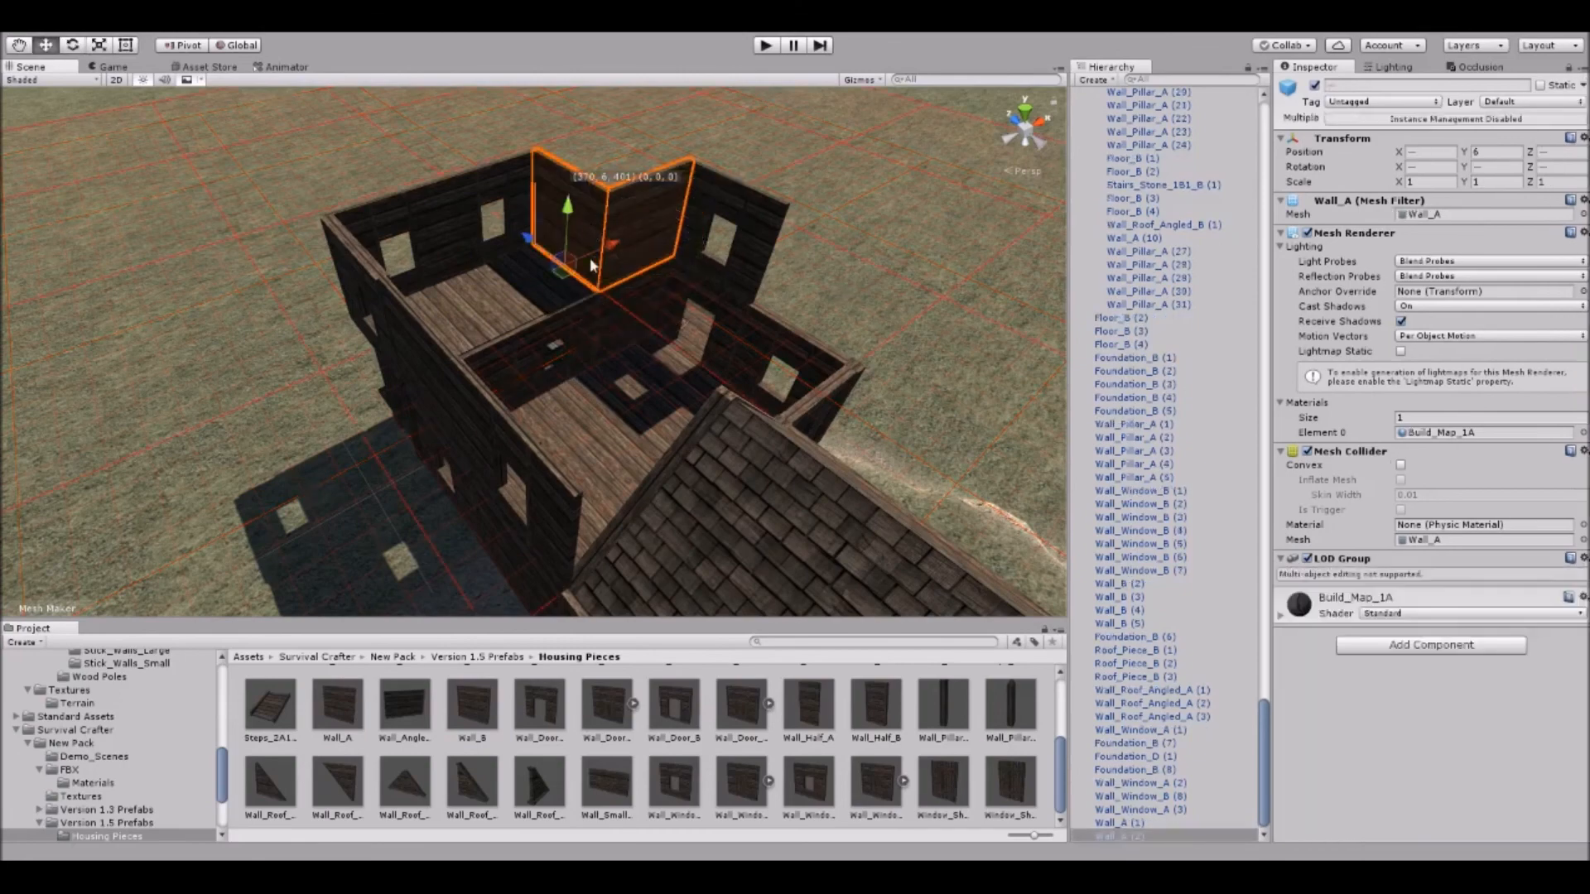
left_click_drag(633, 275, 859, 315)
left_click(785, 364)
right_click_drag(859, 315, 751, 374)
key("w")
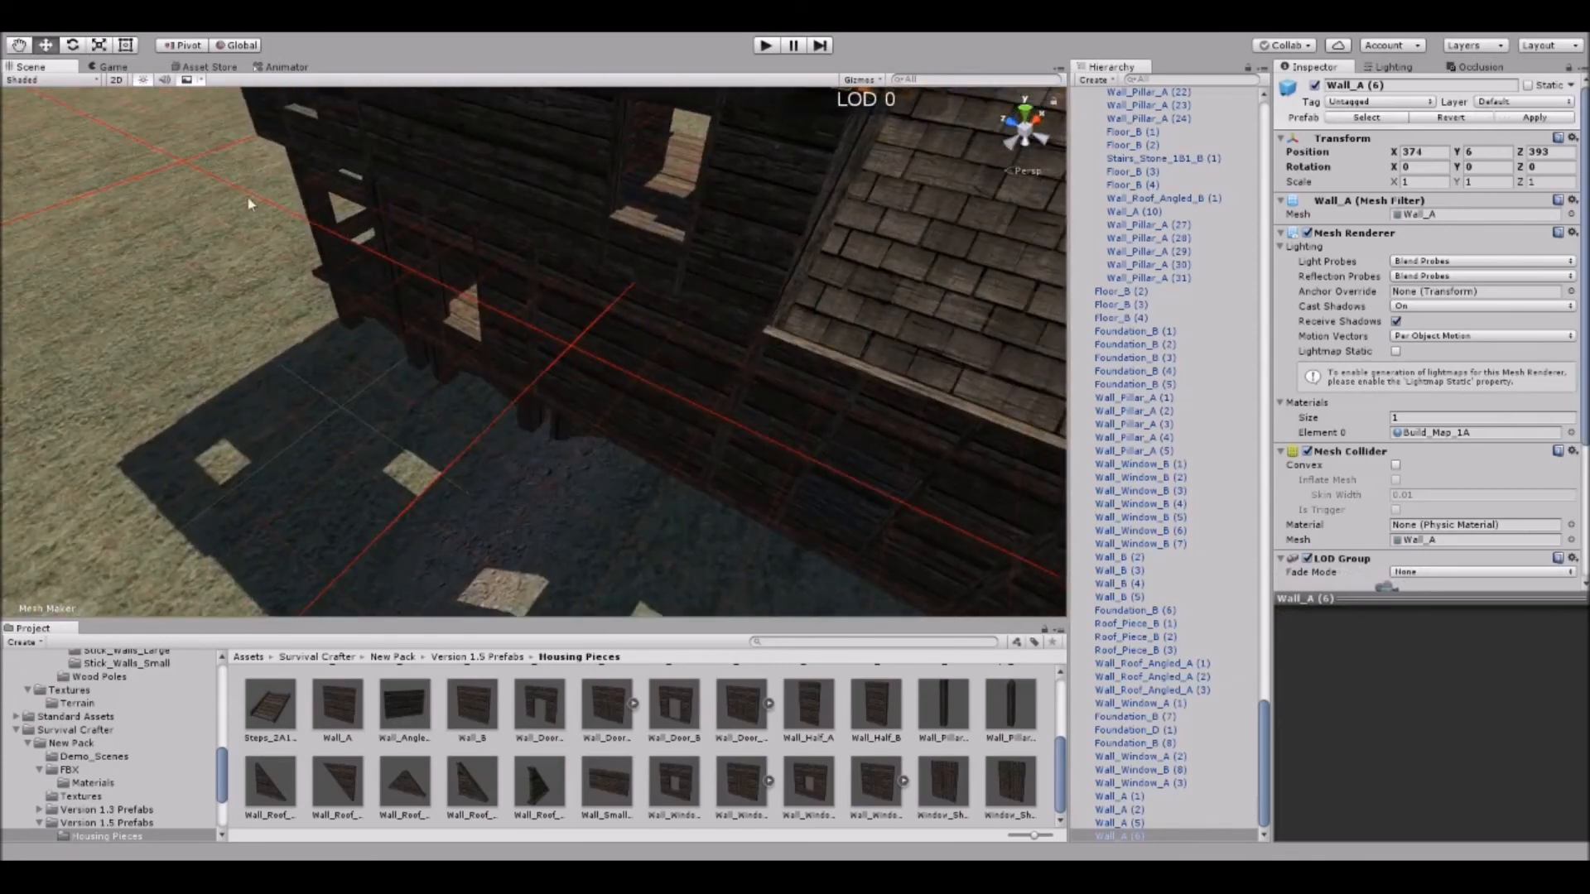
Duplicate the ground-floor pillar at 362, 2, 399 onto the upper storey and place another copy further along the same wall.
left_click(332, 215)
right_click_drag(333, 215, 639, 213)
key("a")
left_click(597, 263)
key("s")
middle_click_drag(528, 380, 598, 445)
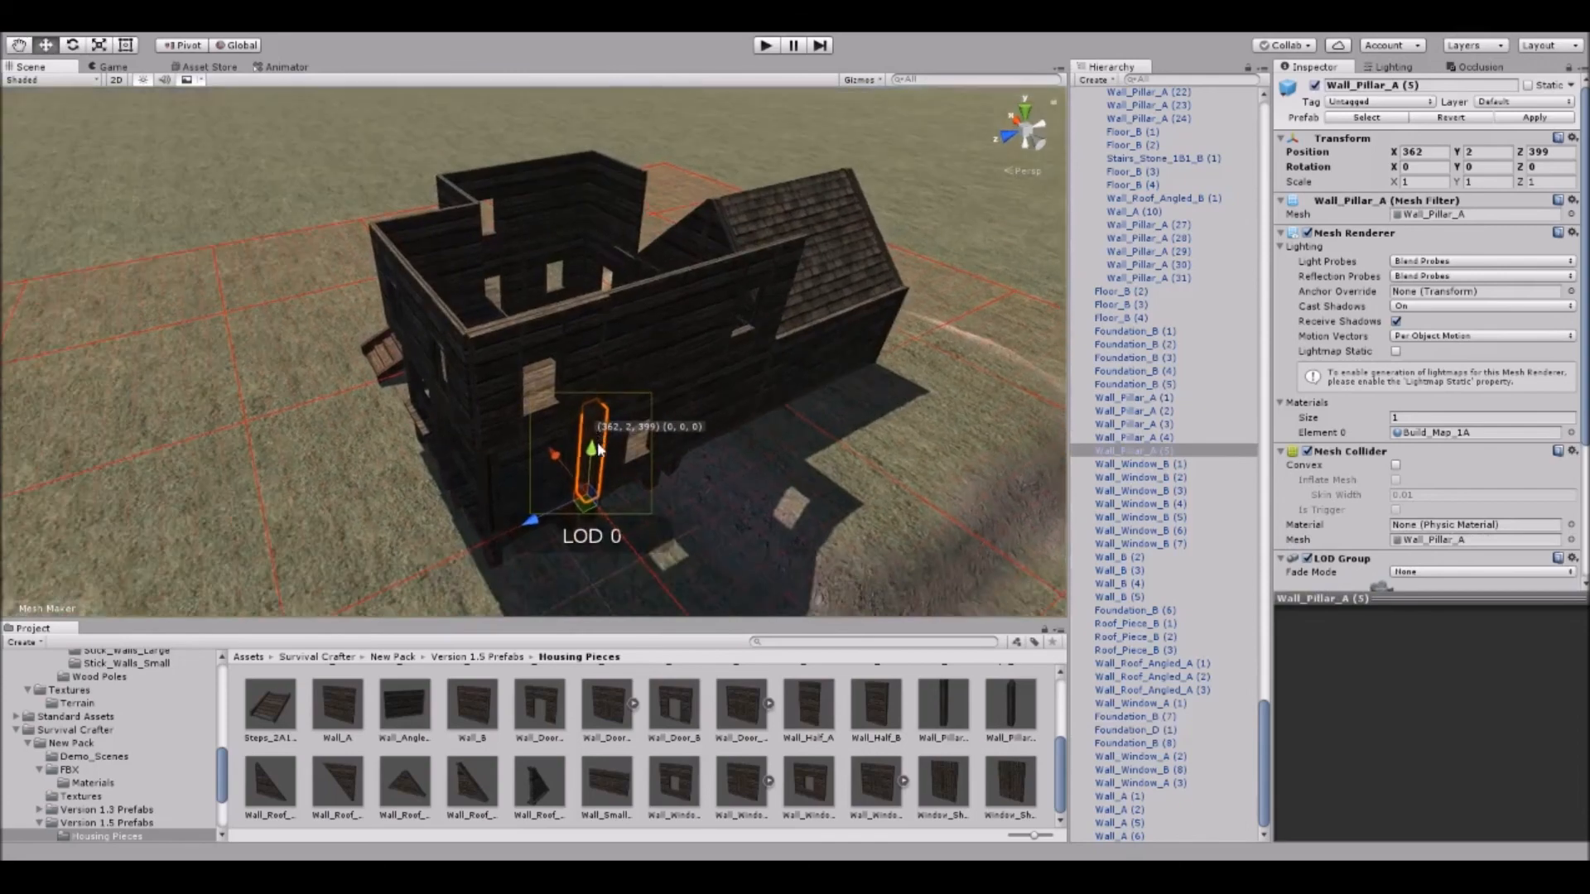
left_click_drag(594, 460, 599, 363)
key("ctrl+d")
left_click_drag(543, 428, 436, 458)
Duplicate the upper pillar pair across to the front wall and set the copies beside the upper front window at X 374, Y 6.
left_click(606, 298, "shift")
right_click_drag(606, 298, 735, 375)
key("a")
left_click_drag(687, 370, 422, 399)
right_click_drag(422, 399, 690, 414)
key("a")
key("ctrl+d")
left_click_drag(691, 414, 600, 468)
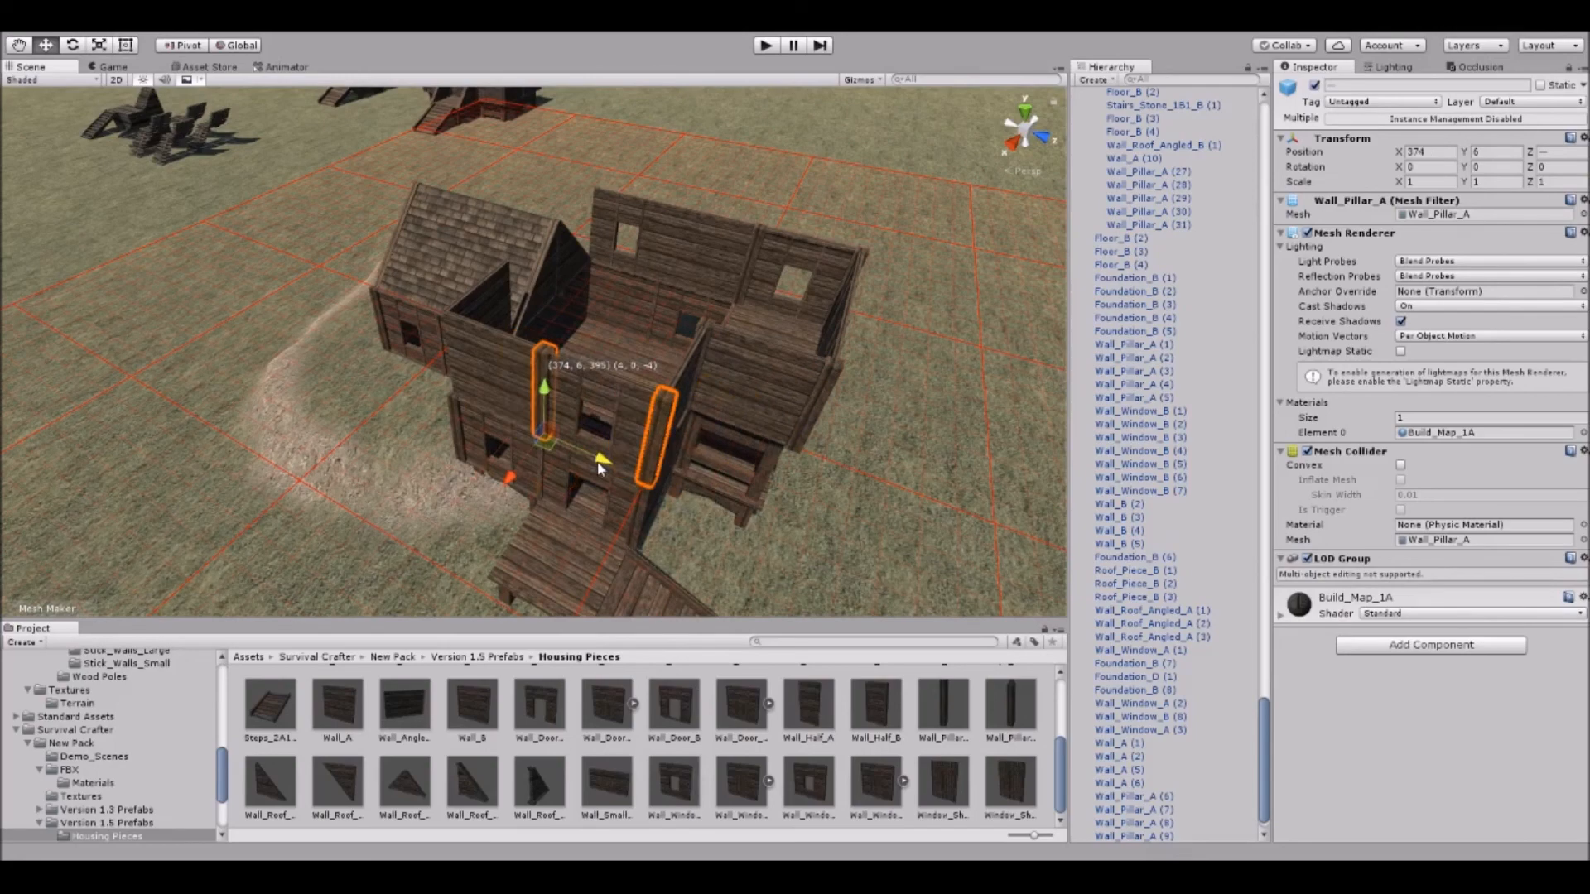
Duplicate single upper pillars onto further wall joints, placing one at the front corner at 374, 6, 391.
left_click(552, 356)
right_click_drag(550, 441, 676, 373)
key("w")
key("ctrl+d")
left_click_drag(634, 197, 614, 401)
right_click_drag(613, 401, 626, 245)
left_click(626, 245)
key("ctrl+d")
left_click_drag(703, 380, 463, 370)
Duplicate the pillars near the roofed wing and place the copies at the remaining bare corners and joints of the walls.
right_click_drag(463, 370, 741, 412)
key("a")
key("s")
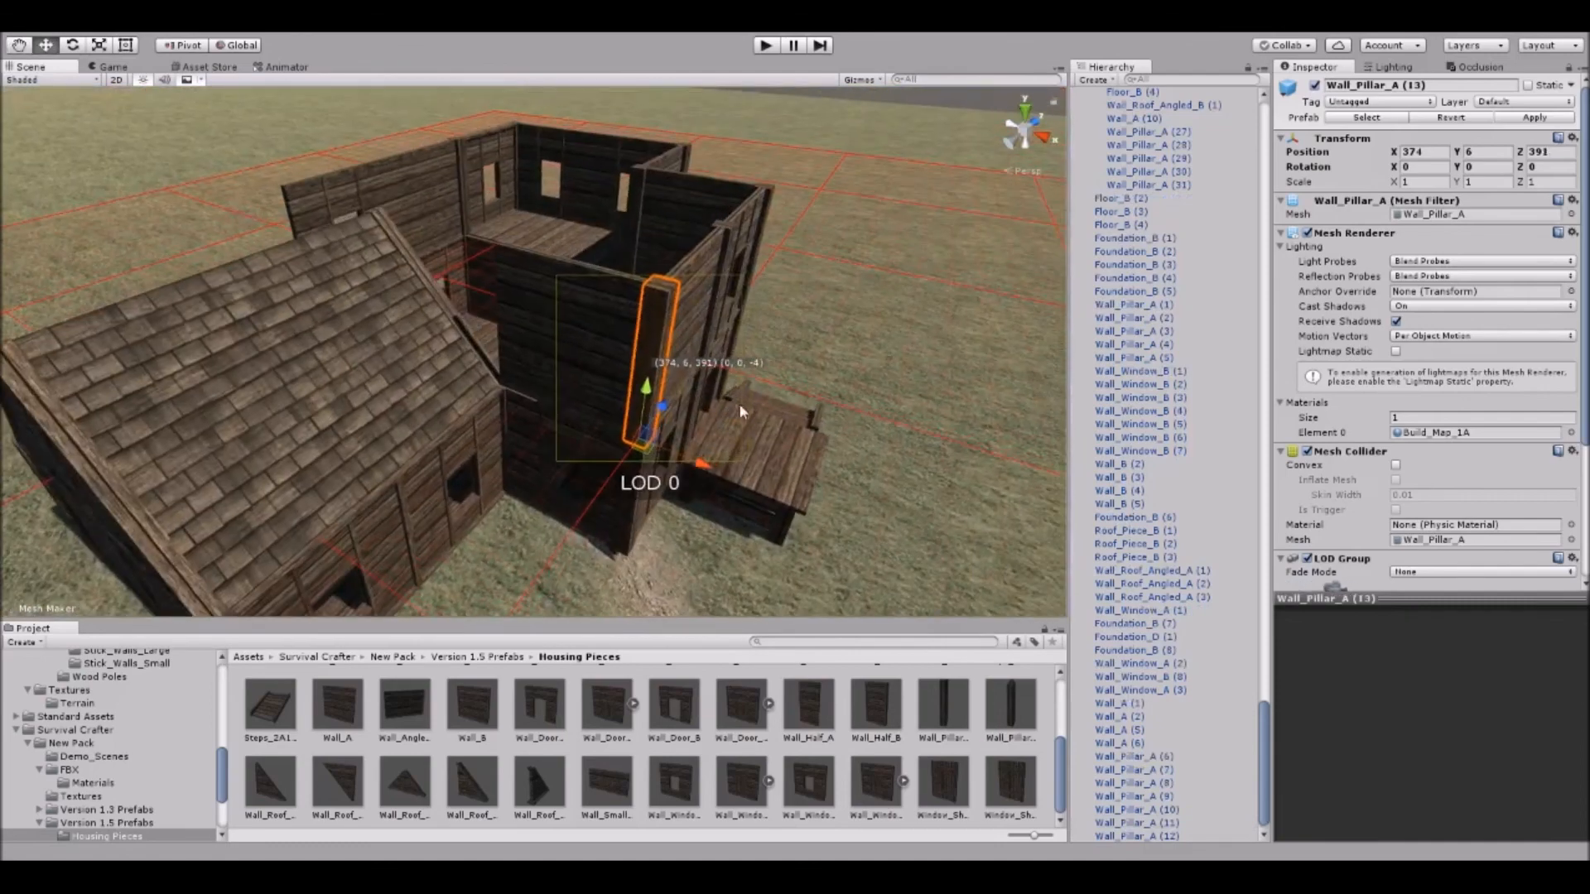
left_click(637, 491, "shift")
key("ctrl+d")
left_click_drag(684, 570, 545, 527)
right_click_drag(439, 406, 688, 365)
key("a")
key("ctrl+d")
left_click_drag(731, 257, 603, 342)
left_click(539, 403)
mouse_move(539, 403)
left_mouse_down("alt")
mouse_move(353, 323)
mouse_move(544, 374)
left_mouse_up("alt")
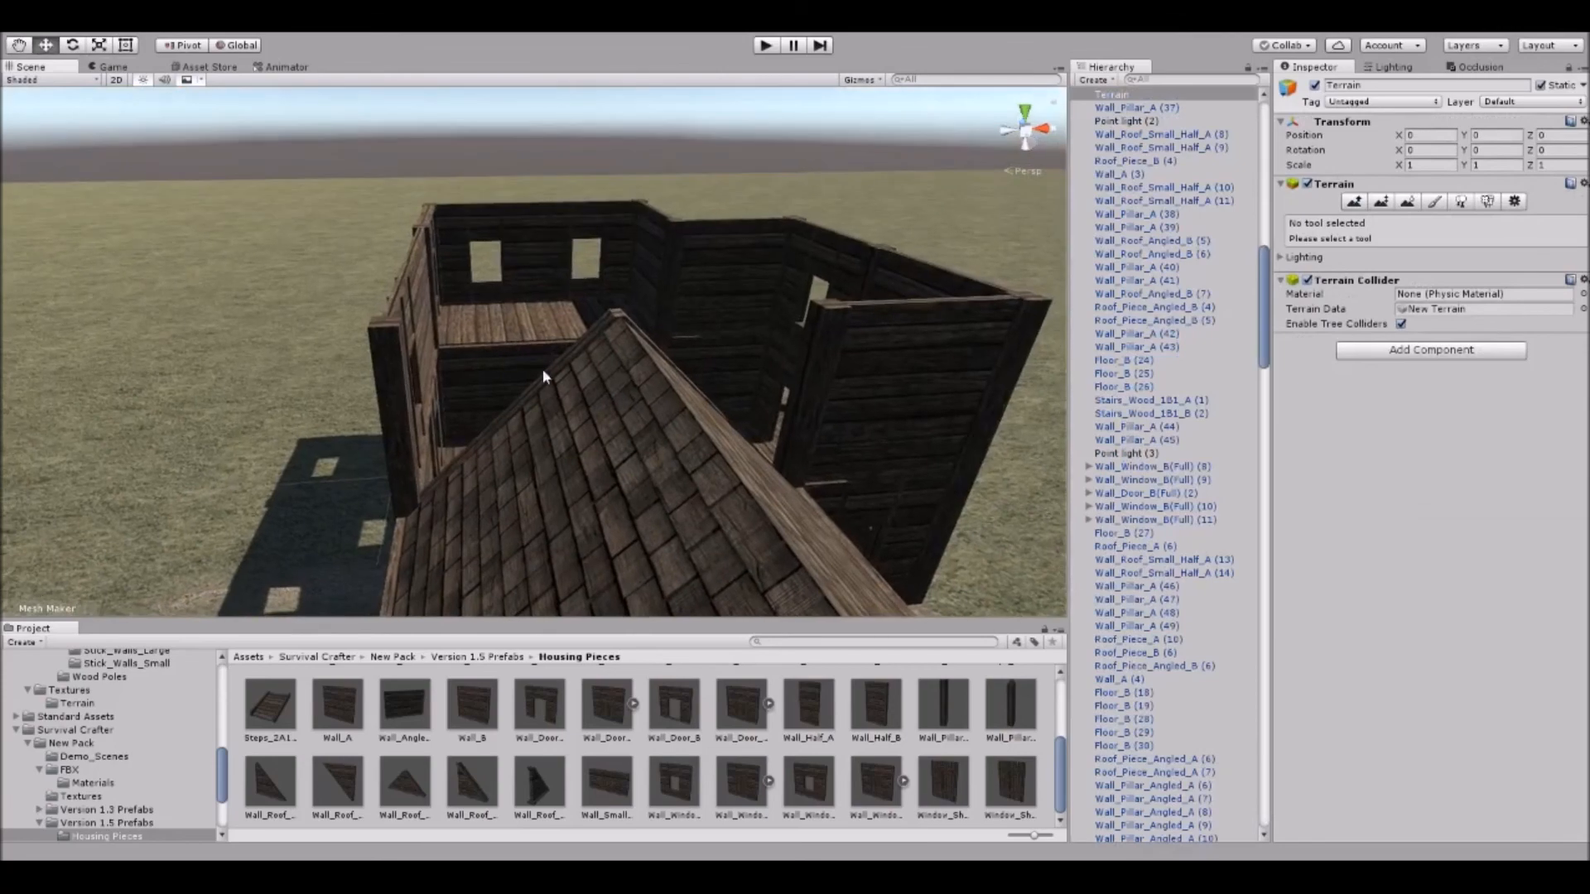
Delete the two gable pieces that close the roofed wing's inner end toward the upper storey.
scroll(514, 367, "up", 5)
right_click_drag(444, 379, 724, 362)
scroll(724, 362, "down", 4)
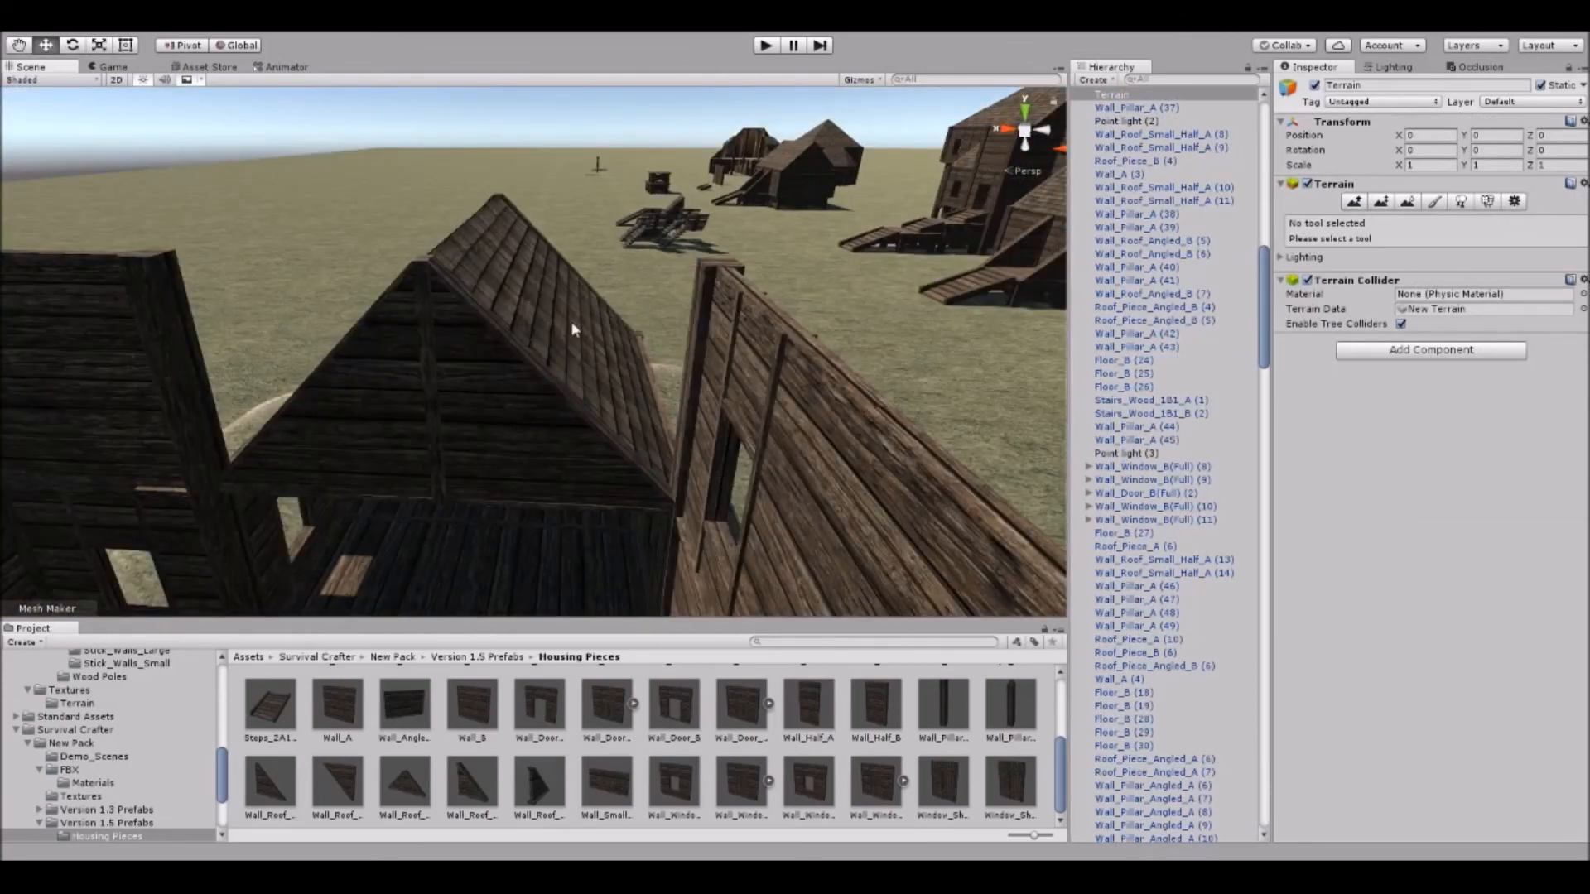
left_click(511, 414)
right_click_drag(520, 404, 505, 395)
key("Delete")
left_click(391, 406)
key("Delete")
Duplicate the neighbouring upper wall and place the copy in the opening beside the roofed wing.
left_click_drag(472, 382, 147, 341, "alt")
left_click(205, 368)
key("ctrl+d")
left_click_drag(187, 411, 476, 420)
right_click_drag(480, 414, 341, 272)
left_click(494, 306)
key("w")
key("w")
right_click_drag(448, 295, 604, 317)
key("s")
key("a")
mouse_move(604, 317)
middle_mouse_down()
mouse_move(627, 244)
mouse_move(592, 306)
middle_mouse_up()
right_click_drag(593, 306, 619, 362)
Lay out samples of Roof_Piece_B, Roof_Piece_Half_A and Roof_Piece_A on the open terrain, with Roof_Piece_B at 378, 0, 419.
scroll(758, 770, "up", 2)
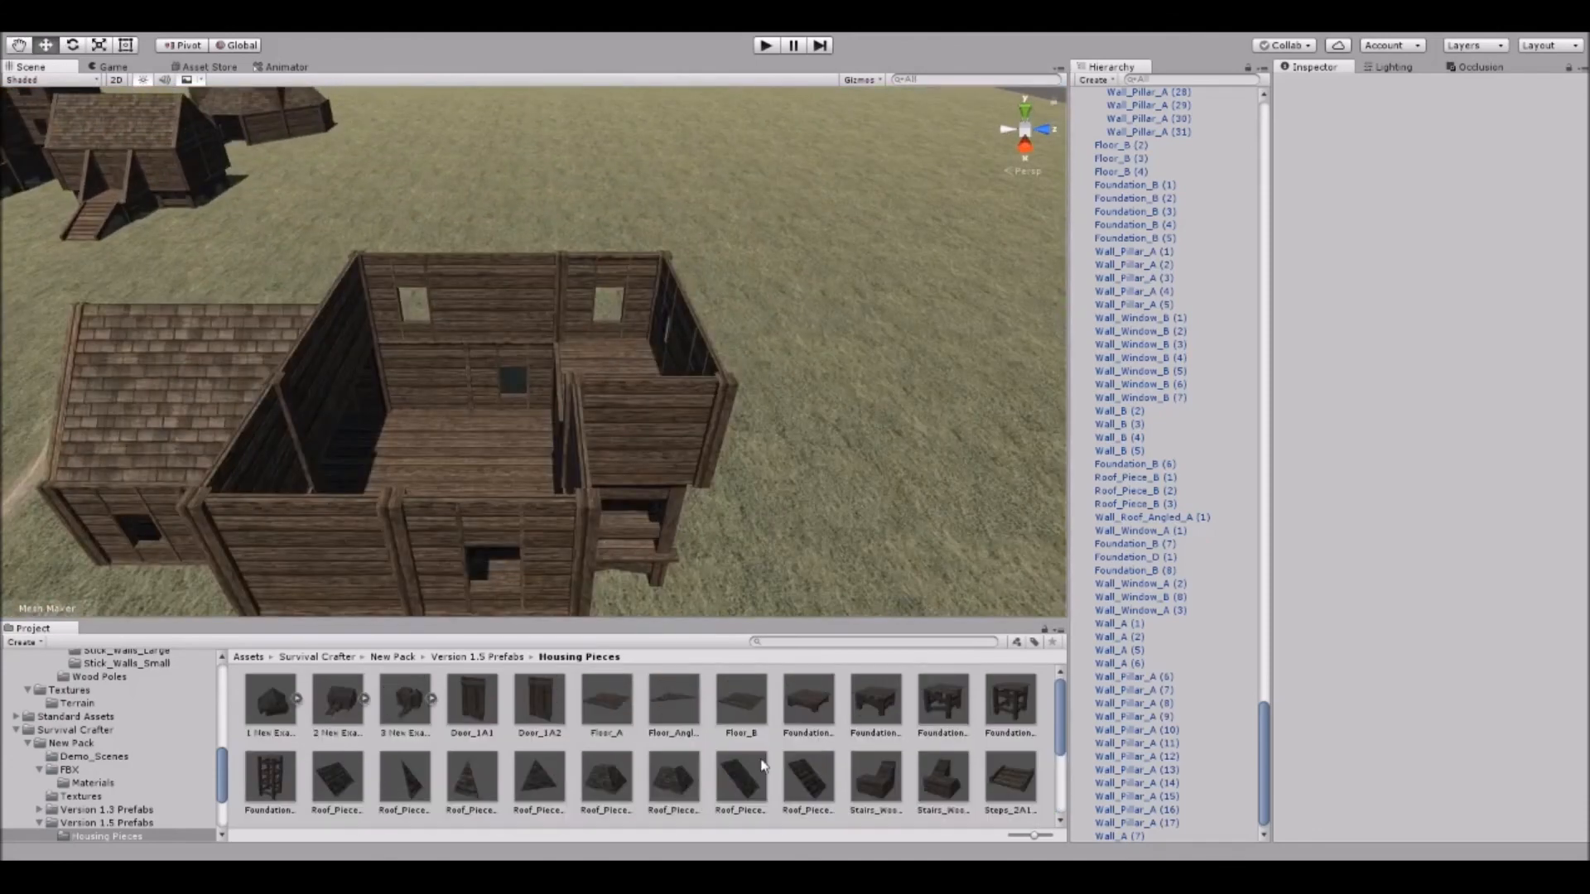
right_click_drag(805, 412, 771, 407)
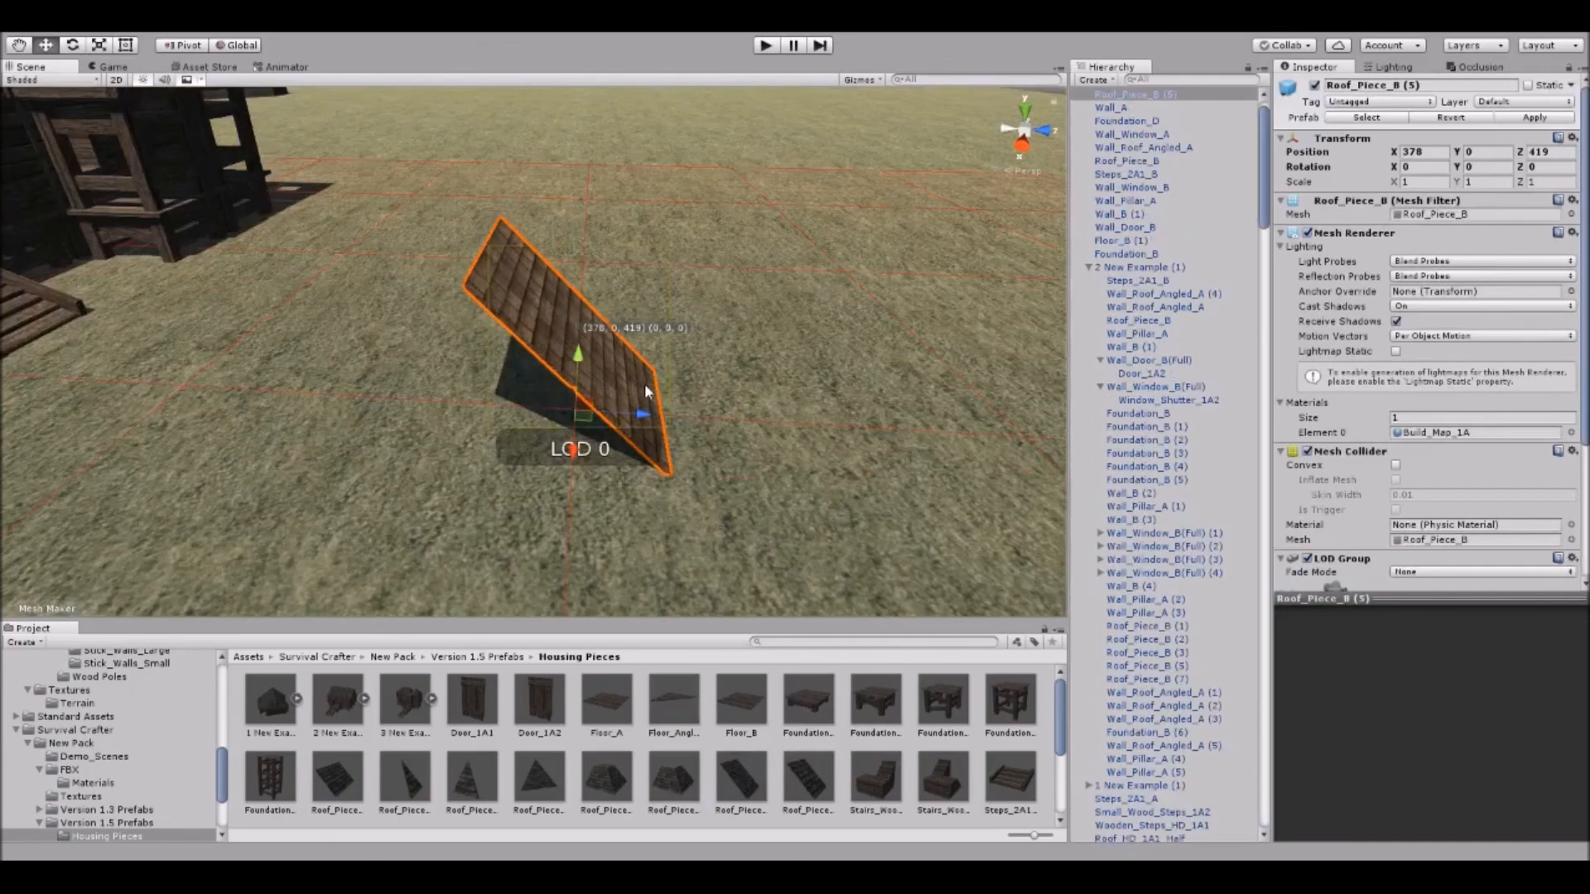
left_click_drag(617, 382, 489, 415)
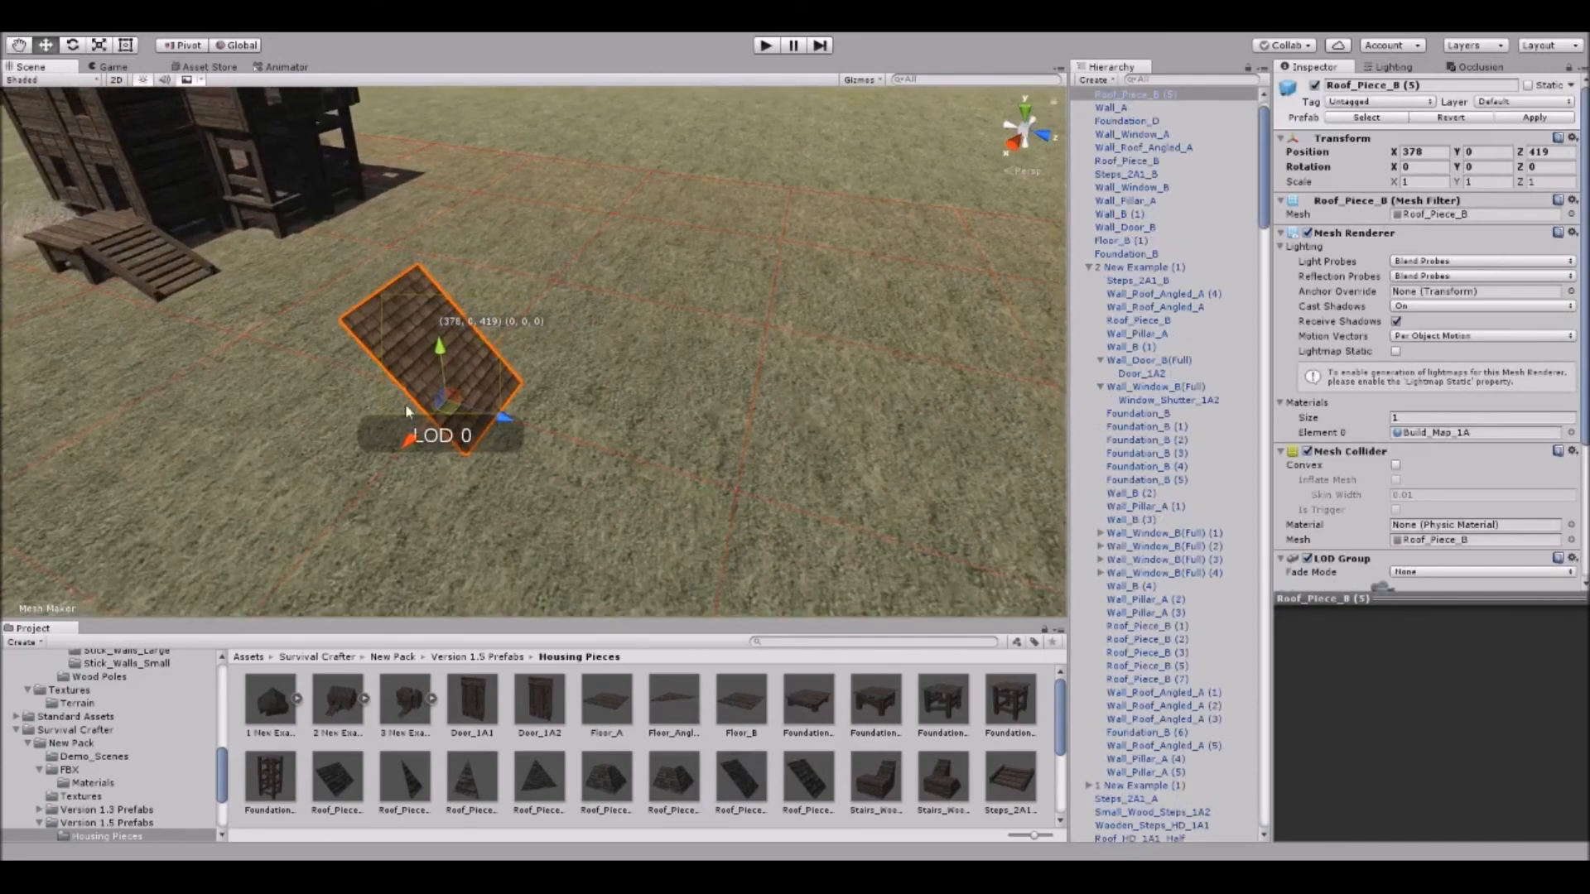
left_click_drag(559, 435, 560, 435)
right_click_drag(687, 444, 719, 493)
left_click_drag(336, 796, 434, 479)
scroll(645, 531, "down", 3)
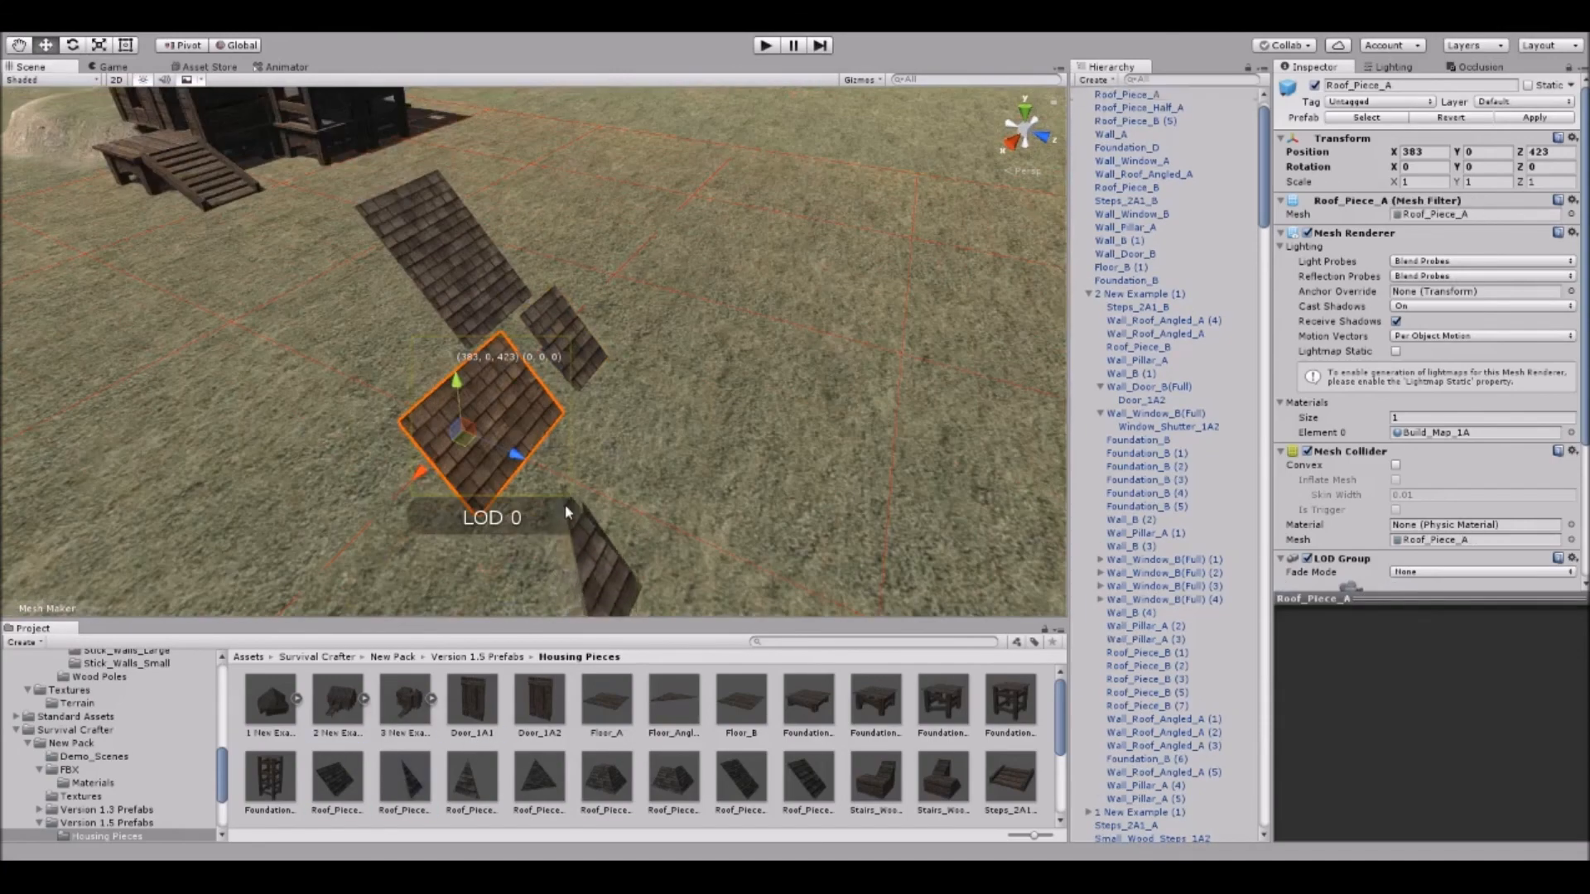
Add samples of Roof_Piece_Angle_1, Roof_Piece_Angle_2 and Roof_Piece_Angled_A beside them, with the last at 384, 0, 434.
left_click_drag(560, 543, 564, 548)
left_click_drag(665, 490, 680, 487)
right_click_drag(613, 478, 634, 501)
left_click_drag(598, 448, 600, 450)
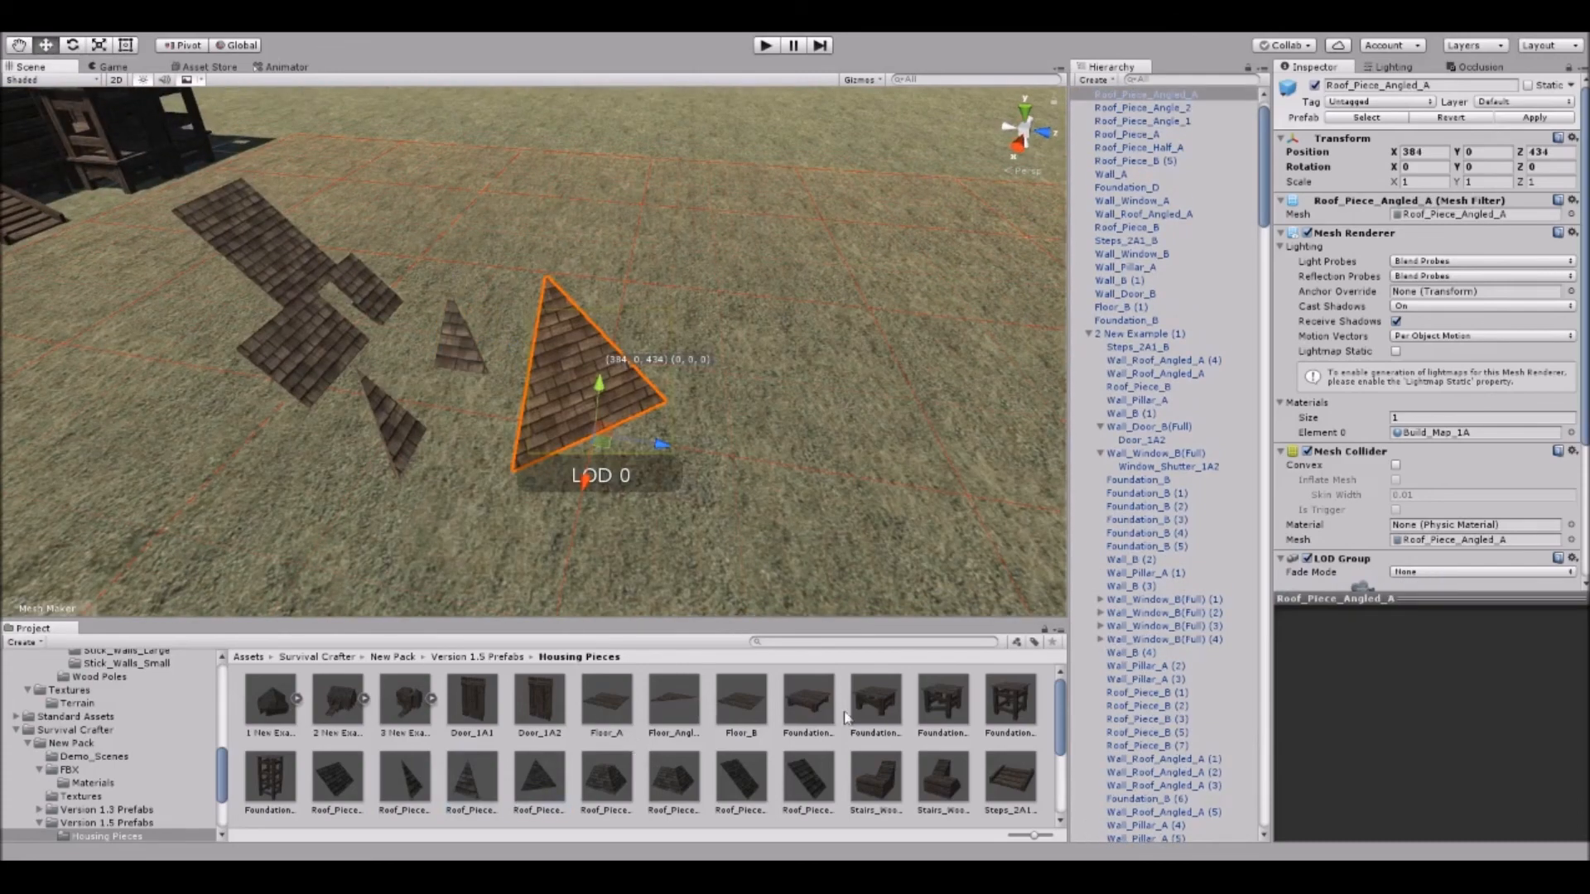
Place a Wall_Angled_A prefab on the terrain and set the triangular Roof_Piece_Angled_A on top of it.
scroll(713, 733, "down", 3)
left_click_drag(396, 762, 756, 431)
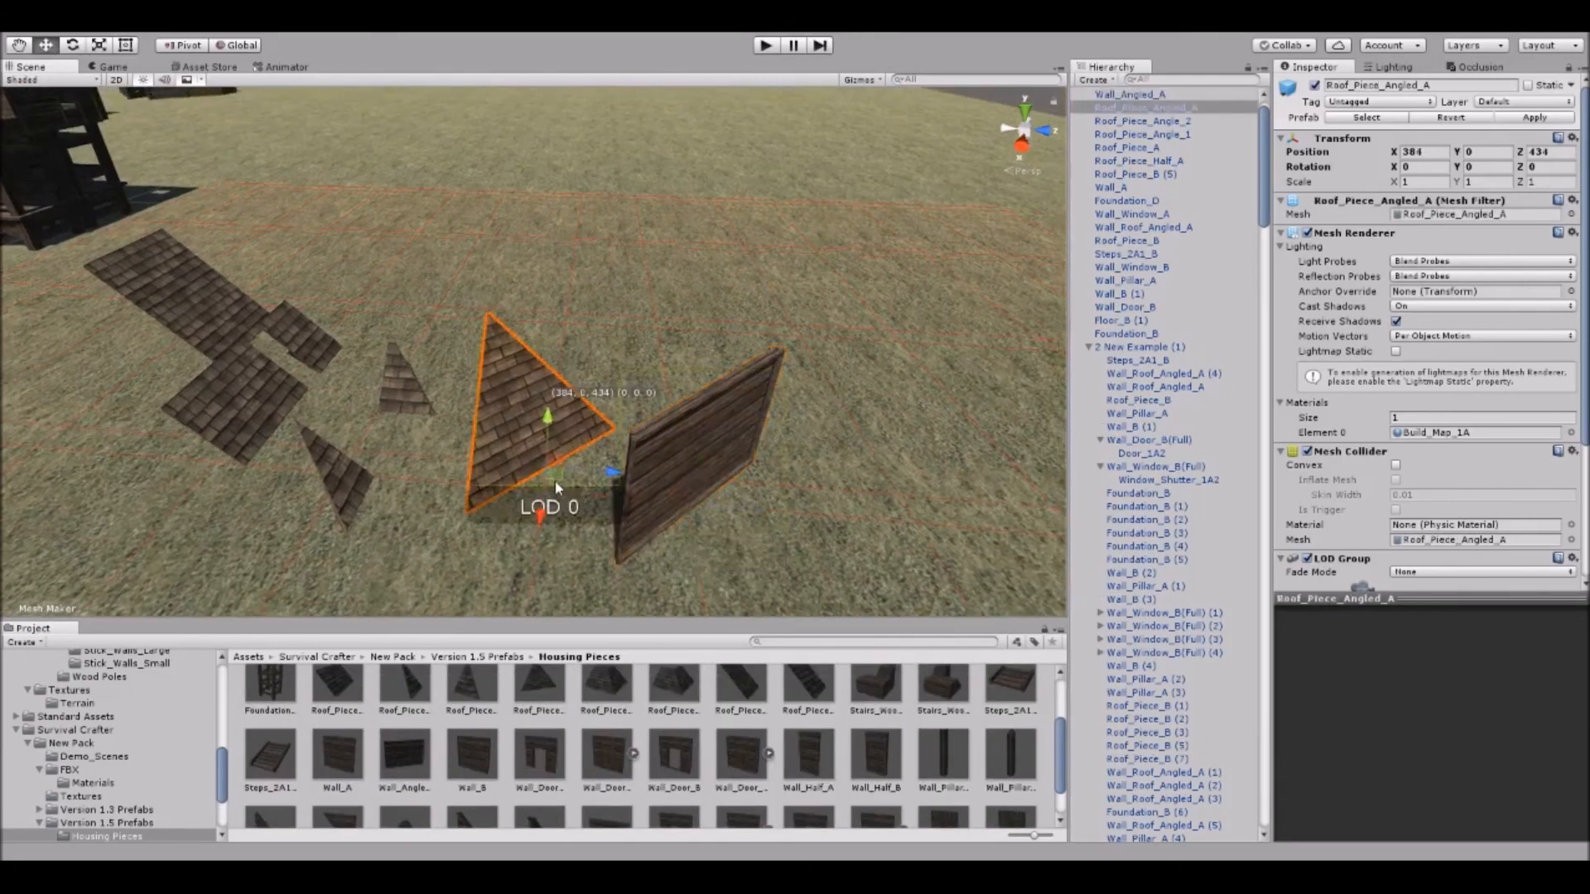
left_click(808, 505)
Examine from several angles how the triangular roof piece fits on the angled wall.
left_click_drag(808, 506, 671, 348, "alt")
middle_click_drag(670, 347, 727, 378)
right_click_drag(727, 378, 830, 411)
middle_click_drag(662, 407, 716, 397)
scroll(713, 397, "up", 3)
left_click_drag(702, 400, 463, 431, "alt")
scroll(464, 431, "down", 3)
middle_click_drag(464, 430, 534, 458)
left_click_drag(534, 458, 584, 492, "alt")
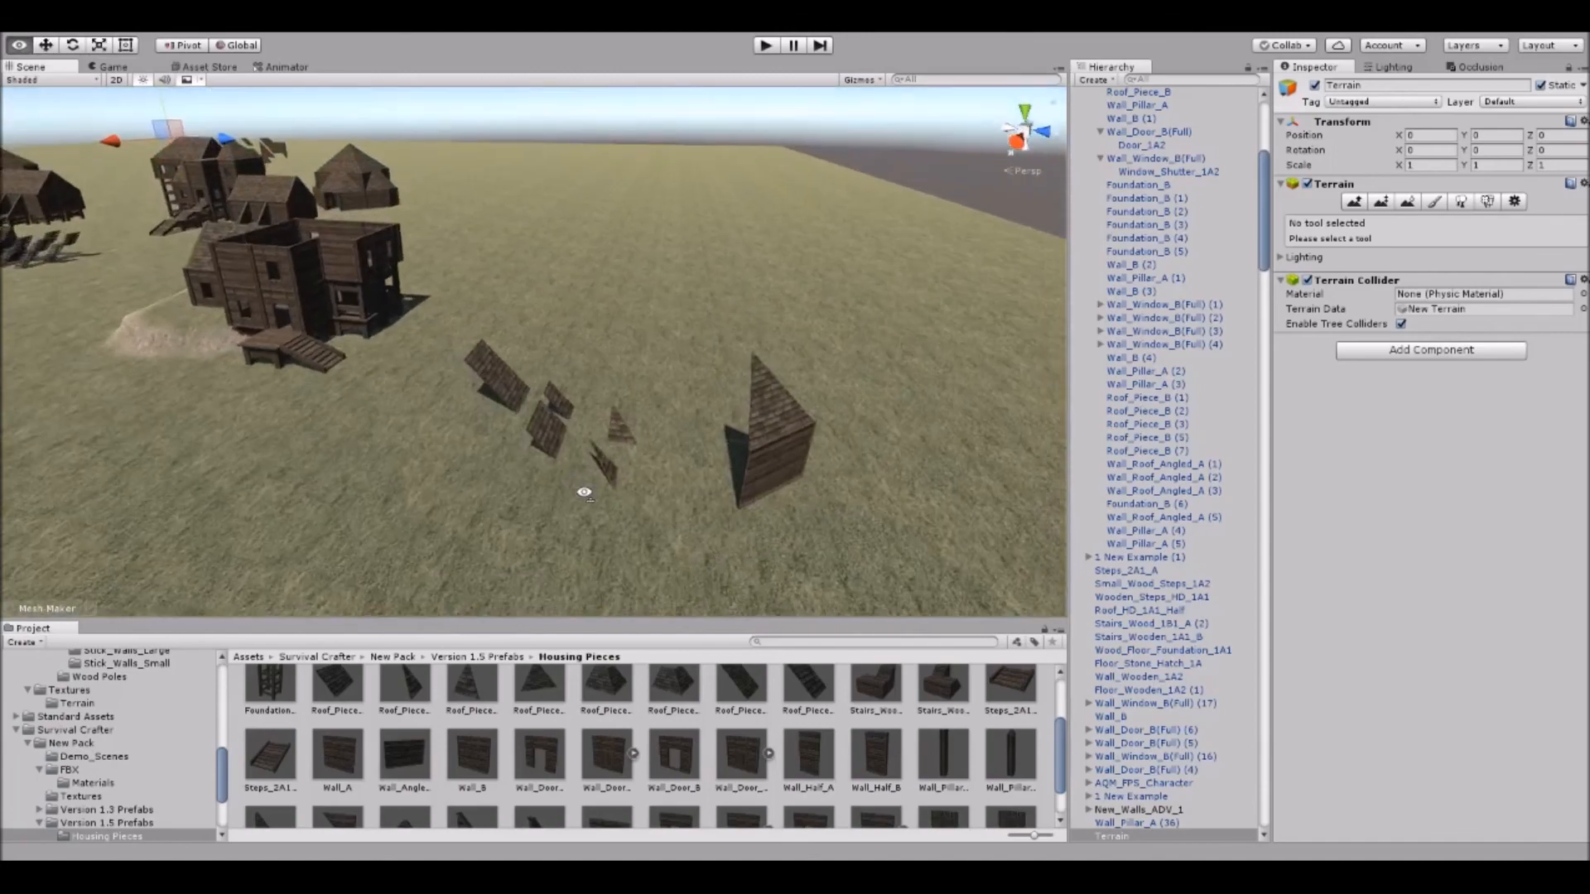
Place Roof_Piece_Angled_B at 389, 0, 407 and Roof_Piece_Angled_B2 at 391, 0, 412 on the terrain near the house.
scroll(438, 742, "down", 1)
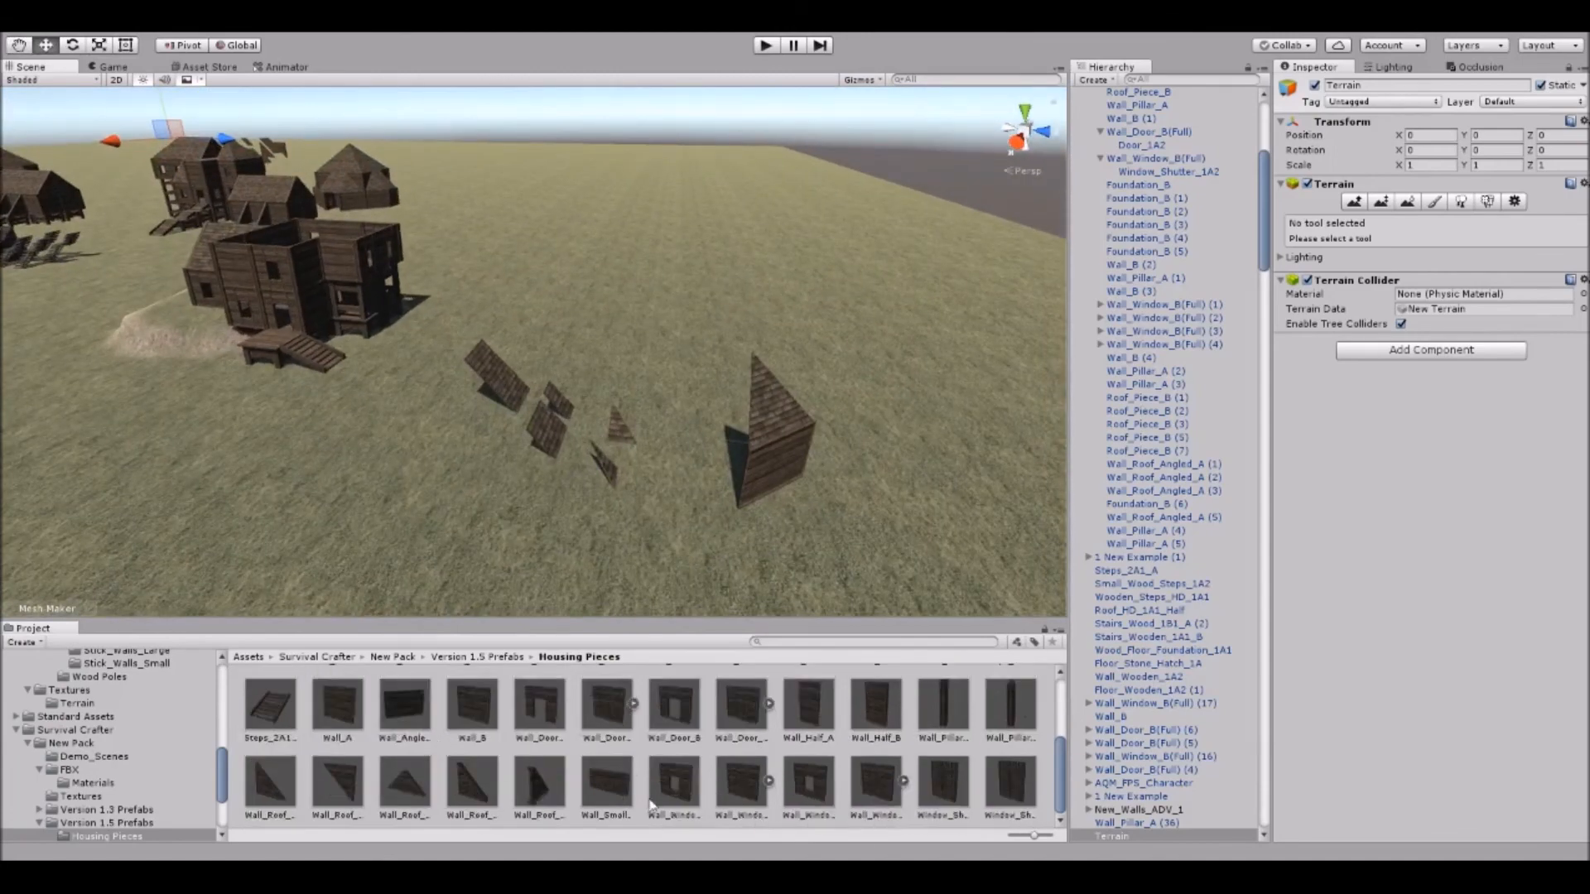
scroll(583, 773, "up", 2)
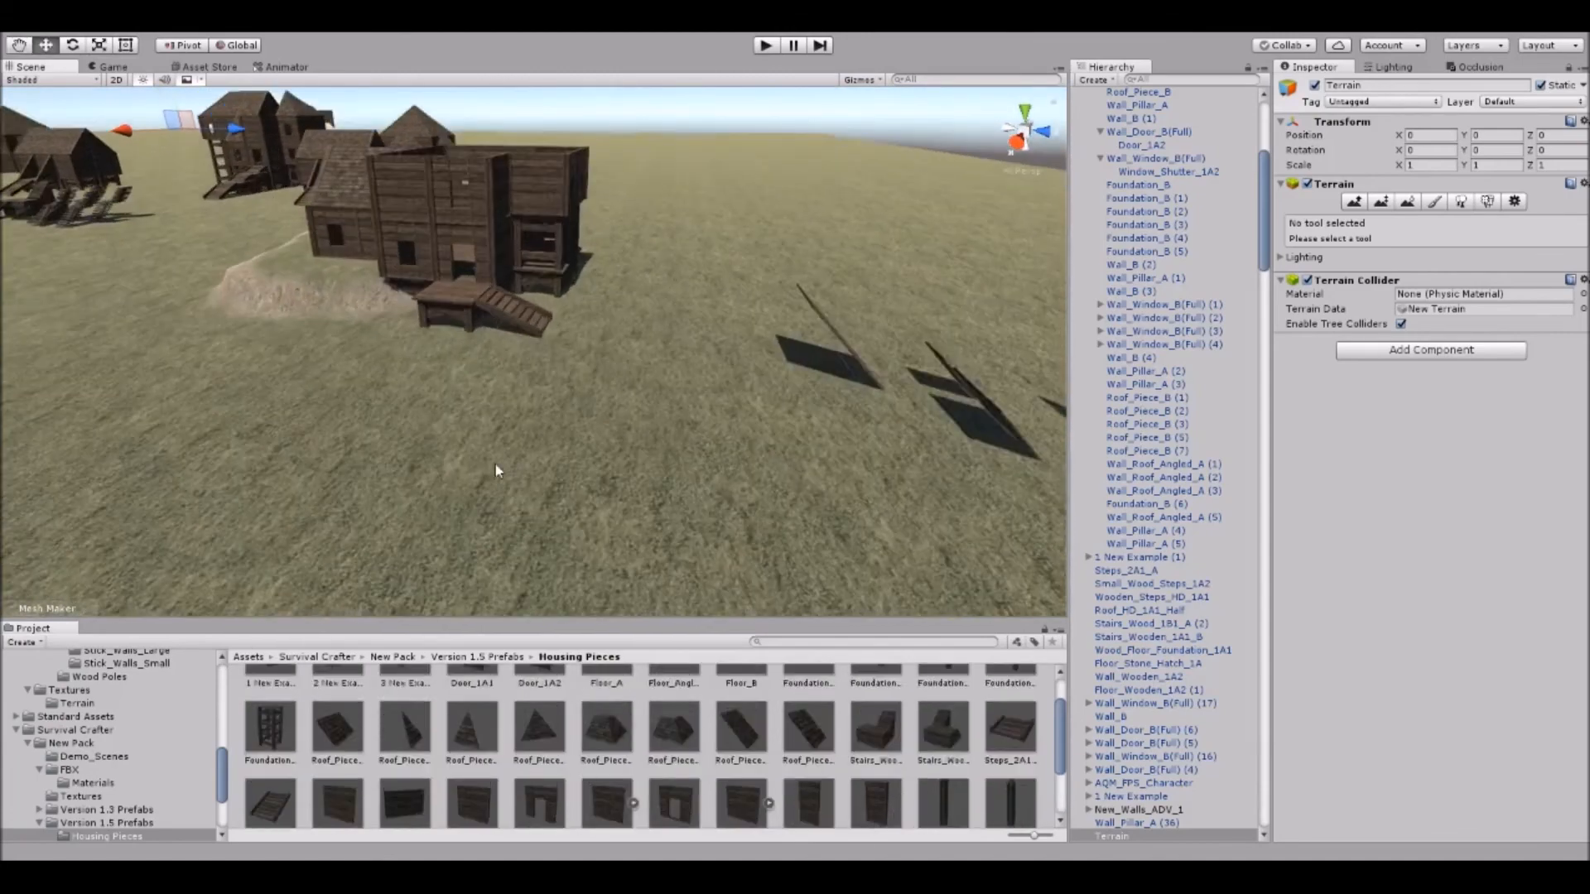
left_click_drag(608, 742, 541, 455)
scroll(594, 486, "up", 6)
middle_click_drag(594, 486, 515, 468)
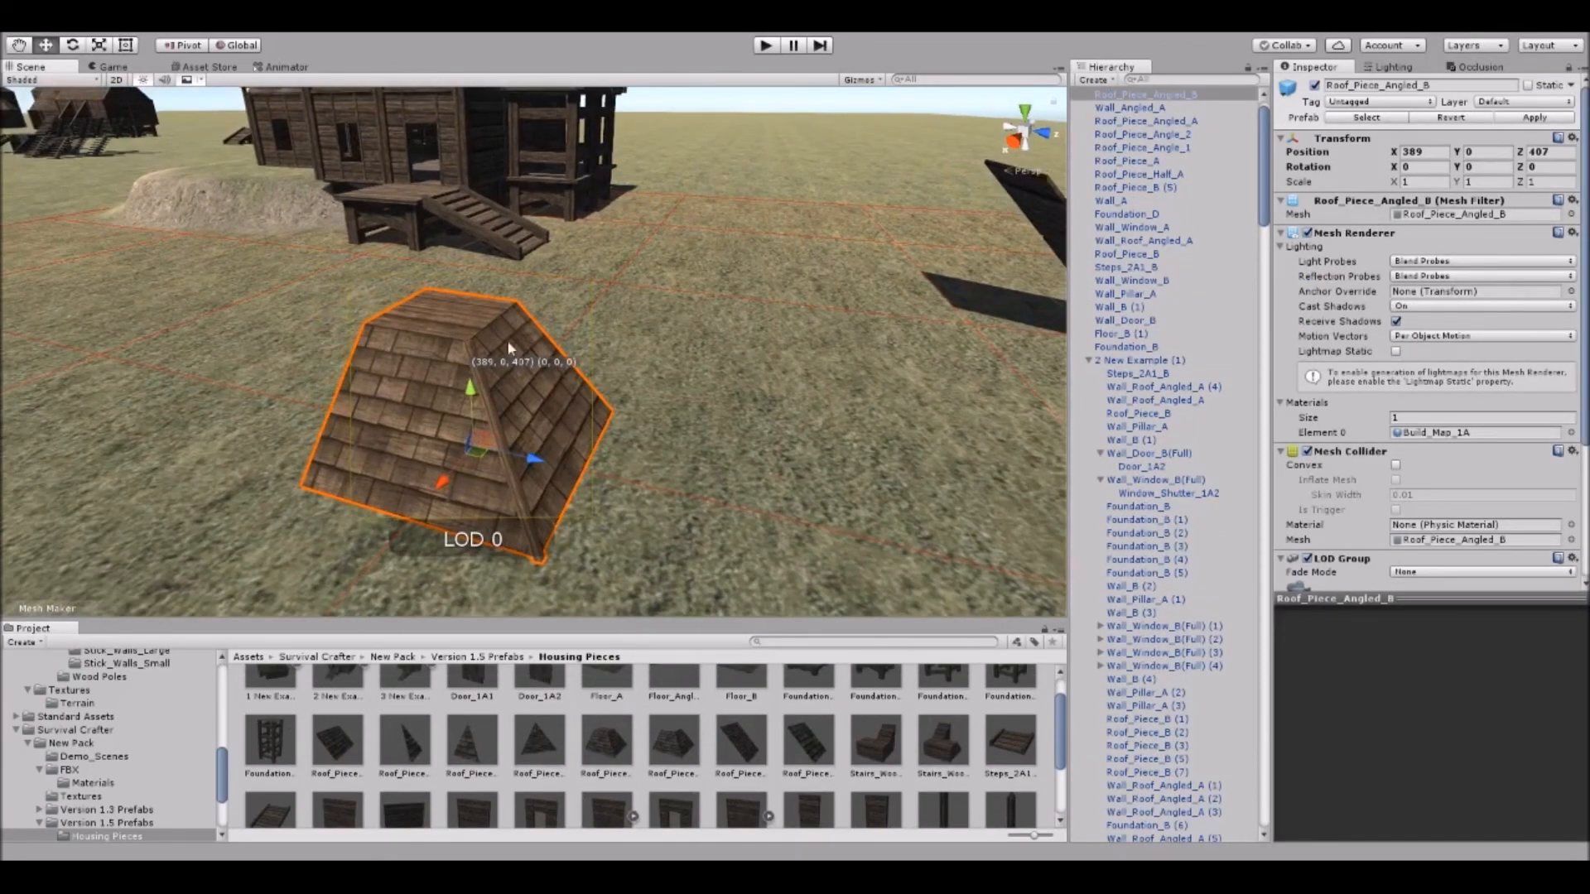
scroll(697, 439, "down", 8)
left_click_drag(674, 739, 570, 483)
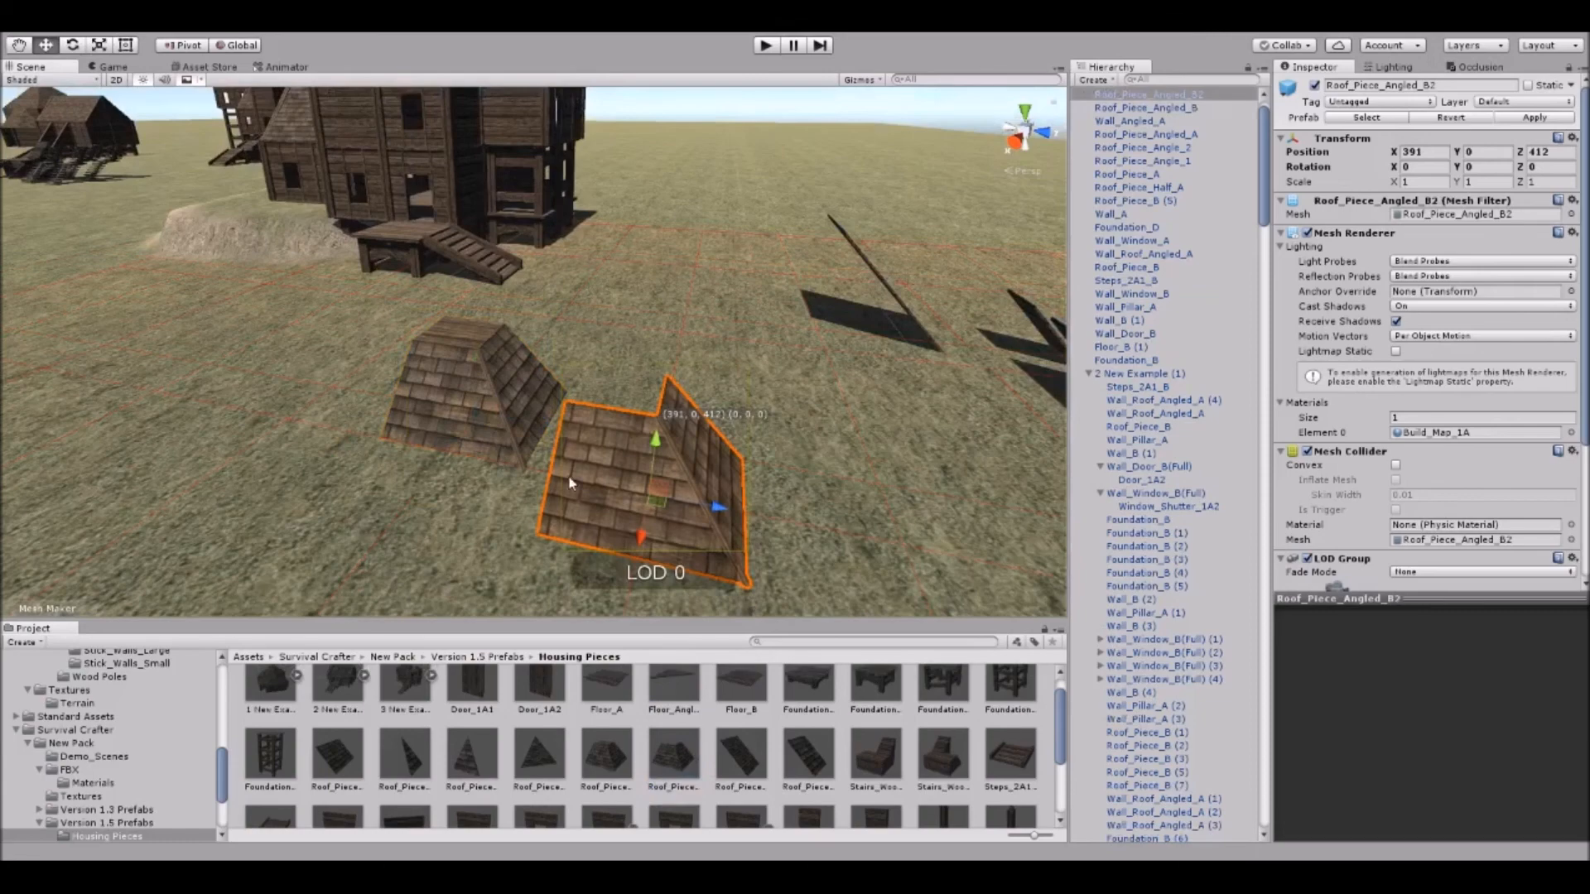
Inspect how Roof_Piece_Angled_B2 and Roof_Piece_Angle_2 are combined in the pointed roof of the example tower.
left_click(598, 318)
scroll(603, 309, "down", 8)
middle_click_drag(604, 309, 551, 356)
scroll(663, 434, "up", 5)
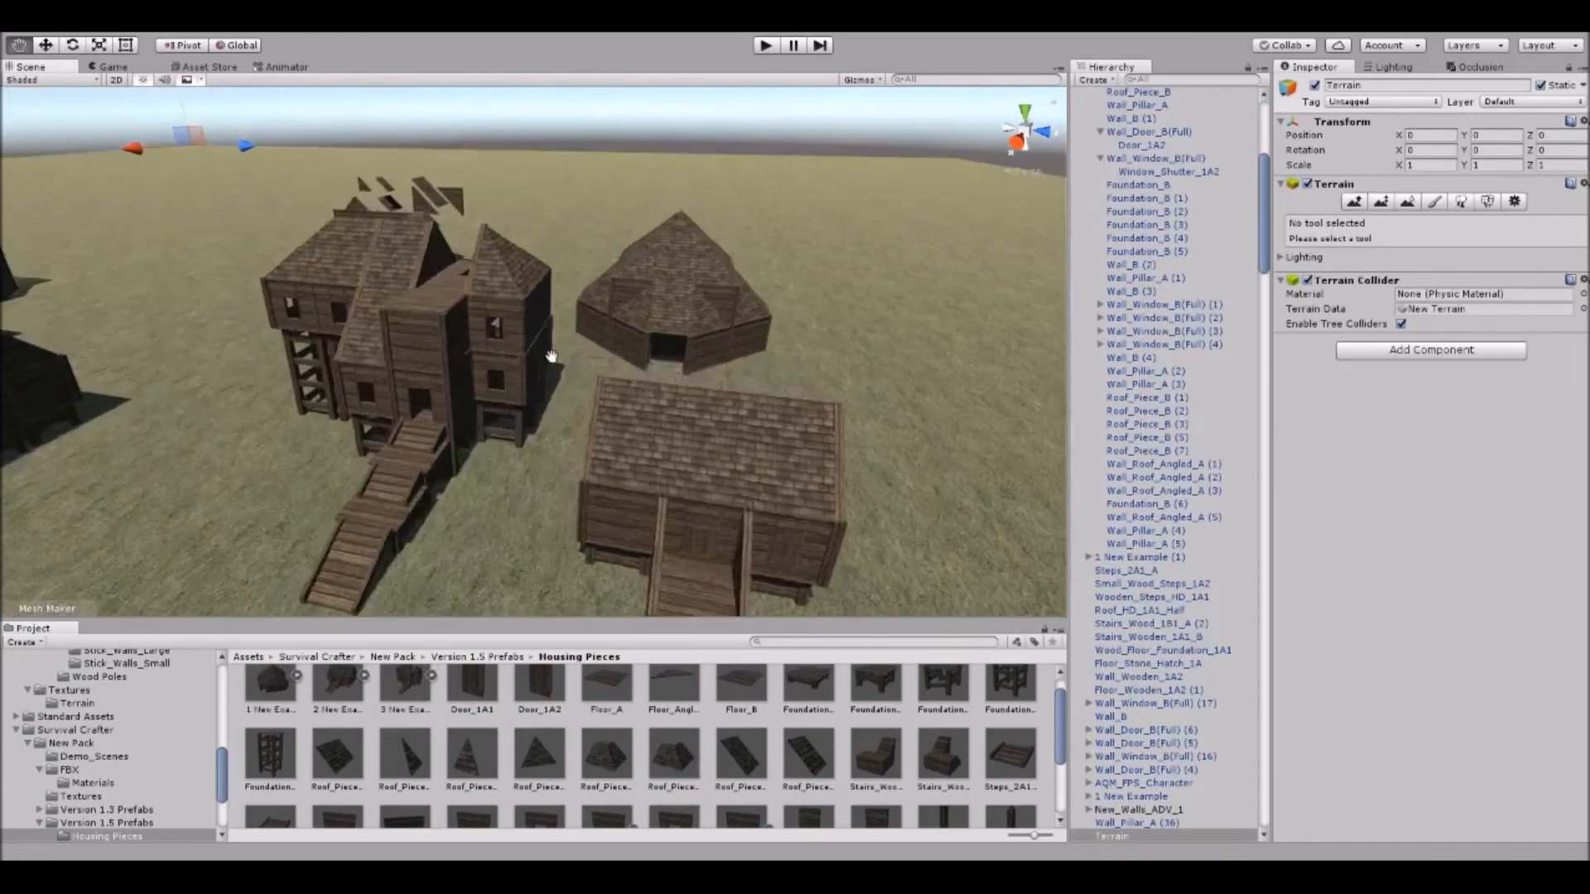
scroll(550, 356, "up", 3)
left_click(548, 399)
left_click(543, 401)
scroll(522, 384, "up", 4)
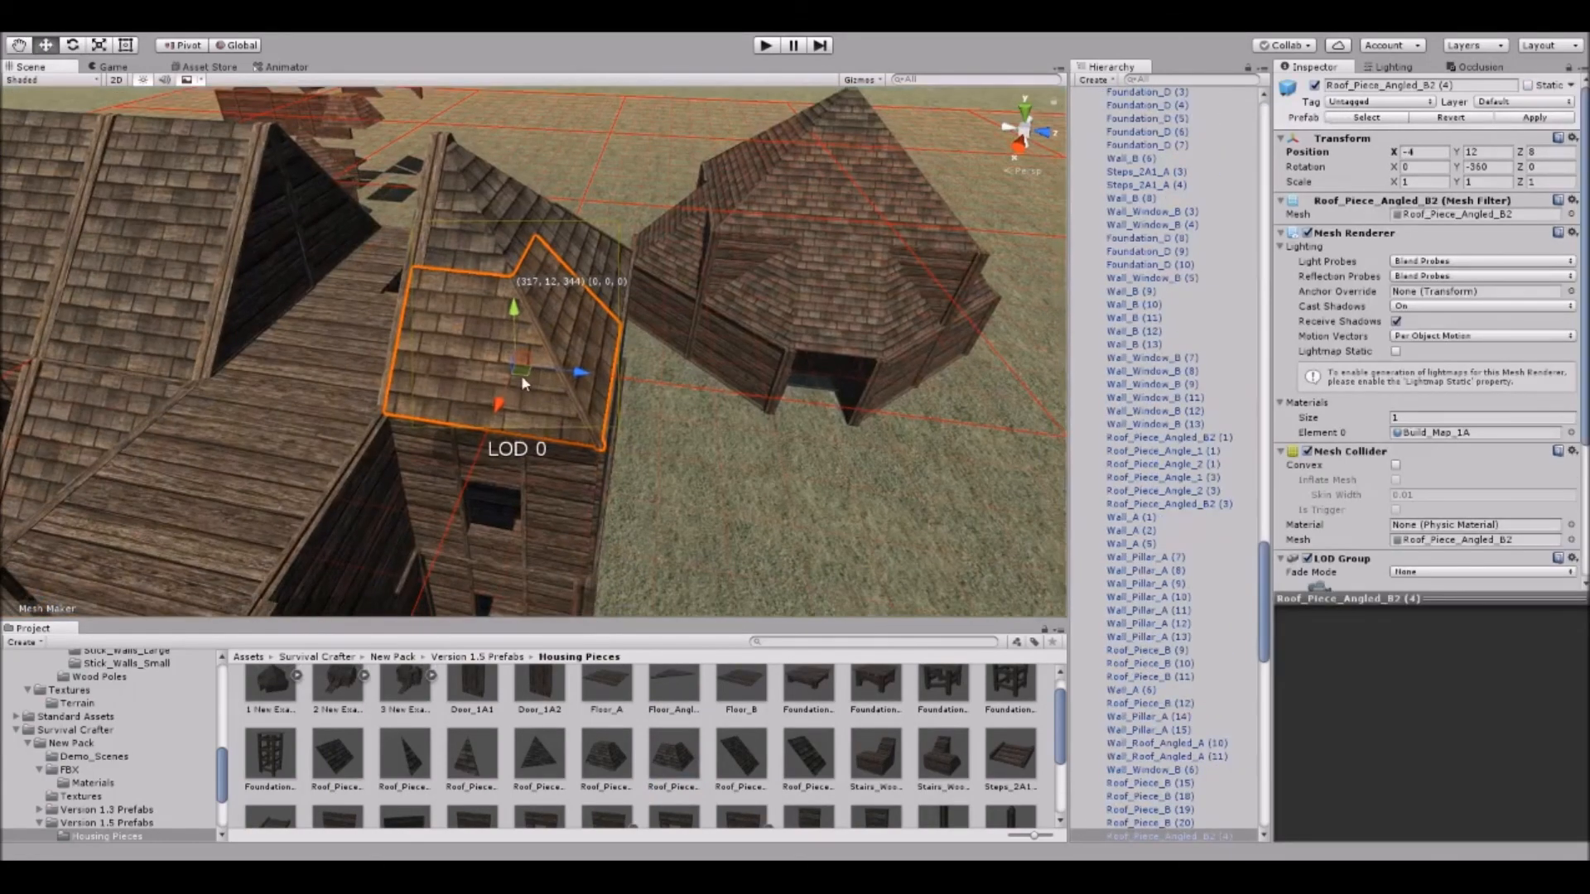
left_click(472, 241)
left_click(470, 245)
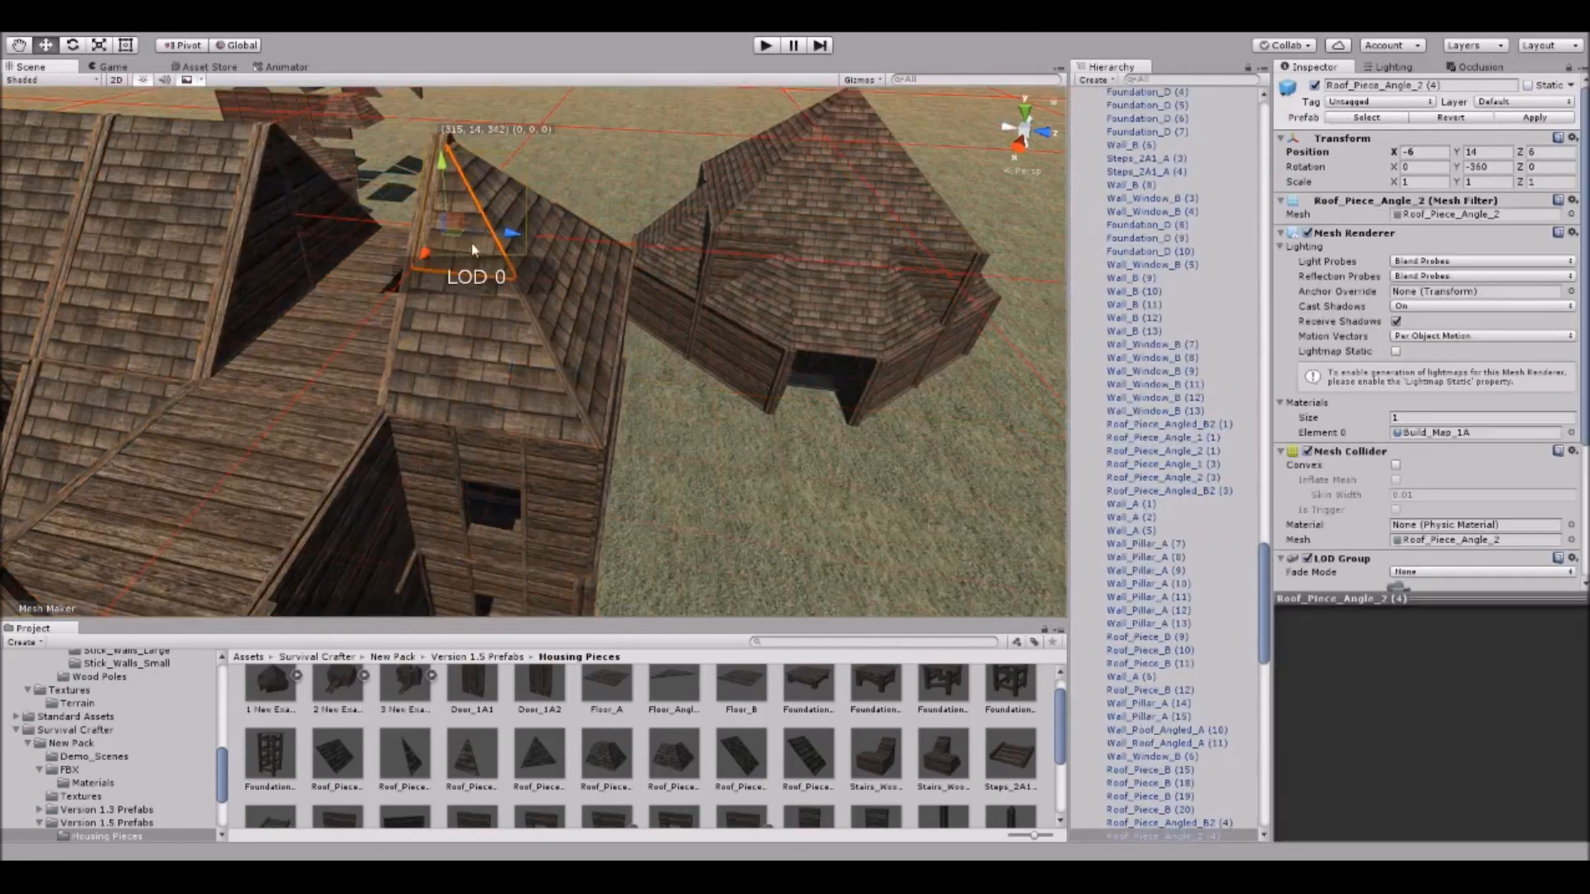
mouse_move(472, 258)
right_mouse_down()
mouse_move(474, 158)
mouse_move(475, 289)
right_mouse_up()
left_click(474, 158)
Inspect the many-sided example building's roof and compare the example buildings with the unfinished house.
scroll(474, 289, "down", 5)
left_click(755, 275)
right_click_drag(654, 340, 655, 285)
left_click(733, 241)
scroll(518, 392, "down", 1)
right_click_drag(517, 393, 565, 371)
middle_click_drag(564, 371, 428, 311)
right_click_drag(428, 312, 489, 345)
scroll(490, 345, "down", 3)
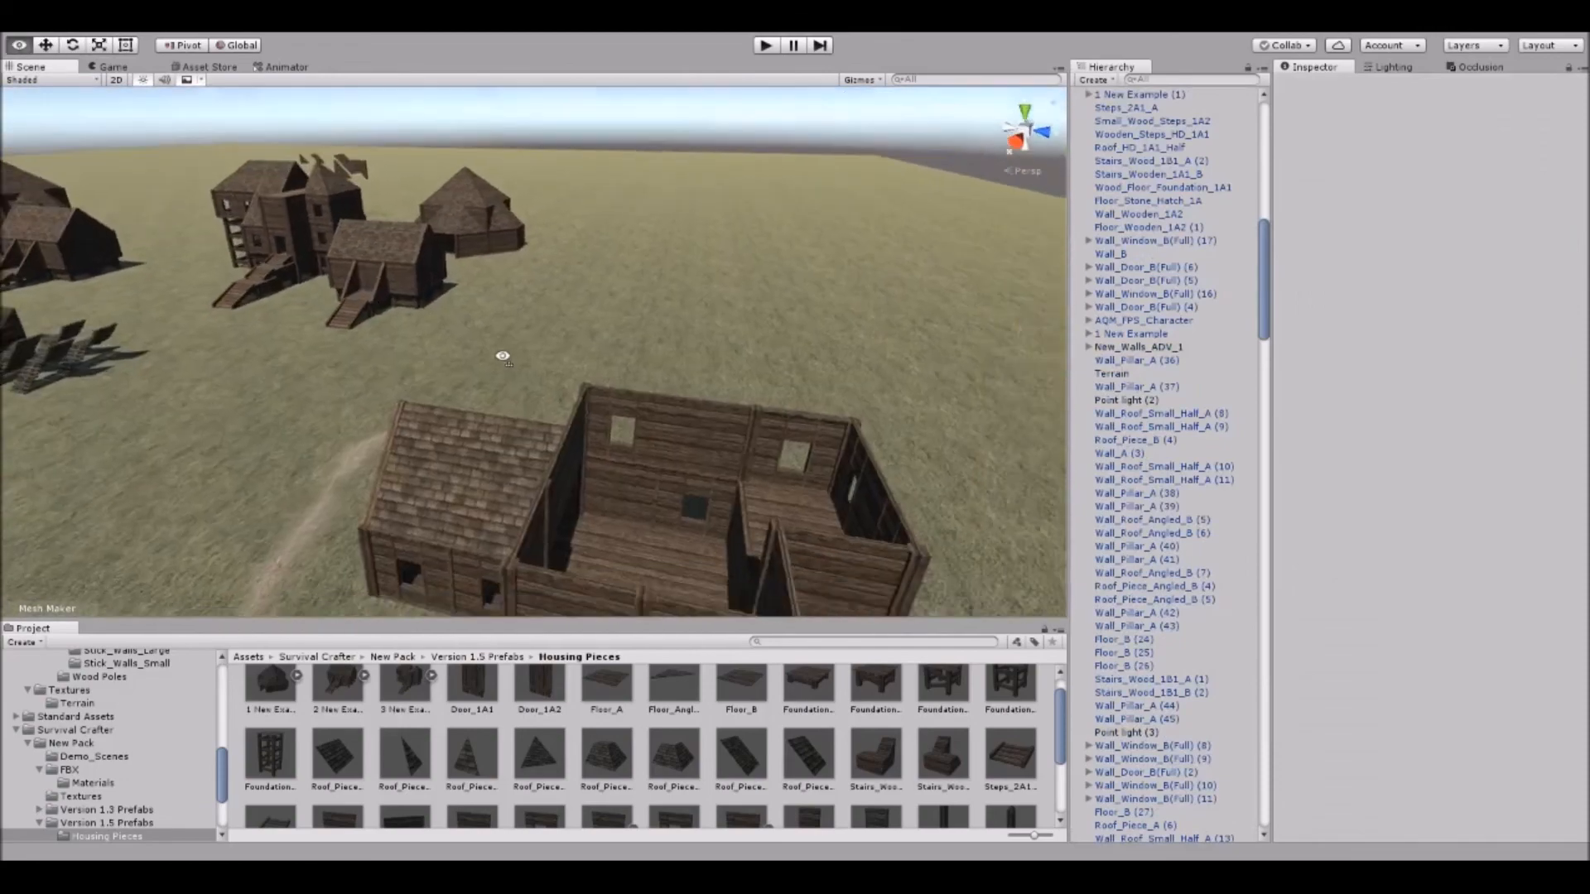
right_click_drag(622, 381, 493, 273)
right_click_drag(329, 259, 494, 280)
scroll(439, 371, "up", 2)
scroll(502, 396, "up", 2)
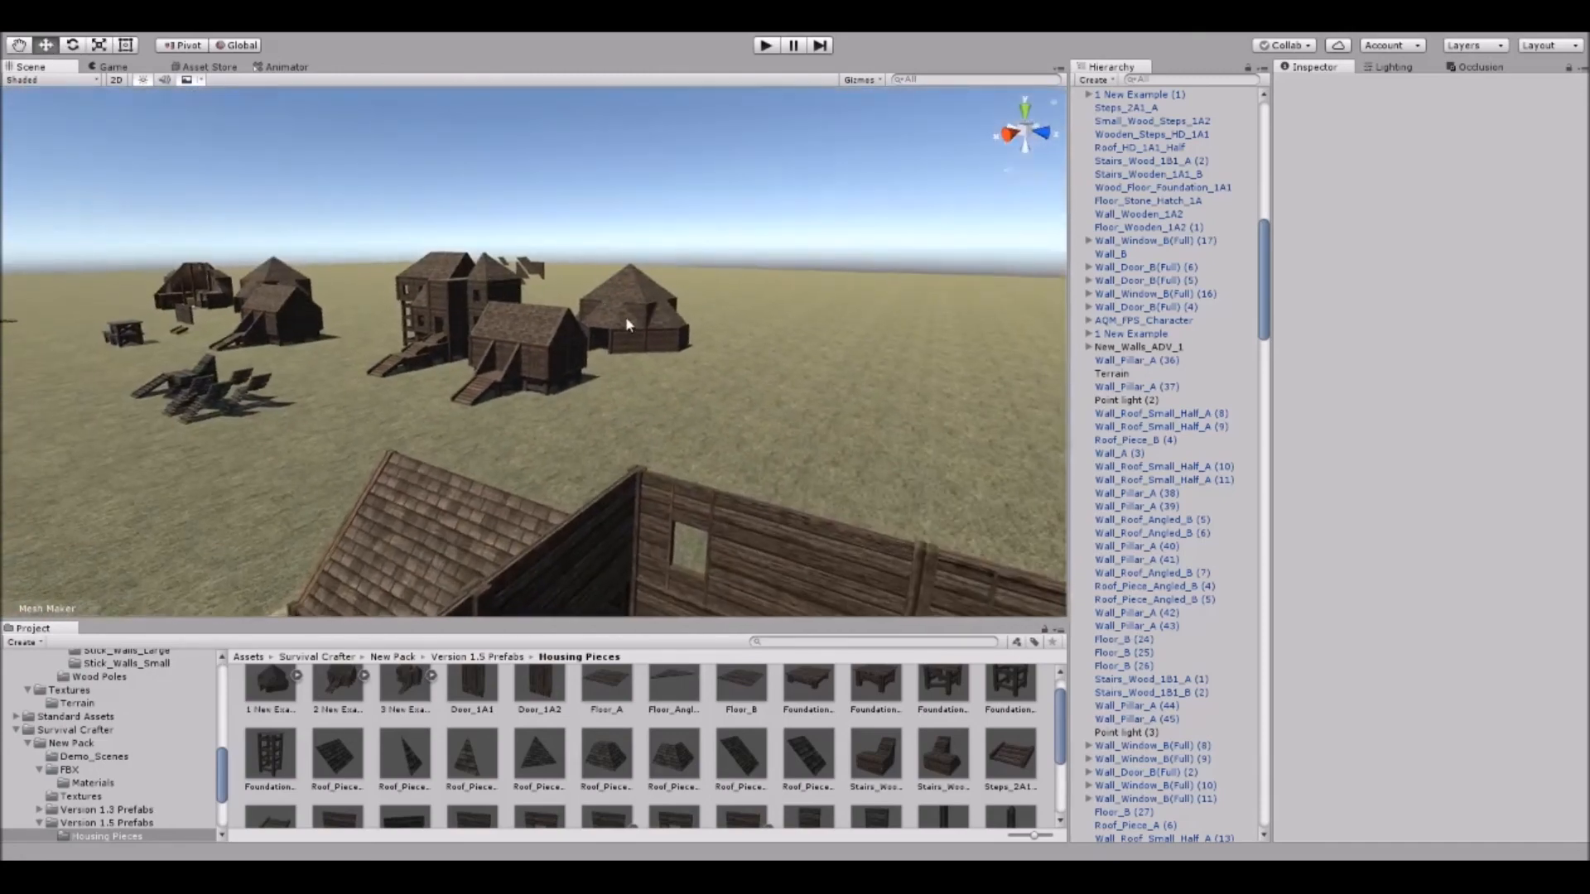
right_click_drag(618, 309, 646, 391)
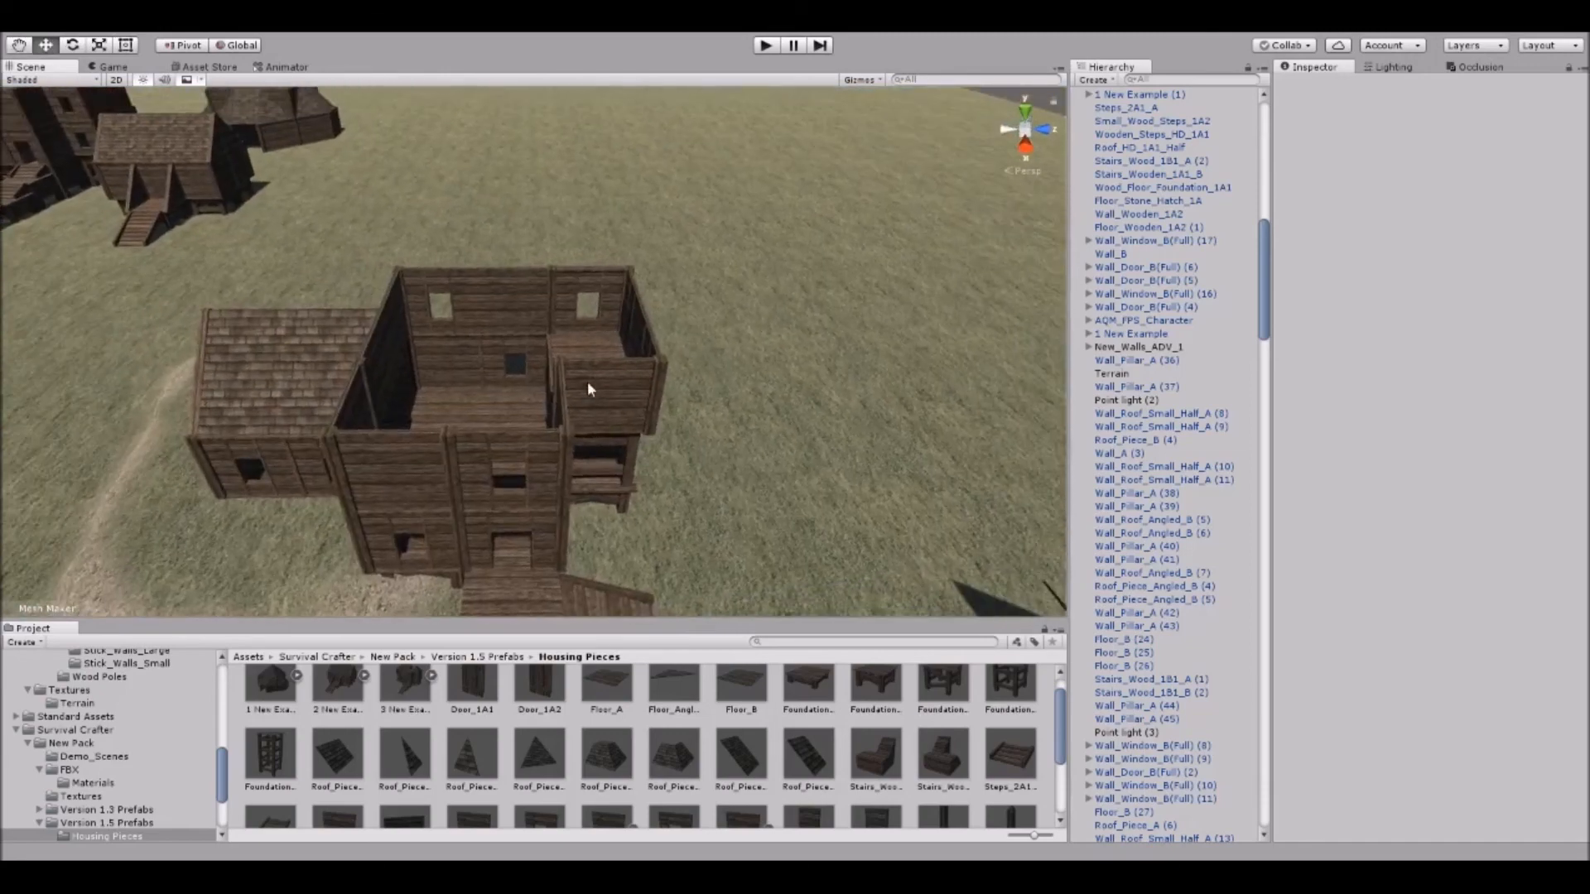
scroll(588, 388, "up", 2)
scroll(345, 308, "up", 1)
right_click_drag(530, 276, 476, 250)
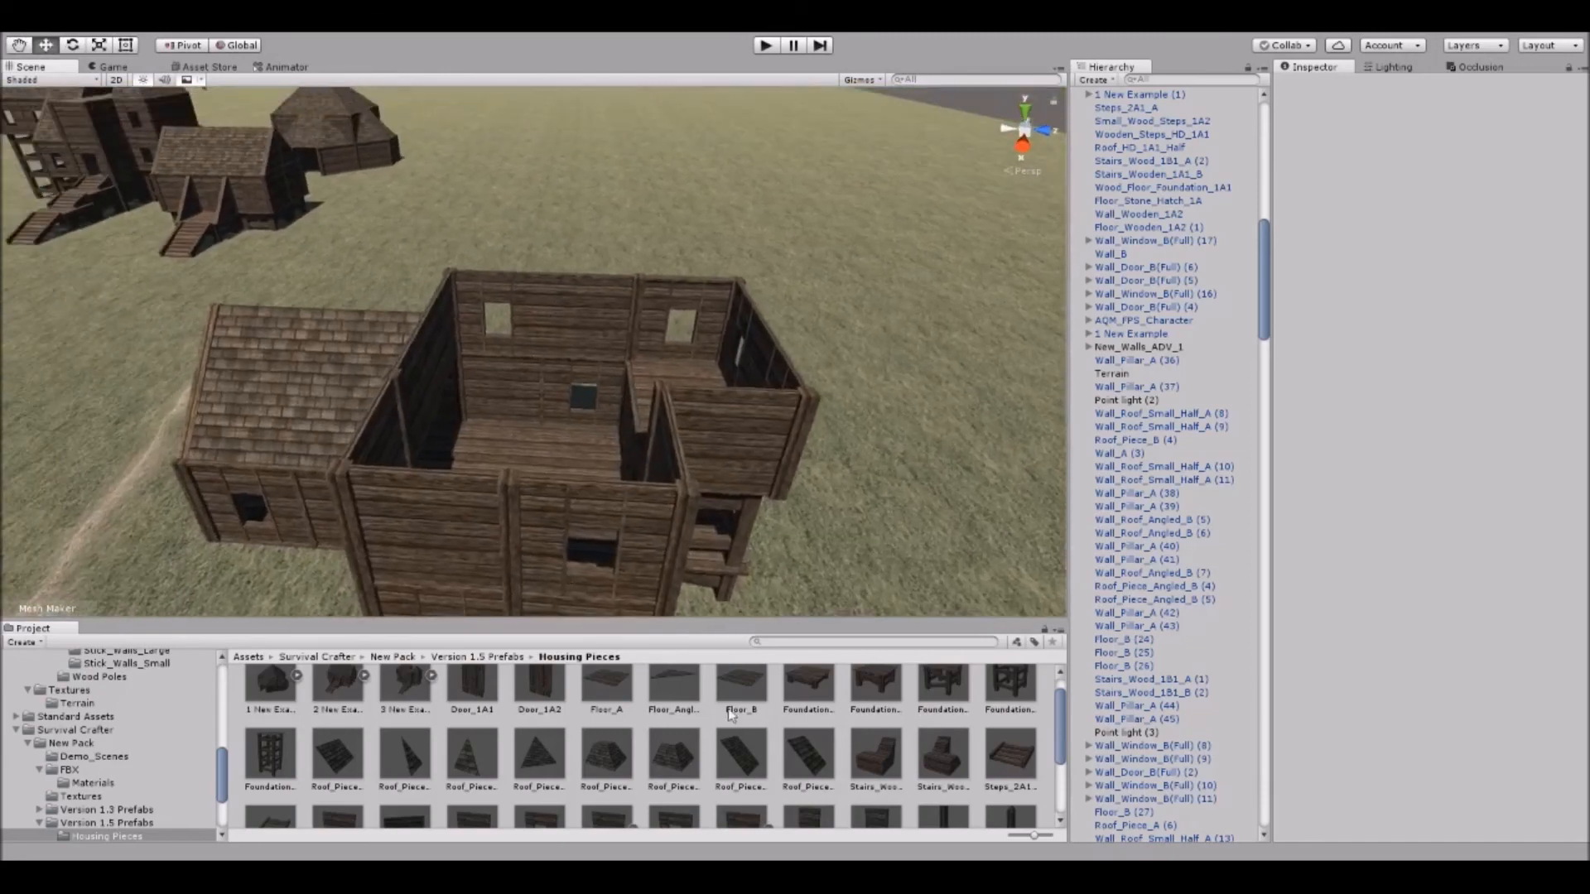
Place Roof_Piece_B above the upper front wall at X 372, Y 10, rotated 90 degrees, and duplicate it alongside.
left_click_drag(739, 766, 369, 537)
key("e")
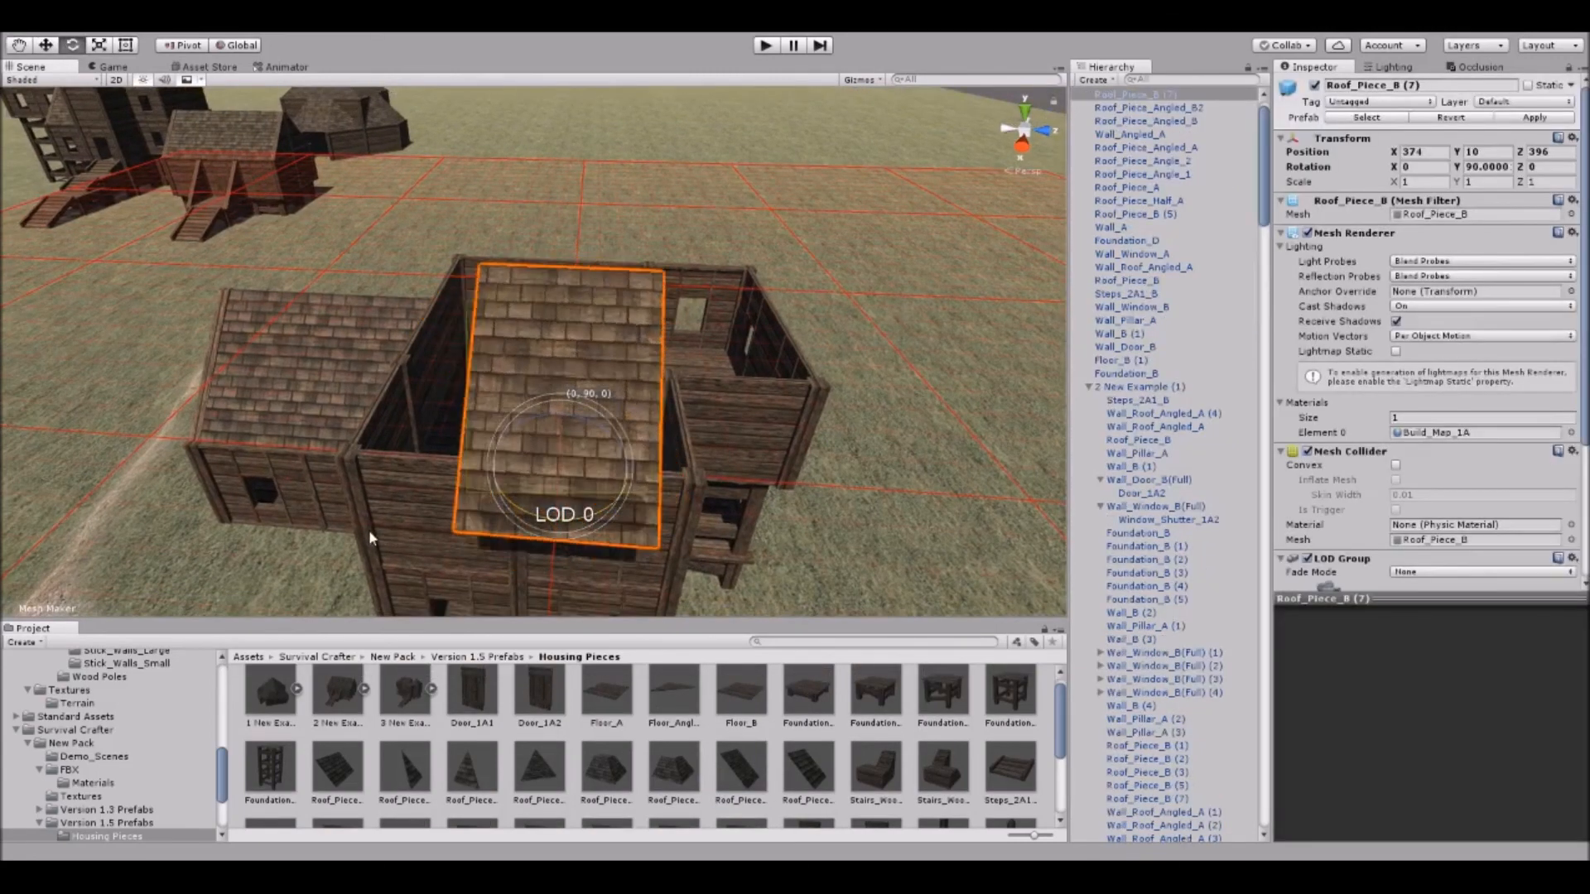
left_click_drag(584, 474, 518, 412)
key("ctrl+d")
left_click(881, 504)
right_click_drag(881, 504, 444, 414)
Duplicate both front roof pieces, turn the copies to -90 degrees and place them above the opposite wall.
left_click(455, 299)
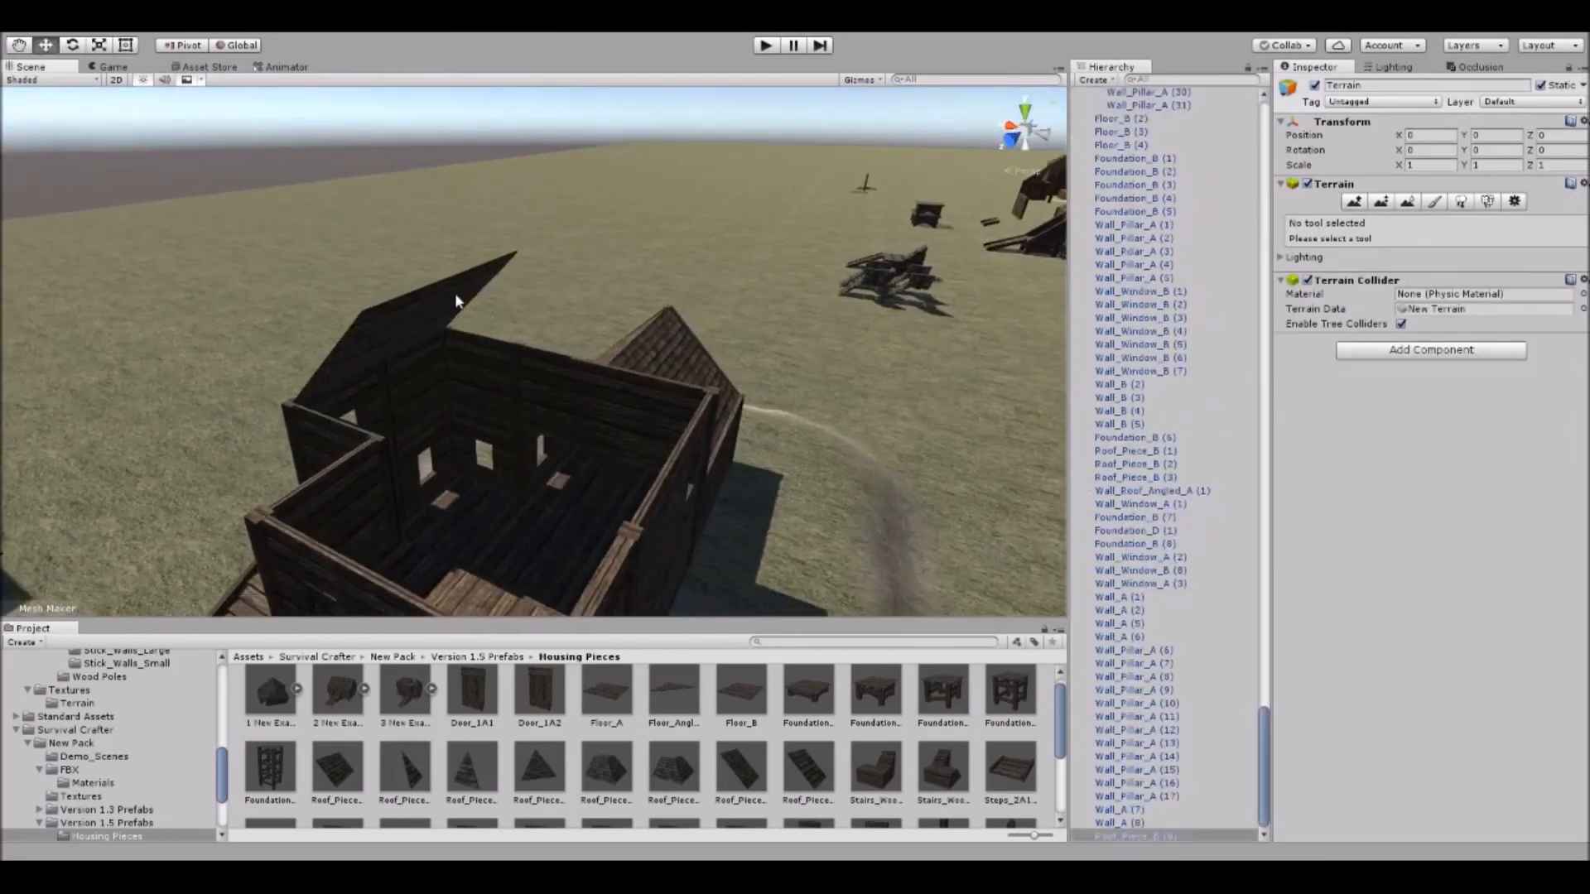
left_click(376, 329, "shift")
right_click_drag(376, 331, 404, 373)
key("e")
left_click_drag(409, 381, 554, 388)
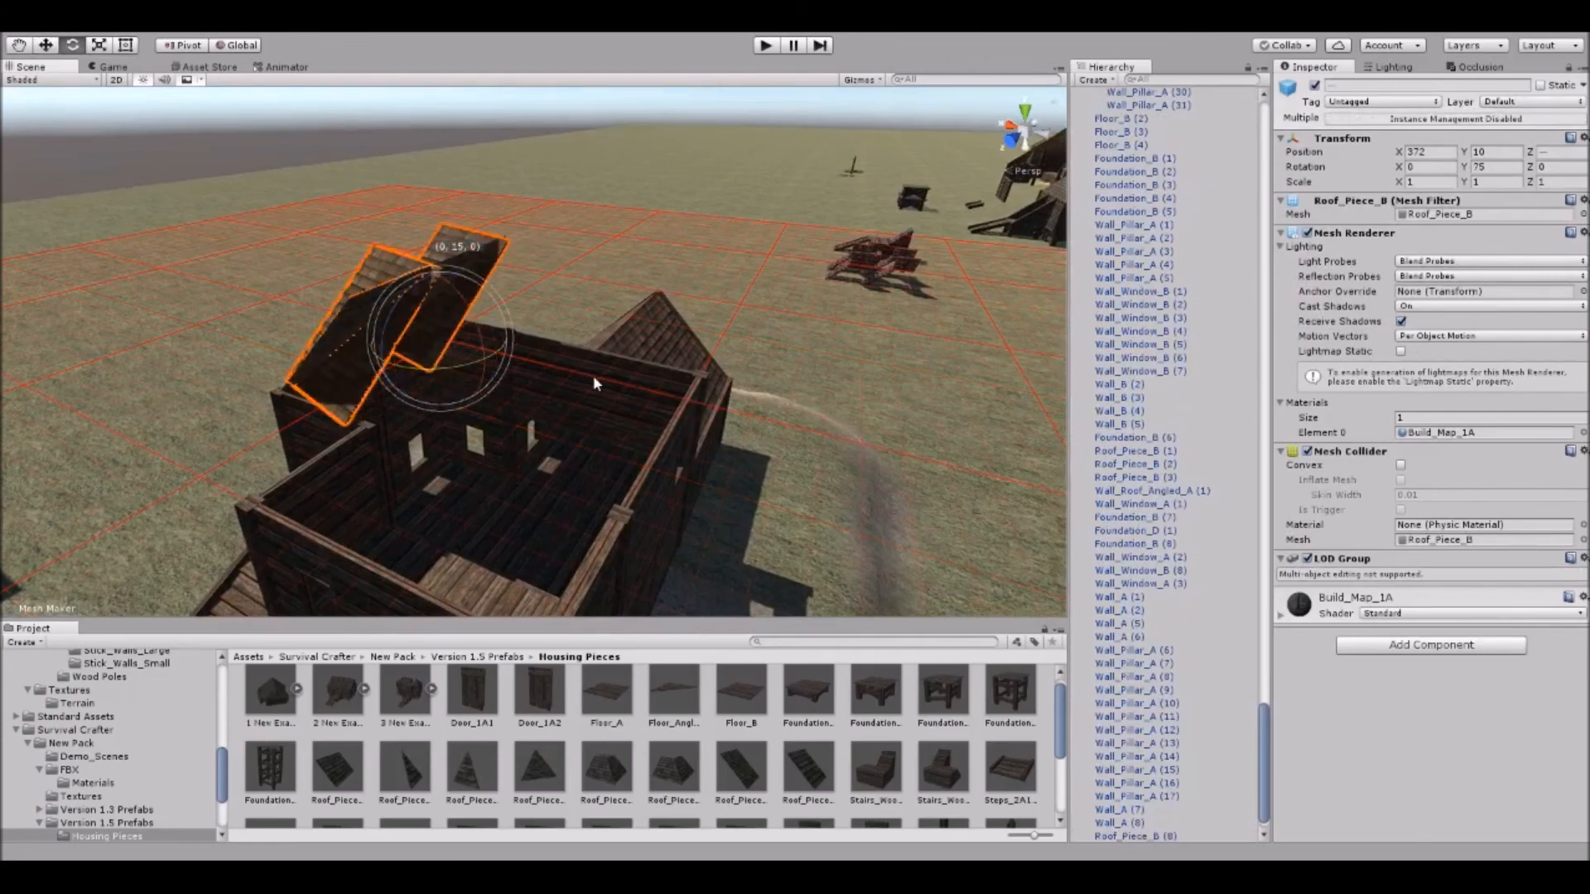
left_click_drag(453, 370, 563, 372)
left_click(861, 513)
right_click_drag(861, 513, 661, 377)
Duplicate one roof piece from each slope and place the copies over the side extension.
left_click(568, 336)
right_click_drag(568, 337, 537, 372)
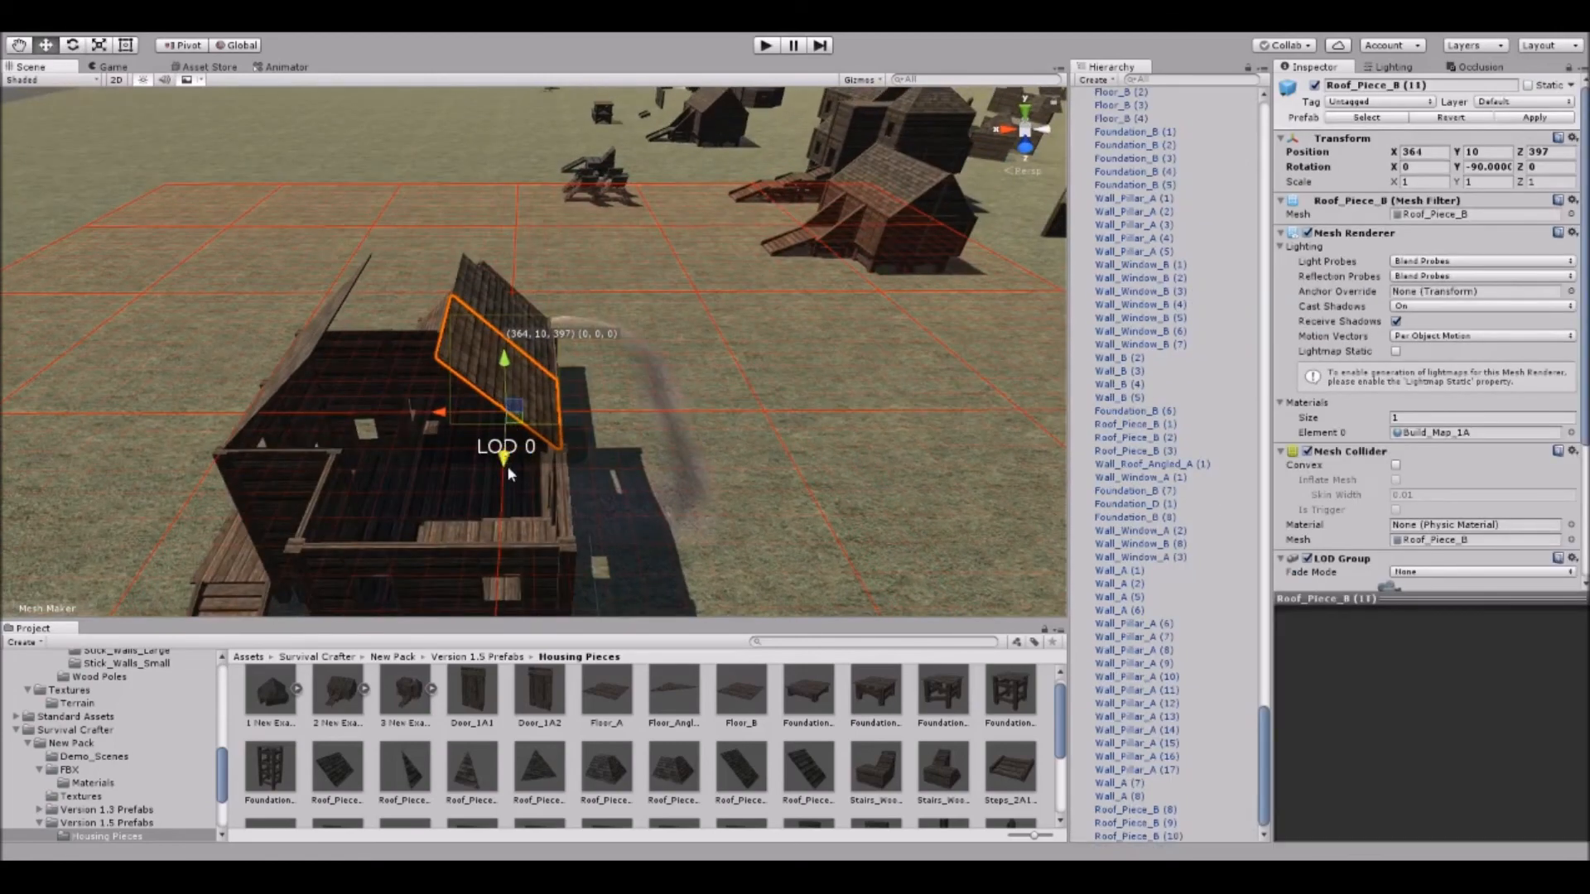
middle_click_drag(509, 522, 559, 482)
left_click(336, 360)
left_click_drag(336, 361, 591, 475, "alt")
key("ctrl+d")
middle_click_drag(621, 467, 587, 395)
left_click(745, 489)
right_click_drag(745, 488, 741, 457)
Place Wall_Roof_Angled_A at 364, 10, 403, rotated -90 degrees, and complete the extension's gable with a copy rotated to -270 degrees.
scroll(614, 749, "down", 4)
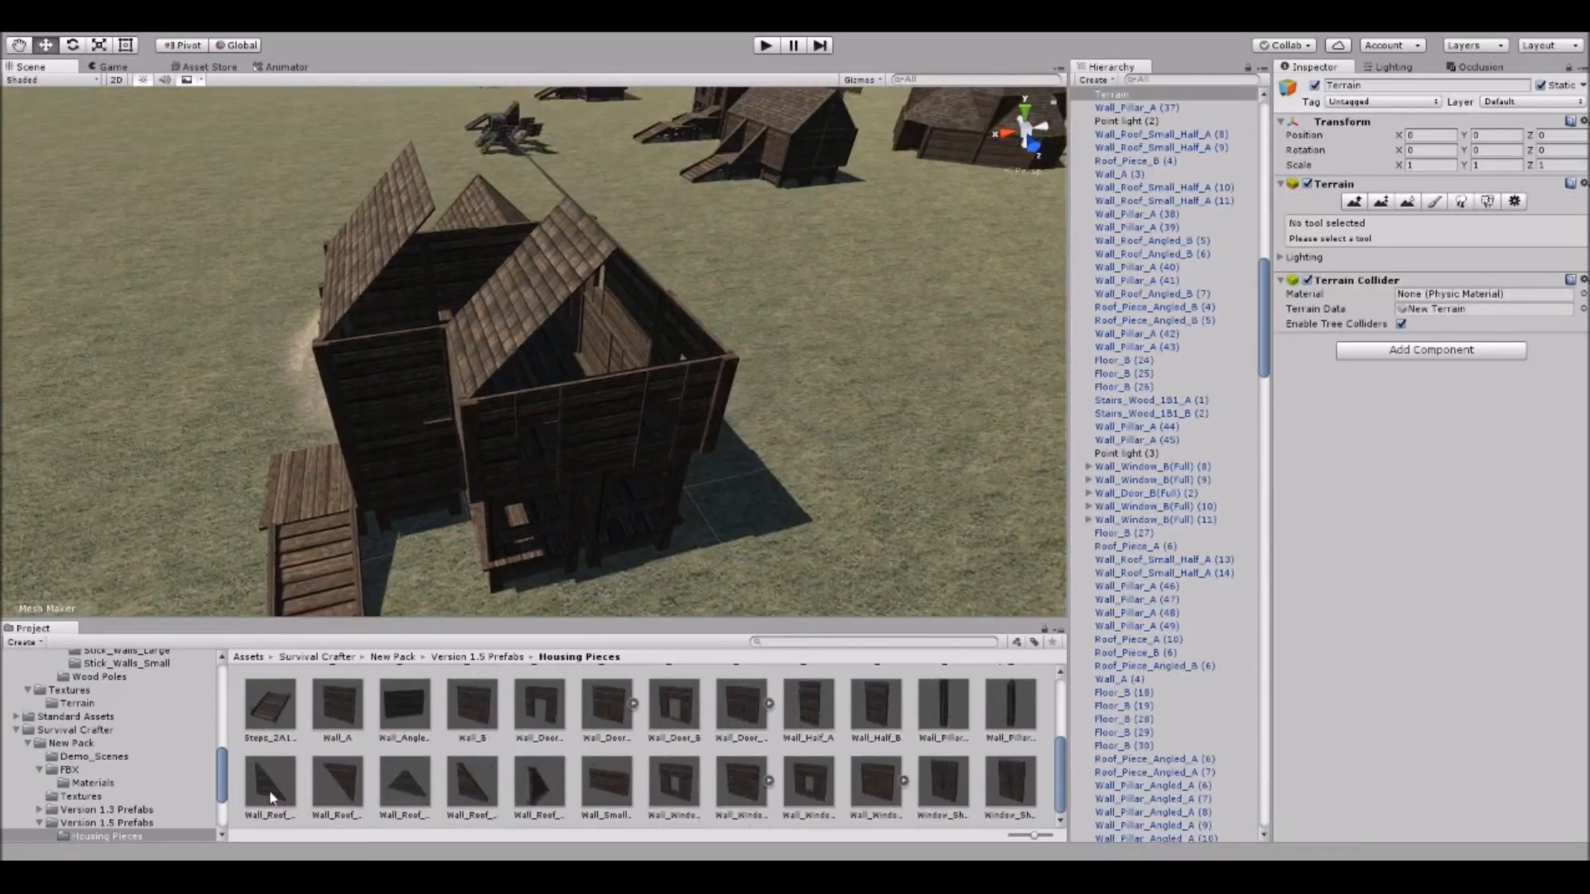
left_click(620, 401)
key("e")
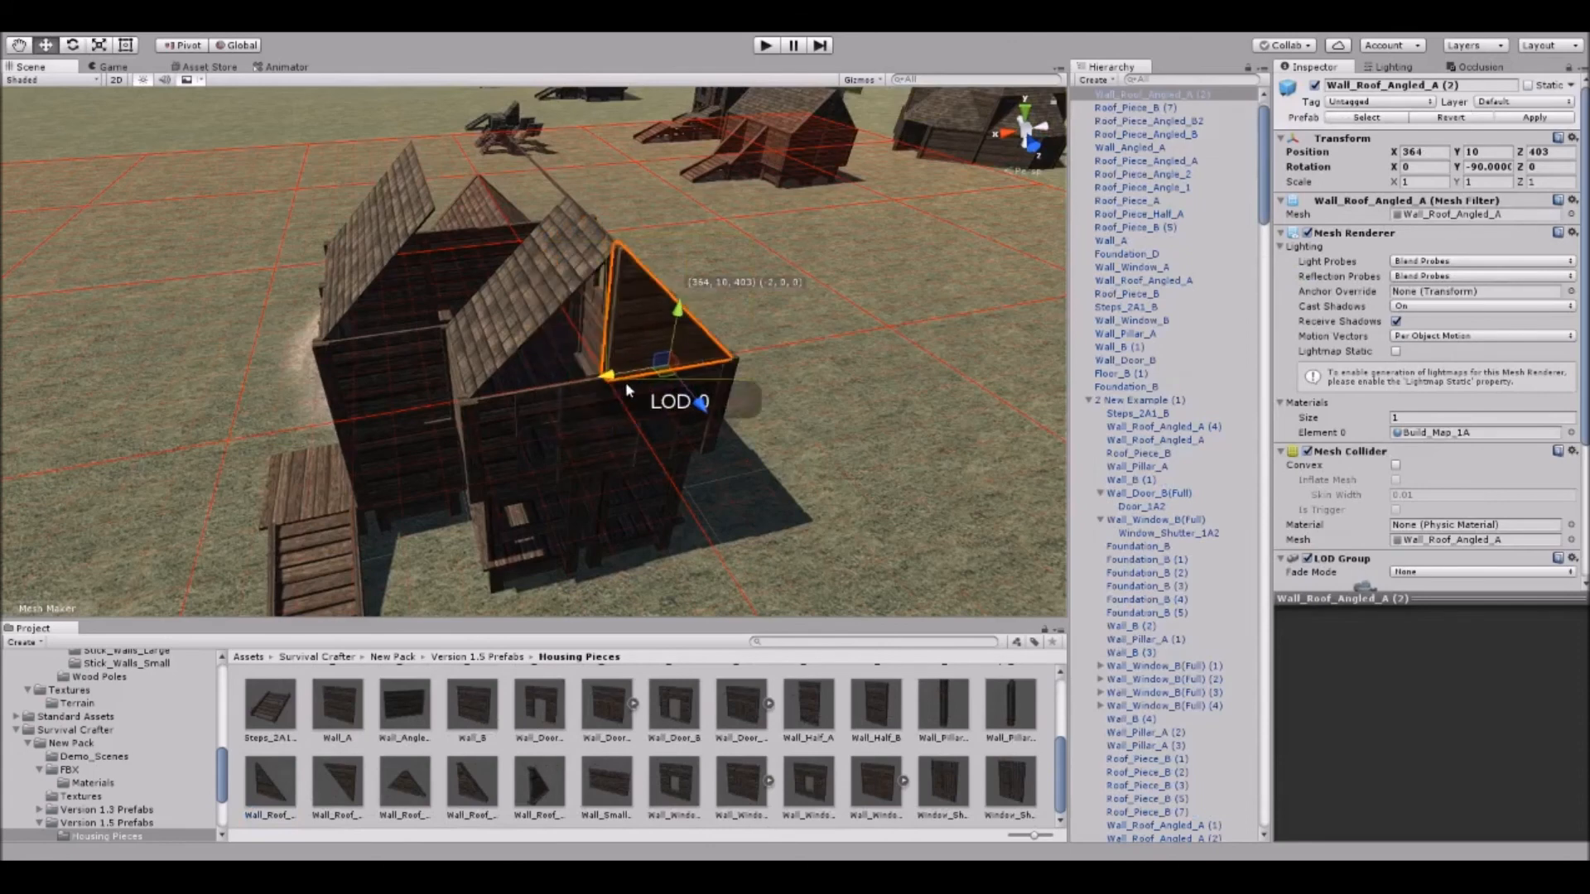
key("ctrl+d")
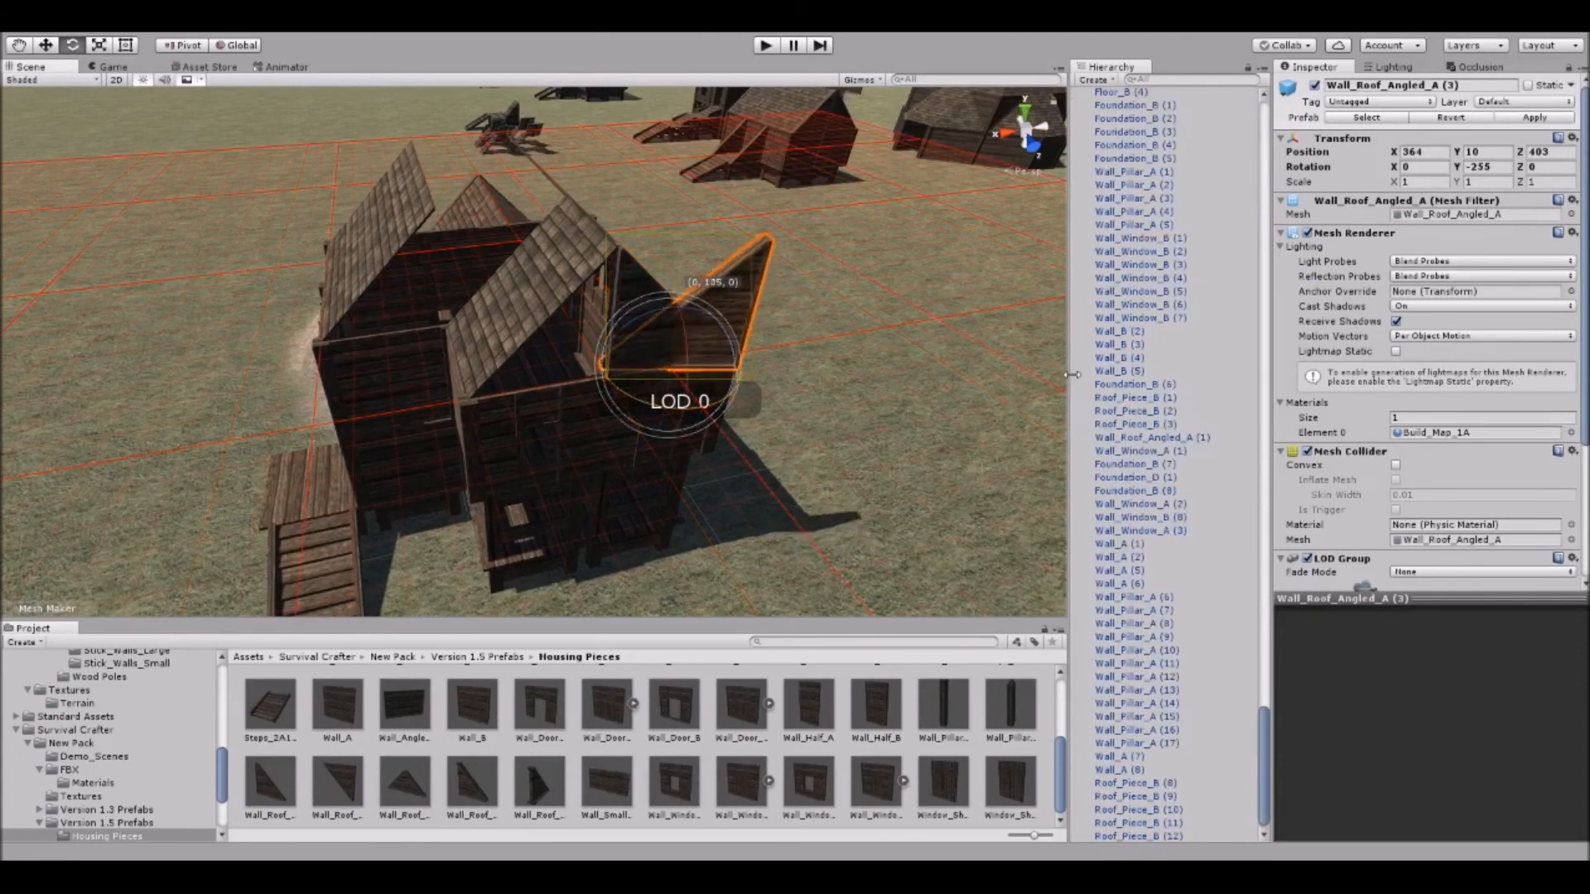
left_click_drag(671, 378, 492, 404)
left_click_drag(492, 404, 644, 460, "alt")
Duplicate the -270 degree gable piece to both ends of the main front roof slope, at 372, 10, 399 and 372, 10, 392.
key("ctrl+d")
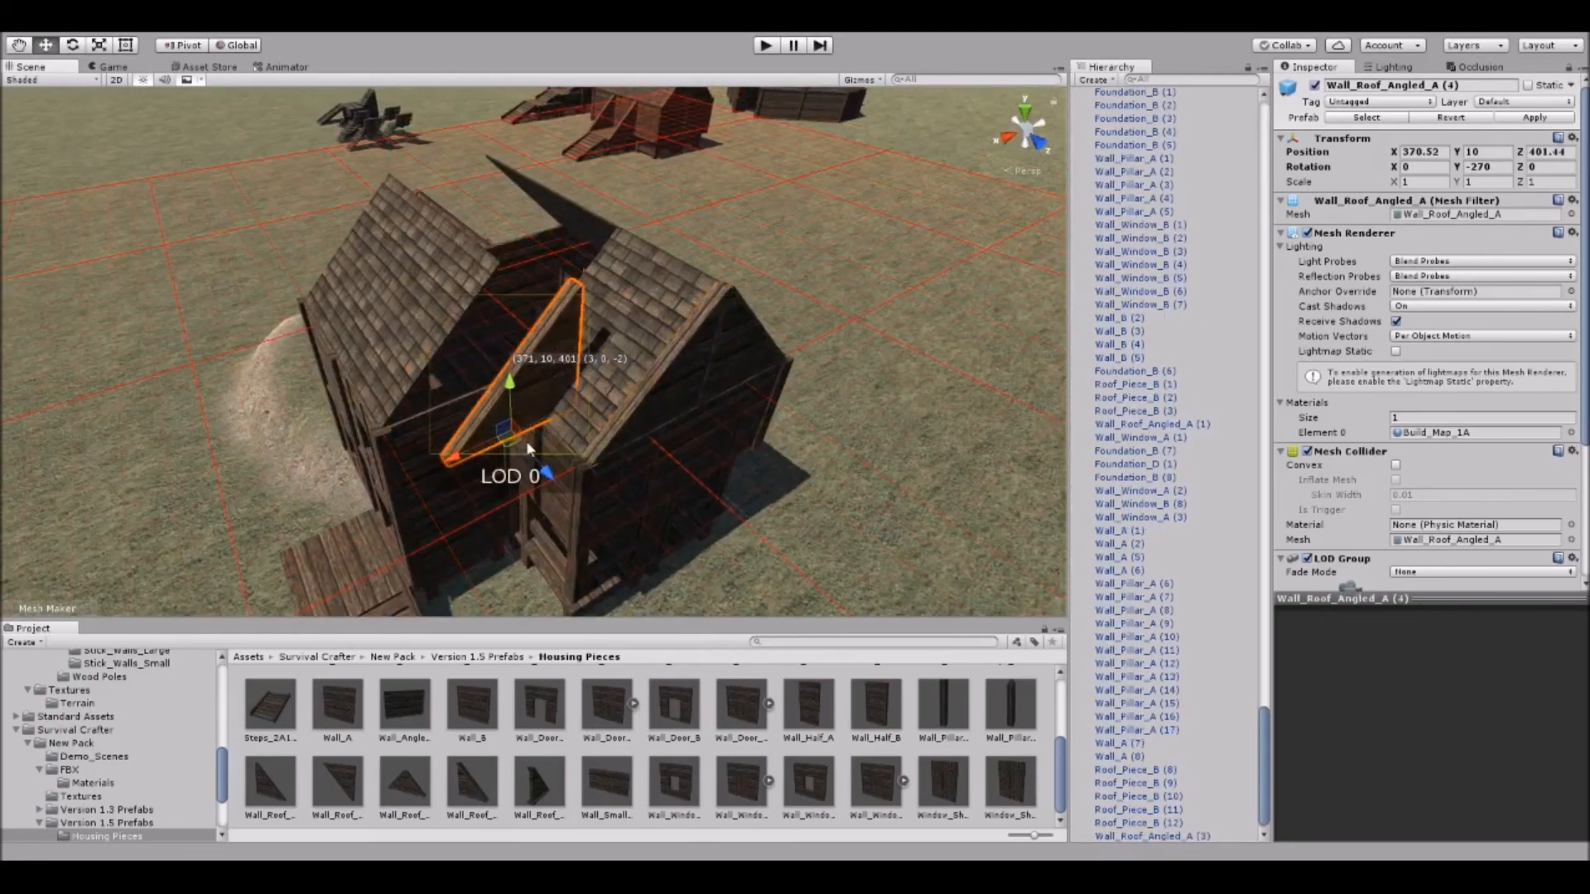
left_click_drag(450, 419, 844, 270, "alt")
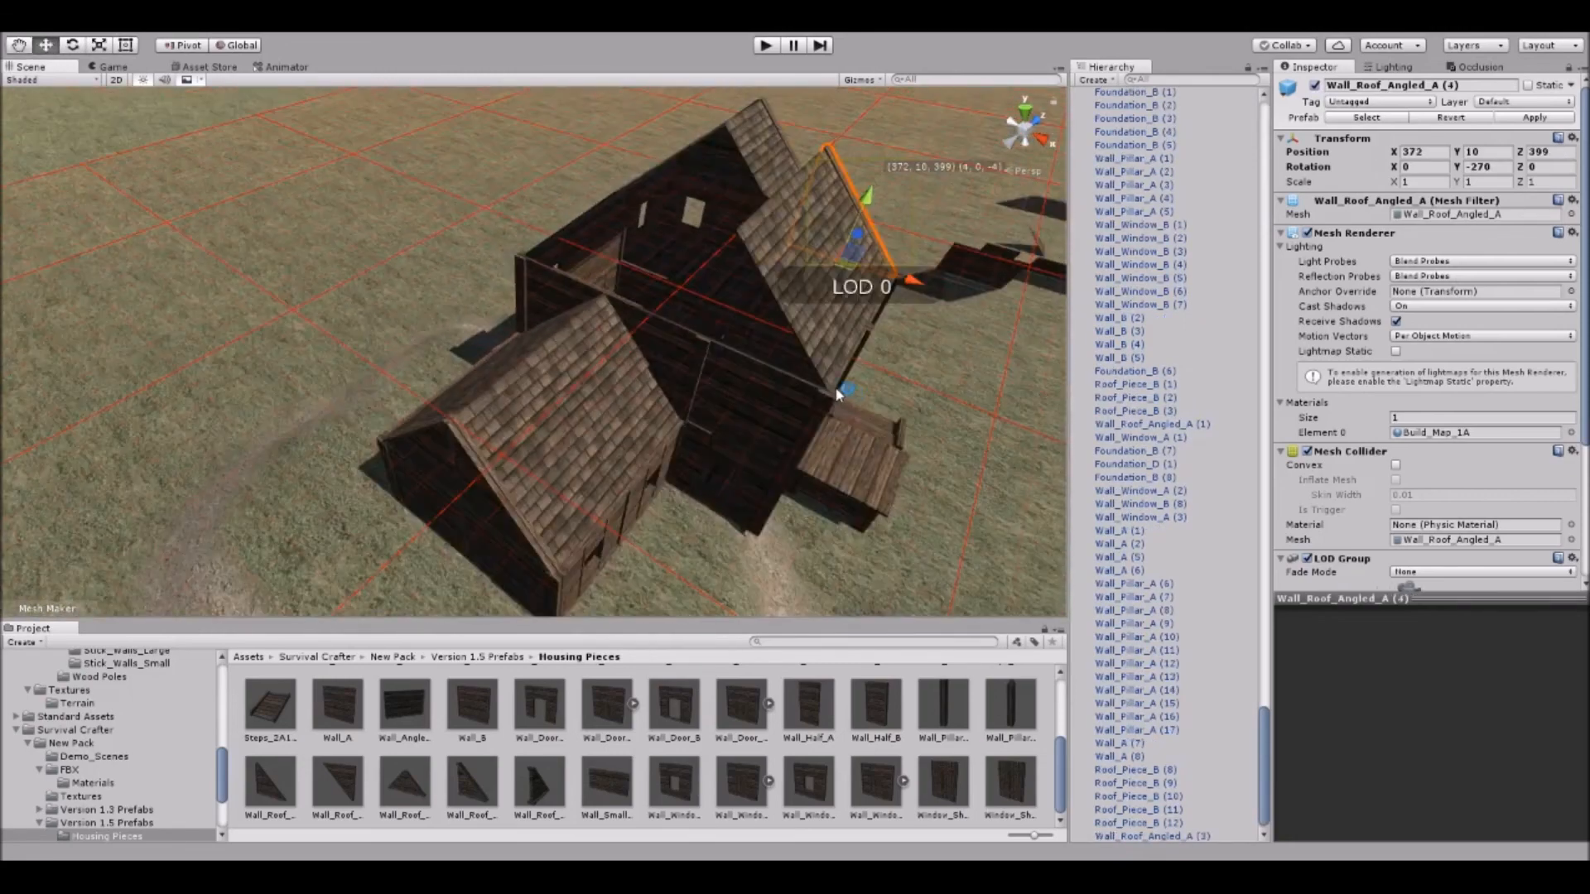
key("ctrl+d")
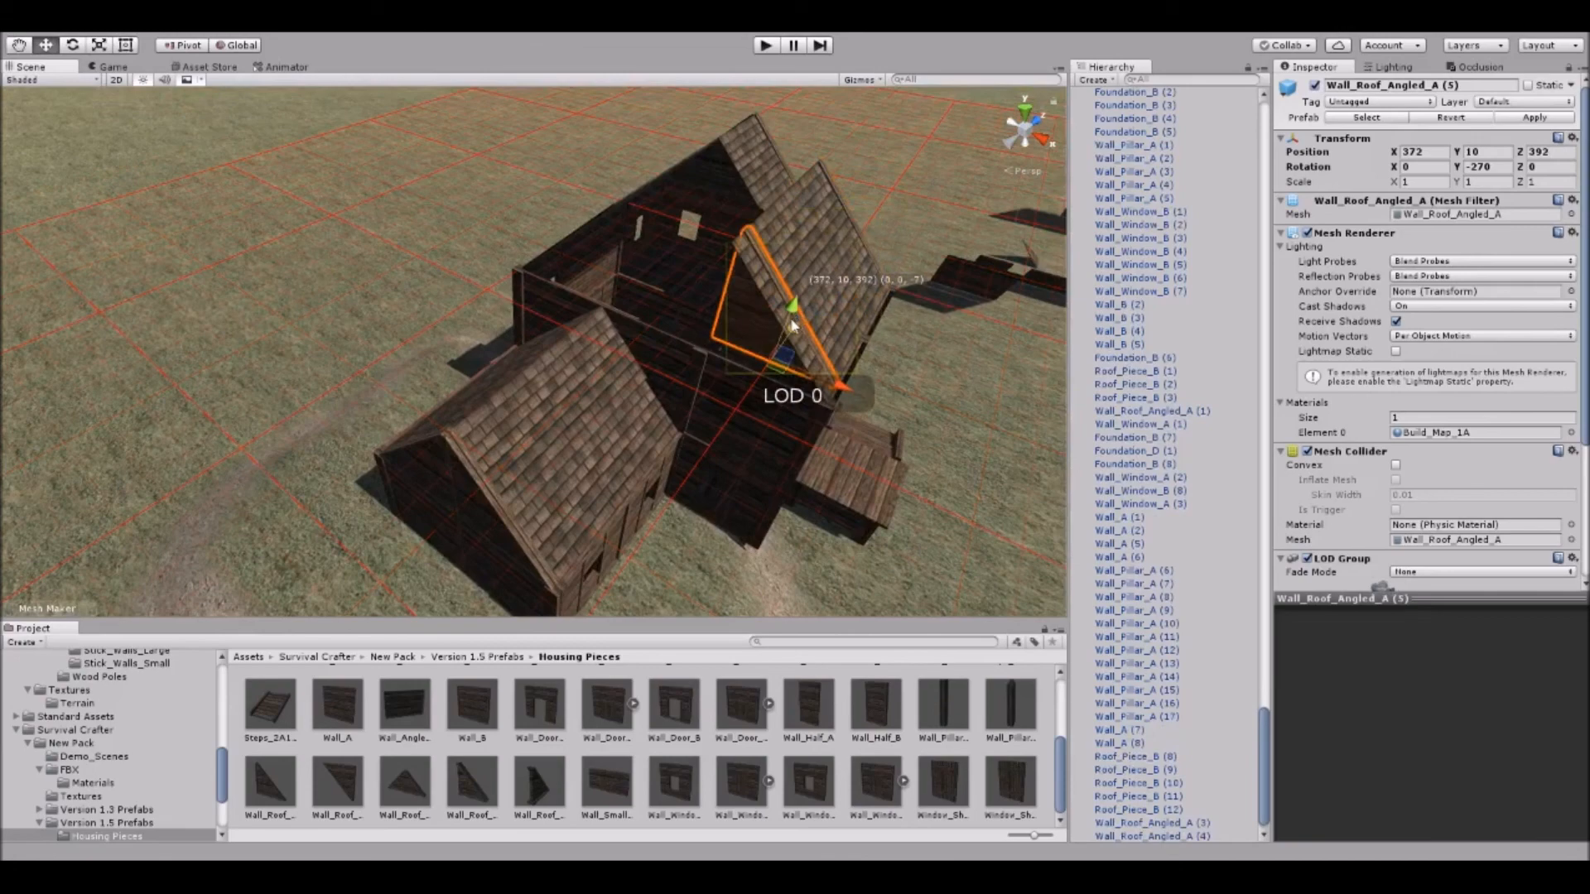
Duplicate the -90 degree gable piece and place the copy at the rear slope's end above the roofed wing.
left_click(713, 175)
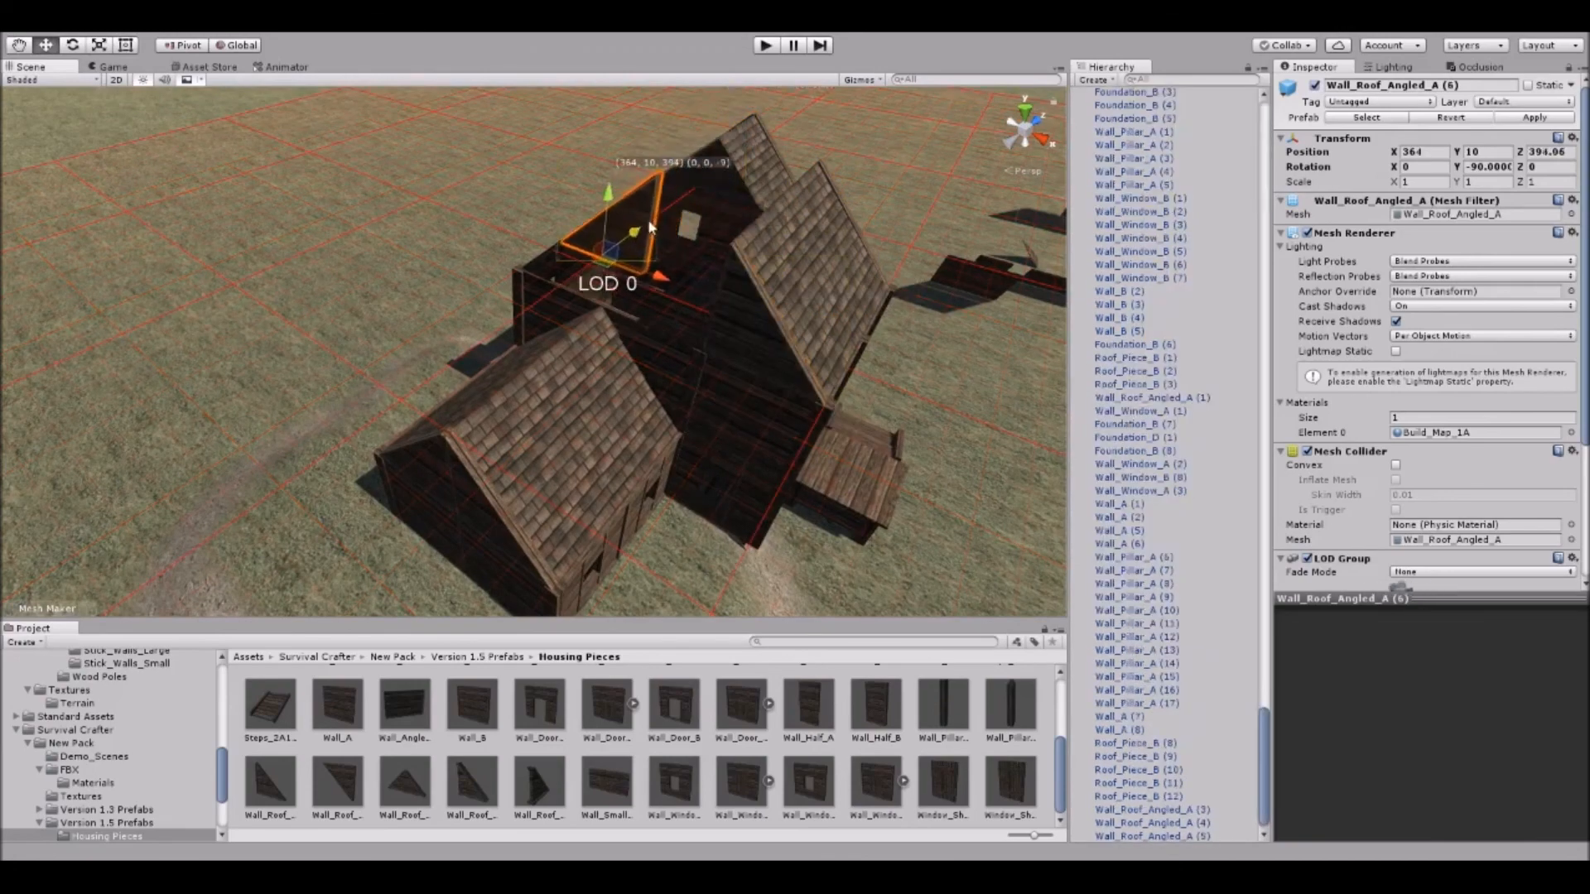
left_click(336, 276)
left_click_drag(336, 276, 557, 295, "alt")
Duplicate a Wall_Window_A and raise the copy to Y 10 between the two gable pieces above the roofed wing.
left_click(566, 302)
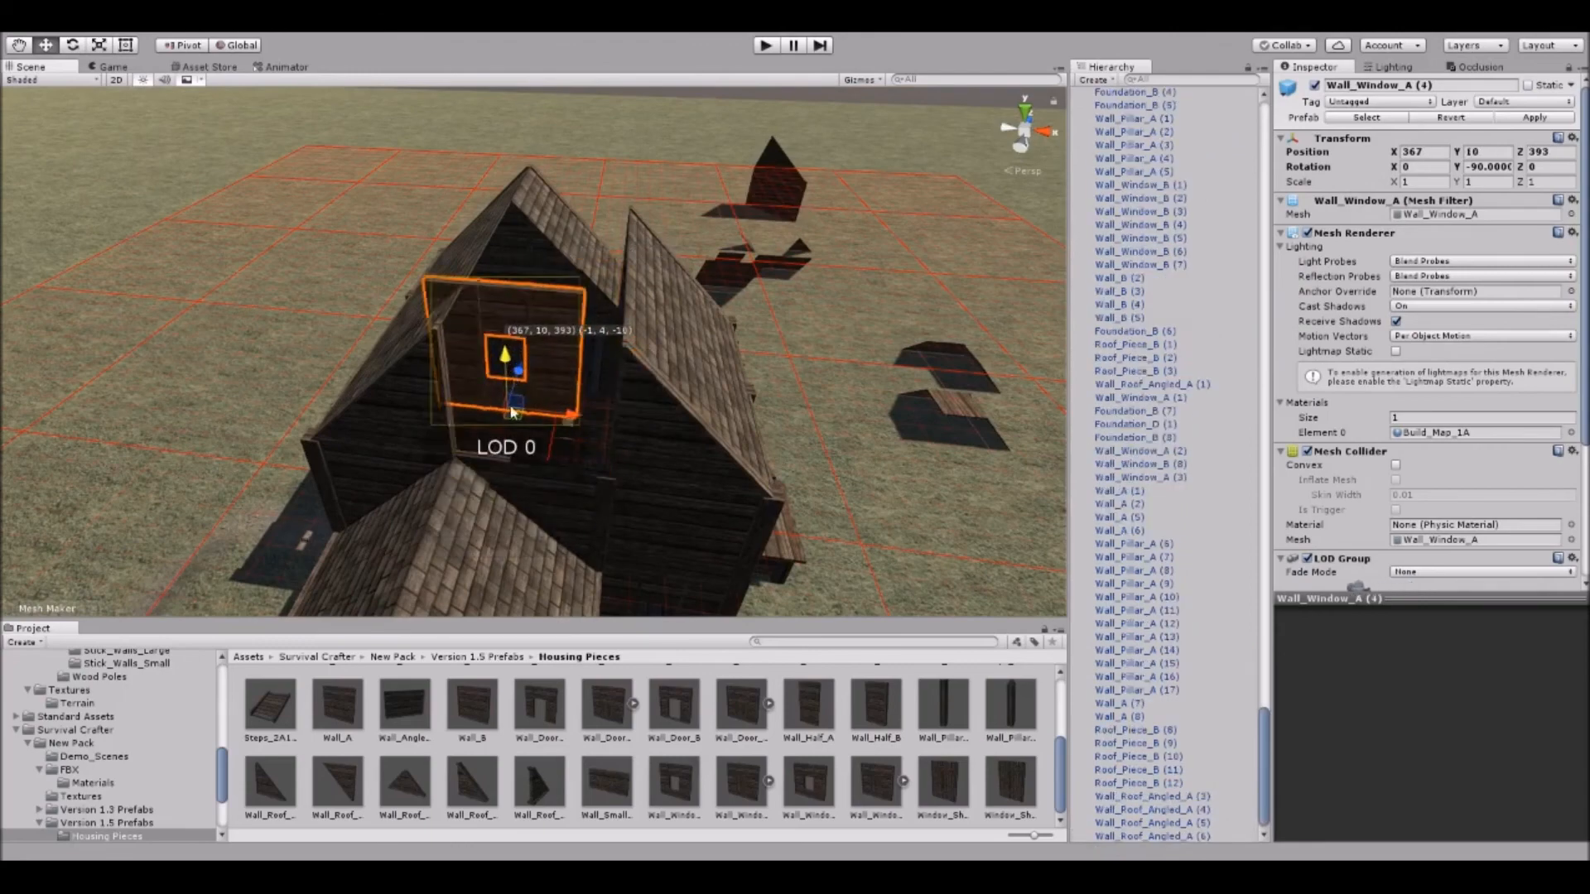
left_click_drag(543, 469, 513, 385, "alt")
left_click(499, 125)
middle_click_drag(464, 289, 494, 359)
Duplicate a plain Wall_A and raise the copy into the main roof's gable beside the extension at 368, 10, 399.
left_click_drag(494, 359, 383, 341, "alt")
left_click_drag(525, 430, 414, 479, "alt")
left_click(366, 503)
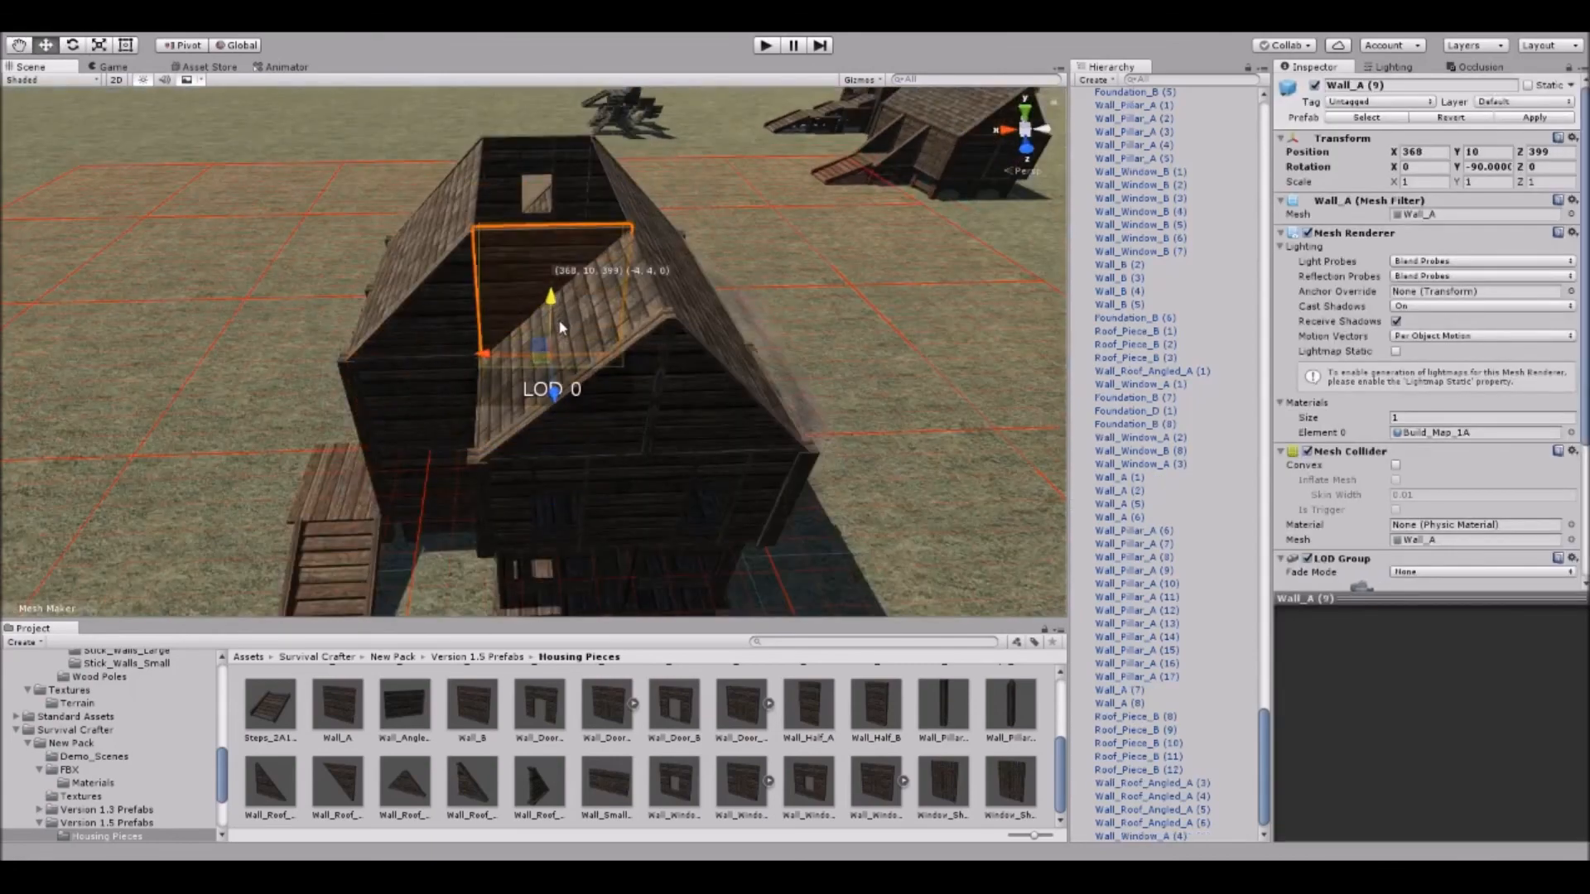
Duplicate a Wall_Roof_Angled_A gable piece for the joint between the main roof and the side extension.
left_click(646, 418)
scroll(579, 428, "up", 6)
left_click_drag(550, 430, 718, 349, "alt")
key("ctrl+d")
left_click_drag(604, 338, 428, 303, "alt")
left_click(624, 232)
Examine the open gap along the top of the main roof and look through the prefabs for a roof piece.
right_click_drag(427, 303, 610, 465)
scroll(663, 433, "down", 10)
middle_click_drag(635, 341, 698, 346)
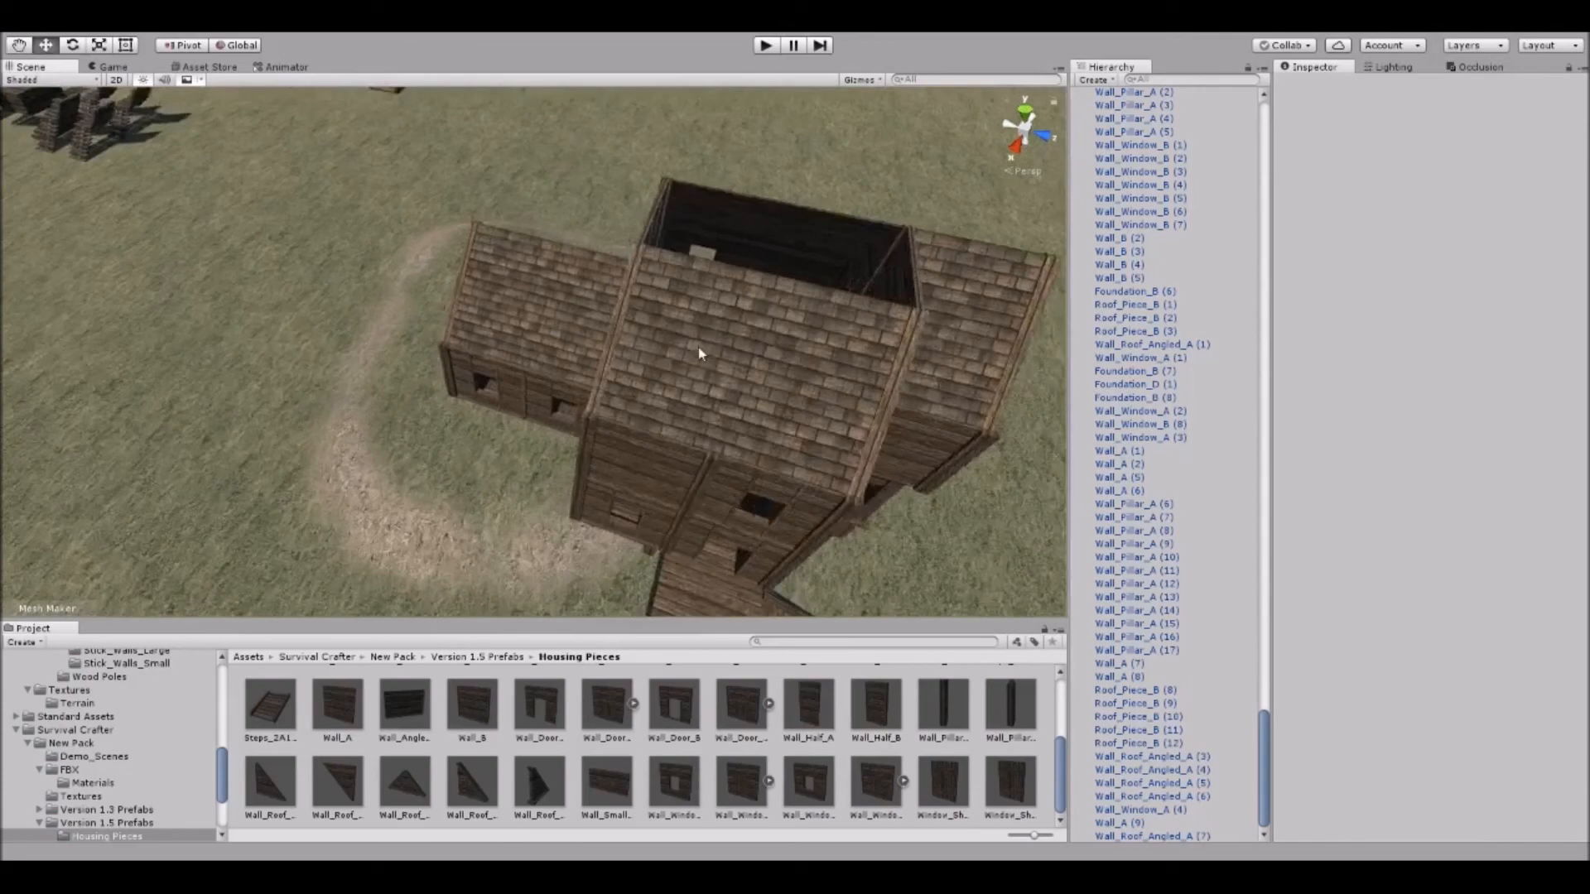
right_click_drag(698, 346, 808, 271)
middle_click_drag(530, 455, 718, 317)
scroll(557, 256, "down", 3)
middle_click_drag(557, 255, 554, 281)
right_click_drag(554, 281, 580, 377)
middle_click_drag(579, 377, 526, 340)
scroll(550, 327, "up", 5)
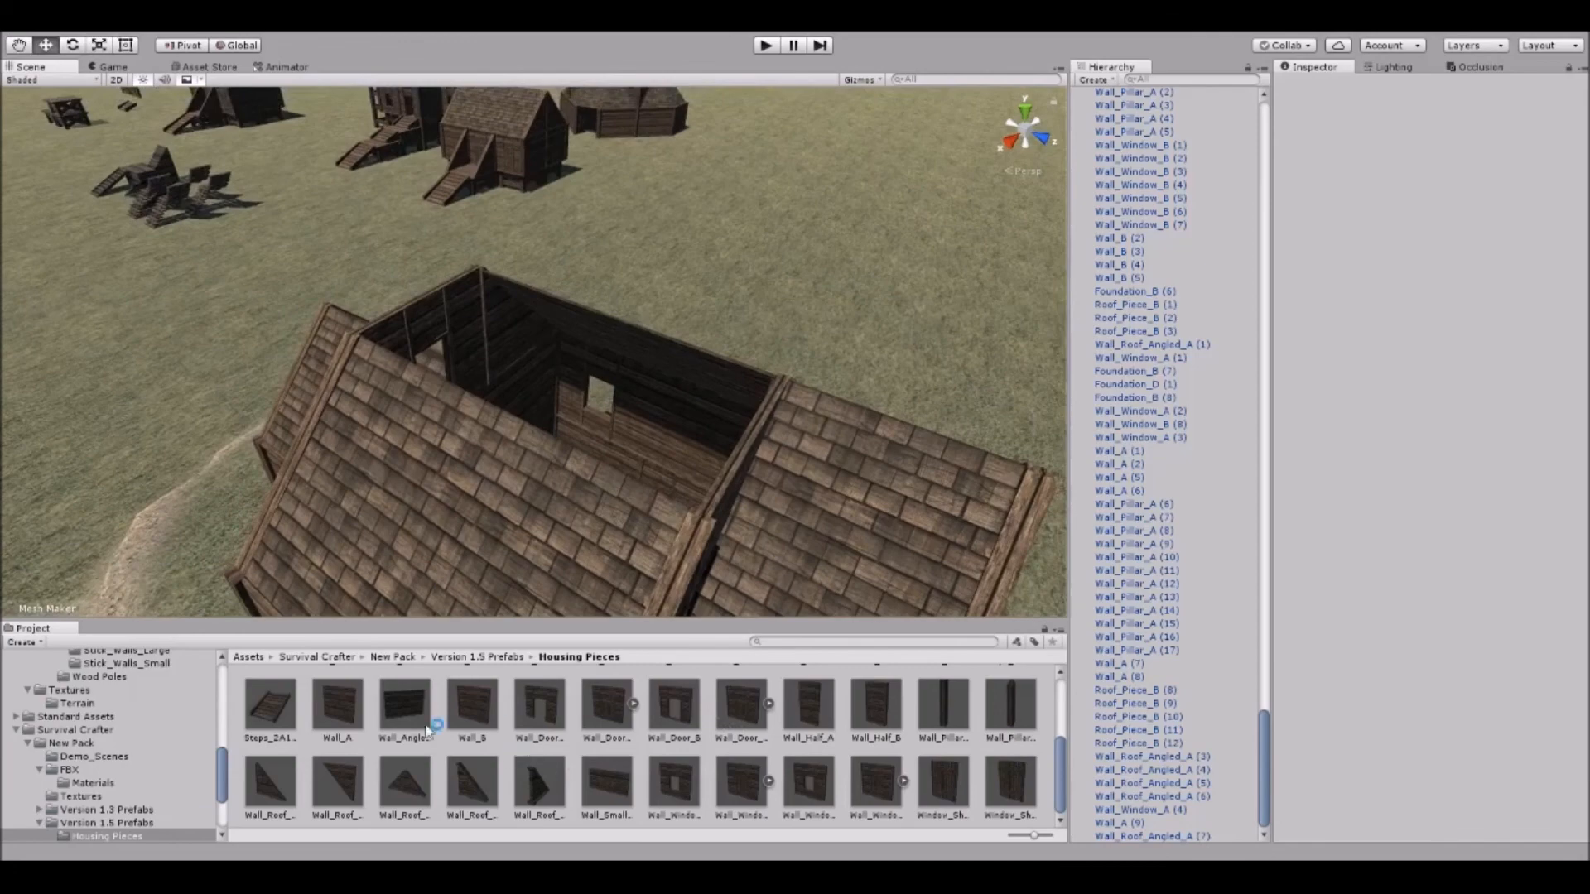
scroll(538, 729, "up", 3)
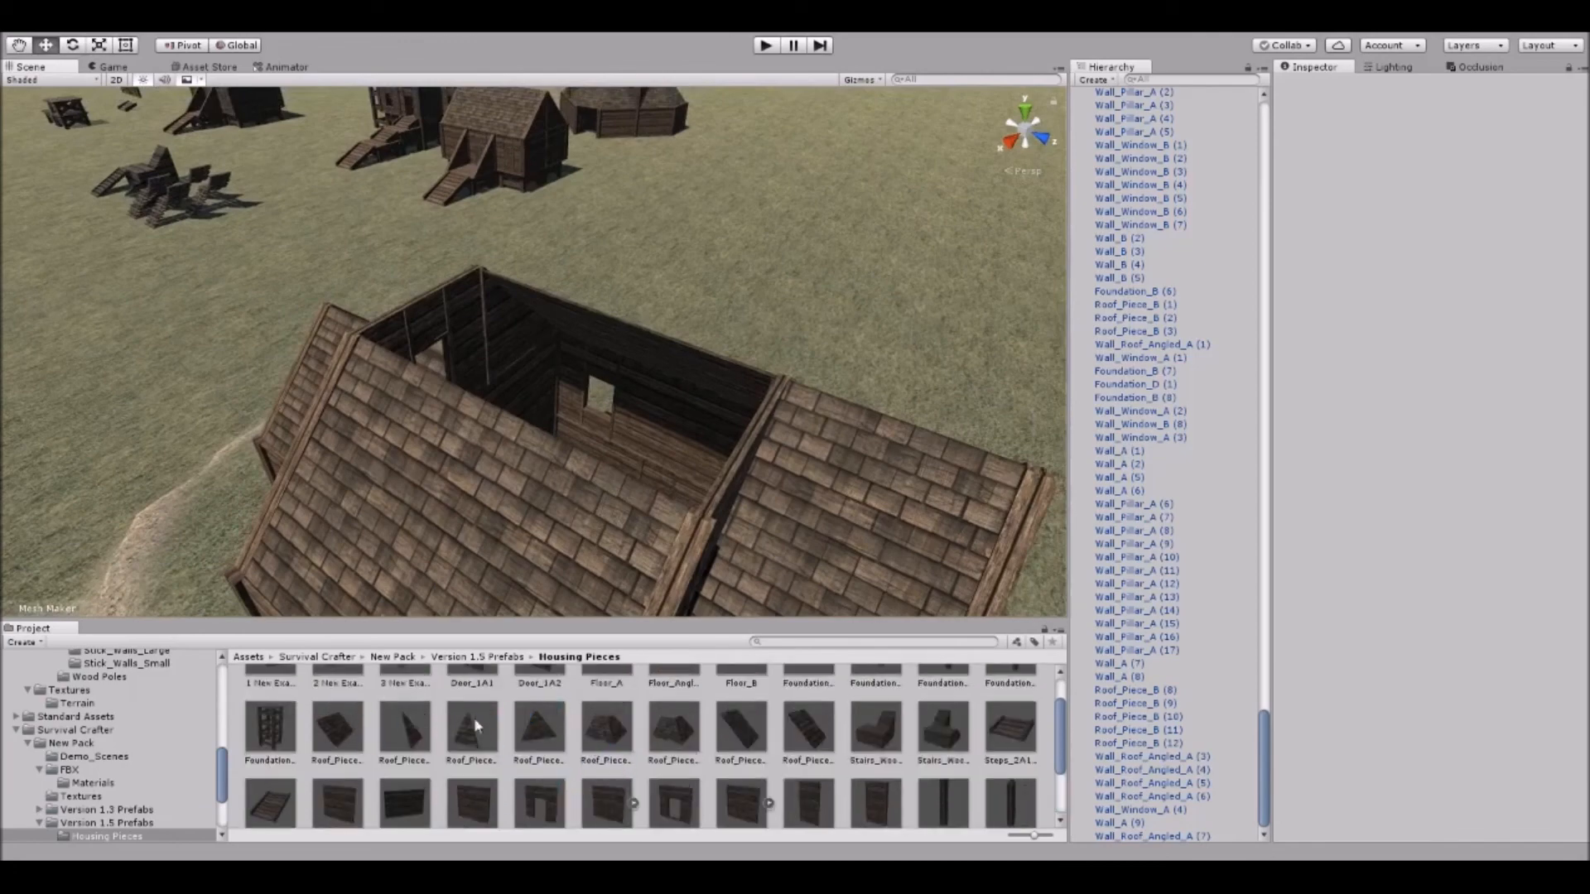
Place a Roof_Piece_A rotated 90 degrees along the main roof's open top at Y 14 and duplicate it along the slope.
left_click_drag(383, 398, 217, 434)
key("e")
left_click_drag(367, 400, 661, 406)
key("ctrl+d")
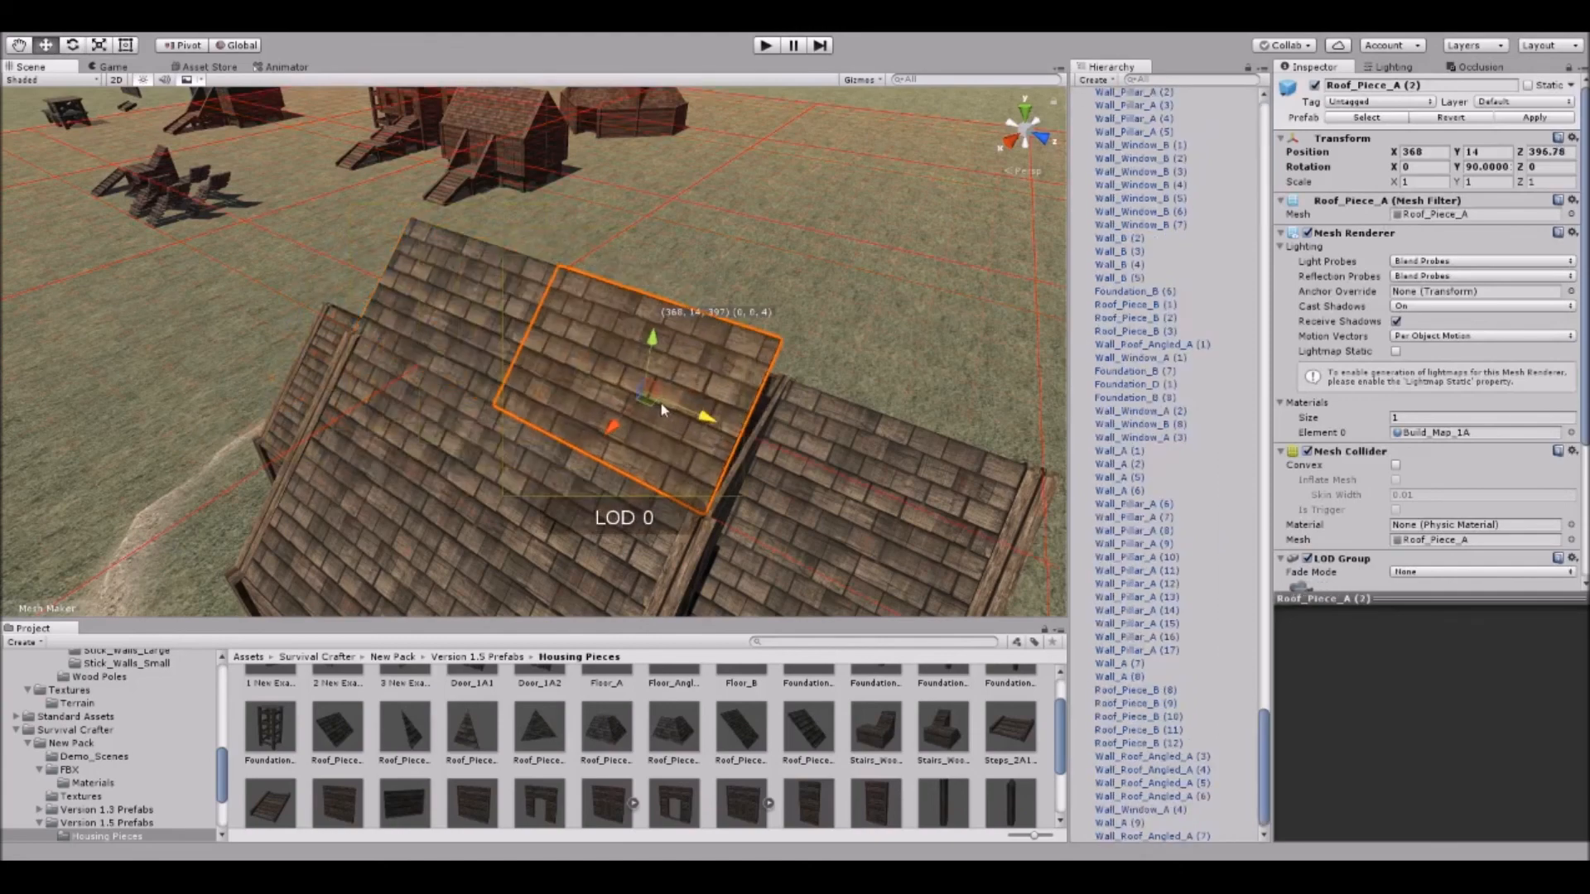
Duplicate both upper Roof_Piece_A pieces and rotate the copies to Y -90 to form the opposite slope of the ridge.
left_click(434, 298, "shift")
right_click_drag(662, 311, 520, 365)
key("d")
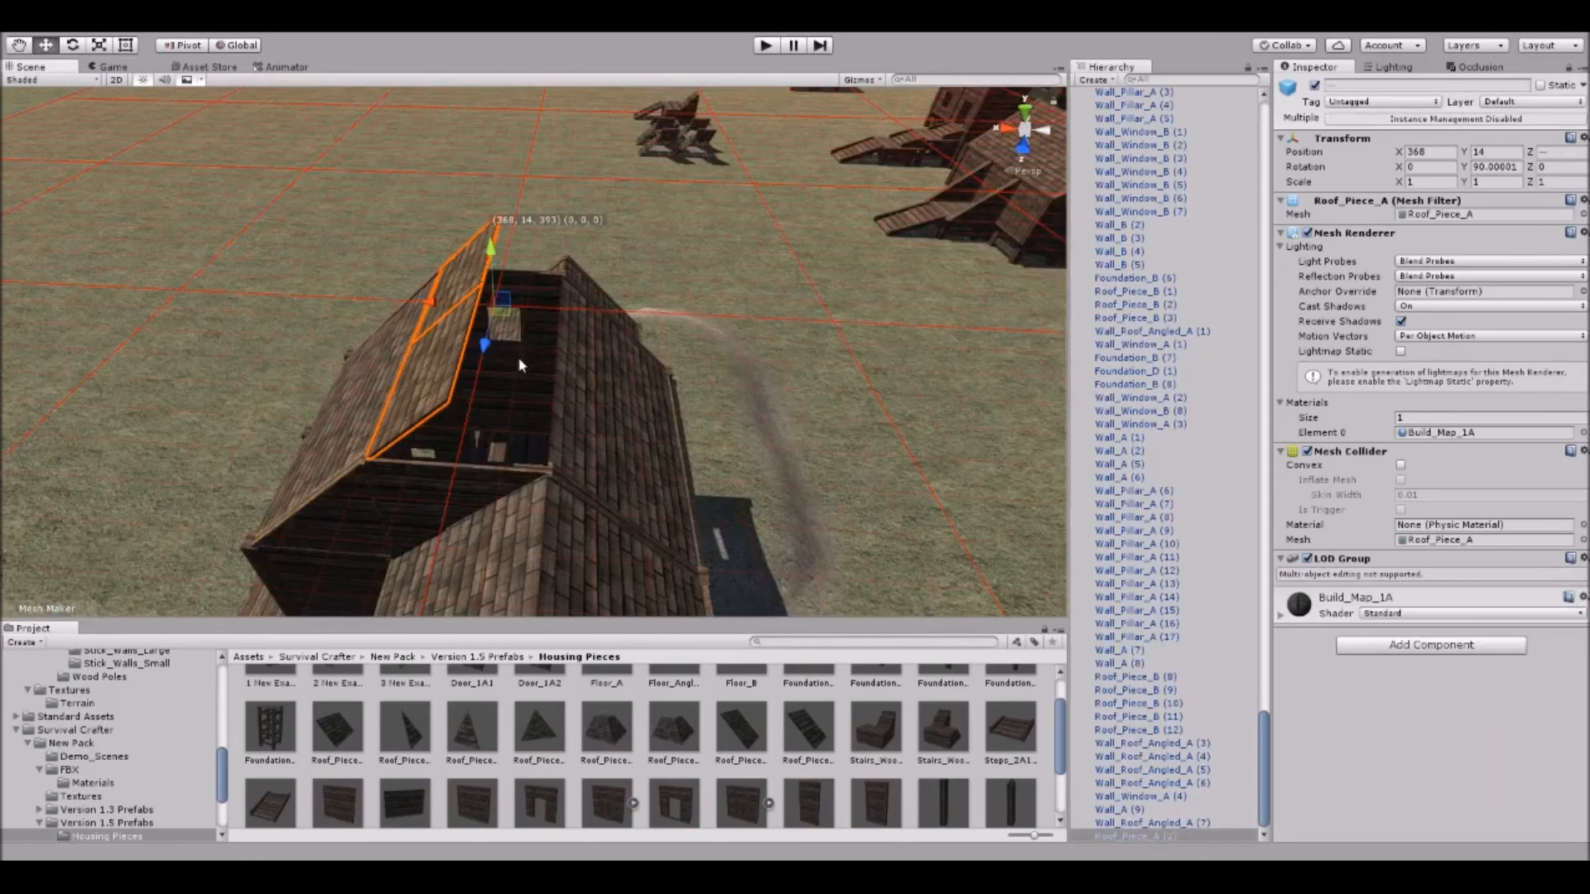
left_click_drag(487, 424, 902, 340, "ctrl")
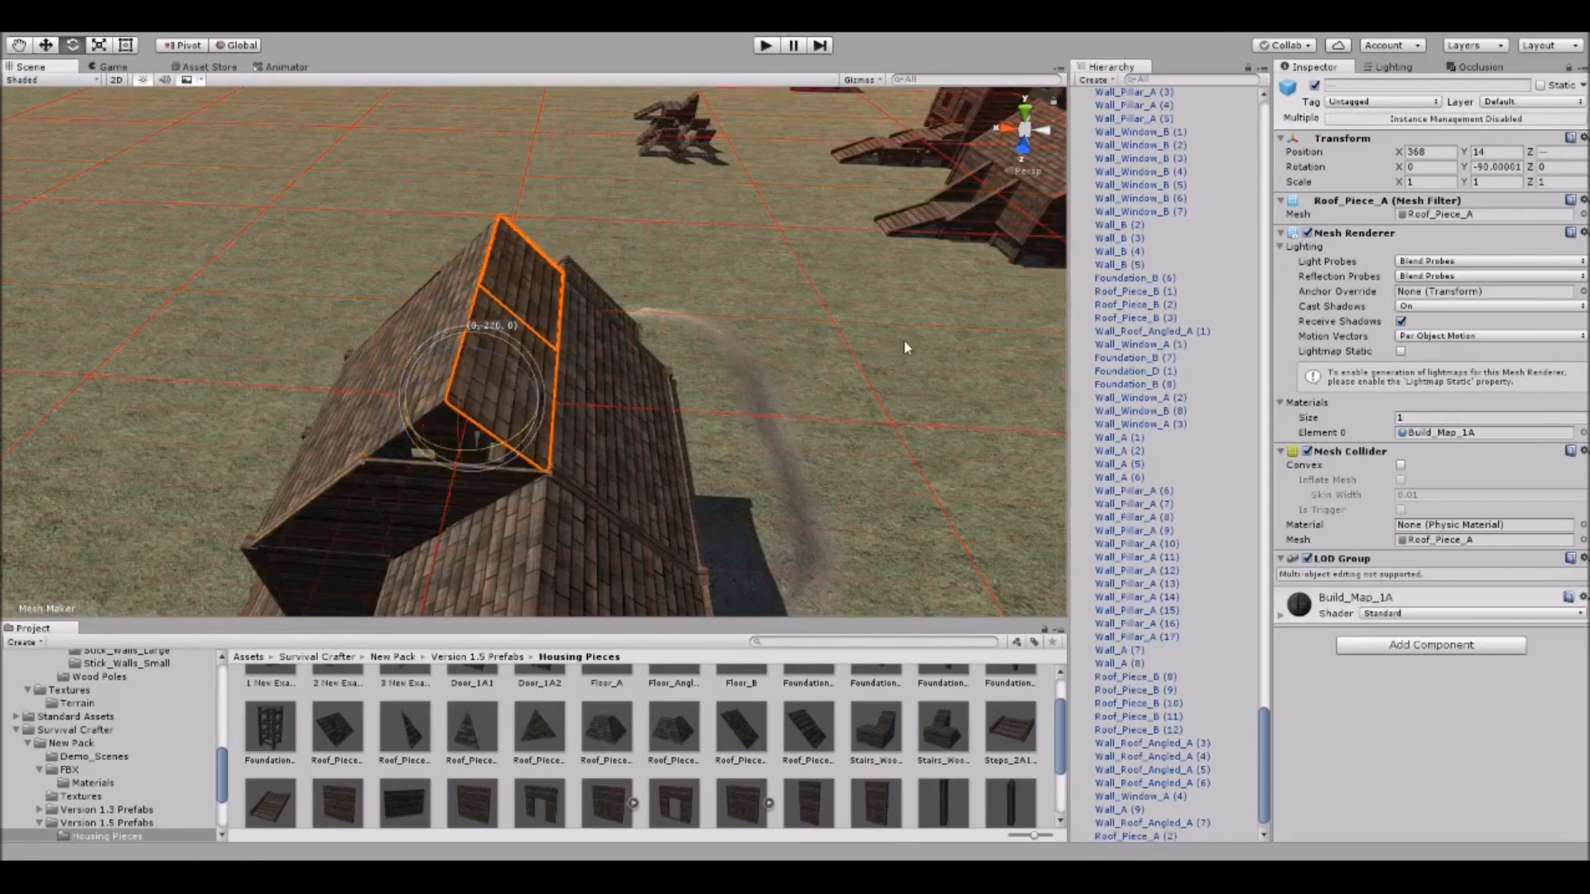
left_click(862, 364)
right_click_drag(861, 364, 799, 364)
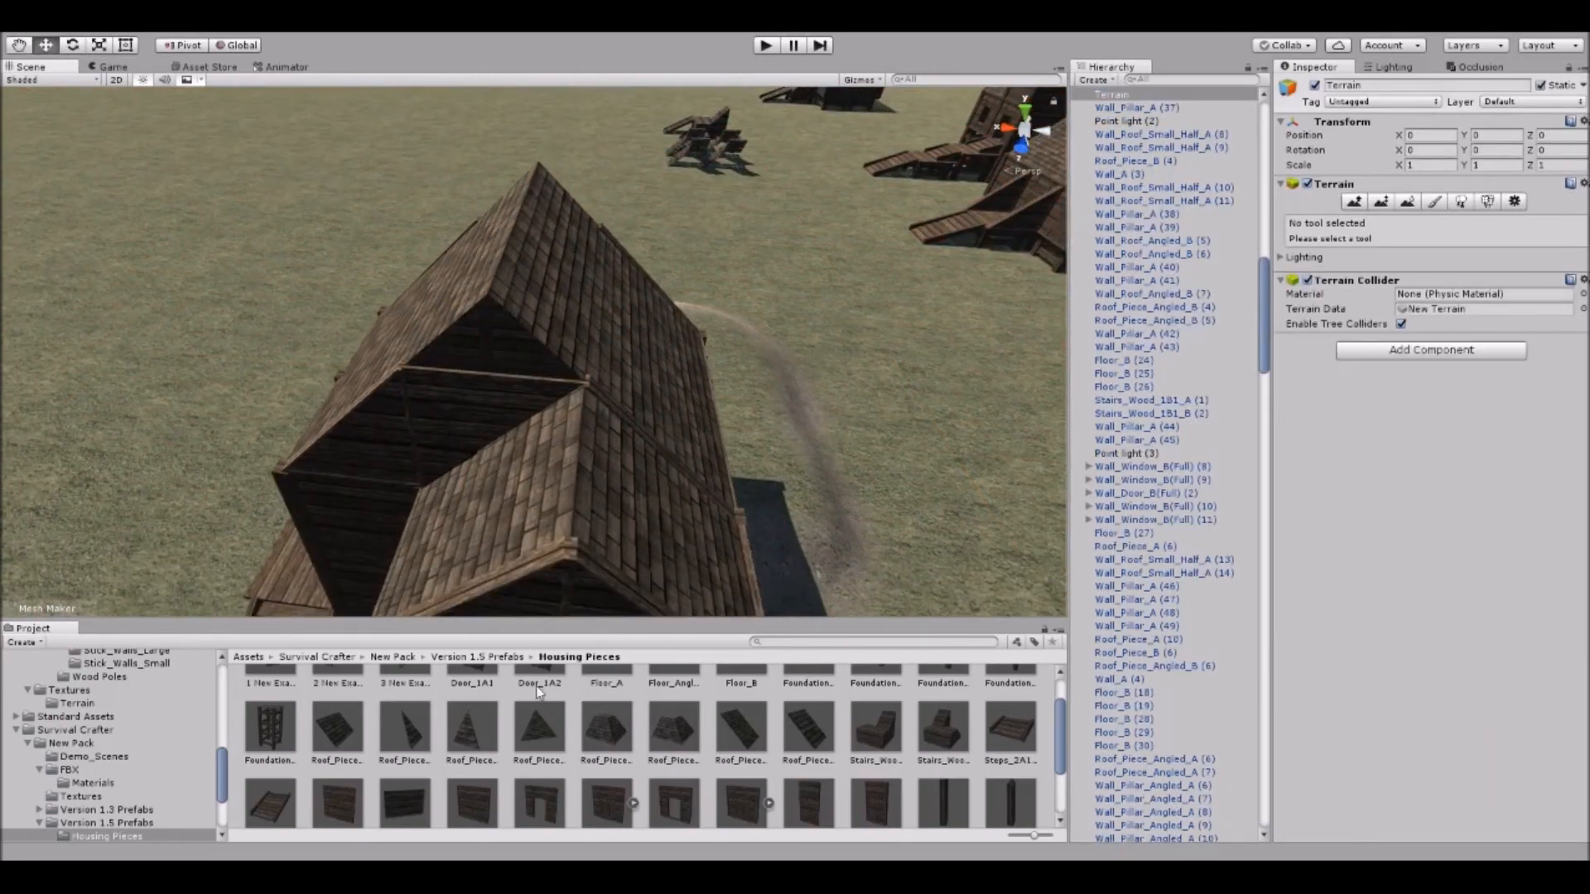
Fill the ridge's open gable with a Wall_Roof_Small_A at 368, 14, 399, rotated to Y -90.
scroll(539, 692, "down", 3)
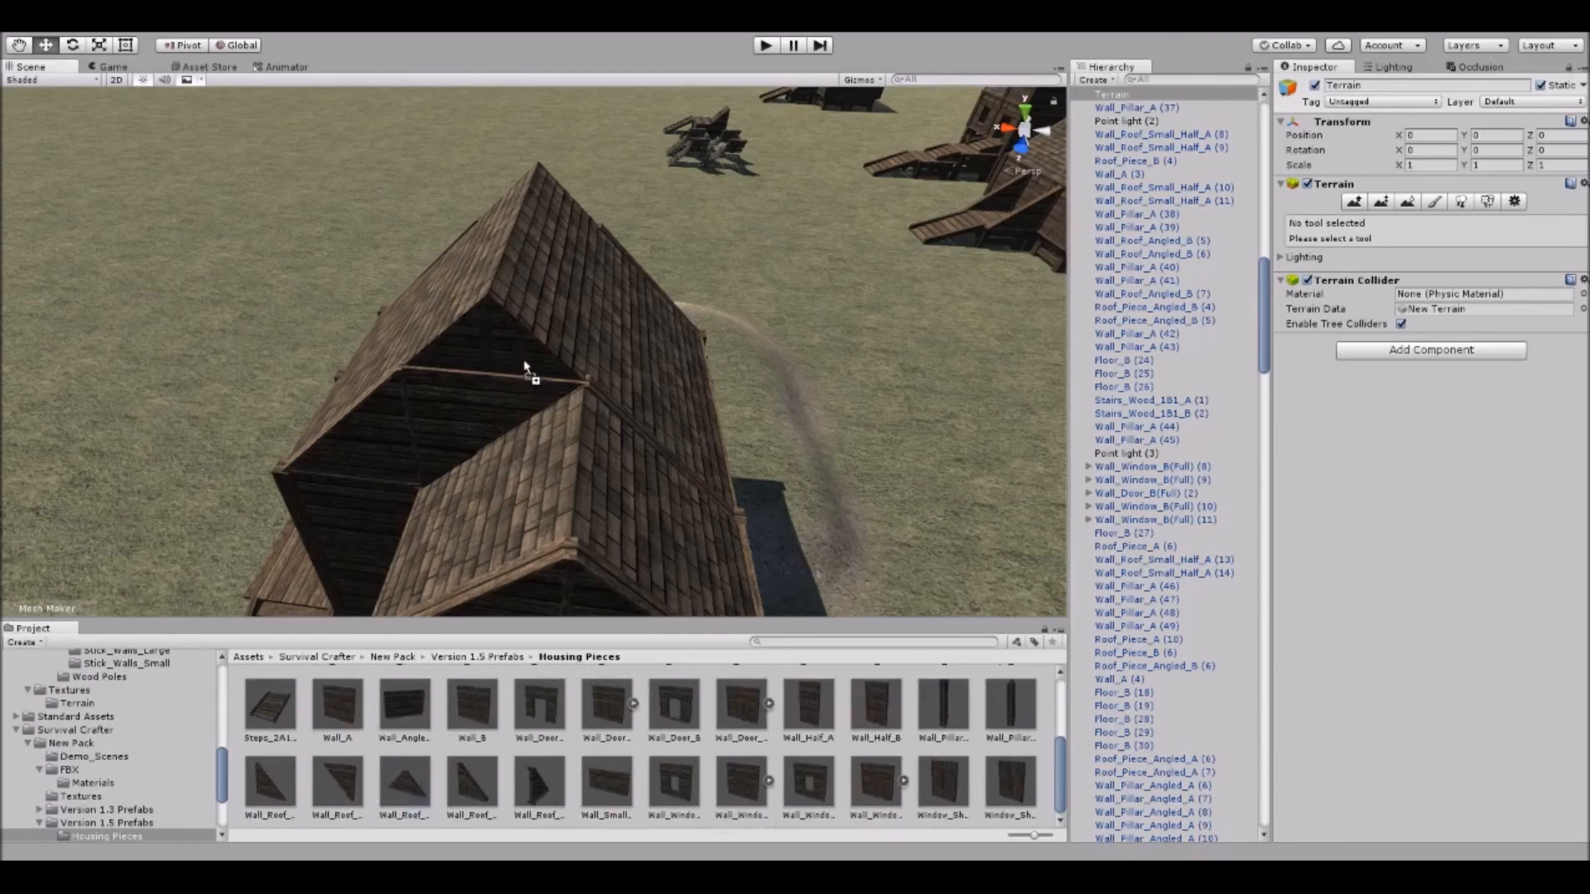
left_click_drag(488, 385, 509, 411)
key("e")
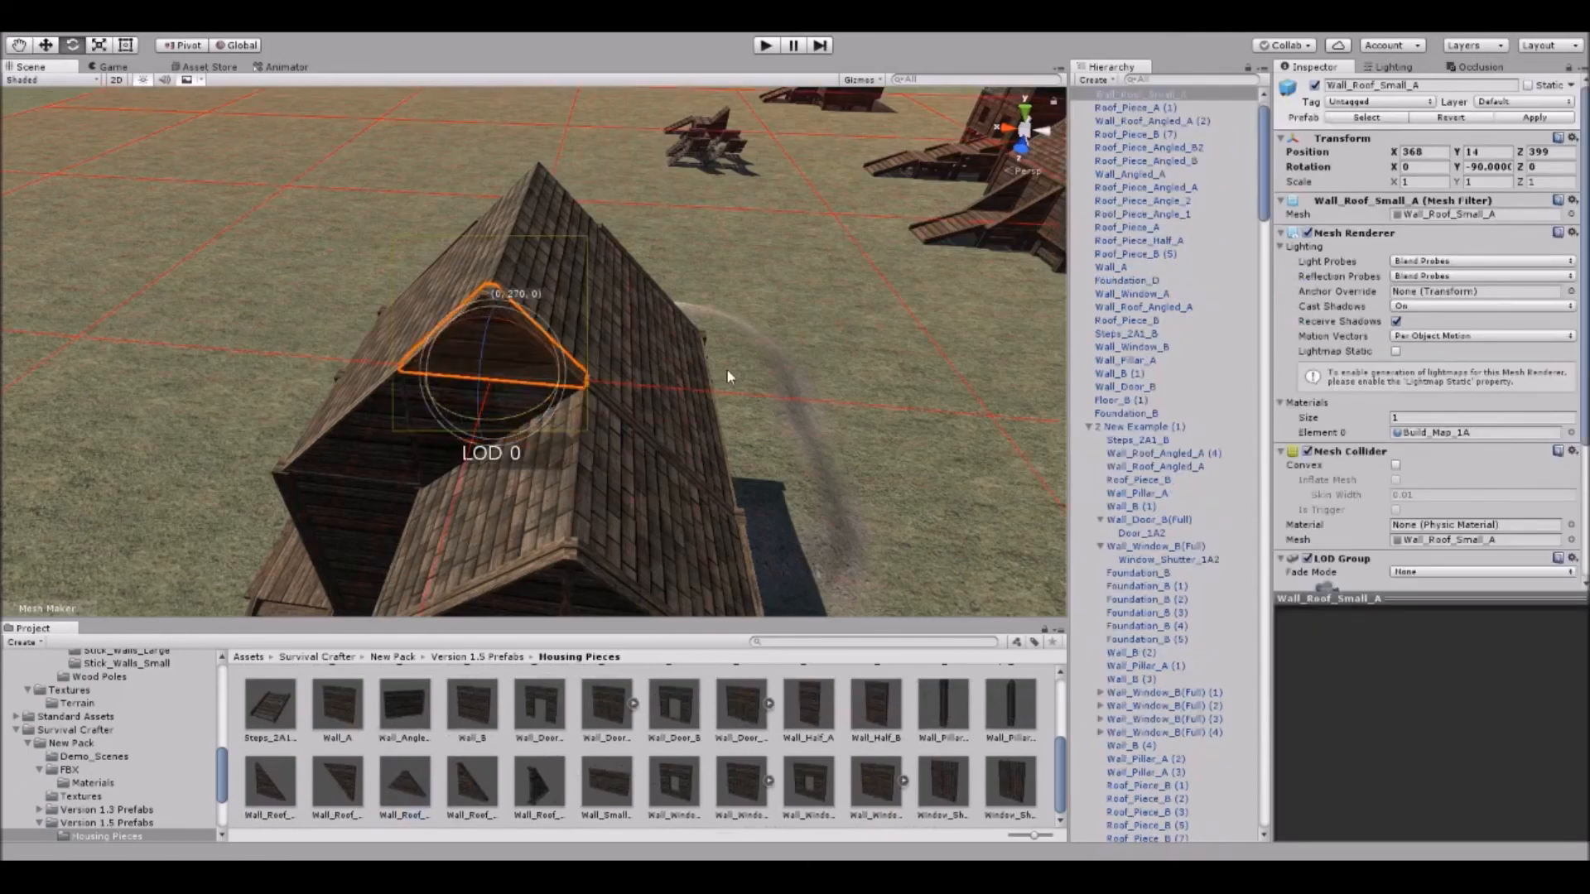
key("w")
Duplicate the Wall_Roof_Small_A gable and move the copy to the opposite end of the main ridge.
right_click_drag(579, 373, 842, 369)
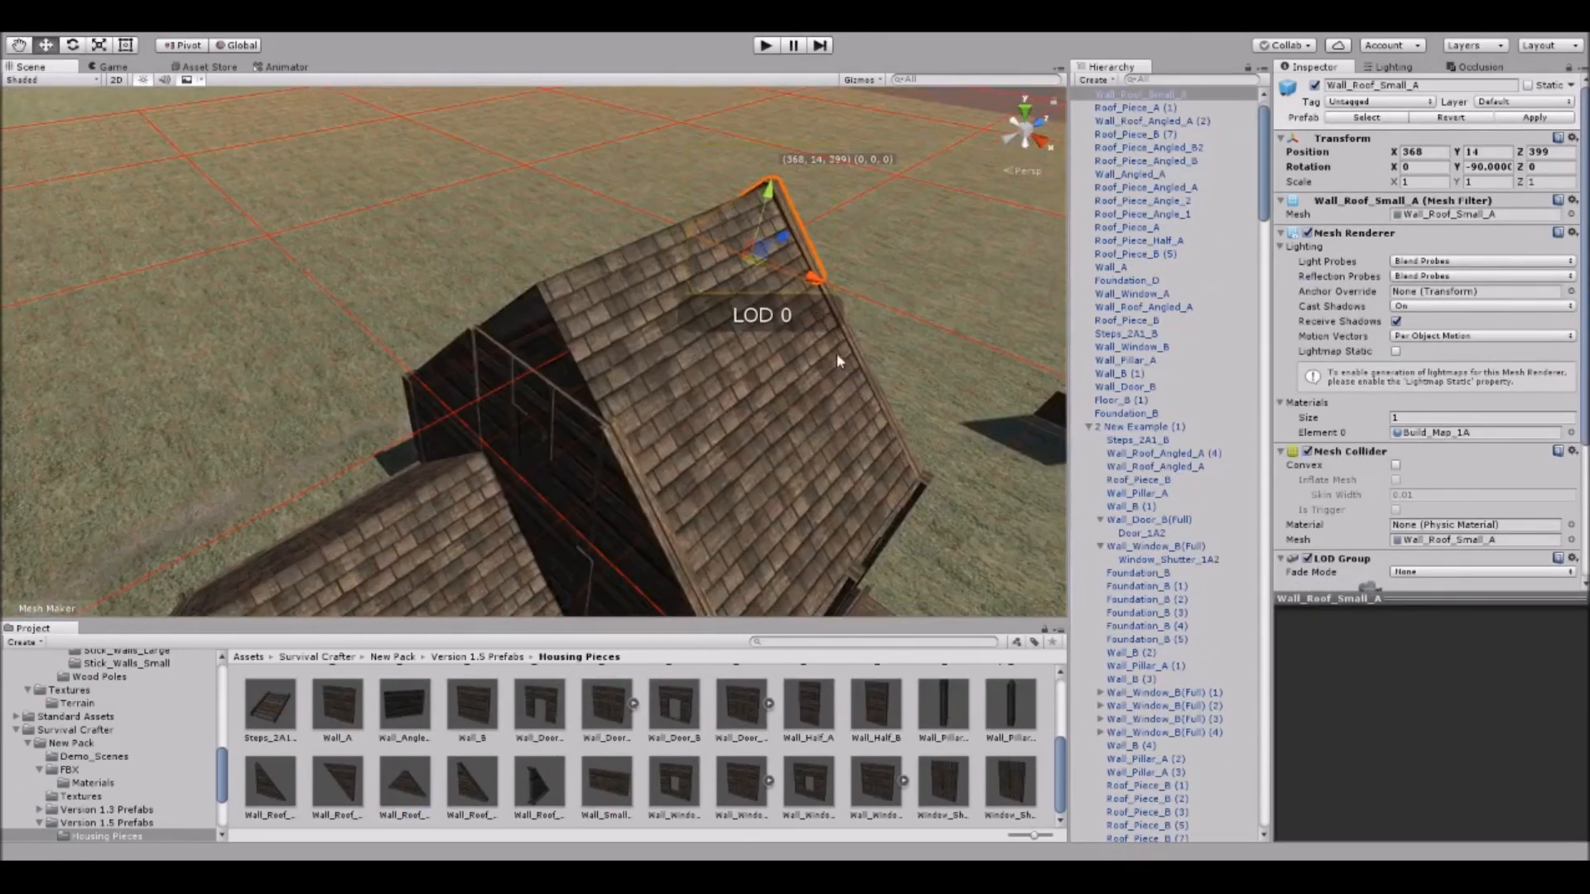
key("ctrl+d")
right_click_drag(634, 313, 430, 336)
left_click(645, 205)
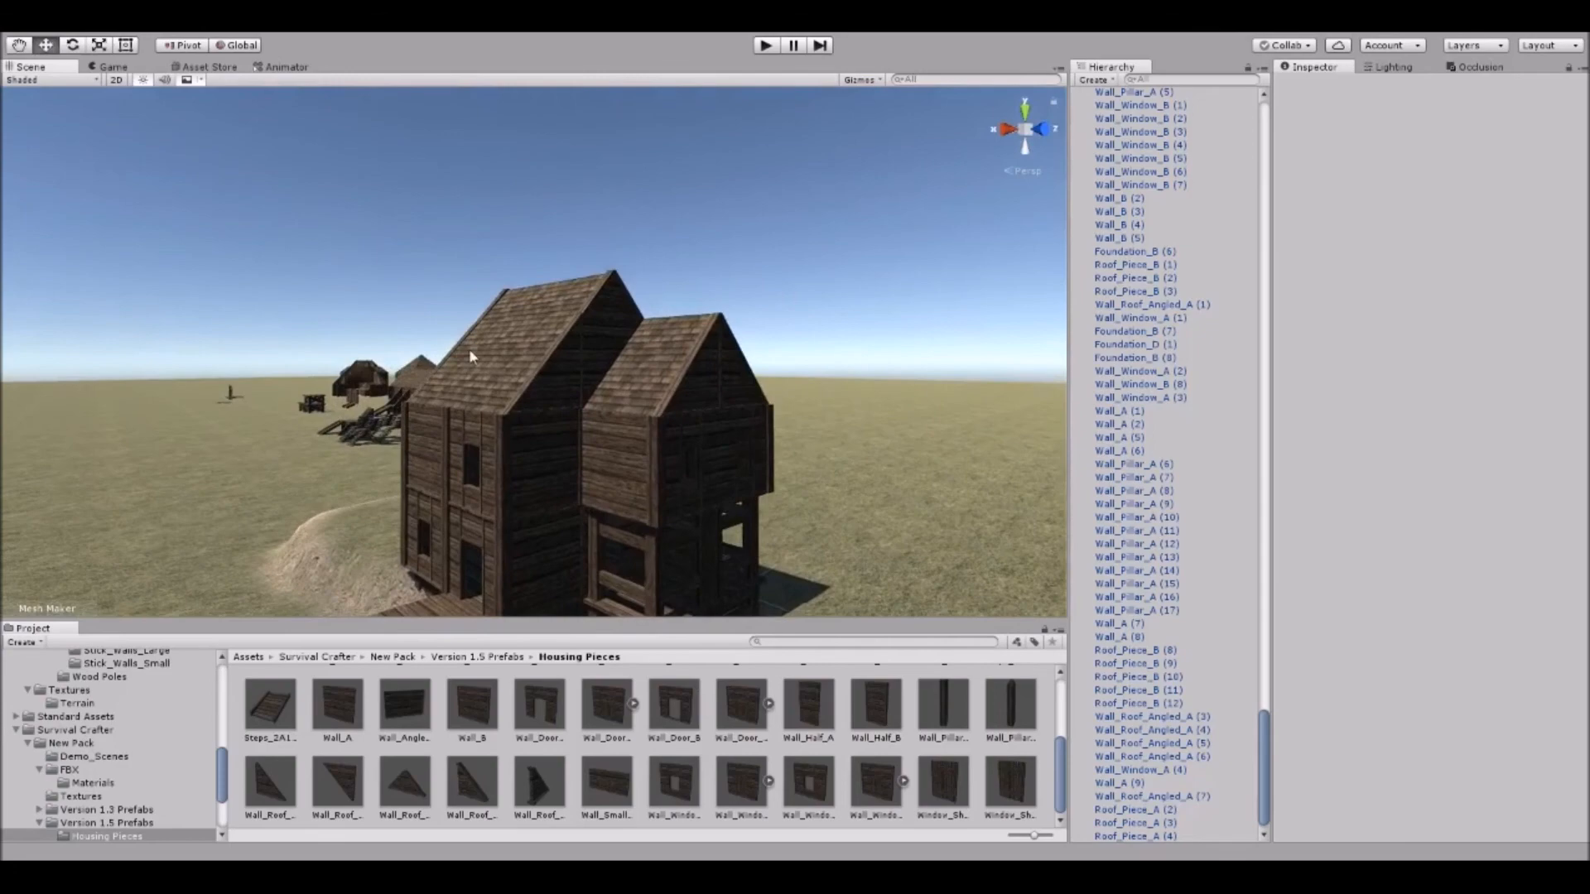
Examine the 3 New Example house closely, looking at its roof slopes, flat deck section and corner tower.
right_click_drag(285, 298, 487, 461)
scroll(635, 288, "down", 5)
middle_click_drag(600, 328, 577, 448)
scroll(593, 414, "up", 3)
scroll(560, 493, "up", 2)
scroll(577, 448, "up", 2)
scroll(579, 447, "down", 2)
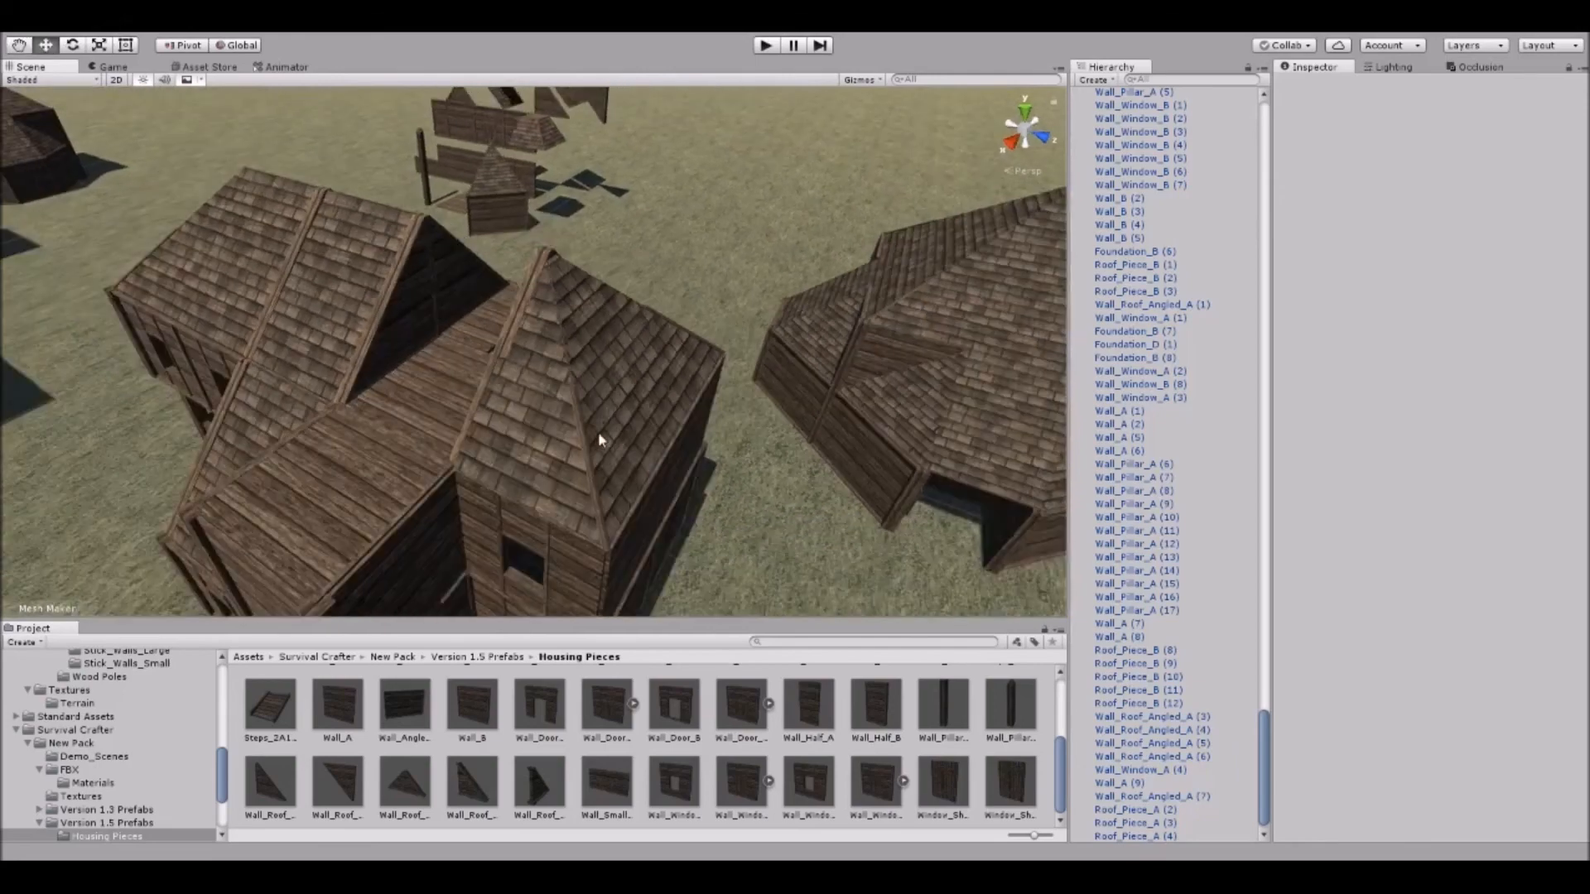
left_click_drag(597, 441, 635, 433, "alt")
left_click(648, 429)
middle_click_drag(740, 447, 676, 365)
scroll(676, 366, "down", 2)
left_click_drag(674, 357, 642, 339)
left_click(621, 212)
left_click(619, 212)
right_click_drag(586, 284, 589, 198)
left_click(589, 198)
middle_click_drag(232, 365, 321, 331)
left_click(320, 330)
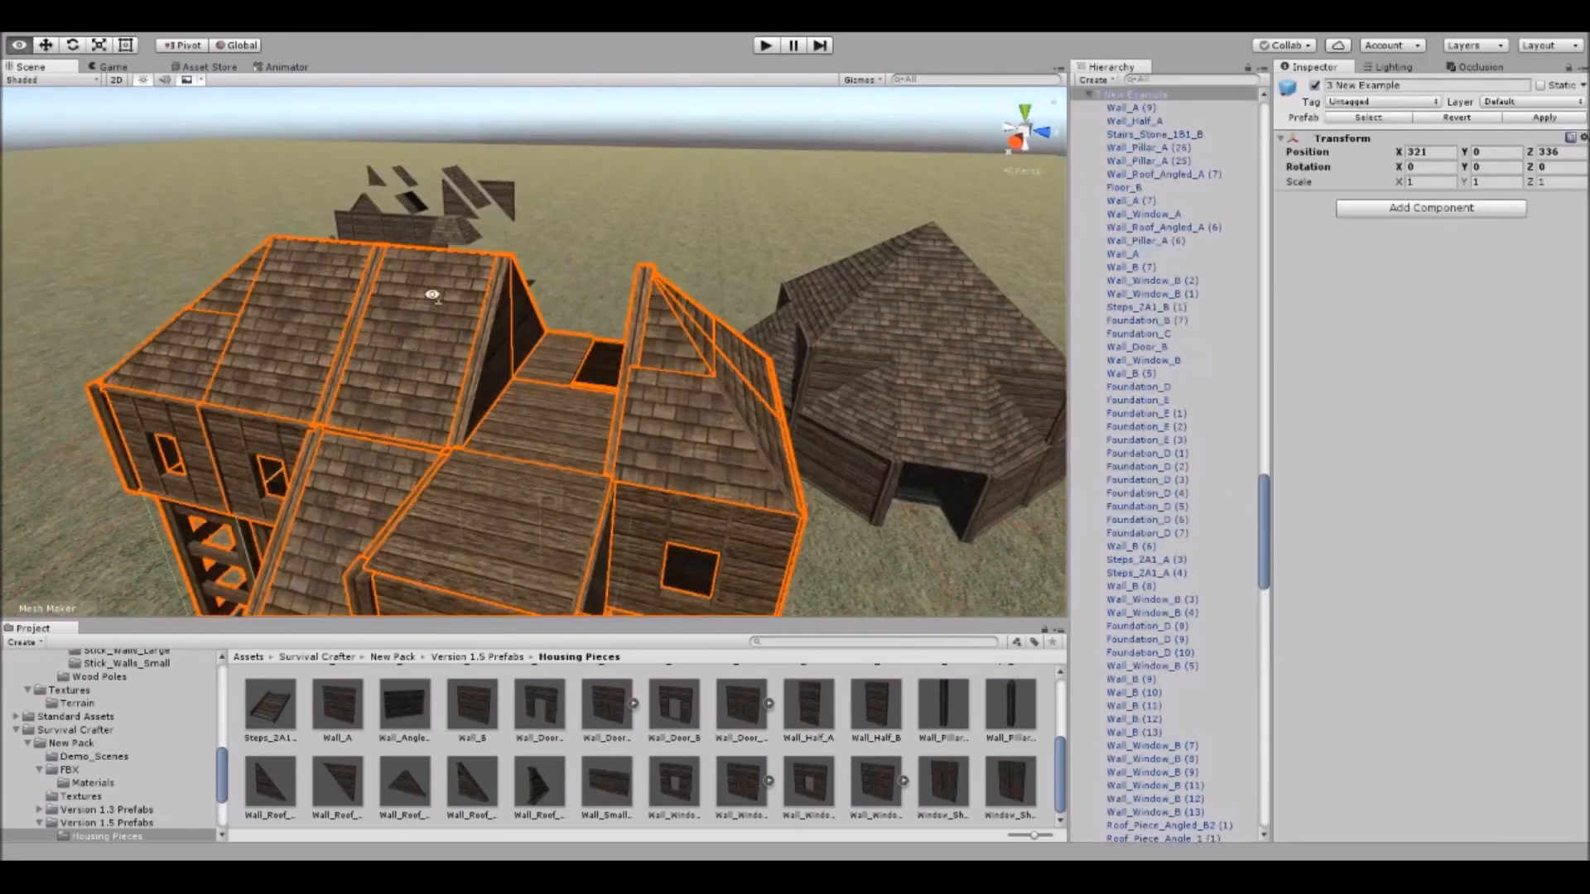
left_click(436, 366)
right_click_drag(507, 356, 519, 287)
middle_click_drag(518, 288, 557, 288)
key("ctrl+z")
scroll(548, 298, "up", 3)
key("ctrl+z")
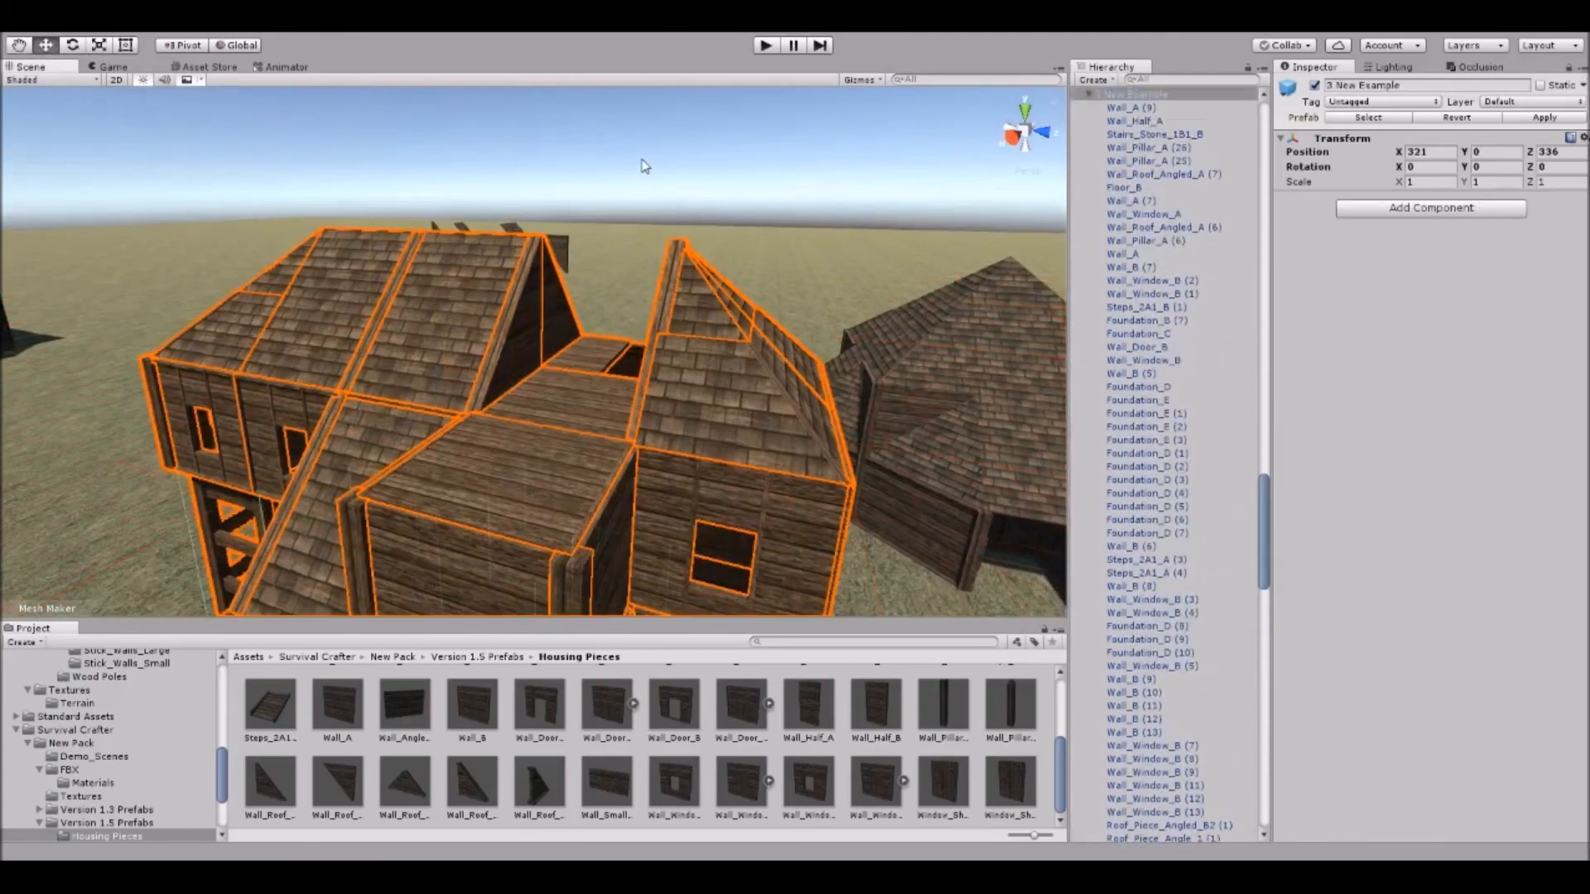
Compare the example buildings from farther out, including 1 New Example (1), and return to the newly built house.
left_click(643, 162)
right_click_drag(425, 413, 534, 406)
scroll(758, 313, "down", 4)
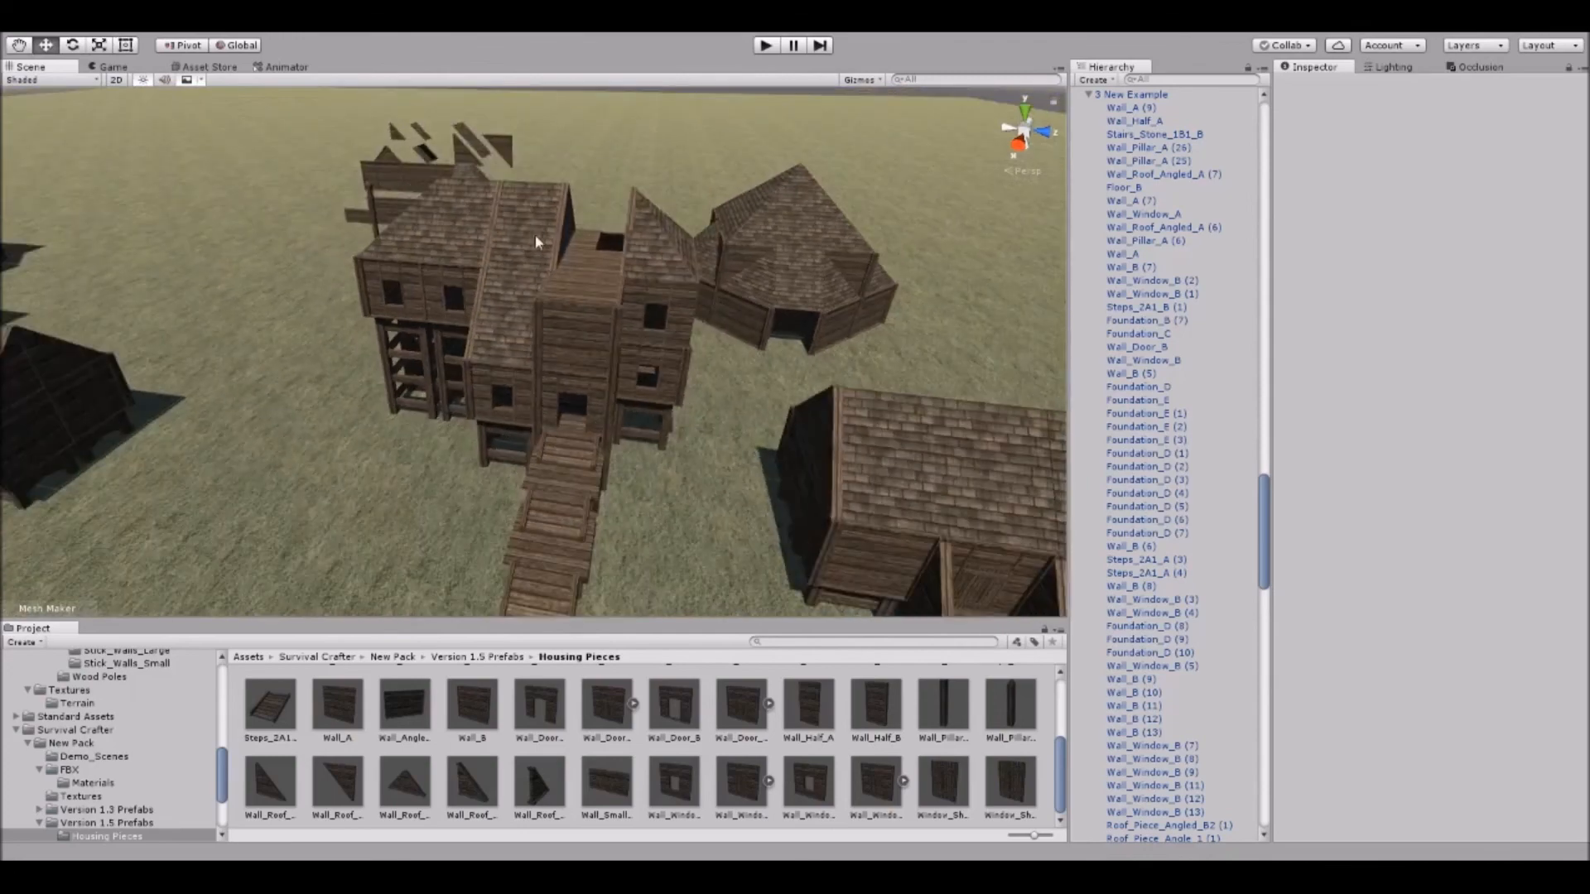
left_click(537, 240)
middle_click_drag(636, 292, 559, 298)
left_click(653, 245)
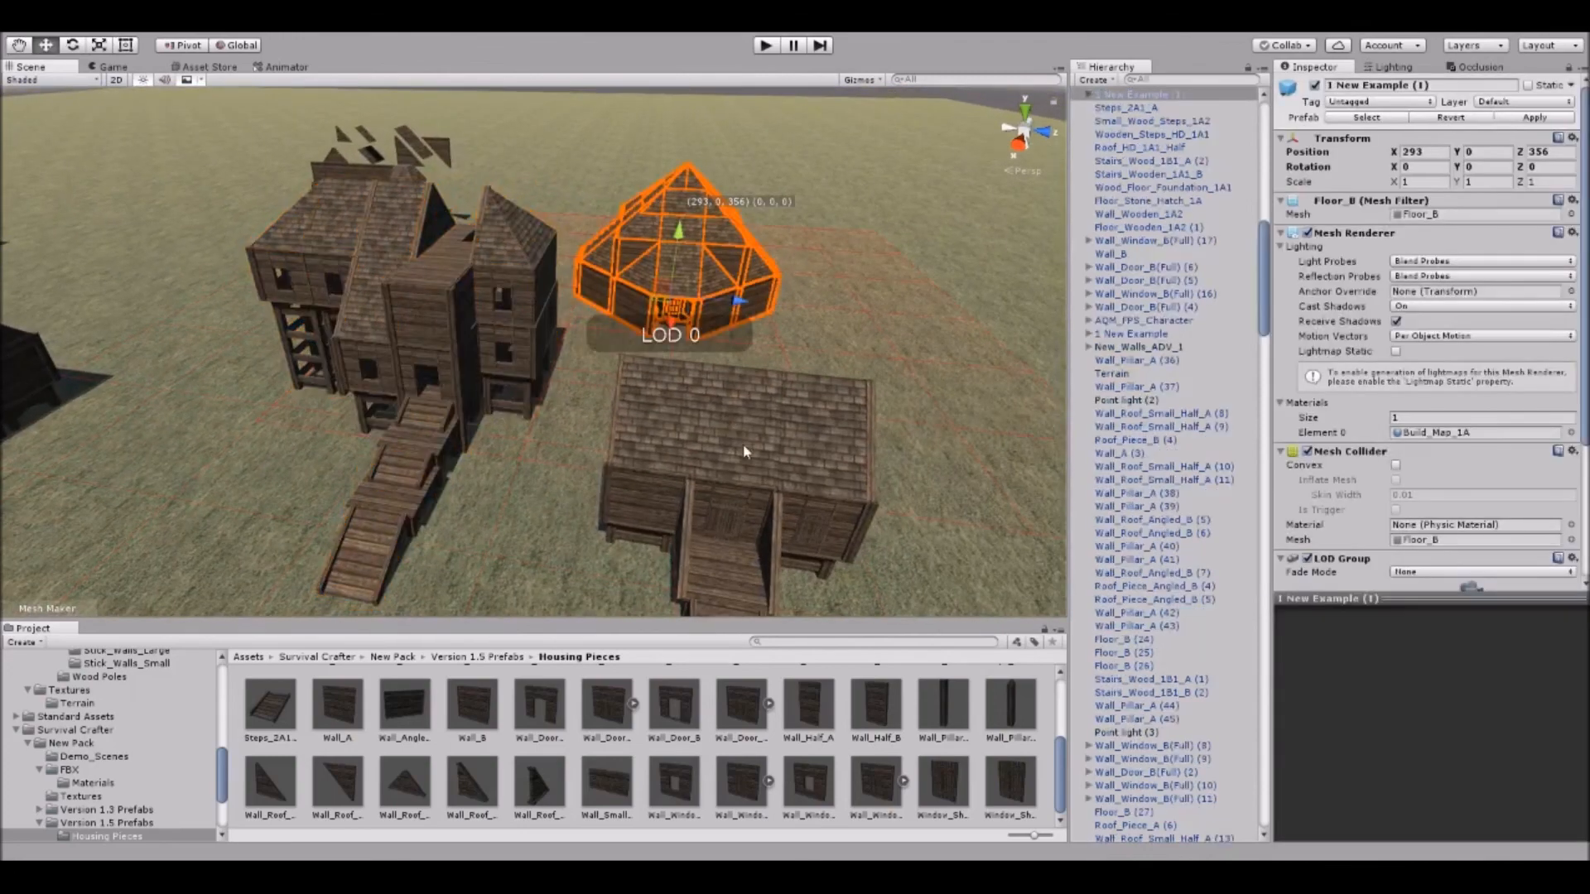
left_click(729, 447)
right_click_drag(486, 316, 577, 289)
left_click(532, 255)
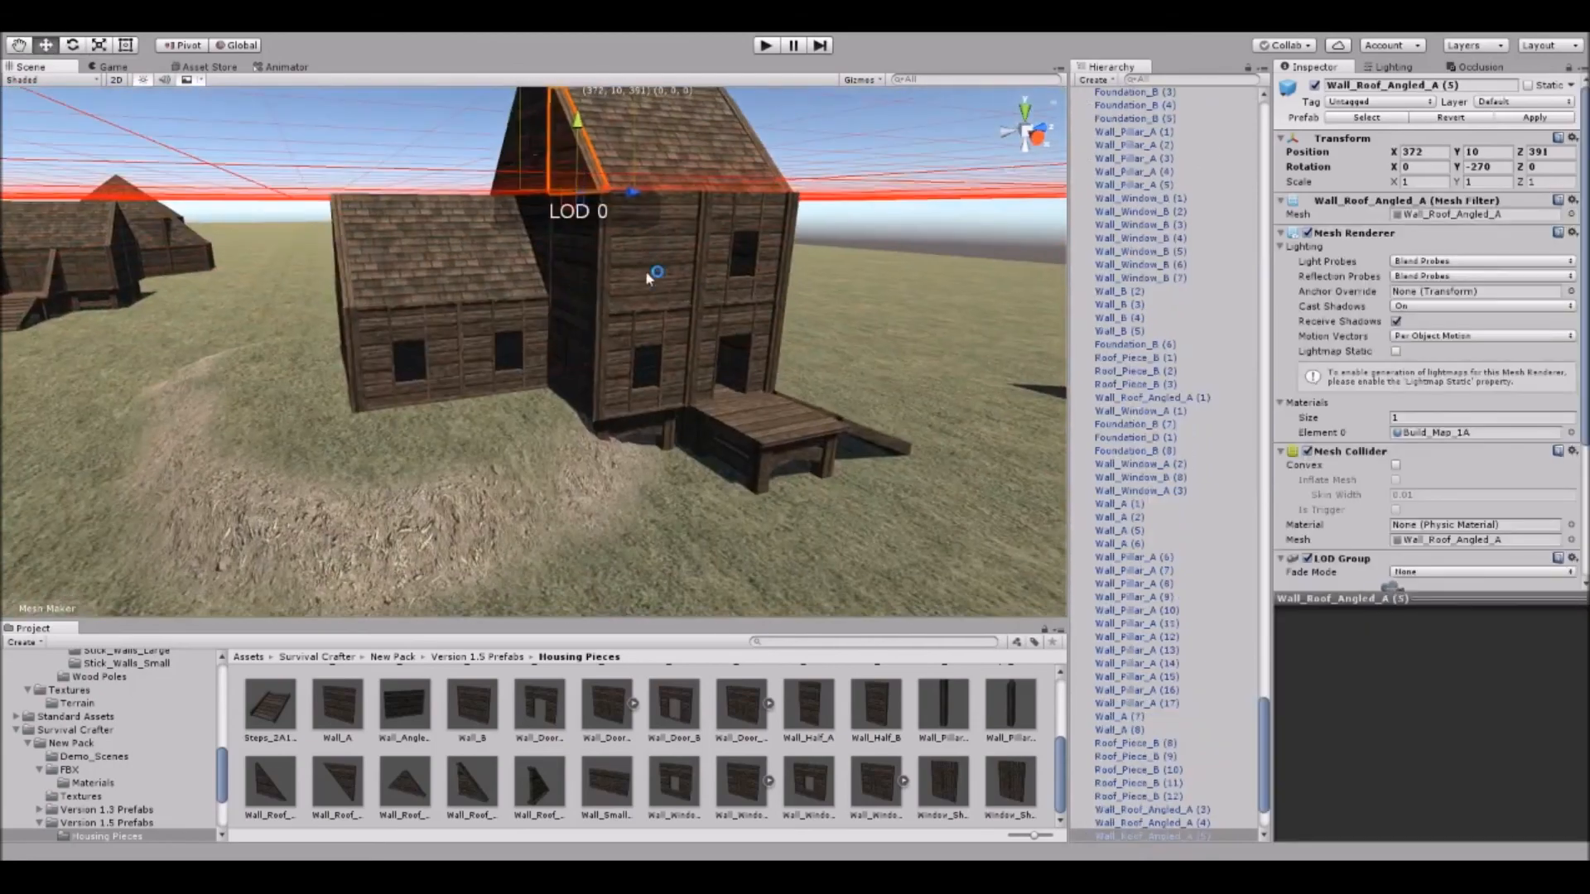
Inspect the new house from the front, going through its individual roof and wall pieces.
right_click_drag(484, 394, 575, 345)
middle_click_drag(573, 339, 381, 363)
middle_click_drag(745, 283, 587, 414)
left_click(497, 251)
left_click(543, 175)
left_click(473, 184)
left_click(571, 252)
left_click(658, 246)
left_click(660, 345)
left_click(568, 354)
left_click(493, 373)
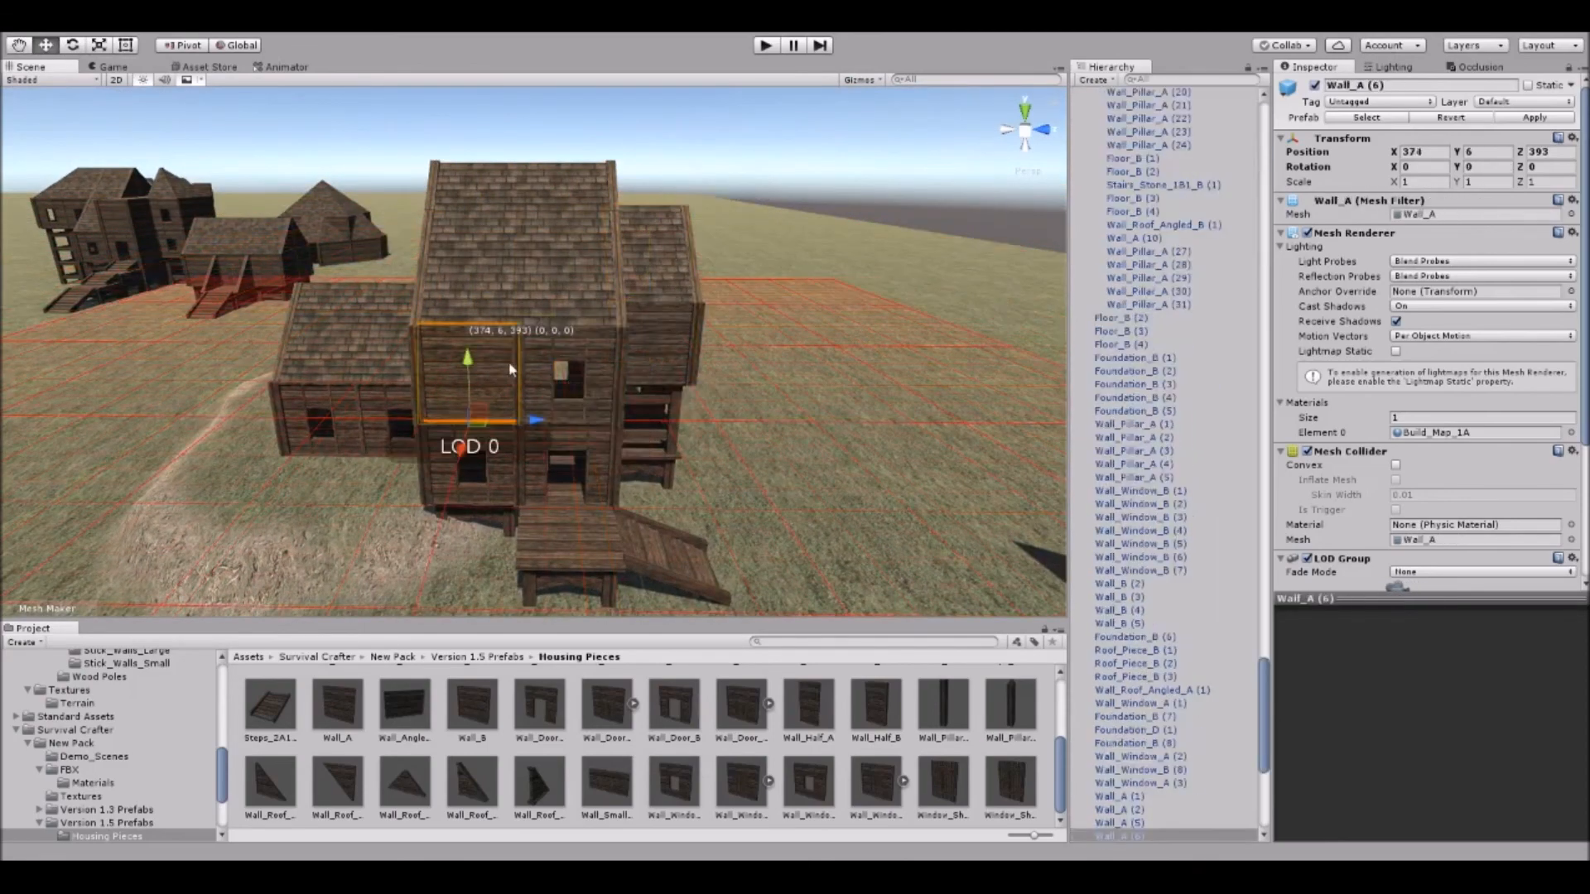
right_click_drag(493, 372, 495, 347)
left_click(682, 174)
right_click_drag(681, 174, 644, 291)
left_click(645, 294)
Duplicate a Floor_B tile inside the main house to start the upper-storey floor at Y 6.
right_click_drag(283, 377, 325, 399)
left_click(325, 399)
left_click_drag(325, 393, 447, 303)
key("ctrl+d")
key("ctrl+d")
Select two upper Floor_B tiles together and duplicate them across the house to X 372 at Y 6.
left_click_drag(743, 333, 249, 286, "alt")
middle_click_drag(248, 285, 613, 331)
left_click_drag(613, 331, 355, 394, "alt")
left_click(535, 381, "shift")
left_click_drag(535, 381, 396, 420, "alt")
key("ctrl+d")
left_click_drag(717, 363, 566, 172)
left_click_drag(223, 365, 638, 389, "alt")
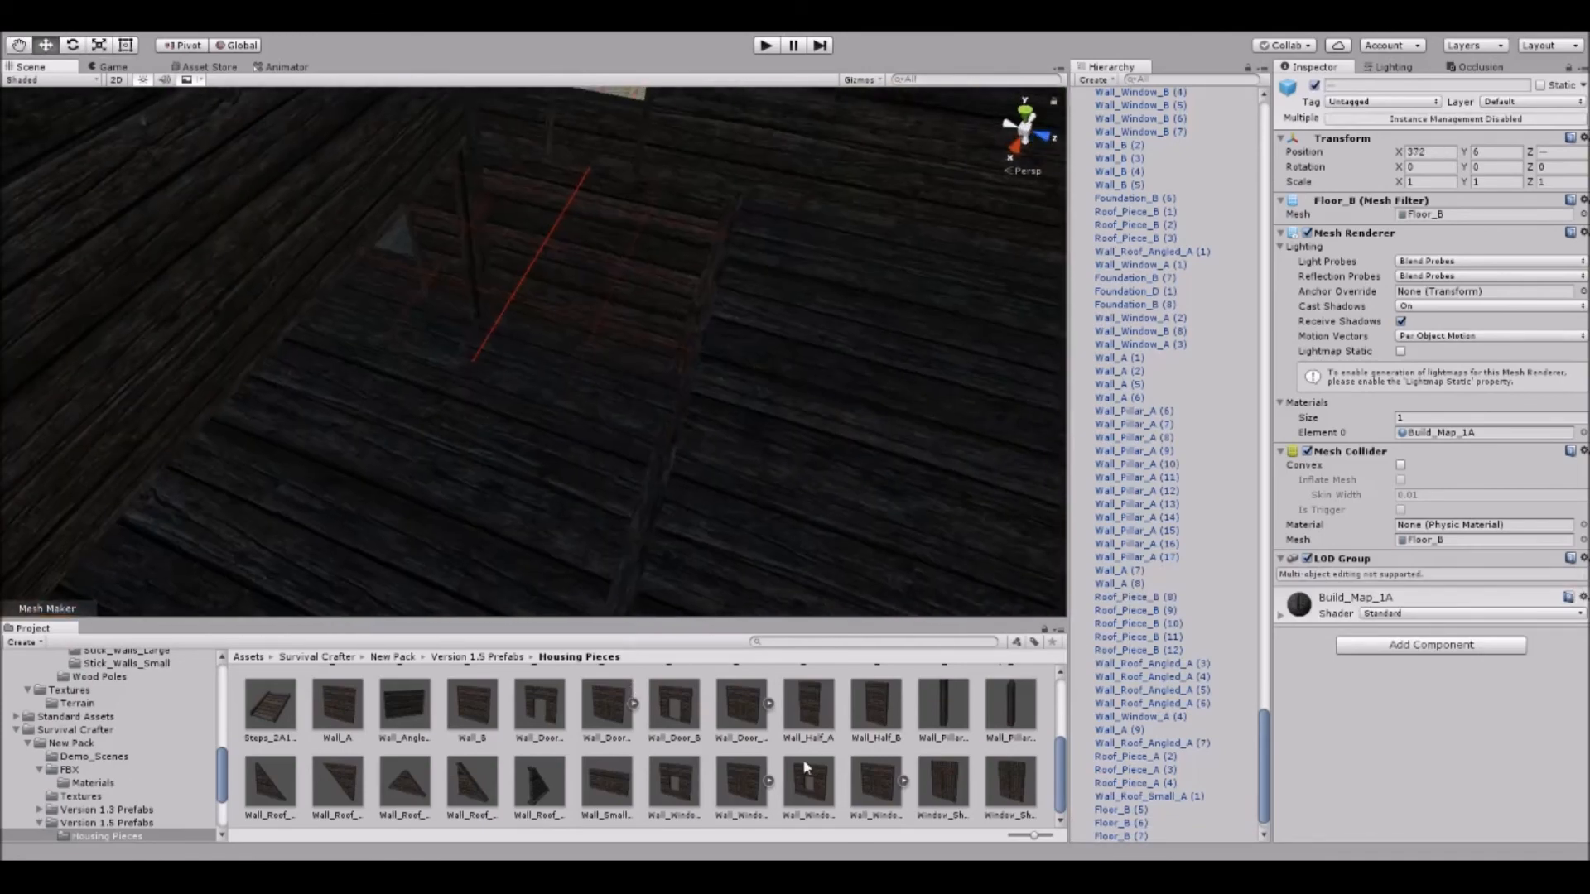
Place a Stairs_Wood_1B1_A_B in the upper floor's opening at 364, 2, 393 and rotate it to Y 90.
scroll(807, 769, "up", 2)
left_click_drag(884, 784, 575, 420)
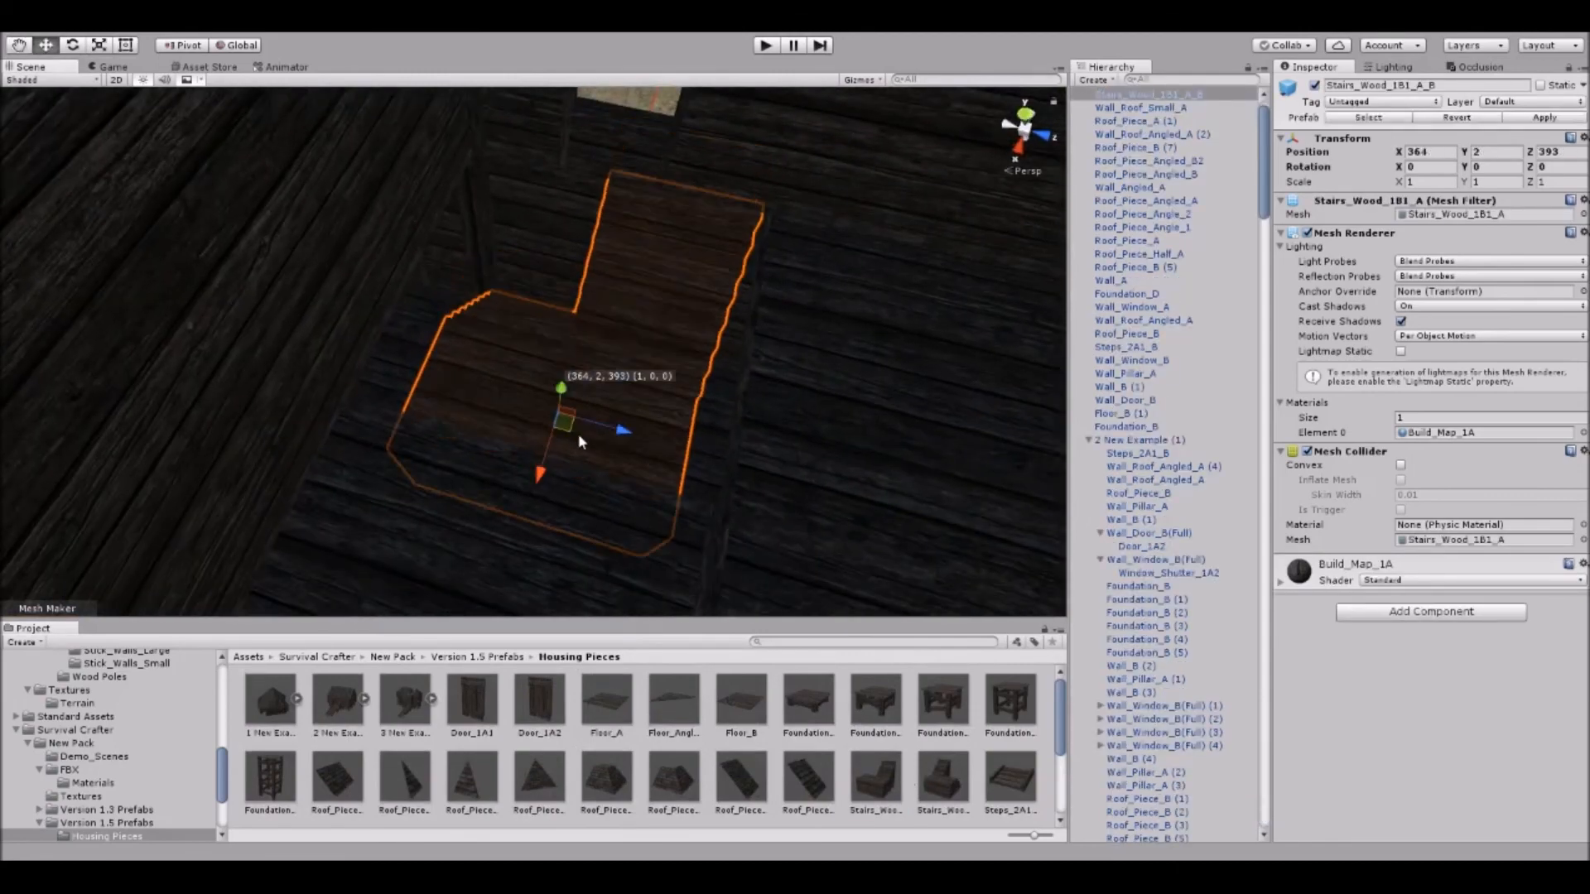
key("e")
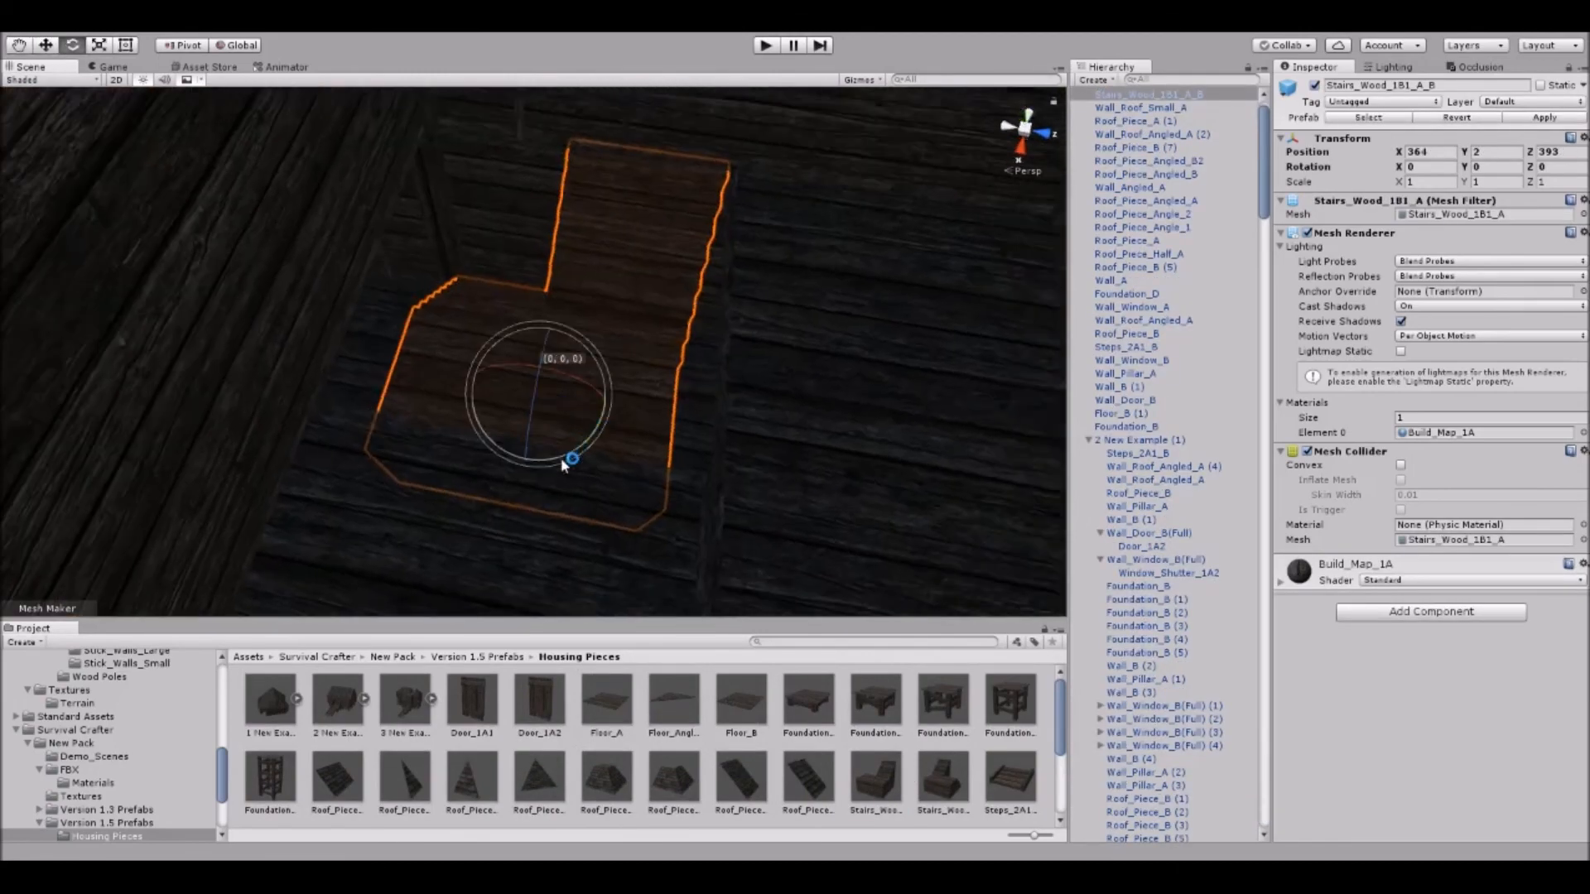
left_click_drag(547, 470, 334, 453)
left_click_drag(780, 383, 435, 369, "alt")
right_click_drag(432, 363, 584, 391)
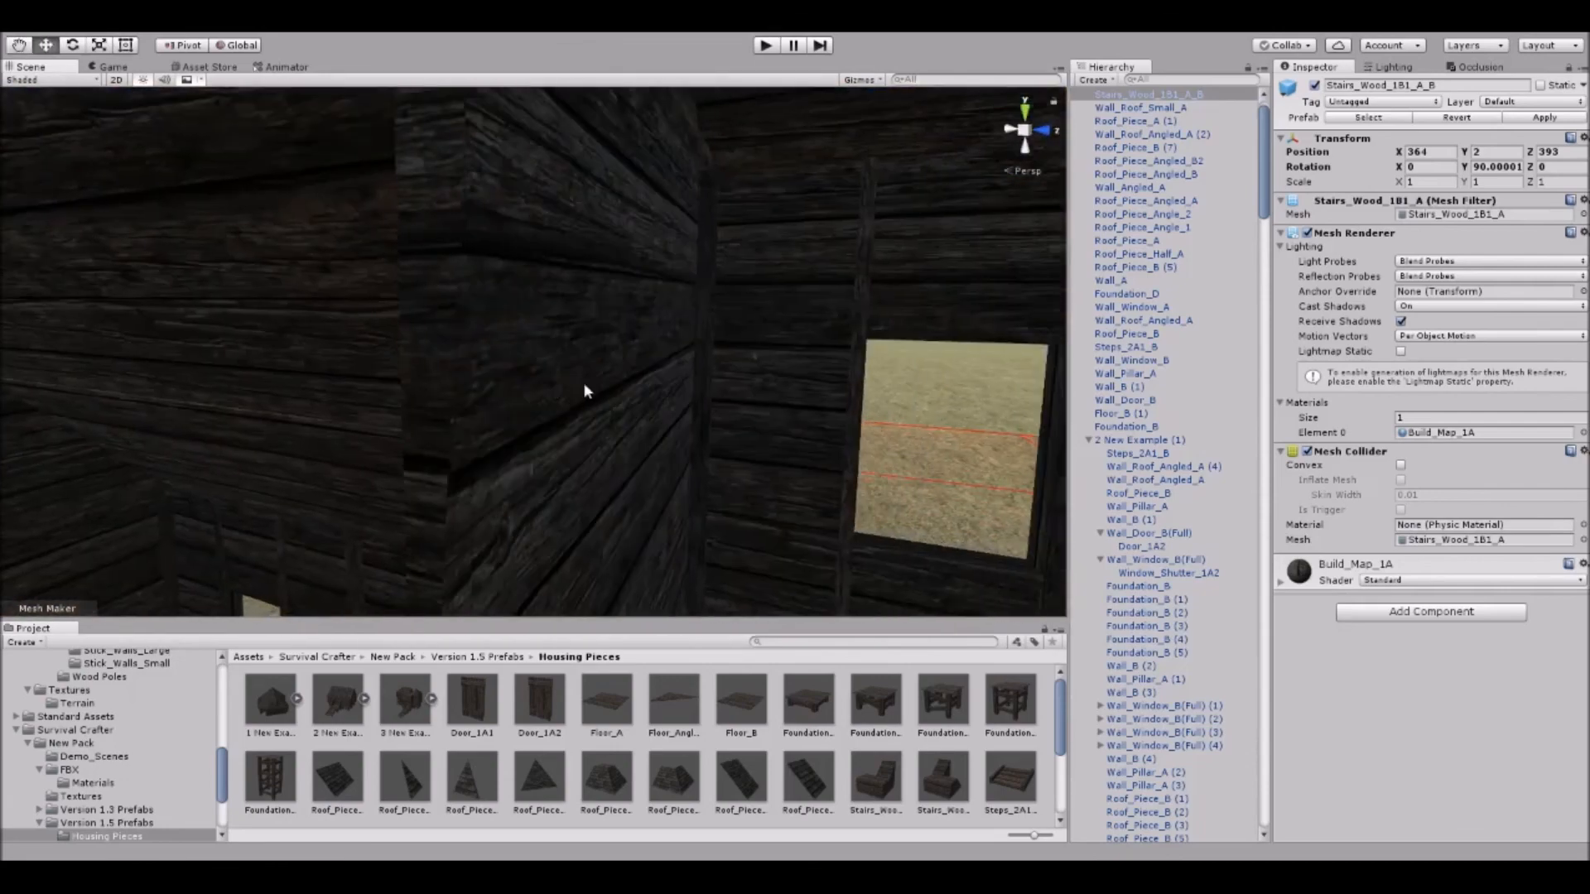
key("f")
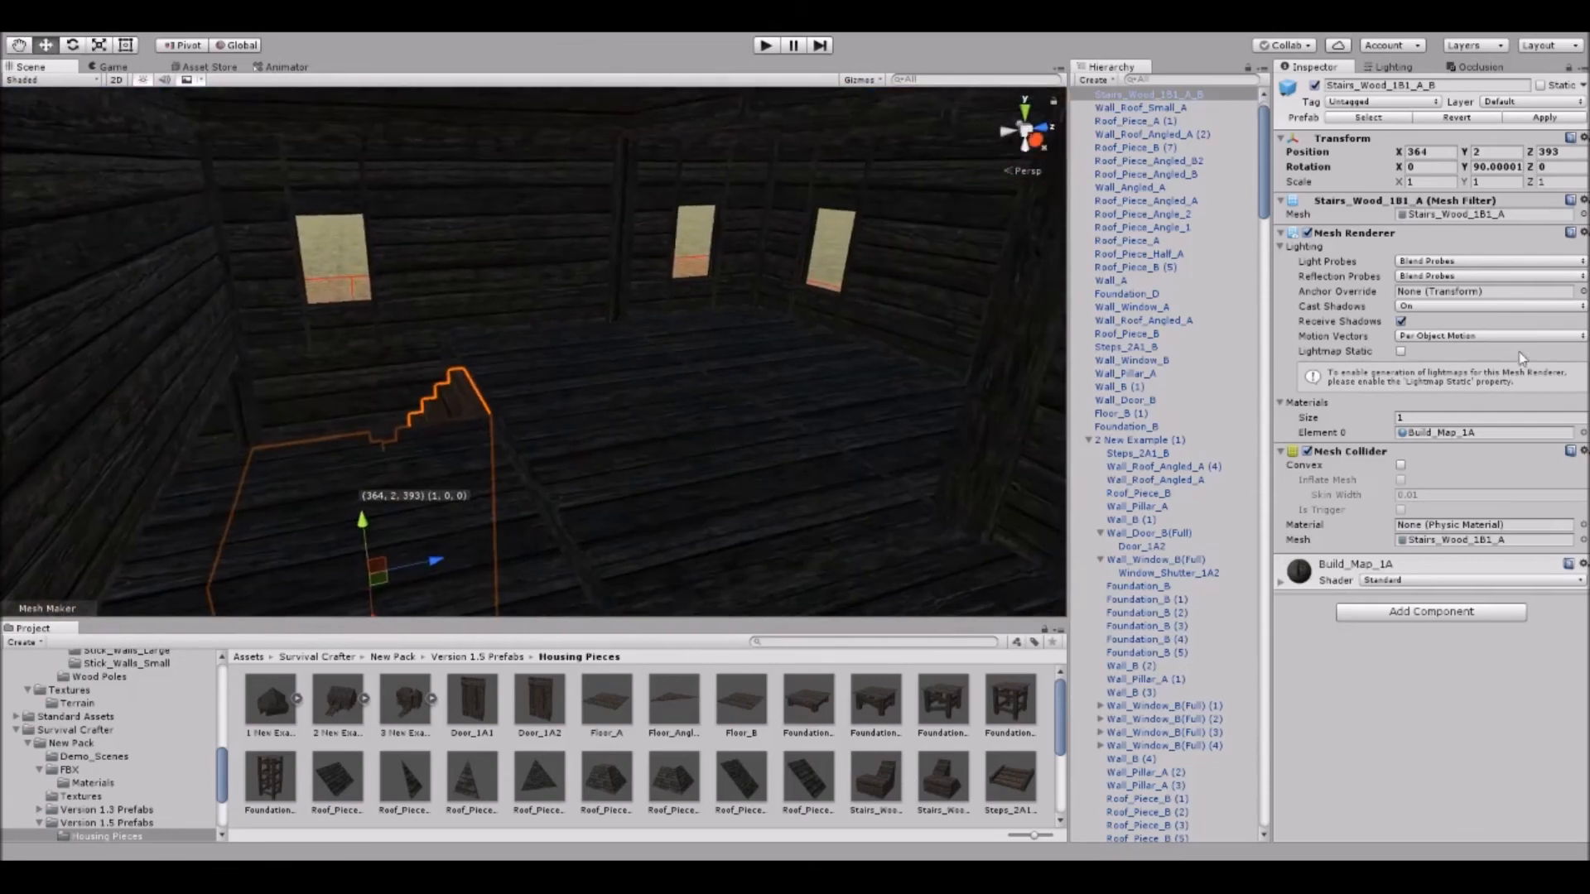
Add a point light and position it in the upper storey at about 367.9, 8.4, 396.3.
left_click(771, 749)
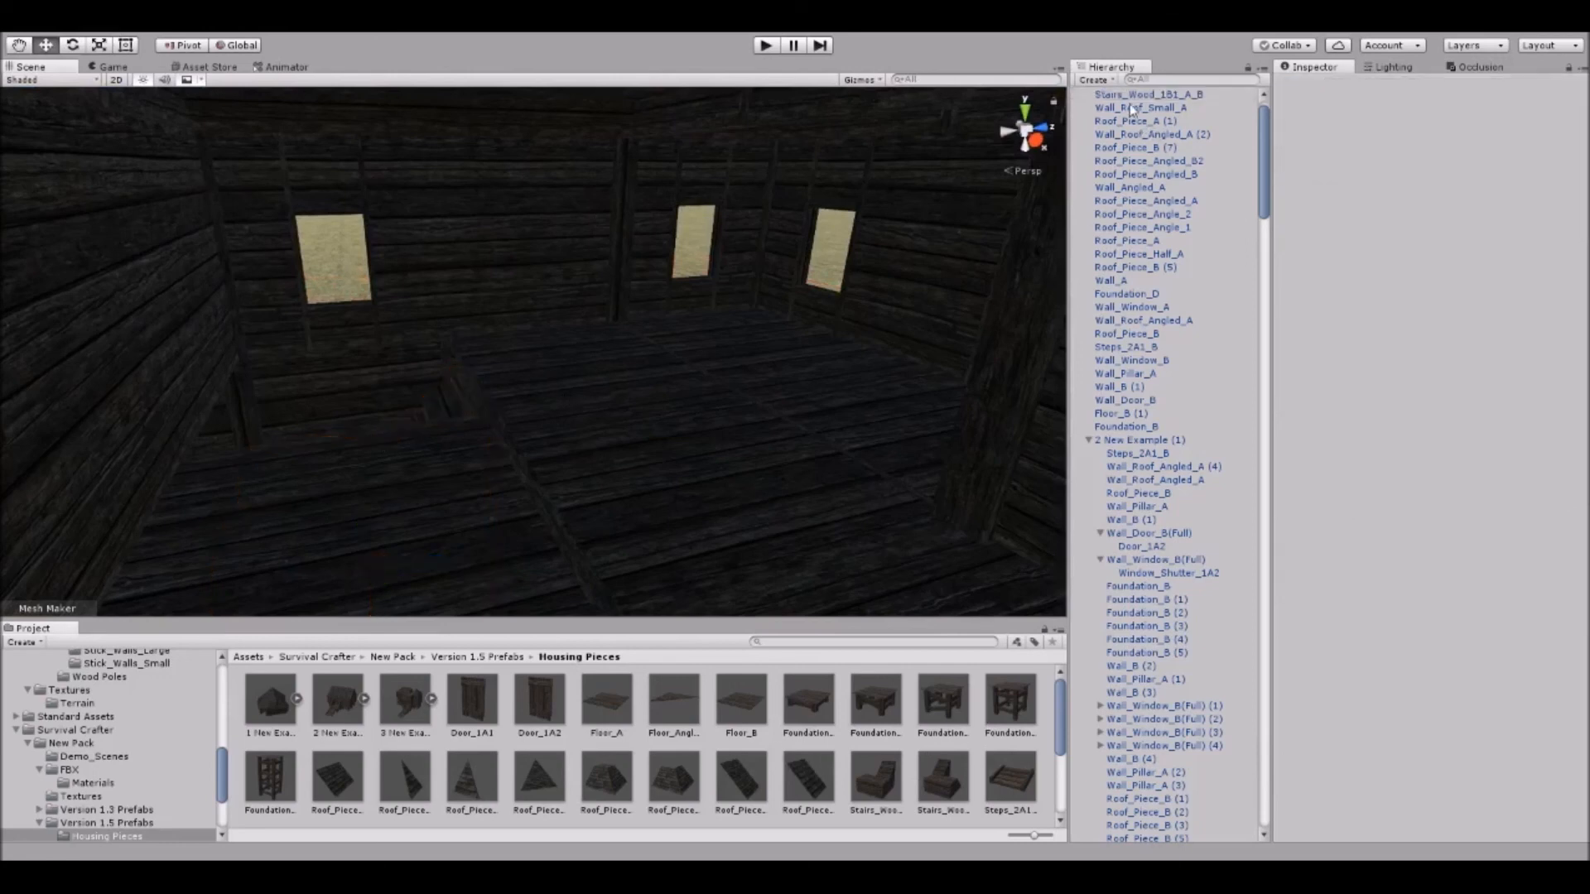
left_click(1306, 201)
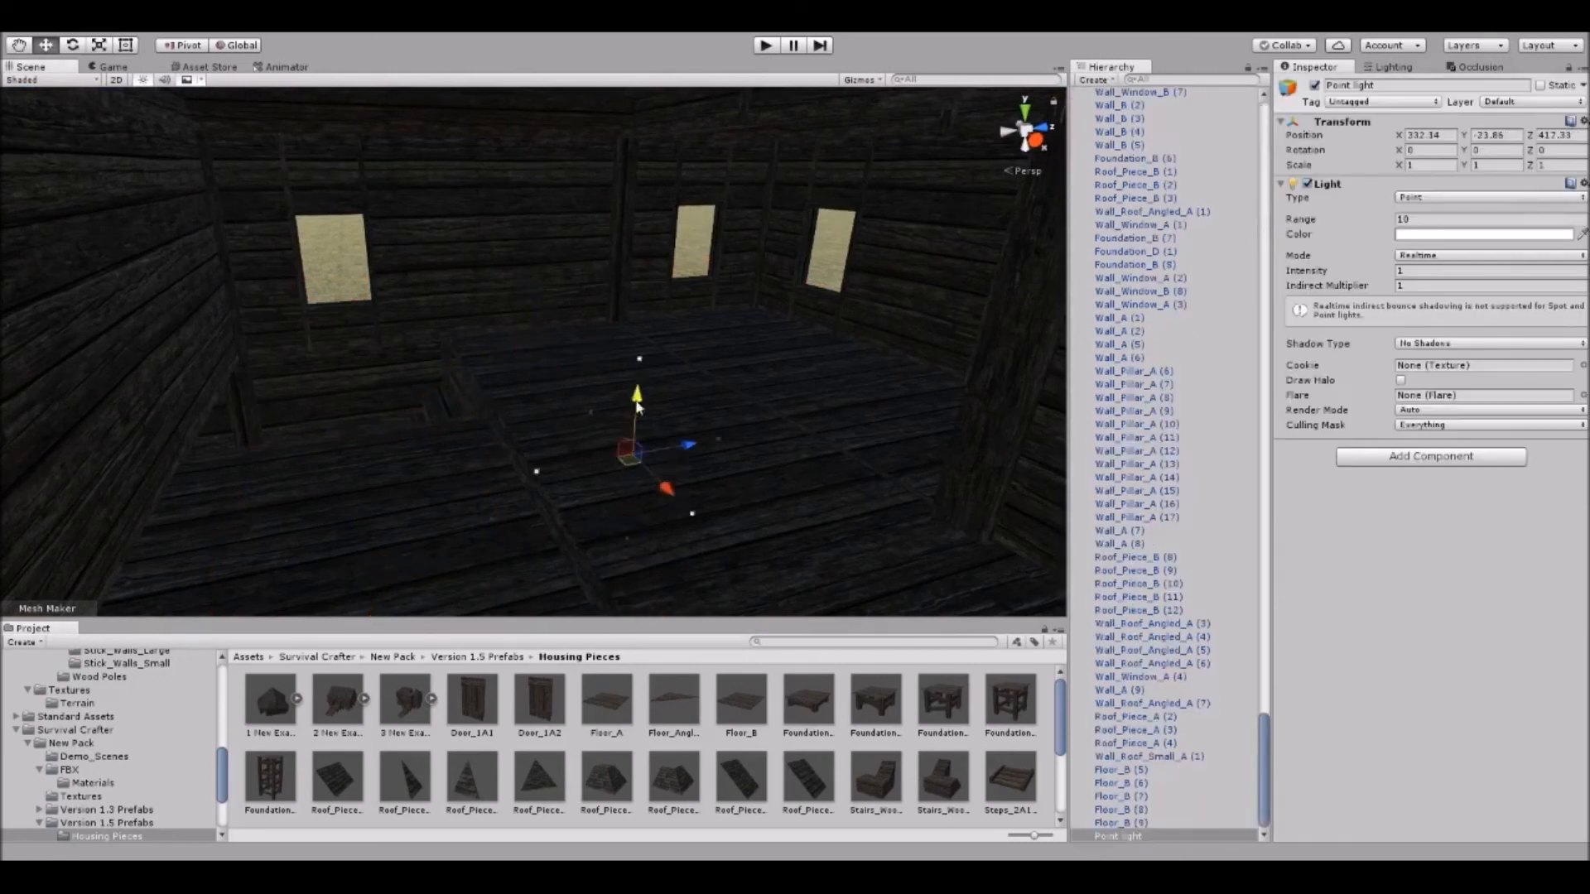
left_click_drag(646, 290, 629, 509)
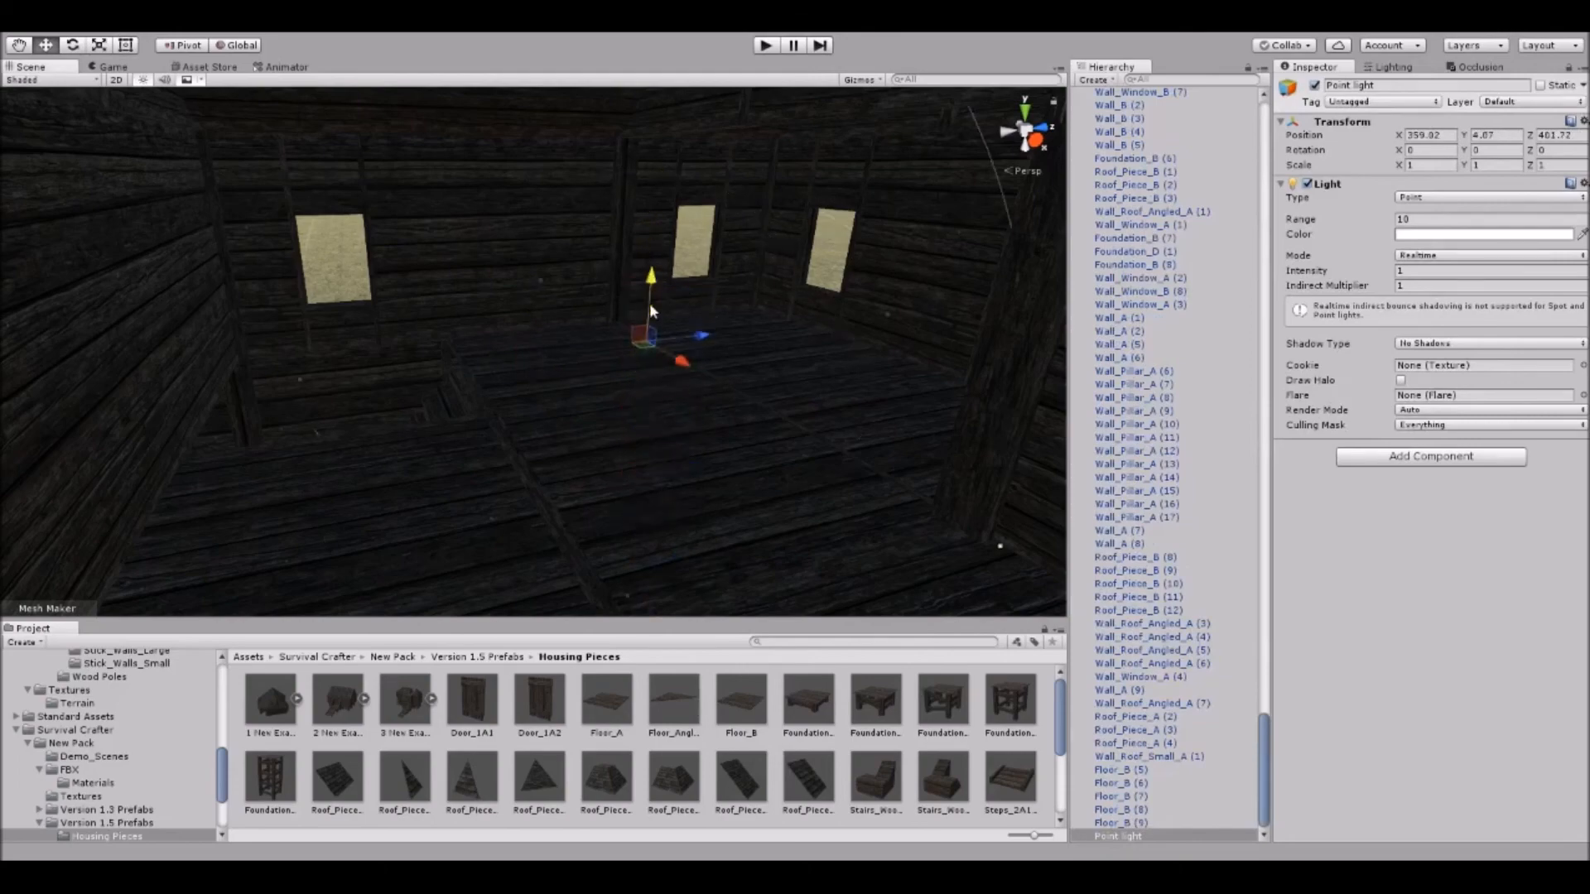
left_click_drag(653, 290, 636, 218)
right_click_drag(636, 218, 608, 175)
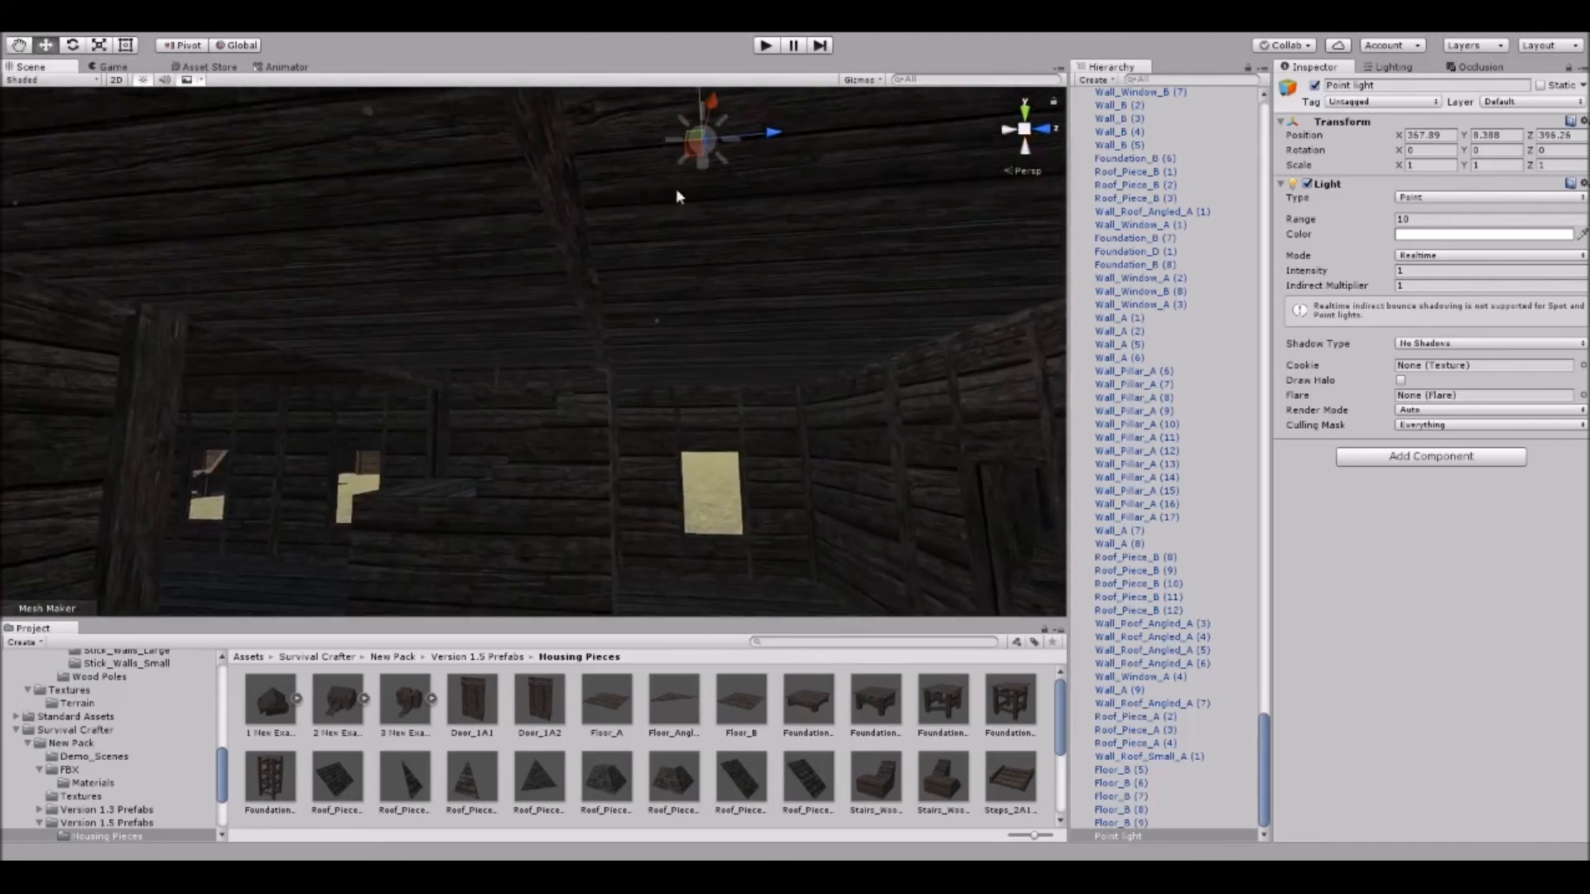
Duplicate the point light, lower the copy into the ground floor, and check the lit house from outside.
key("ctrl+d")
left_click_drag(689, 151, 696, 465)
right_click_drag(727, 371, 675, 489)
left_click_drag(792, 335, 582, 404)
right_click_drag(578, 404, 523, 301)
scroll(608, 411, "down", 8)
scroll(608, 411, "down", 3)
left_click(501, 204)
scroll(502, 204, "up", 2)
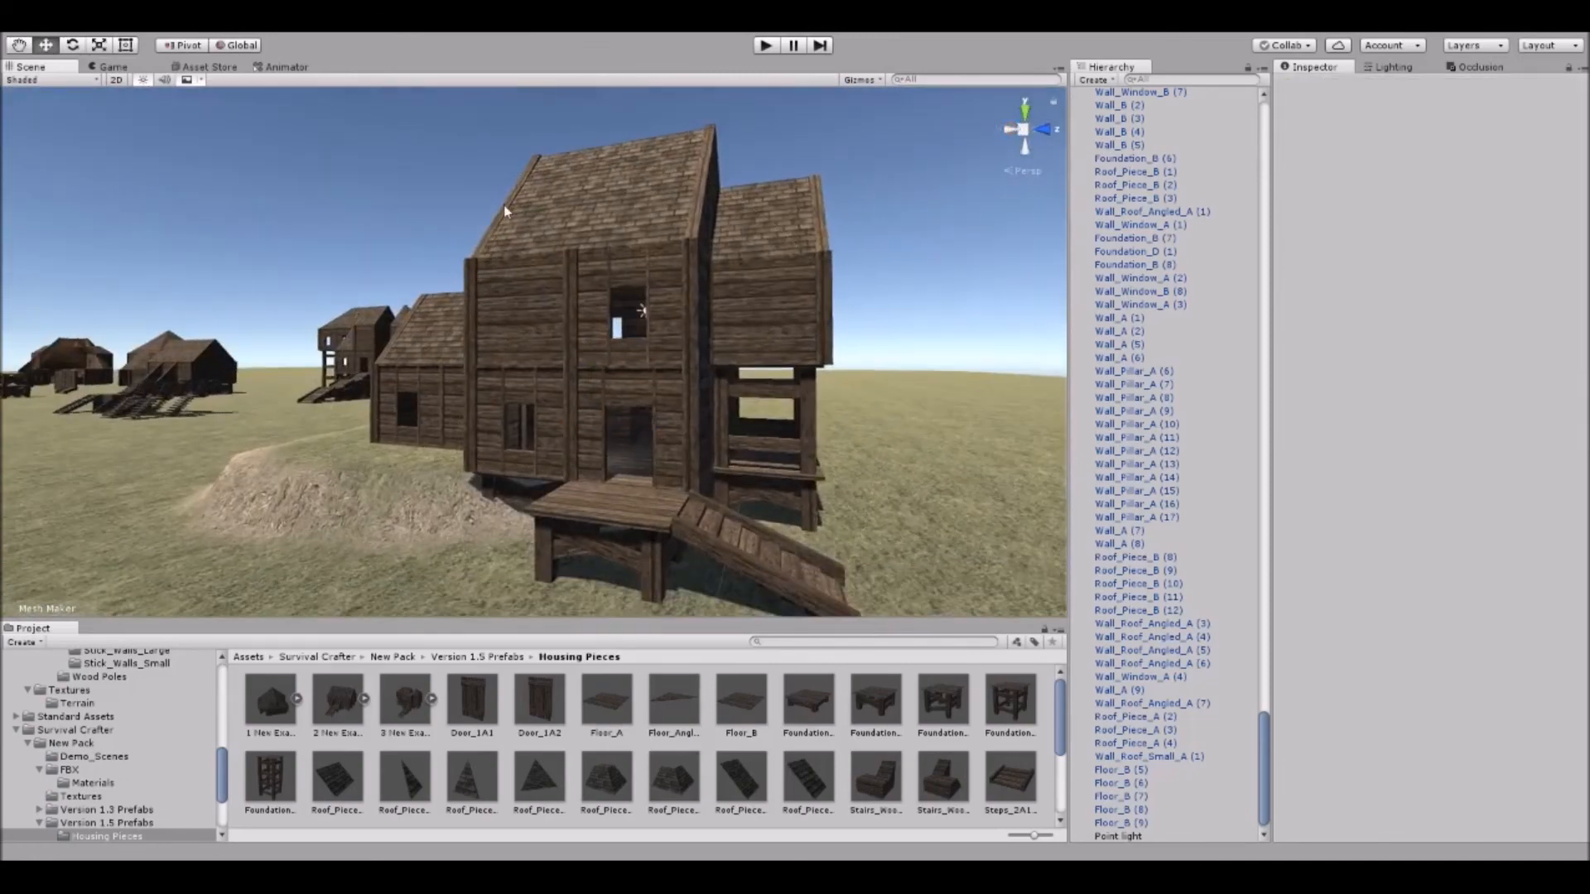
Run the scene in Play mode and walk past the example buildings to the new house on the mound.
left_click(766, 46)
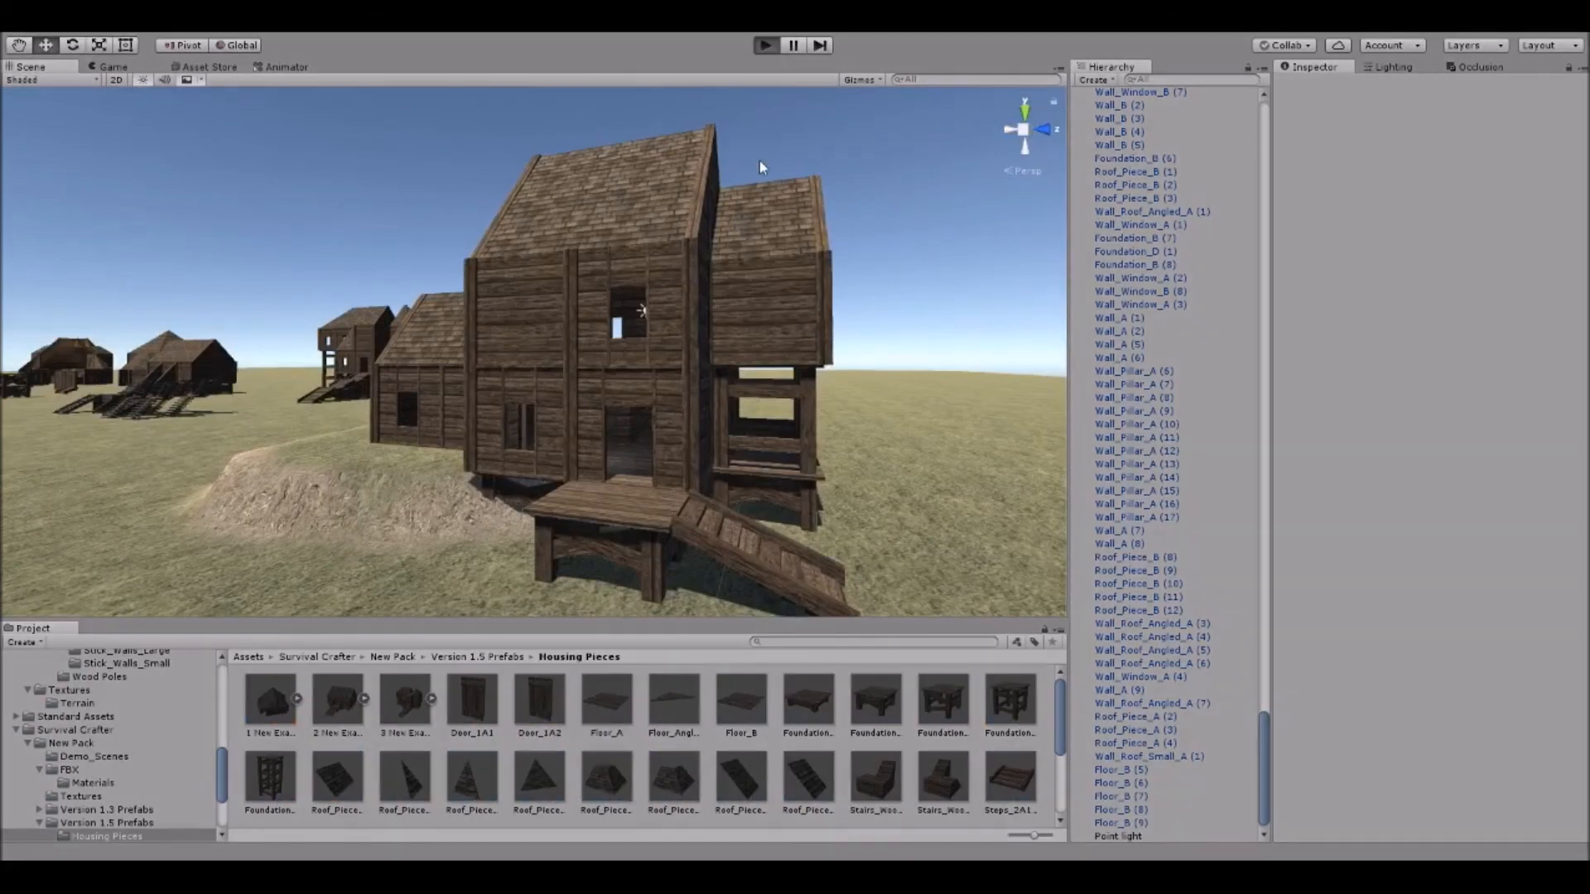
key("w")
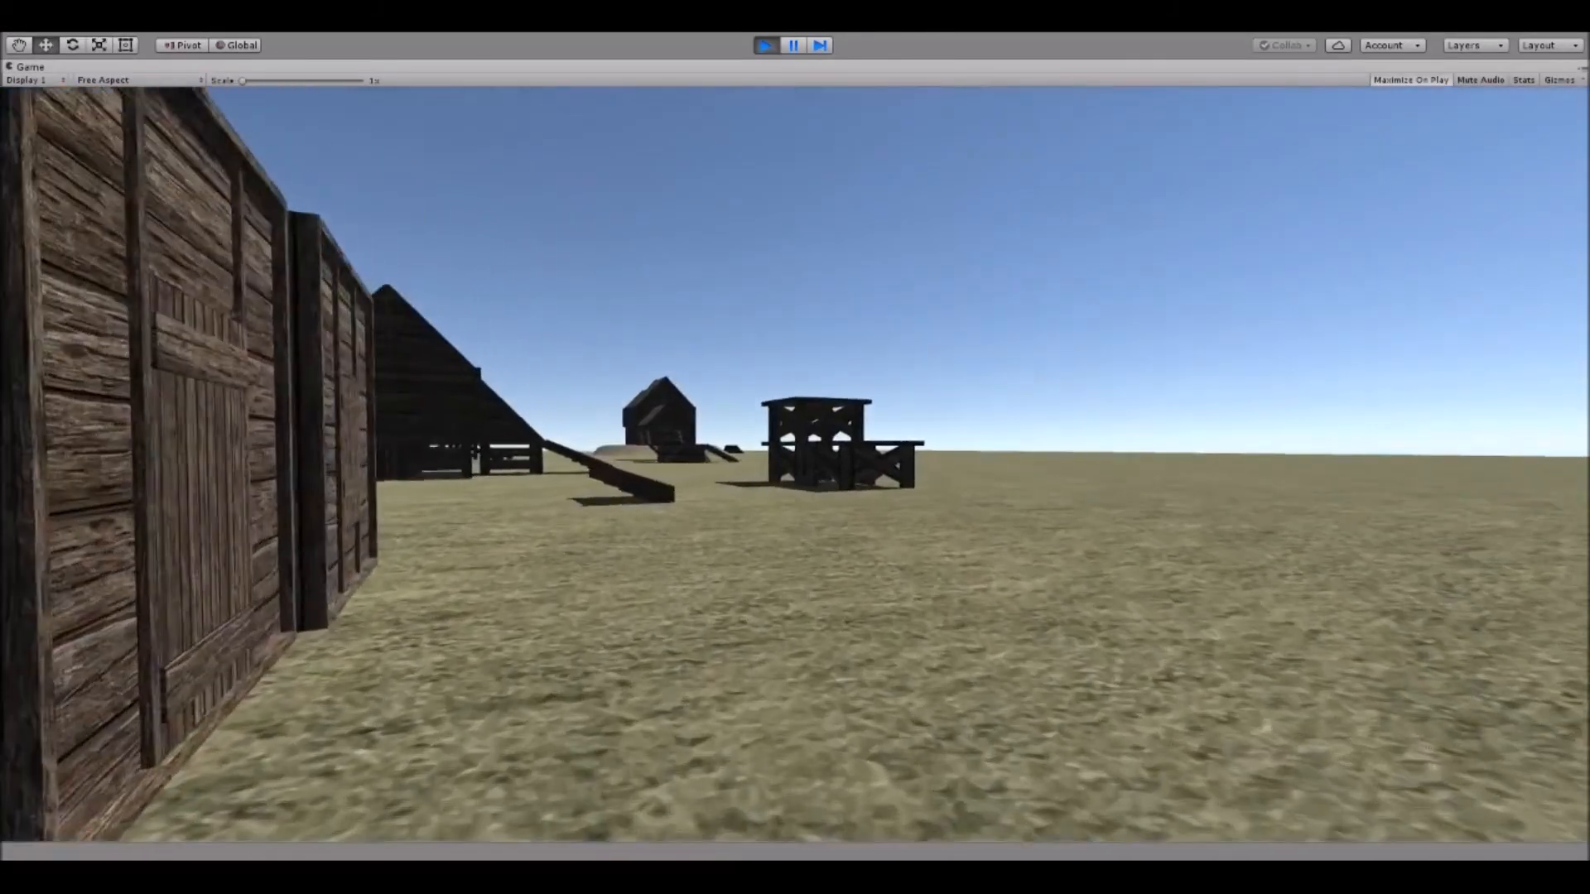
key("w")
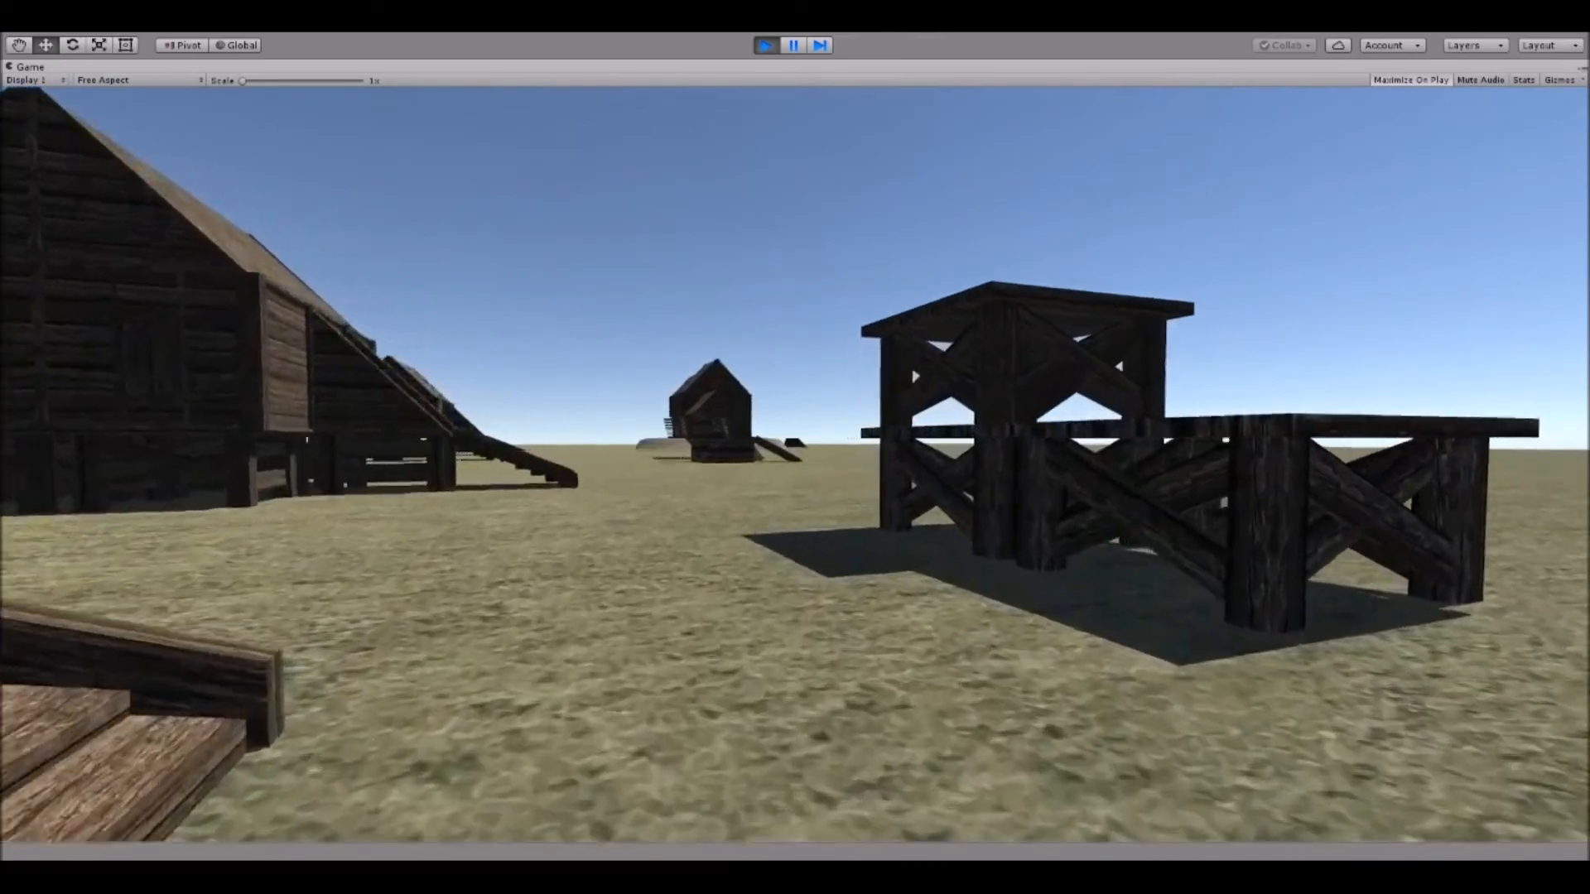
key("w")
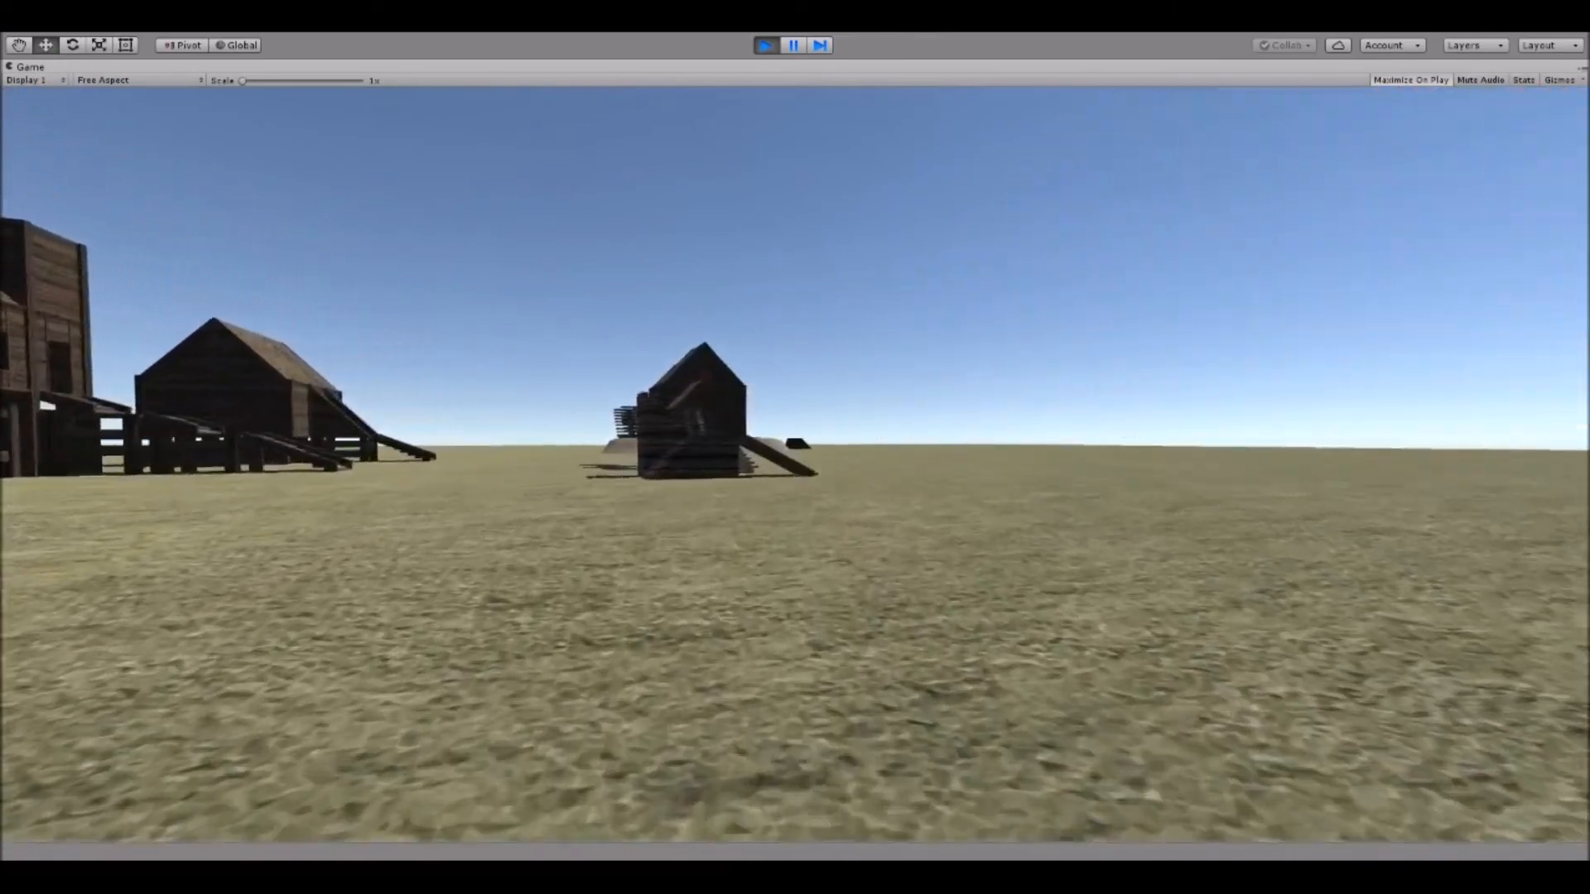
key("w")
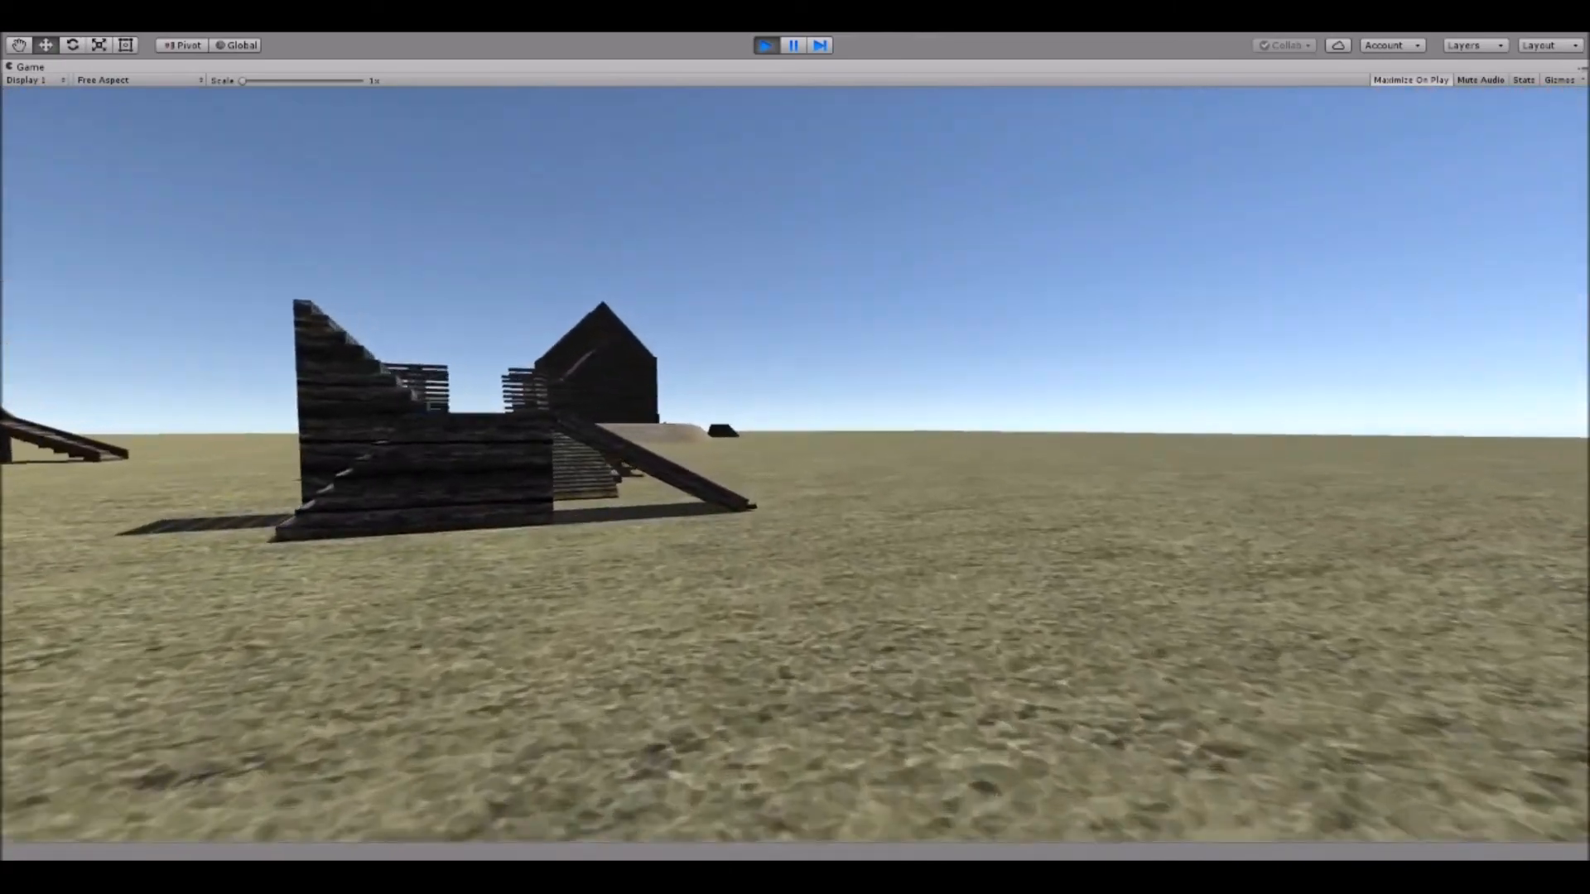
key("w")
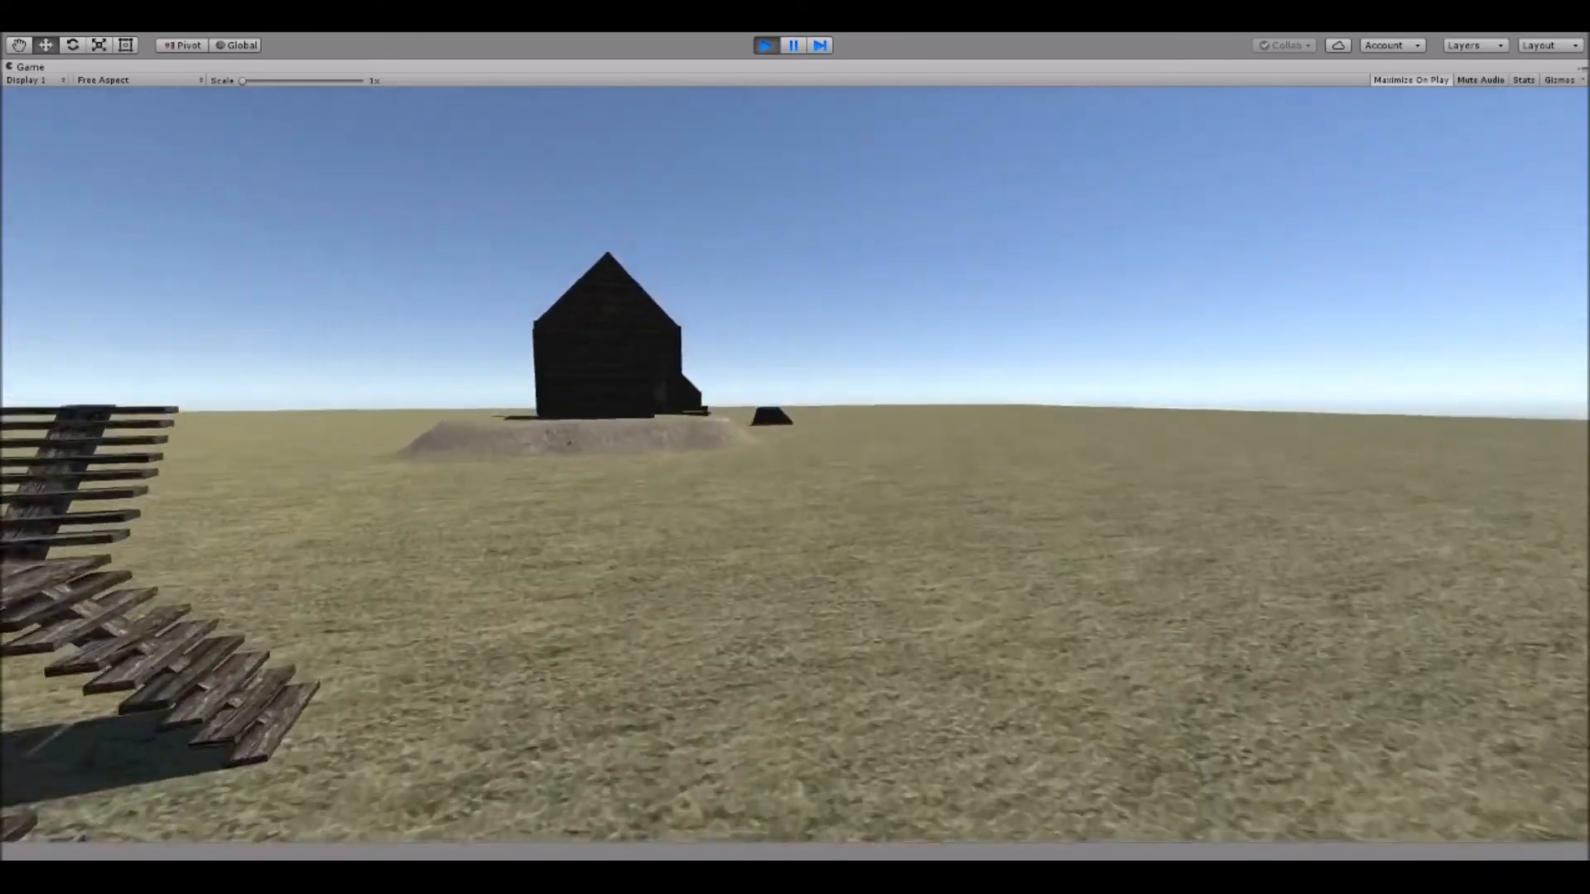
key("w")
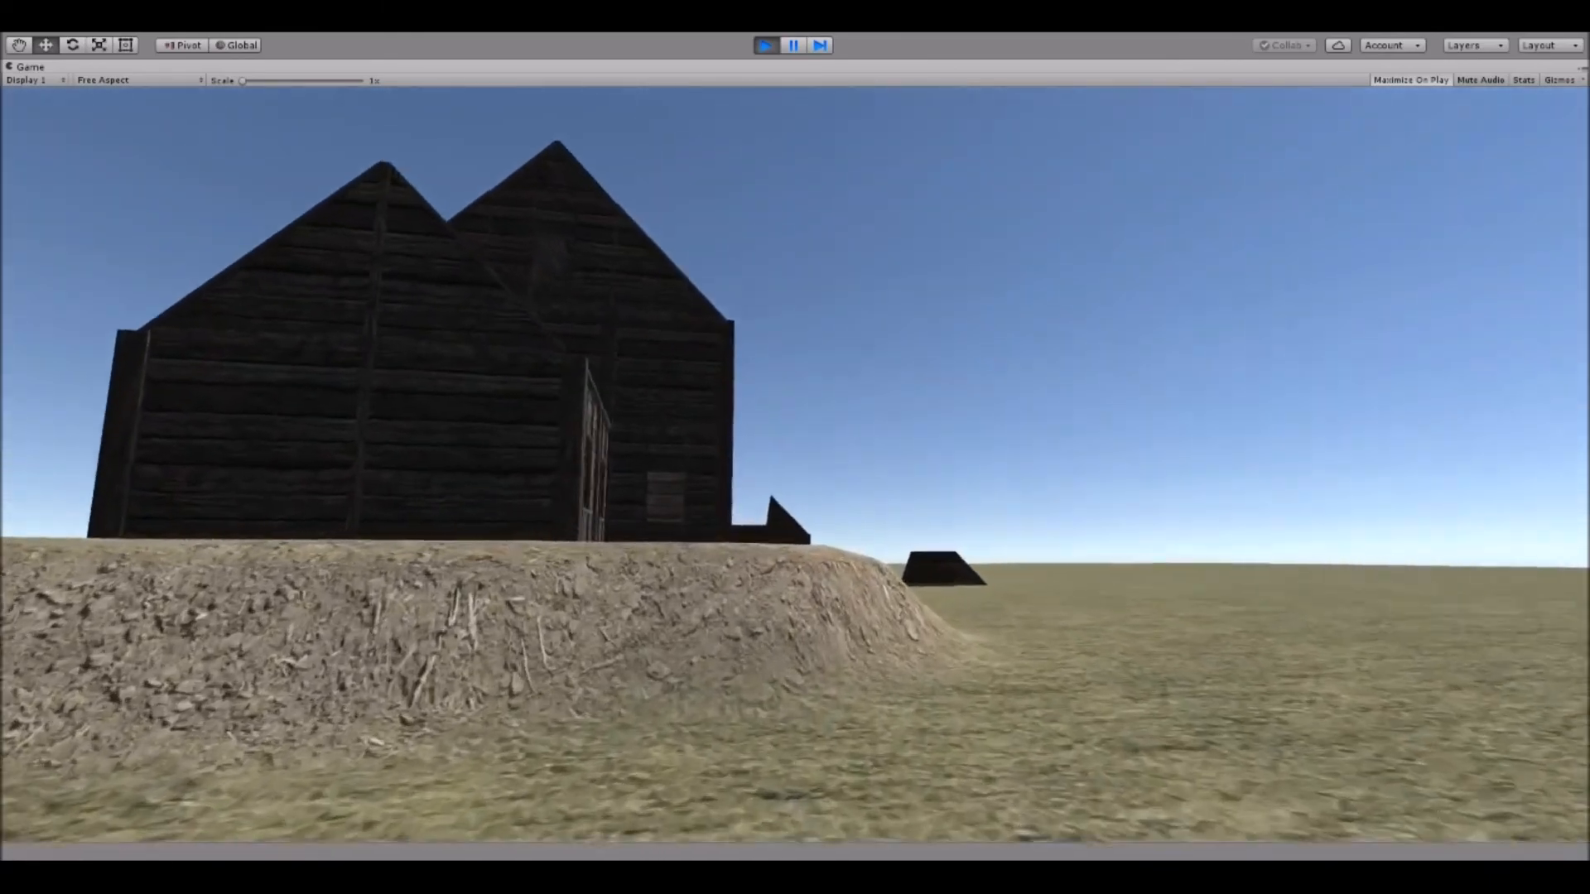
Walk up the mound and inspect the new house's side walls and window openings from close range.
key("w")
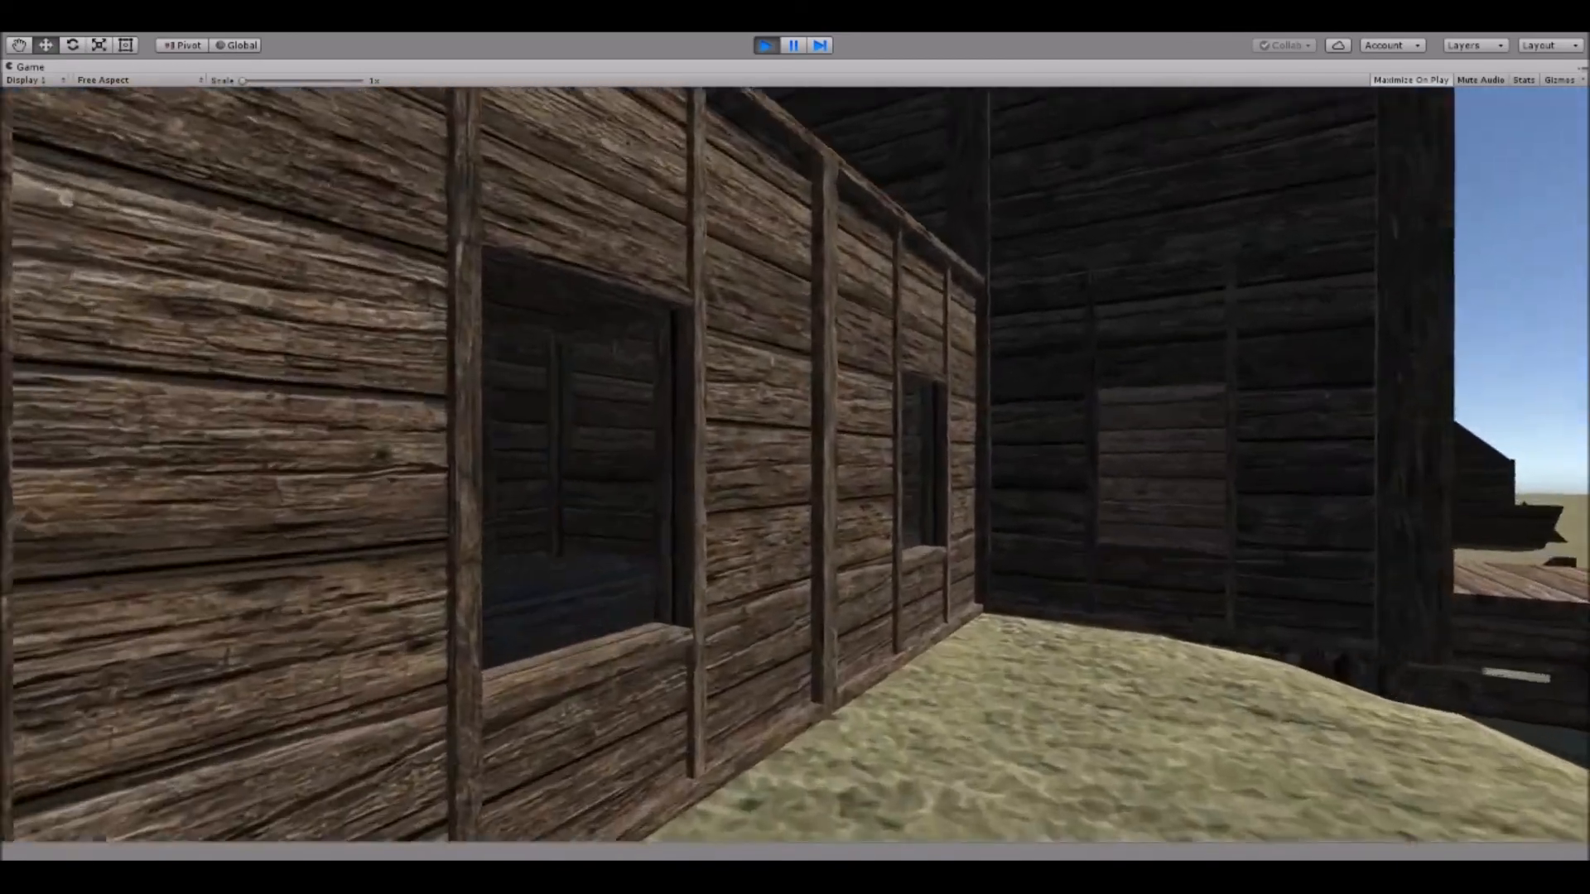
key("w")
key("s")
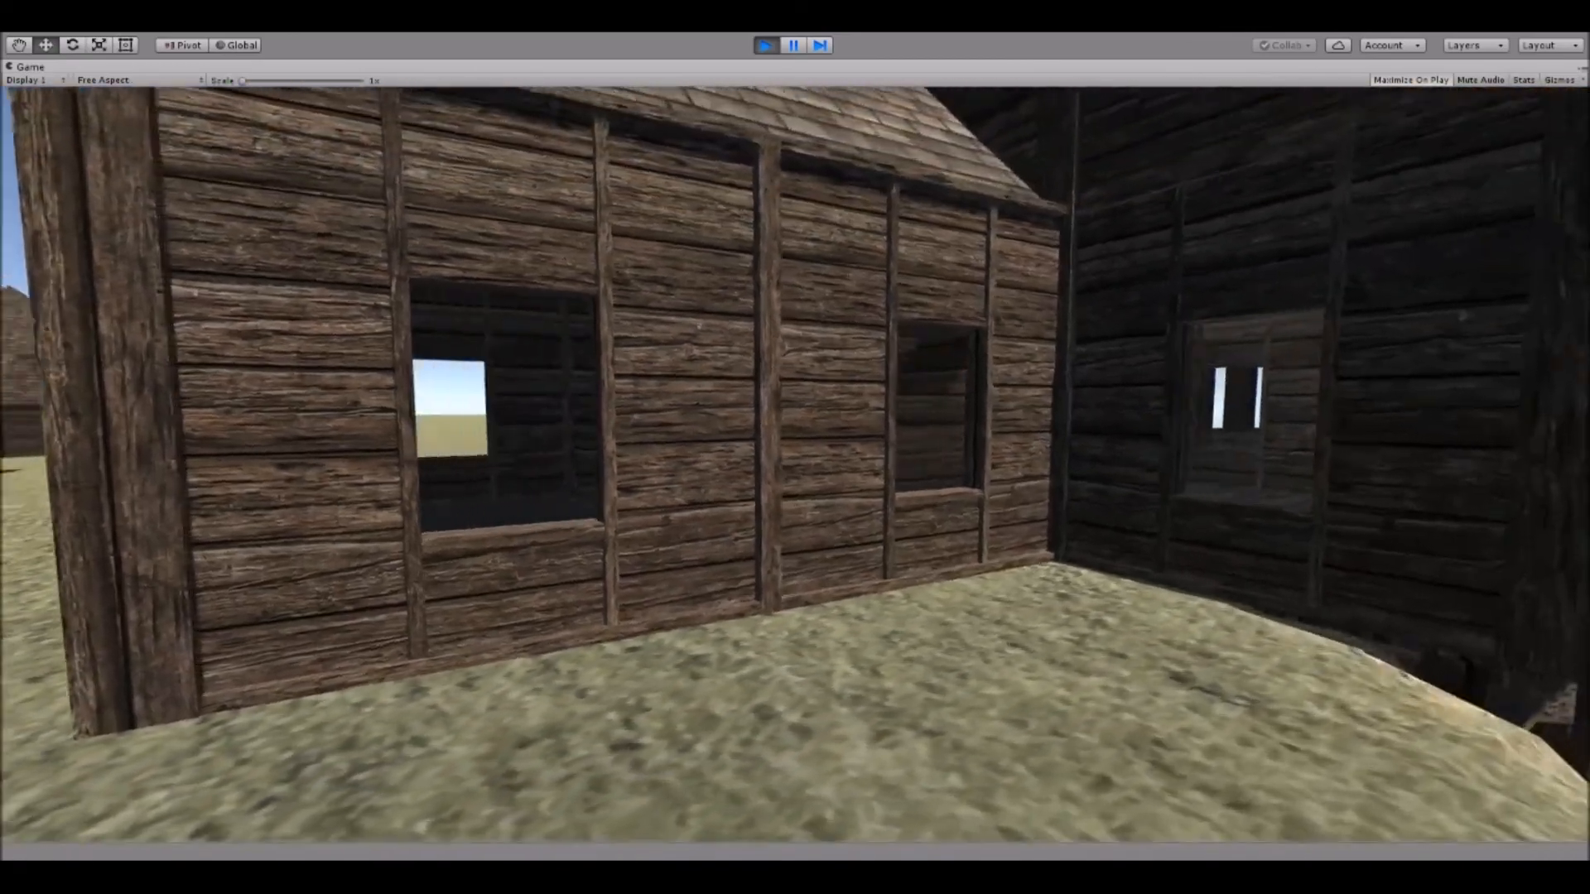
key("w")
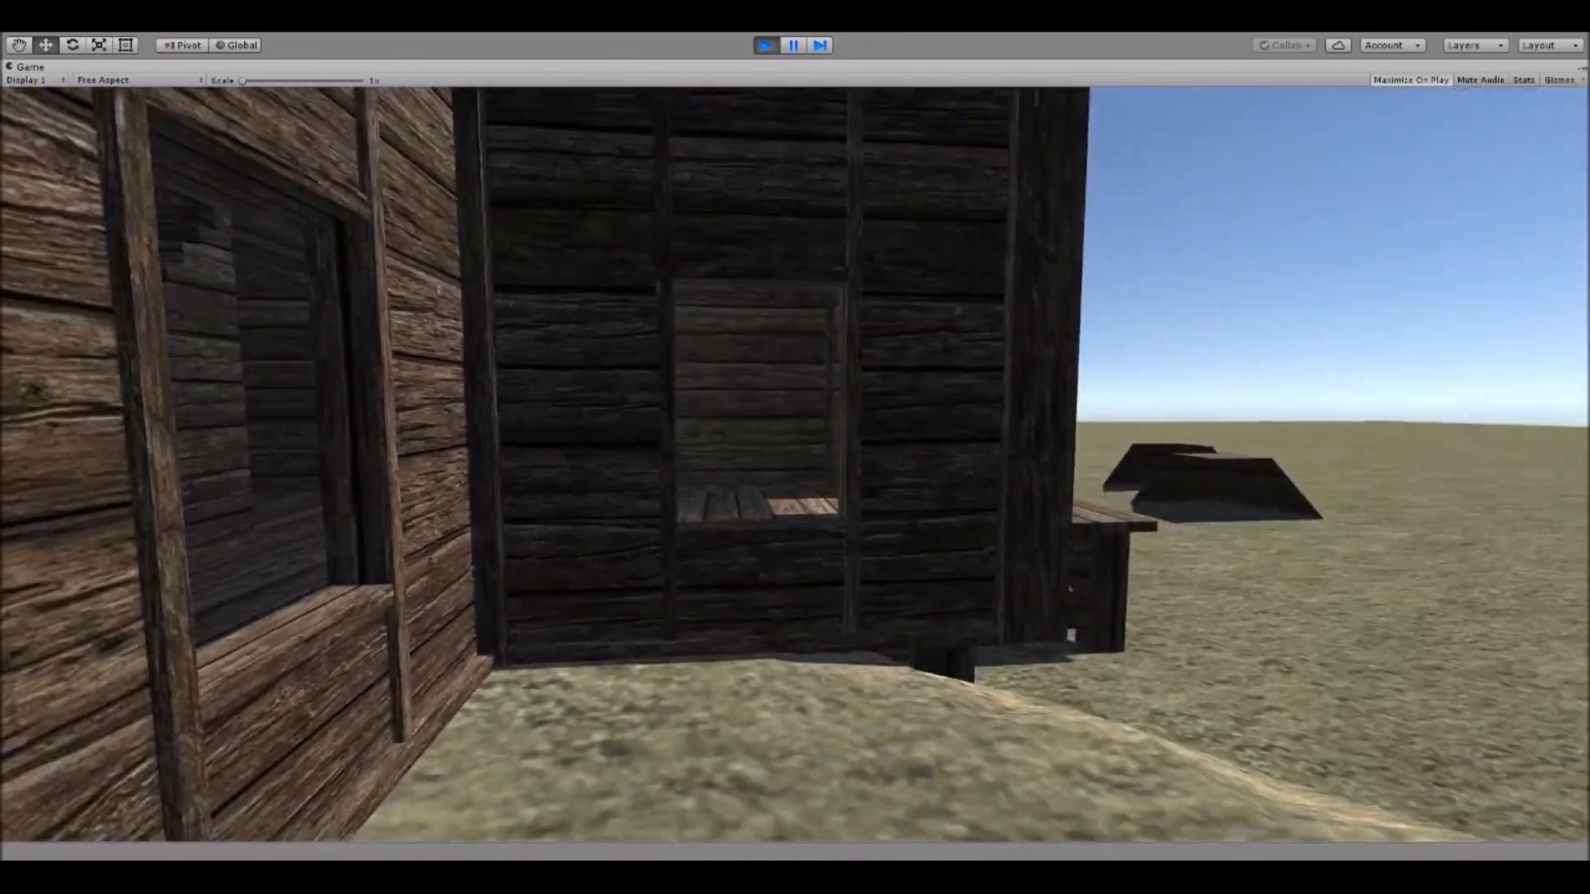
key("d")
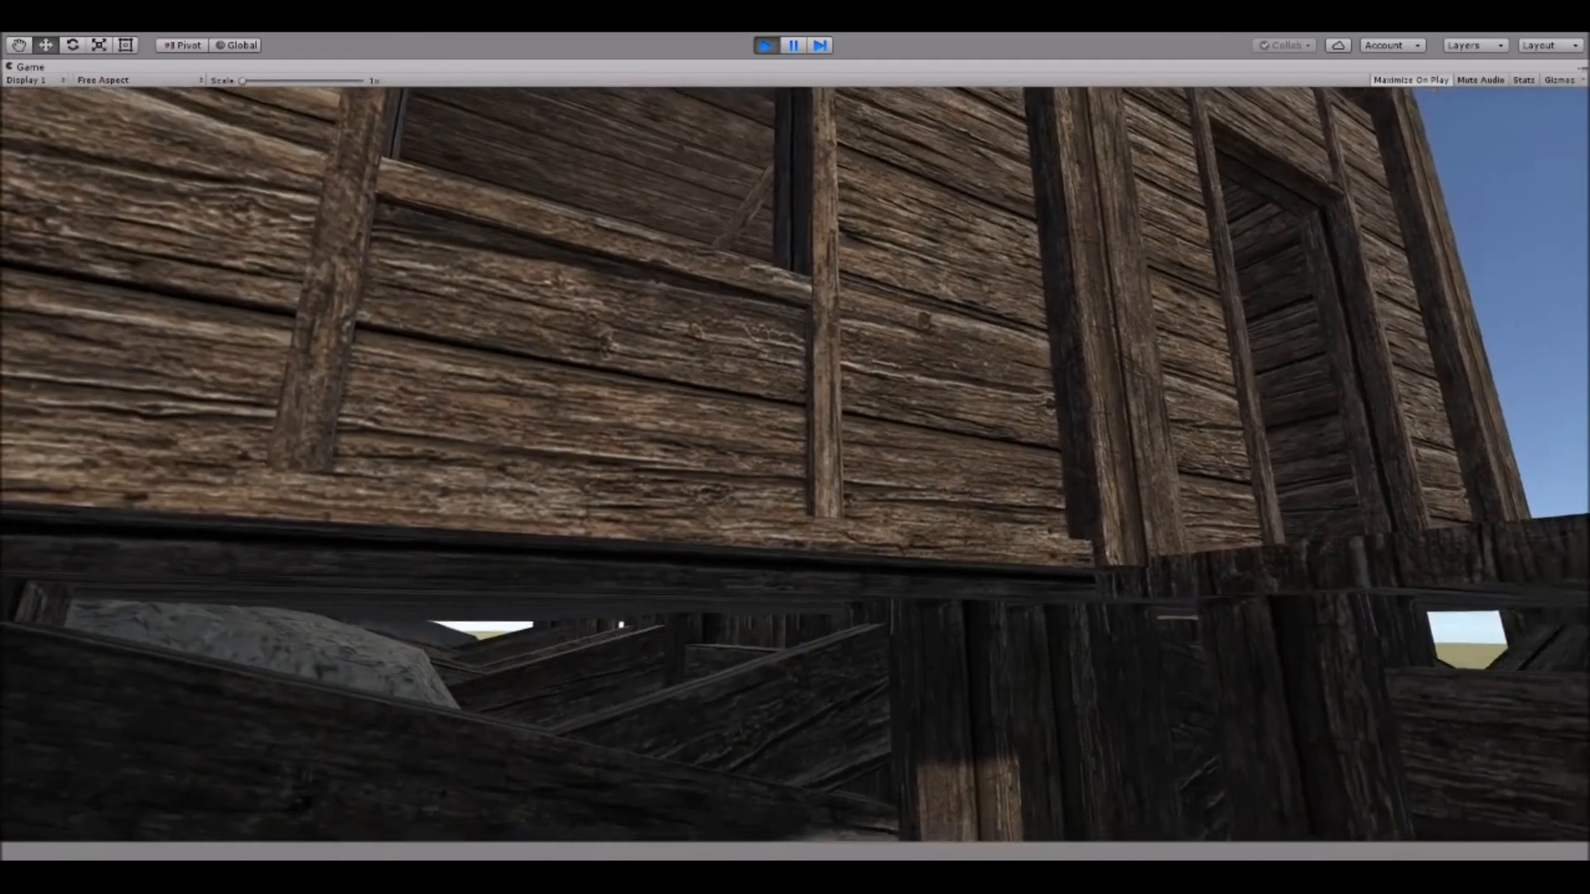
Back away from the house and circle around its exterior to view the raised foundation, entrance stairs and front facade.
key("s")
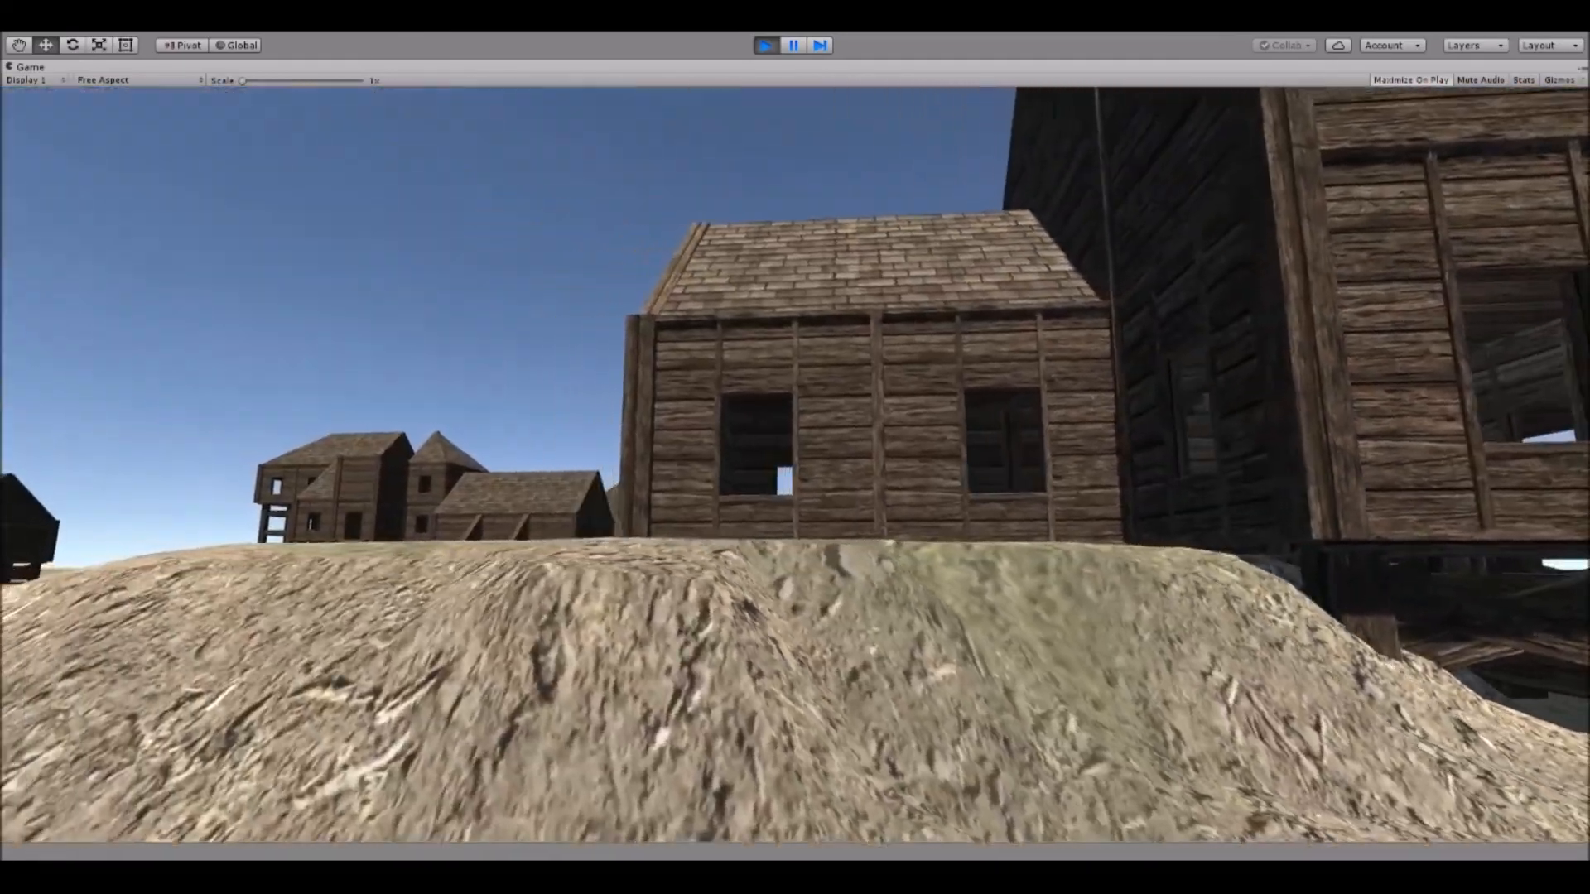
key("s")
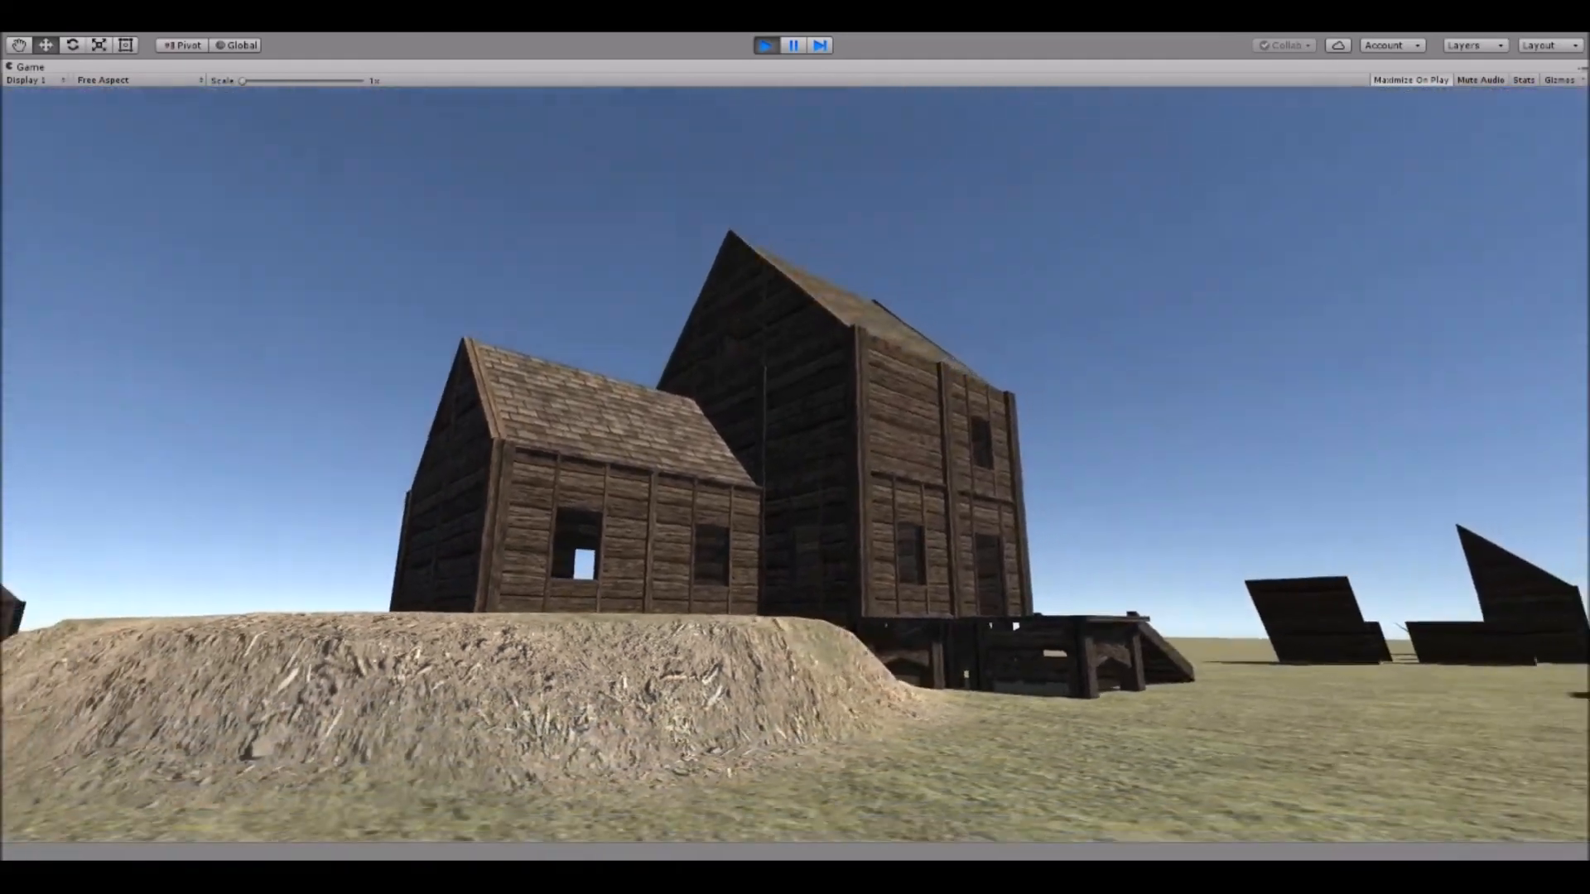
key("w")
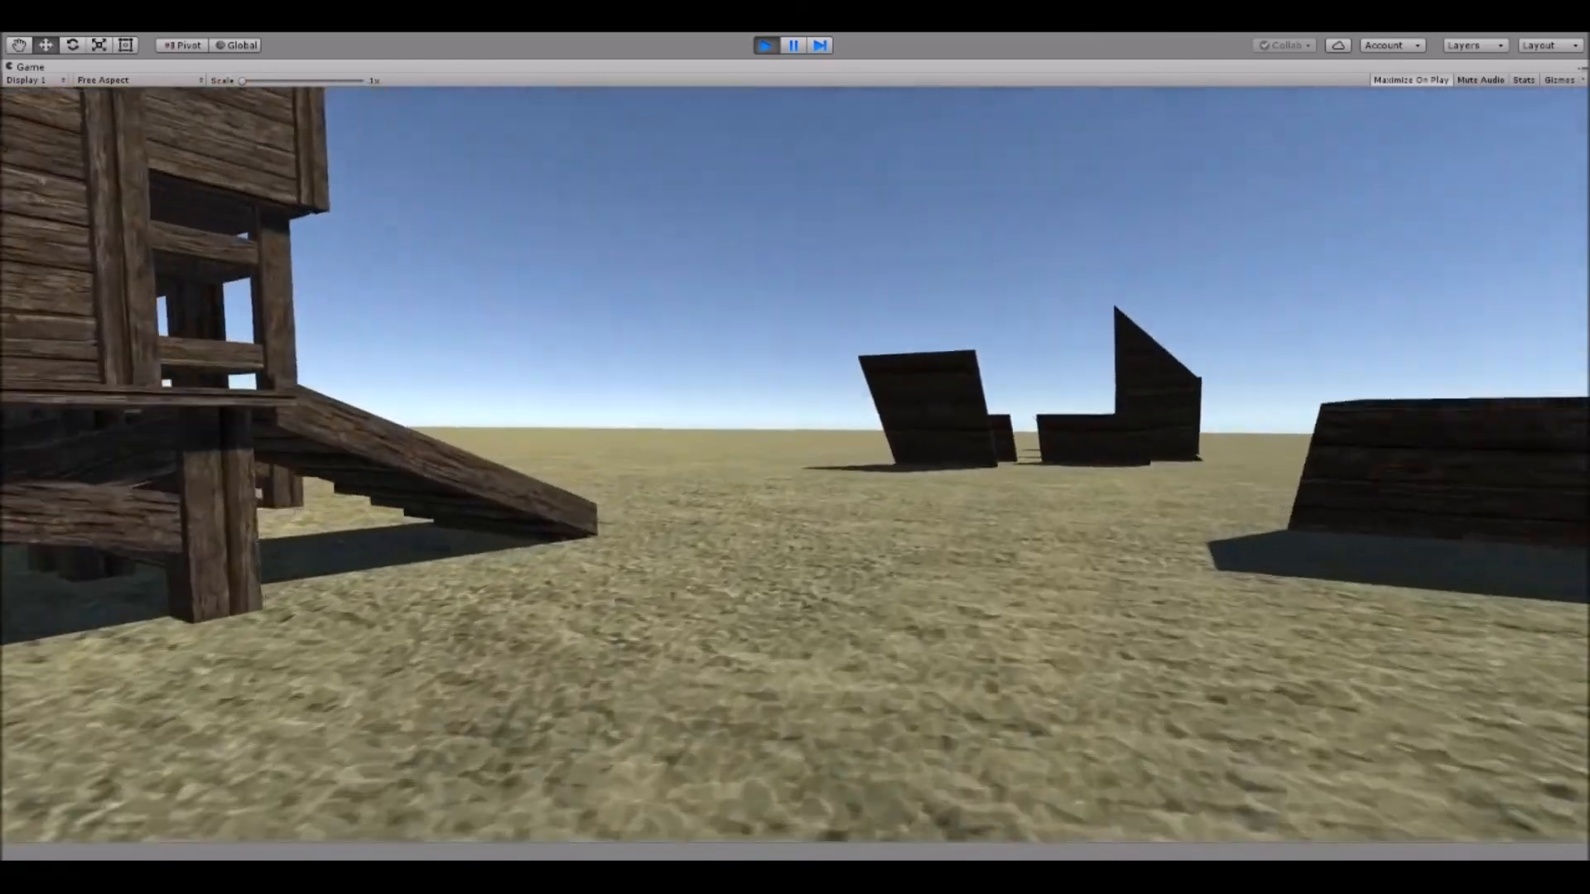
key("w")
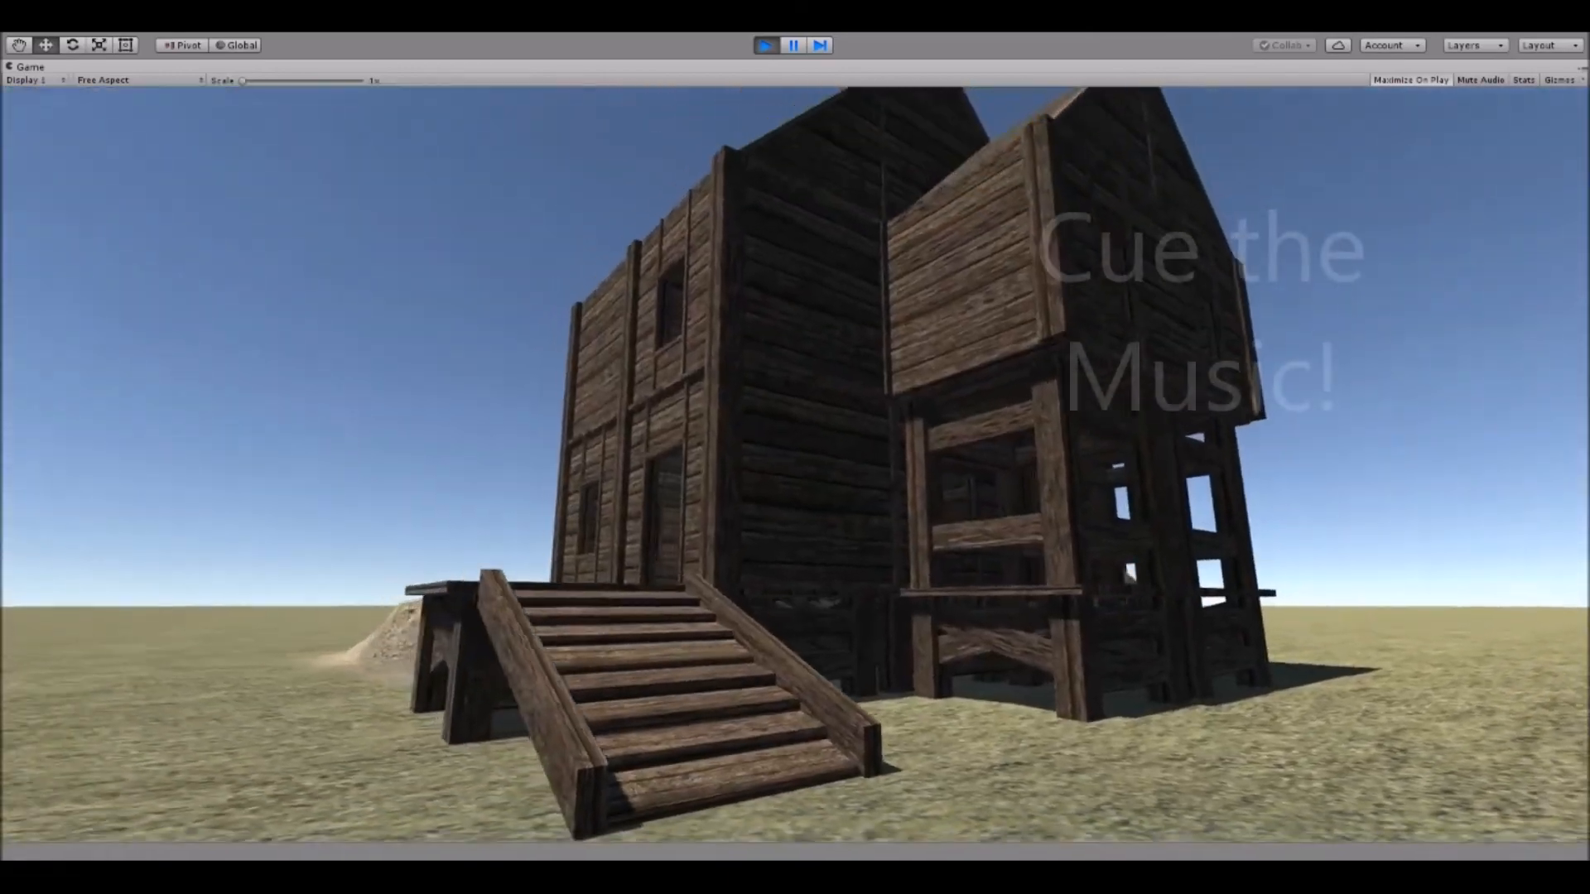
key("a")
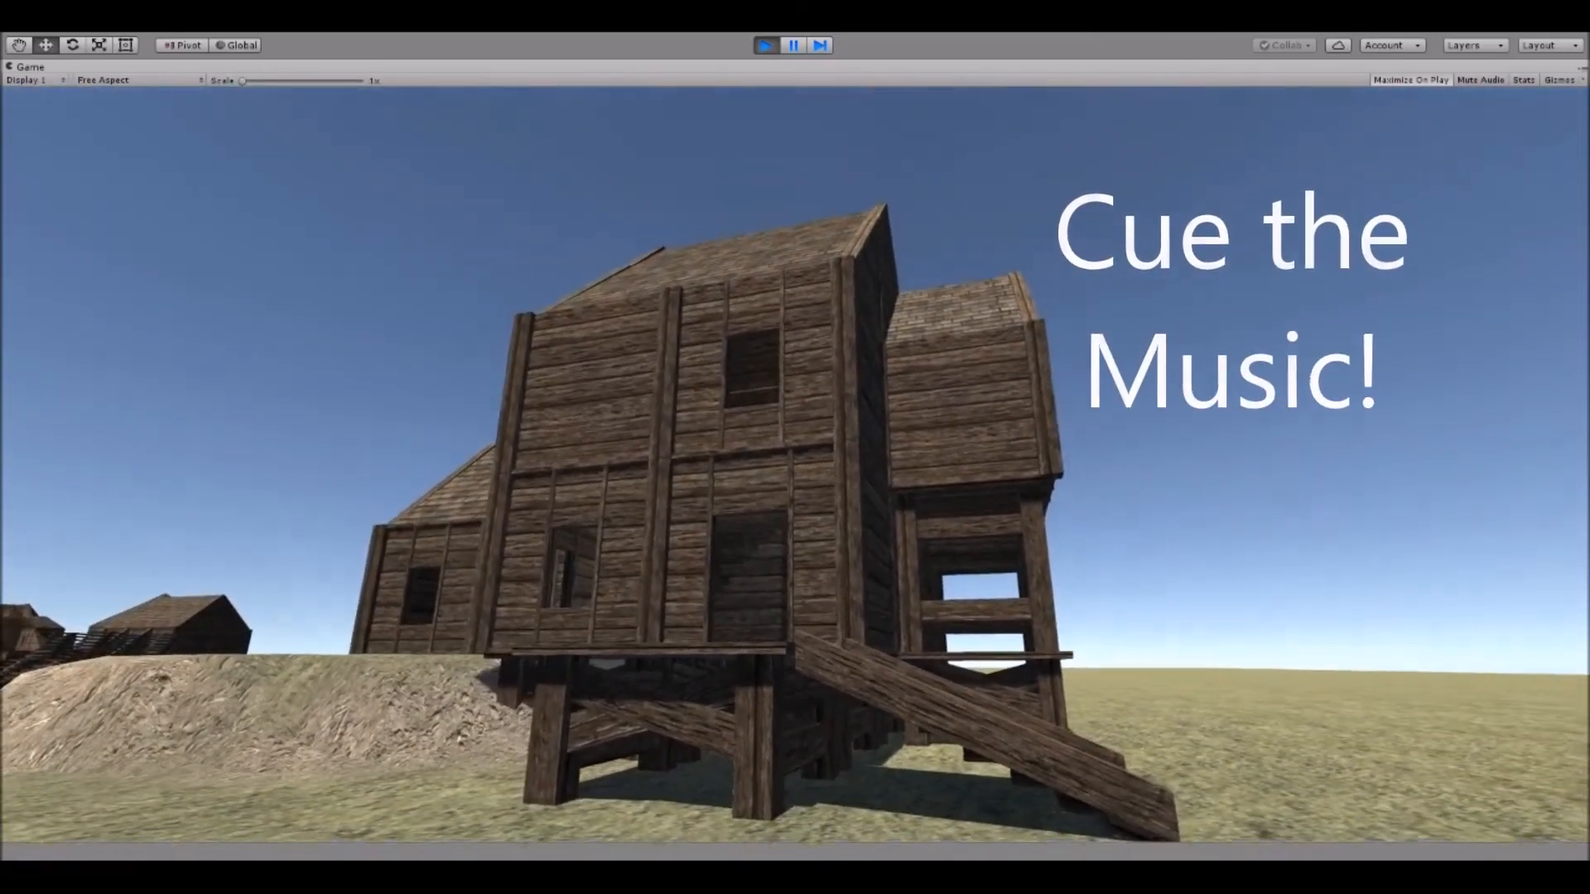
Stop the running preview, enable AQM_FPS_Character and disable Camera in the Main Example scene, and run it in first person.
left_click(763, 45)
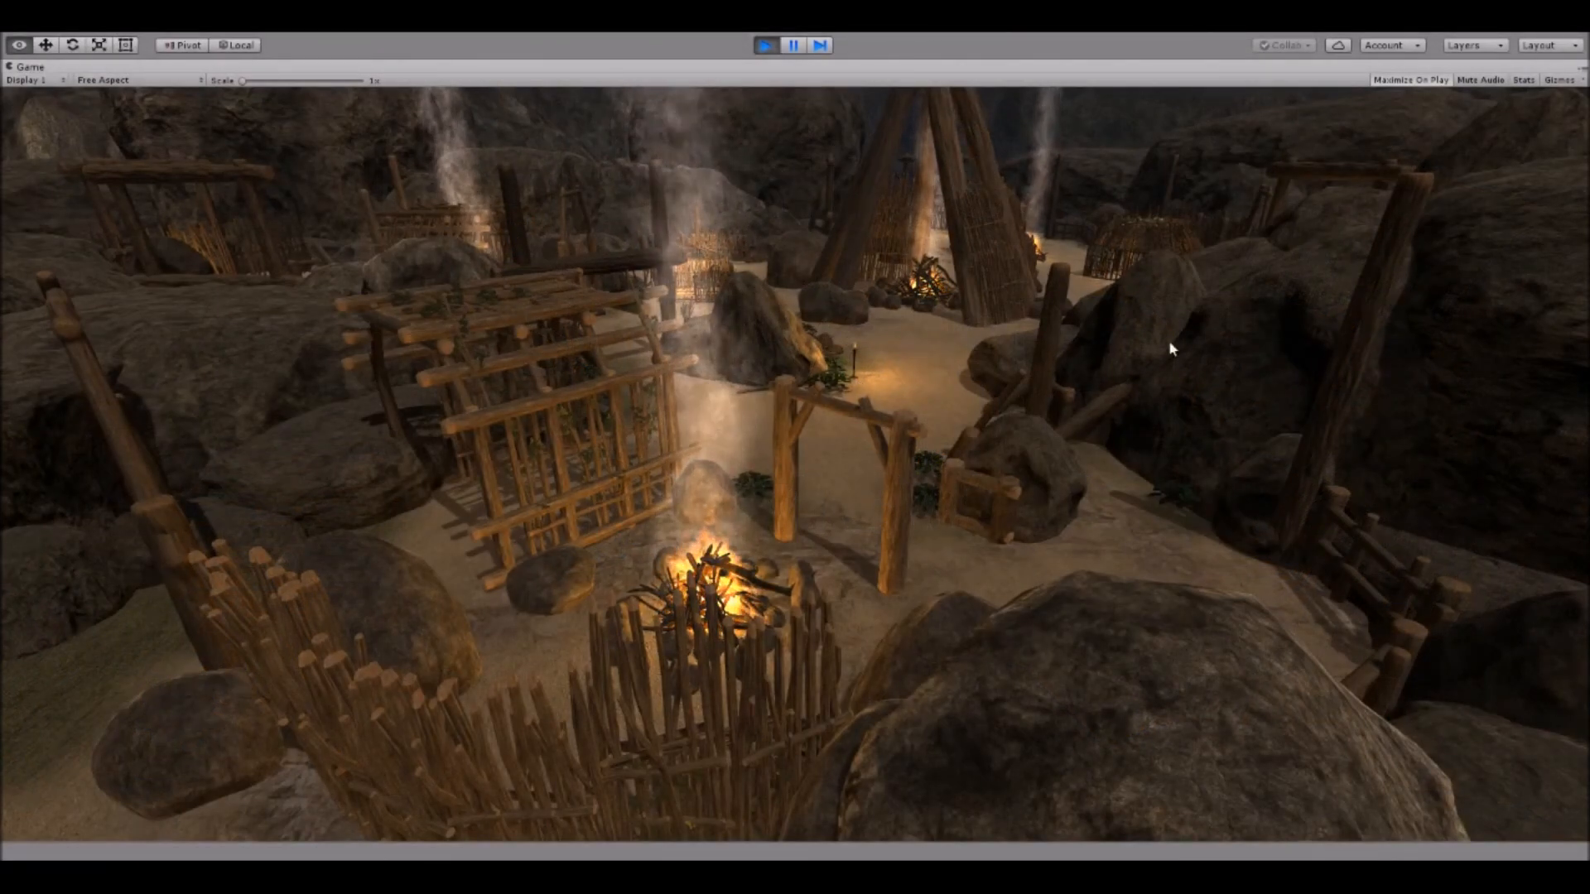
key("ctrl+p")
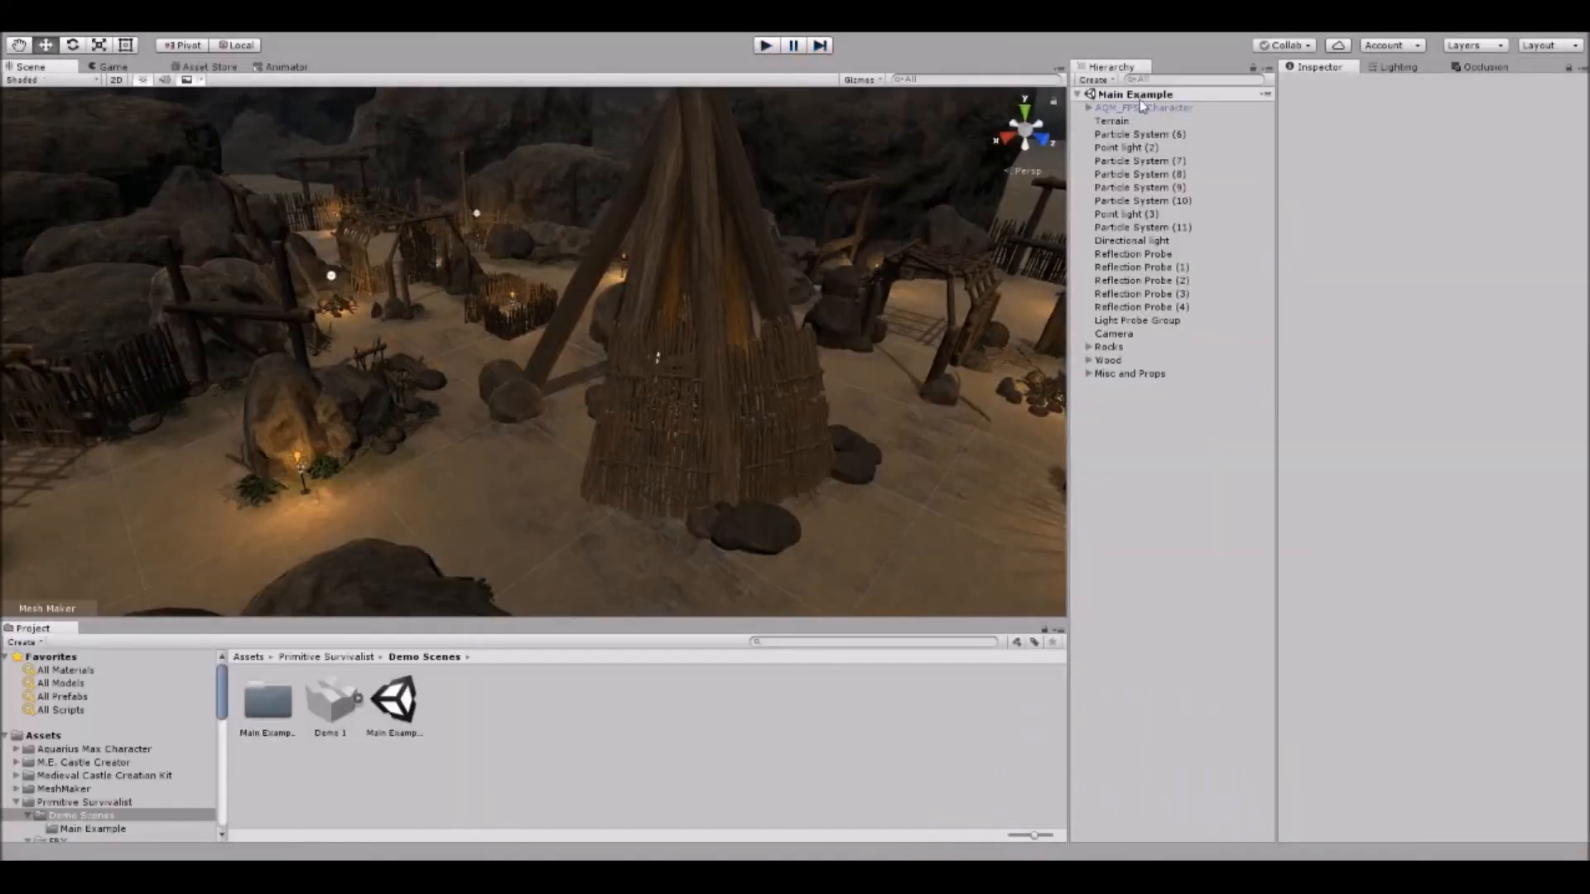
left_click(1118, 334)
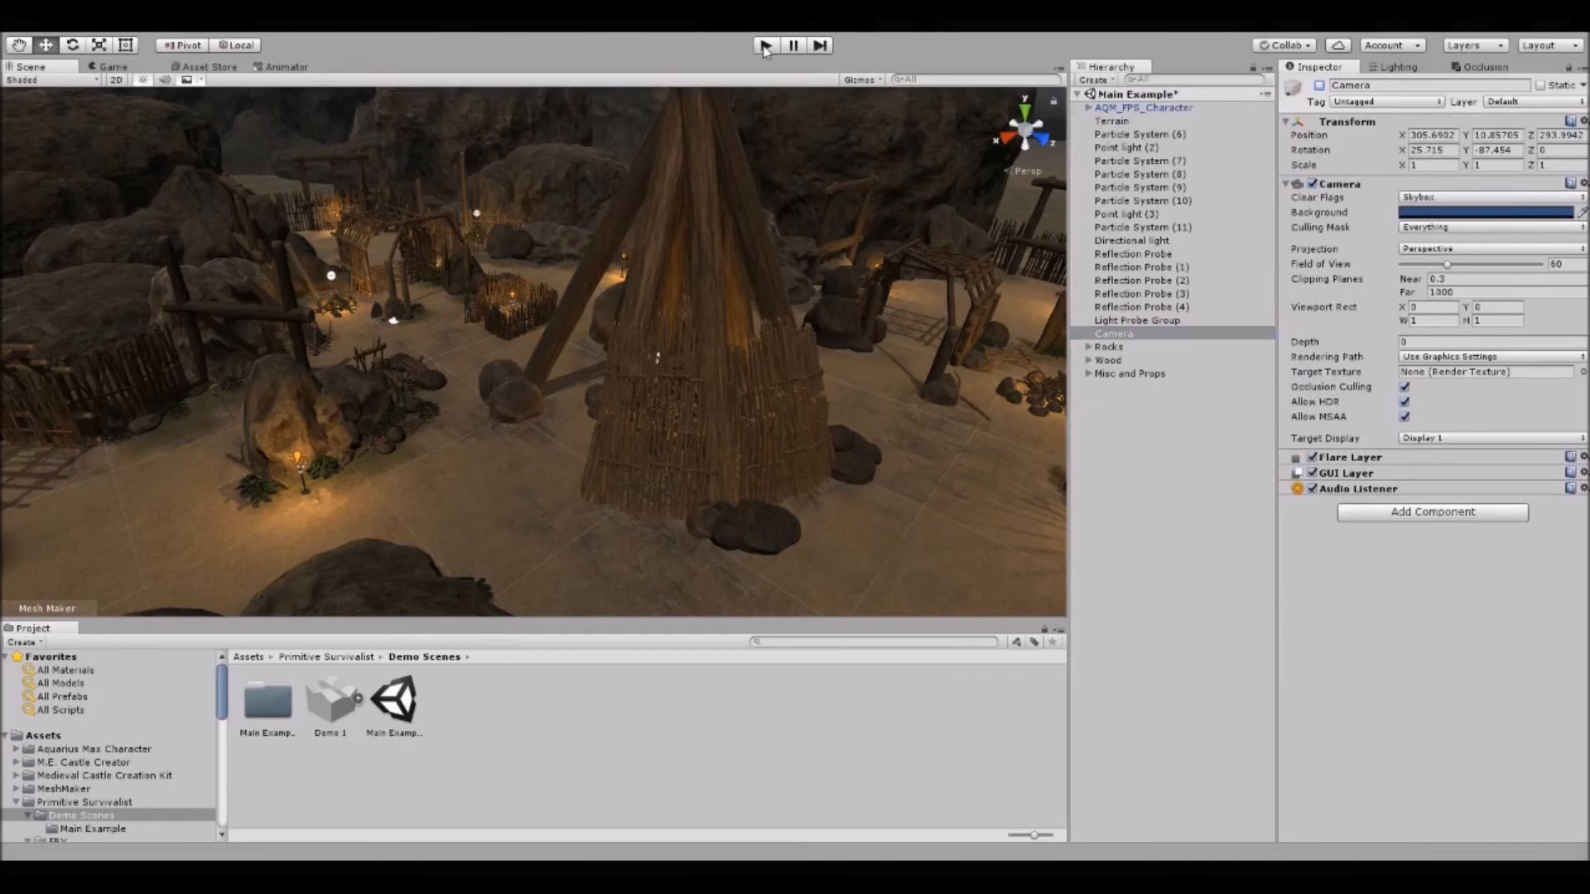
left_click(765, 47)
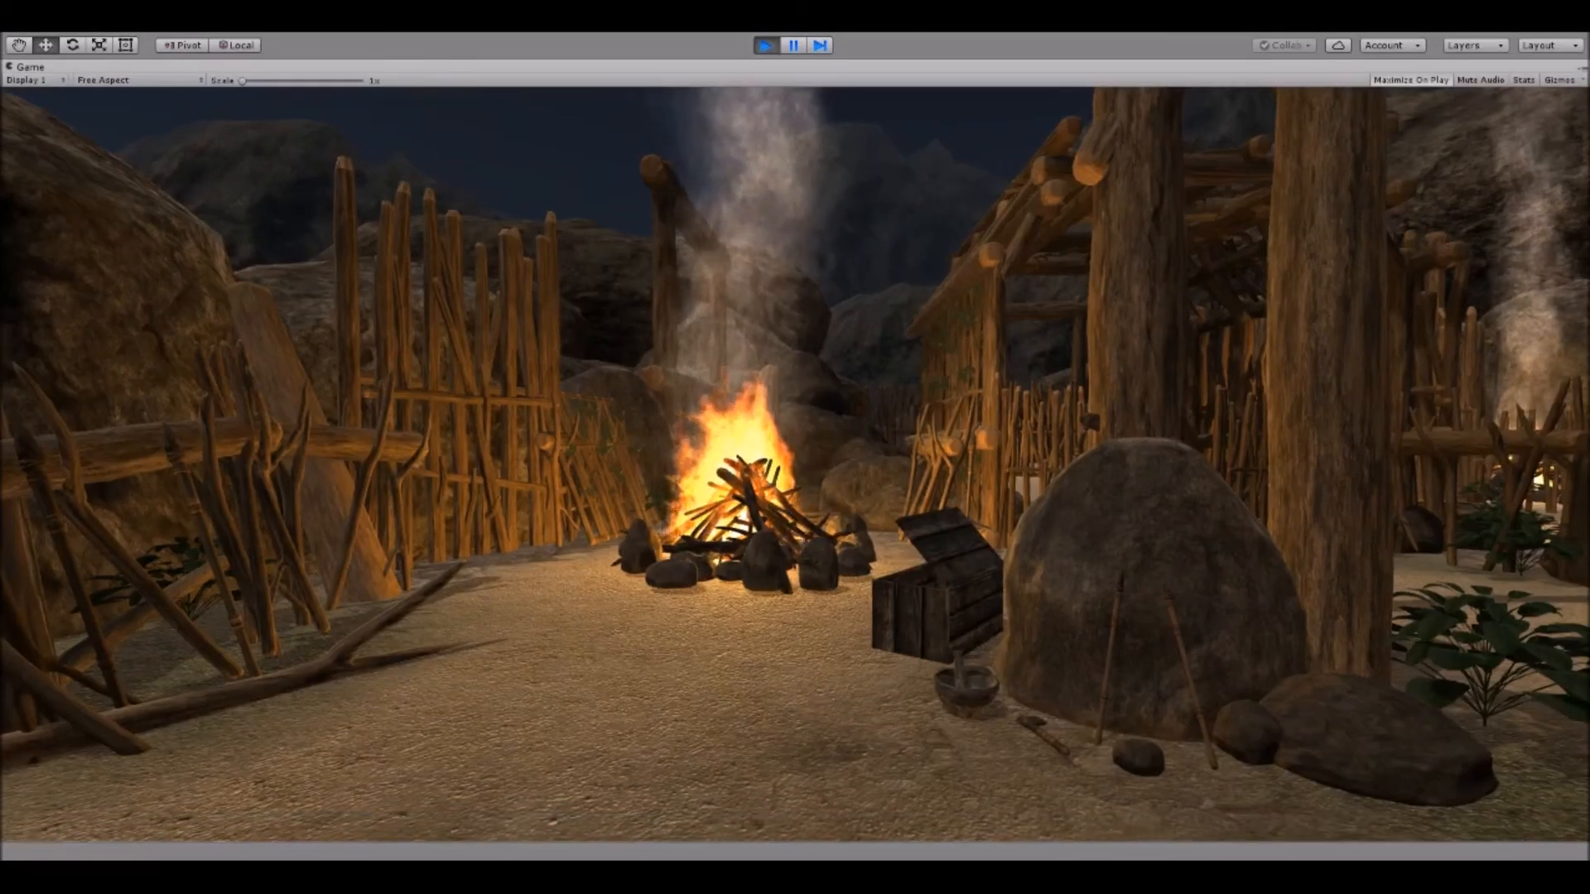